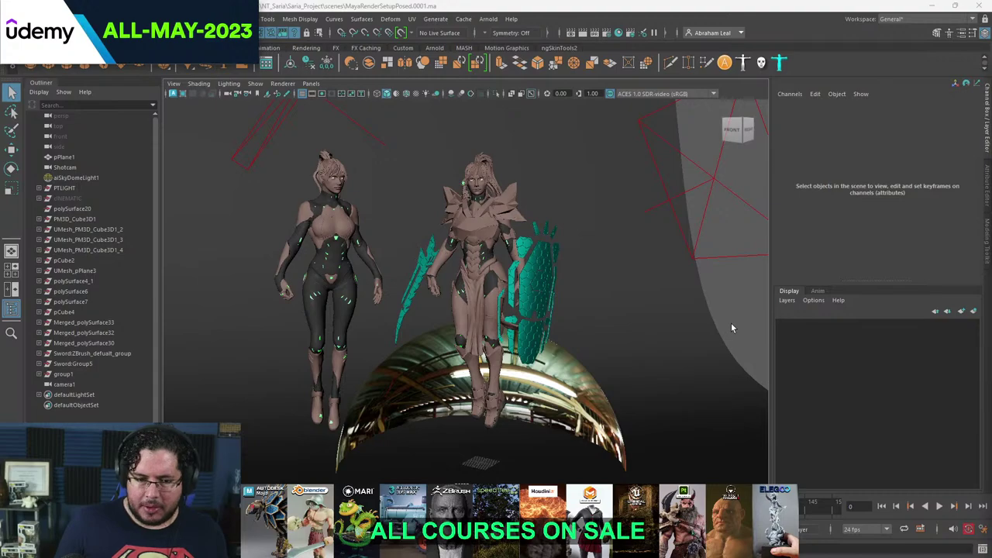
left_click_drag(703, 321, 625, 339, "alt")
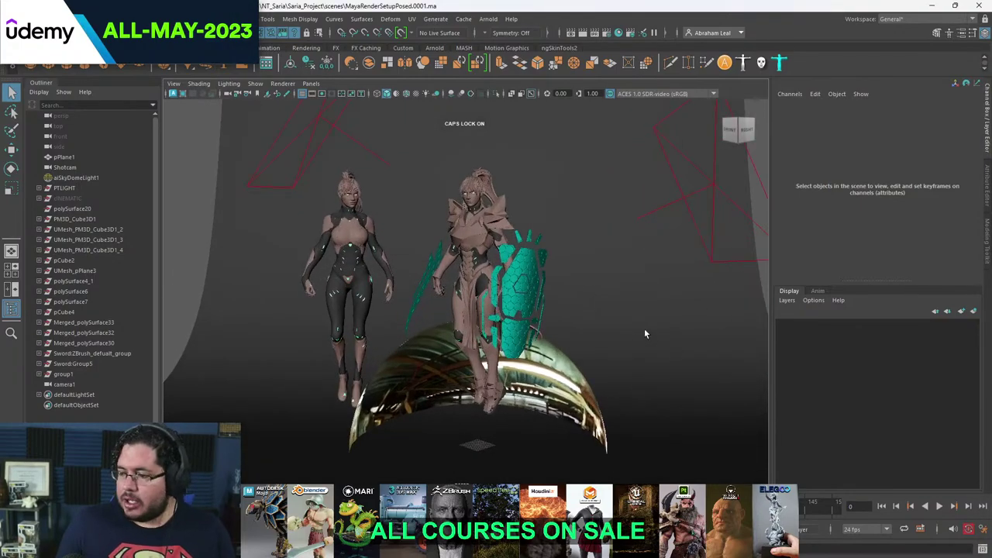
scroll(639, 331, "up", 8)
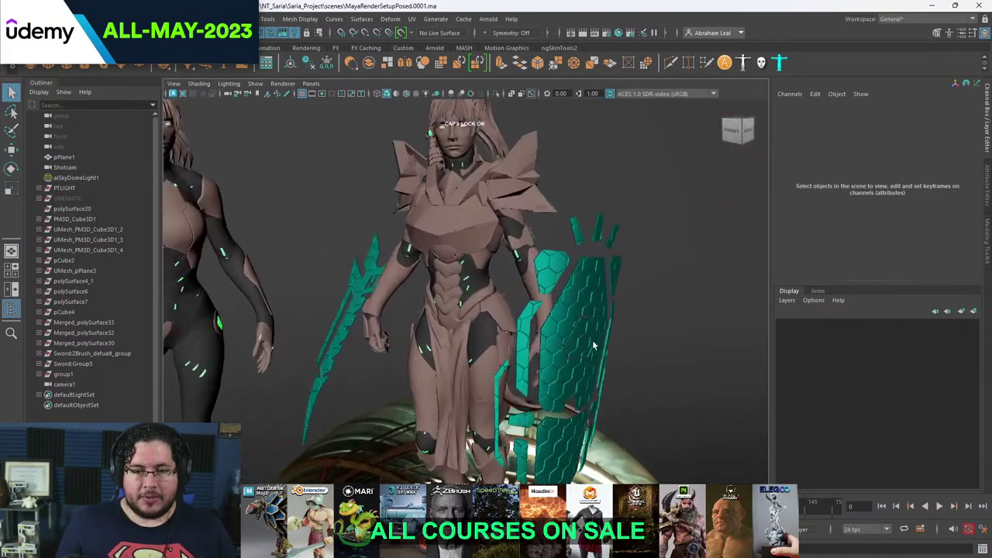
left_click_drag(592, 344, 428, 242, "alt")
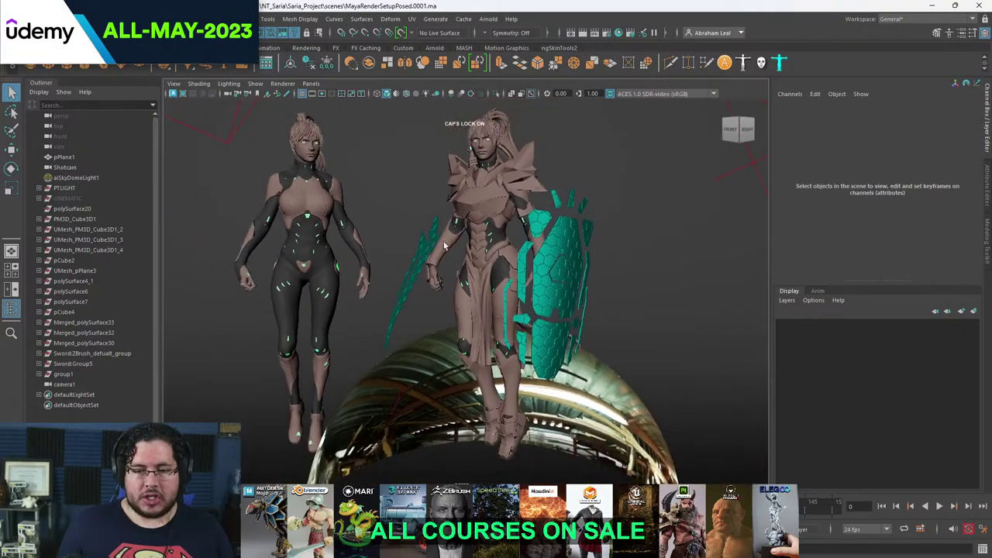
right_click_drag(531, 283, 499, 280, "alt")
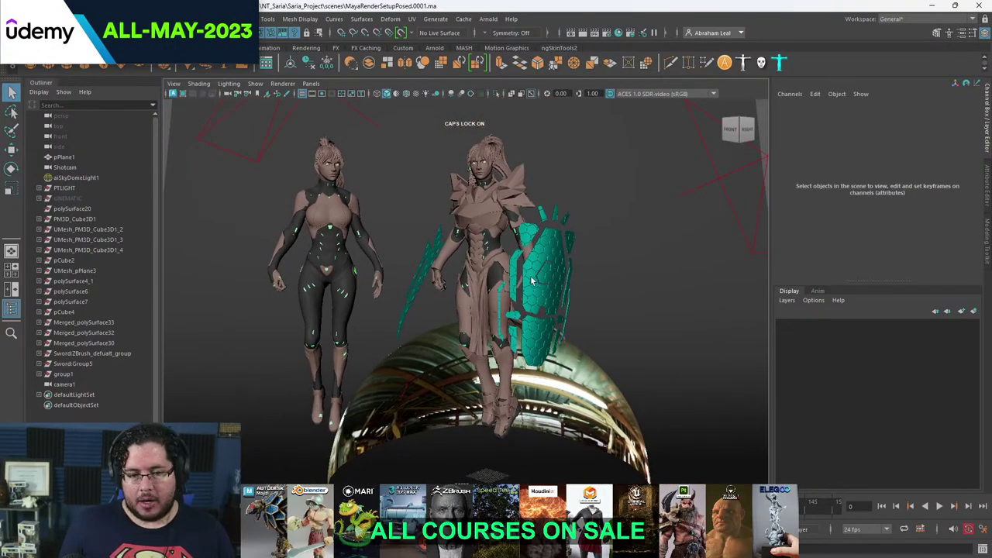
left_click_drag(532, 282, 565, 314, "alt")
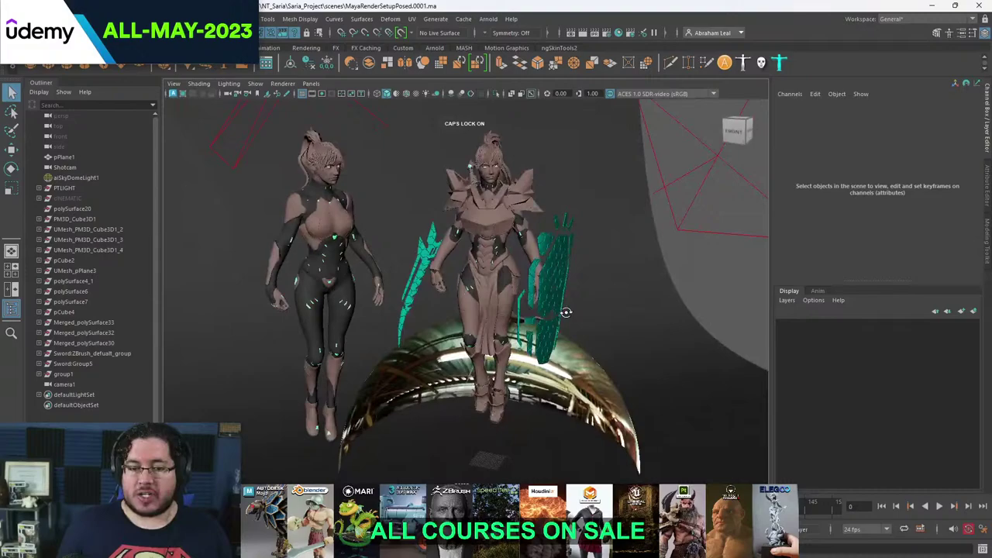
- Switch from Maya to Chrome and search Google for "pillars of creation"
left_click(930, 5)
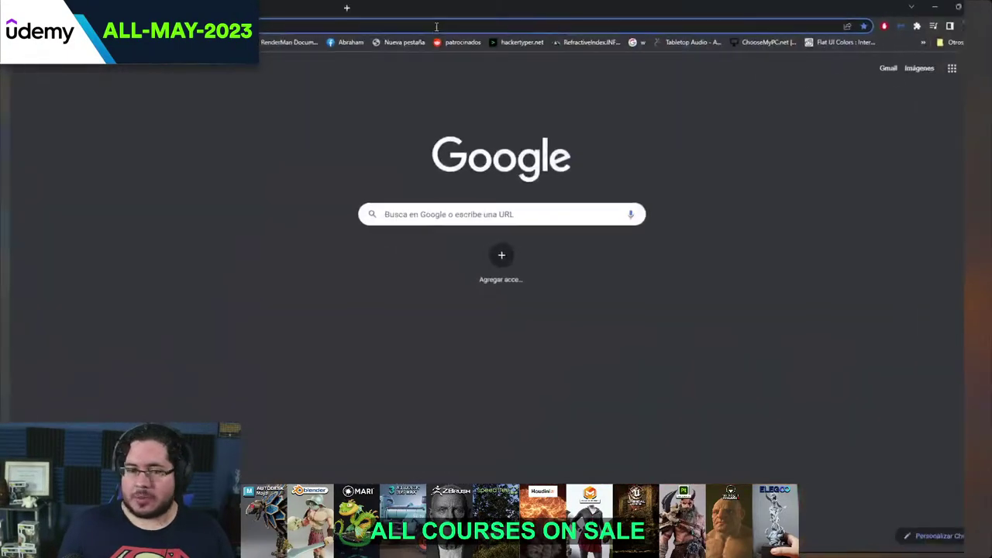
left_click(442, 29)
type("pillars")
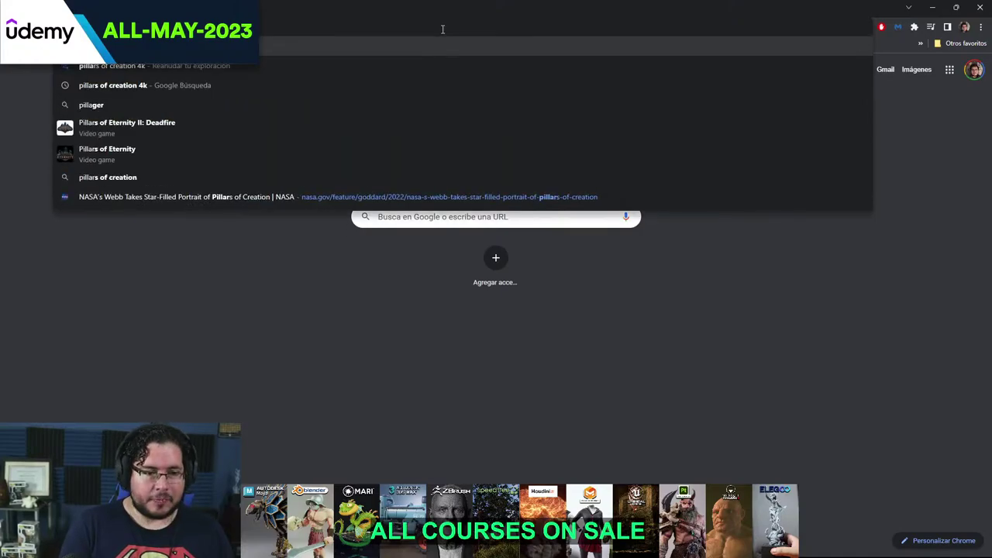
type(" of creation")
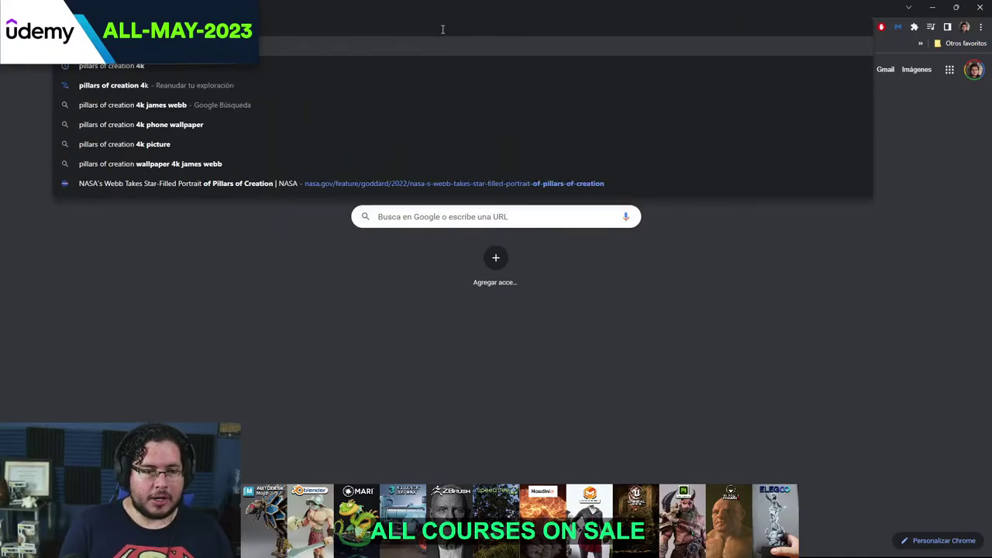
key("Return")
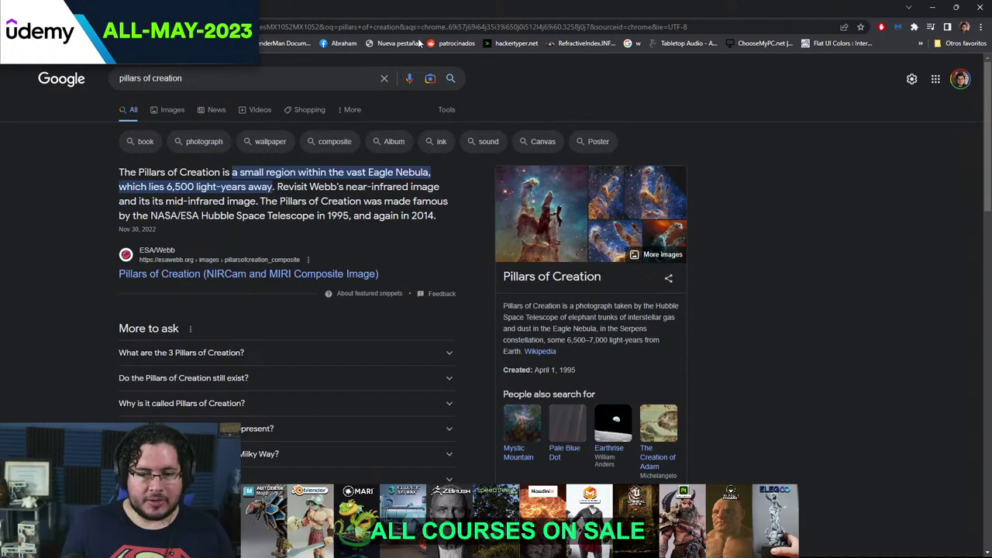
- Show the image results for the Pillars of Creation and preview the first two NASA pictures
left_click(178, 114)
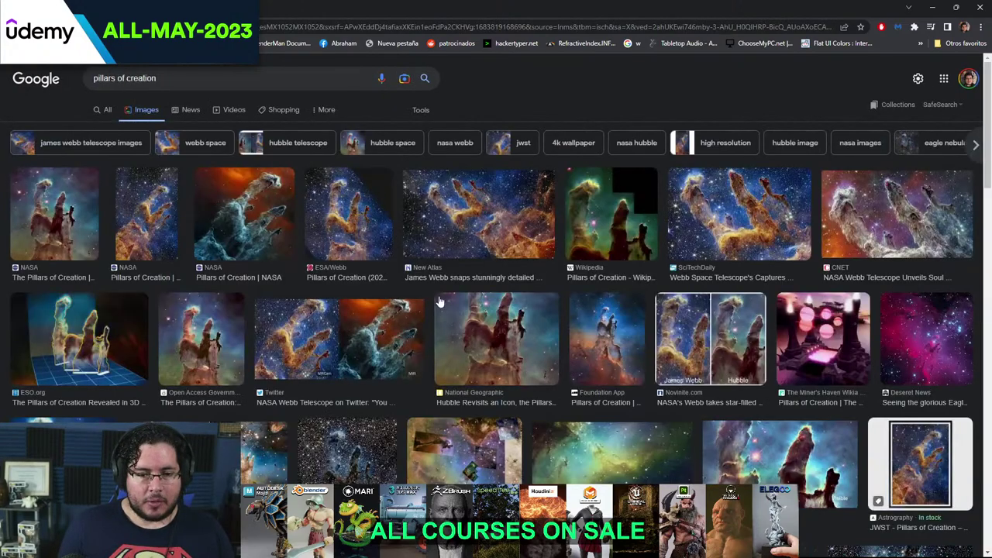
left_click(50, 217)
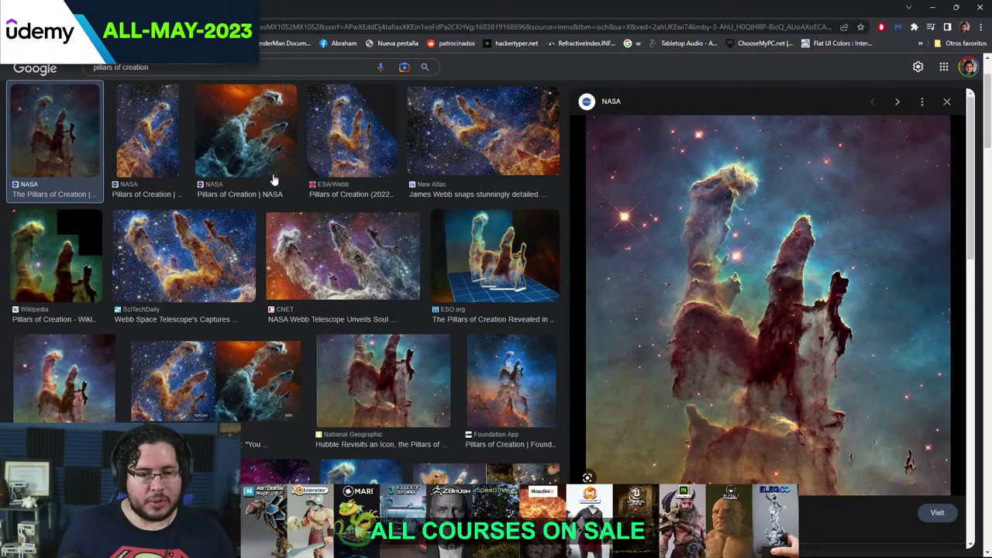
left_click(168, 140)
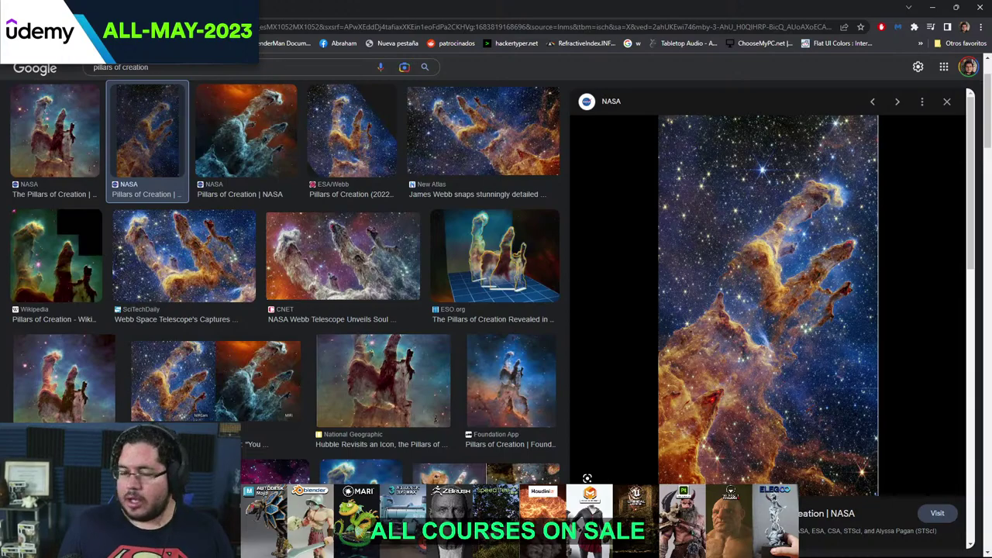
- Search for "google ai announcement" and open the Mashable article on the Google I/O 2023 AI announcements
left_click(248, 28)
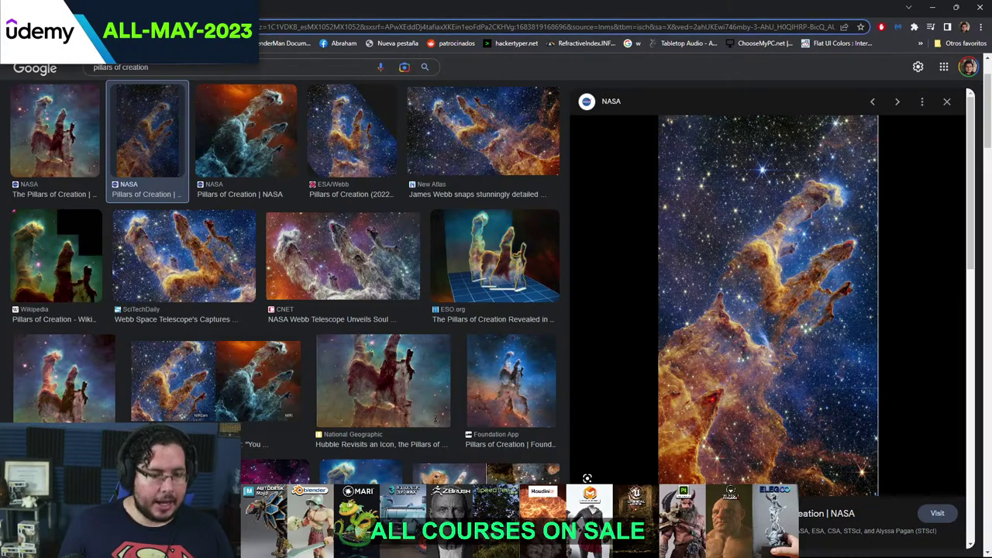
key("ctrl+a")
type("google ai an")
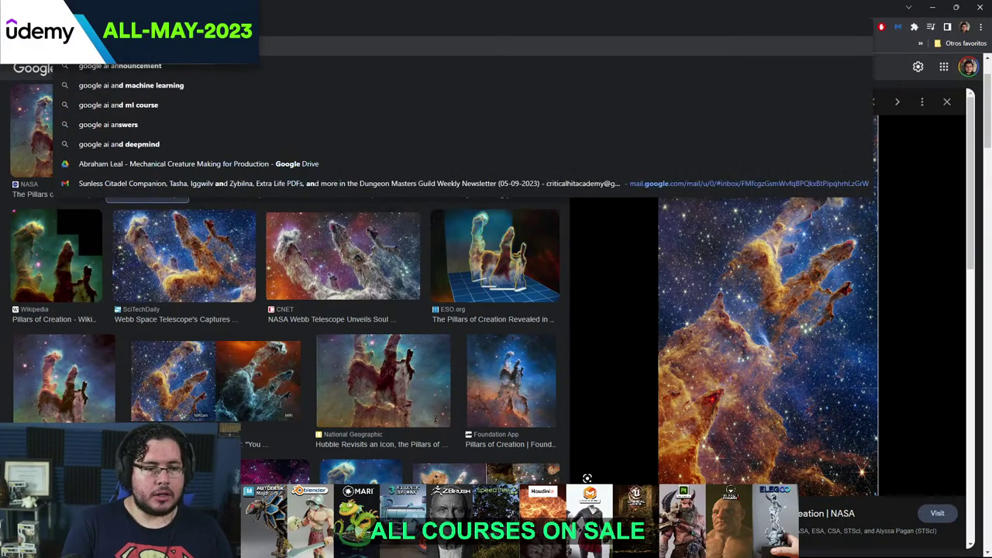
key("Return")
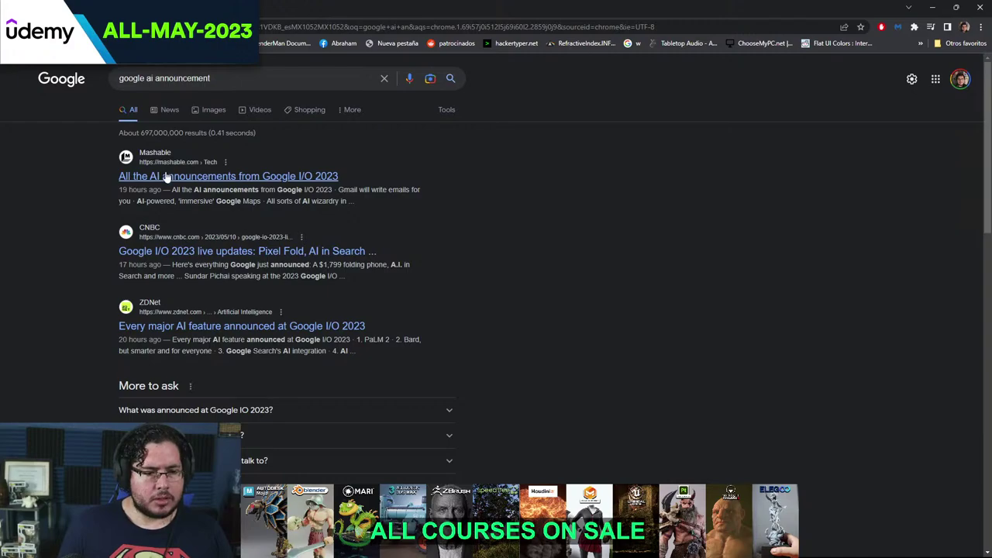
left_click(165, 177)
- Skim the Mashable article through to the Pixel Fold section, and return to its headline
scroll(166, 176, "down", 2)
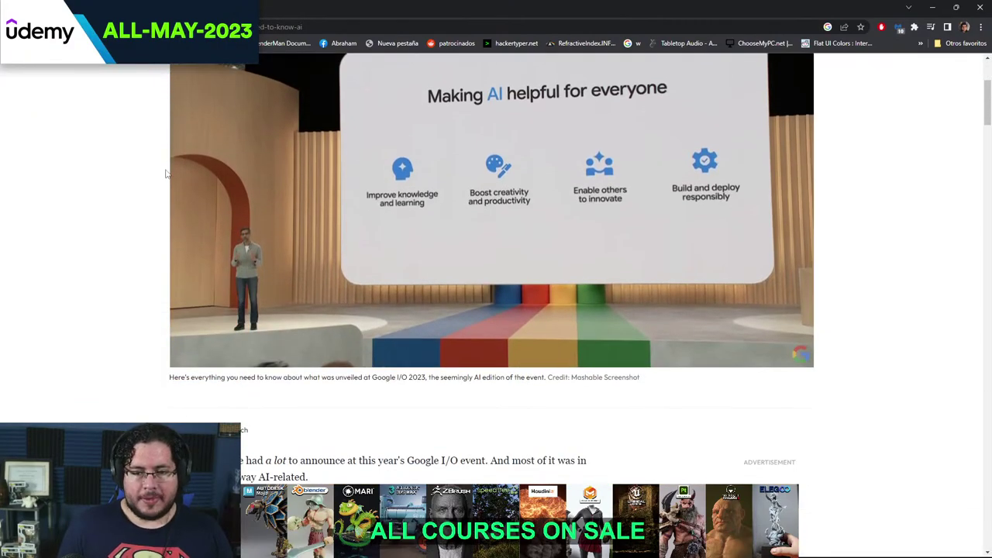
scroll(165, 174, "down", 5)
scroll(165, 173, "down", 7)
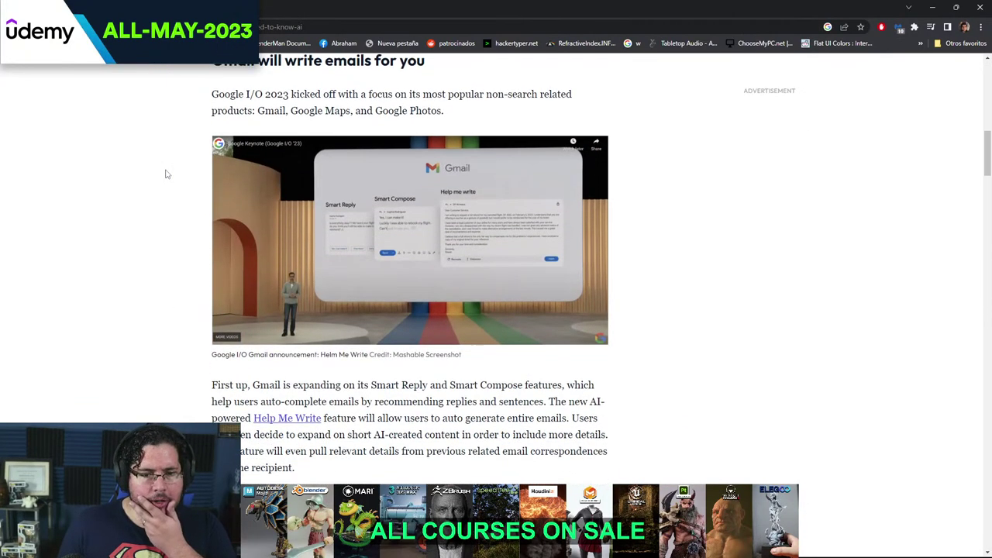
scroll(165, 173, "down", 10)
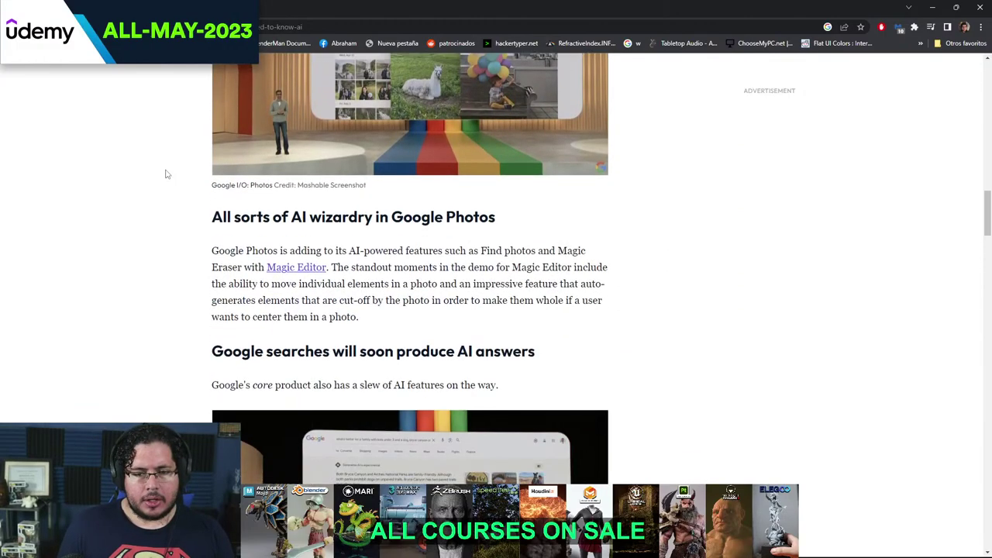
scroll(165, 174, "down", 12)
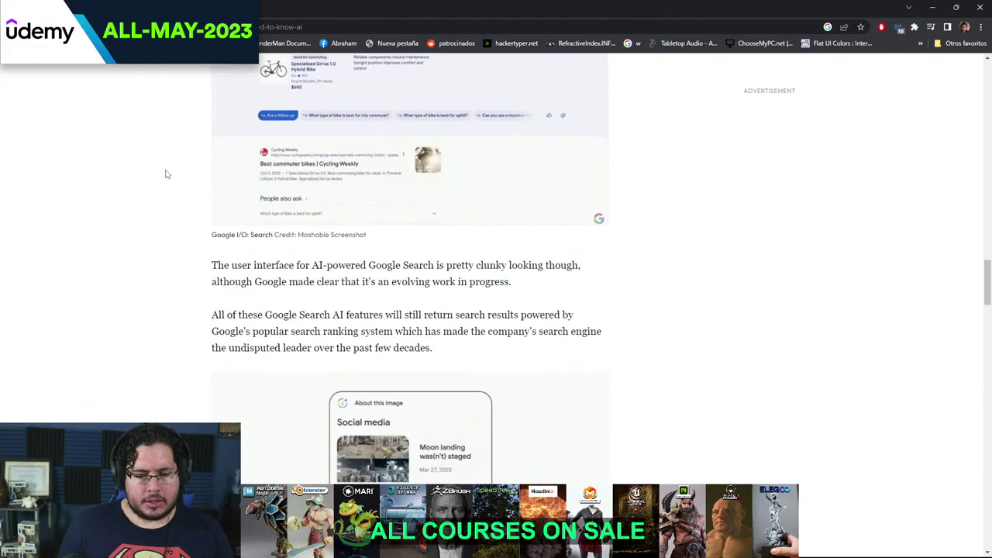
scroll(166, 172, "down", 6)
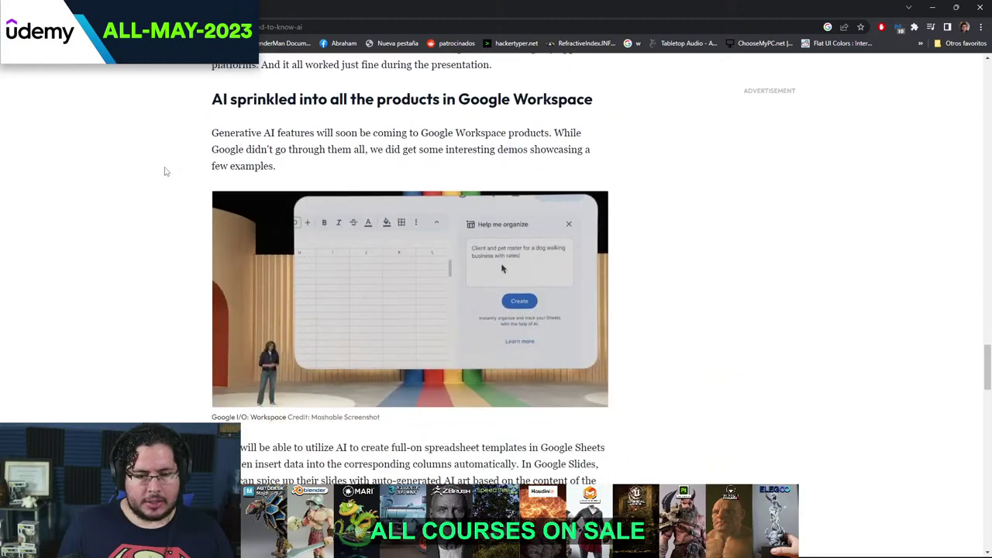
scroll(165, 172, "down", 7)
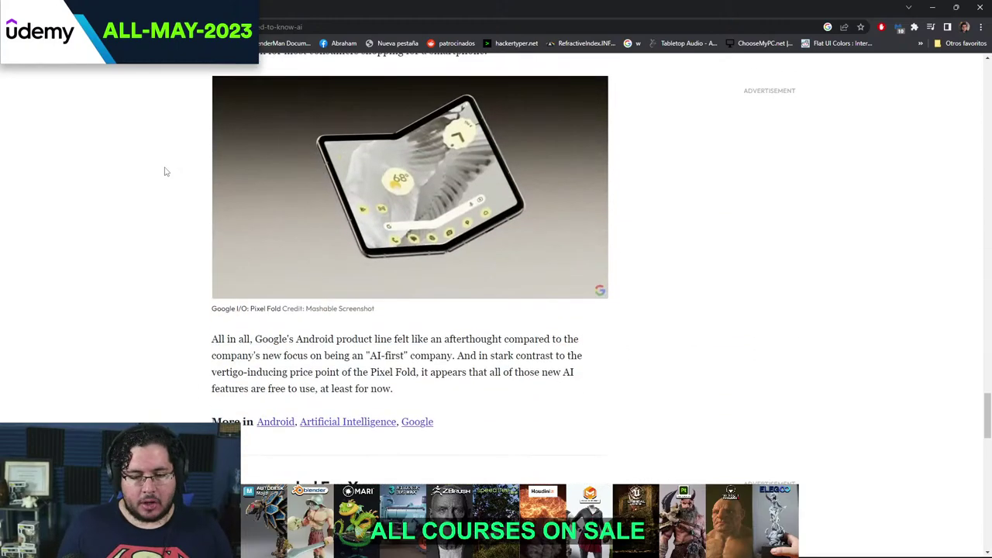
scroll(167, 169, "up", 3)
scroll(167, 168, "up", 10)
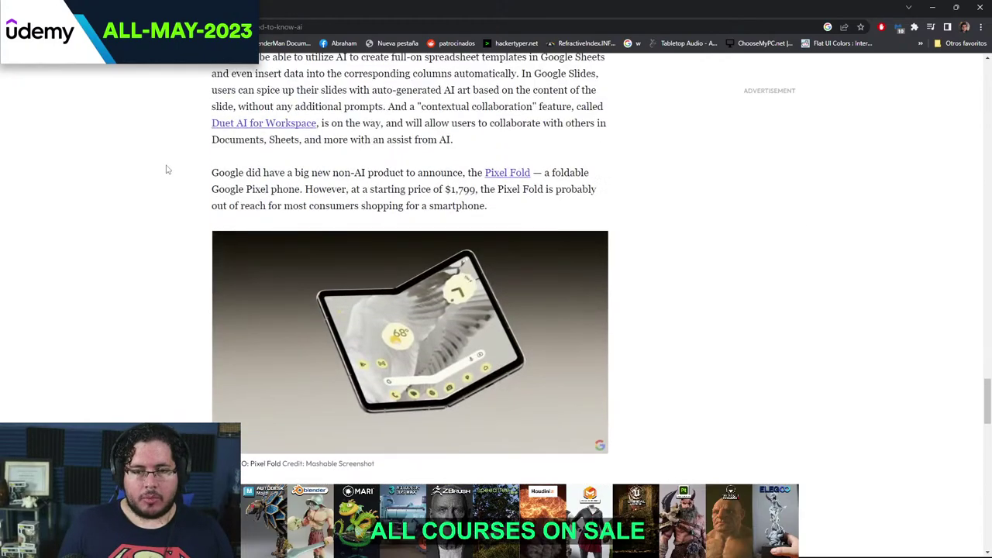
scroll(179, 167, "up", 10)
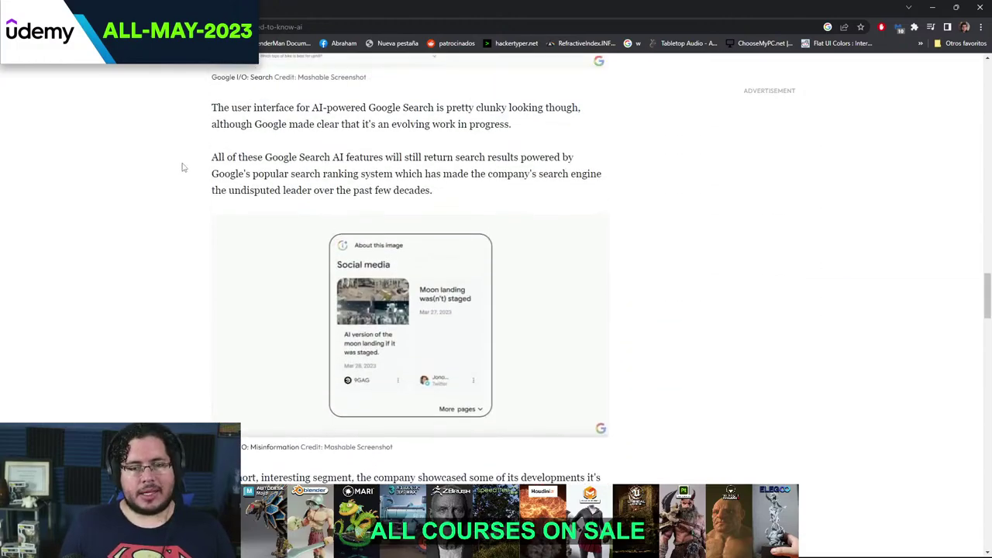
scroll(177, 163, "up", 10)
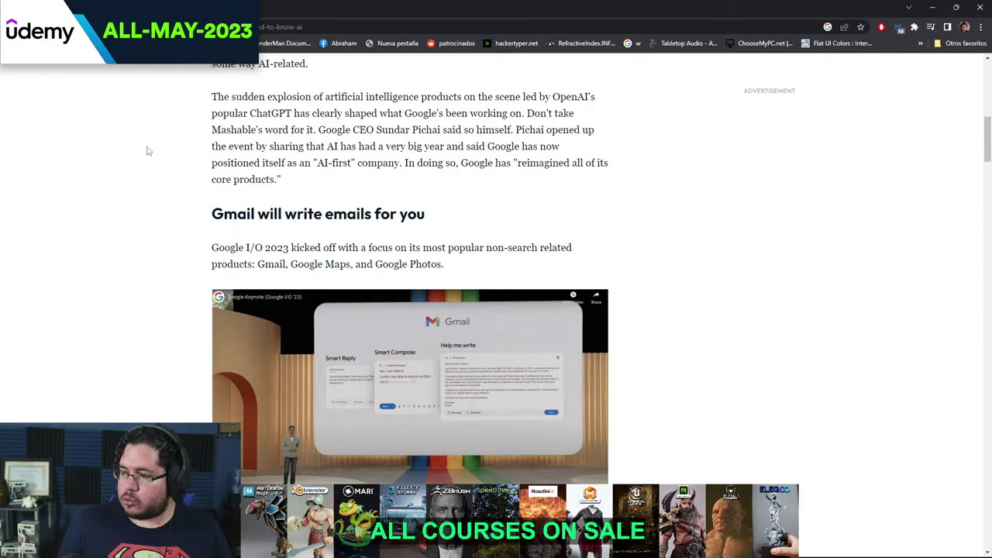
scroll(147, 150, "up", 1)
scroll(151, 147, "up", 2)
scroll(165, 140, "up", 5)
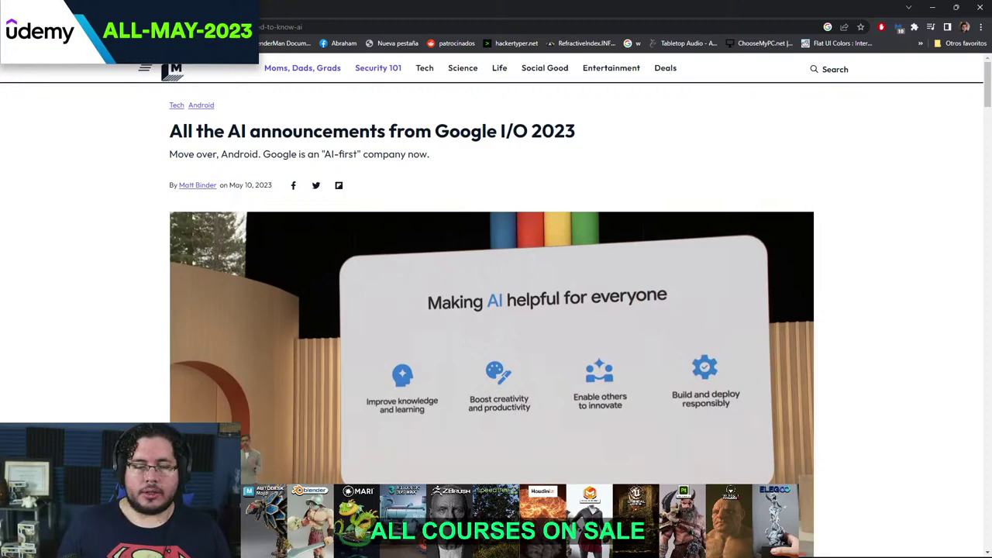
- Go back to the search results and minimize Chrome to look at the desktop wallpaper
key("alt+Left")
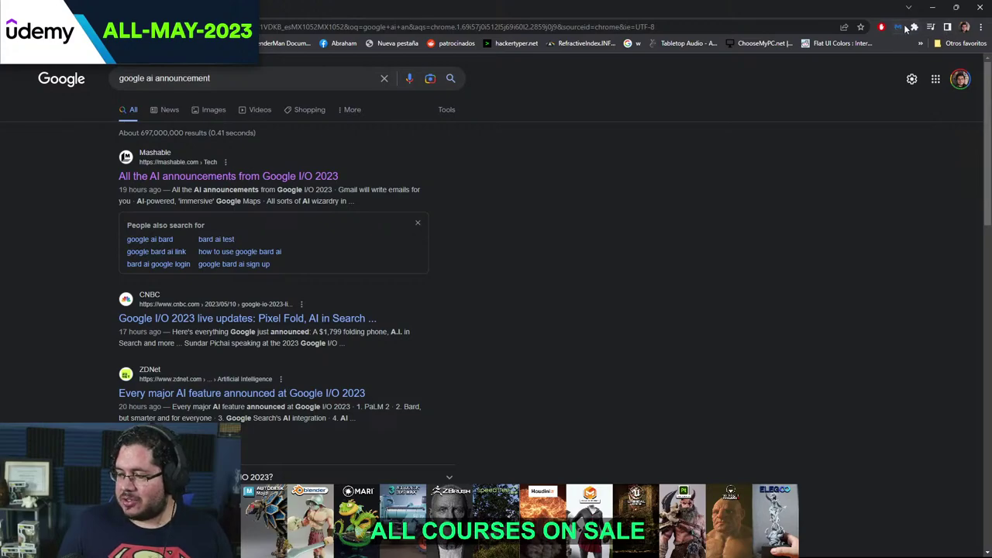
left_click(932, 7)
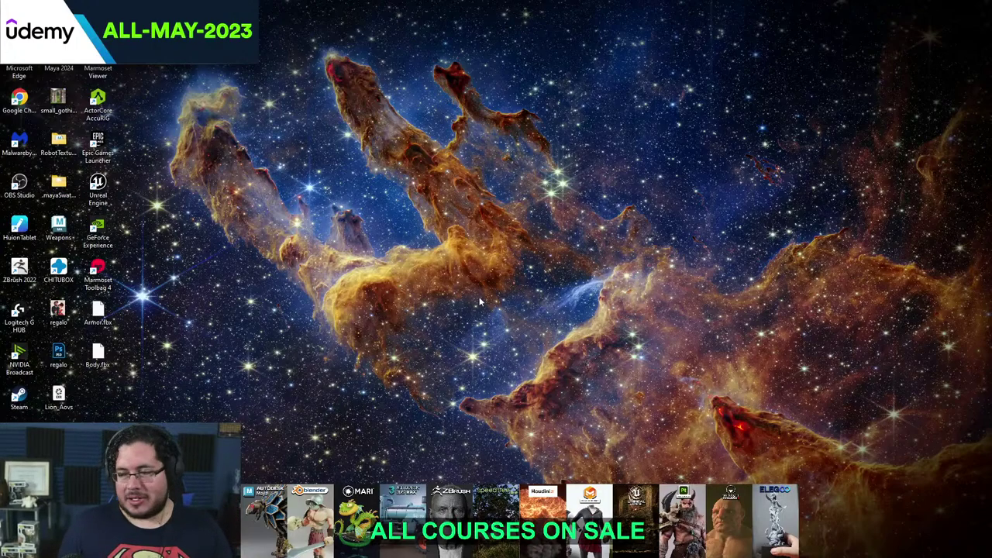
- Bring Chrome back up and search Google for "adobe firefly"
key("super")
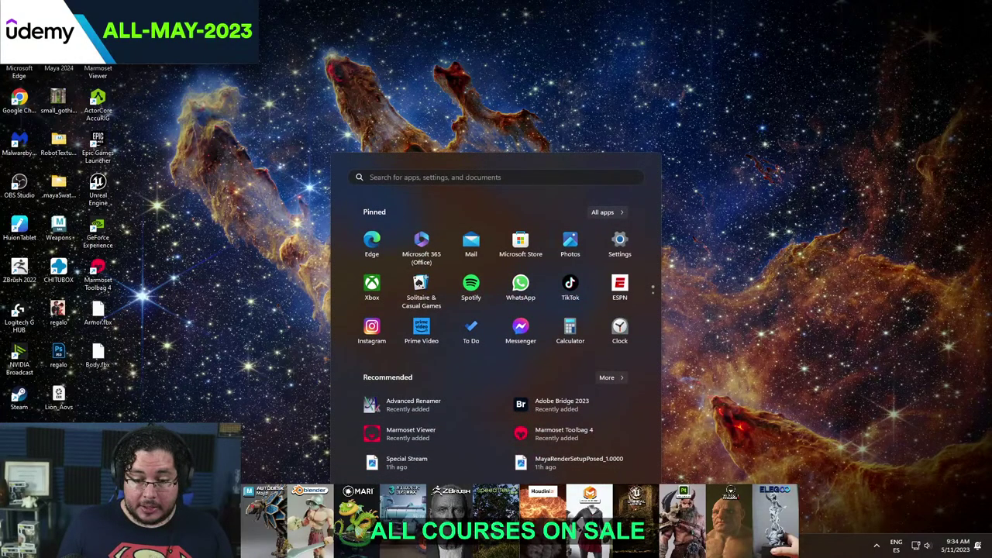
mouse_move(508, 546)
left_click(537, 496)
left_click(288, 32)
type("a")
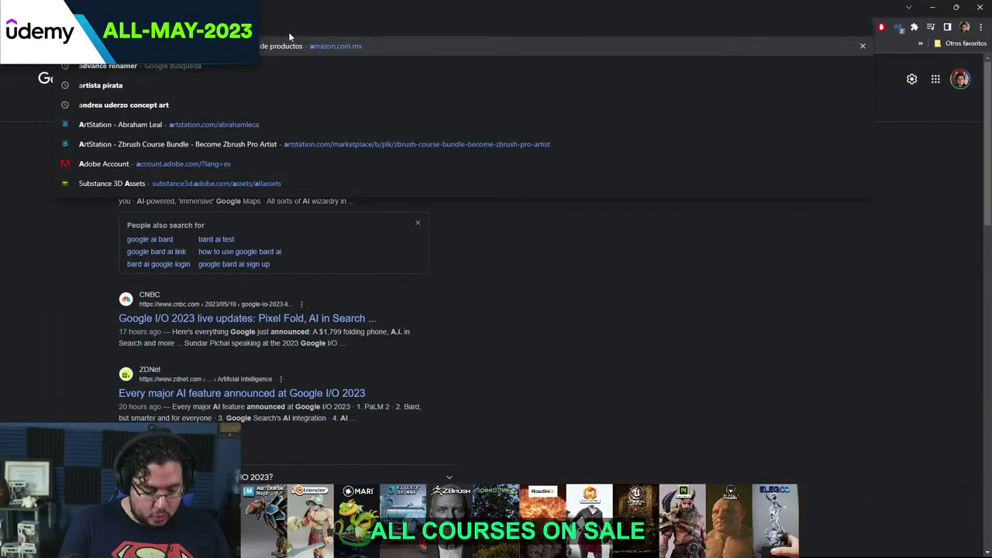
type("dobe fire")
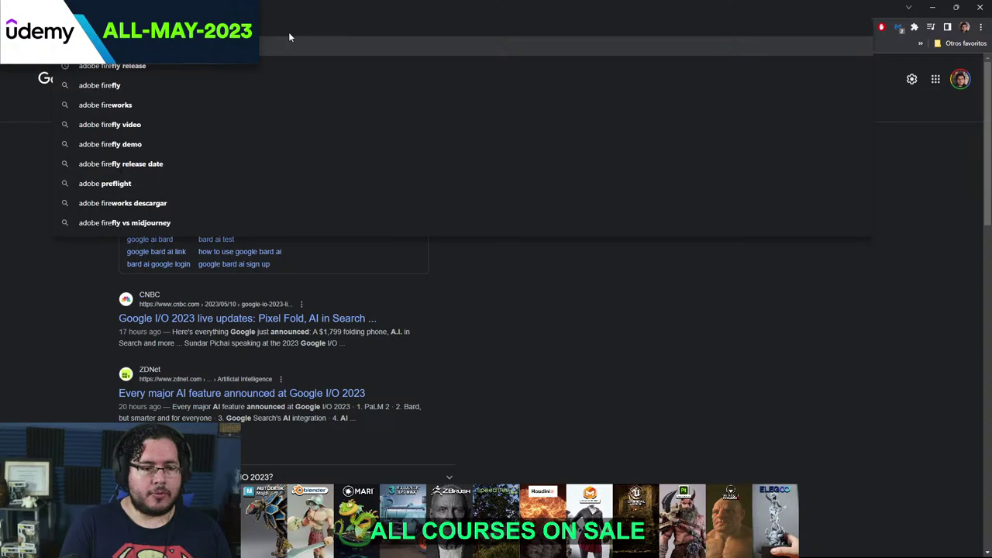
key("Down")
key("Down")
key("Return")
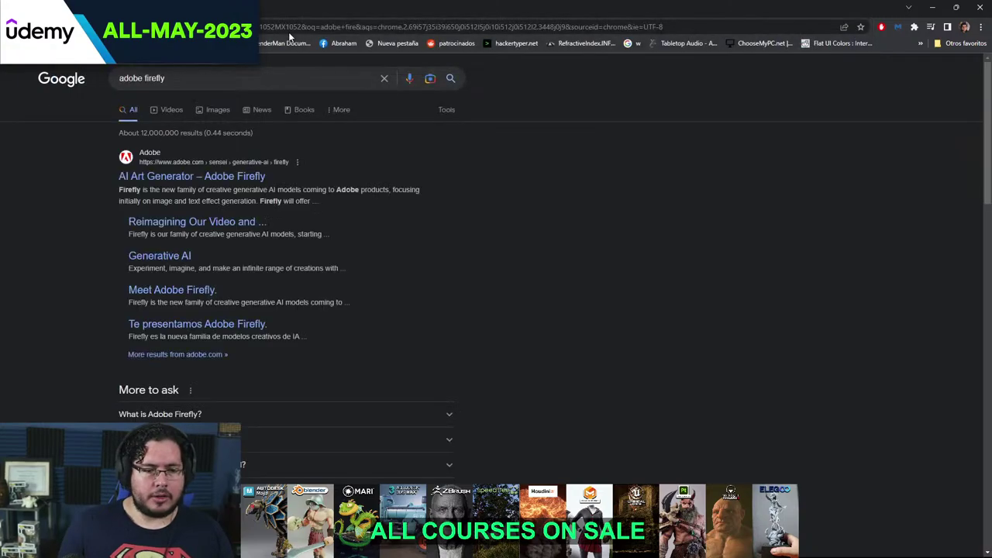
- Open Adobe's Firefly page, dismissing the regional site prompt, and browse its features down to the 3D modeling section
left_click(238, 179)
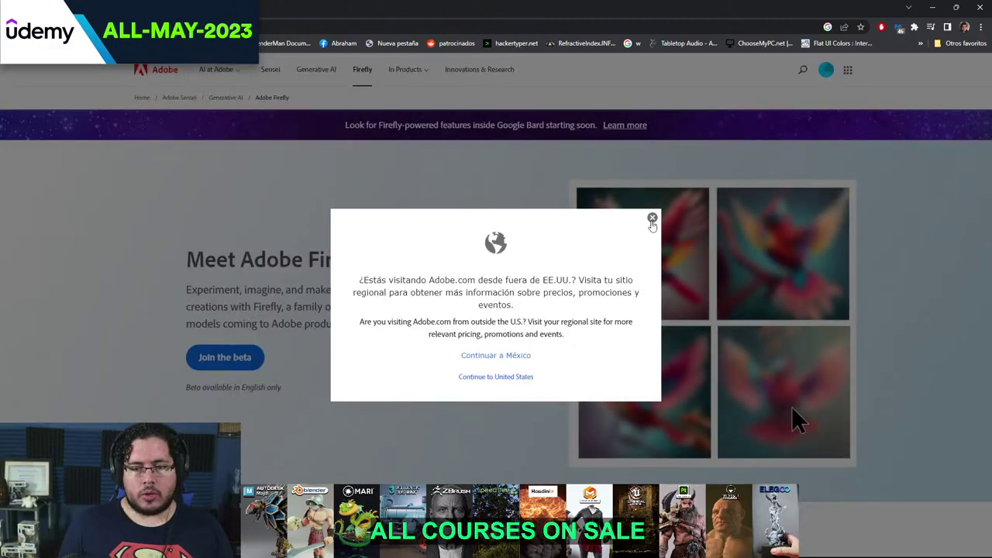
left_click(652, 220)
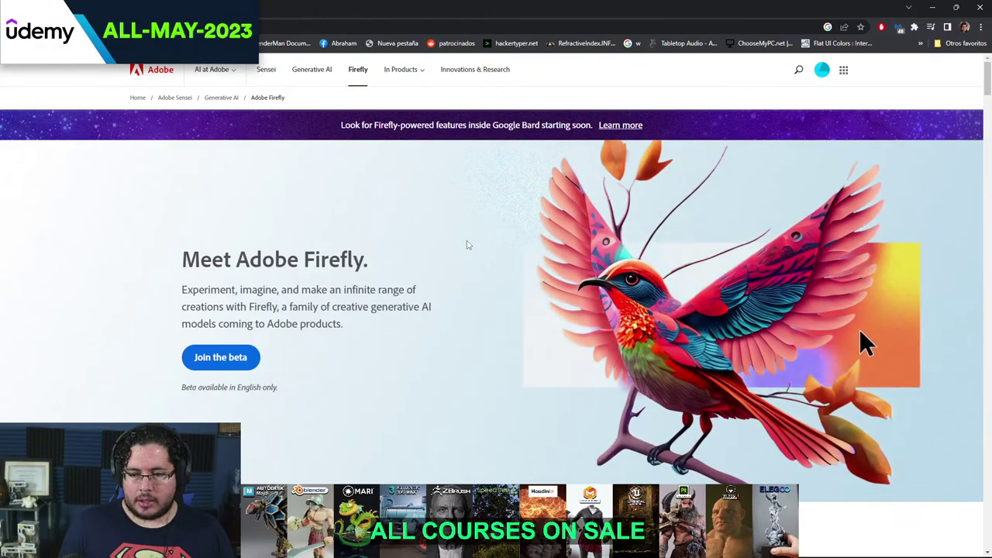
scroll(467, 245, "down", 5)
scroll(467, 244, "down", 15)
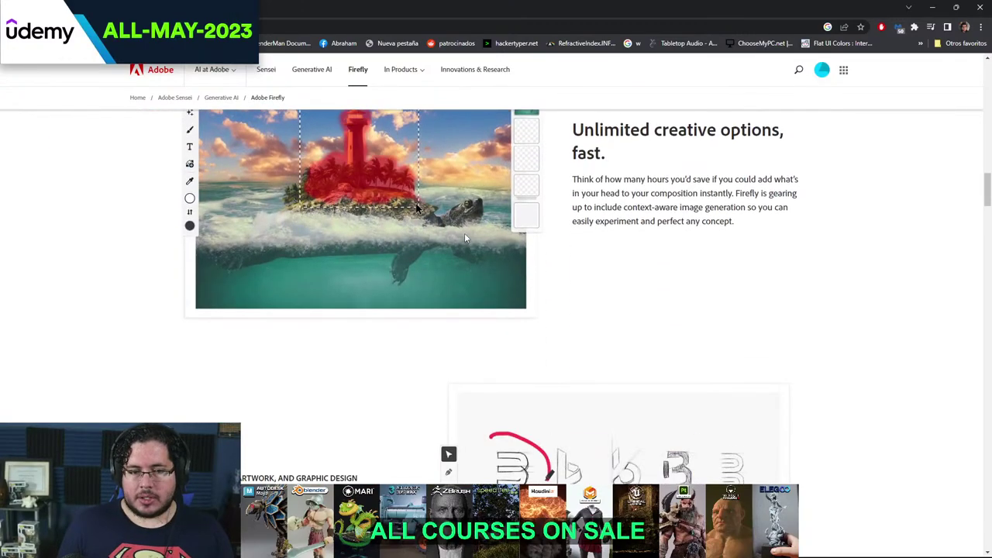
scroll(465, 238, "down", 8)
scroll(464, 232, "down", 8)
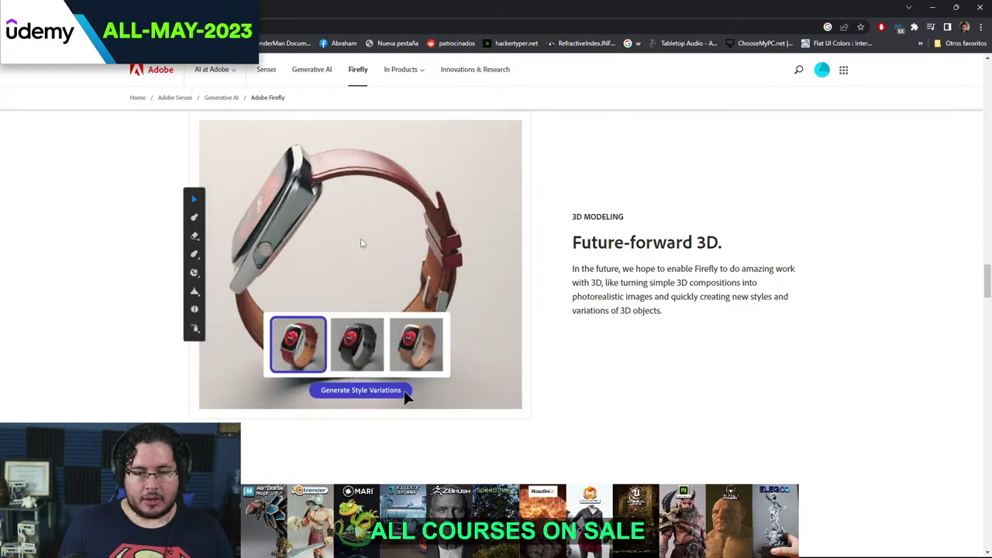
- Skim the rest of the Firefly page through the lettering, photo editing and research sections, and return to its opening banner
scroll(361, 243, "down", 10)
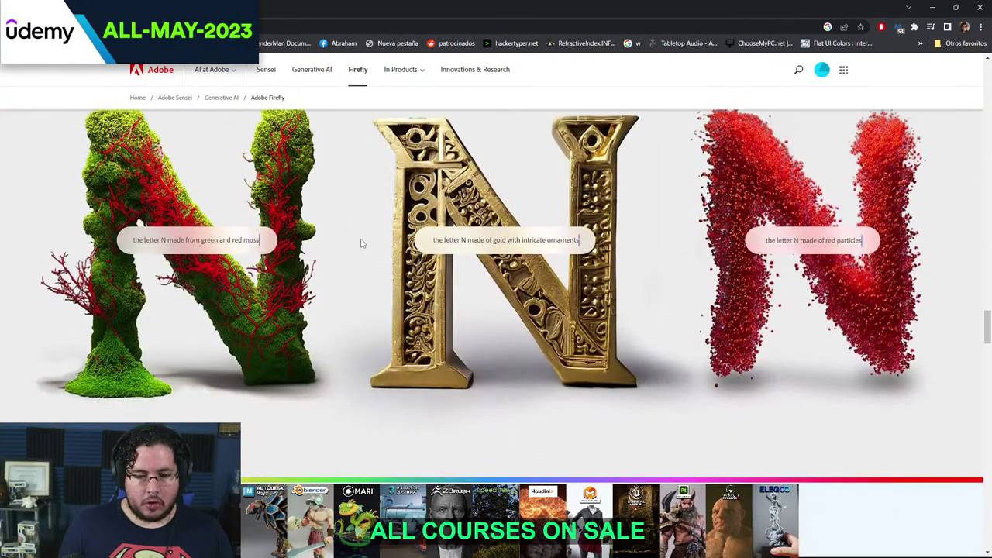
scroll(360, 243, "down", 15)
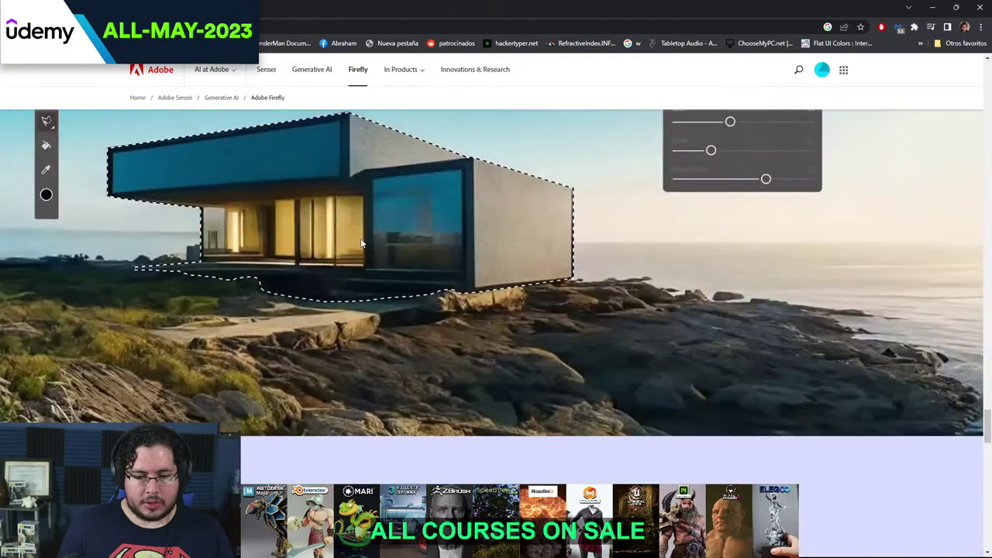
scroll(360, 244, "down", 20)
scroll(360, 243, "up", 8)
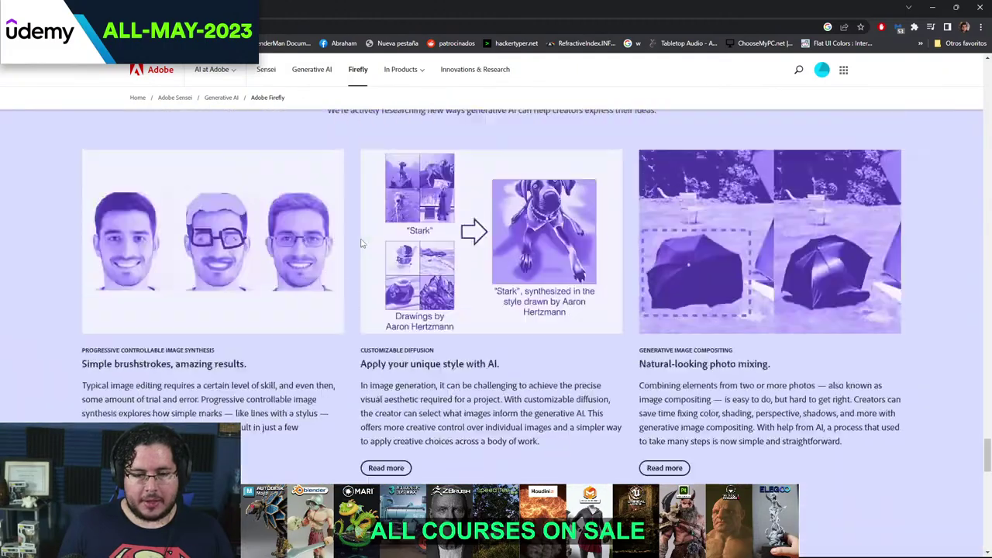
scroll(361, 243, "up", 15)
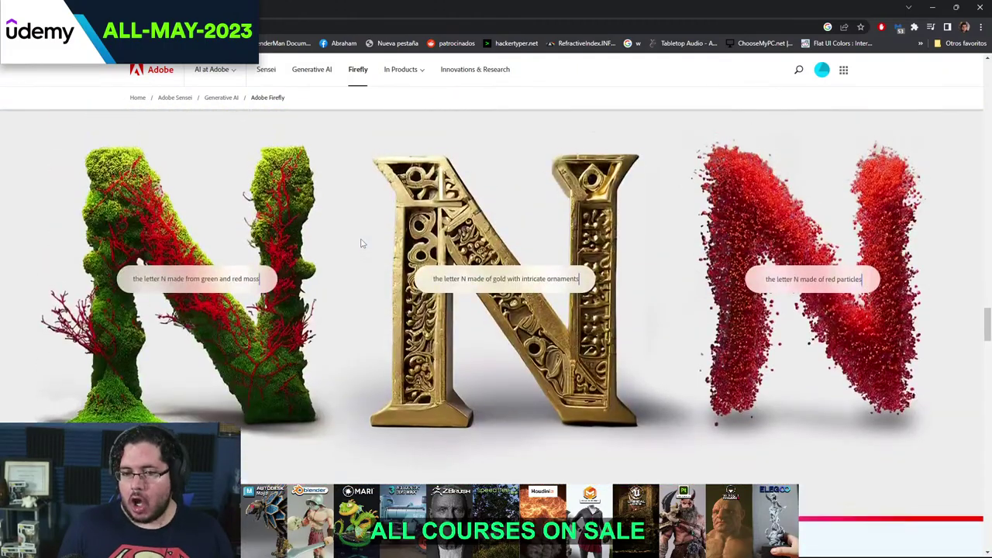
scroll(360, 243, "down", 12)
scroll(360, 244, "up", 7)
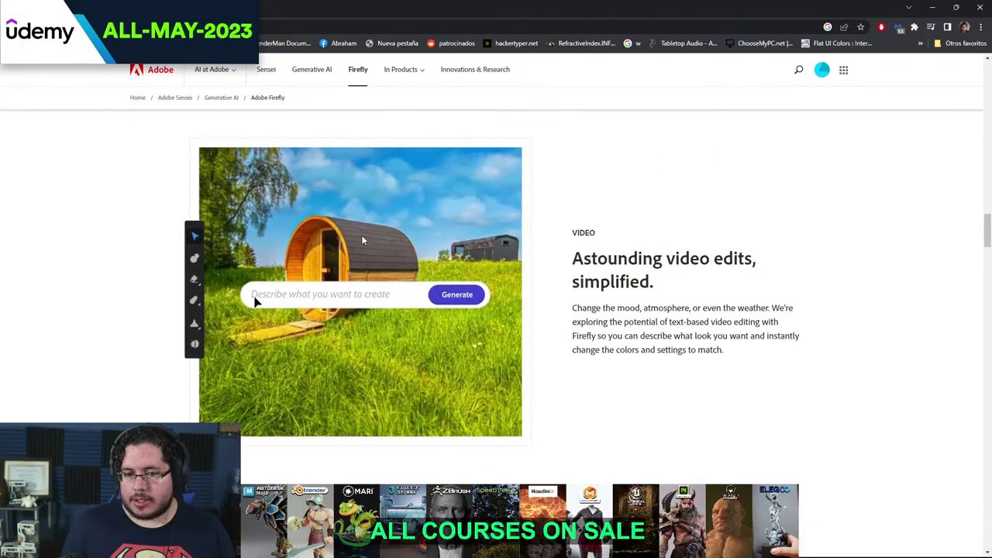
scroll(362, 237, "up", 15)
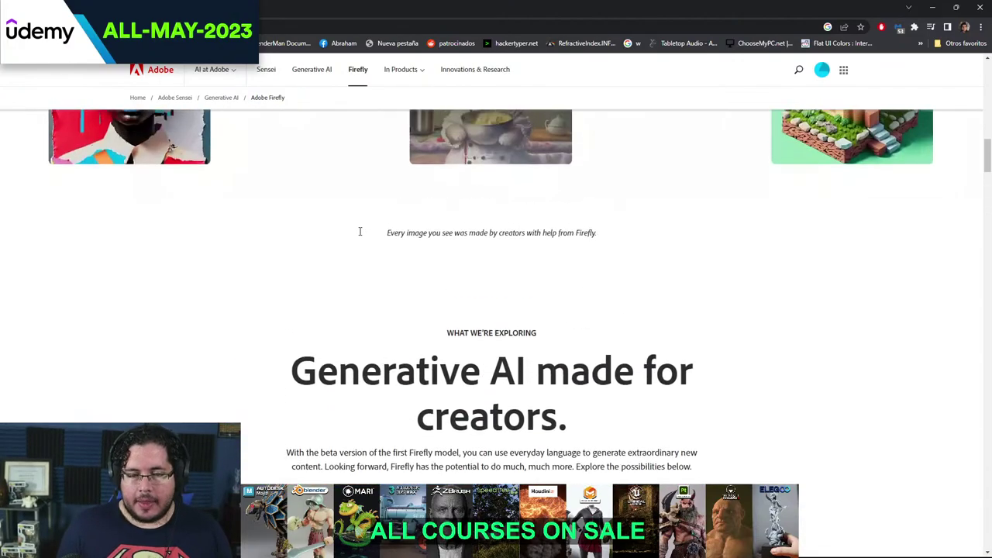
scroll(360, 231, "up", 8)
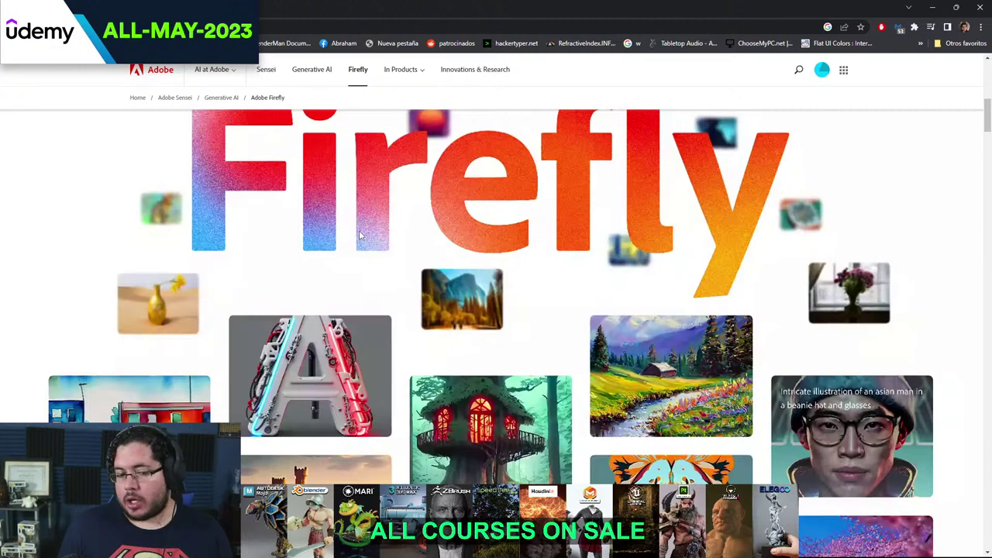
scroll(357, 229, "up", 7)
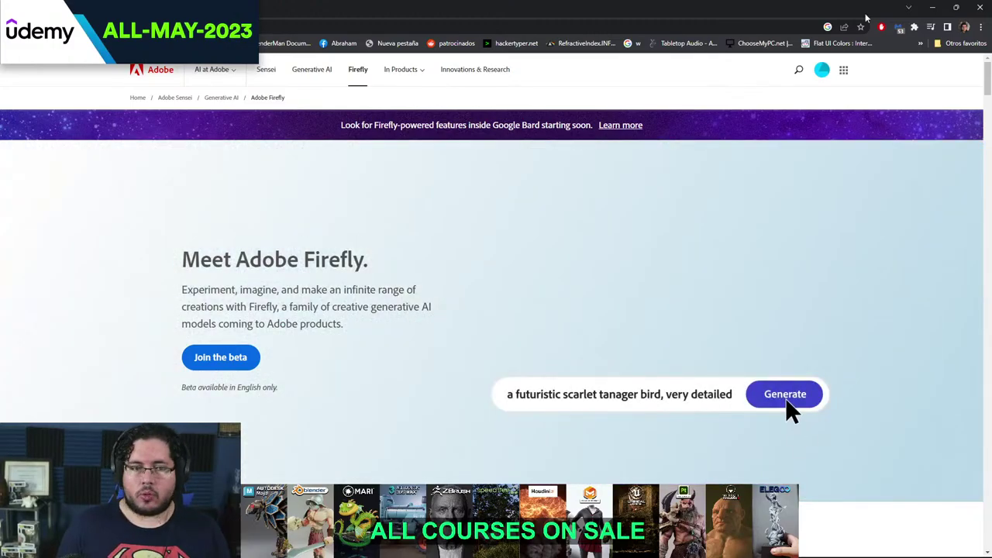
- Minimize the browser and switch to Maya with the posed character render scene
left_click(932, 7)
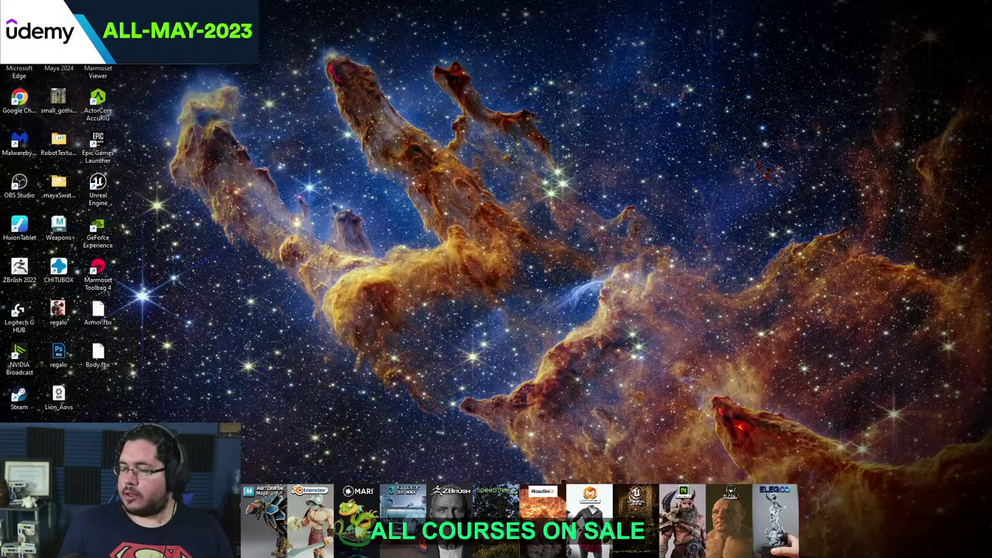
key("alt+Tab")
left_click(605, 309)
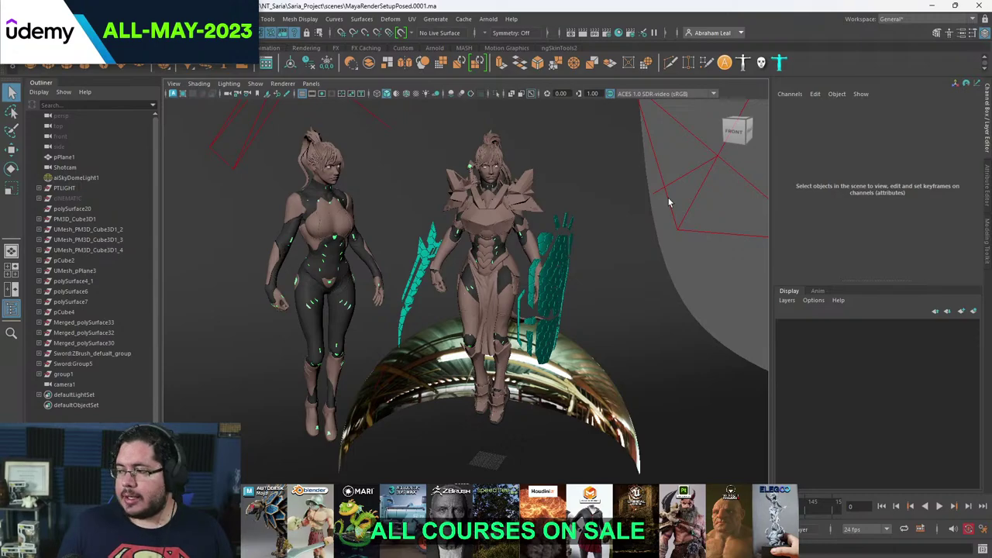
- Isolate the bodysuit mesh of the unarmoured figure, inspect it on its own, and bring the rest of the scene back
scroll(365, 255, "up", 5)
left_click_drag(365, 255, 317, 248, "alt")
middle_click_drag(318, 248, 416, 272, "alt")
scroll(381, 302, "up", 4)
left_click(330, 238)
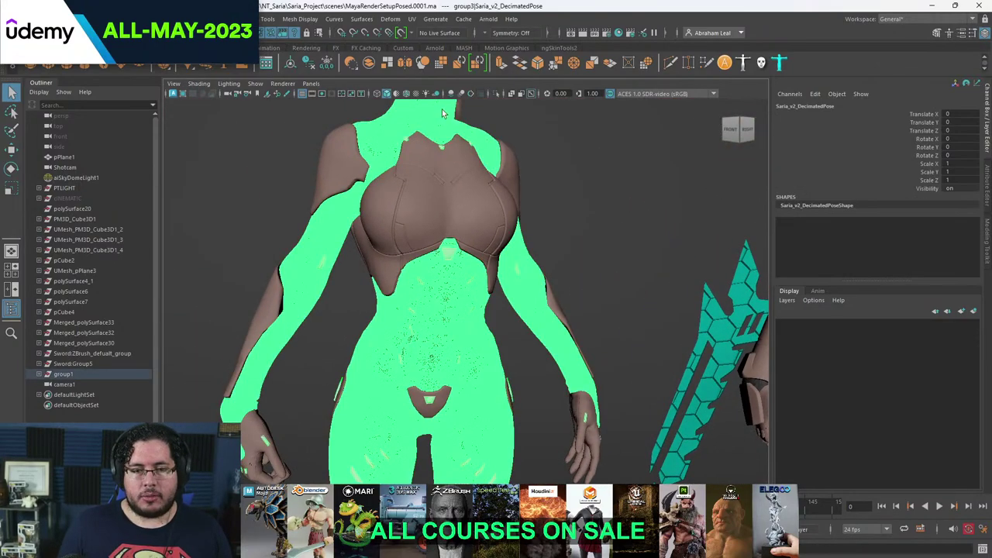
left_click(499, 94)
left_click(364, 217)
right_click_drag(519, 258, 419, 249, "alt")
left_click_drag(418, 249, 371, 189, "alt")
left_click(497, 95)
- Select separate pieces of the unarmoured figure, ending with the forearm plates, to inspect how the suit is divided
left_click(416, 174)
left_click(456, 228)
left_click(367, 277)
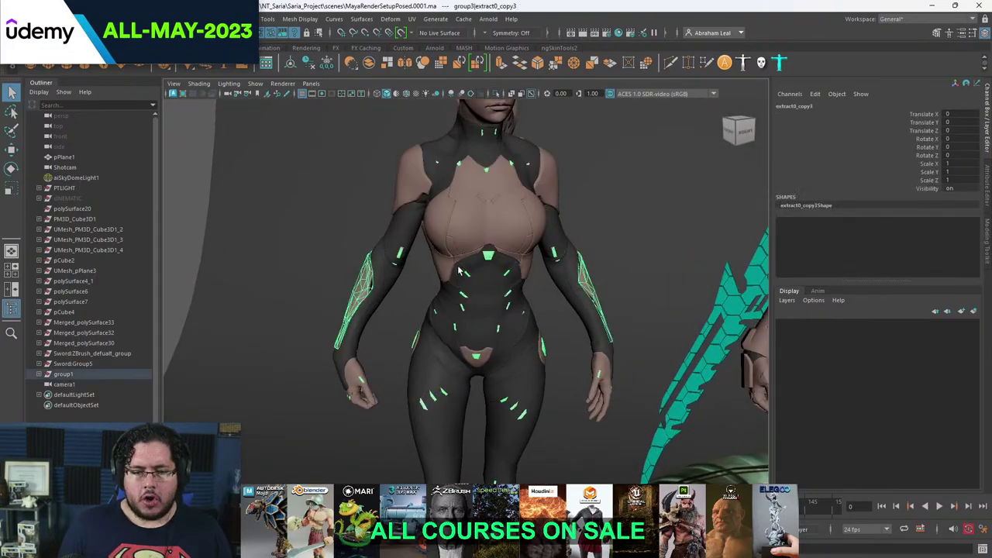
left_click_drag(453, 304, 496, 288, "alt")
right_click_drag(361, 252, 431, 269, "alt")
middle_click_drag(431, 269, 435, 287, "alt")
right_click_drag(435, 286, 362, 282, "alt")
middle_click_drag(698, 325, 492, 264, "alt")
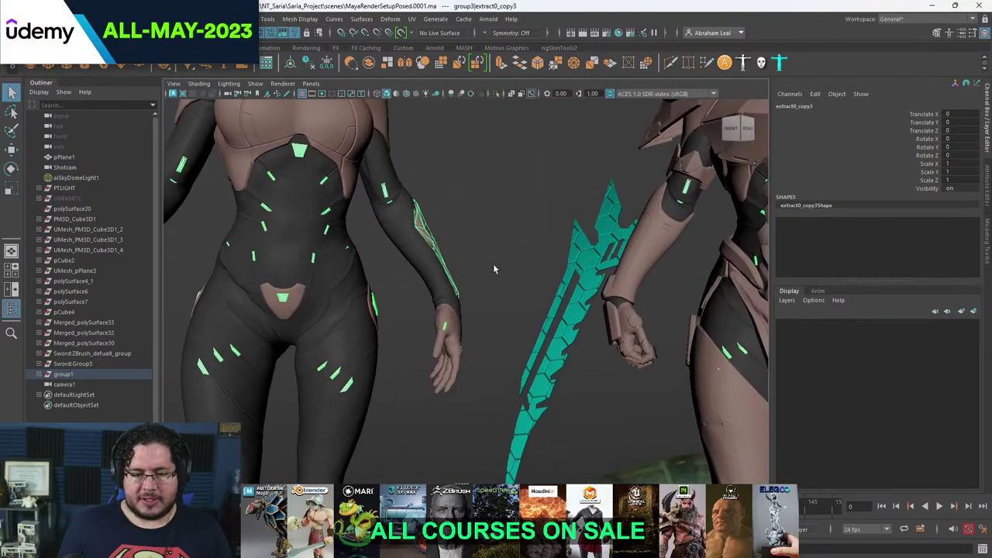
- Select the armoured figure's chest plate, expand group1 to list its meshes, and examine the armour
mouse_move(493, 263)
right_mouse_down("alt")
mouse_move(410, 232)
mouse_move(498, 256)
right_mouse_up("alt")
middle_click_drag(497, 261, 425, 279, "alt")
left_click_drag(424, 279, 486, 276, "alt")
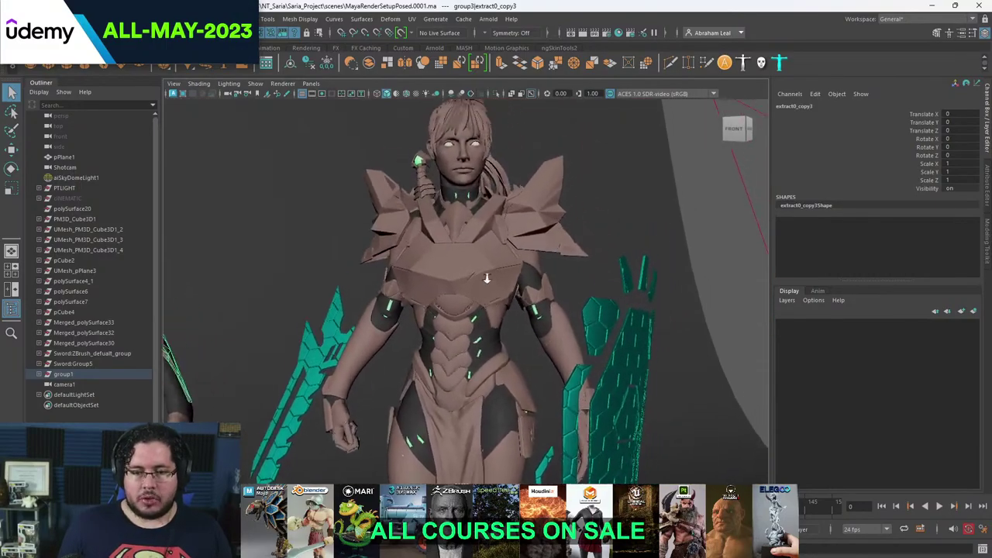
right_click_drag(487, 276, 483, 259, "alt")
left_click(484, 259)
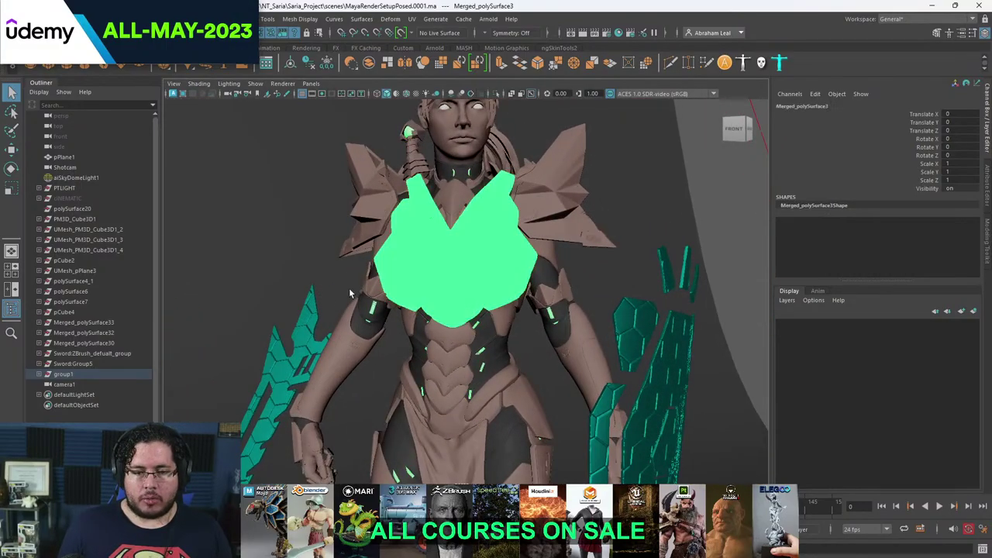
left_click(38, 374)
scroll(90, 392, "down", 10)
scroll(92, 385, "up", 10)
scroll(442, 246, "down", 5)
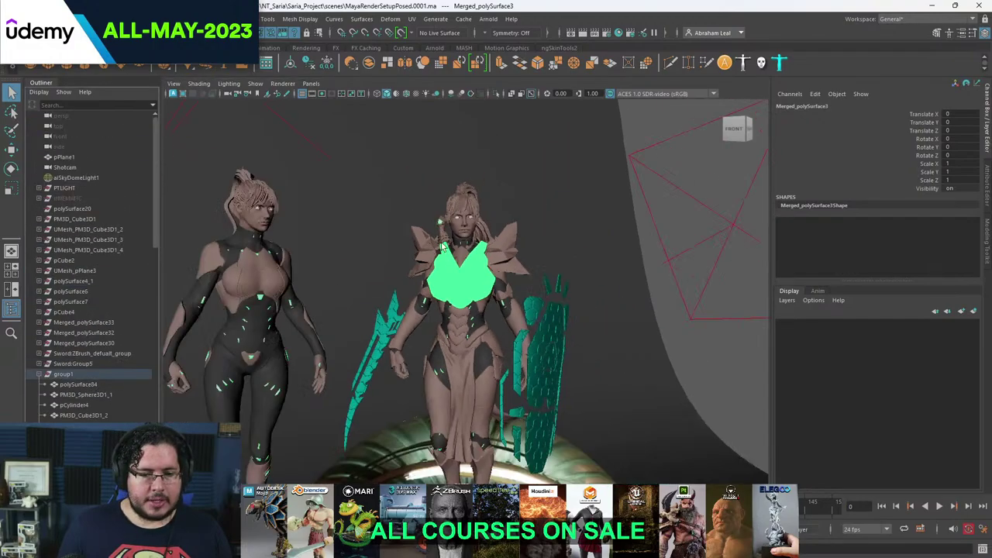
left_click_drag(443, 246, 500, 268, "alt")
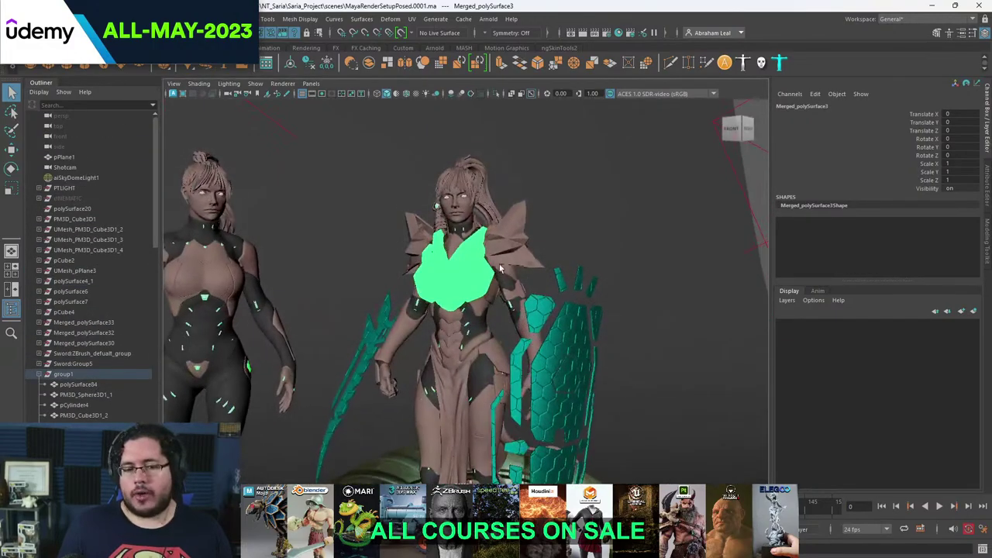
right_click_drag(500, 268, 532, 296, "alt")
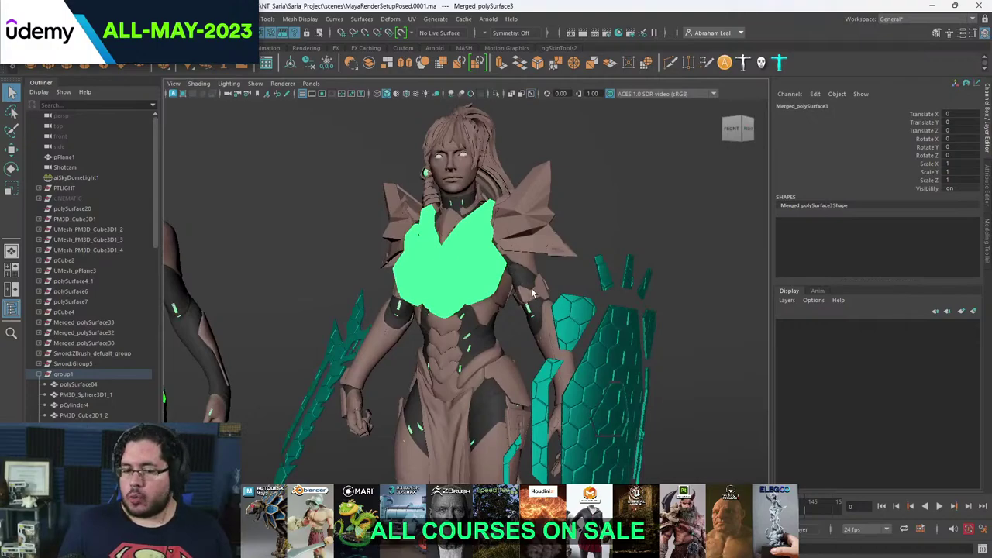
left_click_drag(509, 289, 480, 283, "alt")
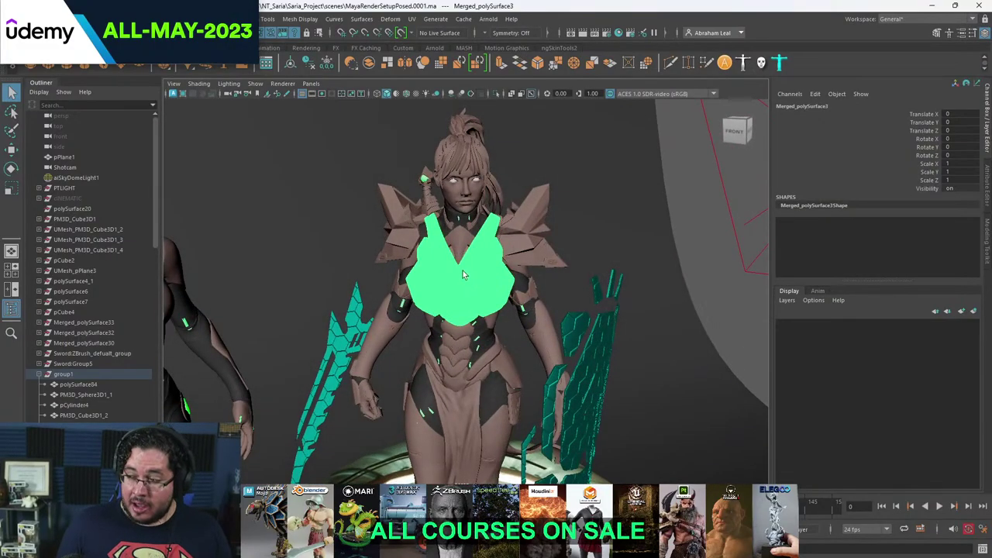
- Try moving one of the armoured figure's shoulder pauldrons away from the body, and undo the move
left_click(528, 242)
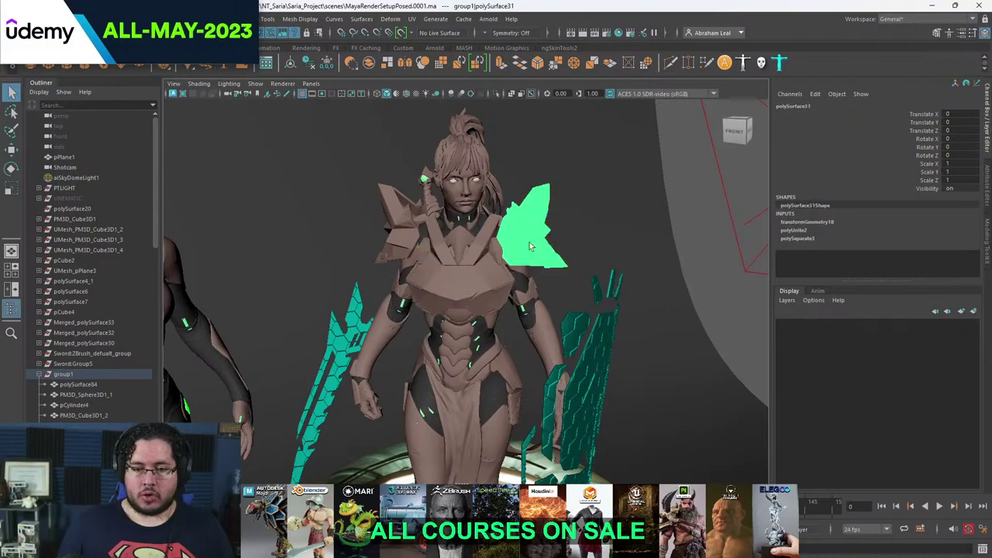
key("w")
left_click_drag(531, 229, 628, 209)
key("ctrl+z")
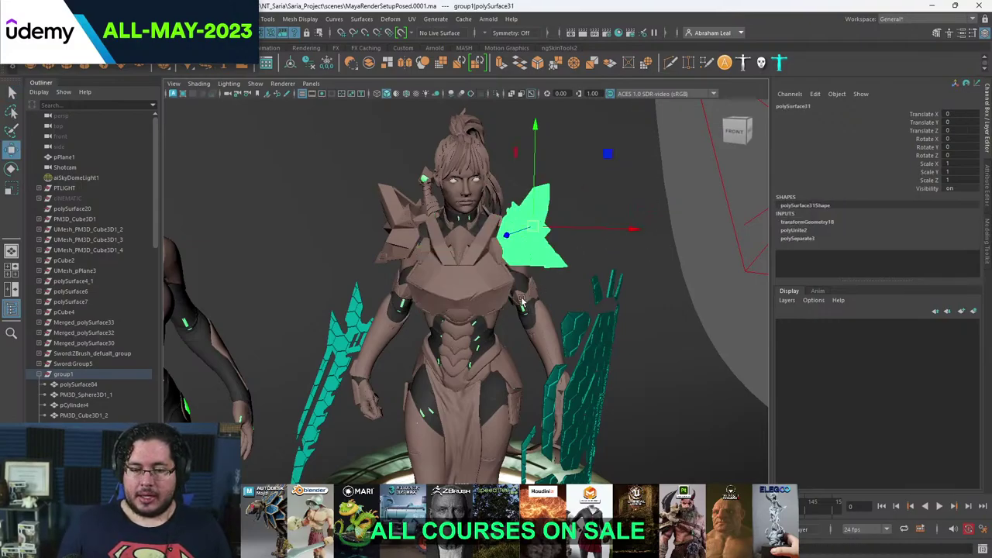
- Frame the armoured figure's upper-arm band, try moving one of its face shells off the arm, and undo the move
left_click(533, 288)
key("f")
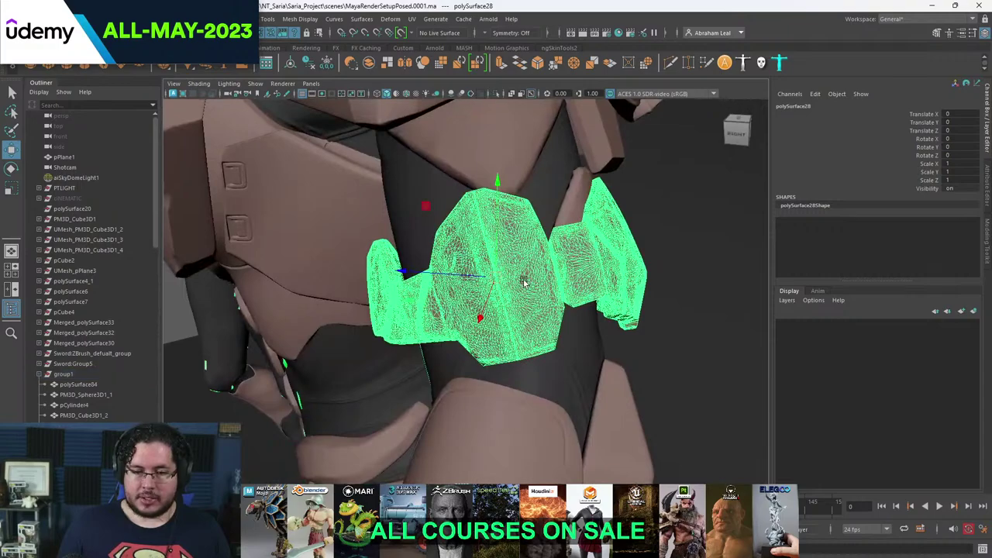
key("F9")
double_click(522, 282)
right_click_drag(454, 277, 453, 308)
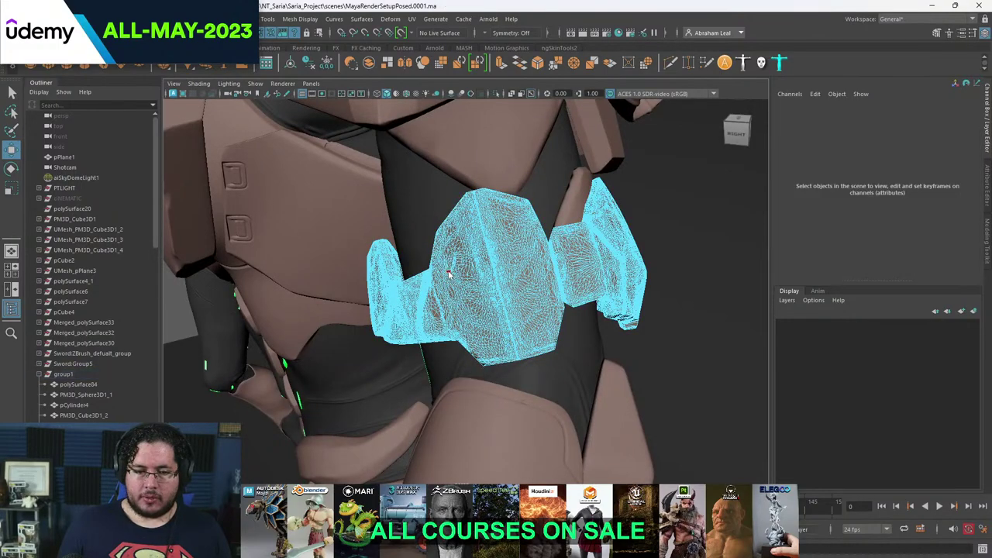
key("F11")
double_click(448, 273)
left_click_drag(474, 271, 338, 298)
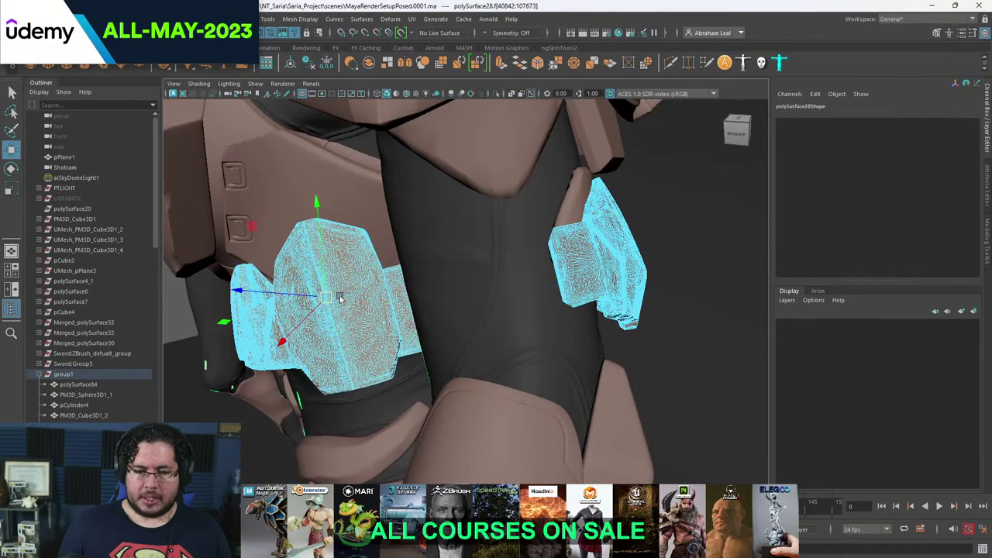
key("ctrl+z")
- Try moving the other face shell of the arm band away, undo the move, and return to object selection
double_click(621, 267)
left_click_drag(590, 257, 737, 243)
key("ctrl+z")
right_click_drag(737, 243, 510, 281, "alt")
right_click_drag(602, 255, 527, 259, "alt")
left_click_drag(461, 237, 539, 231, "alt")
right_click_drag(512, 268, 547, 245)
- Compare the unarmoured and armoured figures side by side from several angles
middle_click_drag(403, 240, 666, 240, "alt")
left_click_drag(419, 213, 485, 203, "alt")
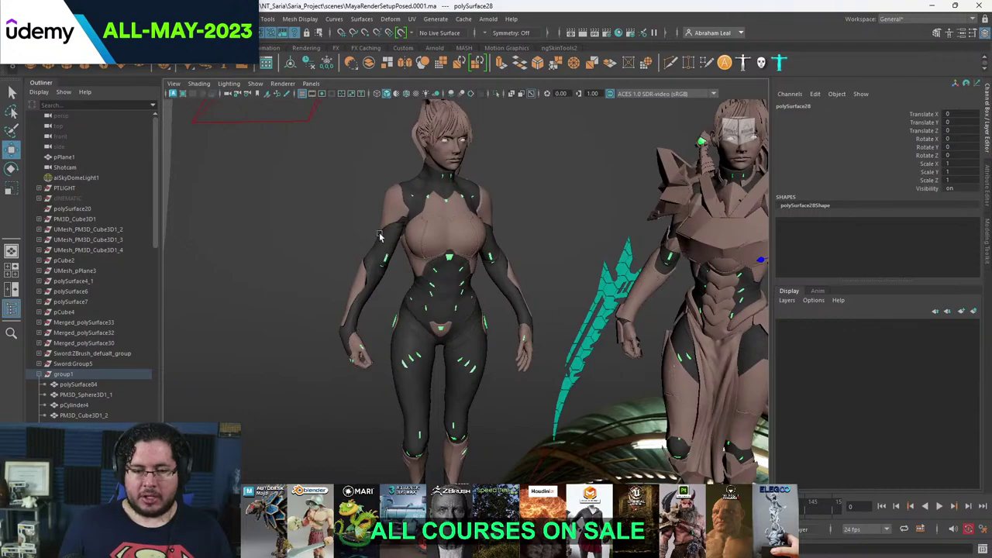
left_click_drag(403, 186, 434, 281, "alt")
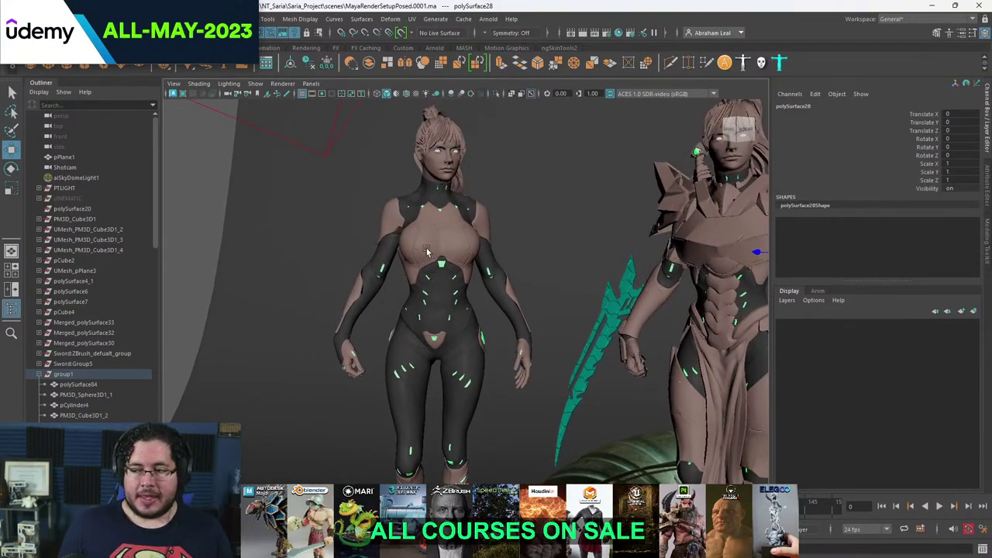
left_click_drag(503, 250, 435, 263, "alt")
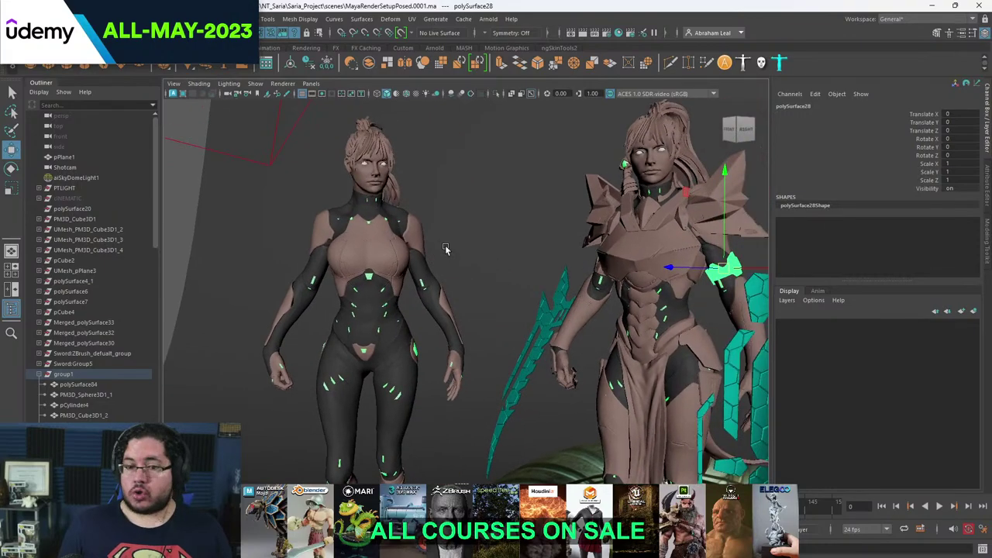
middle_click_drag(457, 255, 401, 217, "alt")
right_click_drag(401, 217, 299, 204, "alt")
right_click_drag(411, 255, 447, 290, "alt")
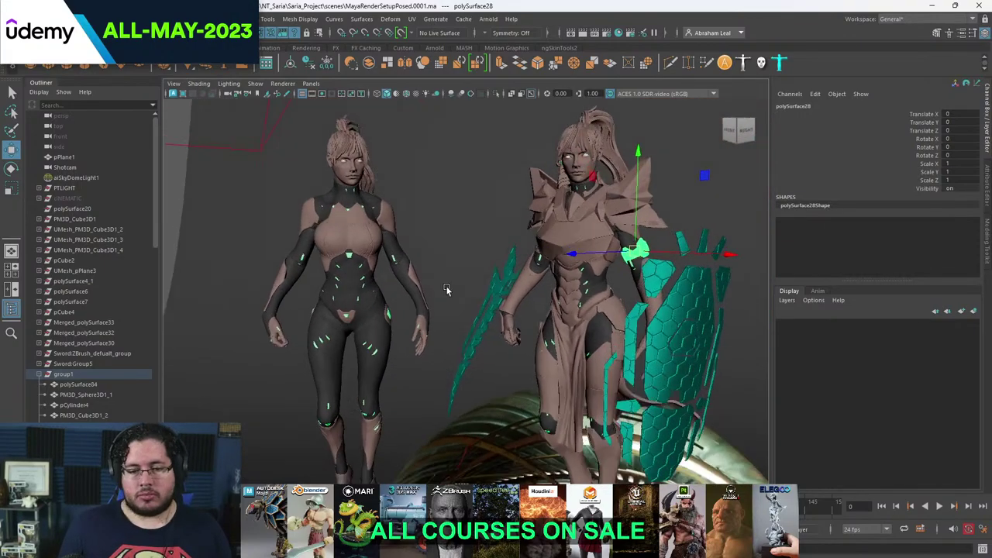
mouse_move(446, 289)
left_mouse_down("alt")
mouse_move(434, 271)
mouse_move(450, 279)
left_mouse_up("alt")
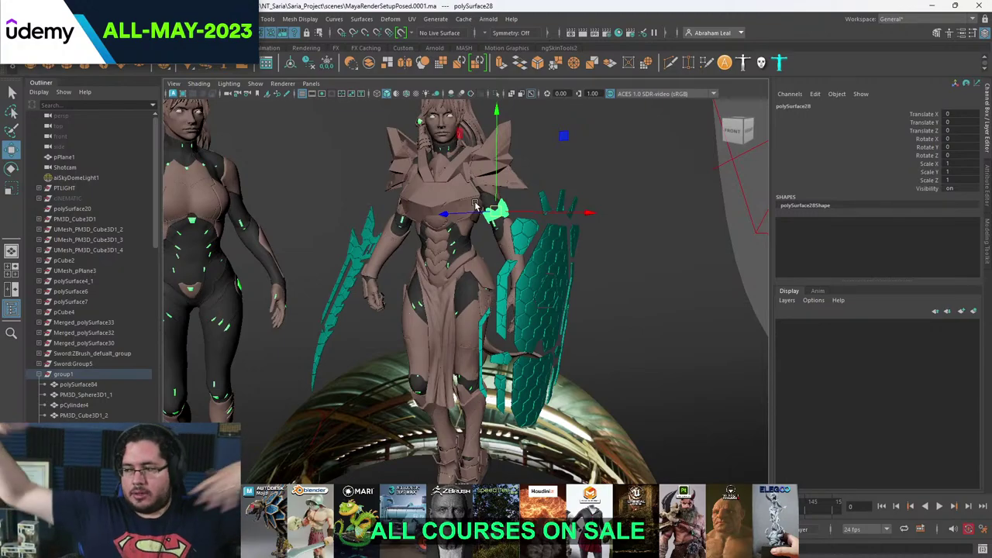
left_click_drag(426, 200, 462, 213, "alt")
right_click_drag(462, 213, 504, 337, "alt")
mouse_move(503, 337)
left_mouse_down("alt")
mouse_move(516, 318)
mouse_move(484, 313)
mouse_move(460, 335)
mouse_move(503, 320)
mouse_move(512, 306)
mouse_move(434, 296)
mouse_move(503, 322)
left_mouse_up("alt")
- Select the armoured figure's waist trim and then its hip plates to inspect them as separate pieces
left_click(489, 249)
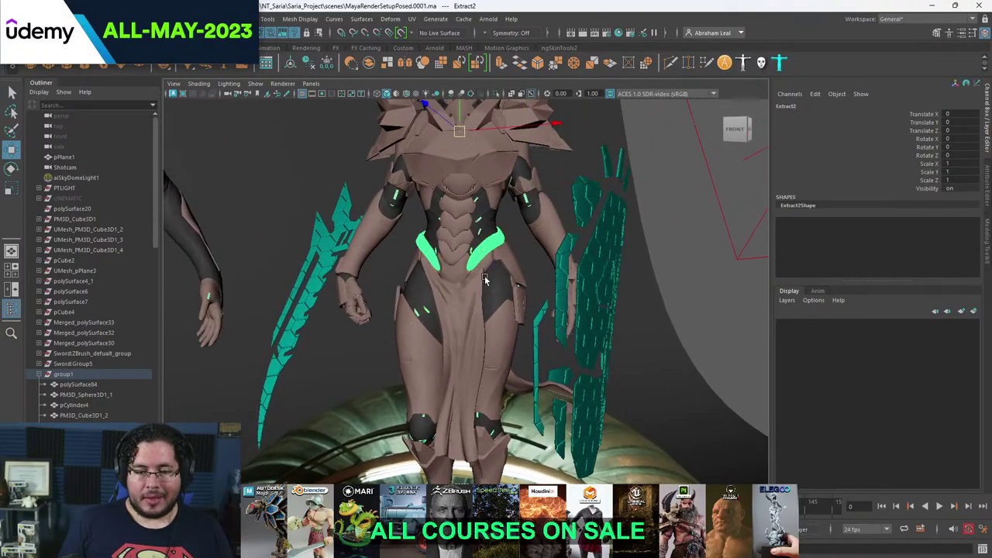
left_click_drag(482, 274, 466, 308, "alt")
right_click_drag(447, 292, 497, 319, "alt")
left_click(520, 277)
- Examine the whole scene from the front and back, and return to the front of the armoured figure
left_click_drag(522, 287, 367, 209, "alt")
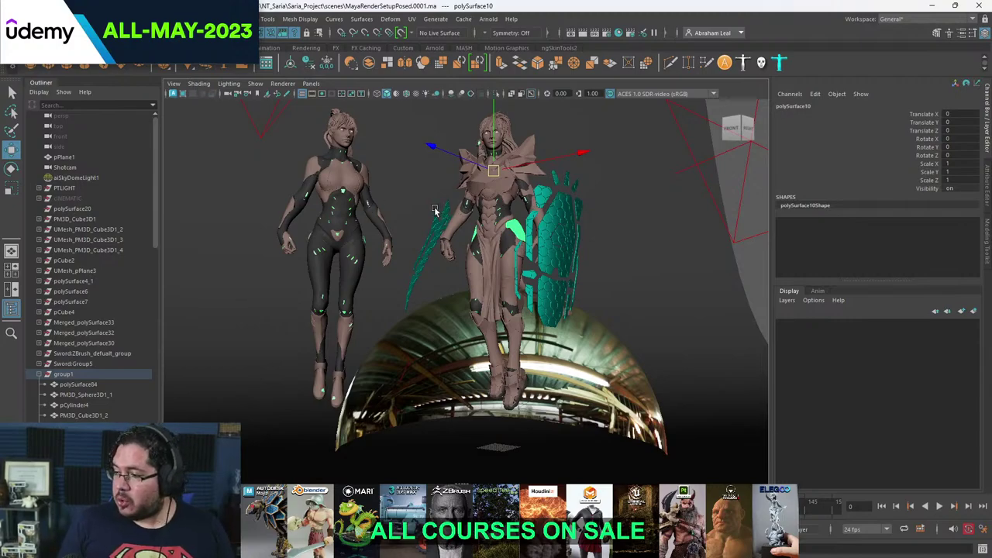
left_click_drag(434, 210, 432, 270, "alt")
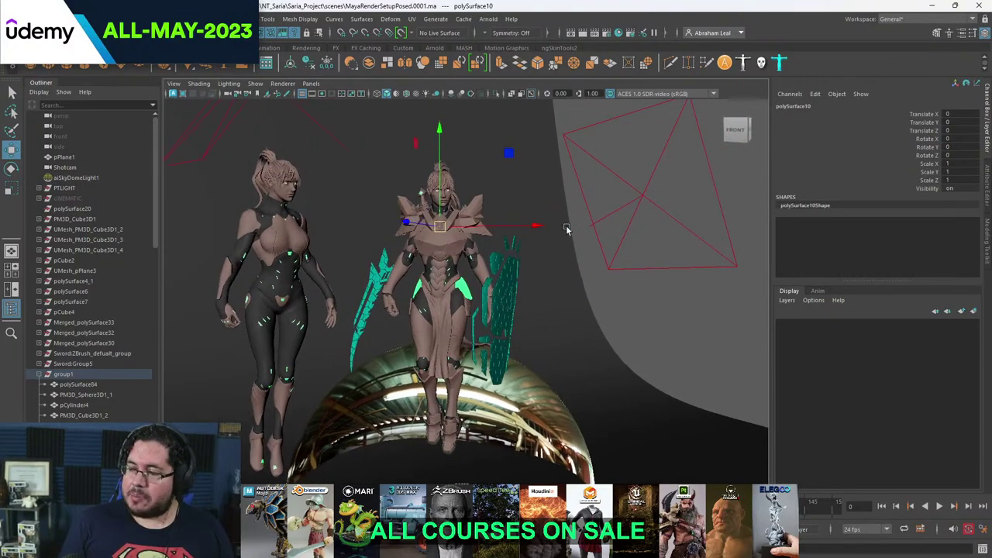
left_click_drag(554, 244, 300, 250, "alt")
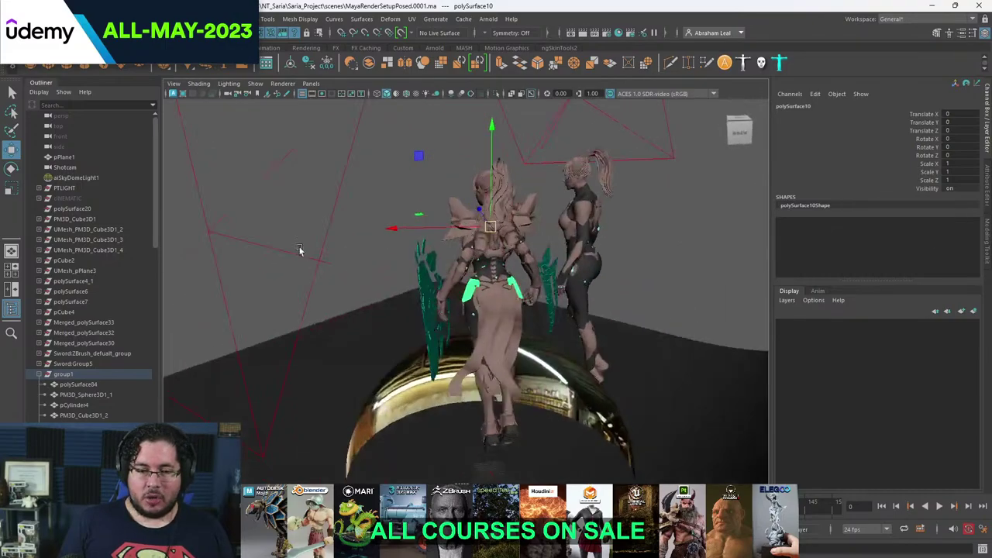
right_click_drag(301, 250, 535, 132, "alt")
middle_click_drag(554, 108, 515, 217, "alt")
left_click_drag(454, 235, 674, 251, "alt")
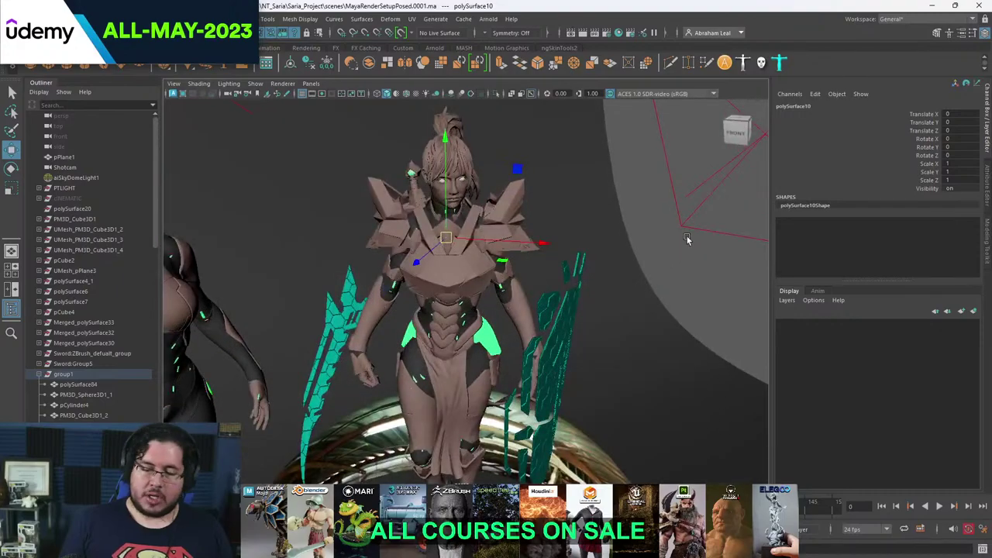
left_click_drag(606, 251, 613, 250, "alt")
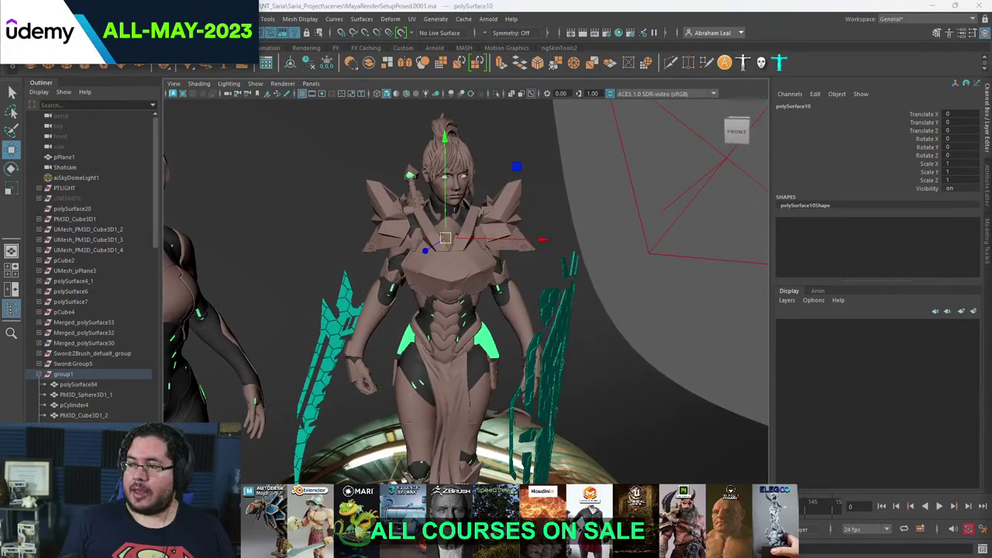
- Switch to the Chrome browser and search Google for "mechanical wings"
key("alt+Tab")
left_click(514, 30)
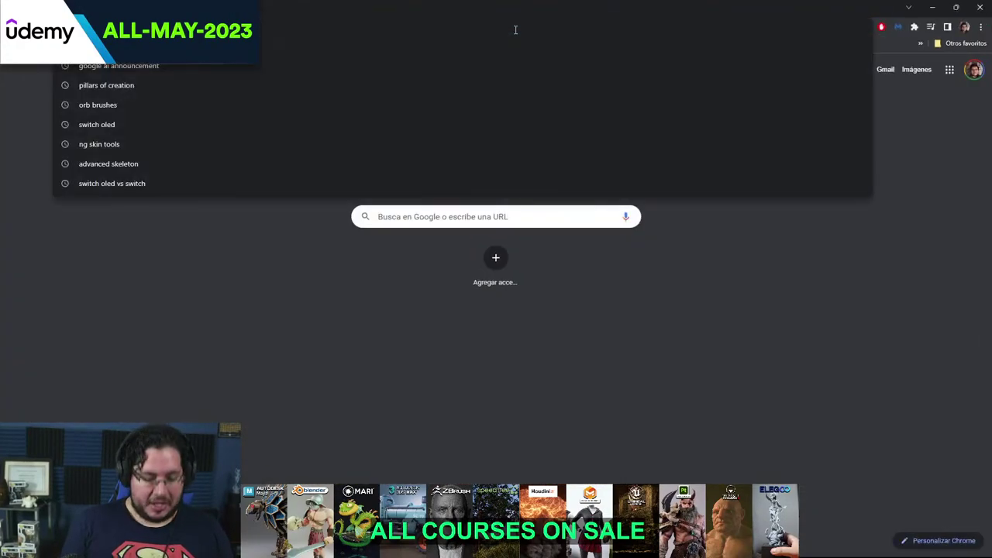
type("mechanical")
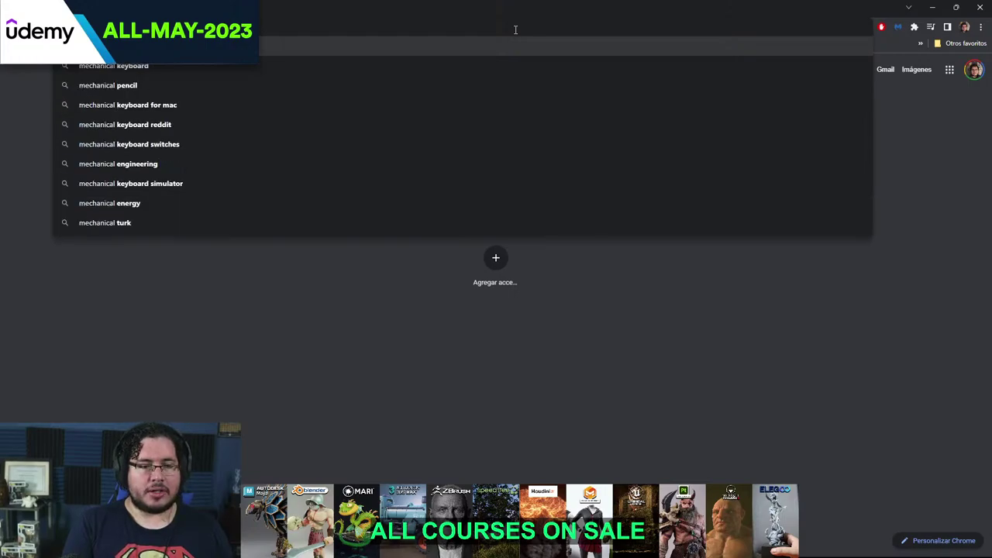
type(" wings")
key("Return")
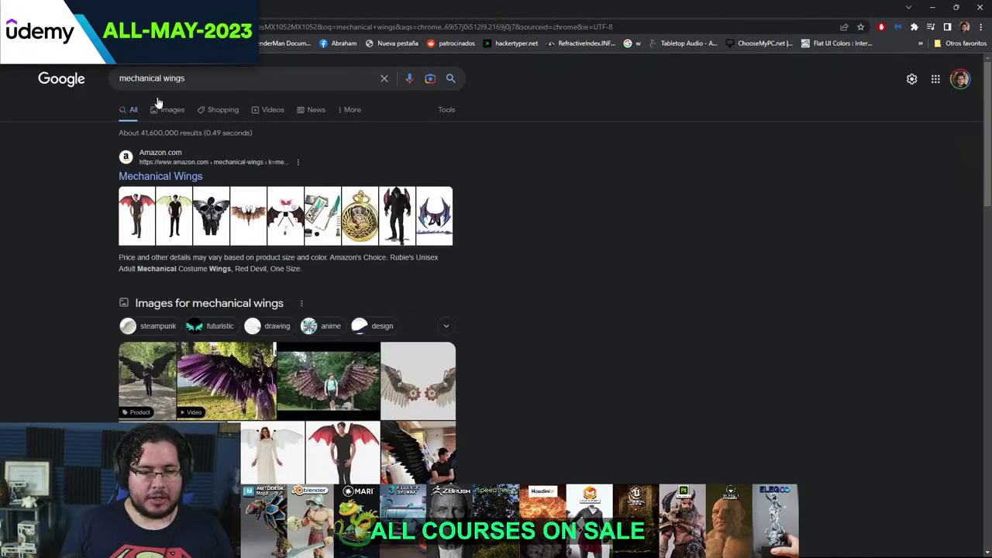
- Refine the search to "mechanical wings sci fi" and show the image results
left_click(199, 81)
type("scifi")
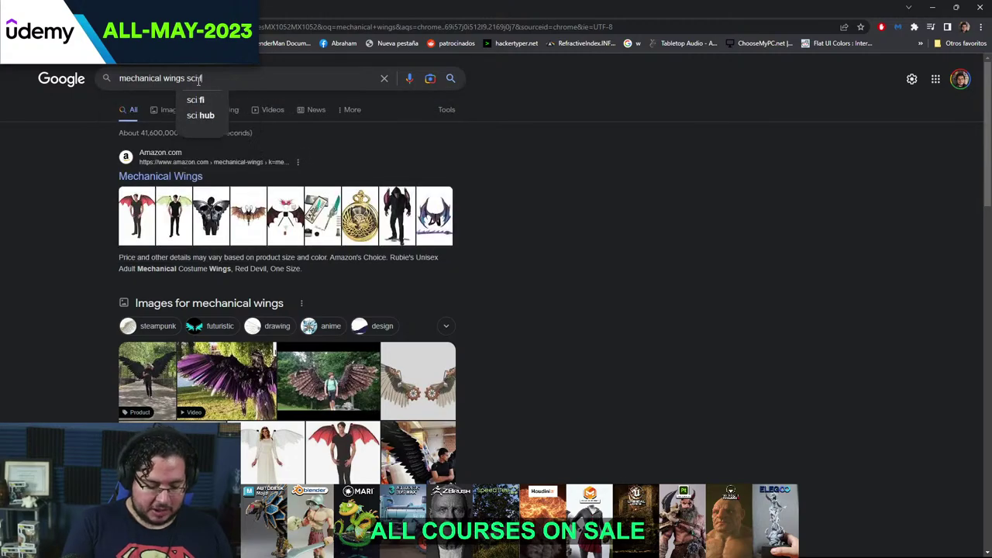
key("Return")
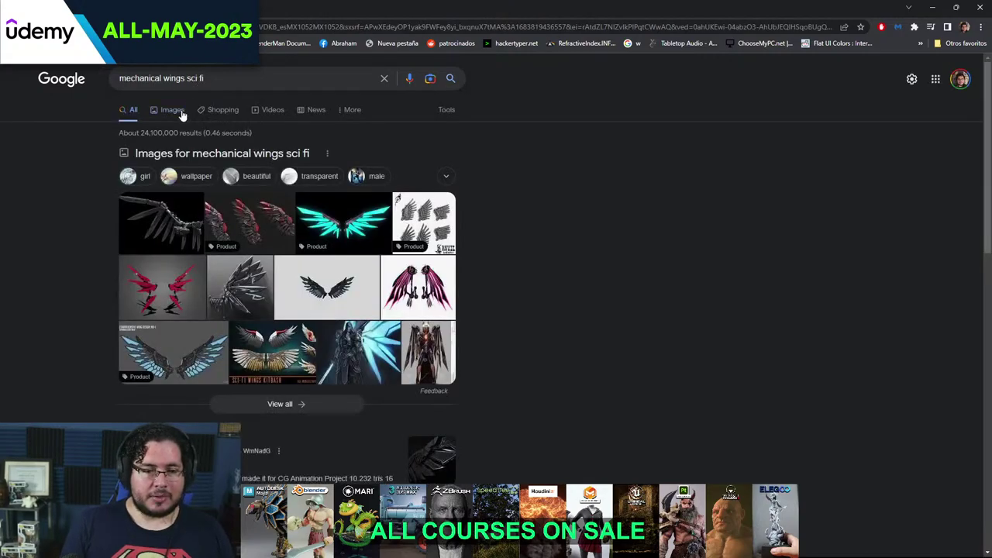
left_click(184, 110)
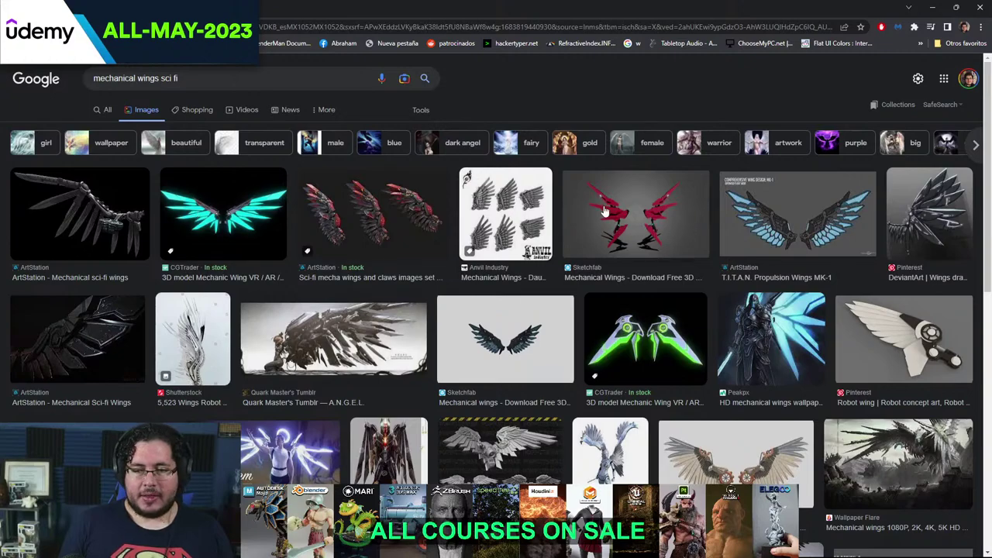
- Examine the red Sketchfab wings and the T.I.T.A.N. Propulsion Wings MK-1 design, and browse the other sci-fi wing images
left_click(667, 223)
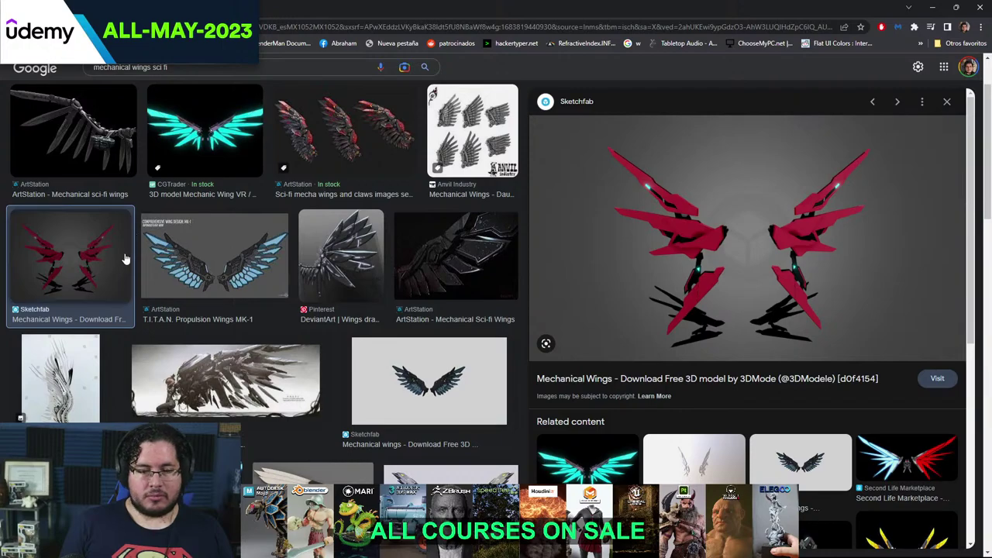
left_click(229, 262)
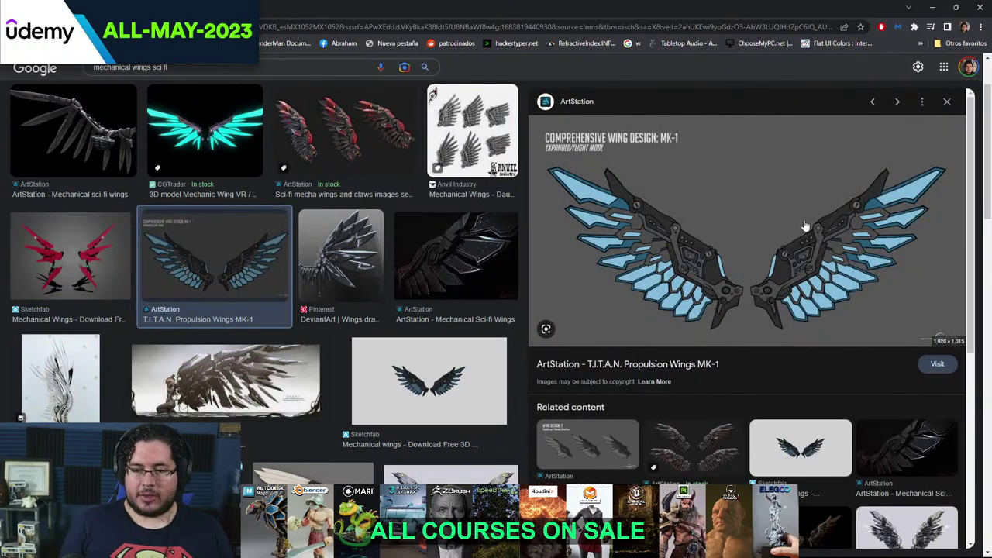
scroll(653, 176, "down", 3)
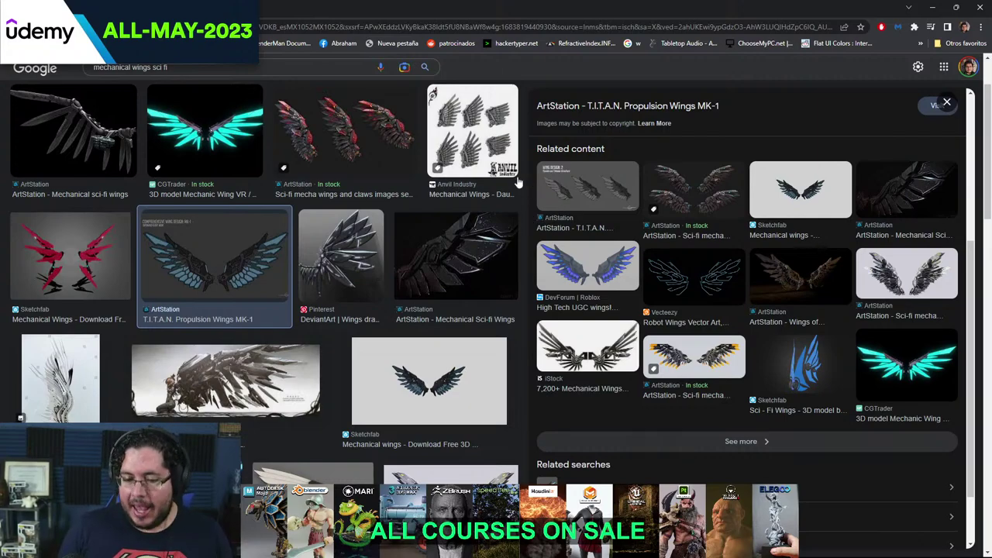
scroll(381, 160, "down", 4)
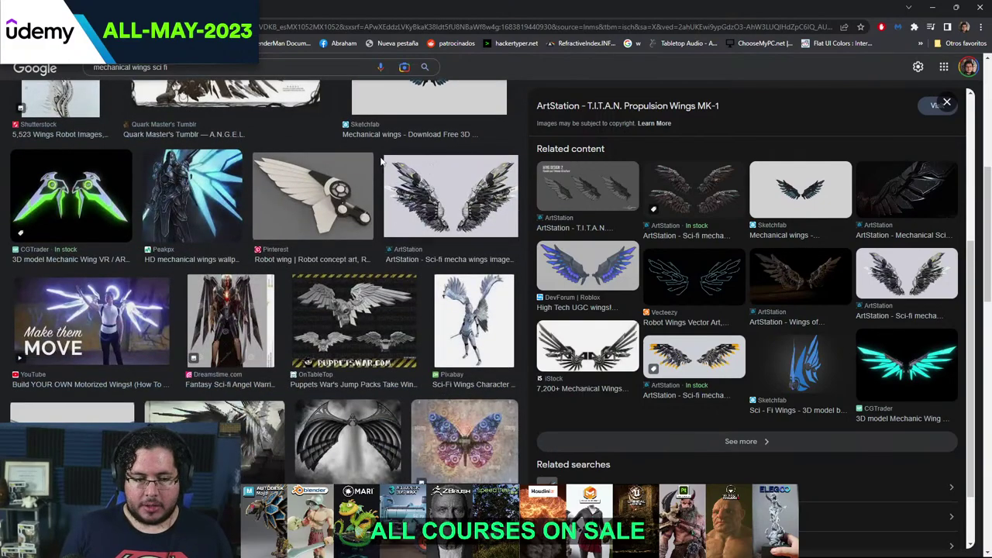
scroll(381, 160, "down", 4)
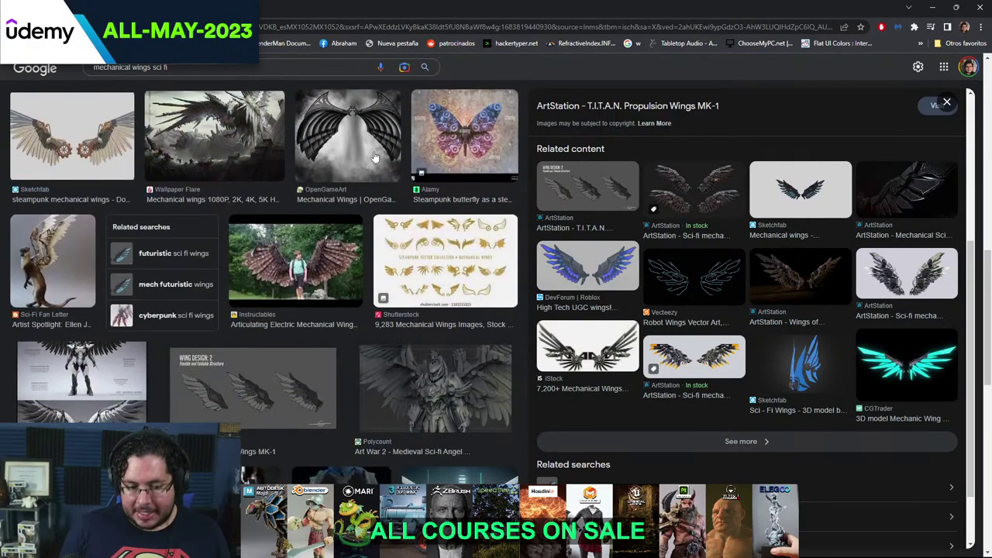
scroll(369, 196, "down", 1)
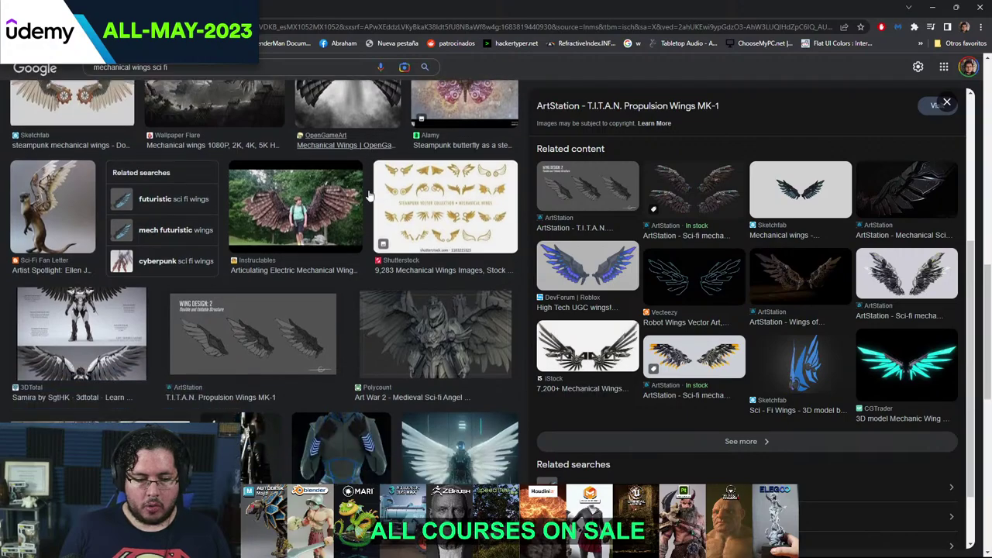
scroll(370, 196, "down", 4)
scroll(368, 195, "up", 16)
- Replace the image search with one for "wings anatomy"
left_click_drag(186, 68, 35, 69)
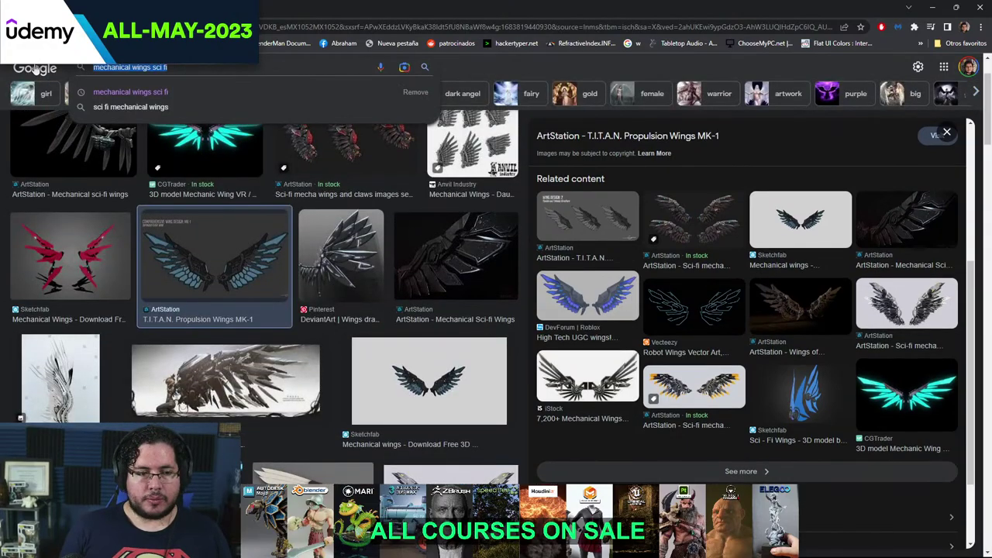
type("wiu")
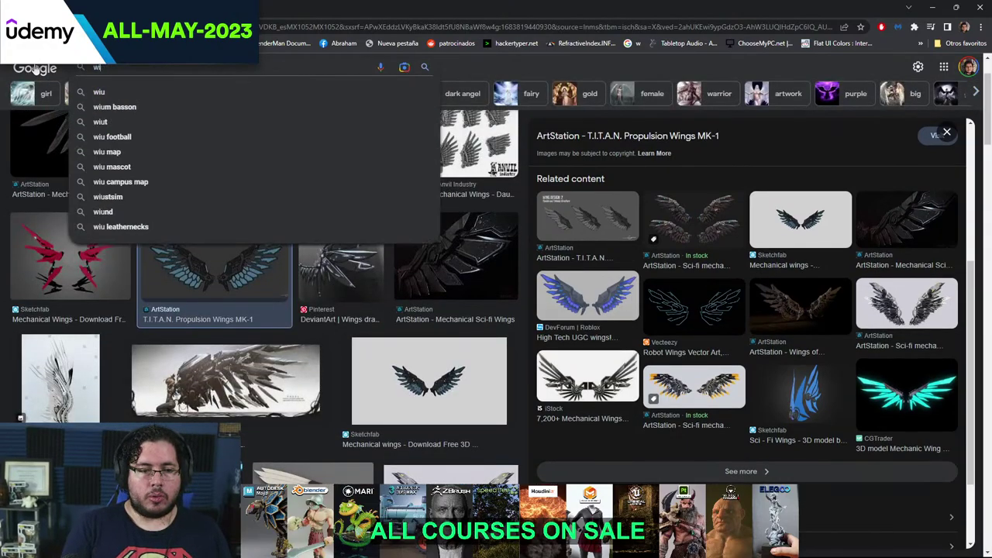
type("ngs")
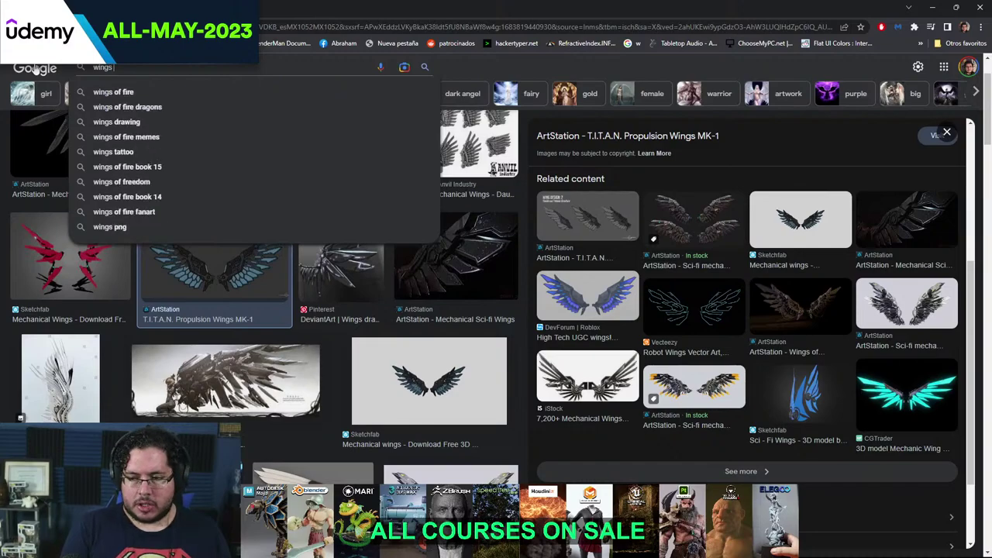
type(" anatomyu")
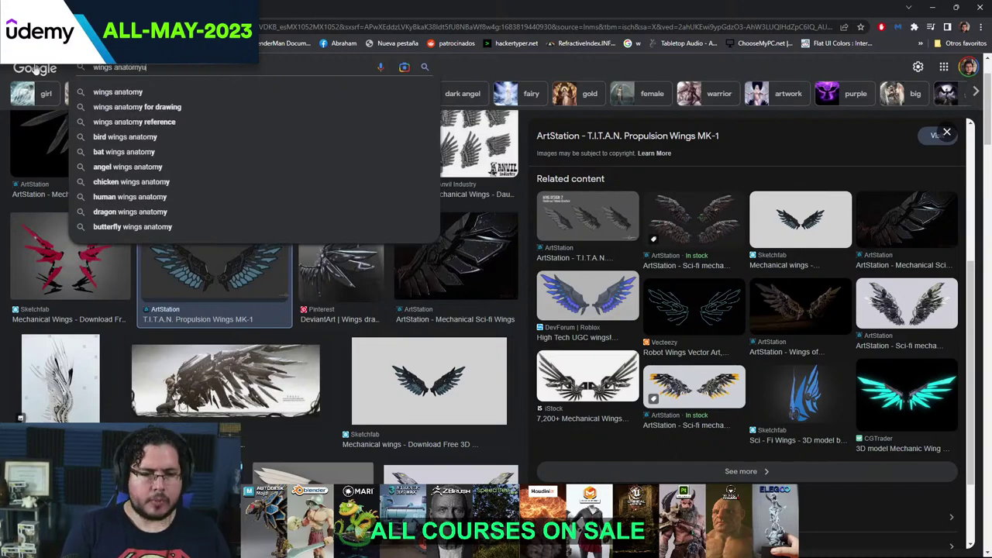
key("Return")
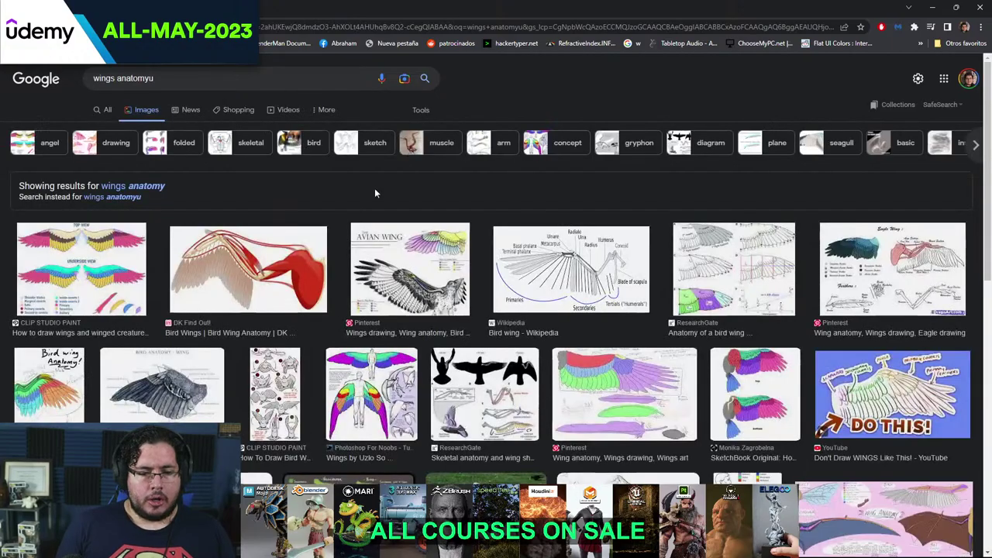
- Preview the Bird Wing Anatomy and Avian Wing diagrams, and look through the other wing anatomy references
left_click(58, 385)
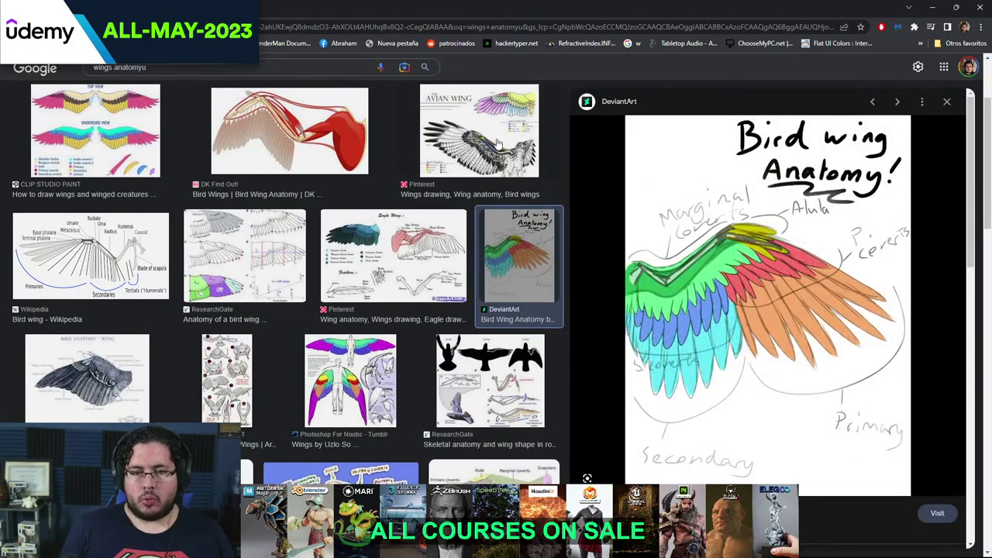
left_click(497, 142)
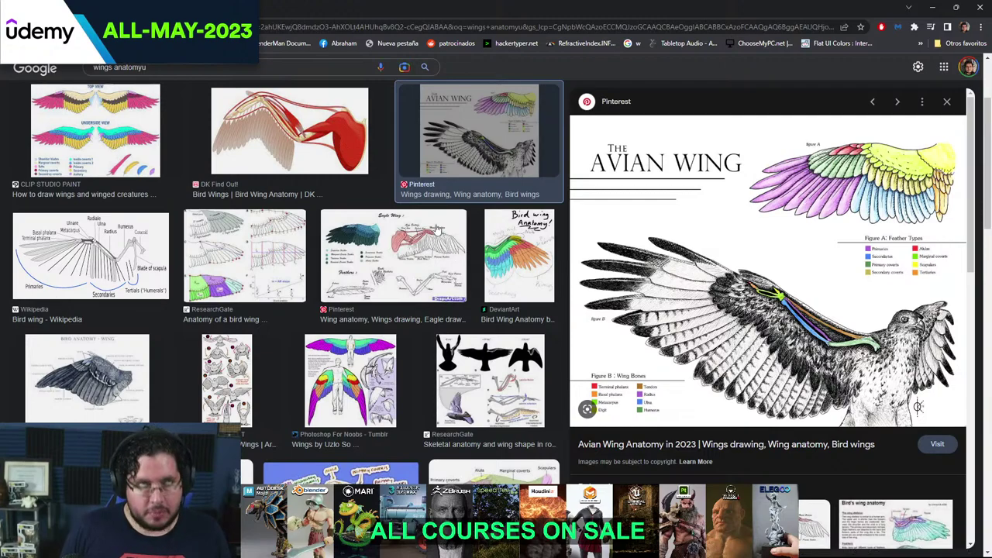
scroll(437, 229, "down", 3)
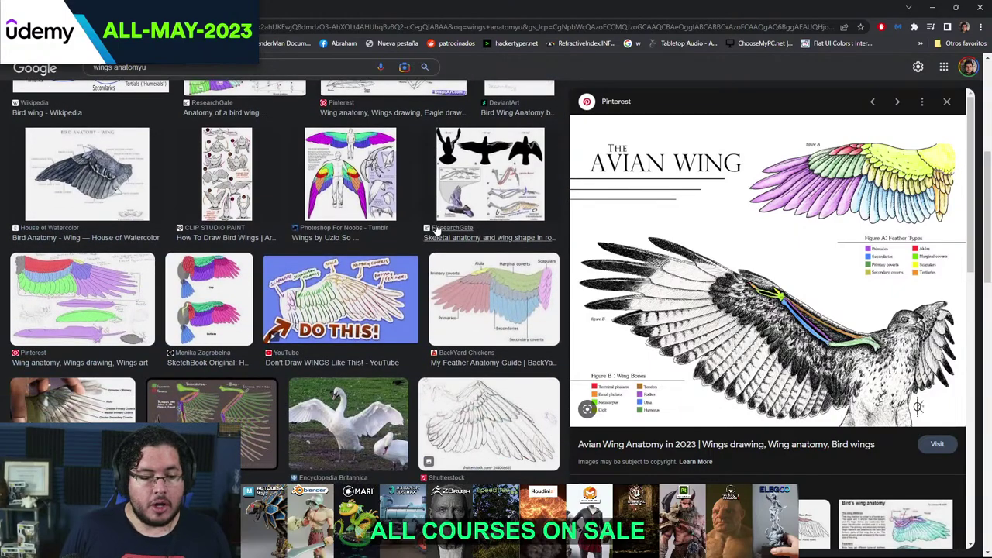
scroll(438, 230, "down", 4)
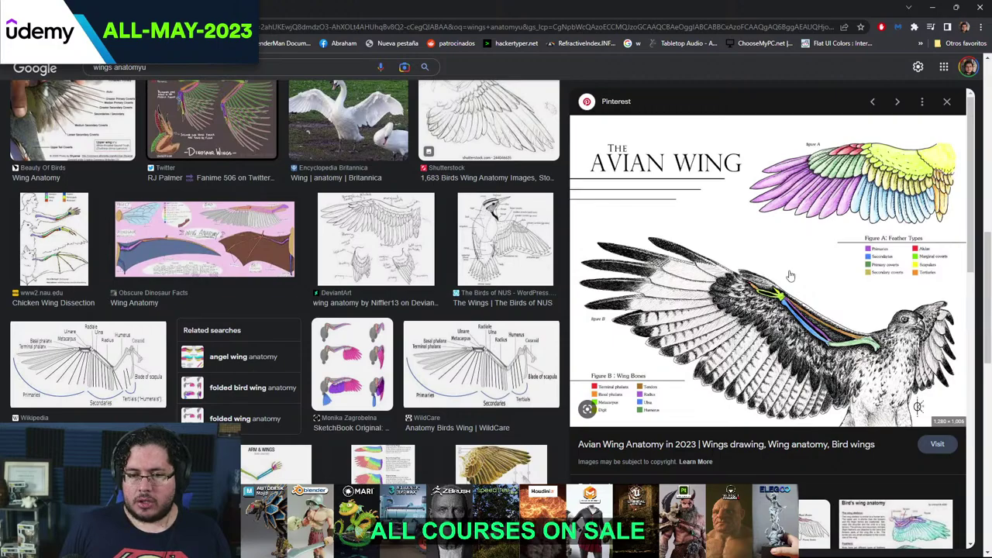
right_click(701, 234)
scroll(327, 225, "up", 2)
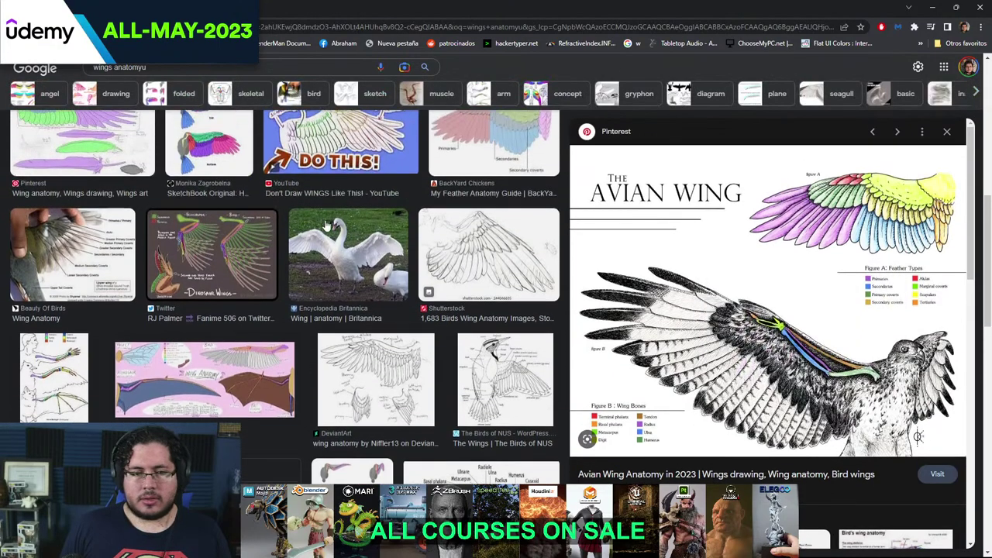
scroll(327, 225, "up", 3)
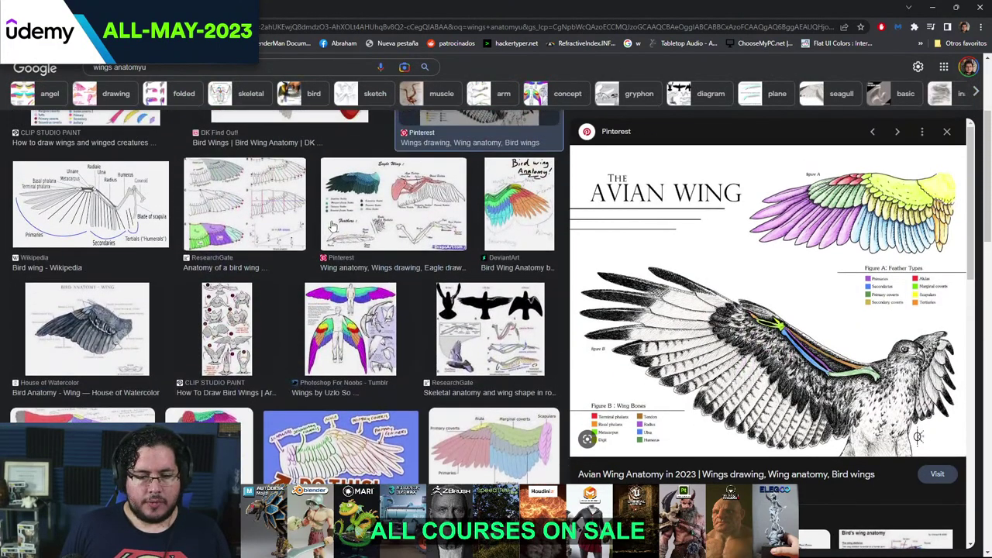
- Reopen the DeviantArt Bird Wing Anatomy drawing and copy the image
left_click(518, 205)
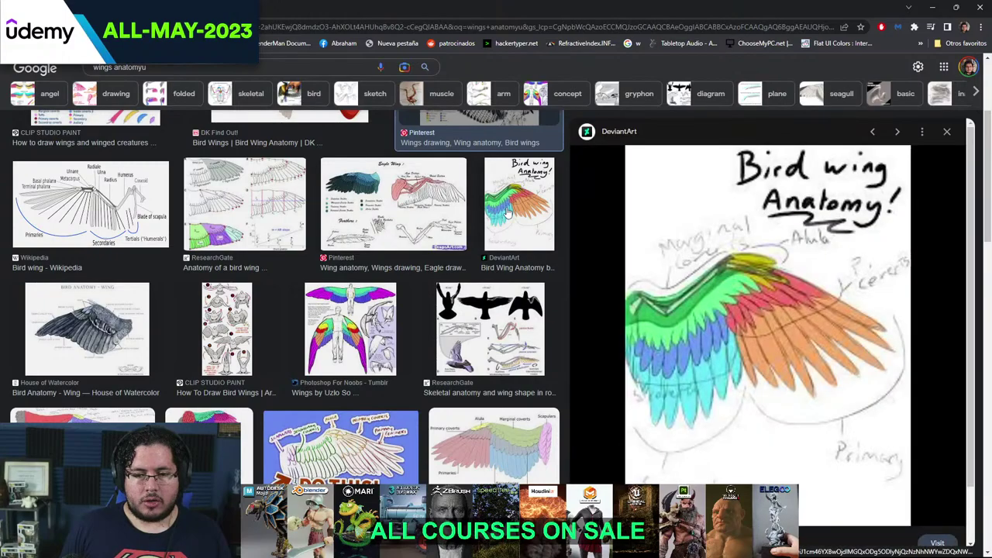
right_click(728, 265)
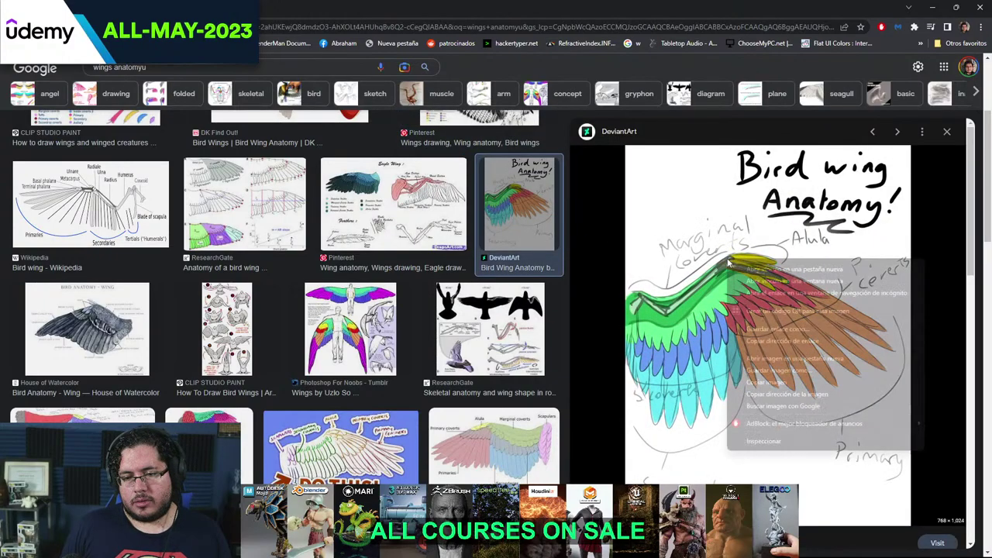
left_click(769, 387)
- Save the Bird Wing Anatomy drawing as a PNG image in the substance folder of NT_Saria's Saria_Project, keeping the suggested file name
right_click(708, 268)
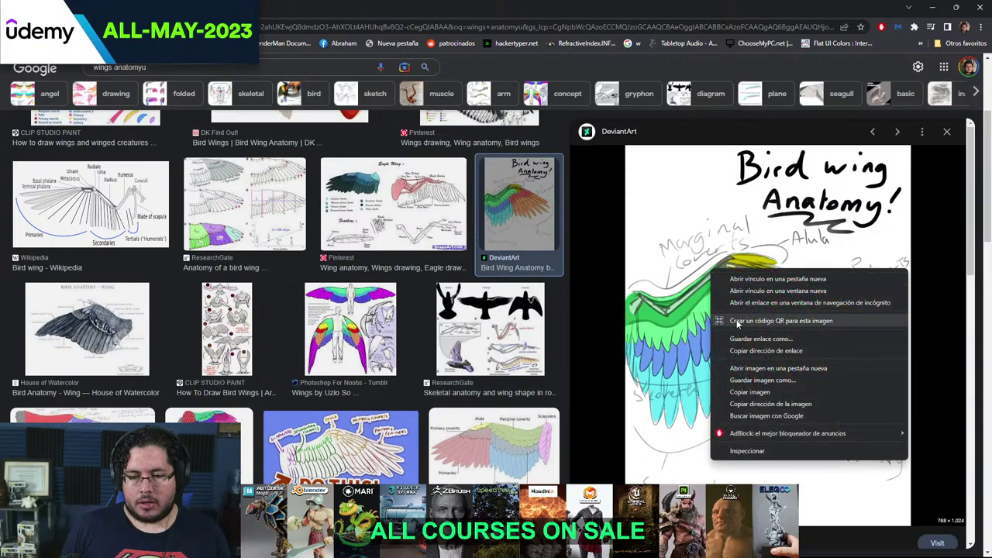
left_click(762, 380)
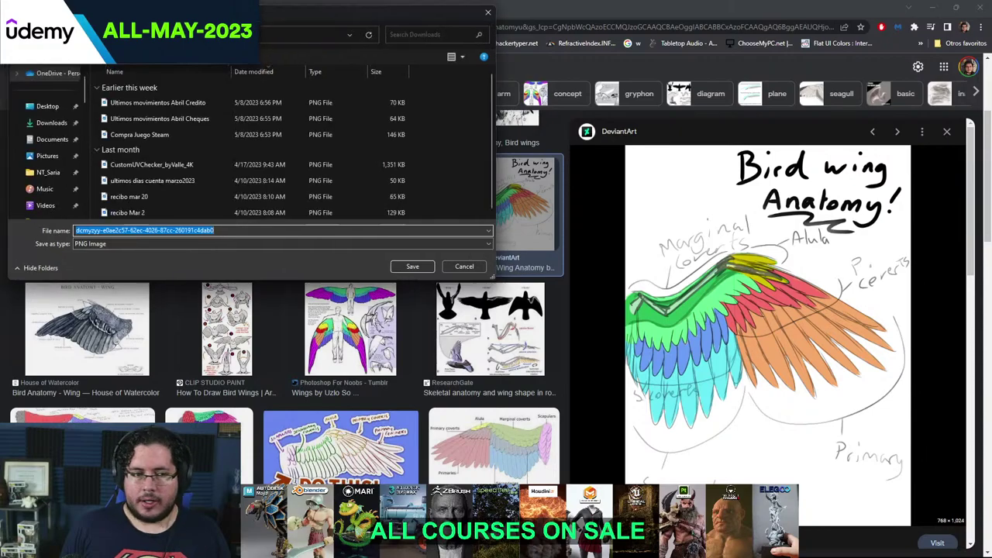
scroll(171, 209, "down", 1)
left_click(170, 174)
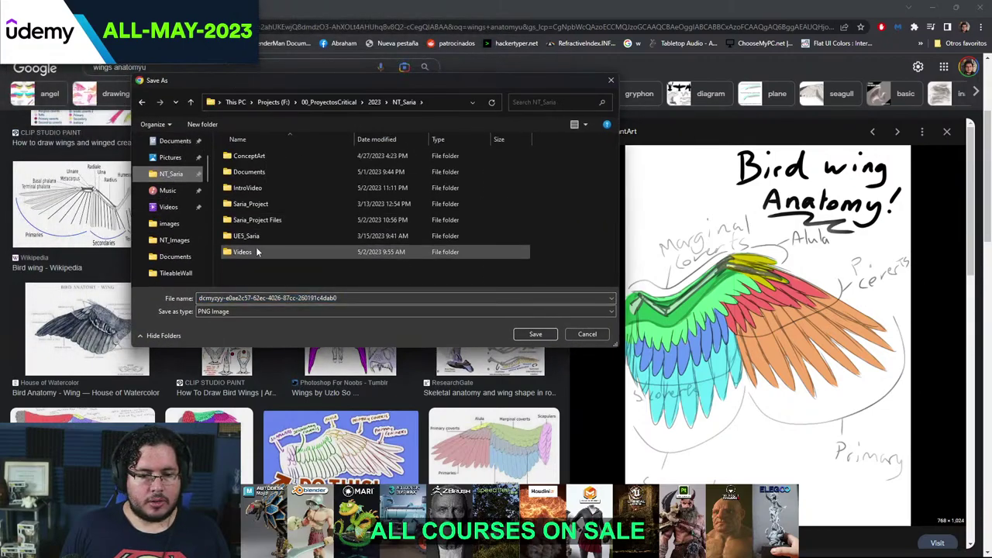
double_click(250, 203)
scroll(267, 263, "down", 2)
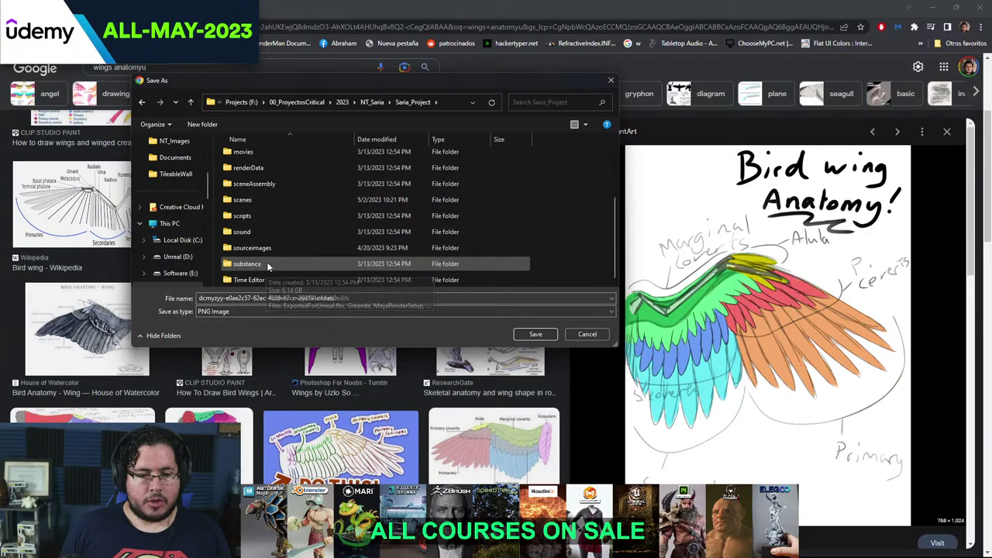
double_click(248, 264)
left_click(535, 334)
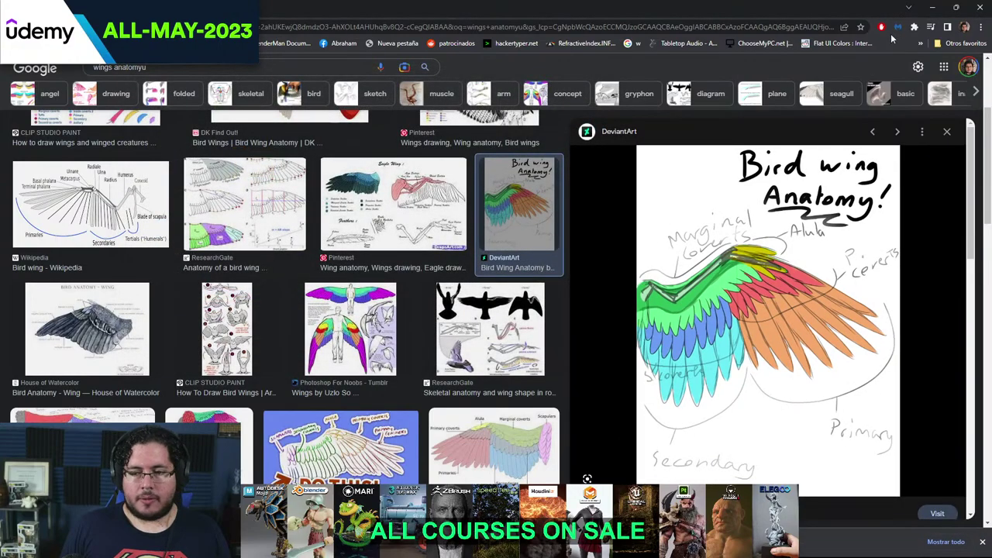
- Return to the Maya scene and select the armoured figure's chest plate
left_click(932, 8)
scroll(534, 252, "down", 8)
scroll(550, 265, "up", 8)
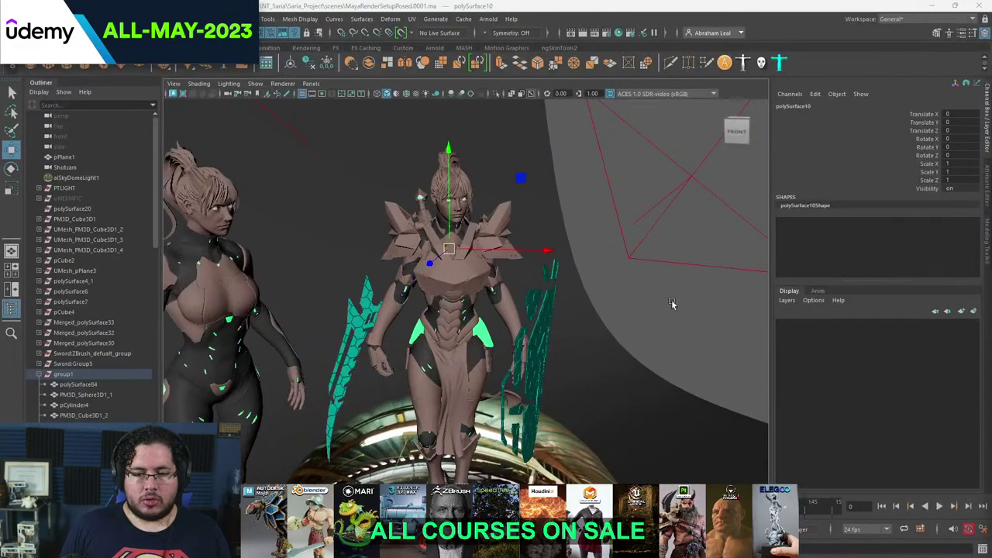
left_click(672, 303)
left_click_drag(670, 304, 489, 246, "alt")
left_click(465, 271)
- Display the scene in wireframe and frame both figures with the backdrop and lights
scroll(479, 251, "up", 5)
key("4")
scroll(479, 251, "up", 2)
scroll(477, 247, "down", 4)
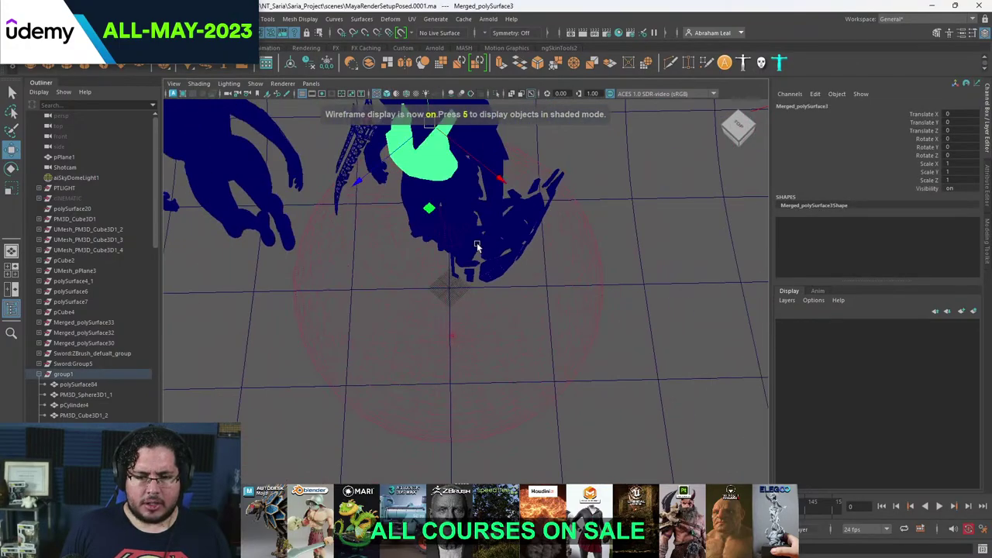
middle_click_drag(477, 247, 474, 279, "alt")
left_click_drag(474, 279, 478, 255, "alt")
scroll(689, 247, "down", 5)
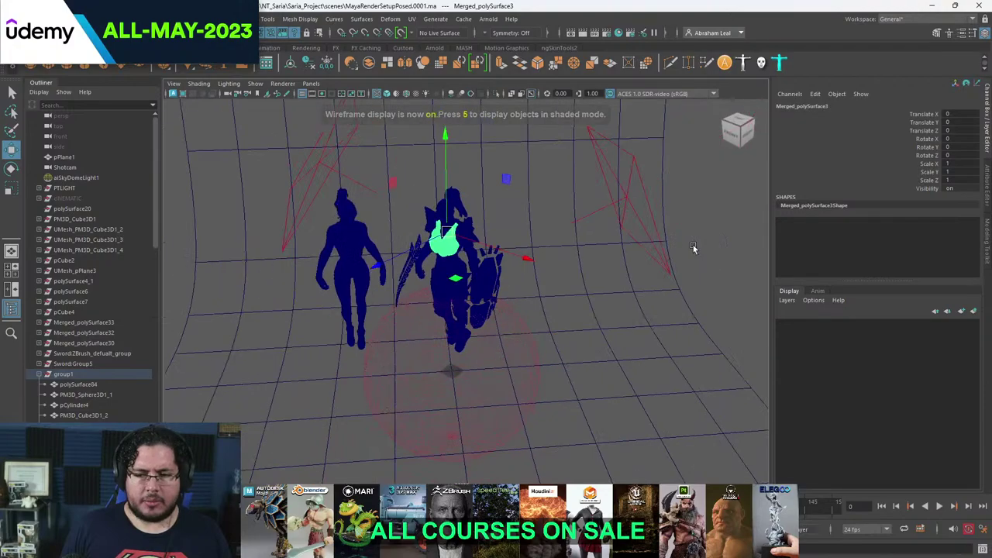
scroll(693, 248, "down", 5)
- Rotate the whole character group, group1, about 26 degrees around the Y axis
left_click(680, 275)
scroll(667, 277, "up", 6)
left_click(66, 374)
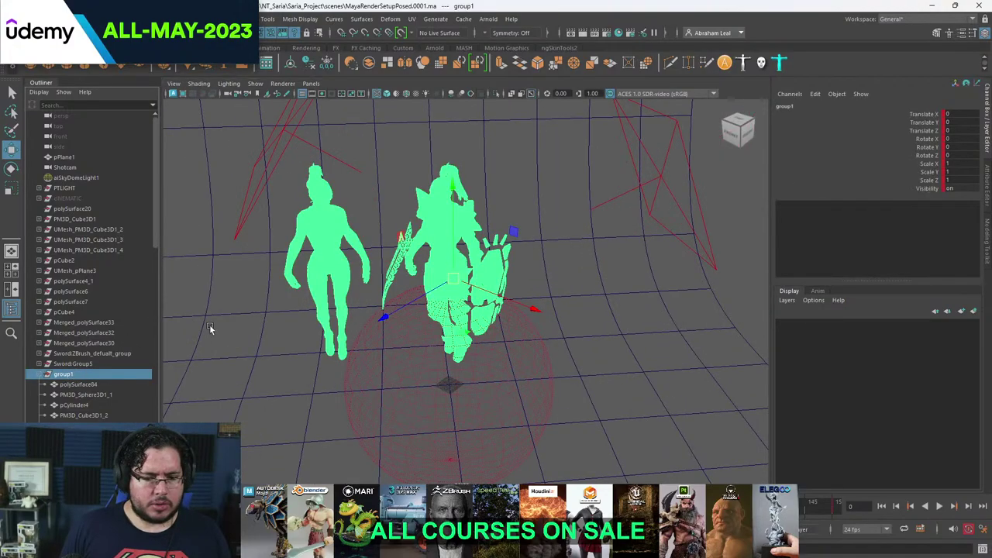
key("e")
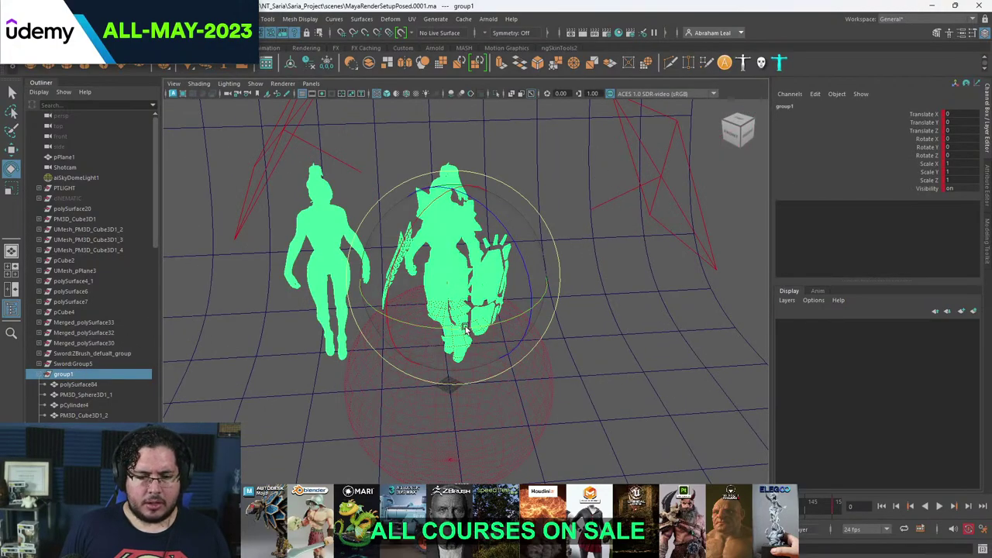
left_click_drag(463, 332, 511, 318)
left_click_drag(501, 353, 500, 315, "alt")
scroll(570, 259, "down", 2)
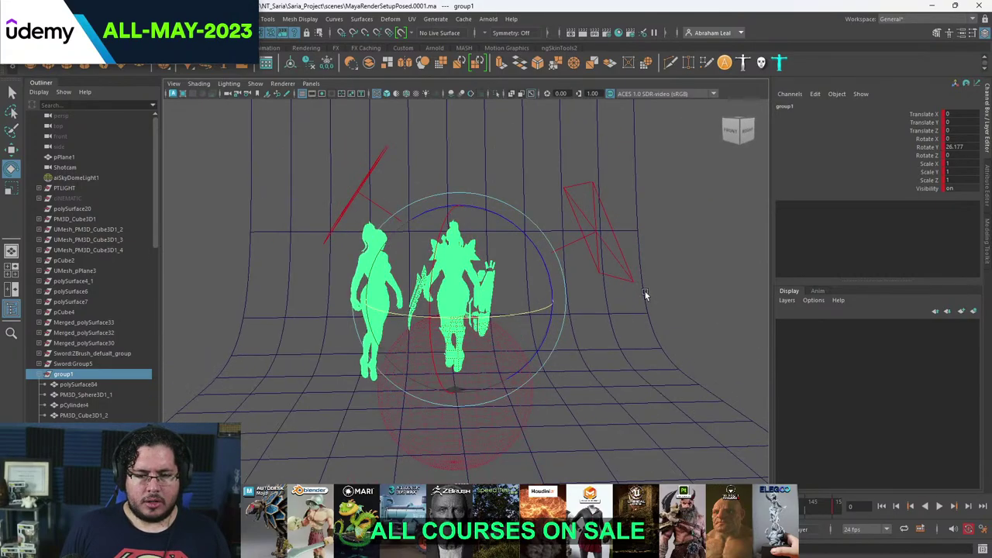
- Hide group3, the unarmoured body standing beside the armoured figure
left_click(343, 303)
left_click(370, 251)
left_click(62, 374)
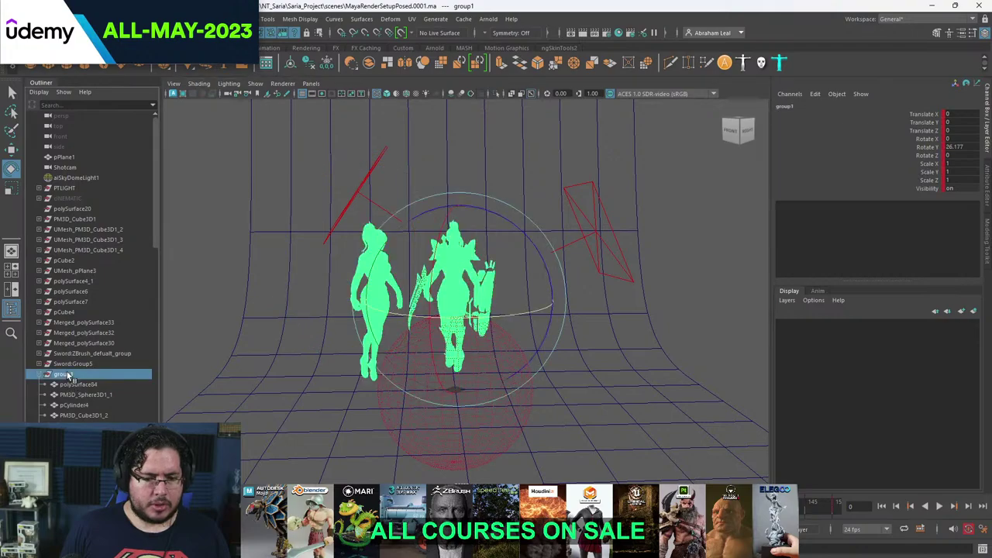
scroll(51, 387, "down", 5)
left_click(66, 426)
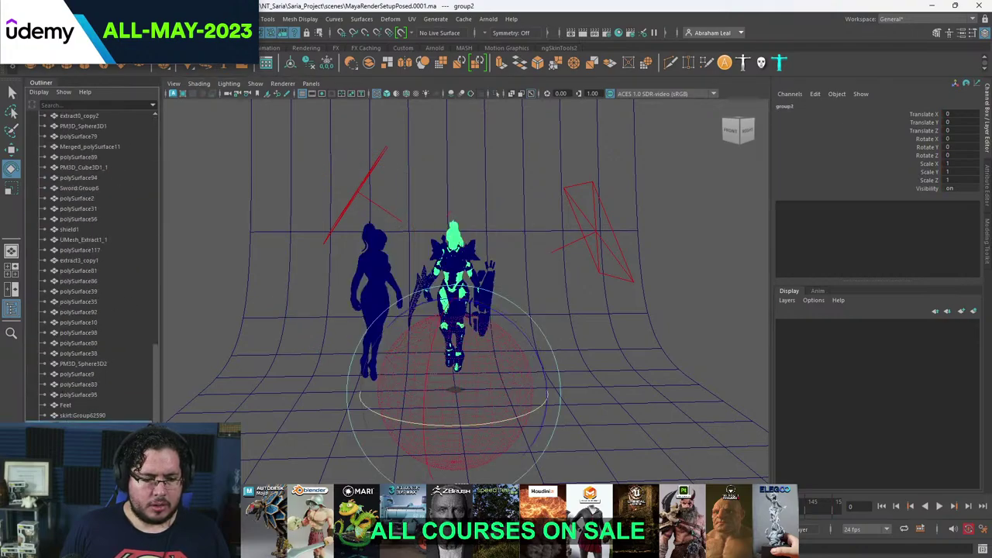
left_click(66, 436)
key("h")
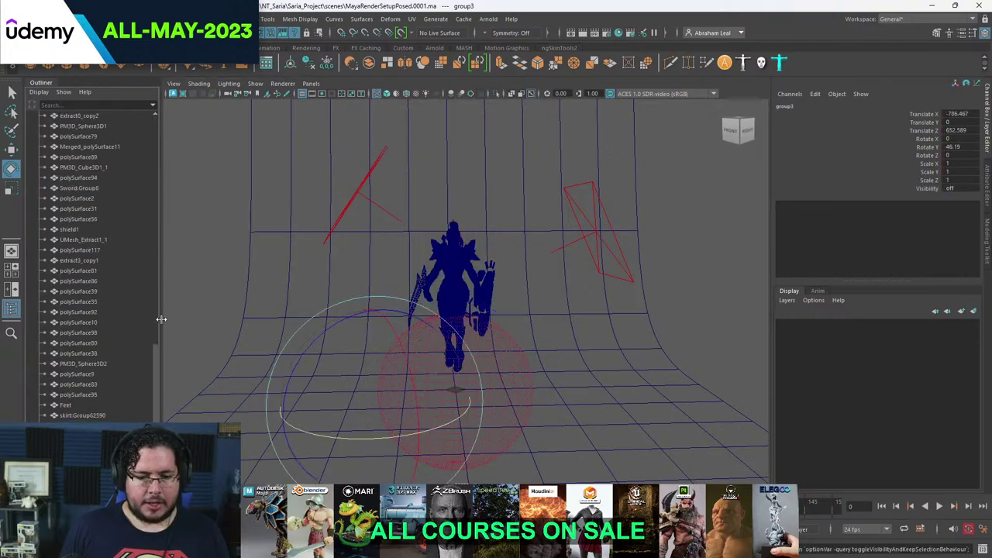
- Group the area lights, sky dome light and curved backdrop plane, and hide the group
left_click(343, 259)
key("space")
mouse_move(494, 249)
left_mouse_down()
mouse_move(497, 266)
mouse_move(500, 236)
left_mouse_up()
scroll(497, 267, "down", 6)
key("space")
left_click_drag(534, 268, 470, 247, "alt")
left_click_drag(575, 211, 582, 226)
left_click_drag(380, 193, 389, 207, "shift")
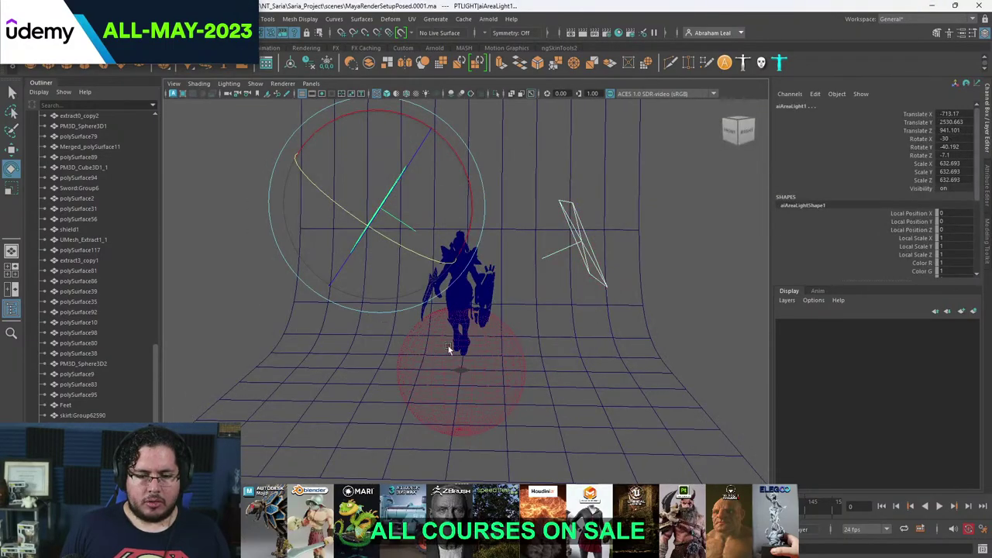
left_click(513, 375)
left_click(612, 329)
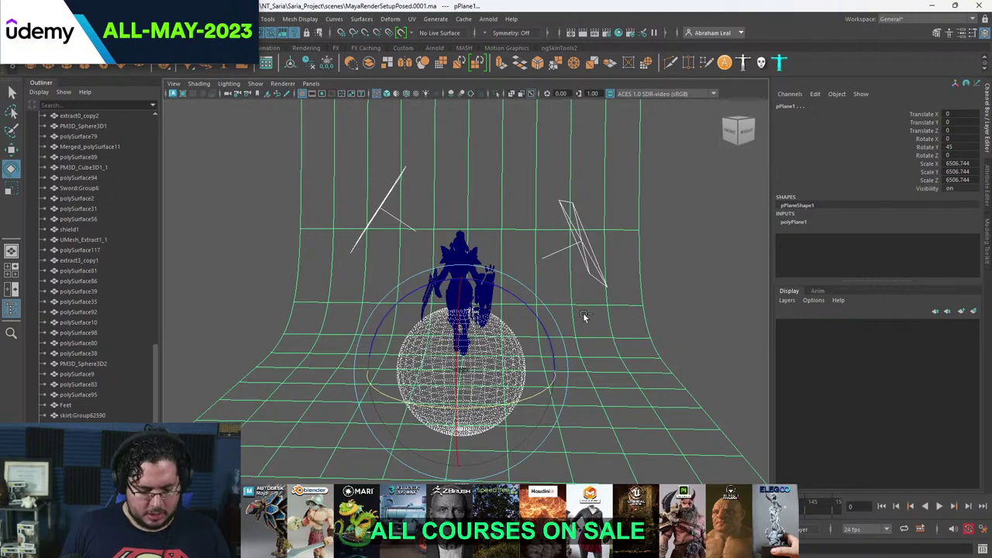
key("ctrl+g")
key("ctrl+h")
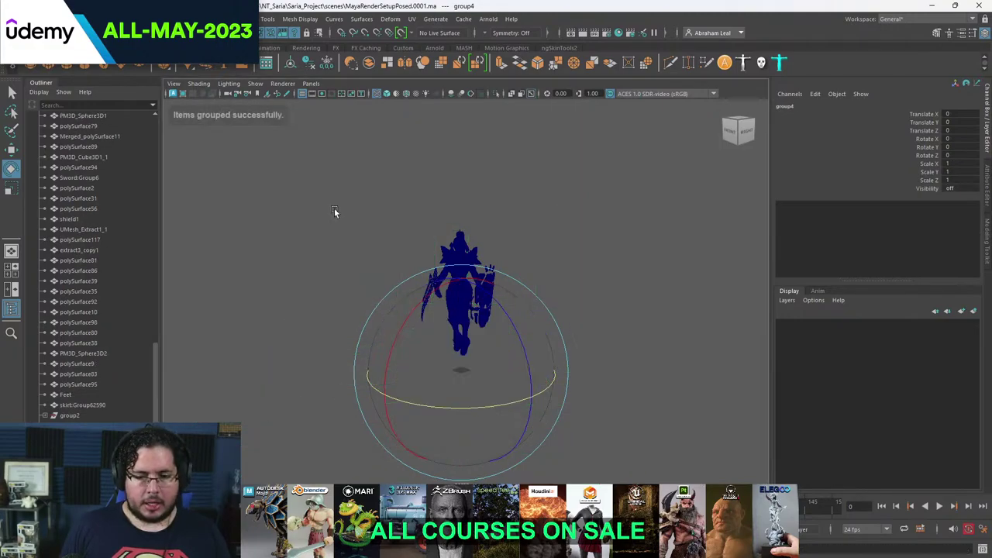
- In the front view, rotate group1 around the vertical axis until the armoured figure faces forward, and display it shaded
left_click(335, 212)
key("space")
left_click_drag(458, 295, 458, 324)
scroll(454, 311, "up", 5)
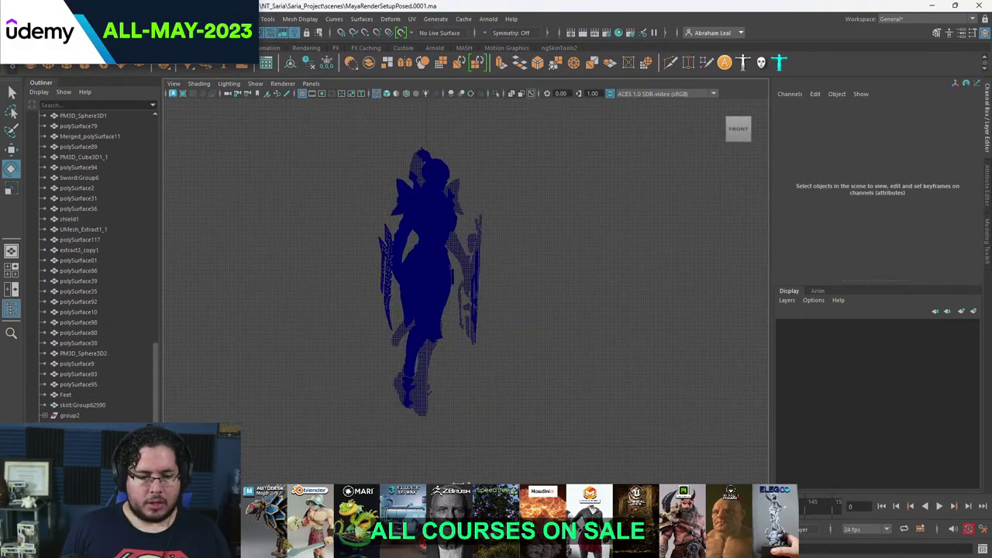
scroll(72, 372, "up", 5)
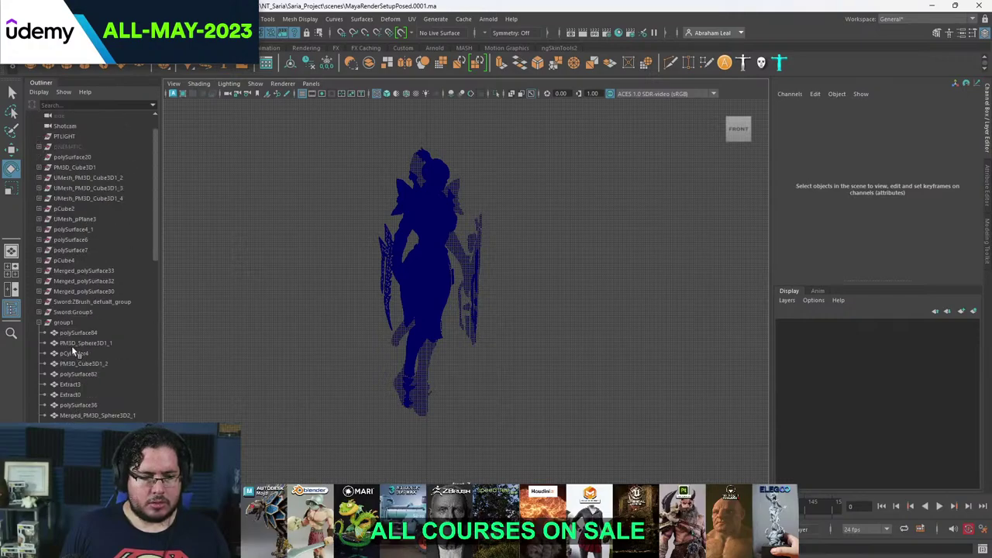
left_click(63, 321)
left_click_drag(505, 281, 447, 282)
key("5")
scroll(503, 316, "up", 1)
left_click(564, 301)
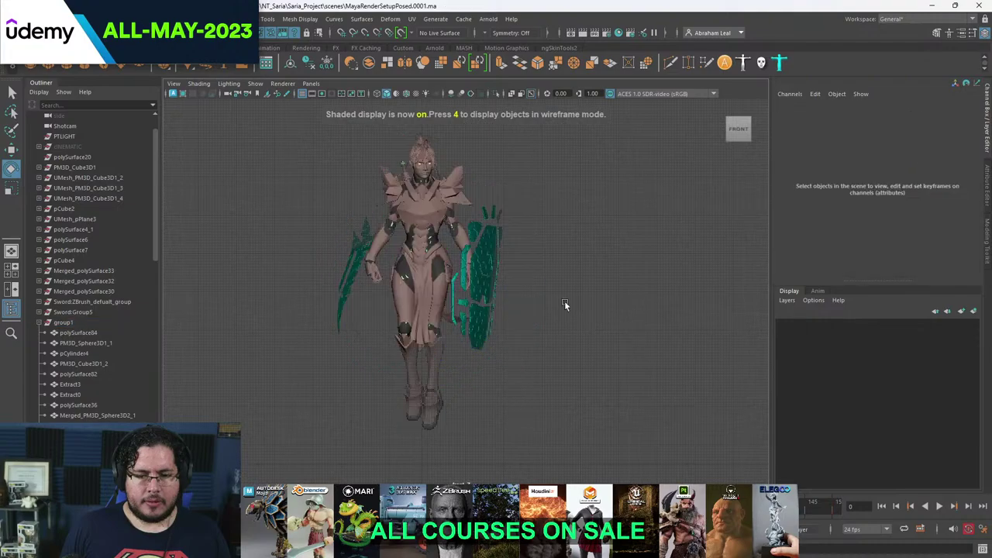
- Import the bird wing anatomy PNG from the sourceimages folder as an image plane in the front view
middle_click_drag(489, 241, 504, 258, "alt")
scroll(290, 201, "up", 2)
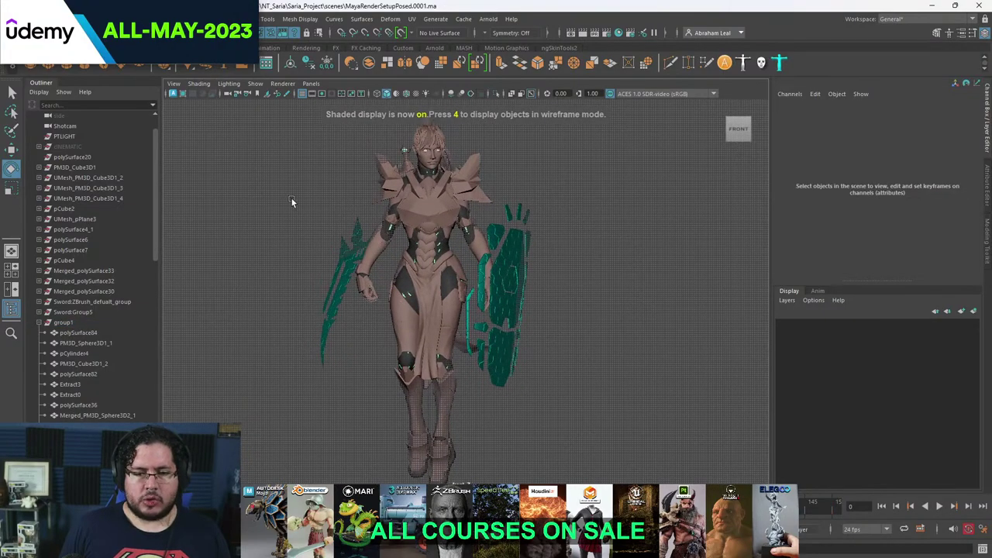
scroll(343, 189, "down", 3)
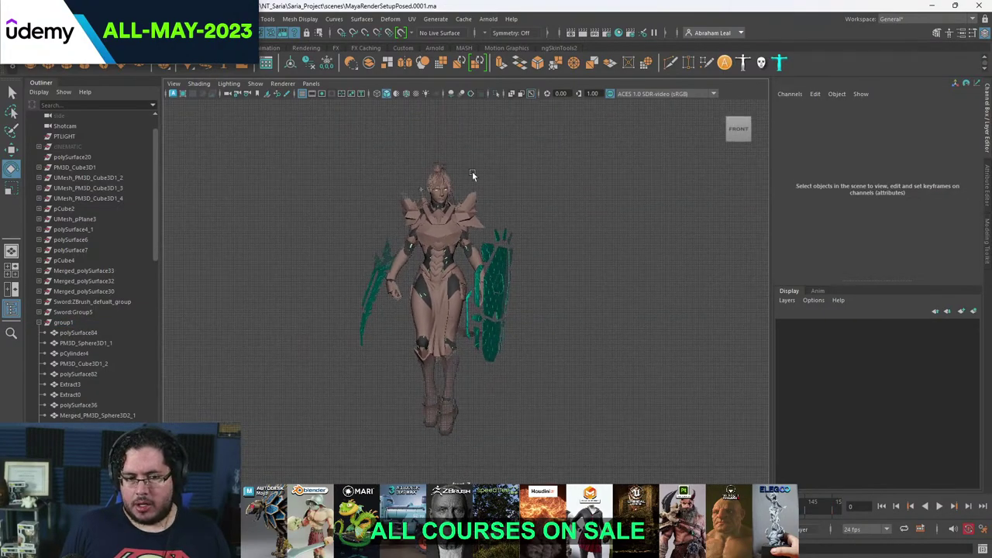
scroll(470, 262, "up", 1)
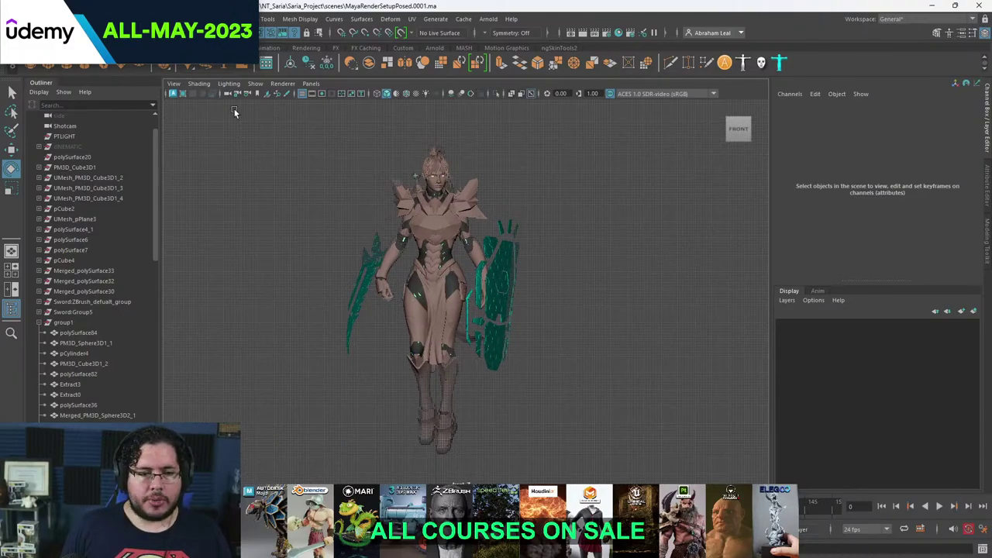
left_click(268, 94)
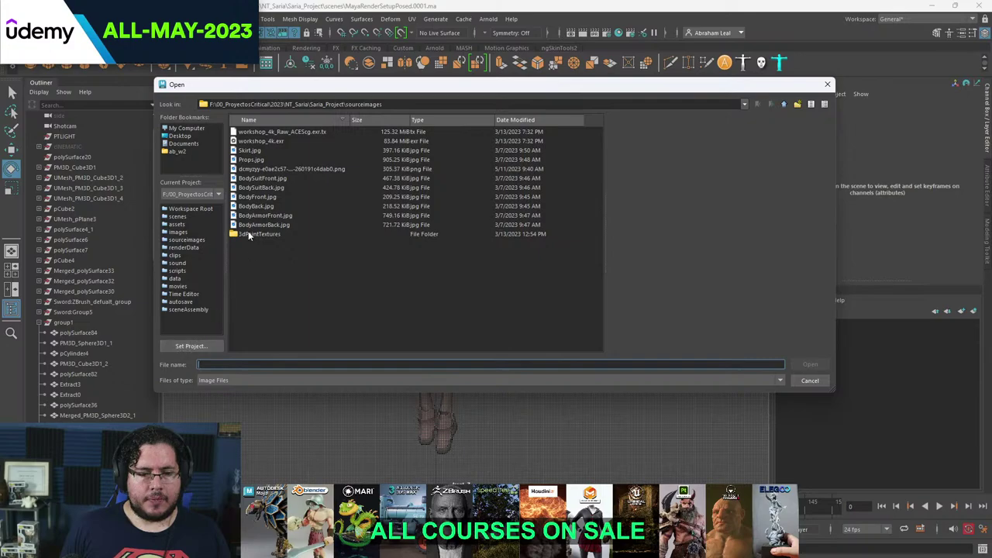
left_click(291, 168)
left_click(809, 364)
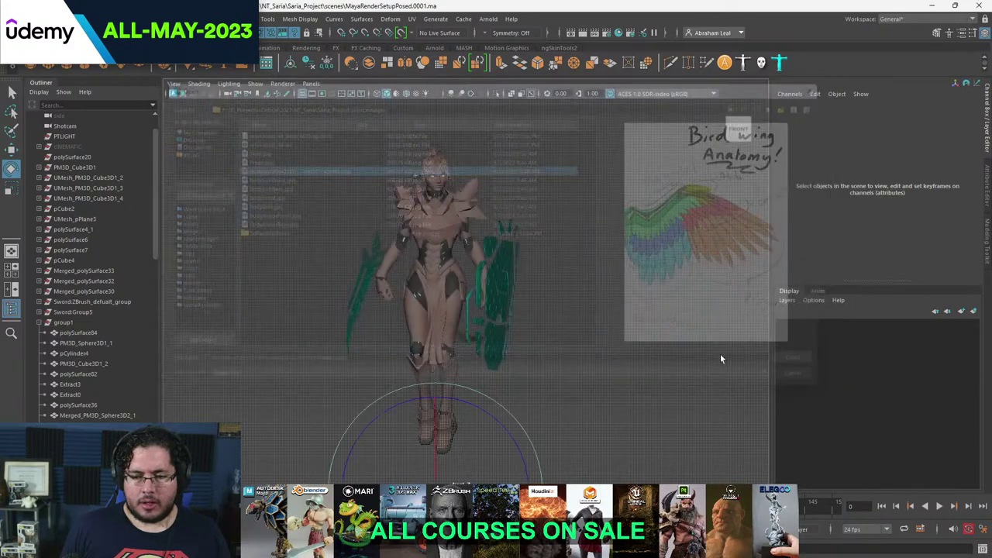
- Enlarge the wing image plane and place it beside the armoured figure so the wing root meets the shield-side shoulder
scroll(534, 371, "down", 3)
key("r")
left_click_drag(445, 426, 541, 246)
key("w")
scroll(542, 247, "up", 5)
middle_click_drag(545, 249, 511, 288, "alt")
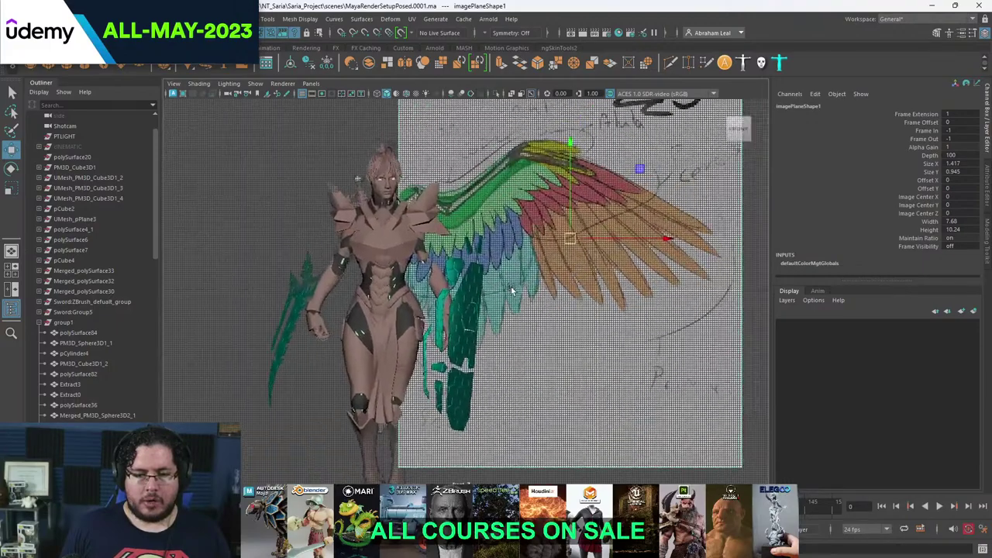
scroll(512, 290, "down", 2)
key("r")
left_click_drag(543, 257, 535, 250)
key("w")
scroll(532, 261, "down", 2)
key("r")
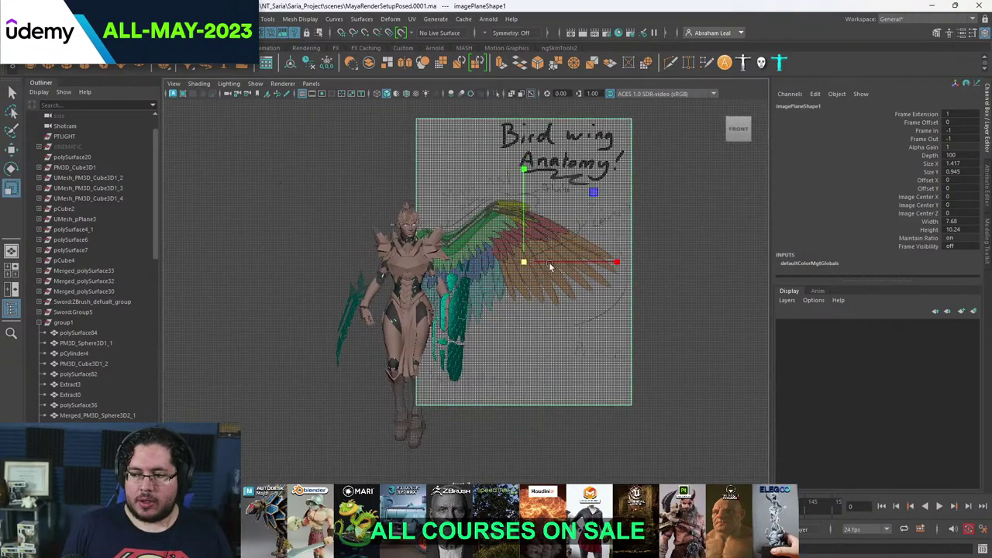
- Try a much larger wing image plane, with the wing spreading well above the character's head
scroll(504, 224, "up", 2)
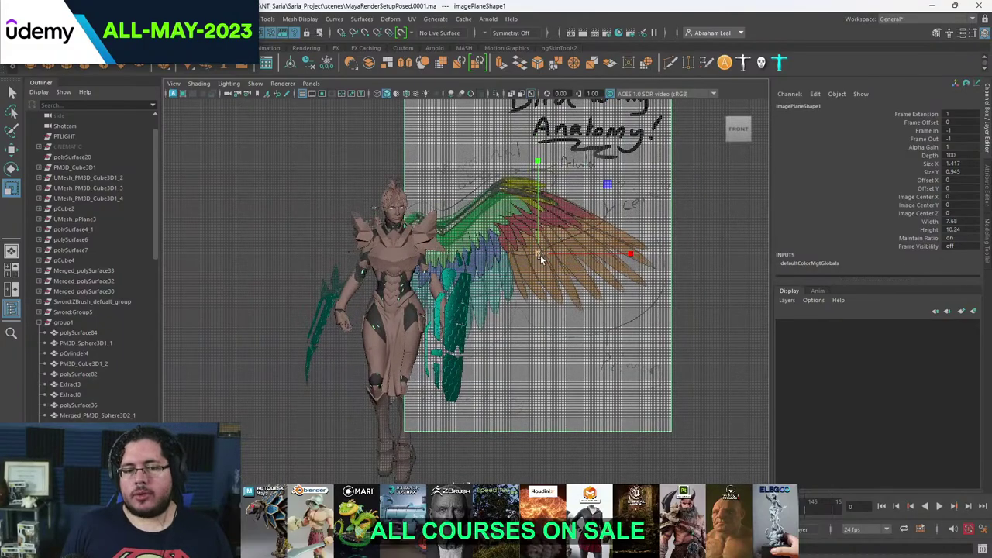
left_click_drag(539, 254, 697, 259)
scroll(522, 263, "down", 3)
key("w")
mouse_move(505, 270)
left_mouse_down()
mouse_move(599, 233)
mouse_move(585, 236)
left_mouse_up()
key("r")
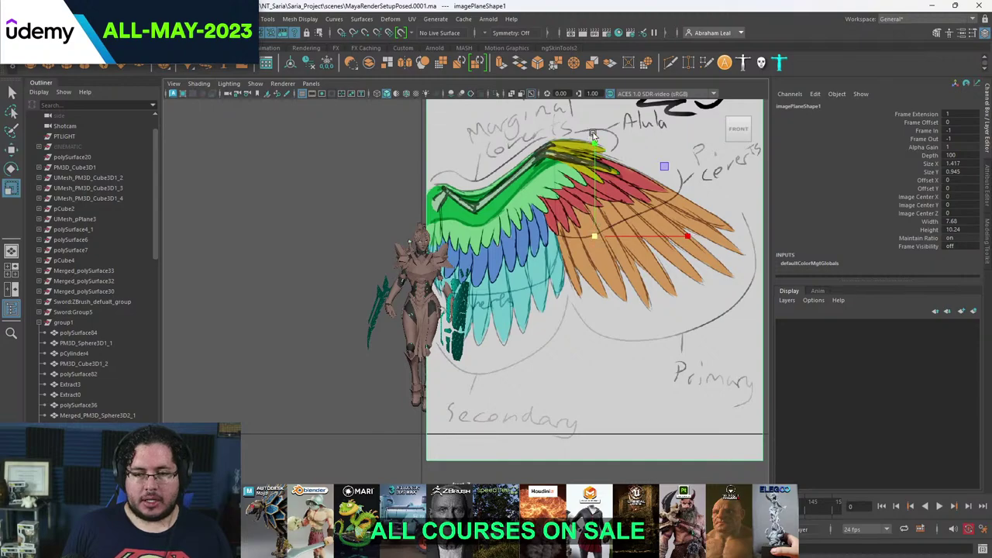
- Try squashing the wing image plane vertically and lowering it, and undo the changes
left_click_drag(595, 141, 595, 189)
key("w")
left_click_drag(598, 235, 610, 263)
key("ctrl+z")
key("ctrl+z")
key("ctrl+z")
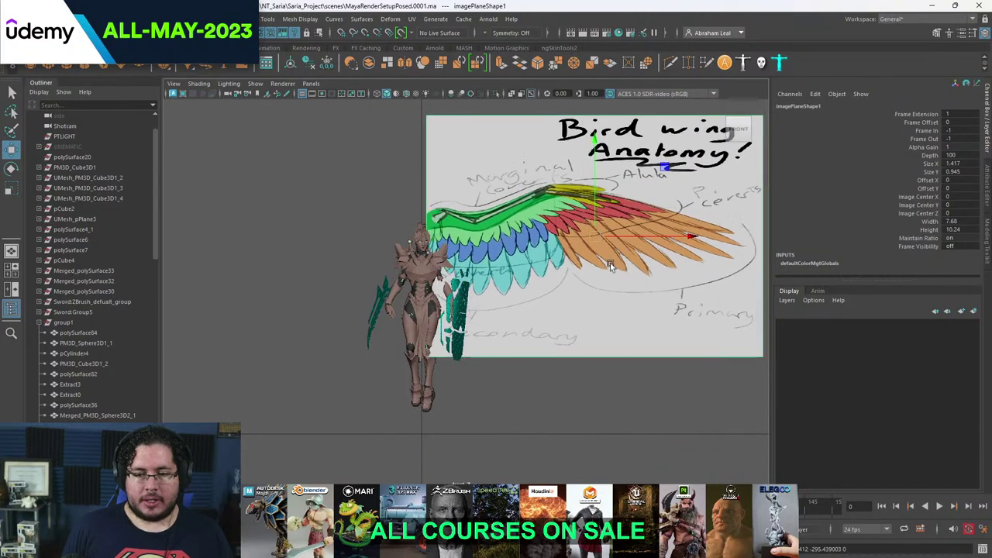
- Scale the wing image plane down to roughly the character's height and align the wing root with the shoulder
key("r")
left_click_drag(509, 270, 466, 248)
key("w")
scroll(469, 245, "up", 5)
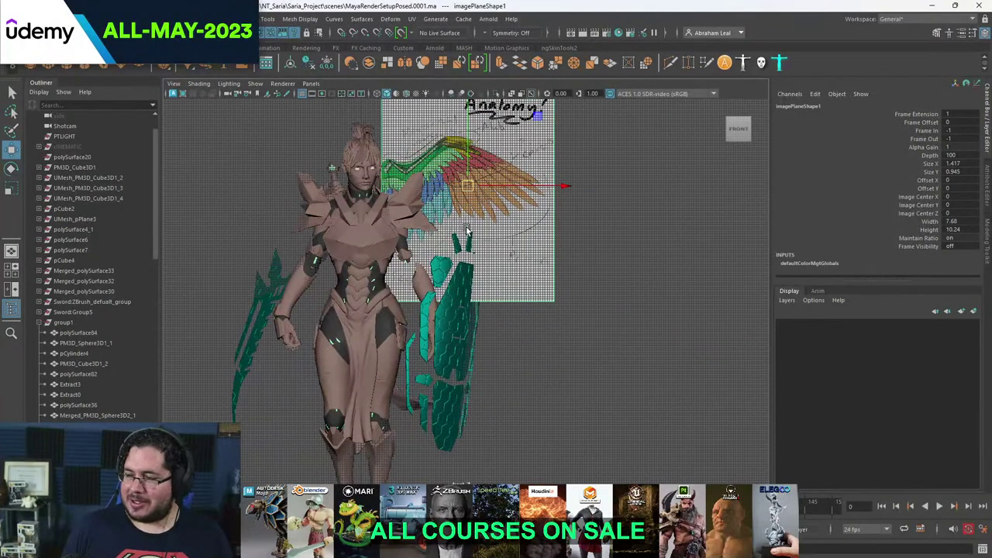
middle_click_drag(467, 231, 474, 248, "alt")
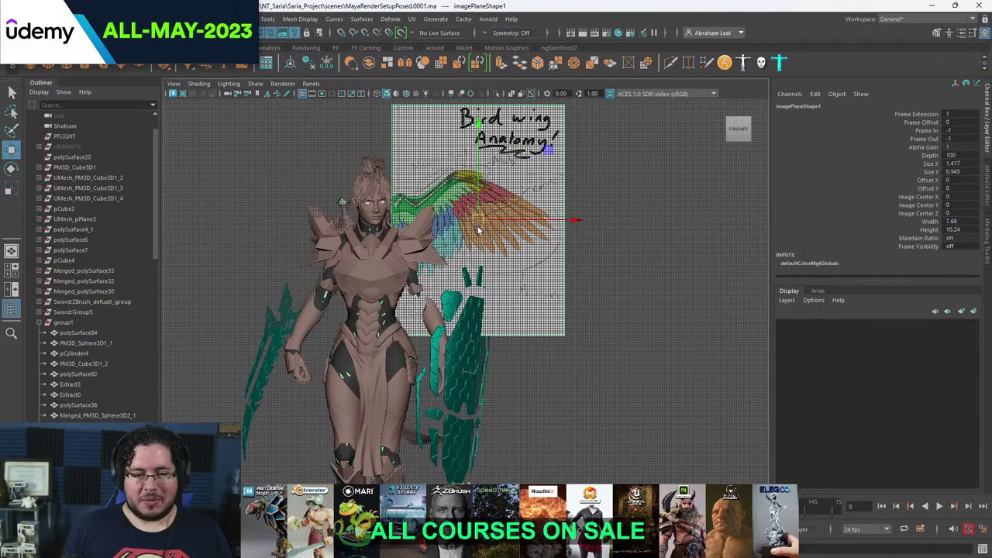
key("r")
left_click_drag(480, 223, 559, 254)
key("w")
key("w")
scroll(559, 254, "down", 3)
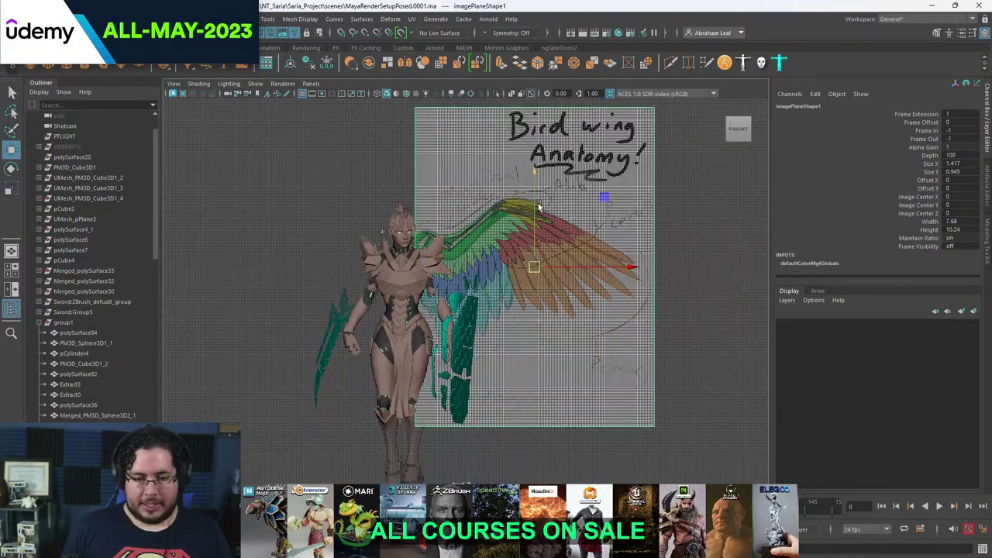
scroll(608, 312, "down", 1)
- In the perspective view, move the wing image plane back behind the character, to about -424 in Z
left_click(699, 320)
key("space")
key("space")
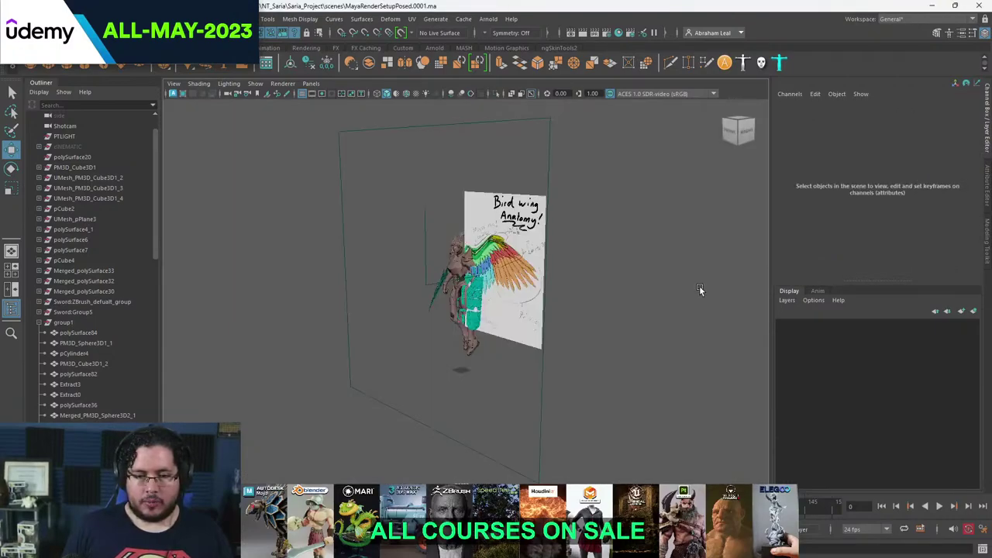
left_click_drag(699, 285, 446, 330, "alt")
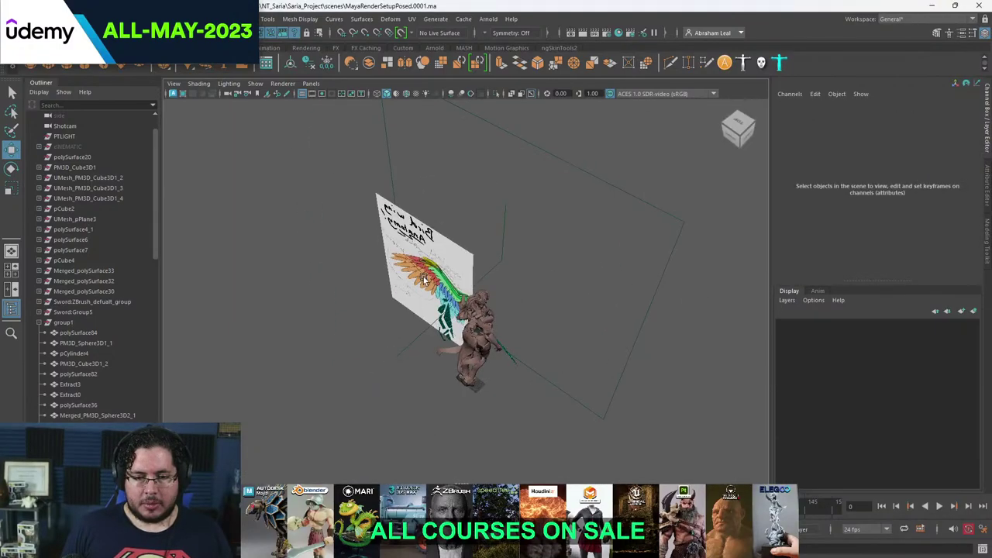
left_click(425, 271)
left_click_drag(424, 282, 413, 323, "alt")
left_click_drag(499, 242, 482, 251)
left_click_drag(457, 299, 576, 298, "alt")
right_click_drag(576, 299, 648, 341, "alt")
middle_click_drag(659, 339, 520, 329, "alt")
left_click_drag(520, 330, 561, 370, "alt")
left_click_drag(506, 354, 504, 337, "alt")
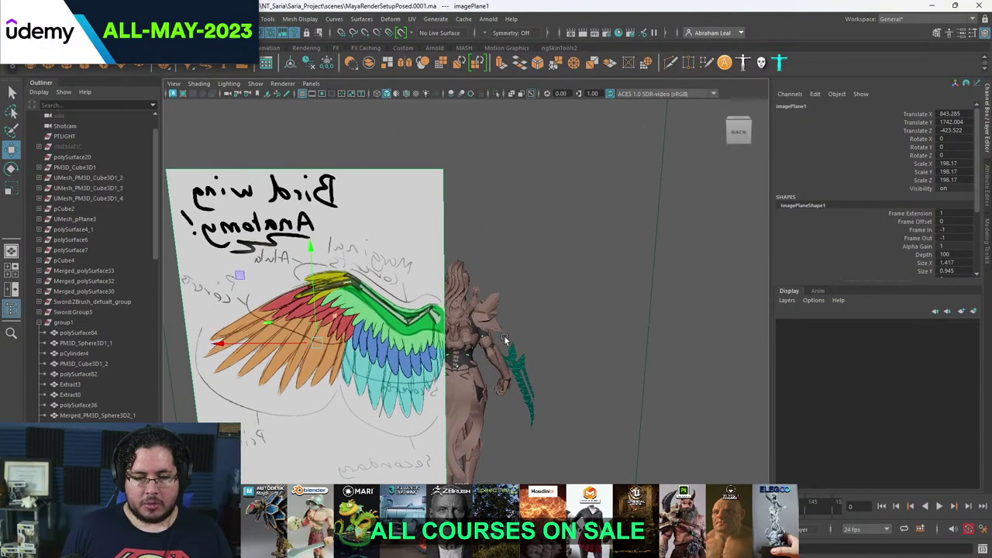
- Try rescaling the wing image plane behind the character's back, undo the change and deselect the plane
key("r")
left_click_drag(313, 343, 426, 323)
key("ctrl+z")
left_click(622, 345)
middle_click_drag(426, 323, 446, 306, "alt")
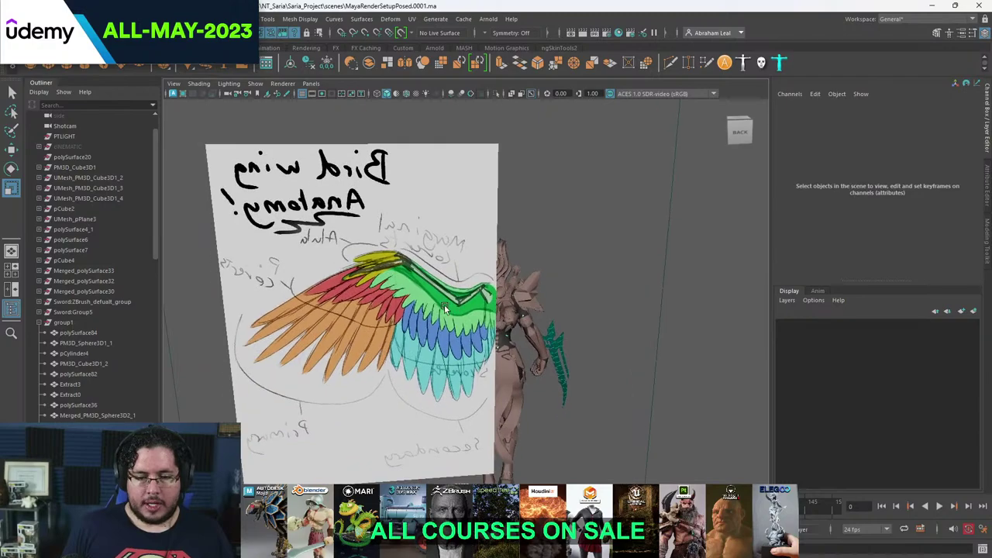
right_click_drag(445, 307, 459, 270, "alt")
key("space")
left_click_drag(459, 269, 484, 300)
right_click_drag(484, 300, 684, 302, "alt")
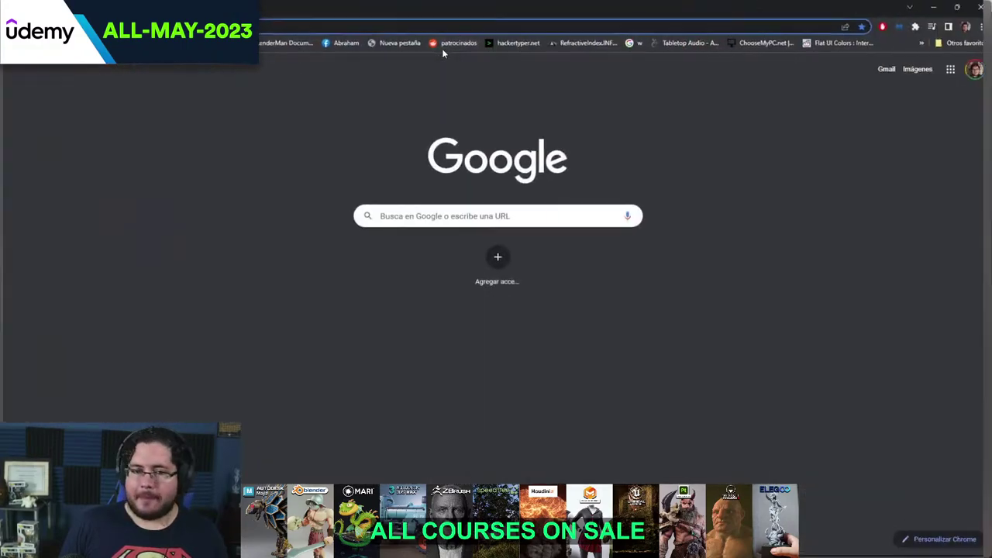
- In the web browser, search Google Images for "mercy wings" and open the Reddit picture of Mercy with glowing spread wings
left_click(438, 30)
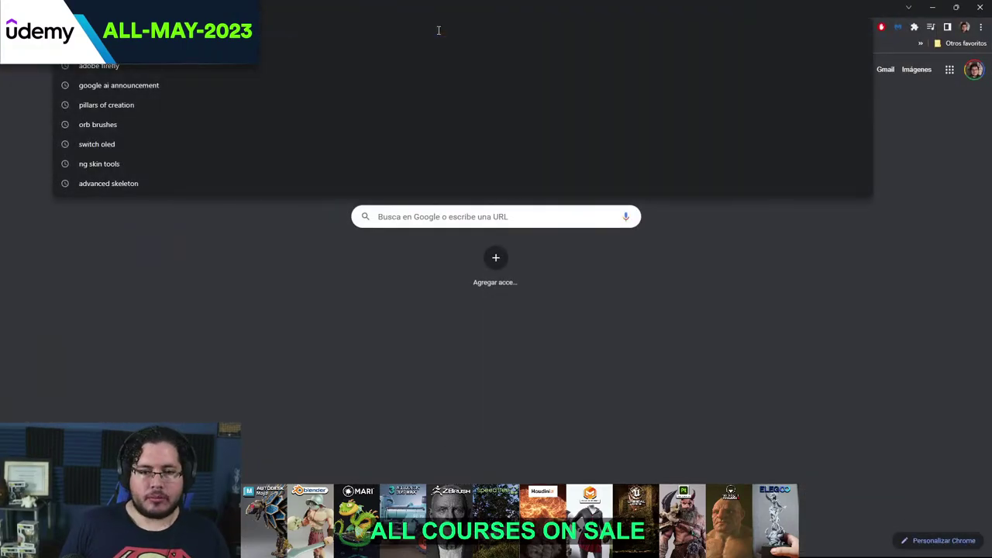
type("mercy")
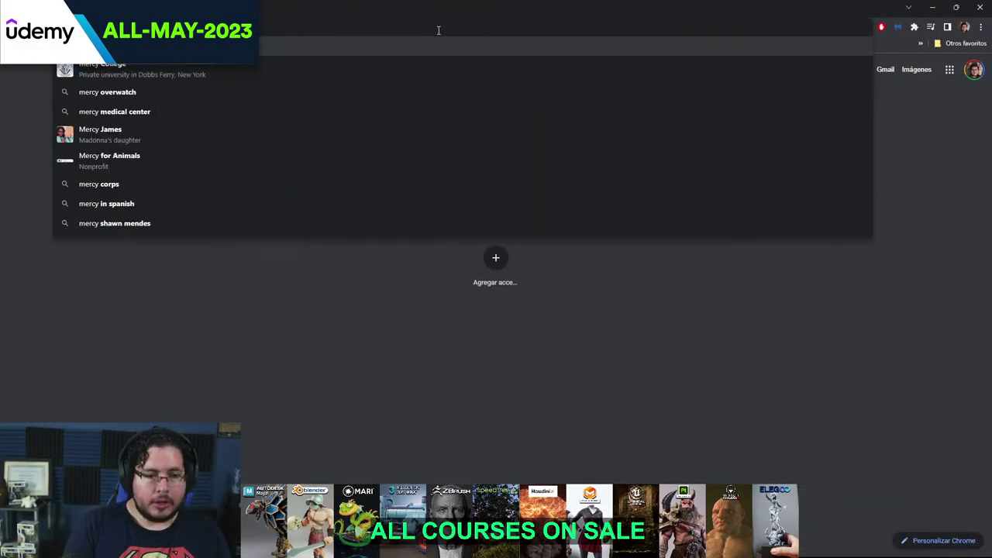
type(" wings")
key("Return")
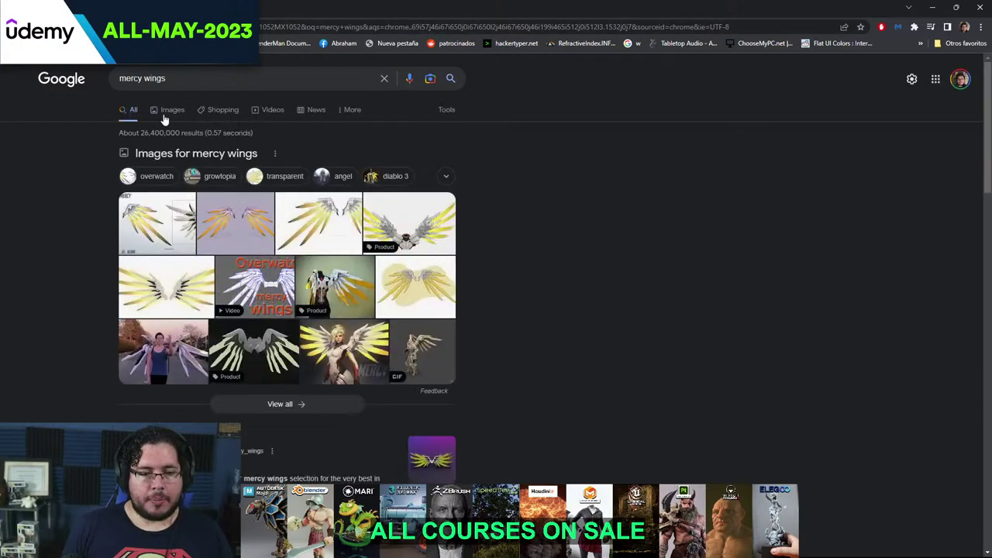
left_click(166, 111)
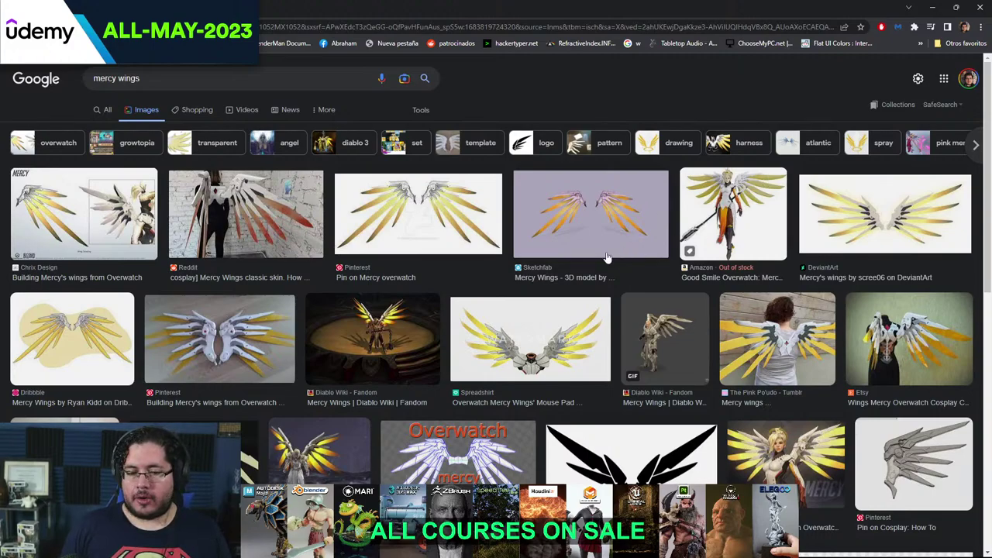
left_click(807, 489)
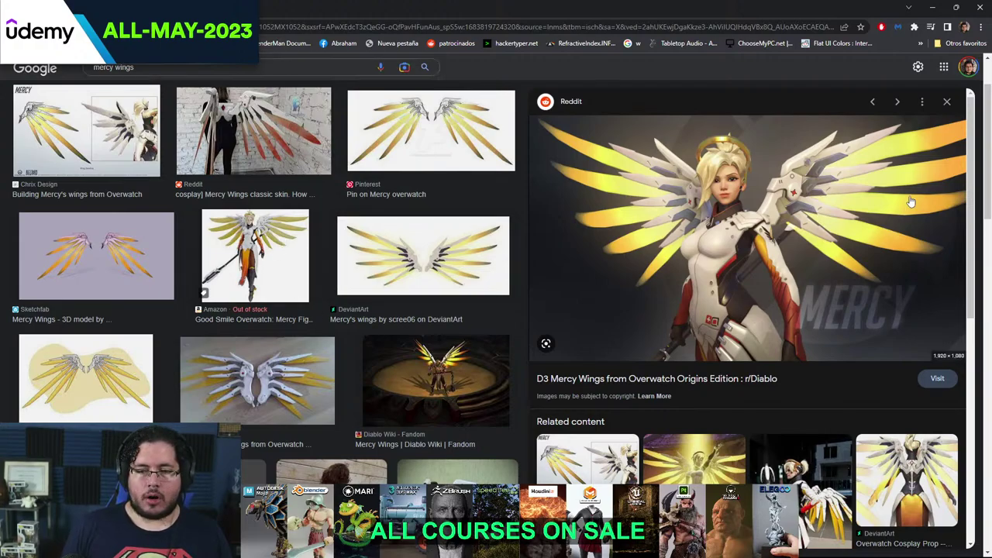
- Switch back to Maya and examine how the wing reference's bone structure lines up with the character's shoulder and back
left_click(935, 7)
scroll(496, 258, "up", 4)
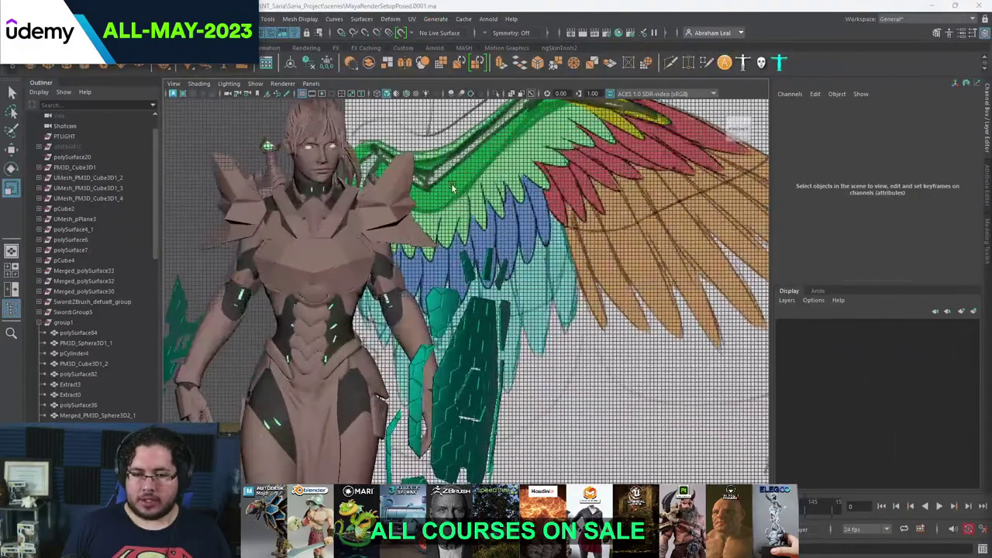
scroll(453, 187, "down", 5)
scroll(453, 185, "up", 3)
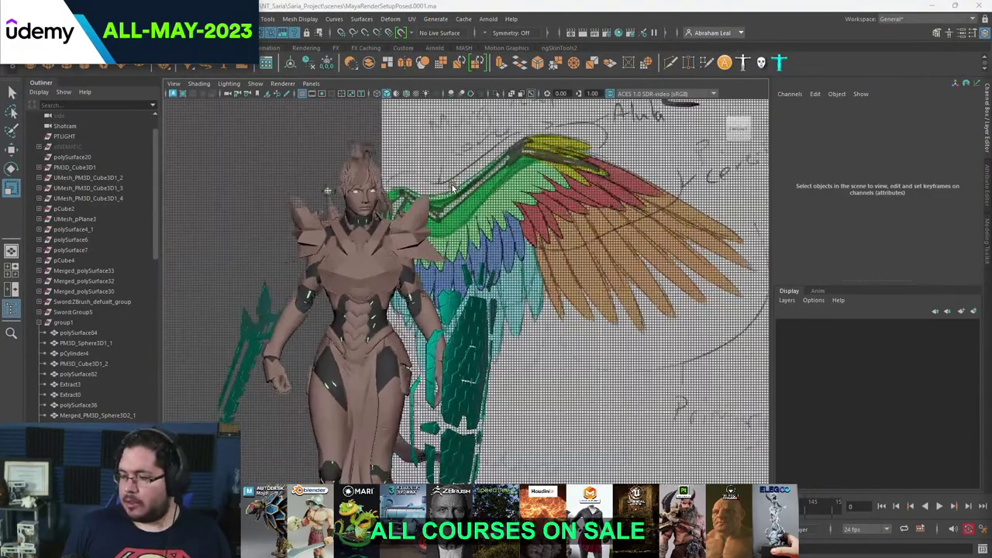
scroll(453, 186, "down", 1)
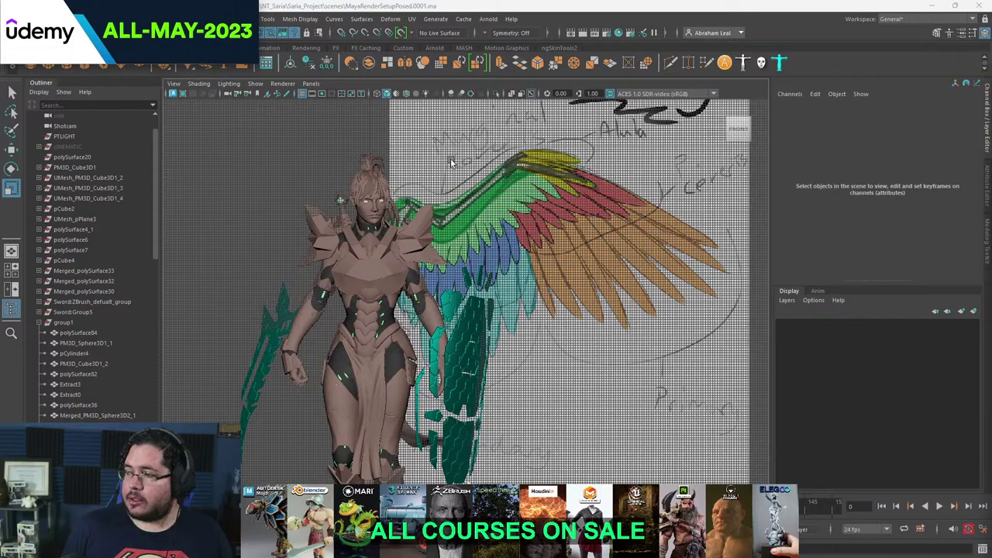
scroll(465, 279, "up", 4)
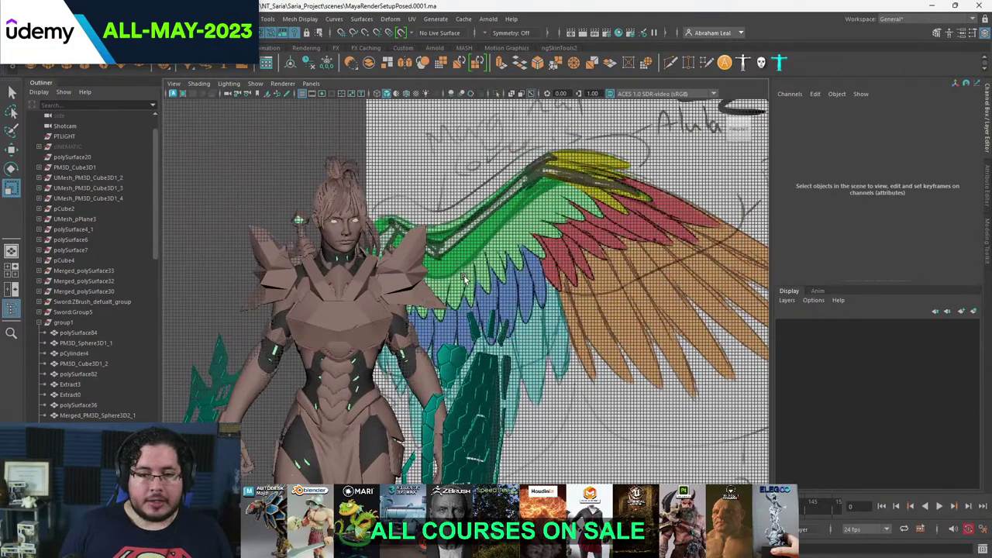
scroll(465, 279, "up", 2)
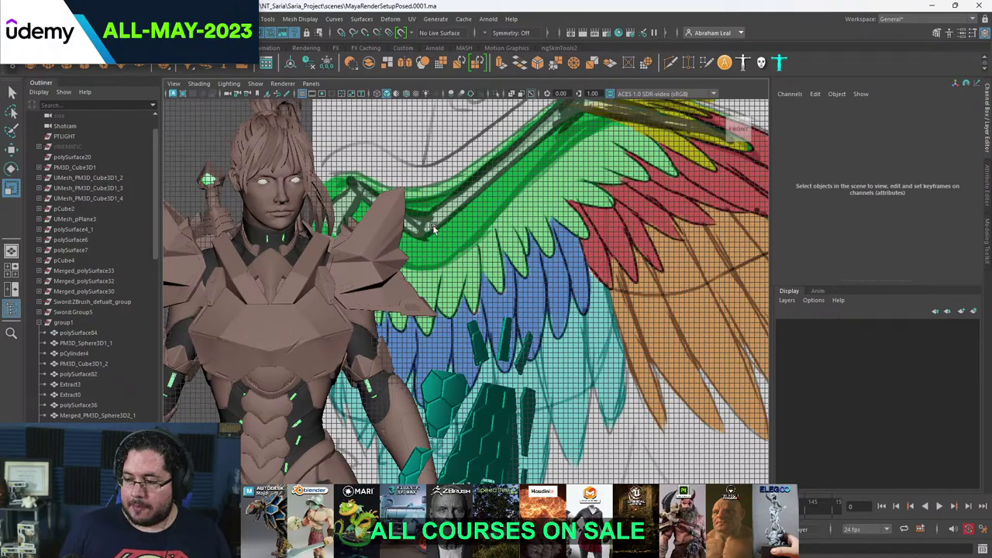
scroll(431, 228, "down", 5)
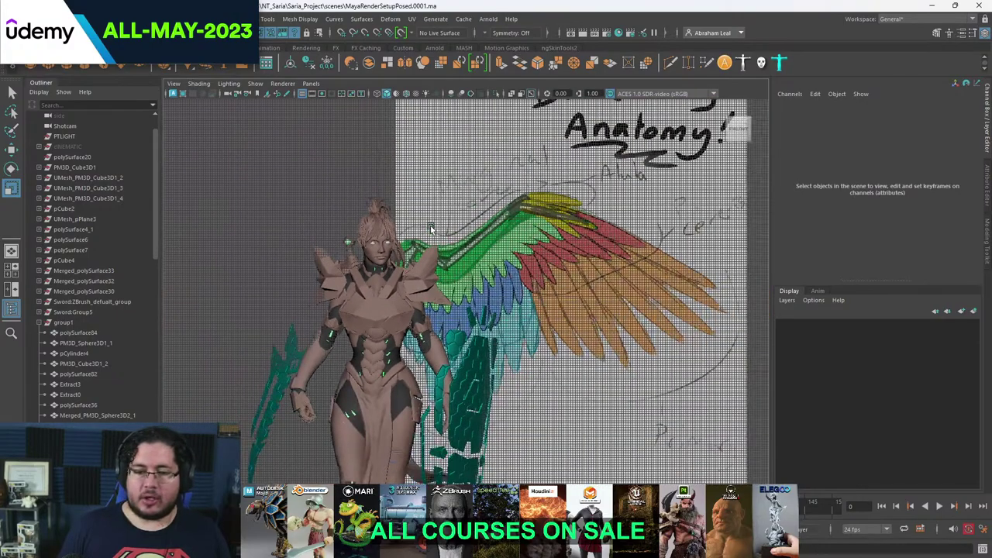
scroll(429, 227, "up", 5)
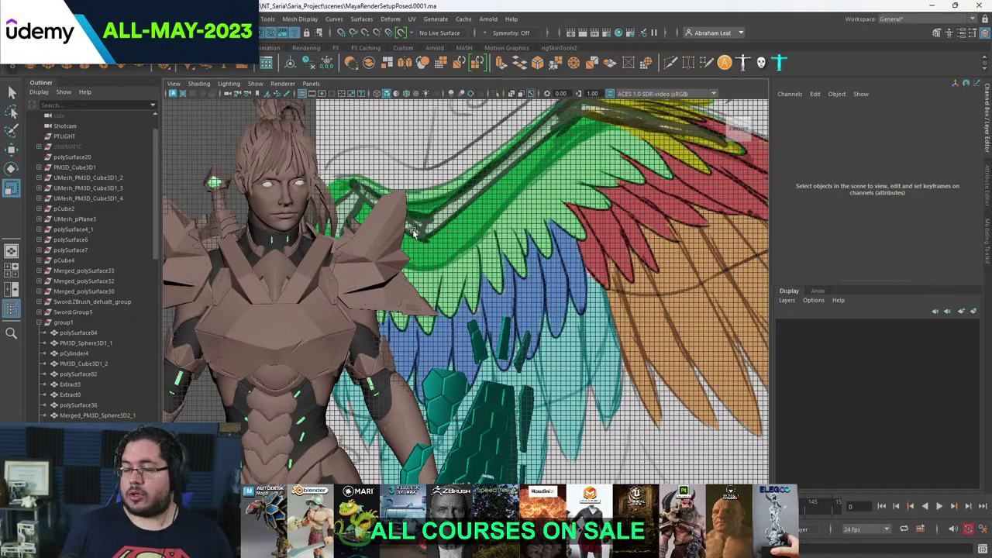
- Draw a polygon over the wing root beside the shoulder in the front view with the Create Polygon tool
middle_click_drag(355, 203, 422, 230, "alt")
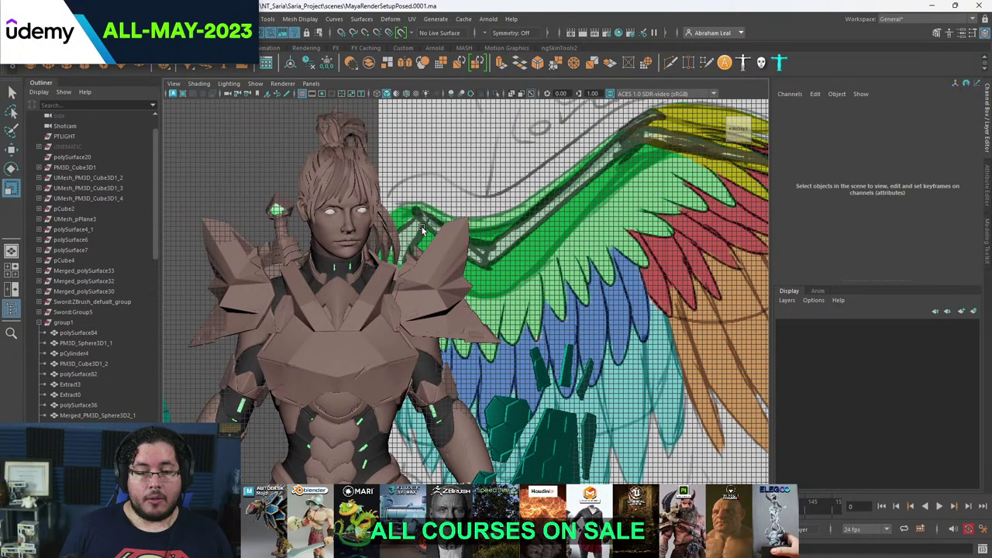
right_click_drag(422, 229, 548, 150, "alt")
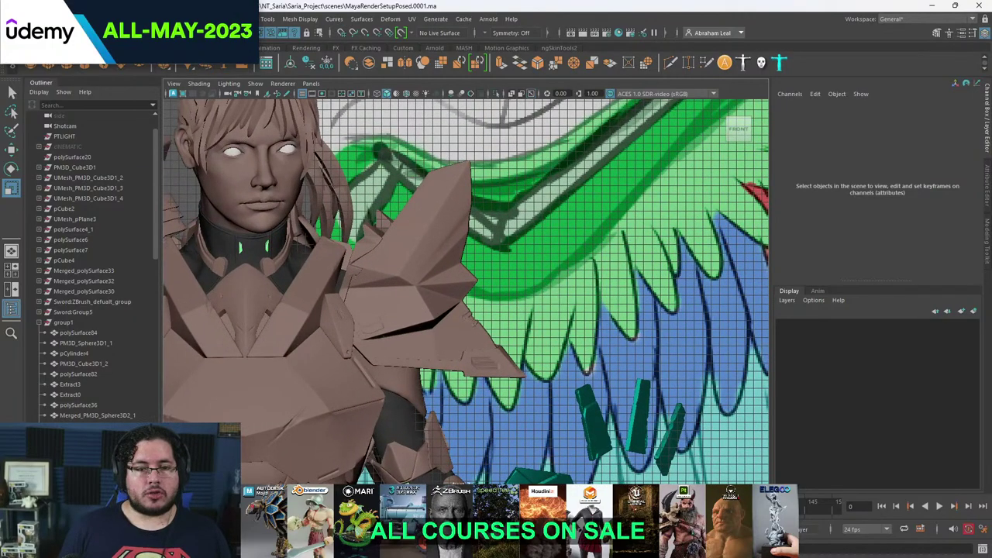
left_click(266, 19)
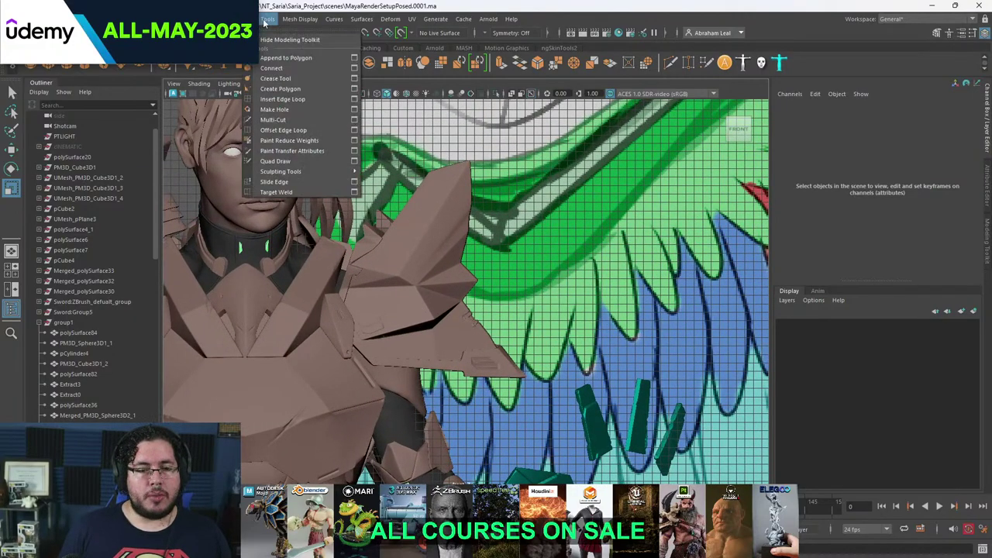
left_click(280, 88)
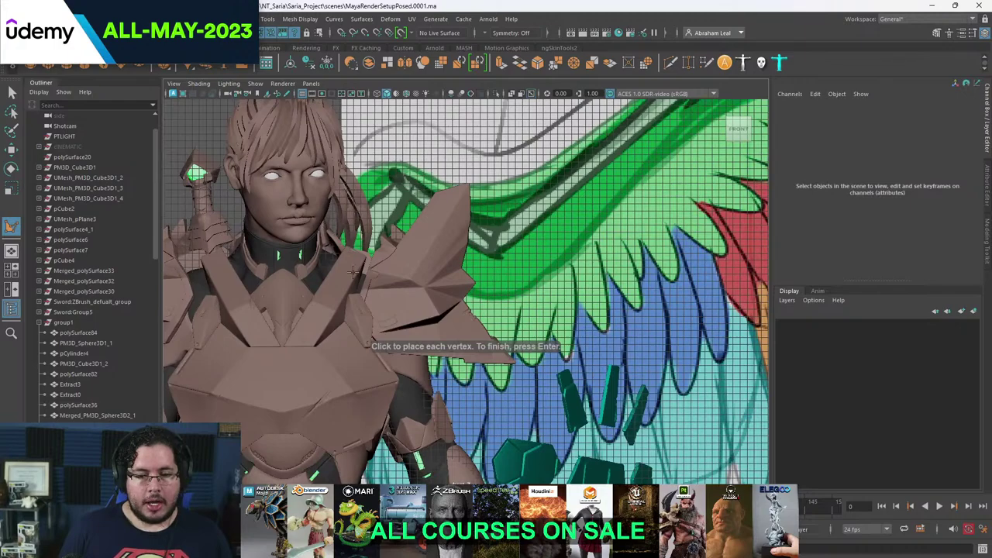
left_click(415, 244)
left_click(405, 158)
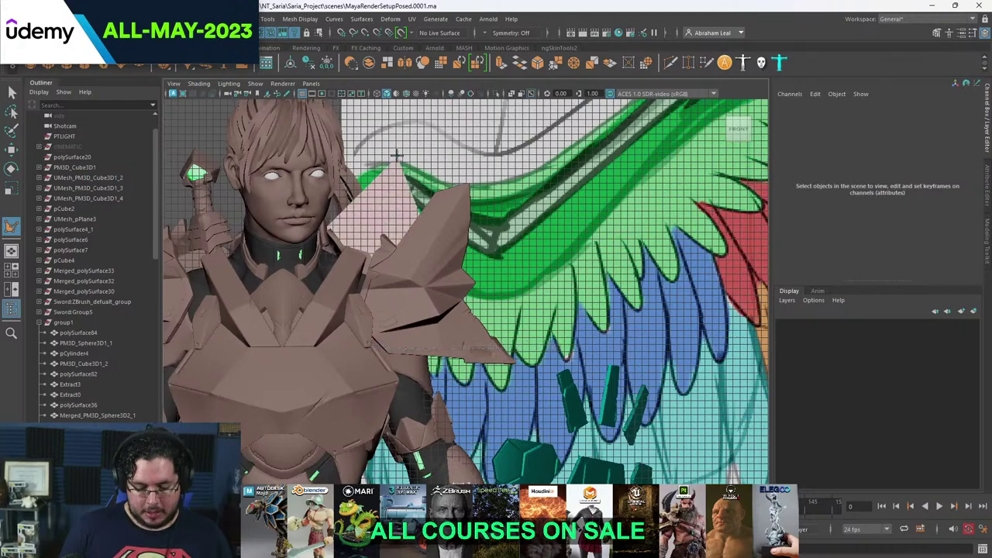
key("Return")
- Inspect the new wing-root polygon in perspective, try moving it in depth, undo the move and return to the front view
key("space")
left_click_drag(406, 158, 422, 124)
left_click_drag(454, 162, 559, 338, "alt")
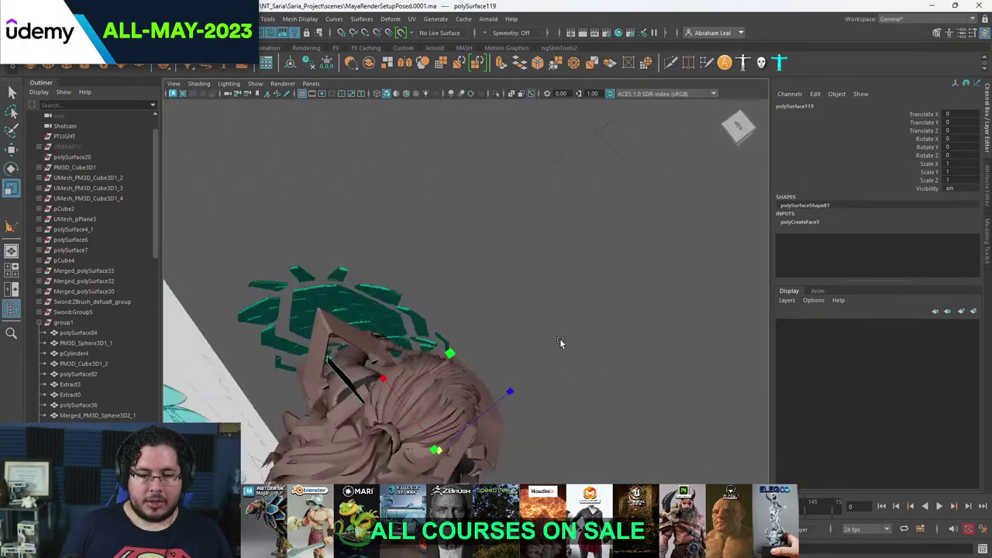
middle_click_drag(403, 271, 435, 212, "alt")
left_click_drag(436, 213, 497, 394, "alt")
key("w")
left_click_drag(550, 334, 498, 348)
key("ctrl+z")
key("space")
left_click_drag(633, 341, 631, 375)
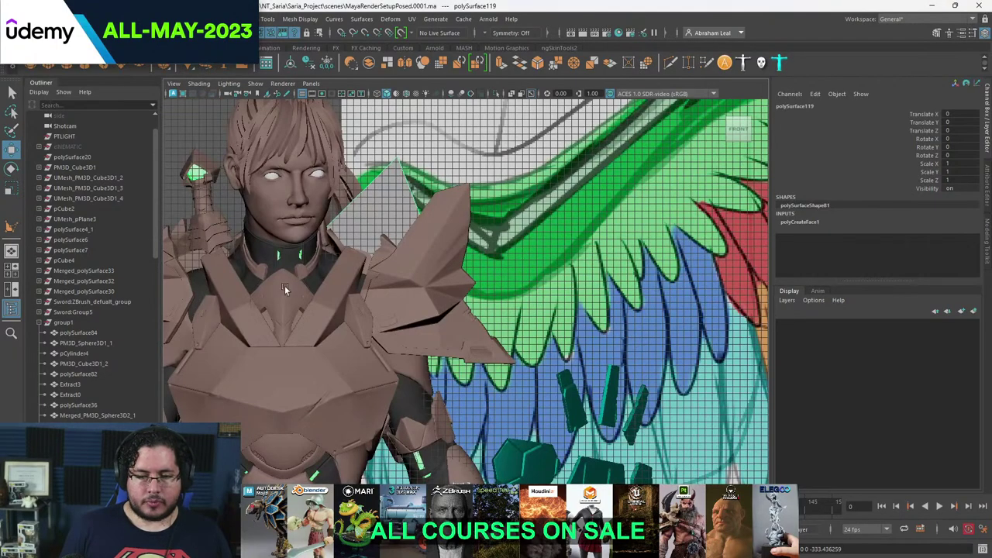
- Hide the character group to check the wing-root polygon, discard the polygon and show the character again
left_click(110, 324)
key("h")
scroll(387, 237, "down", 4)
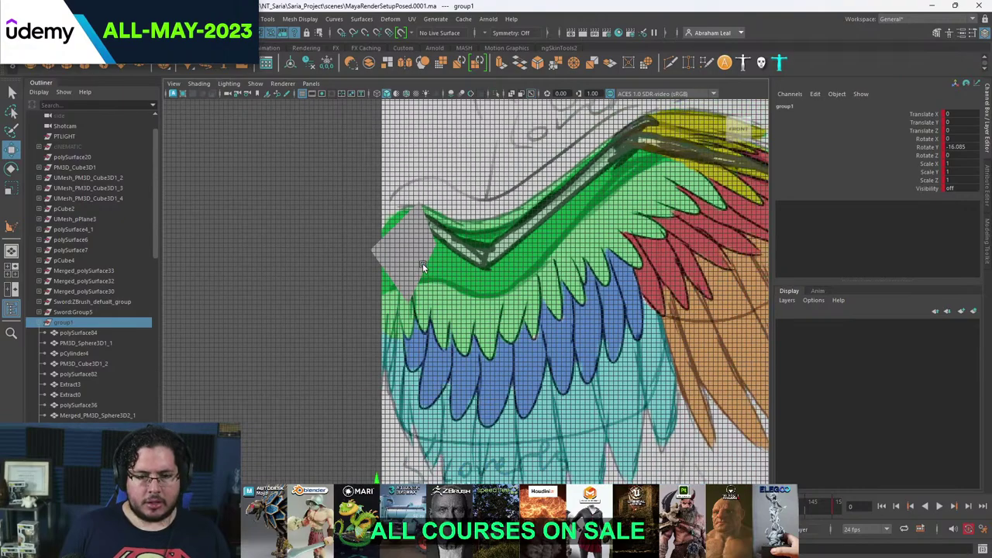
left_click(405, 231)
scroll(419, 241, "up", 4)
left_click(288, 170)
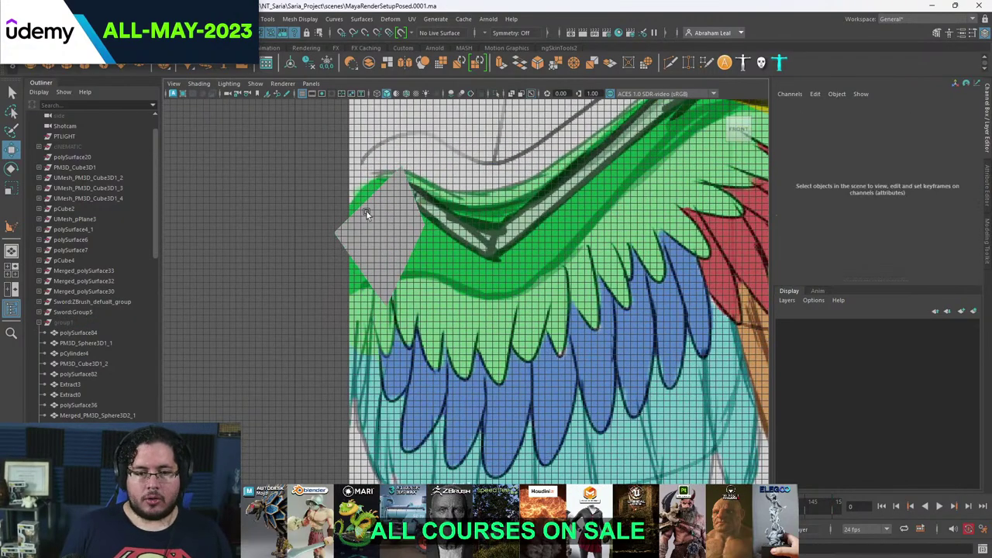
left_click(368, 214)
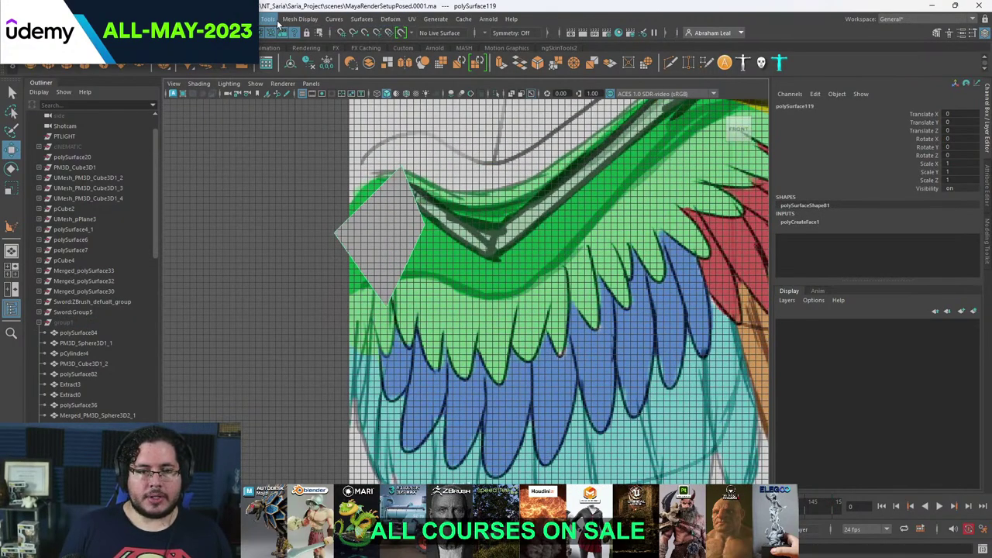
left_click(302, 19)
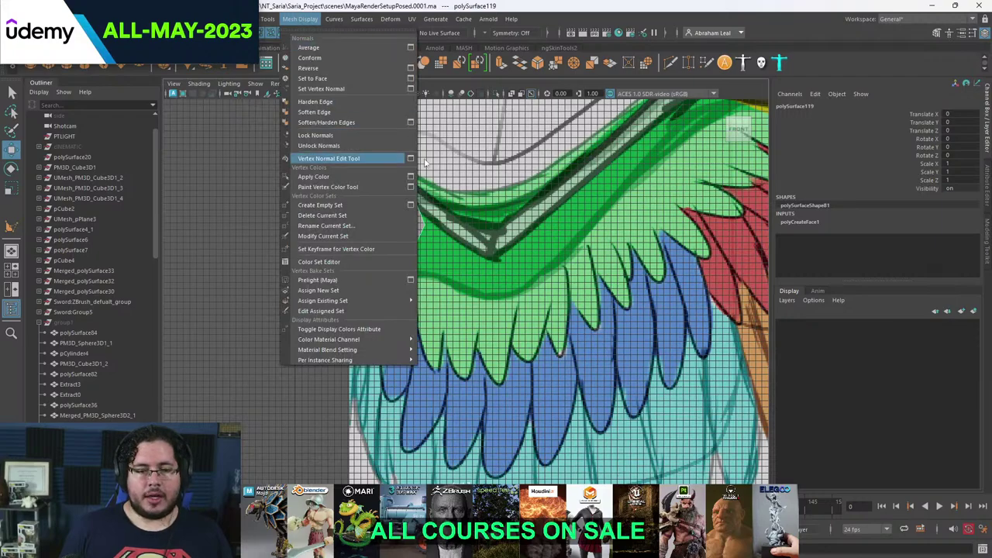
left_click(216, 188)
key("ctrl+shift+h")
left_click(300, 193)
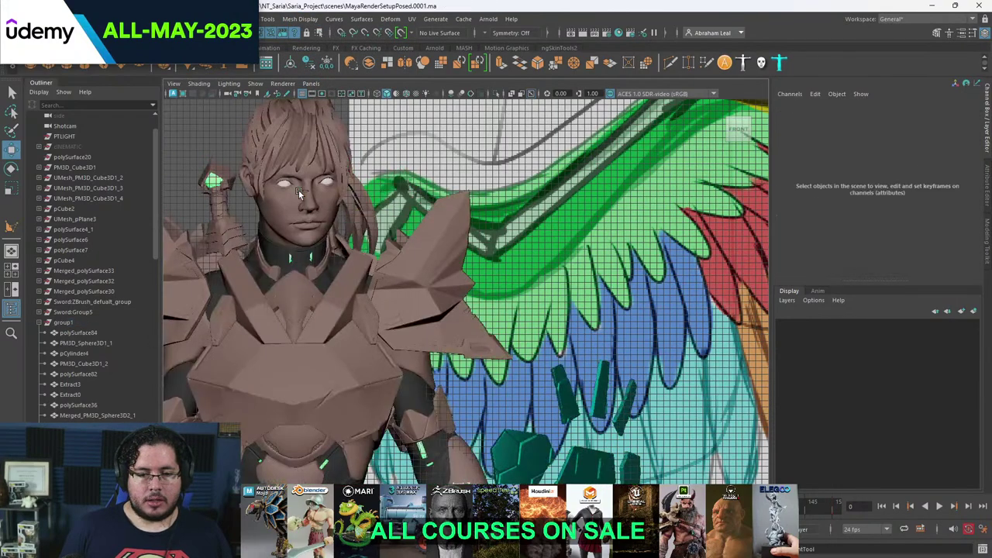
- Hide the character's group1 and draw a six-sided polygon over the wing root with the Create Polygon tool
left_click(63, 322)
key("ctrl+h")
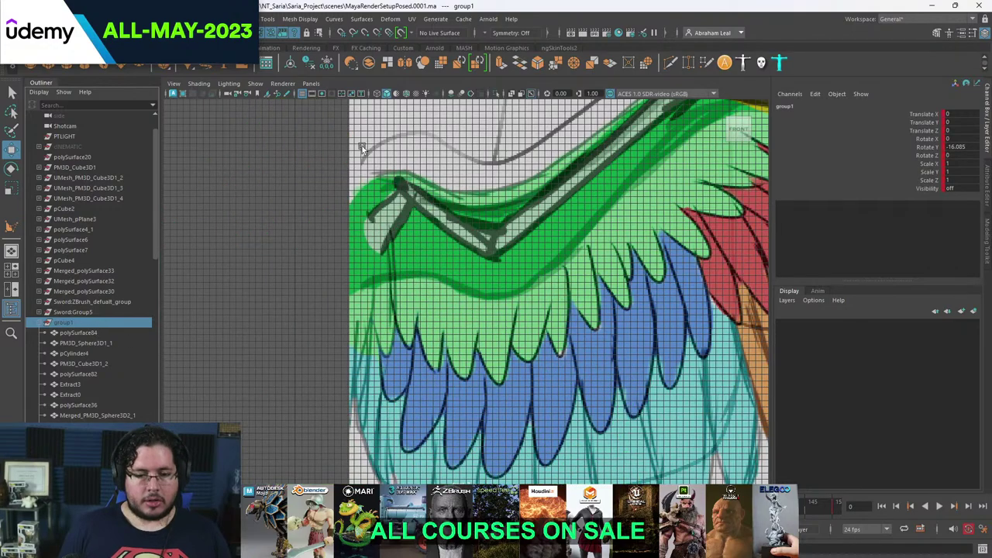
left_click(267, 18)
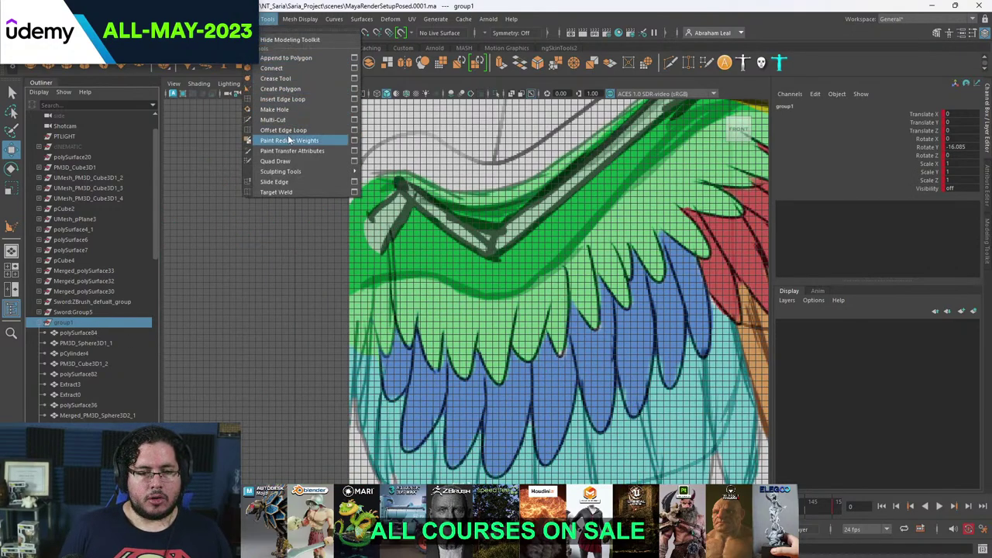
left_click(280, 89)
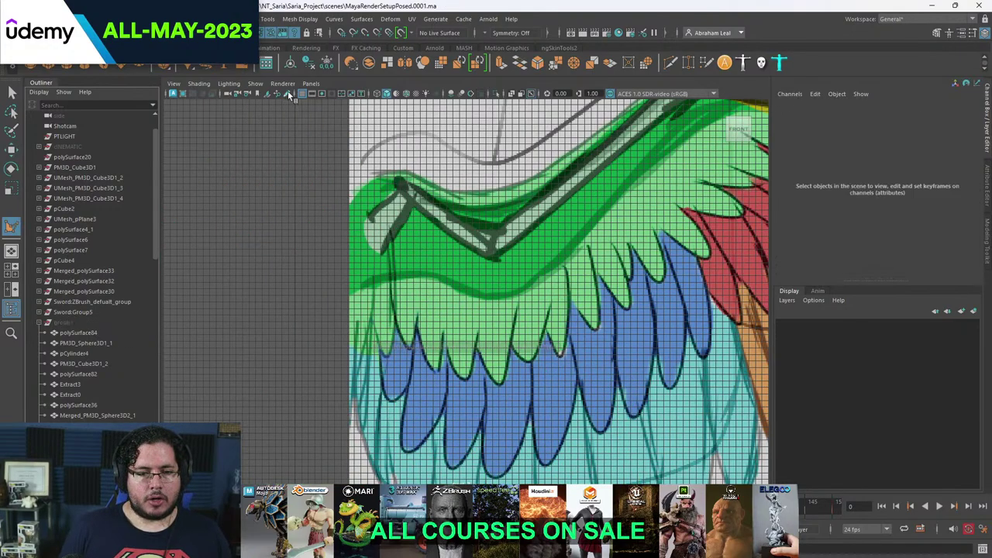
left_click(355, 285)
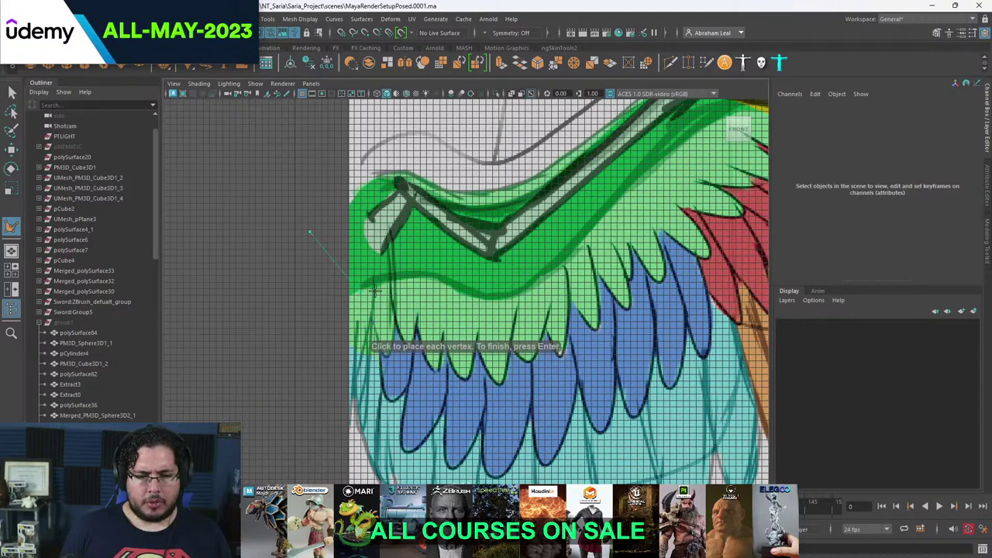
left_click(409, 224)
left_click(405, 172)
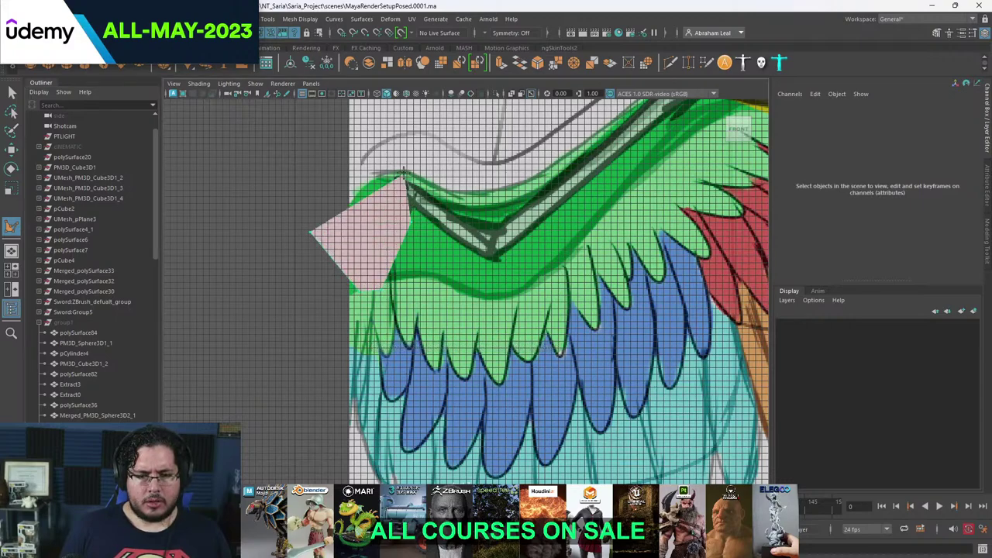
left_click(375, 171)
key("Return")
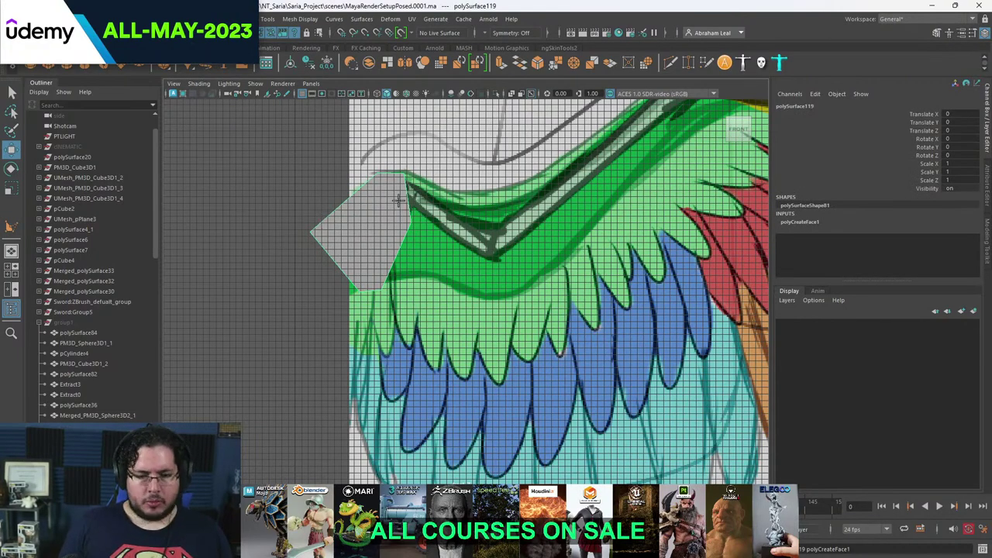
- Draw a second polygon along the upper wing bone, from the root piece to the elbow, with an angled upper edge
key("y")
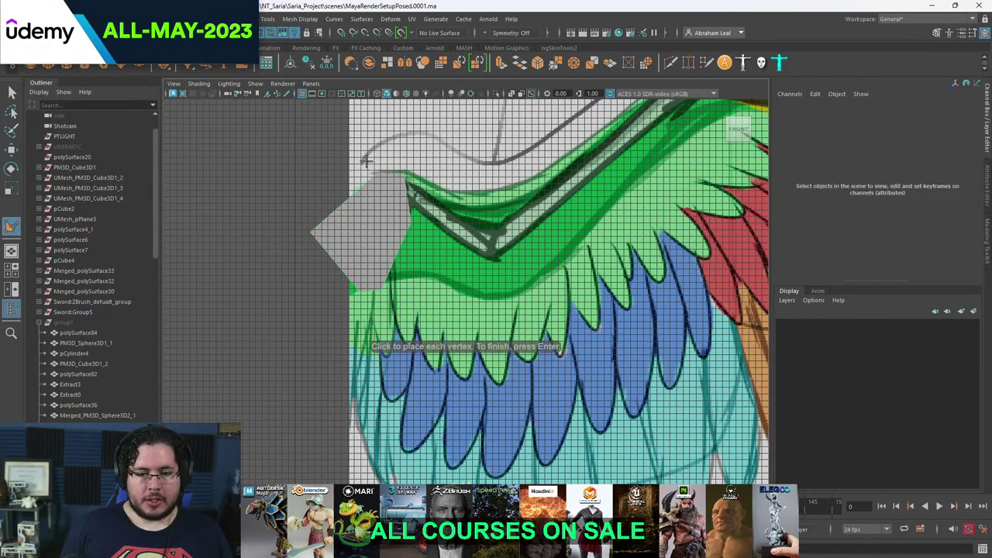
left_click(377, 206)
left_click(405, 233)
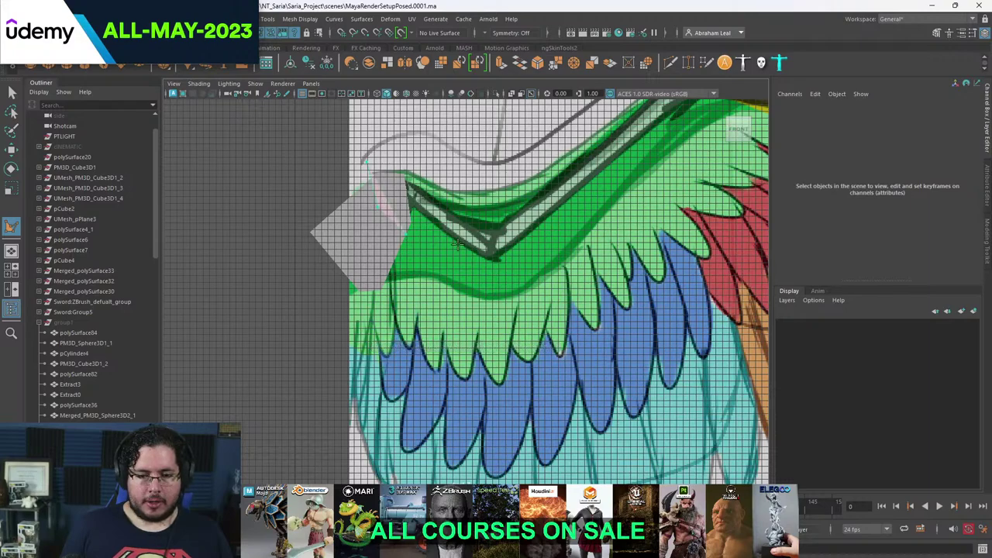
left_click(491, 263)
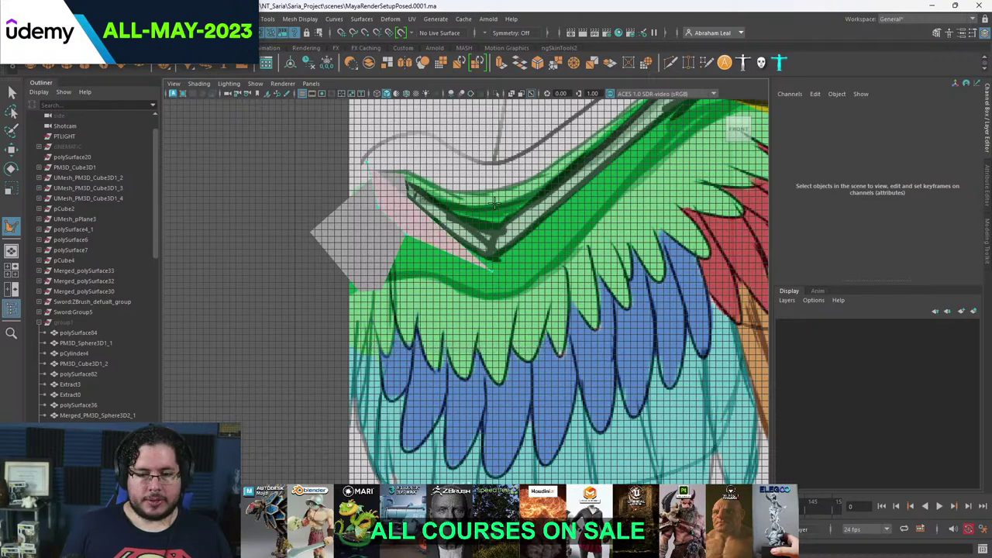
left_click(493, 203)
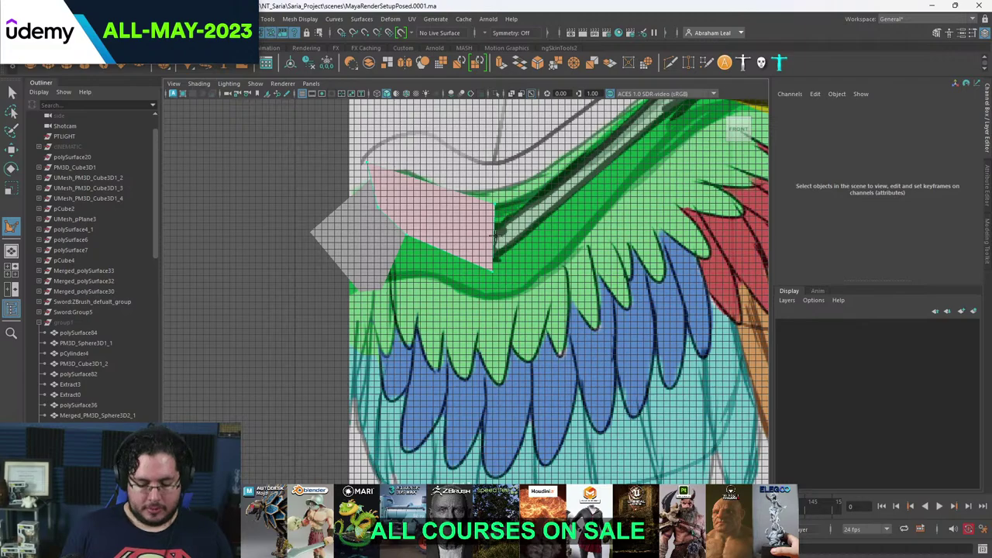
key("Return")
left_click(492, 223)
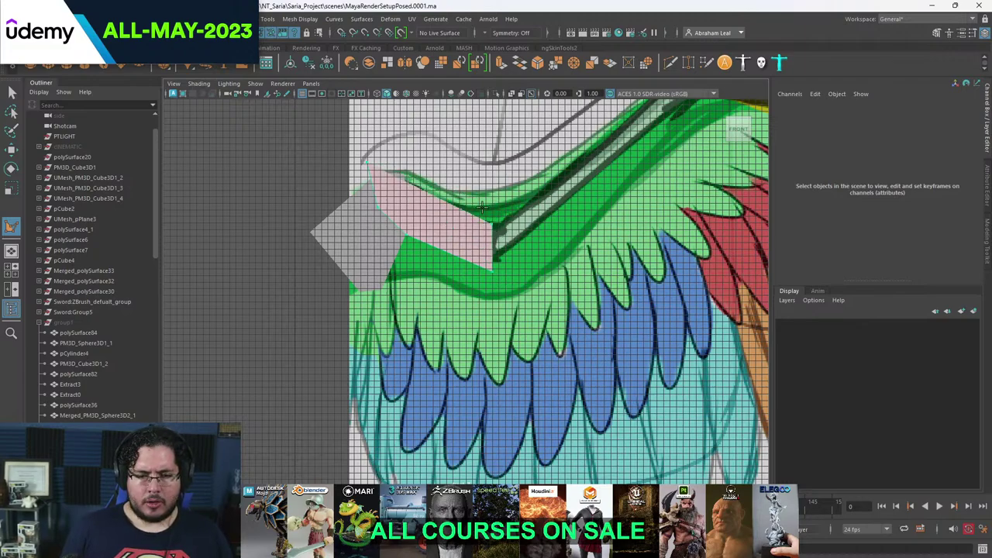
left_click(482, 206)
left_click(451, 183)
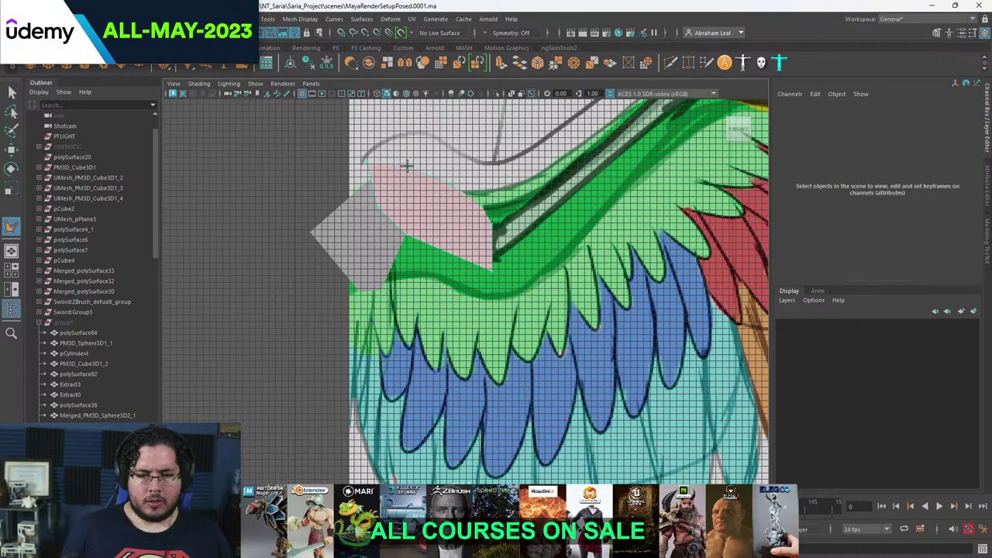
key("Return")
- Draw a third polygon over the forearm bones, from the elbow piece up to the wrist, with the Create Polygon tool
middle_click_drag(499, 225, 366, 247, "alt")
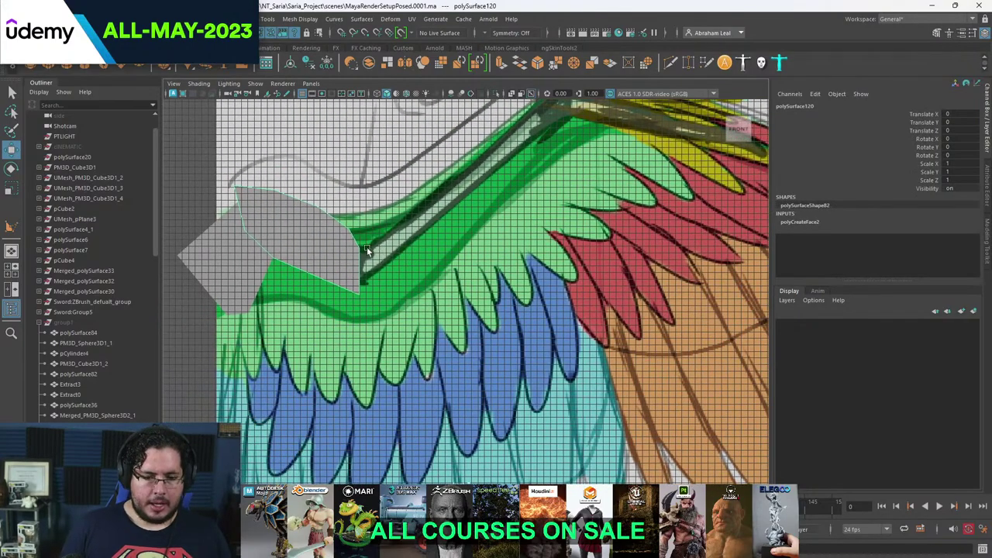
key("g")
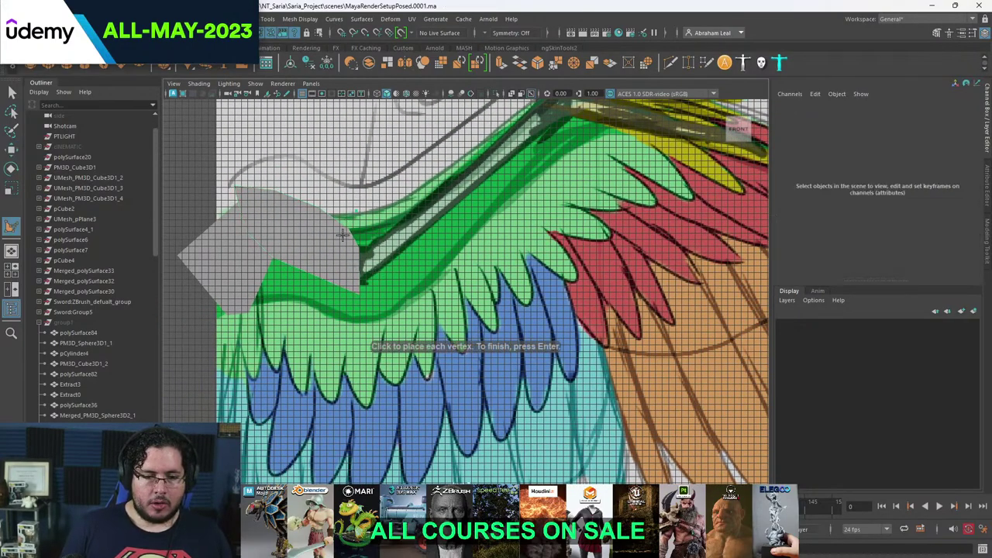
left_click(368, 295)
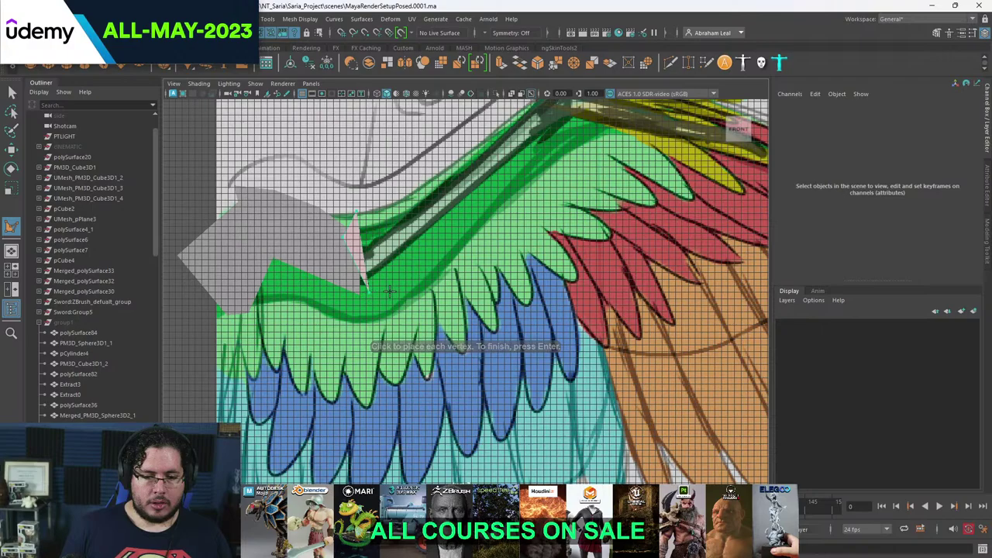
left_click(387, 295)
middle_click_drag(478, 221, 436, 267, "alt")
left_click(531, 164)
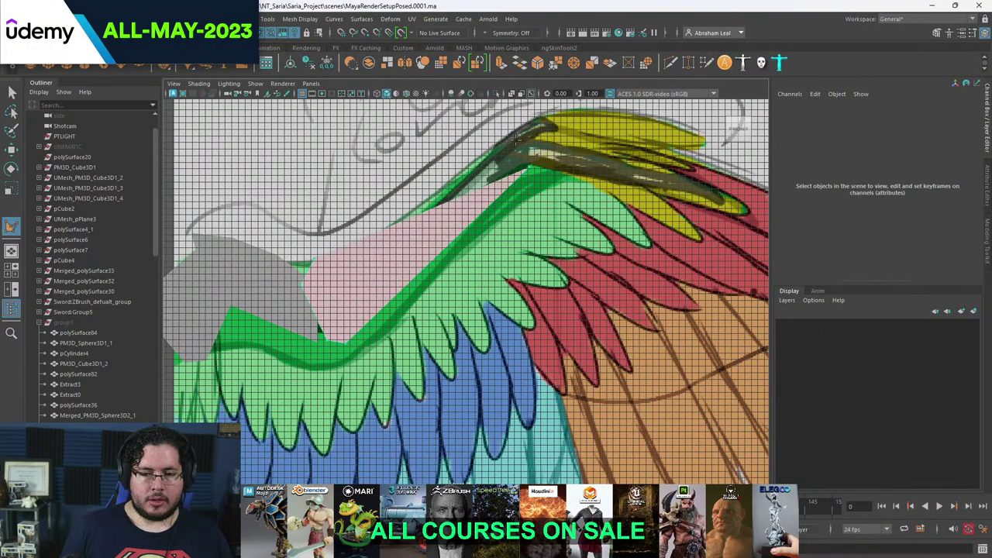
left_click(514, 138)
key("Return")
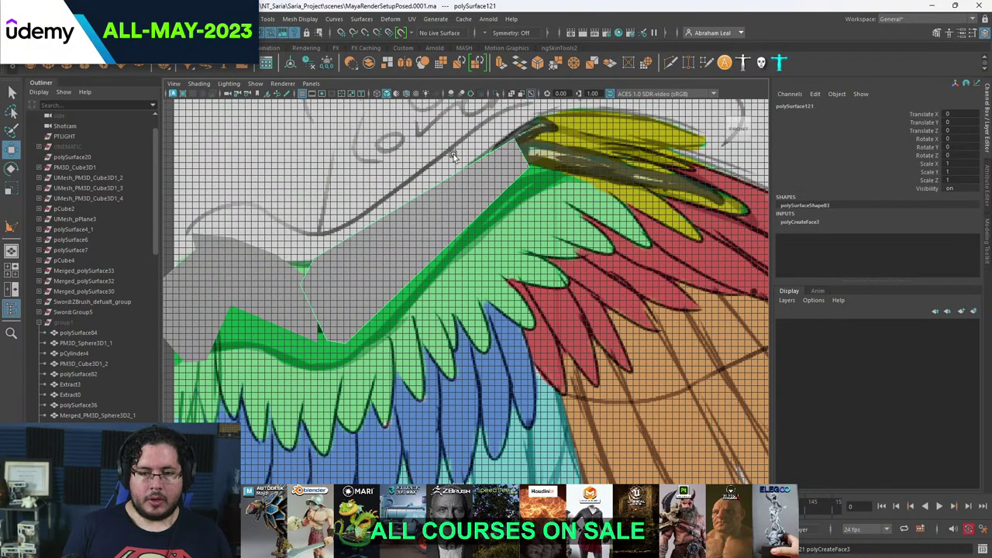
- Draw a fourth tapering polygon over the hand bone, from the wrist outward over the yellow alula feathers
middle_click_drag(513, 140, 461, 170, "alt")
key("g")
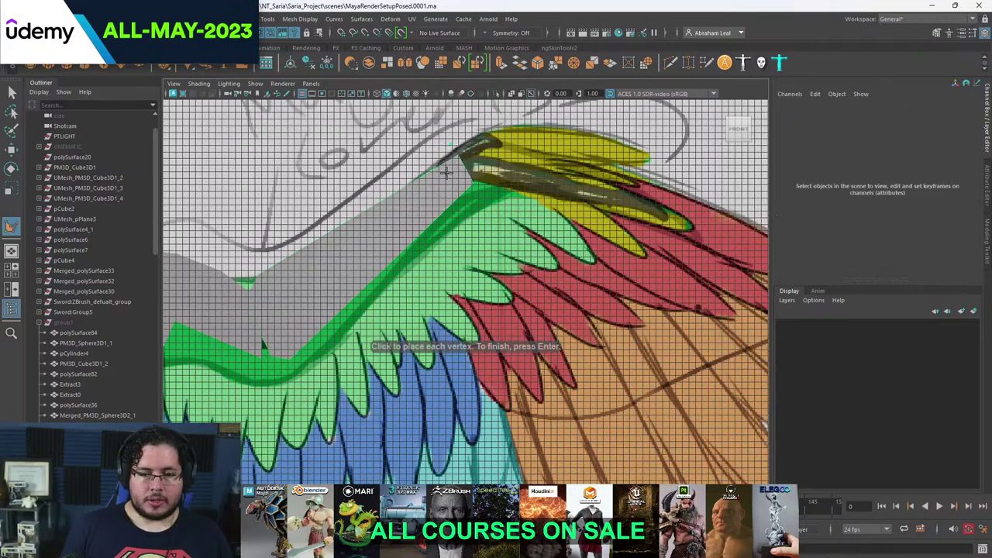
left_click(659, 218)
left_click(667, 193)
key("w")
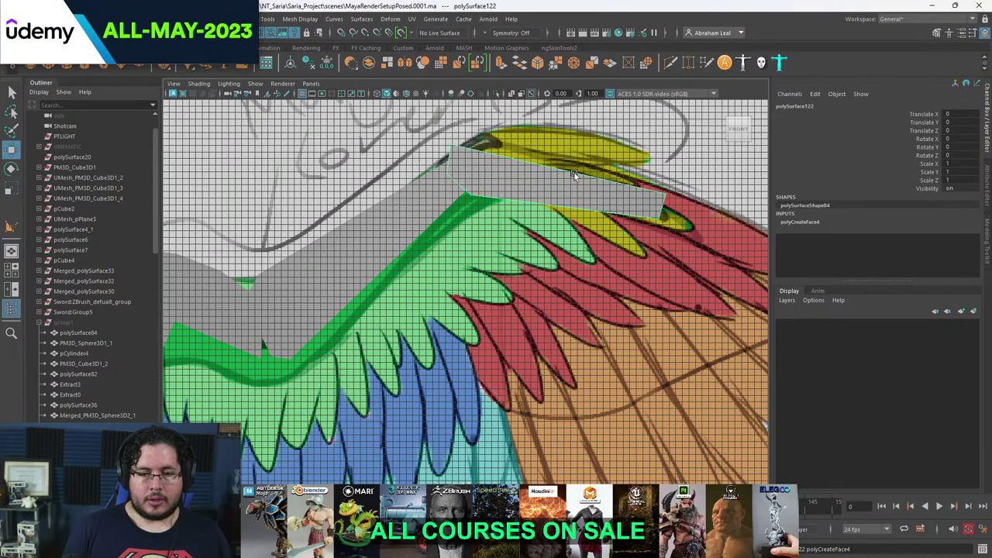
- View the four wing polygons in perspective and compare them with the Mercy wings reference in the browser, returning to Maya
key("space")
left_click_drag(589, 194, 592, 144)
left_click_drag(496, 182, 440, 271, "alt")
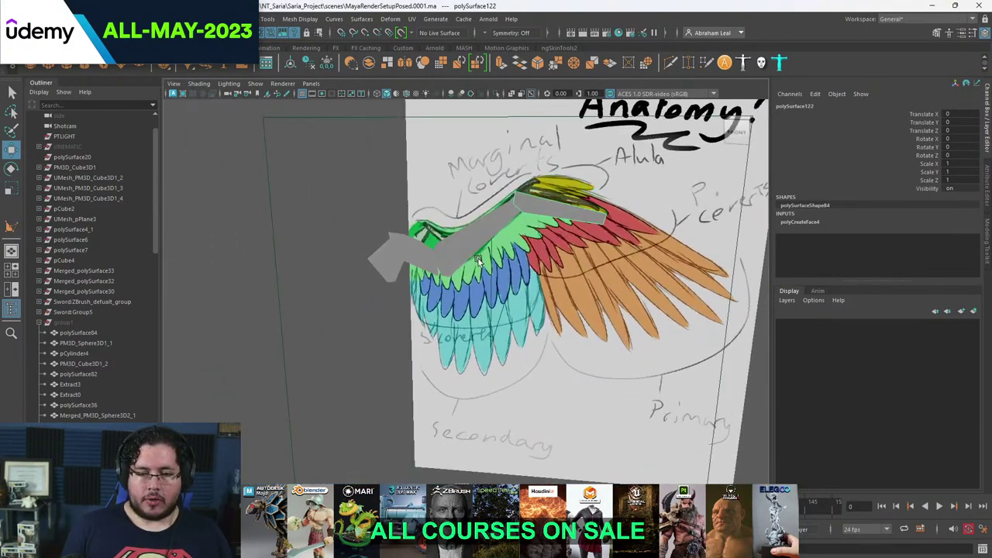
right_click_drag(440, 272, 528, 278, "alt")
key("alt+Tab")
key("alt+Tab")
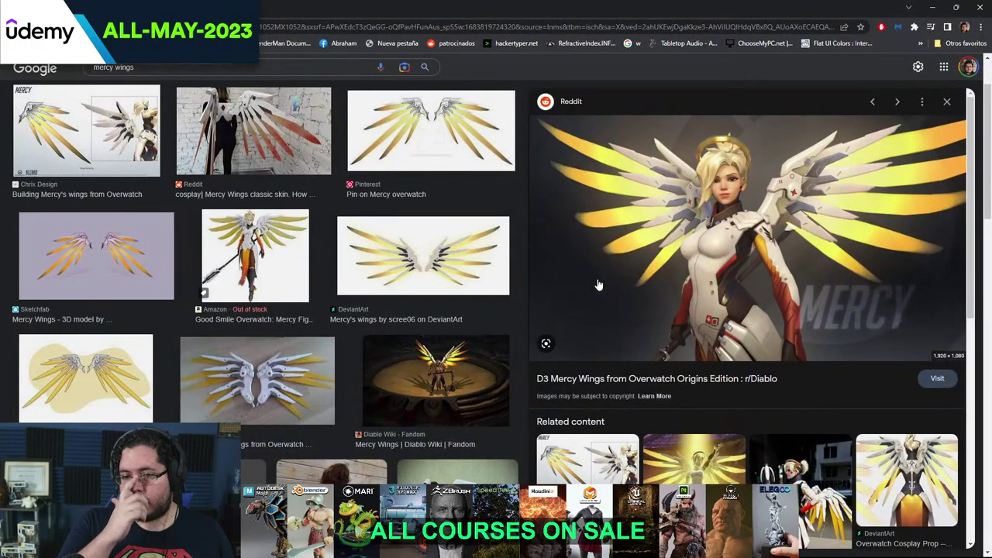
key("alt+Tab")
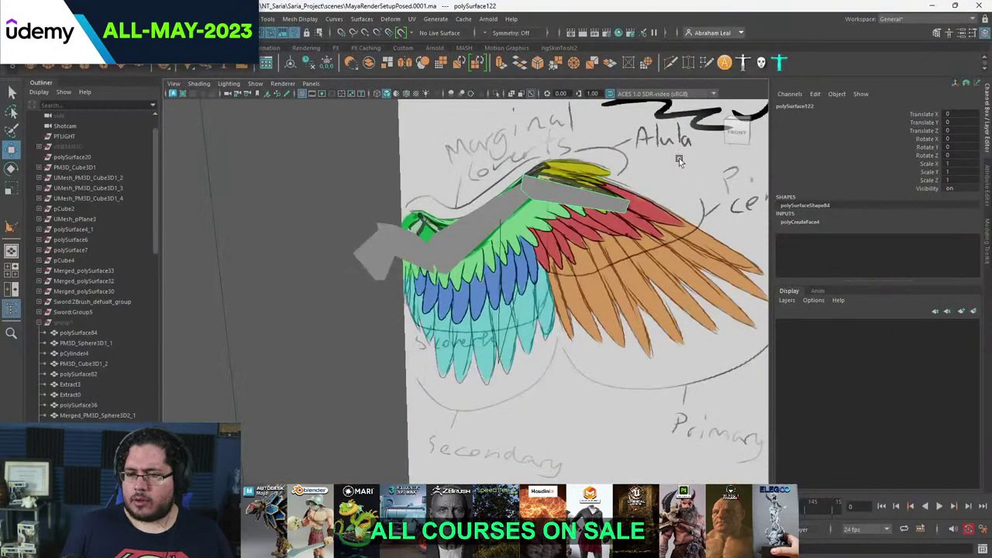
- Select all four wing polygons and extrude them together by about 54 units in local Z
mouse_move(506, 189)
left_mouse_down("alt")
mouse_move(592, 216)
mouse_move(480, 248)
left_mouse_up("alt")
key("q")
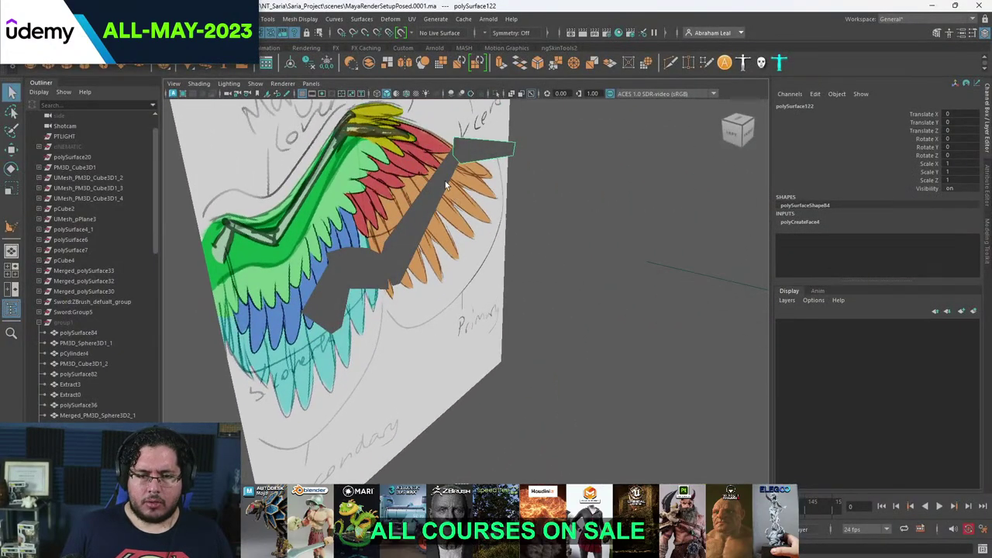
left_click(349, 273)
left_click(338, 285)
left_click_drag(338, 285, 439, 244, "alt")
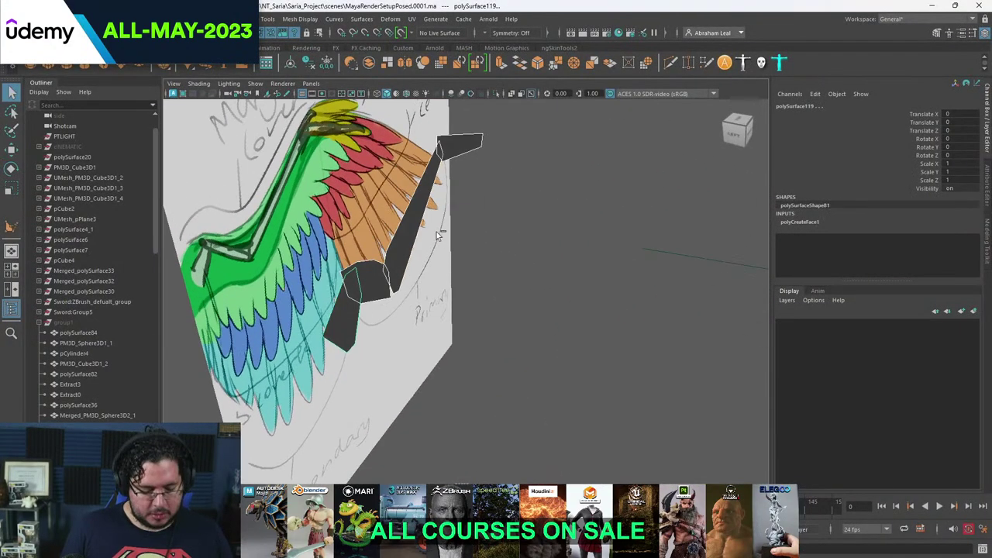
key("ctrl+e")
left_click_drag(412, 334, 431, 333)
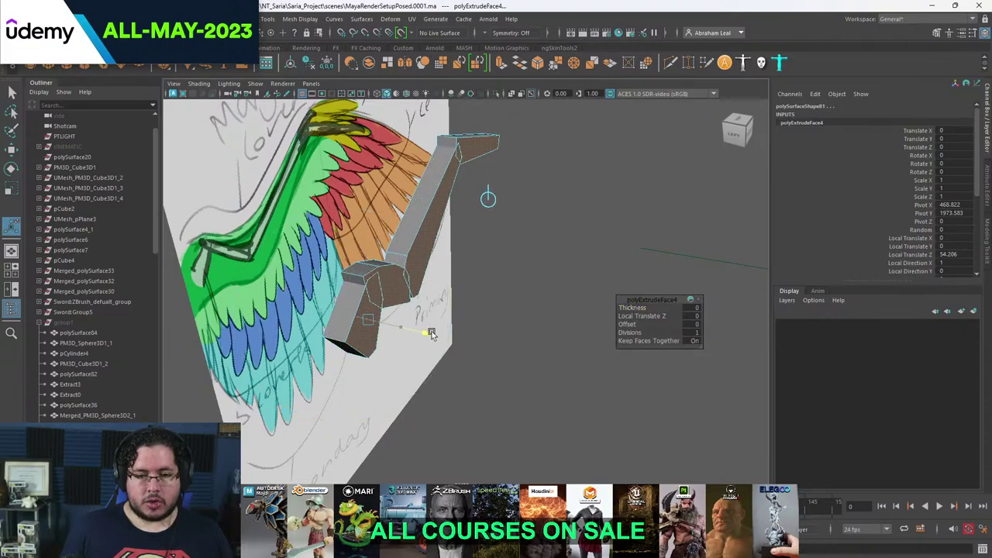
- Refine the extrusion depth of the four wing segments along their local Z axis
left_click(531, 258)
mouse_move(531, 259)
left_mouse_down("alt")
mouse_move(355, 250)
mouse_move(499, 234)
mouse_move(527, 242)
left_mouse_up("alt")
key("ctrl+z")
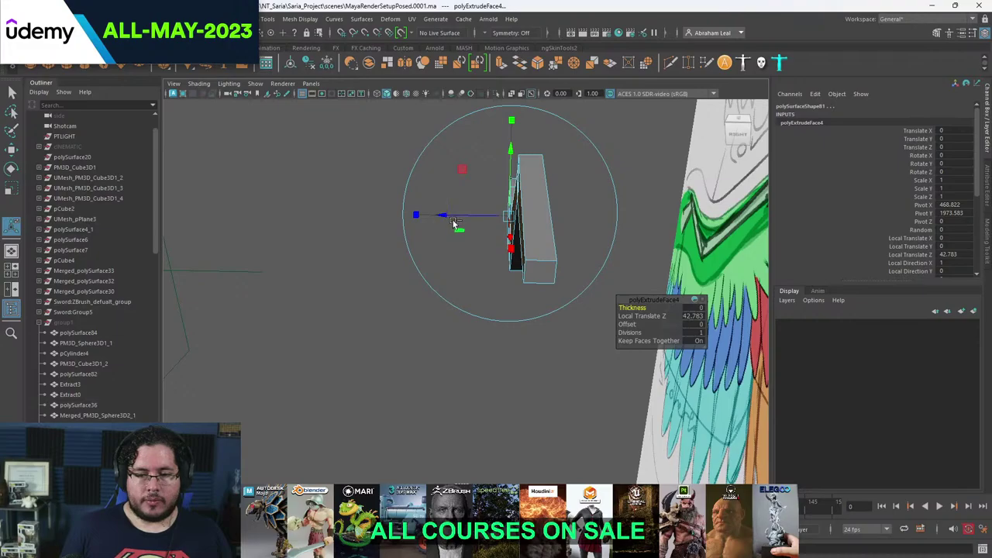
left_click_drag(443, 216, 465, 257)
left_click_drag(438, 343, 443, 343)
left_click(500, 289)
left_click_drag(492, 289, 534, 279, "alt")
- Return to object mode, select the extruded wing segments and center their pivots
right_click_drag(463, 241, 521, 170)
left_click(538, 197)
left_click(460, 264)
key("r")
left_click_drag(521, 170, 498, 179, "alt")
left_click_drag(498, 179, 464, 299)
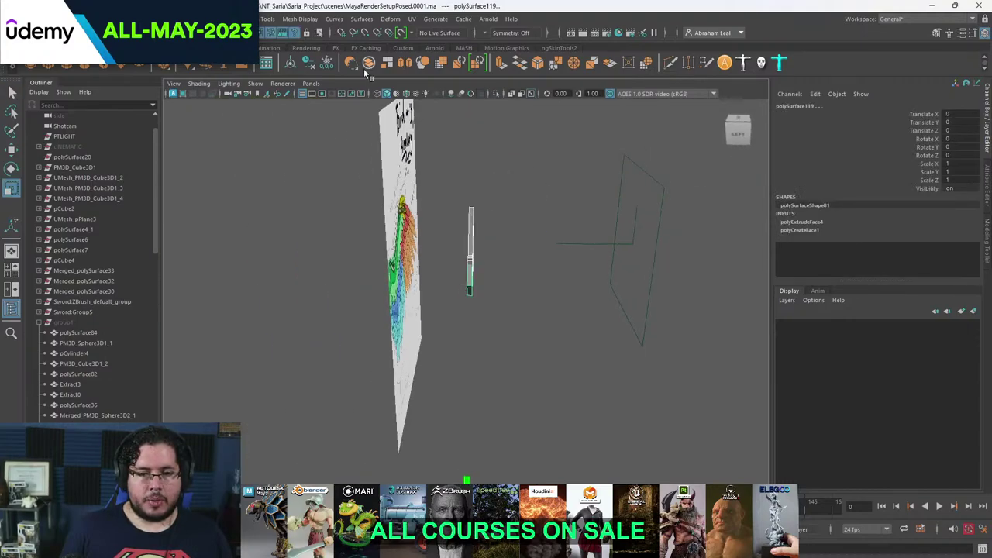
- Widen the segment next to the wing root in depth and scale the hand segment to 1.426 in Z
key("f")
left_click(502, 244)
left_click(490, 249)
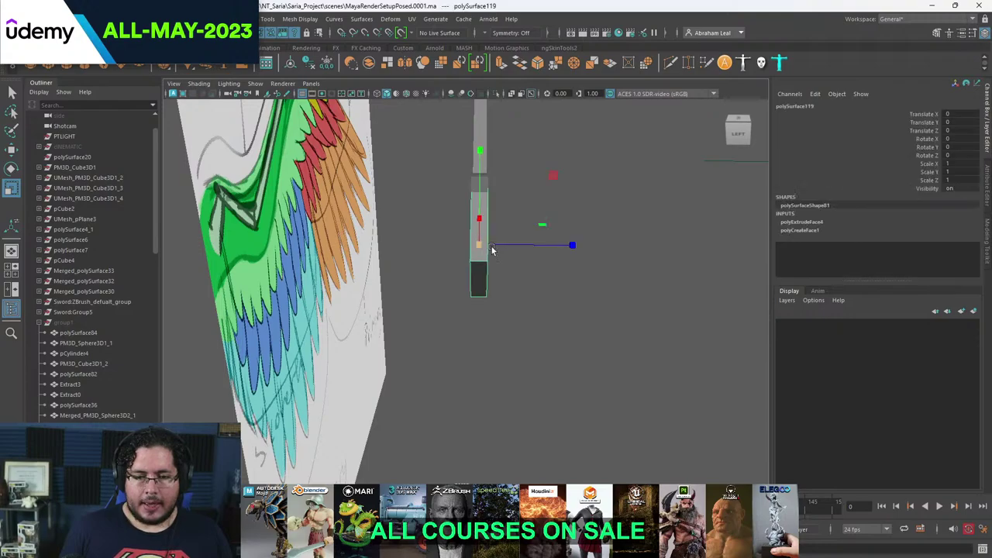
left_click_drag(489, 249, 593, 251, "alt")
left_click(450, 213)
left_click_drag(592, 251, 554, 271, "alt")
left_click(617, 227)
left_click_drag(617, 227, 513, 264, "alt")
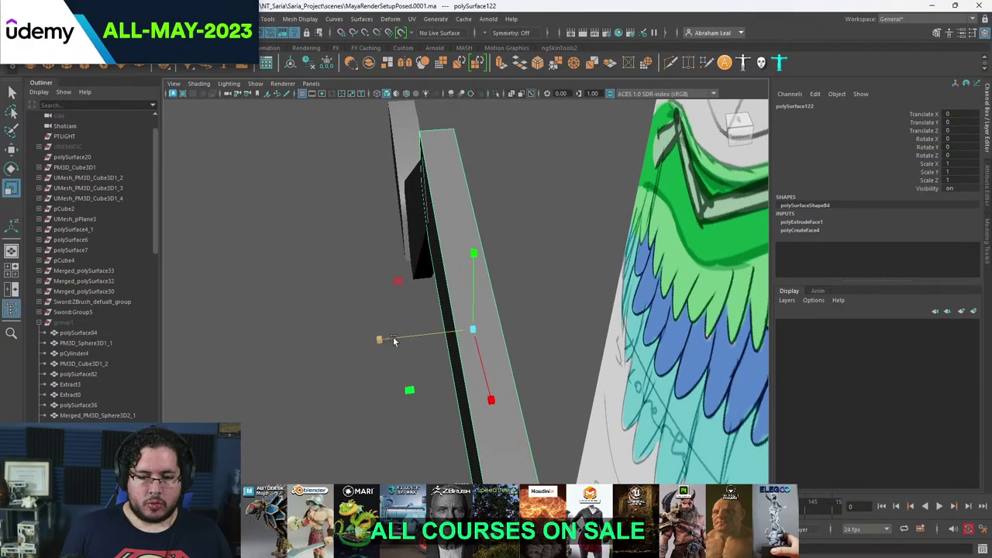
left_click_drag(379, 340, 339, 343)
left_click_drag(338, 343, 542, 274, "alt")
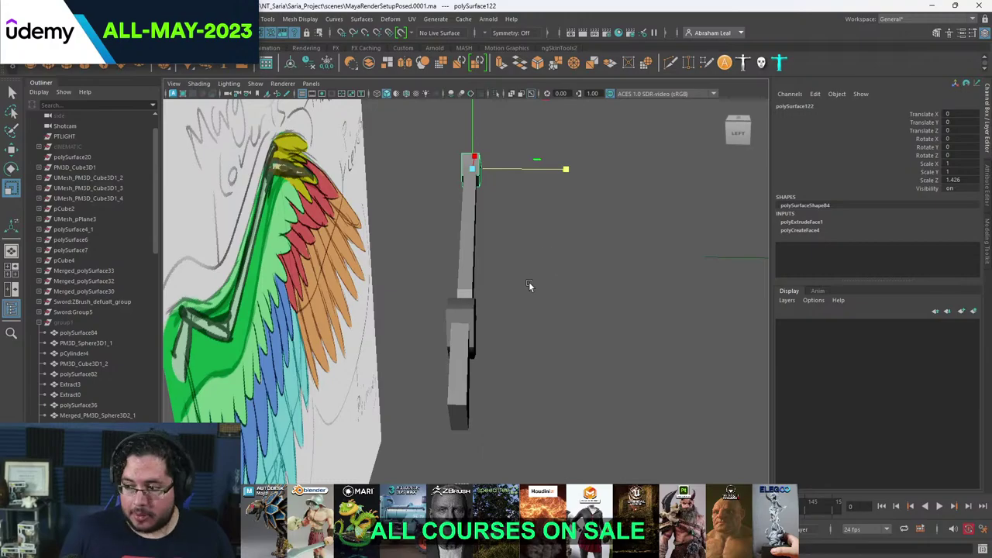
- Examine the relative thickness of the forearm, elbow and root segments from above, the side and the front
mouse_move(529, 236)
left_mouse_down("alt")
mouse_move(536, 233)
mouse_move(433, 248)
mouse_move(469, 251)
mouse_move(500, 222)
mouse_move(434, 199)
mouse_move(591, 338)
mouse_move(545, 243)
mouse_move(522, 220)
mouse_move(558, 302)
mouse_move(525, 330)
mouse_move(533, 353)
mouse_move(568, 238)
left_mouse_up("alt")
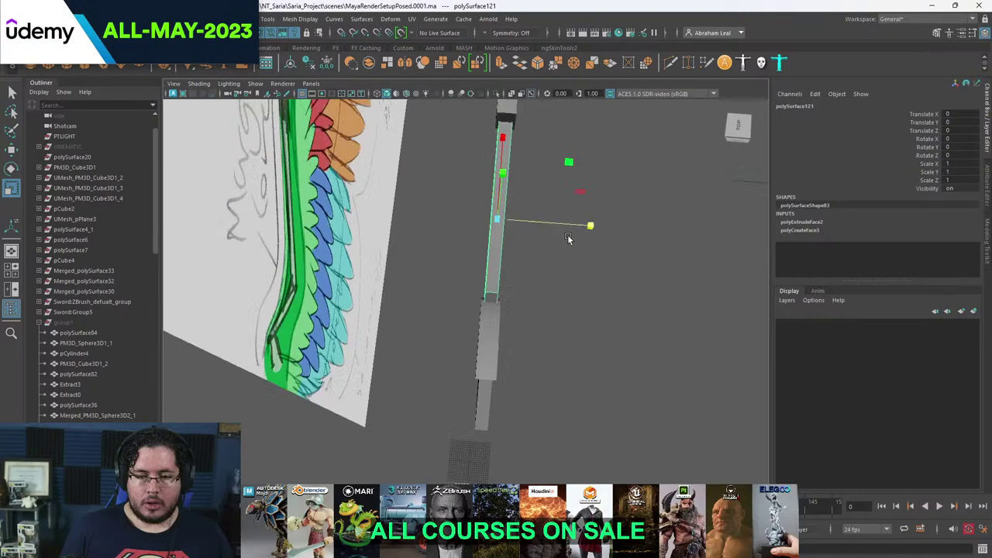
left_click(481, 341)
left_click_drag(575, 349, 484, 291)
left_click(419, 333)
left_click_drag(420, 333, 535, 288, "alt")
left_click(483, 317)
left_click(401, 231)
scroll(401, 232, "down", 5)
left_click_drag(535, 232, 463, 255, "alt")
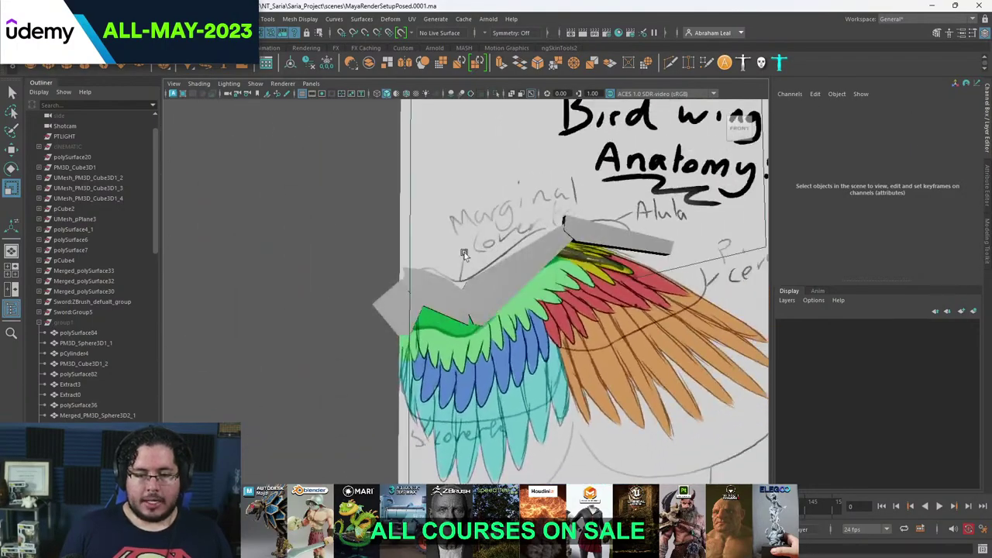
- Show the character's group1 again to compare the wing segments with the body
left_click(96, 323)
key("h")
scroll(357, 290, "down", 5)
left_click_drag(356, 291, 383, 310, "alt")
scroll(383, 310, "up", 5)
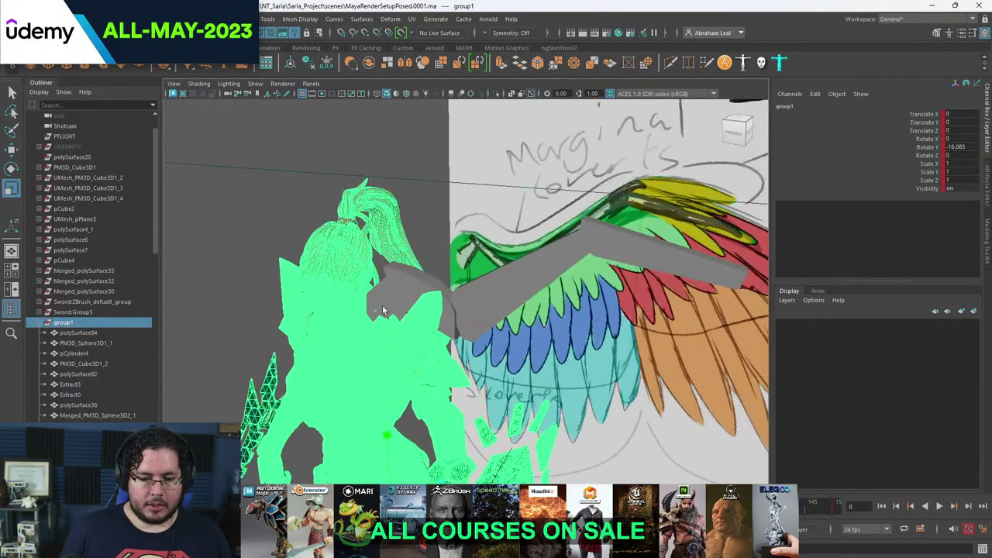
- Select all four wing segments and move them behind the character to a Translate Z of about -268.5
key("q")
left_click(388, 287)
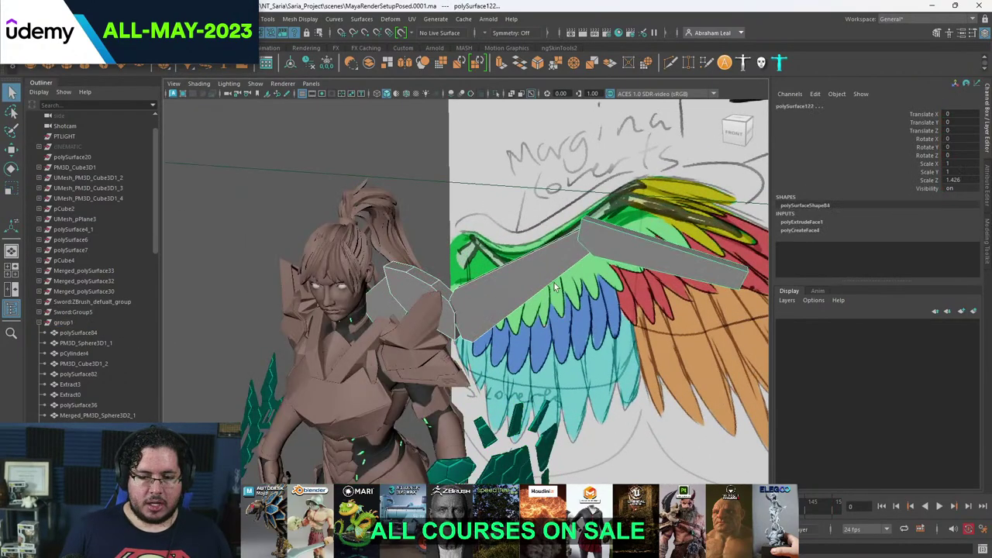
left_click_drag(554, 287, 439, 327, "alt")
key("w")
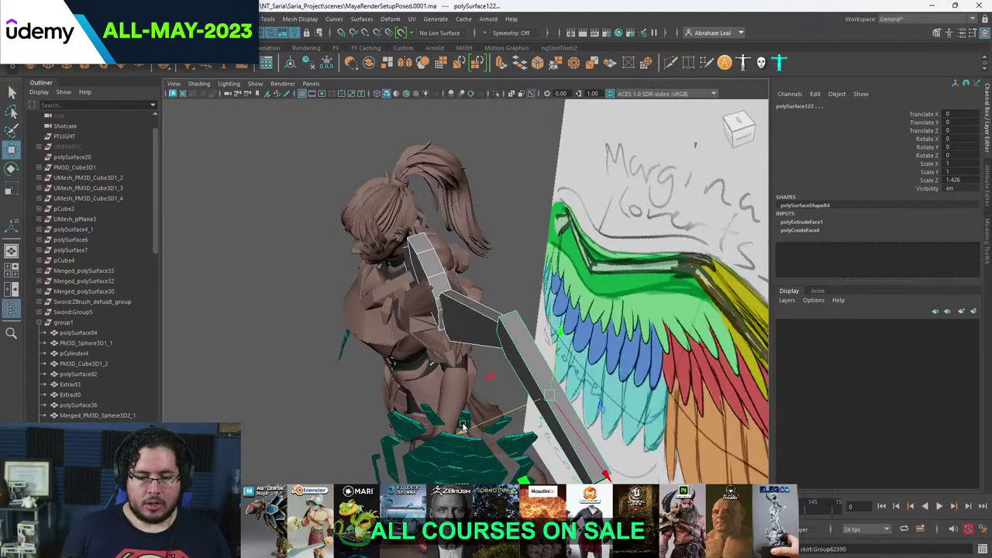
left_click_drag(461, 426, 502, 158)
left_click_drag(501, 158, 506, 208, "alt")
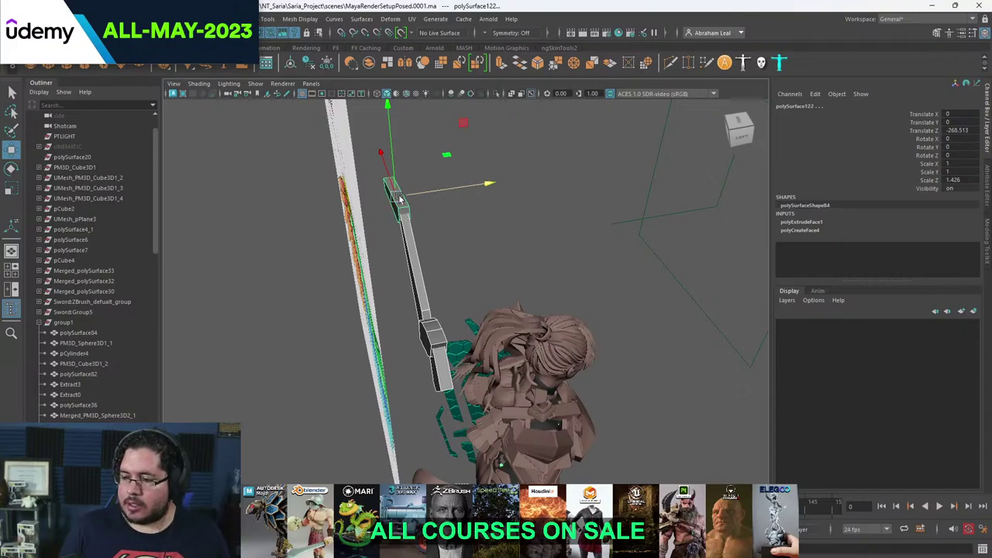
mouse_move(400, 199)
left_mouse_down("alt")
mouse_move(357, 207)
mouse_move(491, 258)
mouse_move(481, 227)
left_mouse_up("alt")
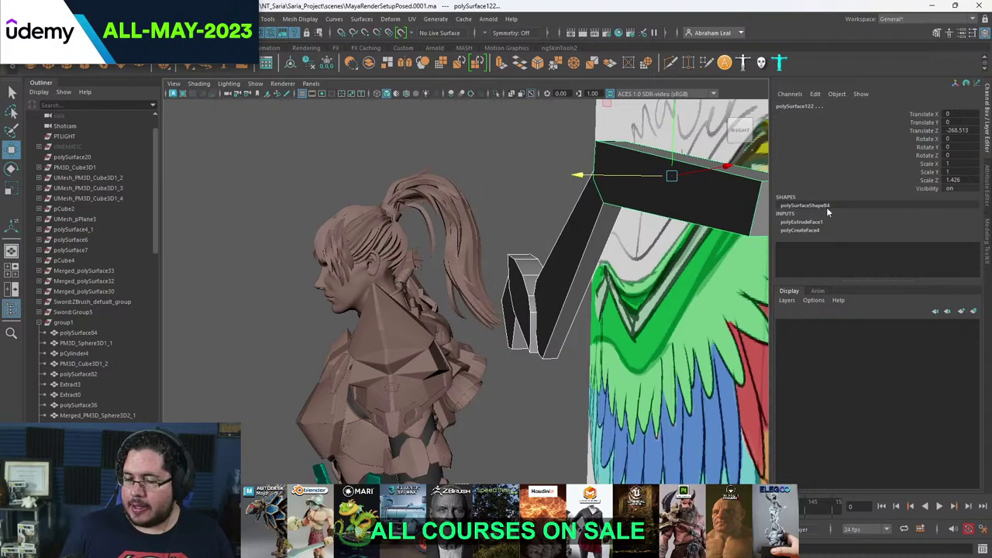
- Switch to Chrome and open the Nexttut Education Pvt.Ltd. instructor page on Udemy
key("super")
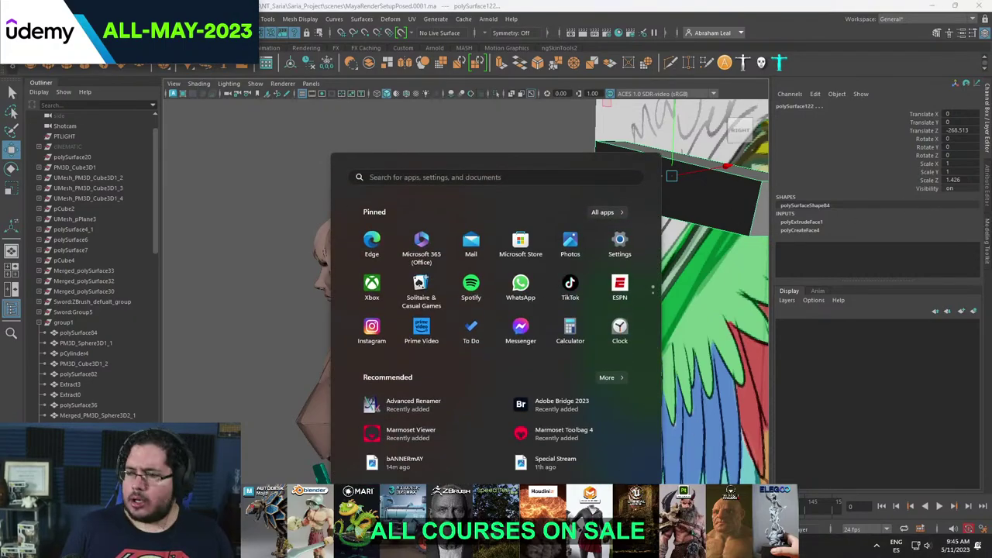
left_click(496, 545)
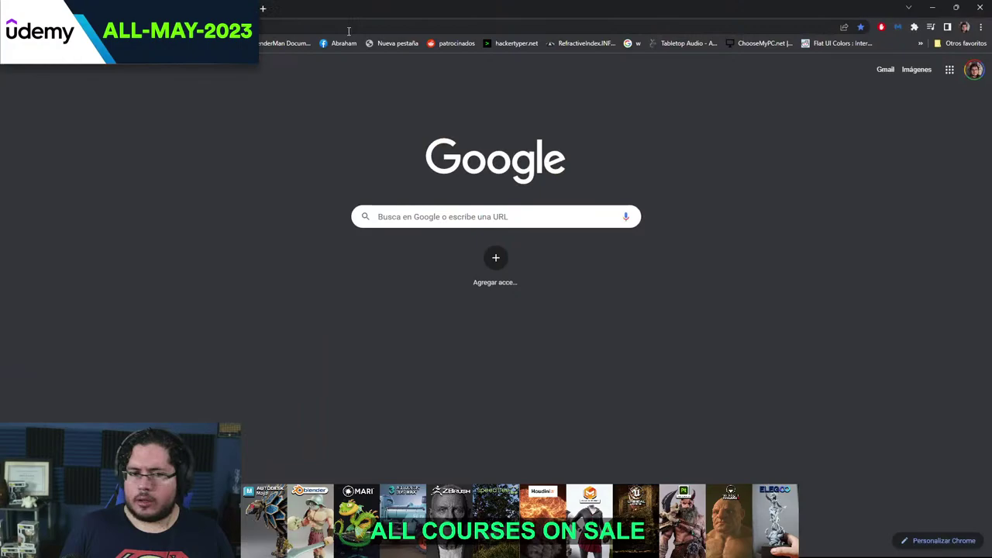
left_click(351, 25)
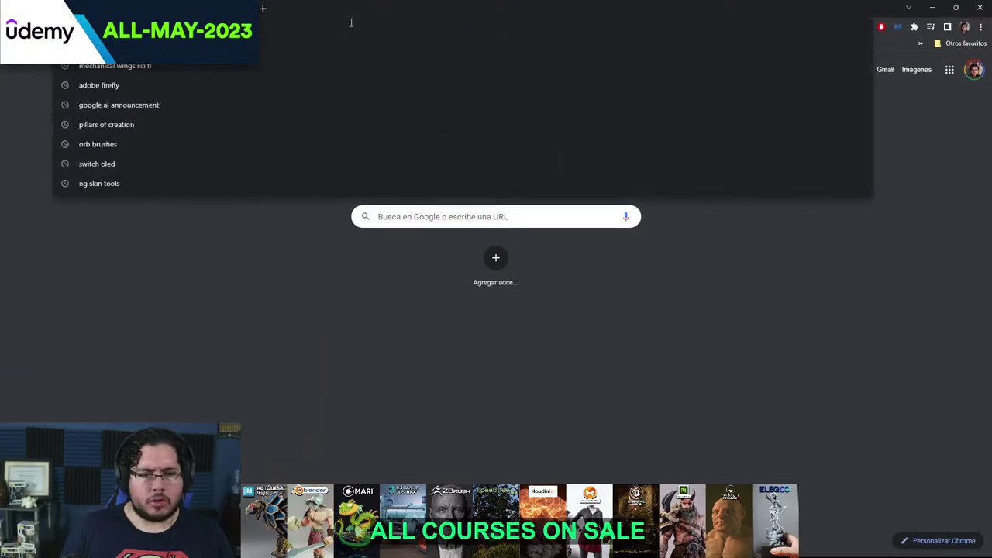
type("nextu")
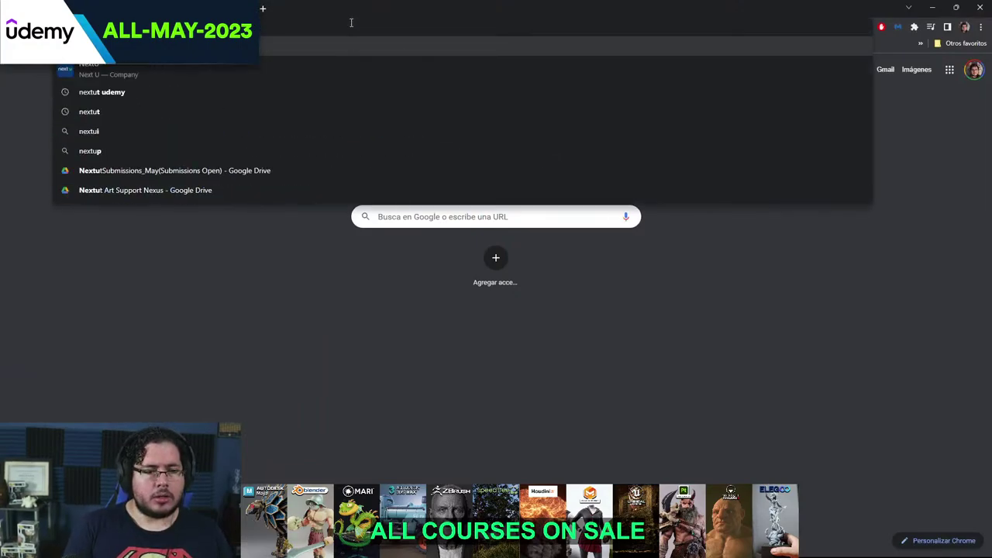
key("BackSpace")
key("BackSpace")
key("BackSpace")
key("BackSpace")
key("BackSpace")
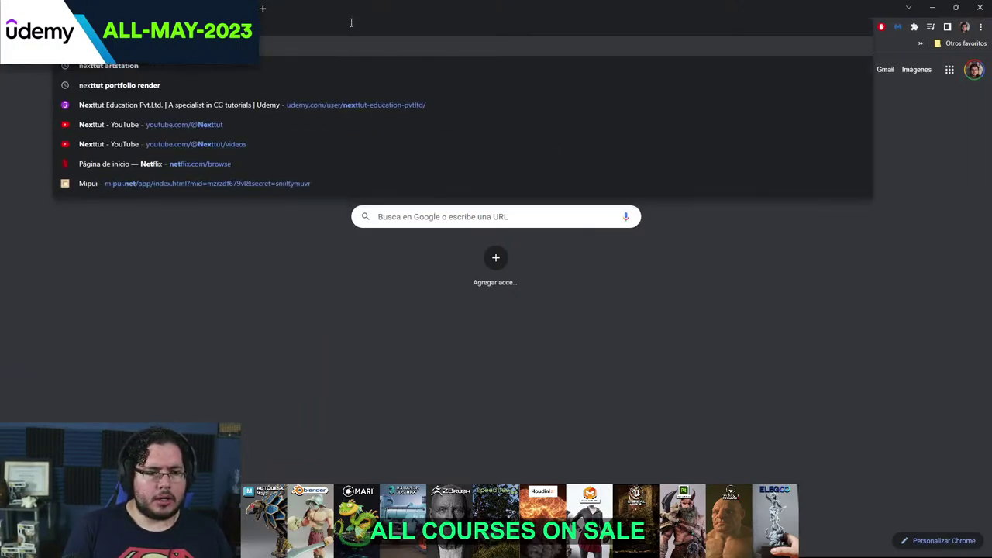
key("Down")
key("Down")
key("Down")
key("Return")
- Go to page 7 of the instructor's courses, open "Sci fi Character Creation : Volume 1" and view its course content
scroll(410, 209, "down", 3)
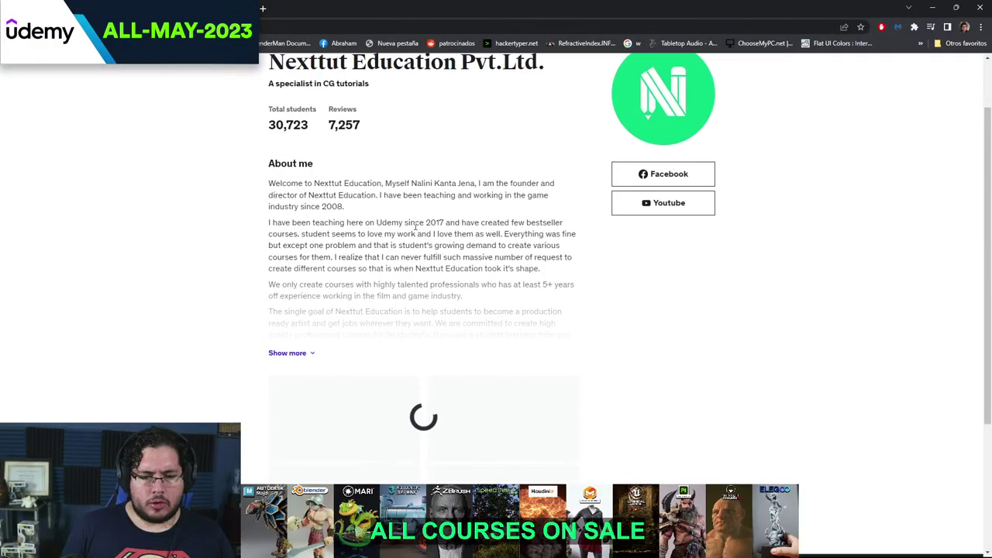
scroll(359, 215, "down", 10)
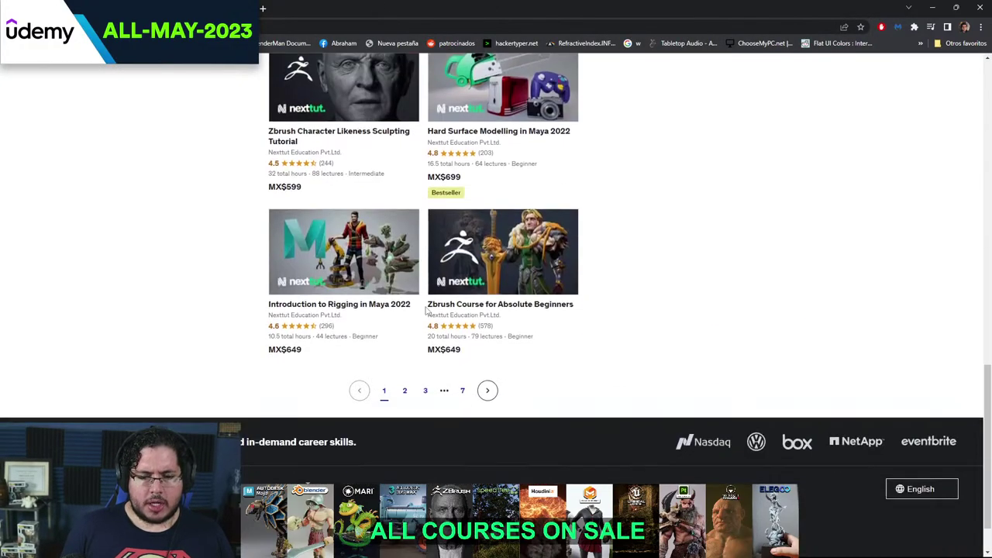
left_click(465, 397)
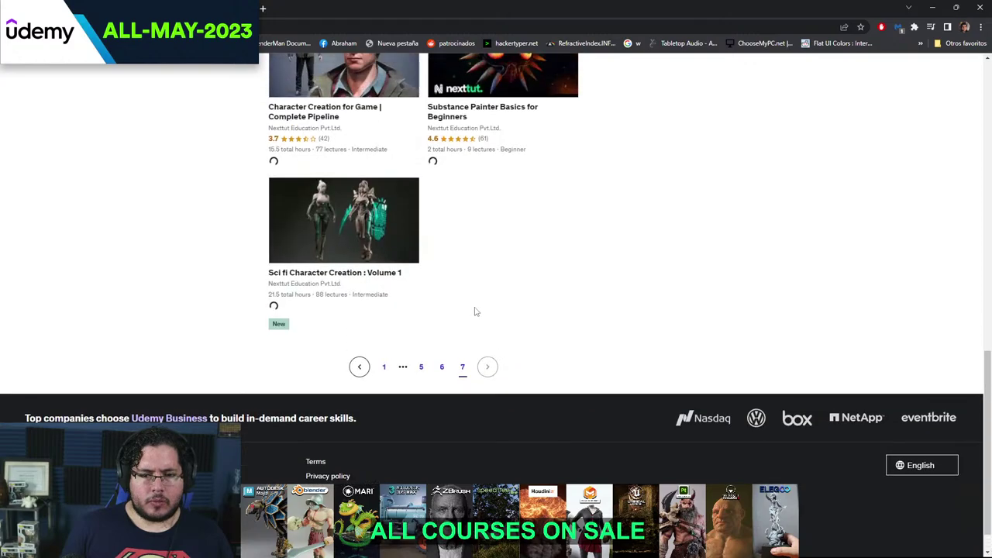
left_click(322, 339)
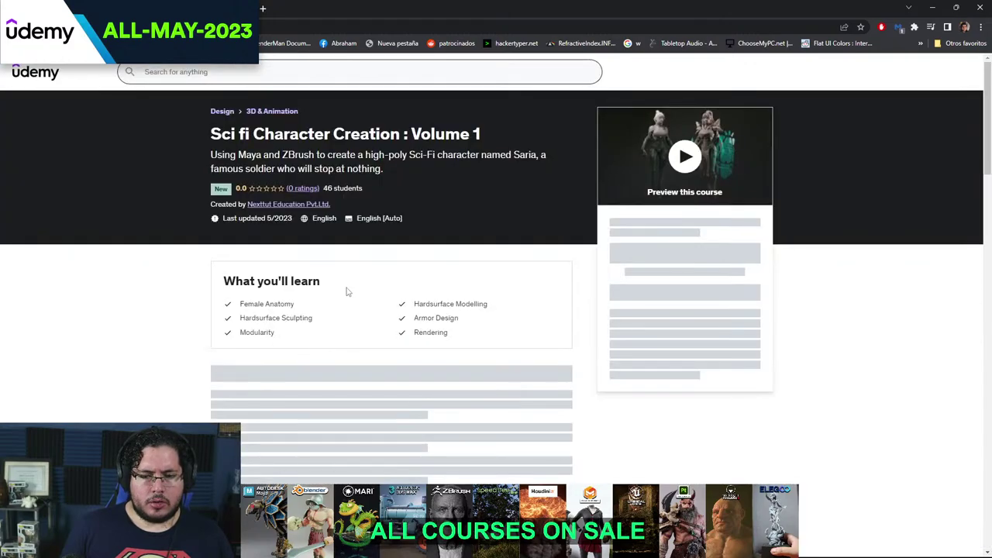
scroll(299, 426, "down", 3)
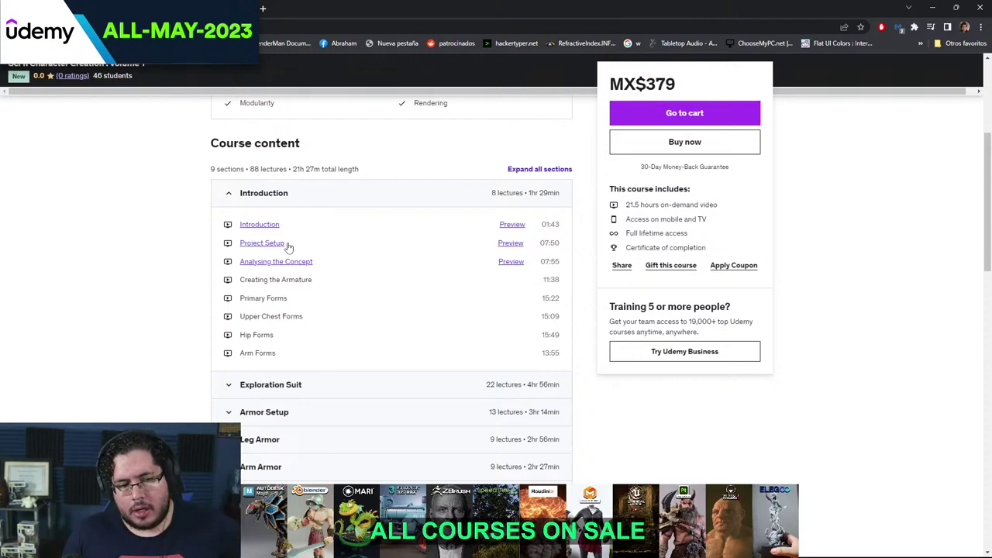
- Expand the Exploration Suit section of the course content and look through its lectures
left_click(234, 388)
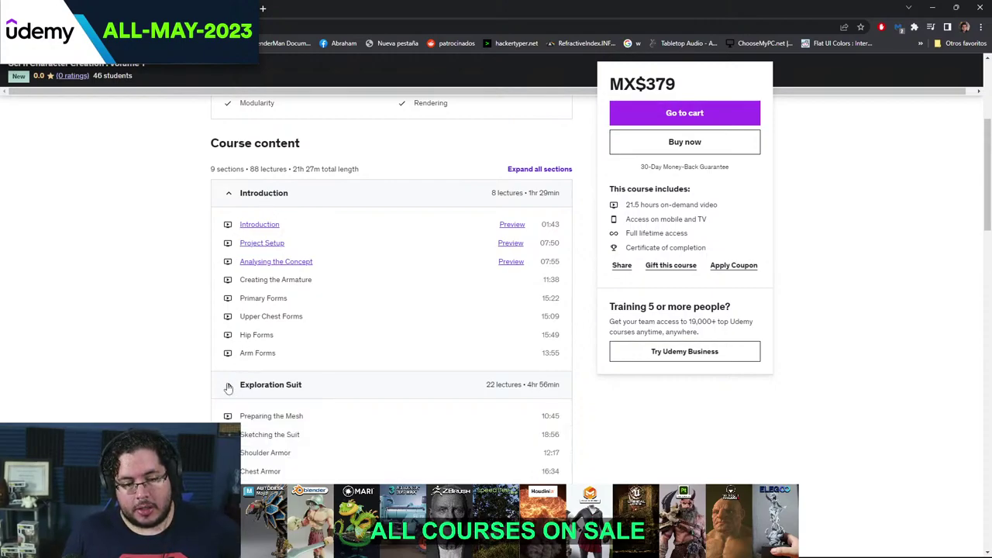
scroll(299, 202, "down", 2)
scroll(413, 316, "up", 2)
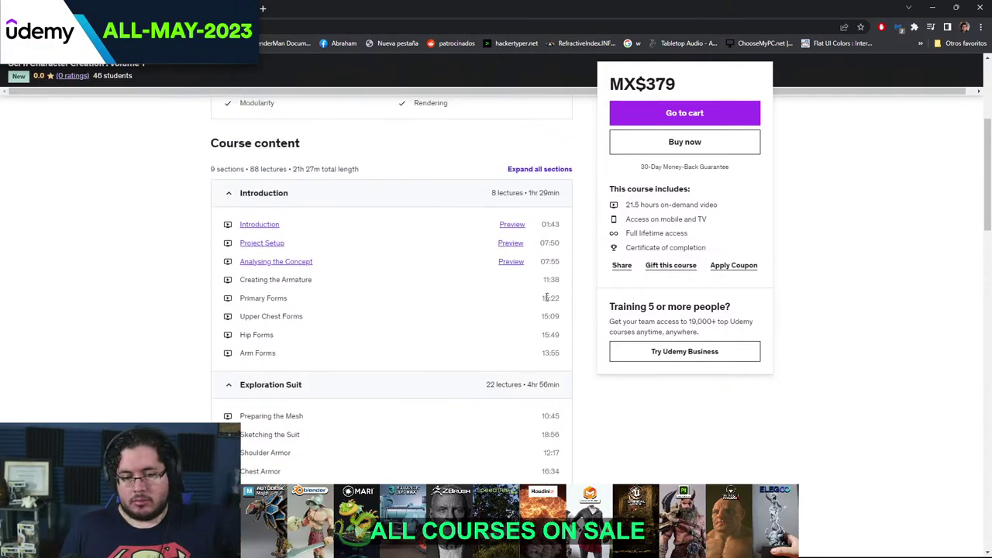
scroll(545, 295, "down", 8)
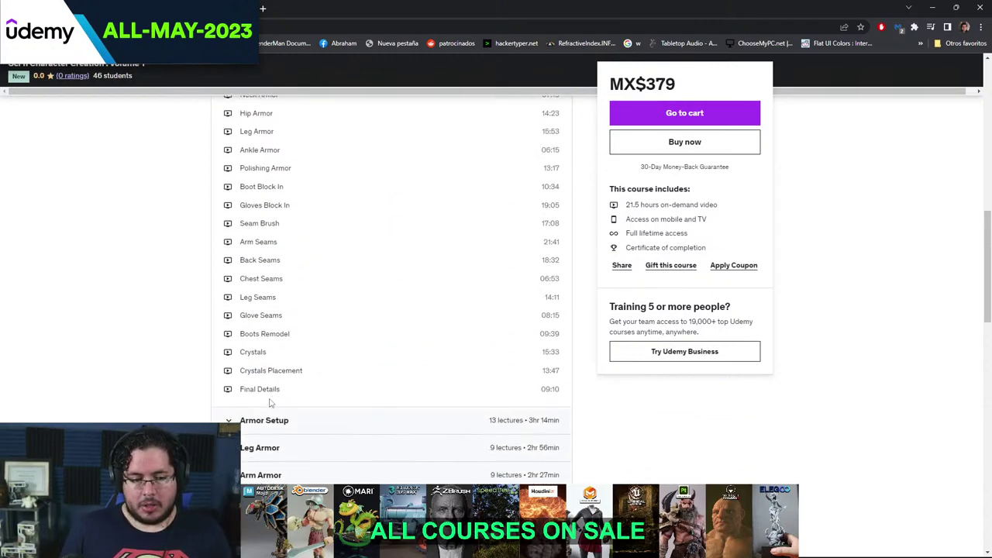
scroll(291, 395, "up", 1)
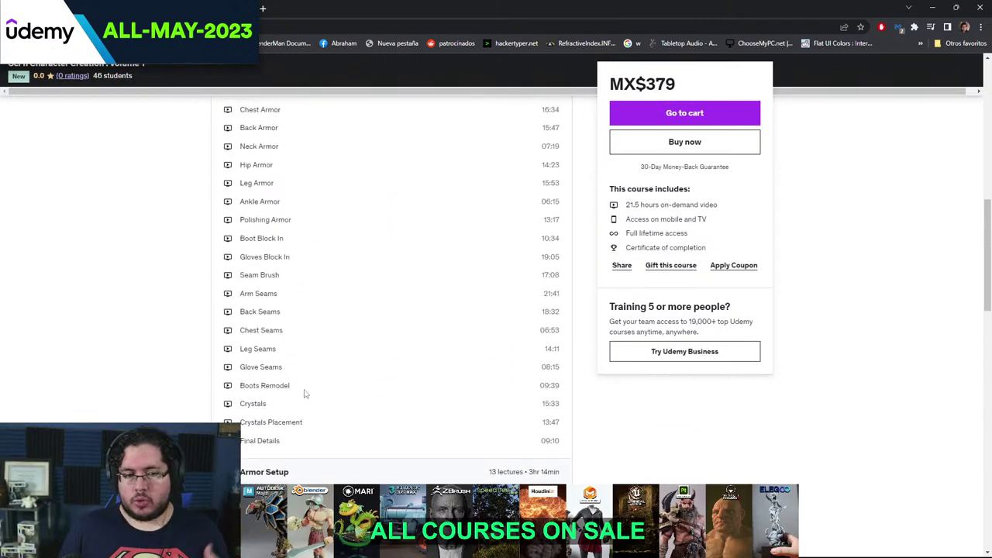
scroll(302, 386, "up", 1)
scroll(301, 376, "down", 4)
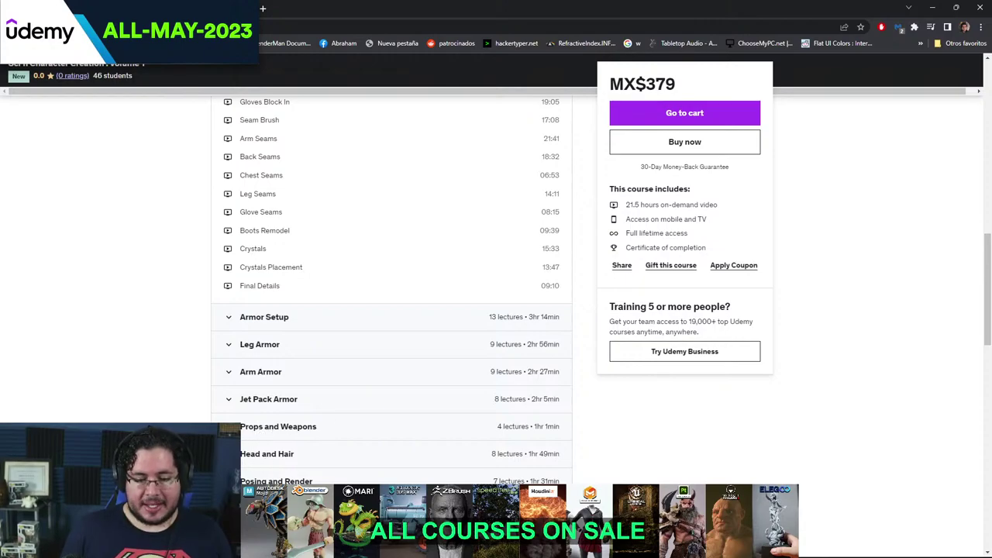
- Expand the Head and Hair section, then review its lectures, the course description and the instructor details
left_click(460, 457)
scroll(263, 333, "down", 4)
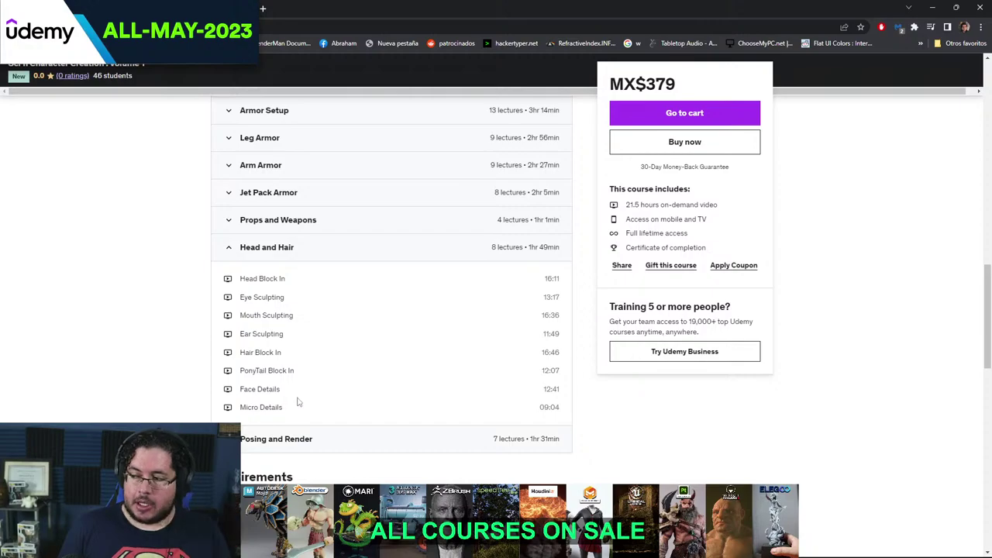
scroll(432, 400, "down", 8)
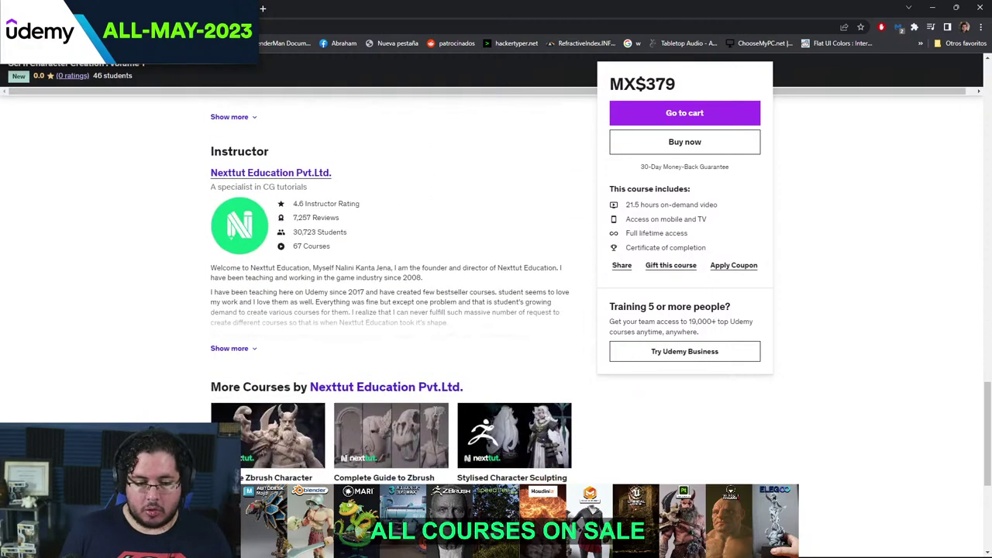
scroll(450, 407, "down", 3)
scroll(449, 407, "up", 4)
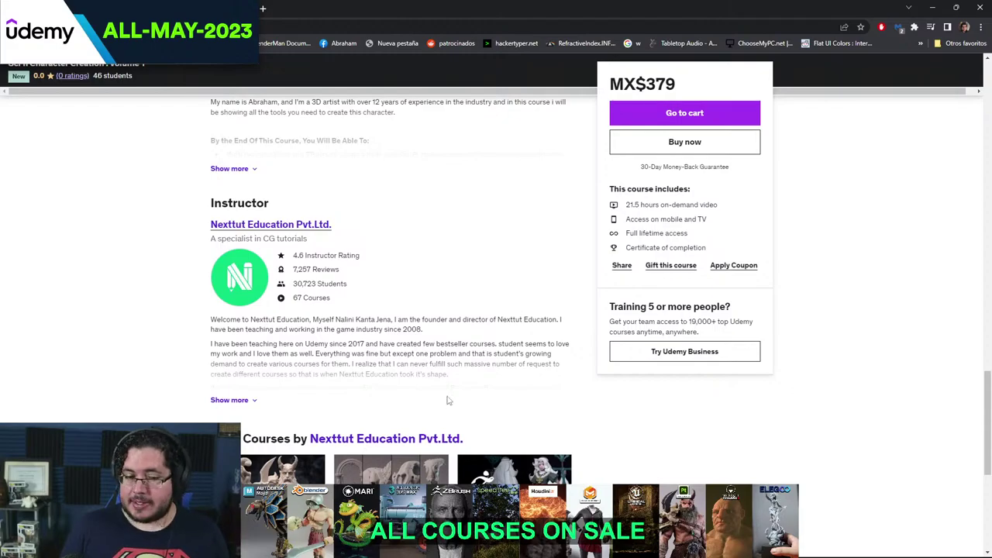
scroll(399, 348, "up", 3)
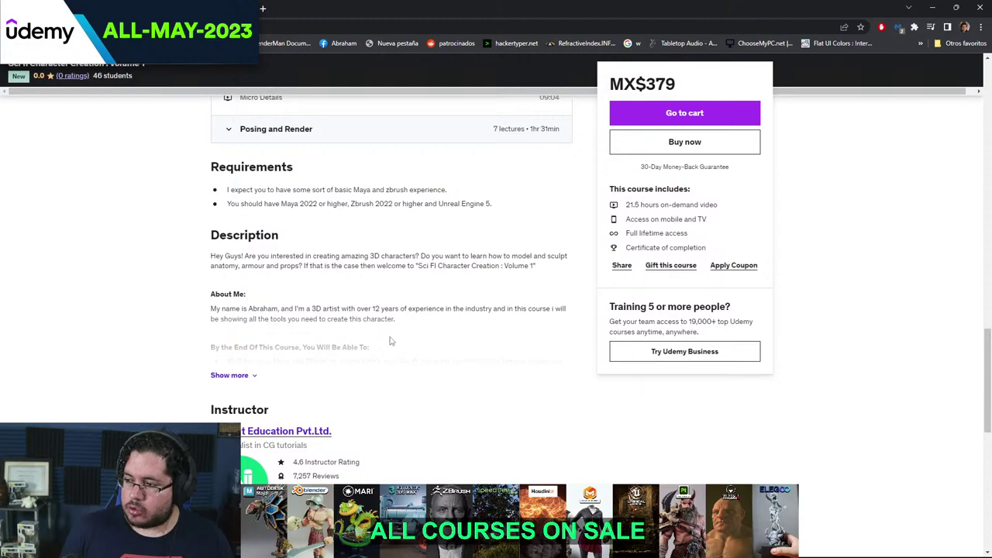
scroll(371, 333, "up", 10)
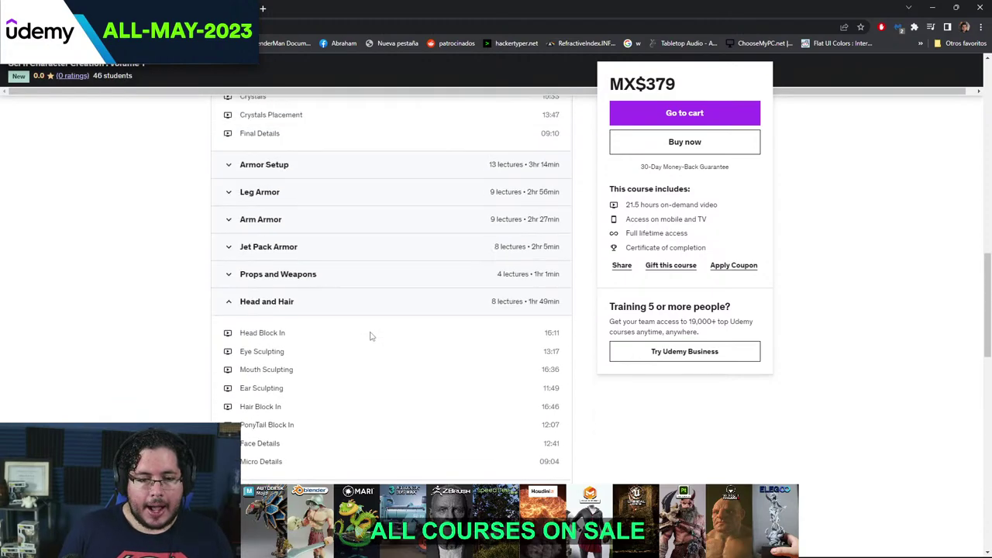
scroll(370, 324, "up", 12)
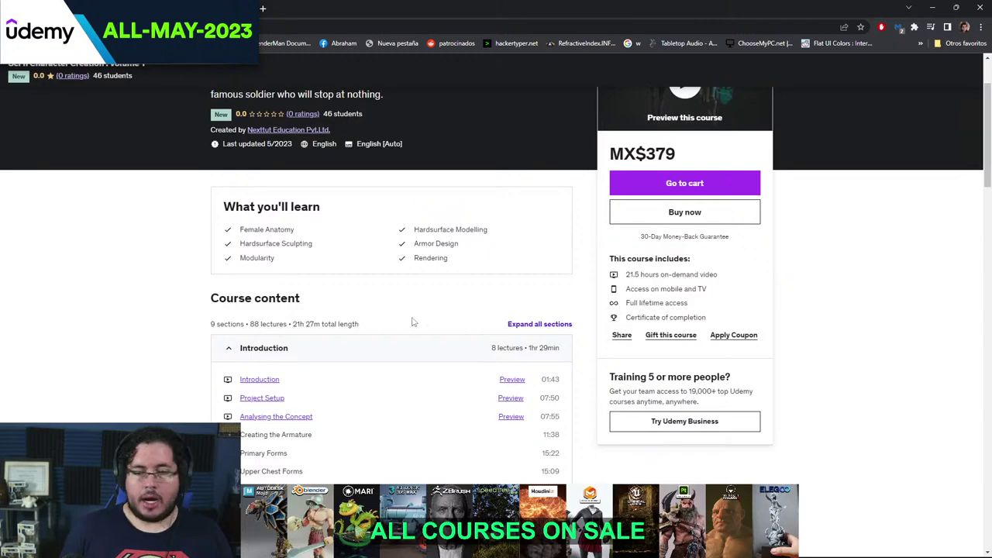
scroll(413, 322, "up", 3)
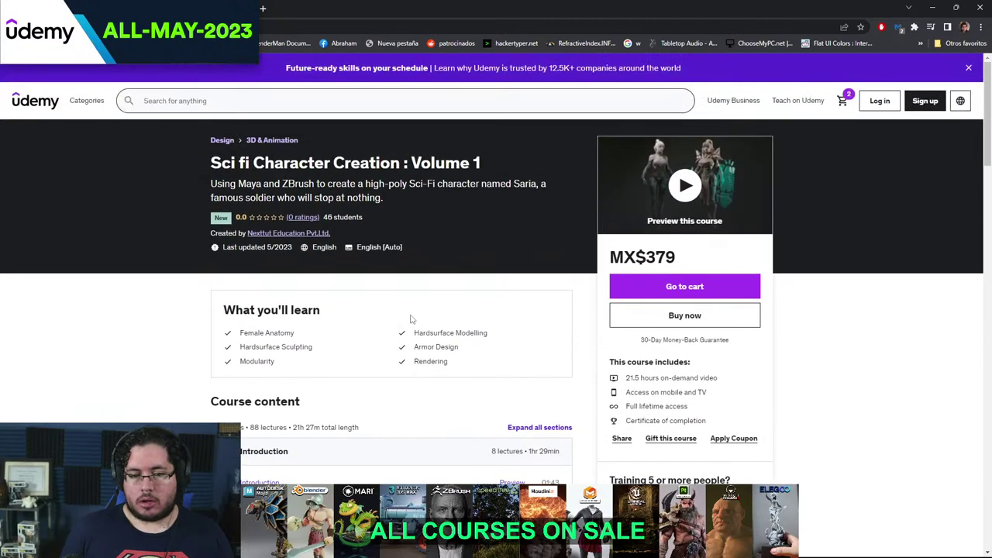
- Return to Maya and examine the wing segments beside the character from several angles, finishing in the front view
left_click(931, 7)
left_click(218, 330)
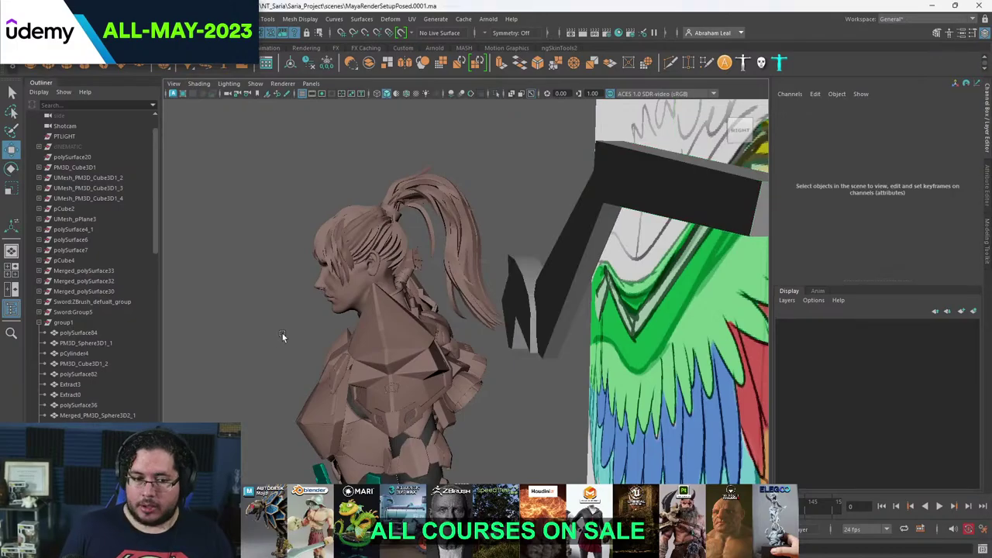
left_click_drag(282, 333, 465, 328, "alt")
middle_click_drag(466, 328, 421, 318, "alt")
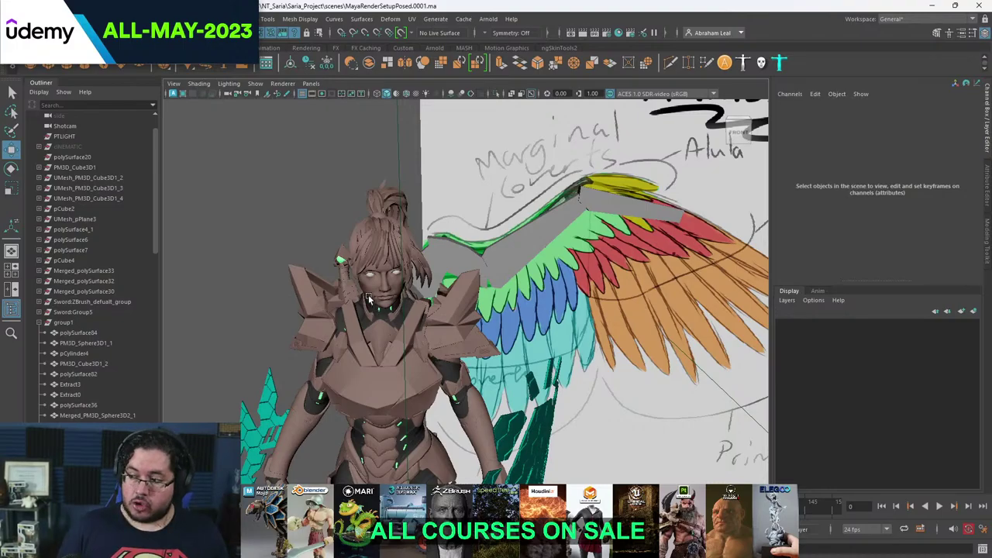
left_click_drag(499, 302, 465, 294, "alt")
right_click_drag(465, 294, 529, 375, "alt")
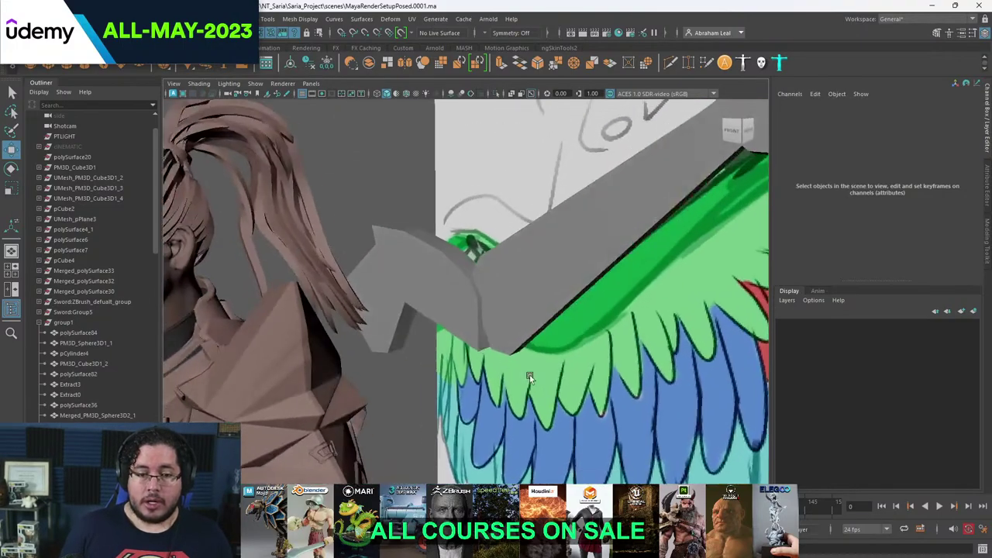
left_click_drag(529, 375, 490, 357, "alt")
scroll(490, 357, "down", 5)
key("ctrl+z")
key("ctrl+z")
key("space")
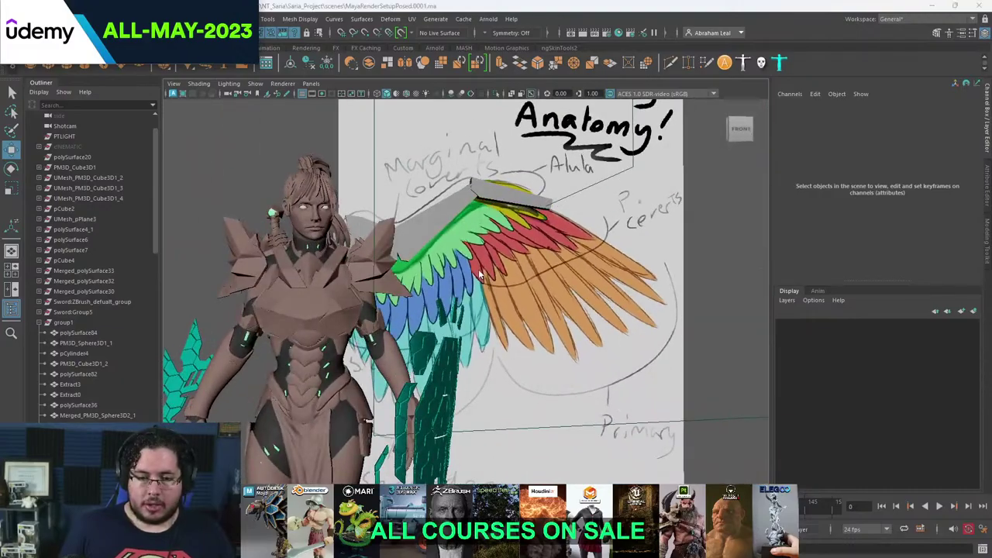
left_click_drag(476, 296, 475, 318)
scroll(475, 316, "down", 6)
scroll(476, 318, "up", 3)
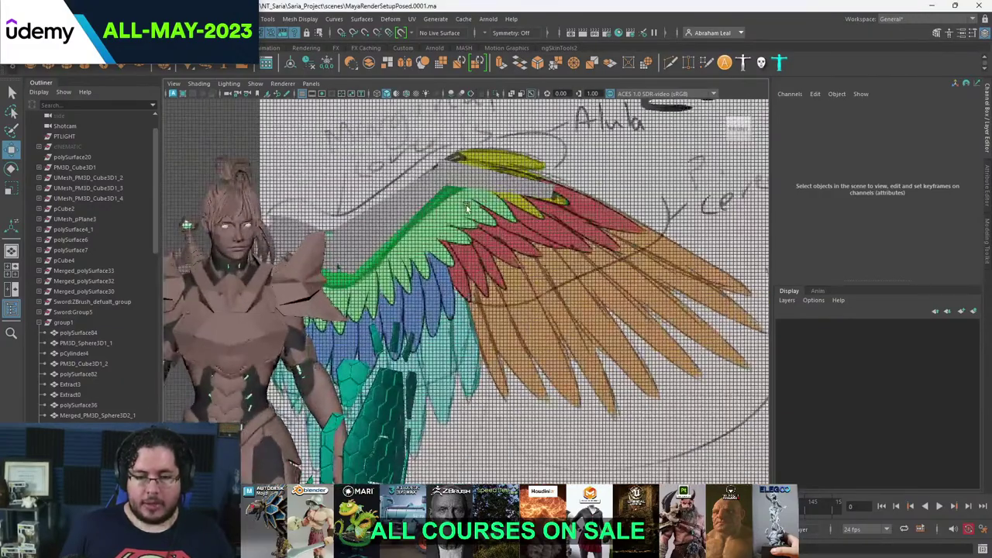
- Switch to Chrome, search Google Images for "mercy wings" and view the Pinterest wings image and the Amazon Mercy figure
key("alt+Tab")
key("alt+Tab")
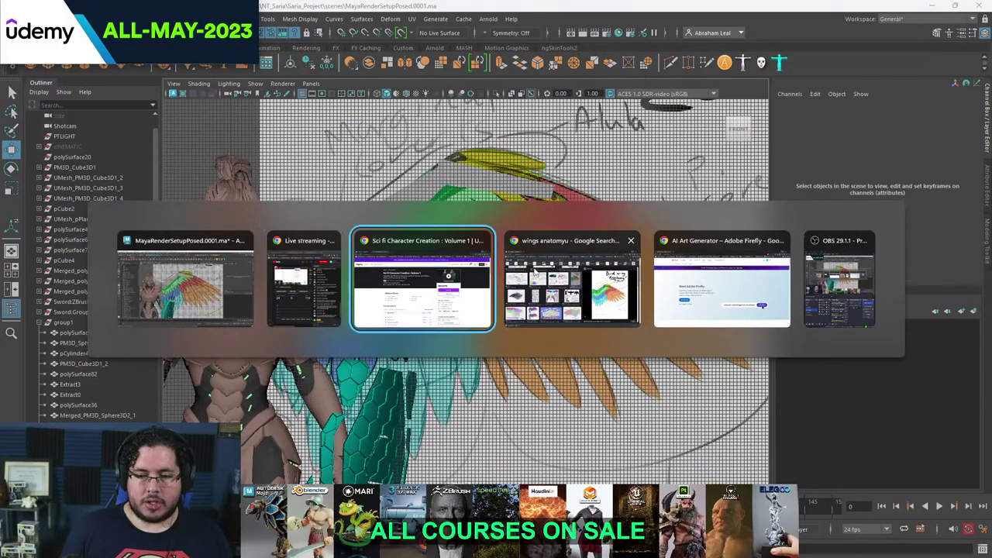
triple_click(120, 67)
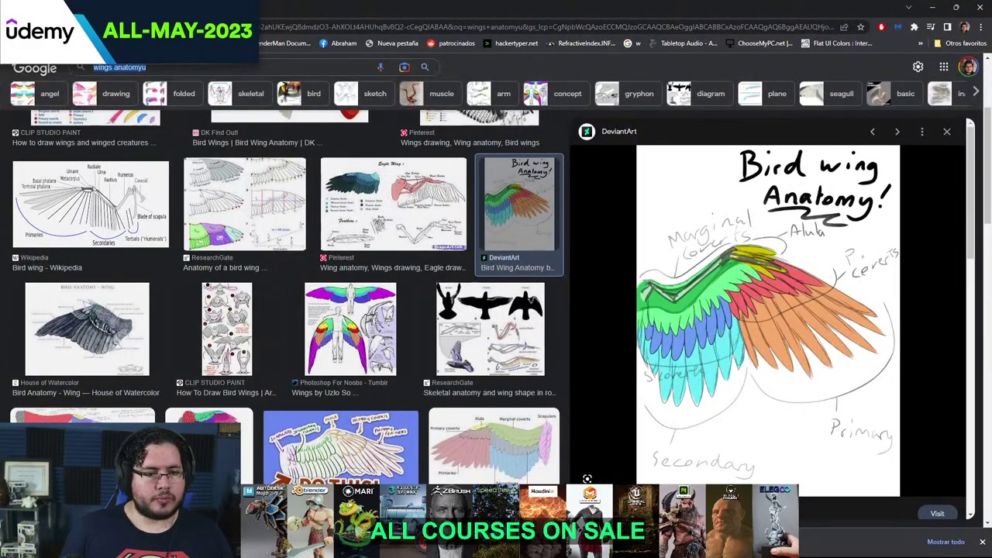
type("mercy wings")
key("Return")
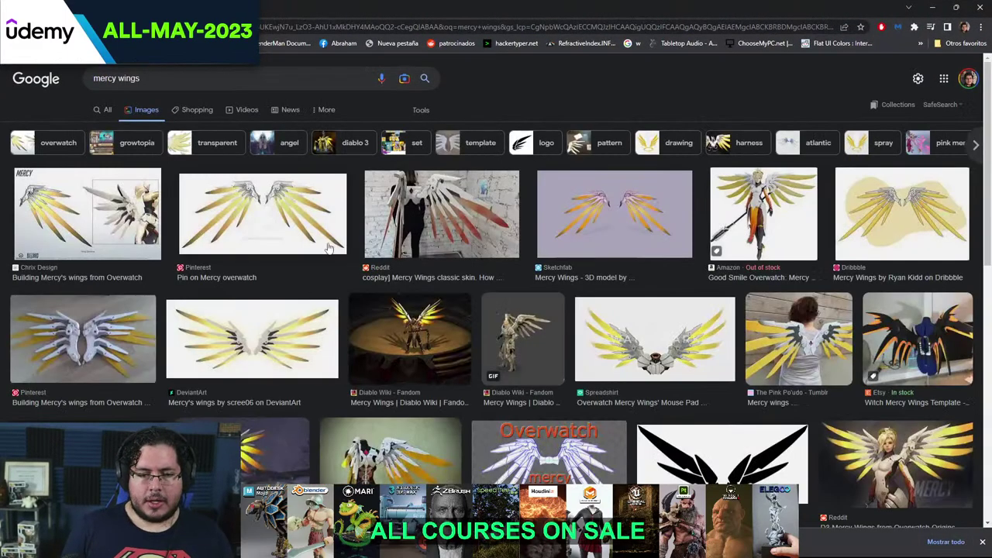
left_click(297, 231)
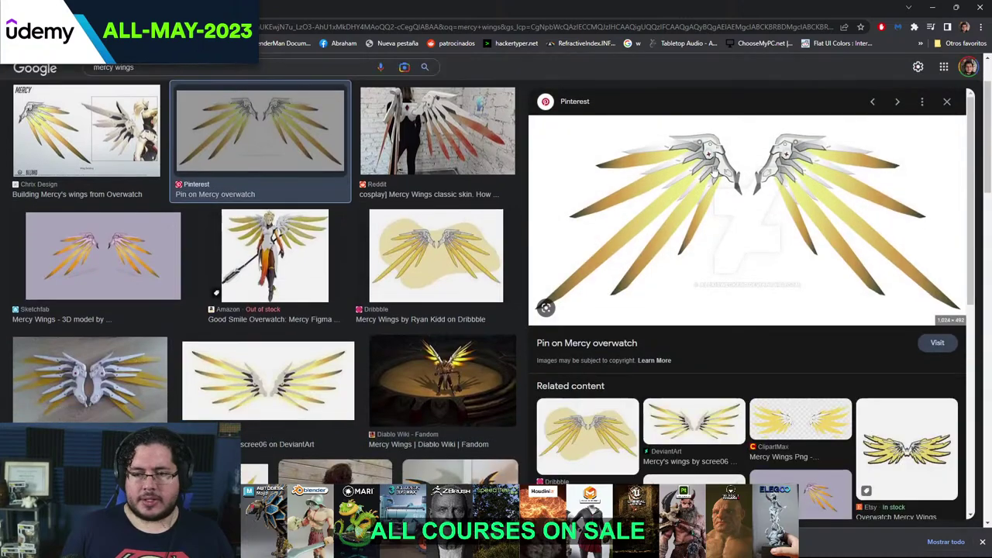
left_click(285, 267)
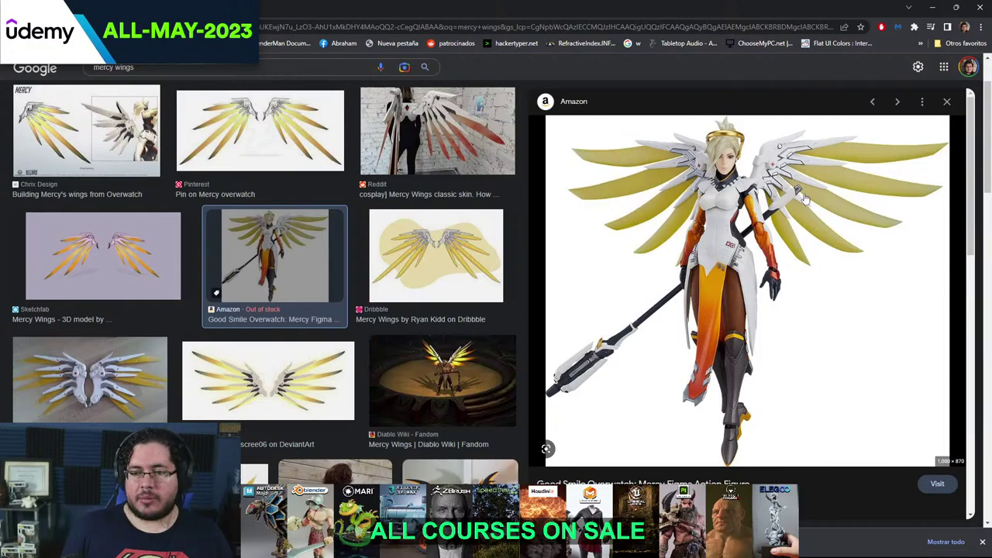
- Return to Maya and draw a four-sided feather with Create Polygon over the outermost orange primary feather in the front view
key("alt+Tab")
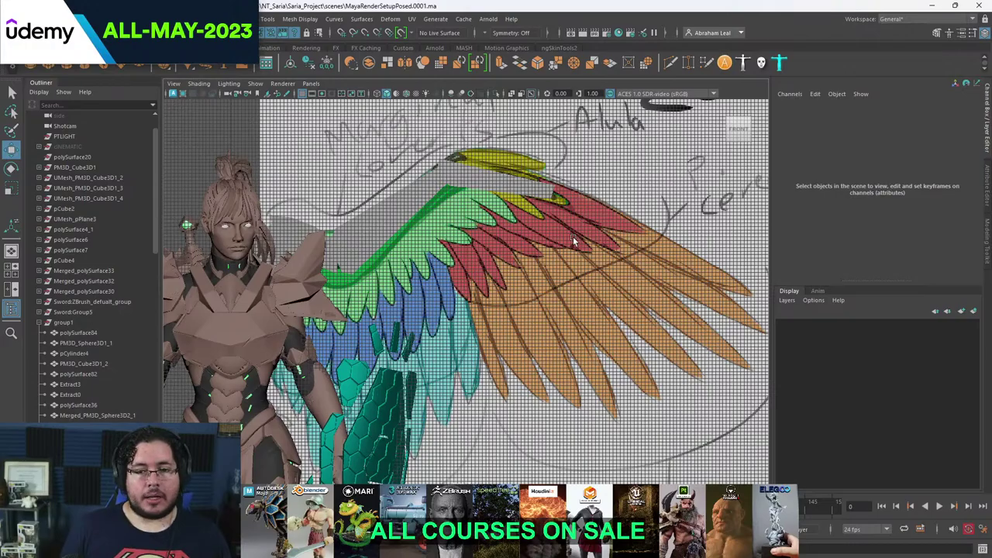
middle_click_drag(573, 239, 525, 194, "alt")
left_click_drag(441, 223, 478, 214, "alt")
scroll(484, 220, "down", 4)
scroll(483, 220, "up", 3)
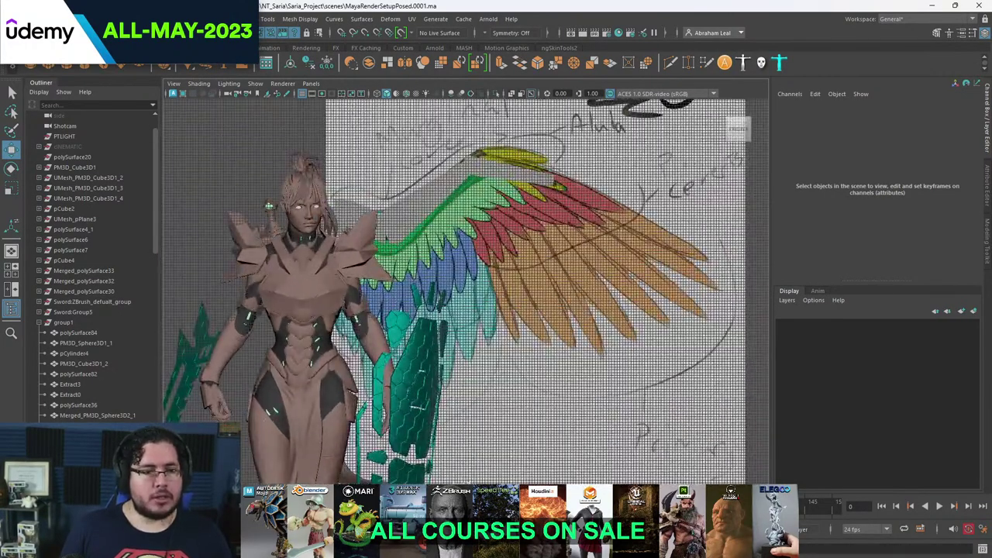
left_click(64, 19)
mouse_move(267, 19)
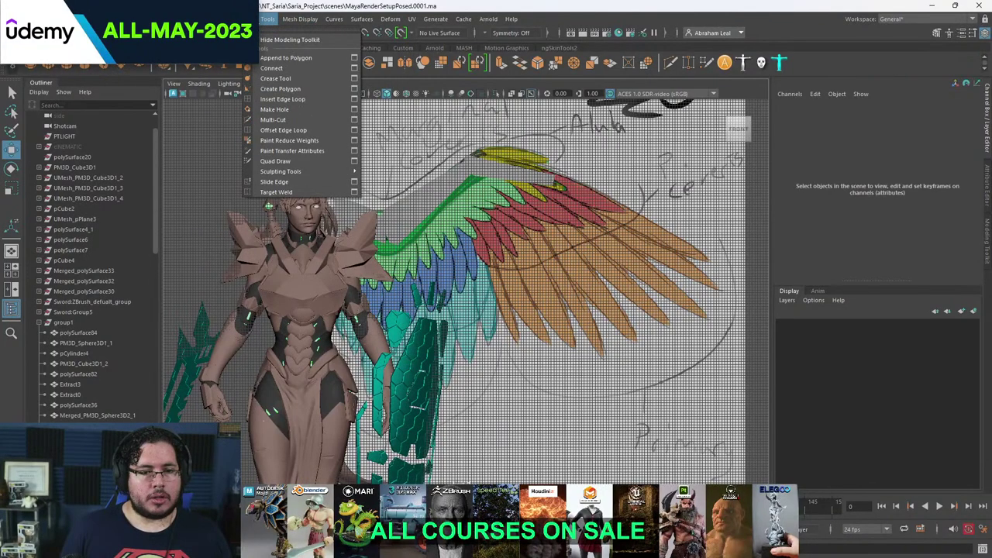
left_click(284, 89)
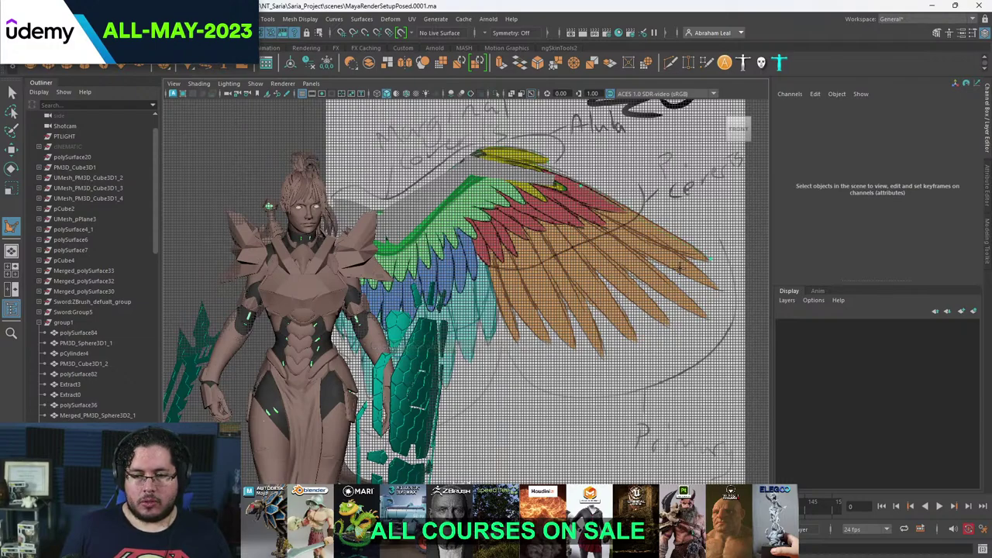
left_click(710, 258)
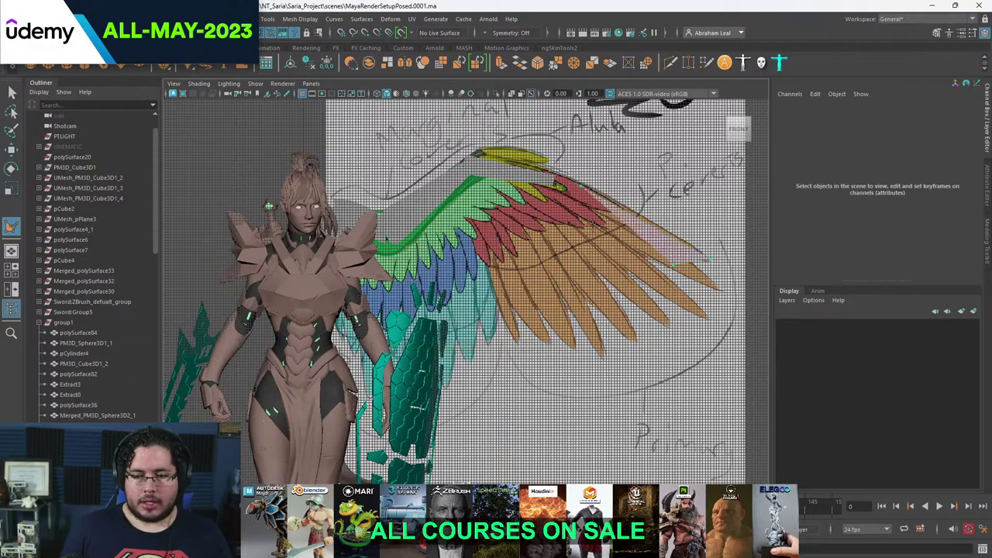
left_click(564, 208)
key("w")
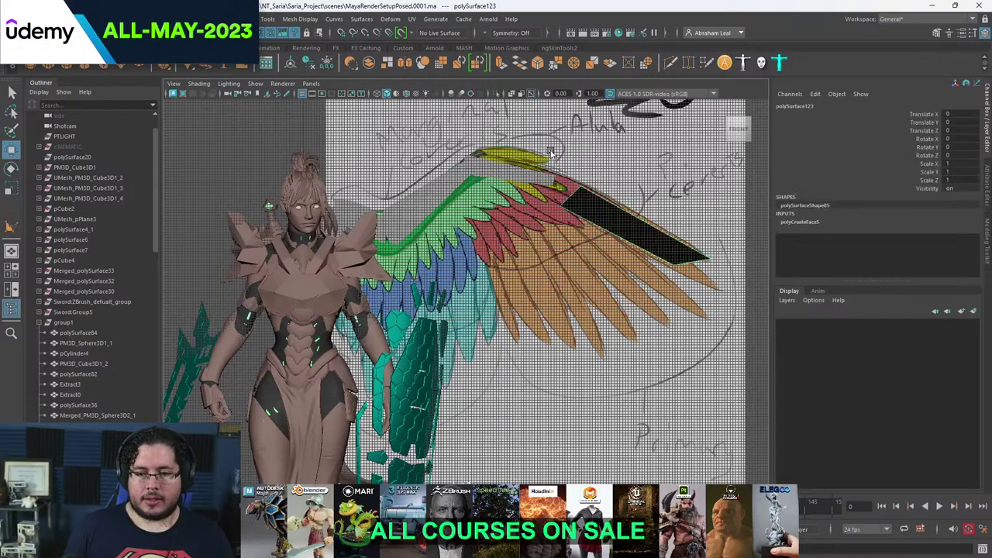
- Reverse the normals of the new feather polygon
left_click(268, 18)
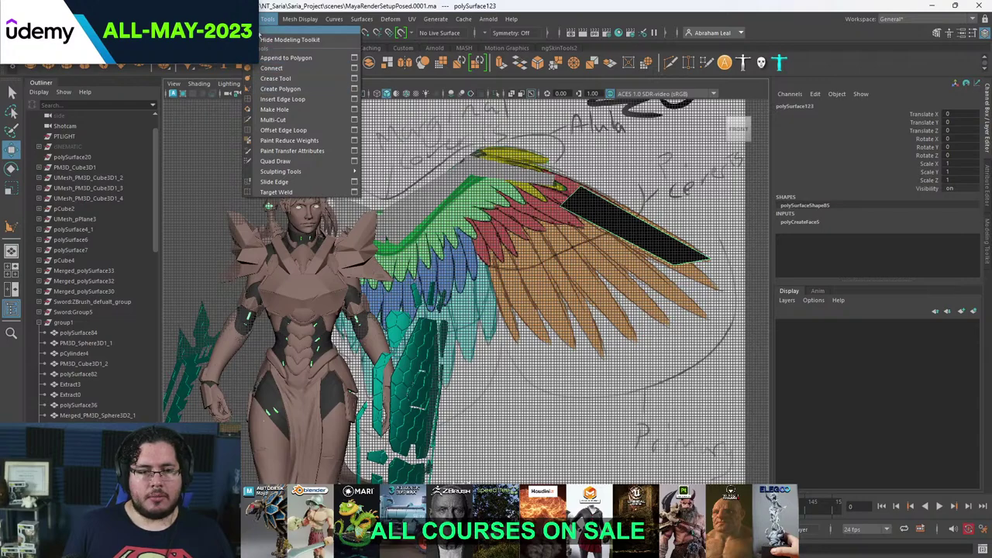
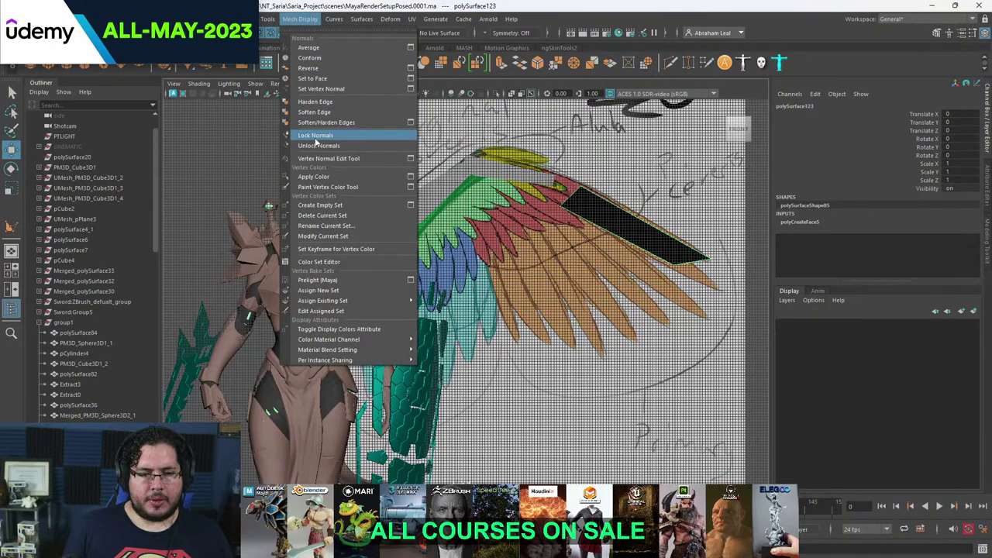
left_click(324, 71)
scroll(472, 188, "up", 5)
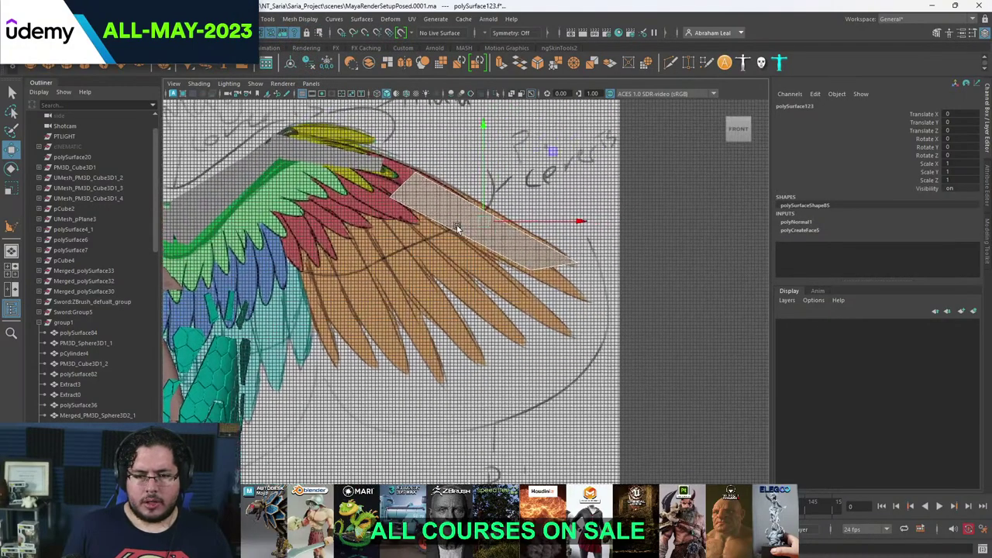
- Move the feather polygon's long lower edge up and inward to slim it, and return to object mode
key("F10")
left_click(464, 214)
left_click_drag(458, 211, 468, 200)
right_click_drag(472, 190, 485, 185)
scroll(484, 185, "down", 3)
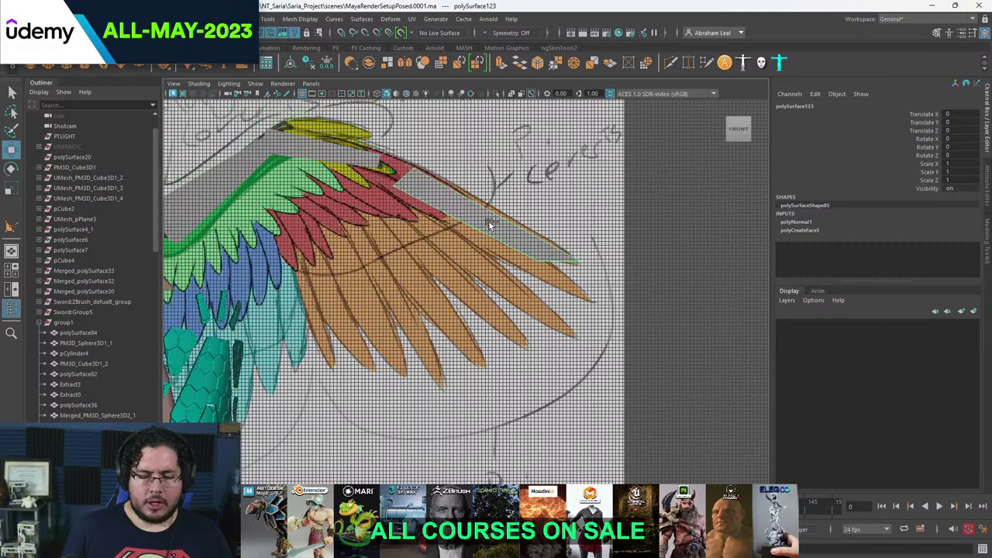
- Duplicate the outermost feather polygon, center the copy's pivot, and move it down and inward over the next orange primary feathers
key("ctrl+d")
left_click(291, 63)
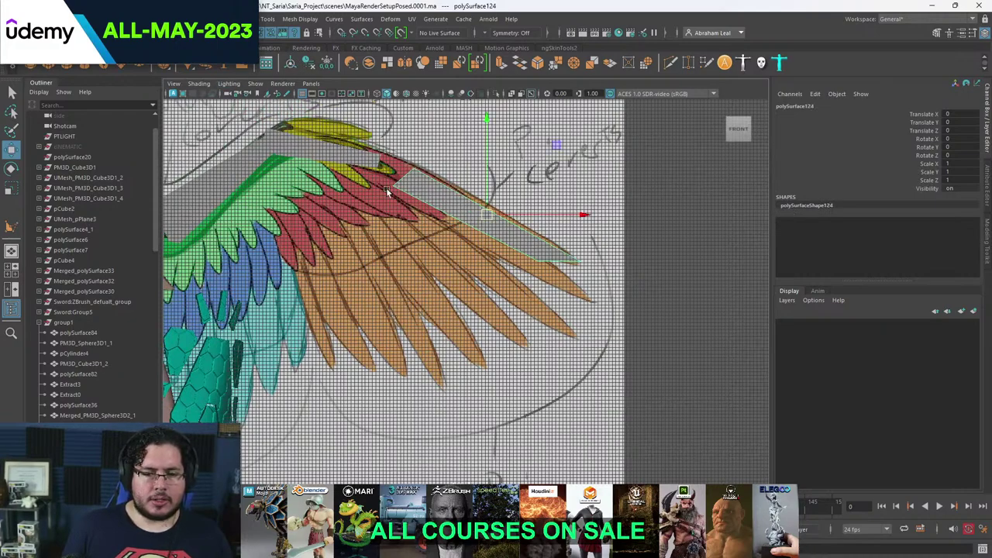
left_click_drag(487, 215, 455, 250)
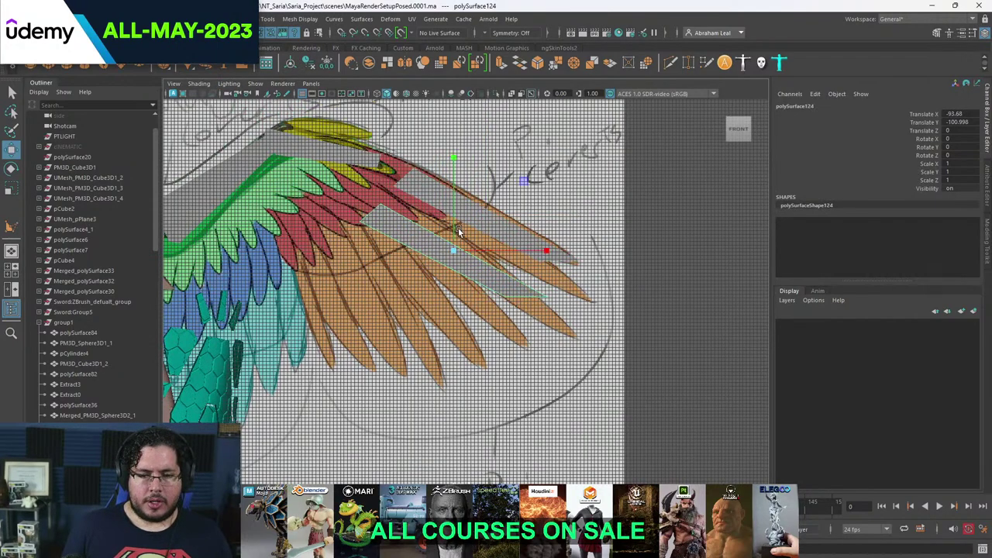
key("r")
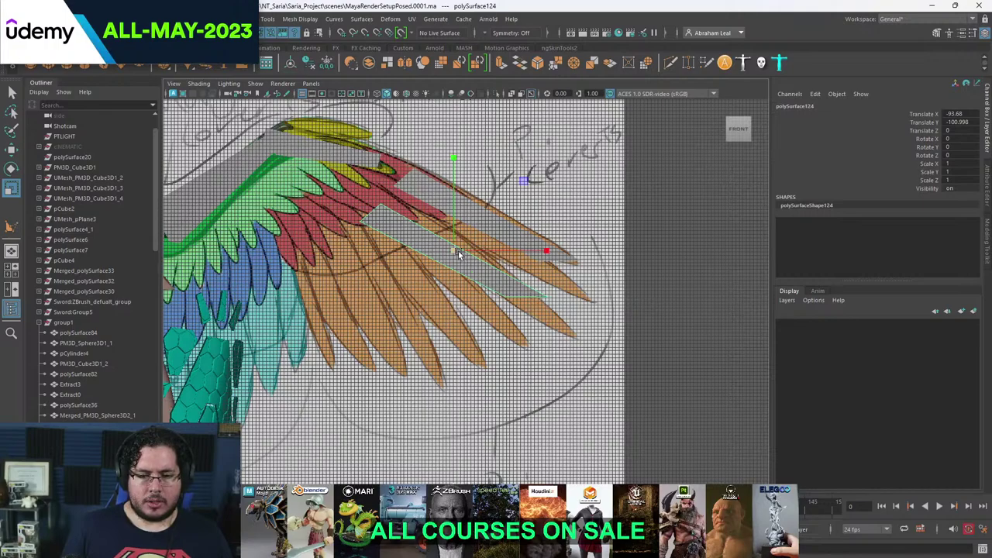
left_click_drag(458, 251, 460, 250)
key("ctrl+z")
- Move the second feather's tip vertices down and outward to the orange feather's tip, and nudge its root vertices up
right_click_drag(503, 275, 482, 273)
left_click_drag(564, 274, 481, 323)
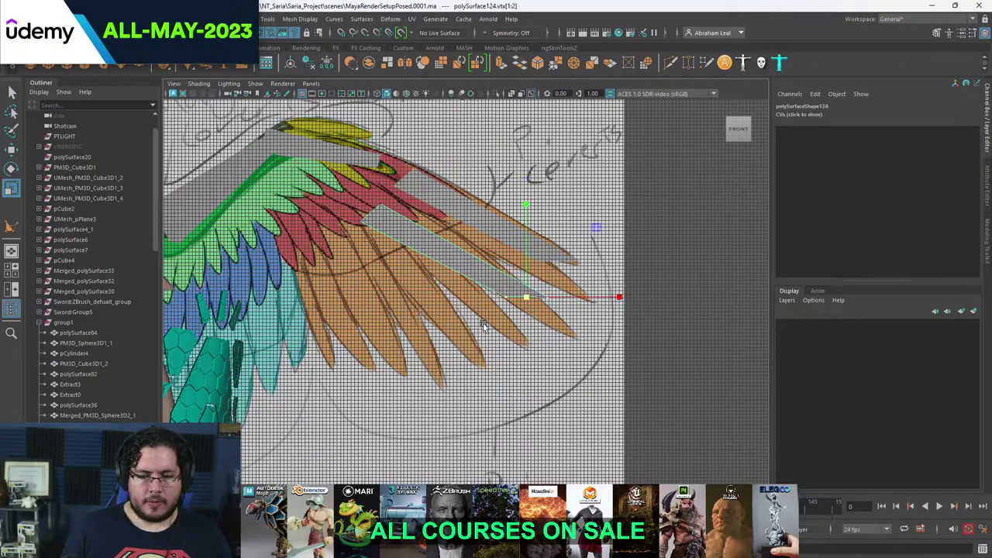
key("w")
left_click_drag(527, 299, 555, 342)
left_click(359, 222)
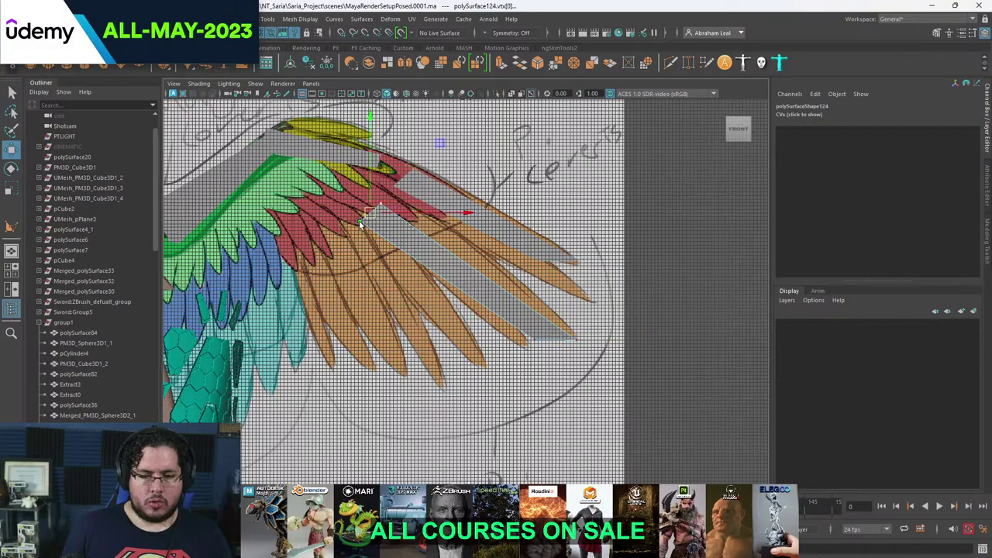
left_click_drag(360, 211, 373, 205)
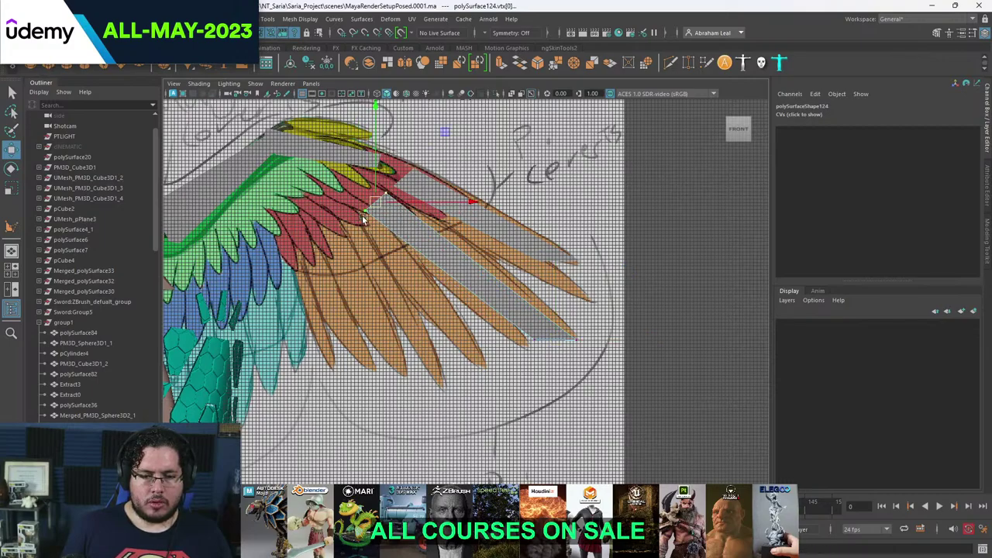
left_click(364, 246)
- Duplicate the second feather polygon and move the copy down and inward toward the middle primary feathers
left_click(460, 198)
middle_click_drag(410, 243, 471, 217, "alt")
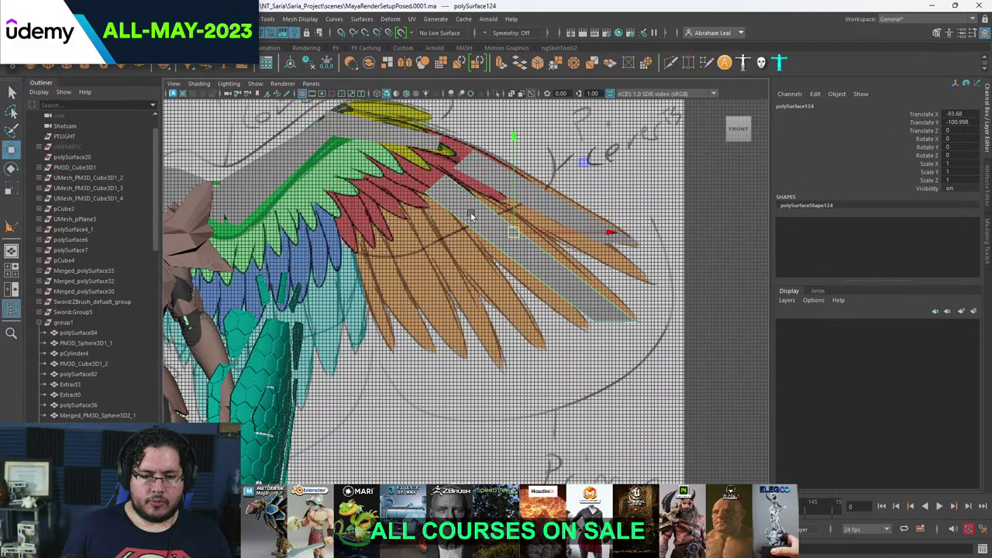
left_click_drag(513, 234, 445, 269)
key("e")
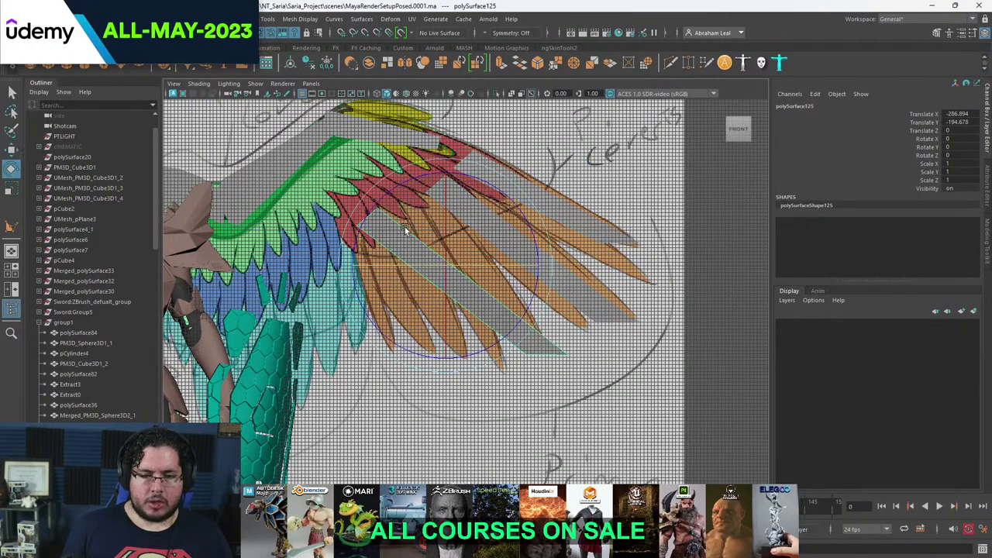
- Steepen the third feather by moving its root vertices outward and up and its tip vertices down and inward
right_click_drag(400, 227, 357, 231)
key("q")
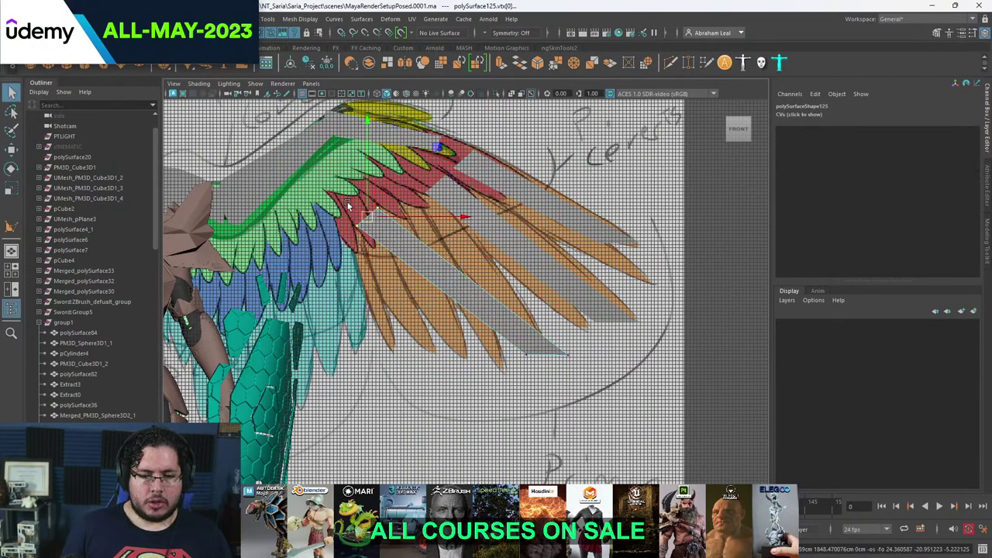
key("w")
left_click_drag(368, 218, 397, 214)
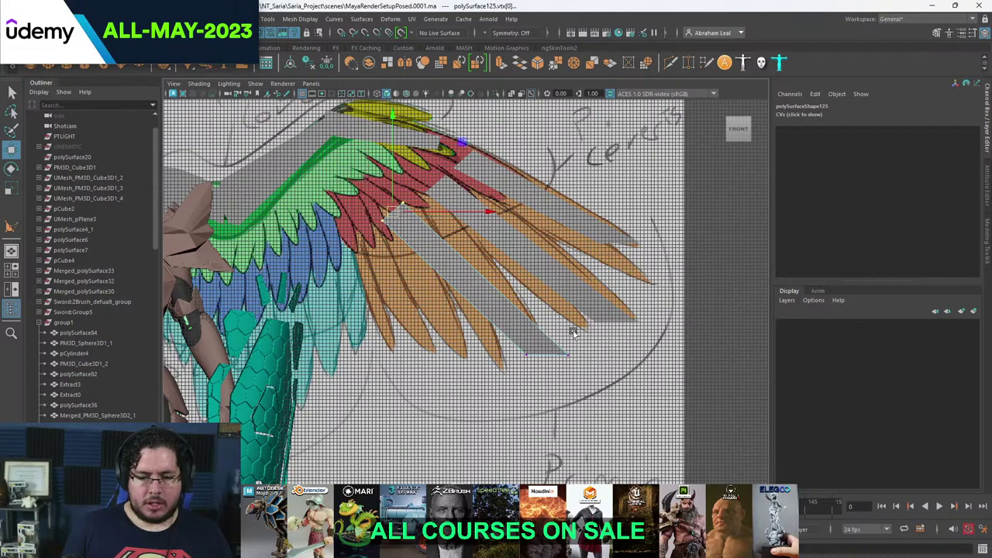
left_click_drag(571, 328, 517, 374)
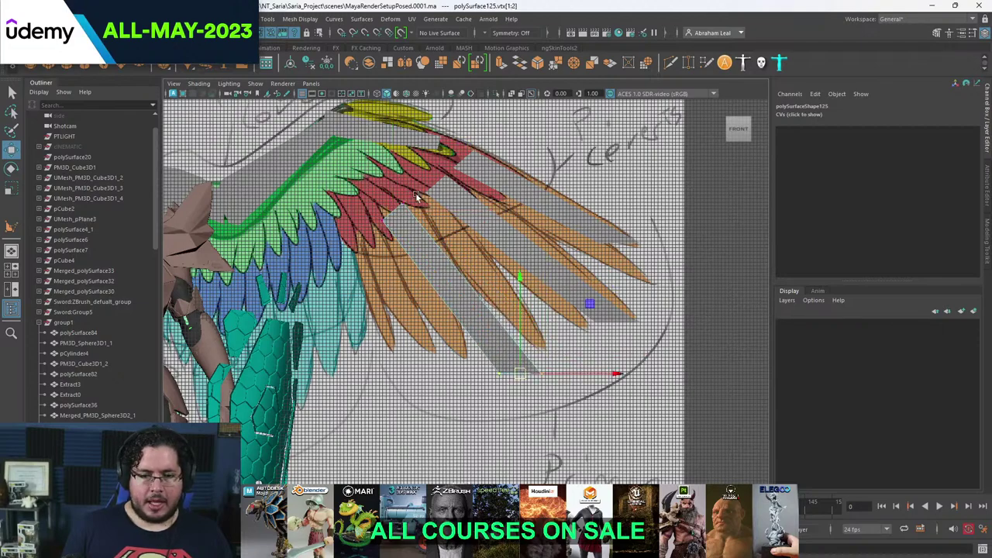
left_click_drag(416, 195, 393, 200)
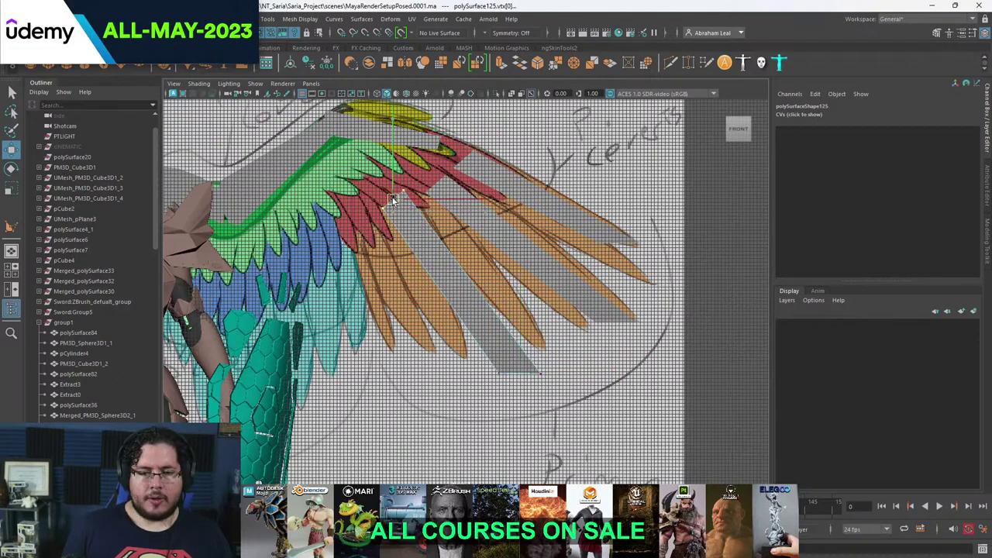
- Duplicate the third feather polygon and place the copy inward over the innermost orange primary feathers
left_click(393, 220)
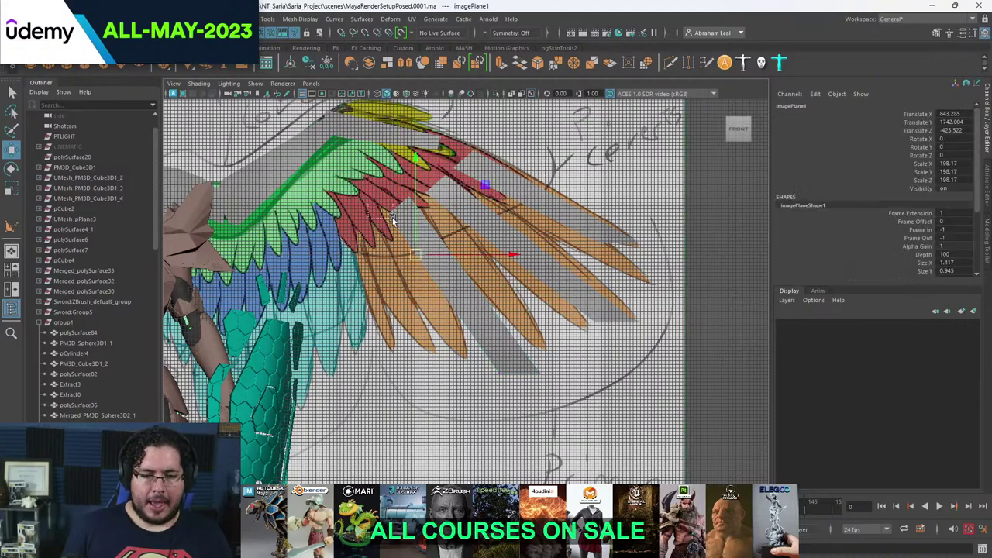
left_click(394, 220)
left_click_drag(439, 266, 372, 274)
- Reshape the innermost feather by lowering its root corners to the red coverts' lower edge and pulling its tip corners inward
right_click_drag(350, 235, 319, 234)
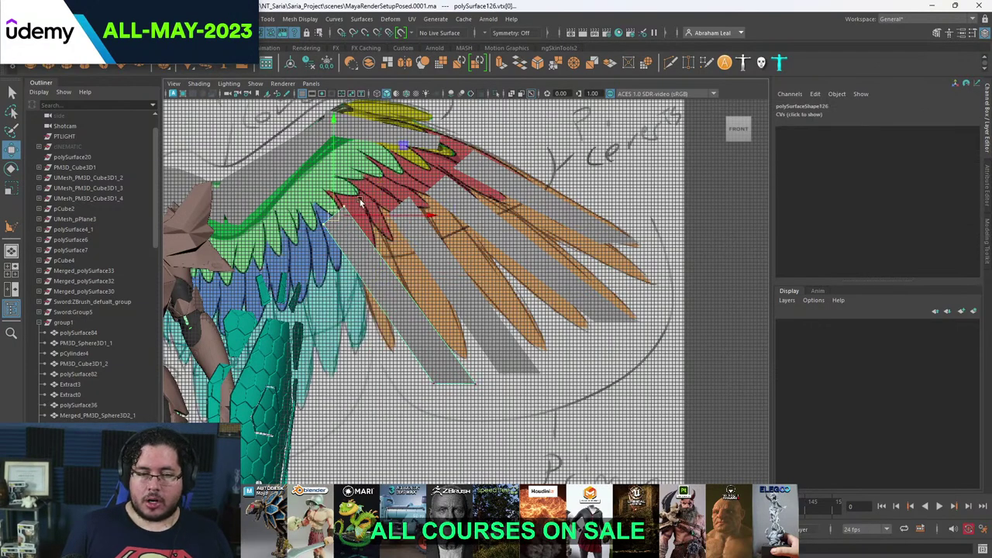
left_click(343, 206)
left_click_drag(343, 206, 366, 225)
left_click(339, 227)
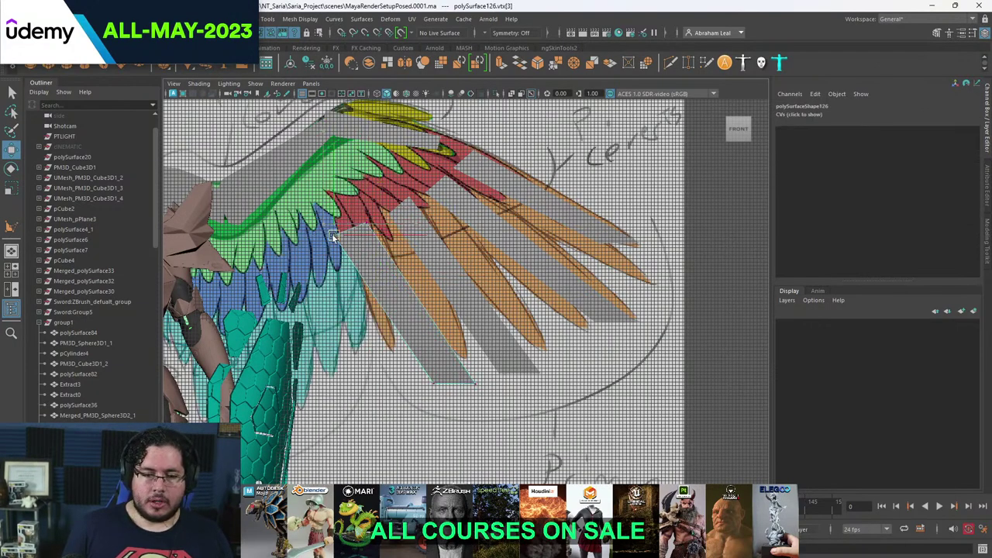
left_click(434, 383)
left_click_drag(434, 382, 403, 351)
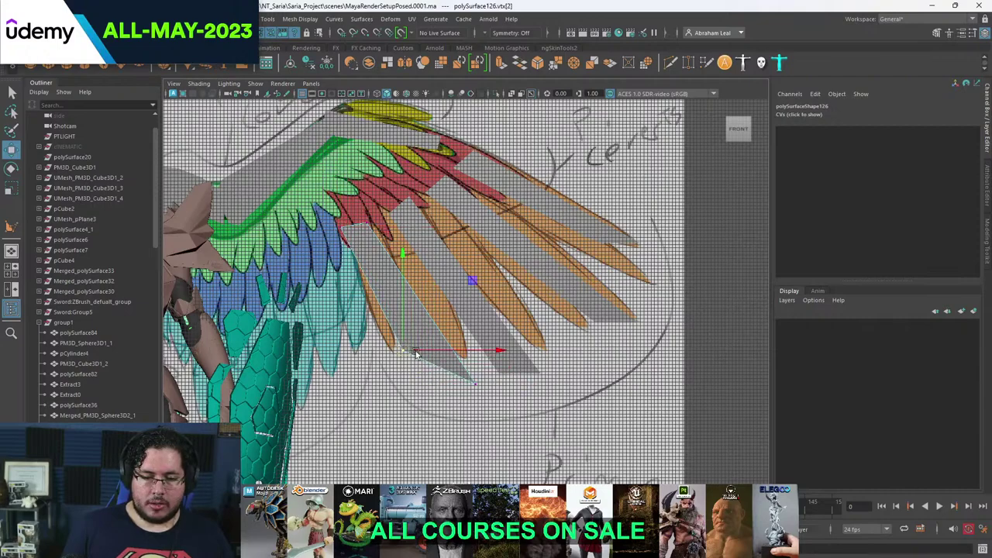
left_click(460, 385)
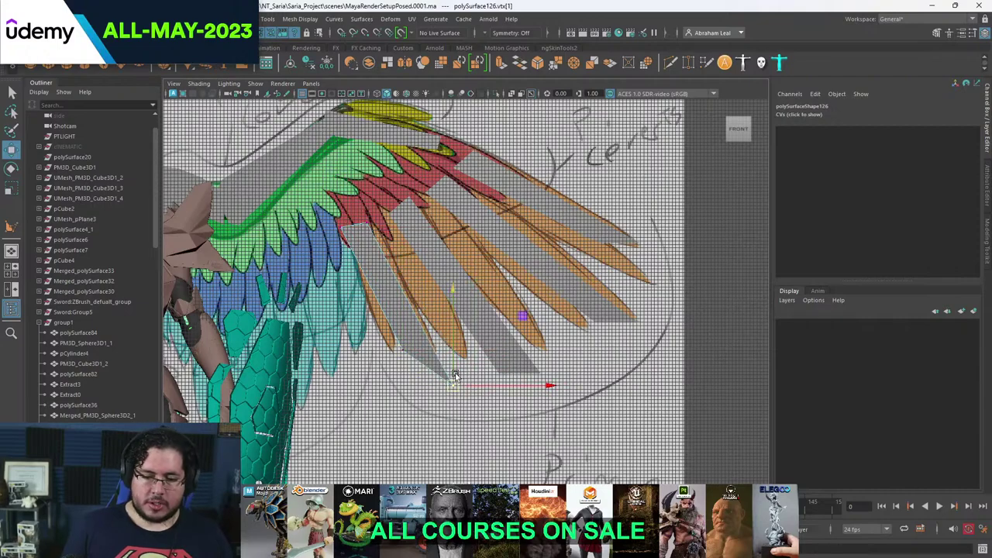
- Nudge the root vertices of the third feather polygon against the red coverts
left_click(412, 239)
right_click_drag(404, 215, 367, 203)
left_click_drag(378, 189, 418, 223)
mouse_move(401, 205)
left_mouse_down()
mouse_move(386, 222)
mouse_move(412, 195)
left_mouse_up()
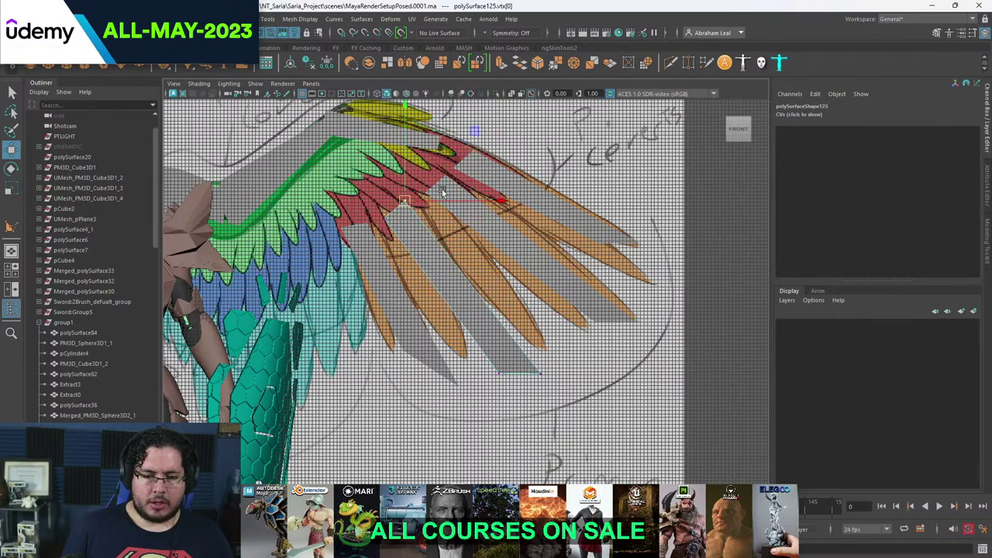
- Move the second feather's two root vertices up and inward toward the end of the wing arm
left_click(443, 193)
right_click_drag(446, 190, 410, 184)
mouse_move(431, 153)
left_mouse_down()
mouse_move(456, 187)
mouse_move(430, 168)
left_mouse_up()
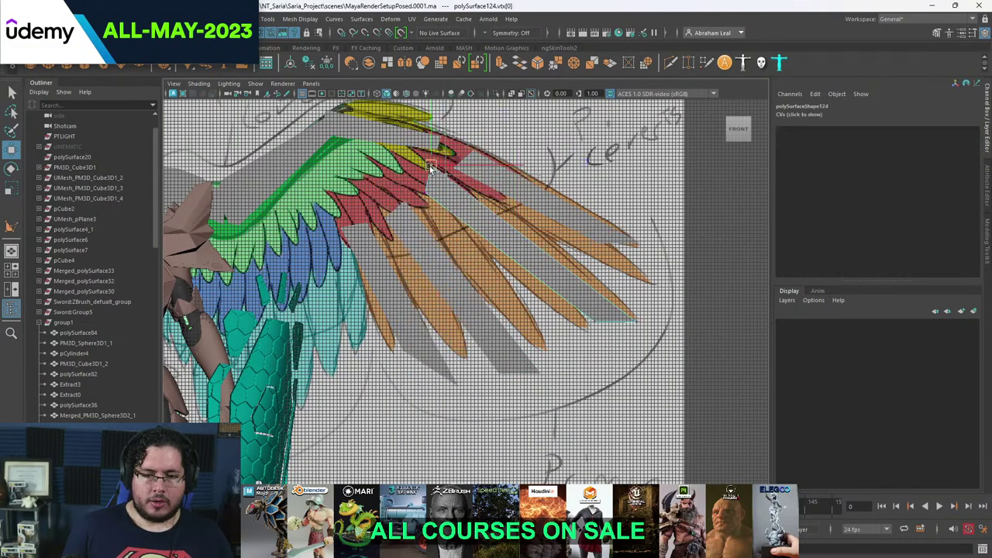
left_click(416, 190)
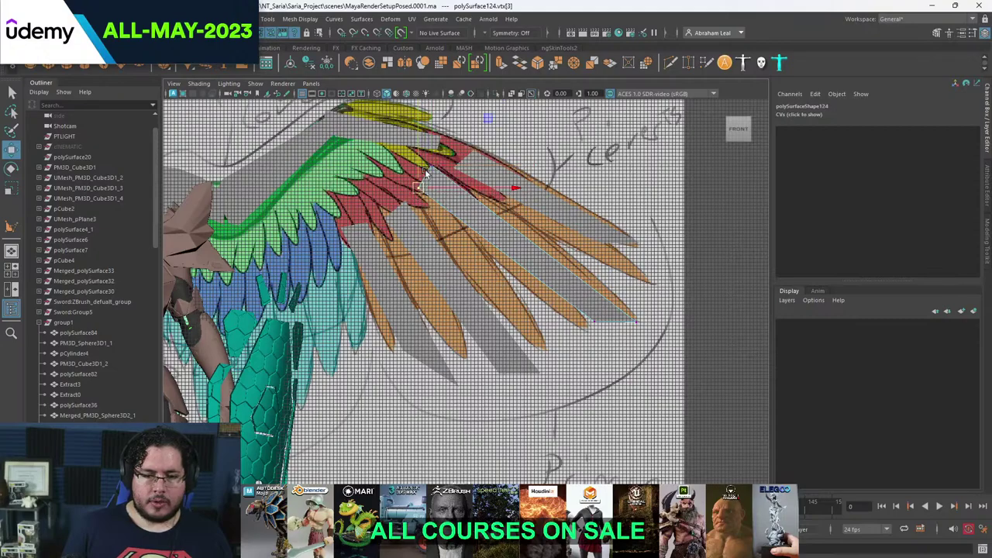
left_click(465, 161)
right_click_drag(432, 171, 391, 170)
left_click_drag(445, 153, 412, 199)
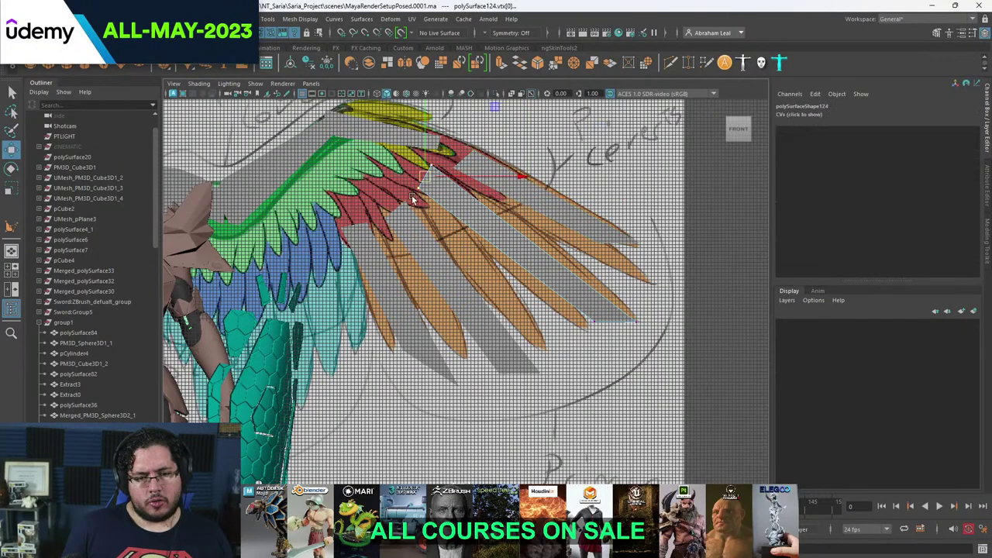
- Scale the innermost feather's root vertices vertically to level its top edge, and return to object mode
scroll(223, 303, "down", 2)
middle_click_drag(223, 303, 441, 303, "alt")
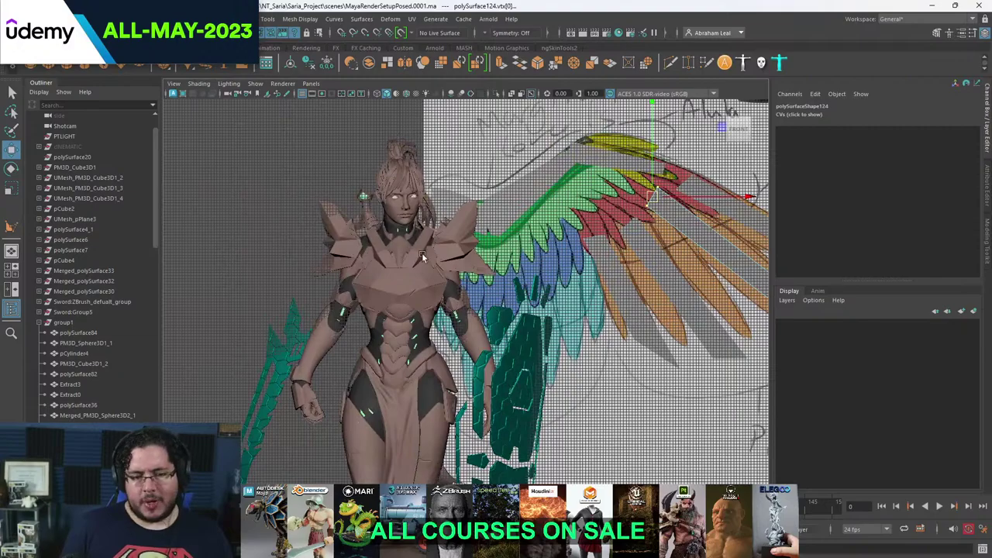
scroll(423, 257, "up", 5)
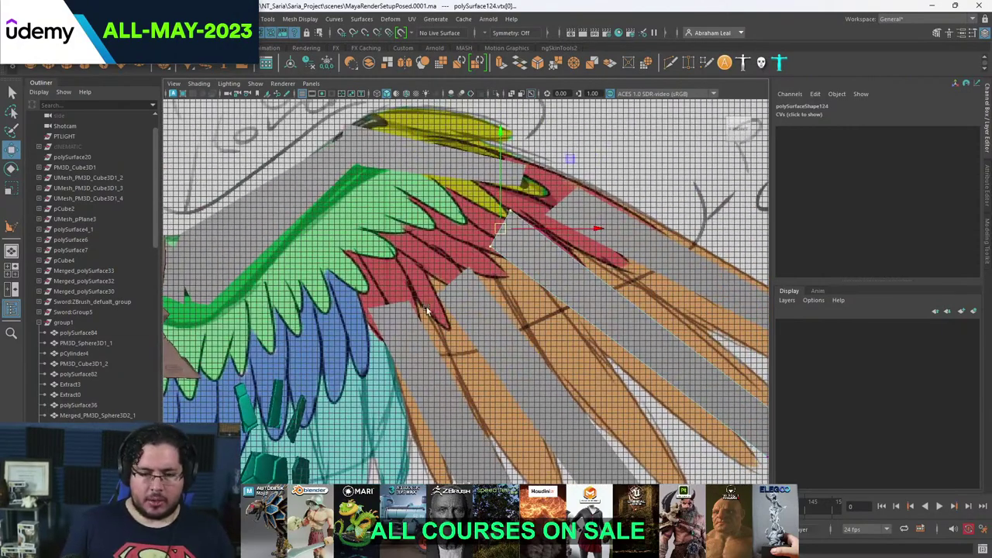
middle_click_drag(427, 310, 420, 296, "alt")
left_click(418, 298)
left_click(407, 310)
right_click_drag(403, 301, 345, 285)
left_click_drag(339, 270, 435, 314)
key("r")
left_click_drag(378, 198, 404, 367)
right_click_drag(414, 265, 444, 241)
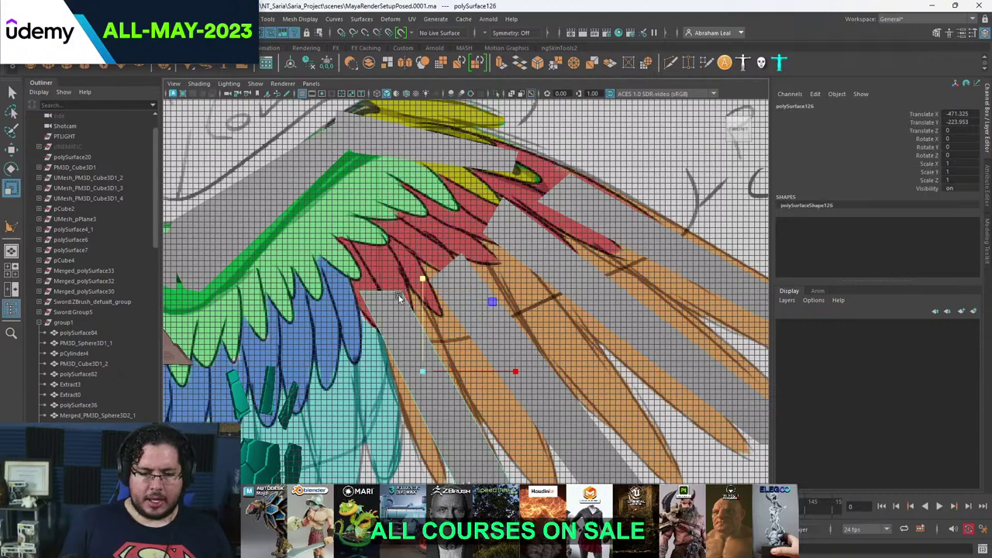
- Move the innermost feather's outer root vertex slightly outward to widen its top edge
left_click(391, 263)
key("w")
left_click(403, 298)
right_click_drag(403, 299, 365, 287)
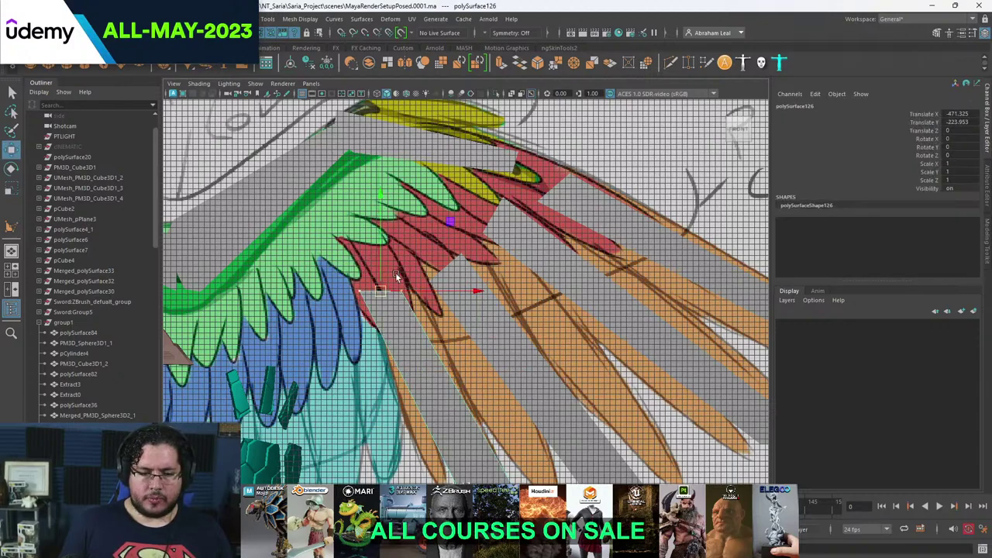
left_click(399, 290)
left_click_drag(400, 291, 407, 291)
- Raise the third feather's upper root vertex into a point between the red coverts and adjust its lower root vertex
left_click(457, 271)
right_click_drag(457, 271, 415, 259)
left_click(464, 253)
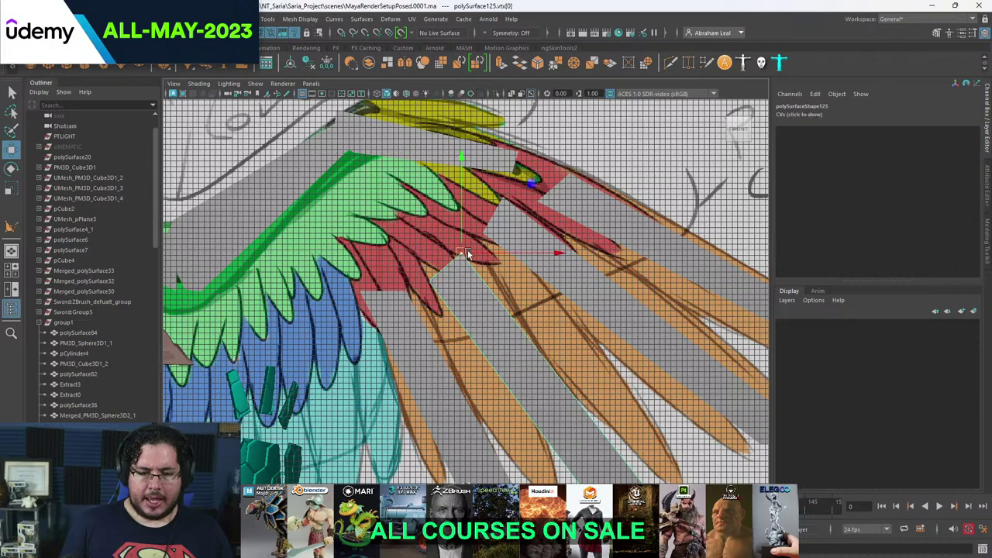
left_click_drag(462, 256, 452, 230)
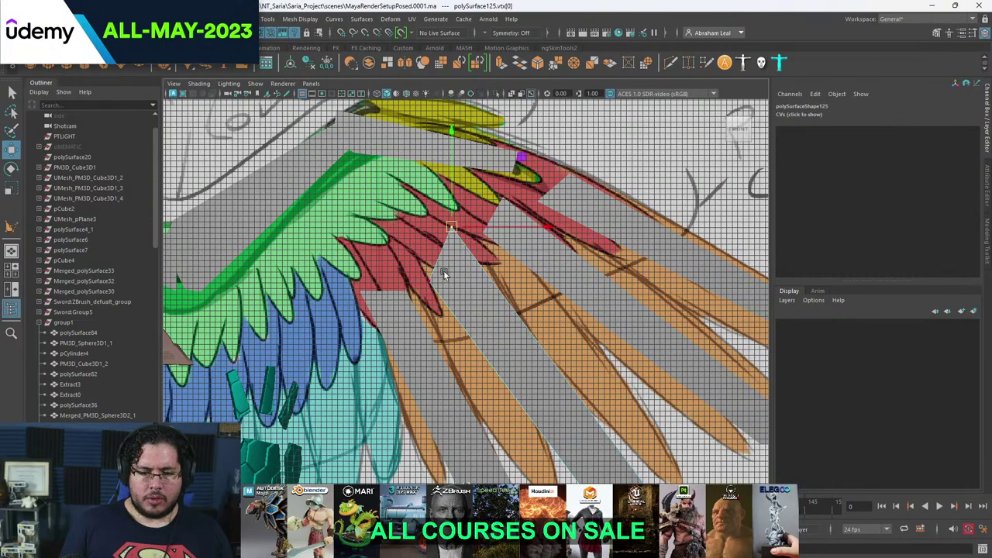
left_click(425, 285)
left_click_drag(425, 287, 428, 282)
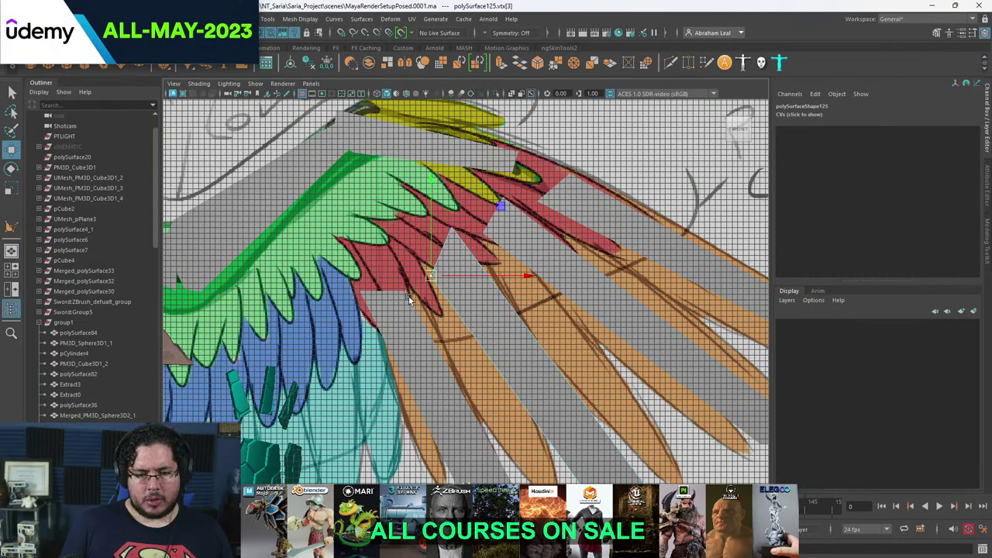
- Move the second feather's lower root vertex up and inward toward the third feather's point, and fine-tune its upper root vertex
left_click(507, 234)
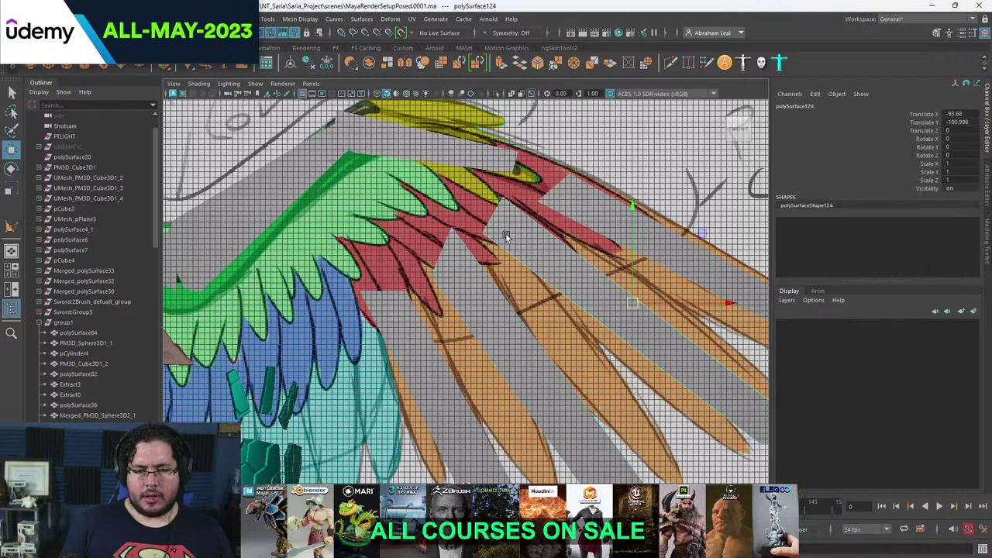
right_click_drag(506, 234, 454, 223)
left_click(483, 235)
left_click_drag(483, 235, 464, 222)
left_click(508, 196)
left_click_drag(508, 196, 502, 202)
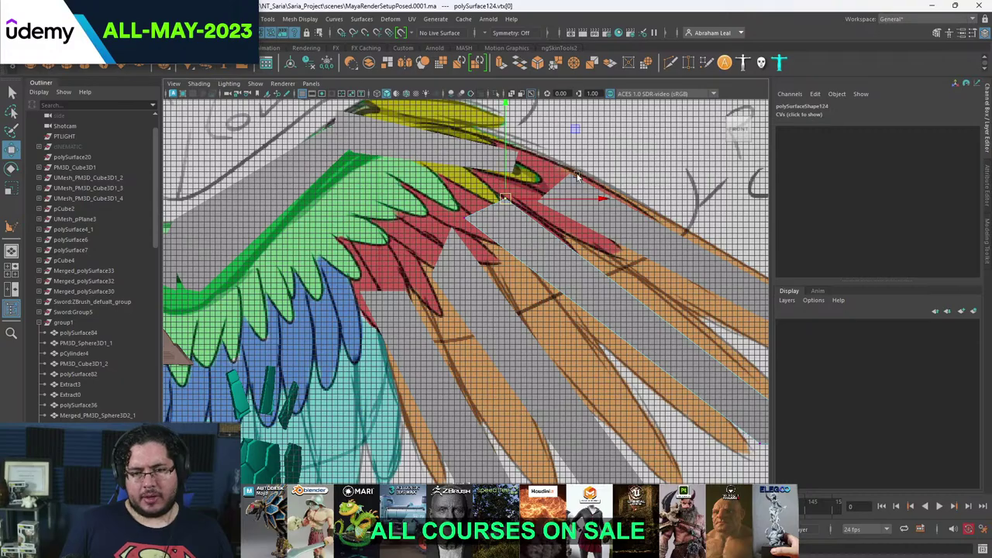
- Try removing the outermost feather polygon from the wing, and restore it
scroll(521, 193, "down", 10)
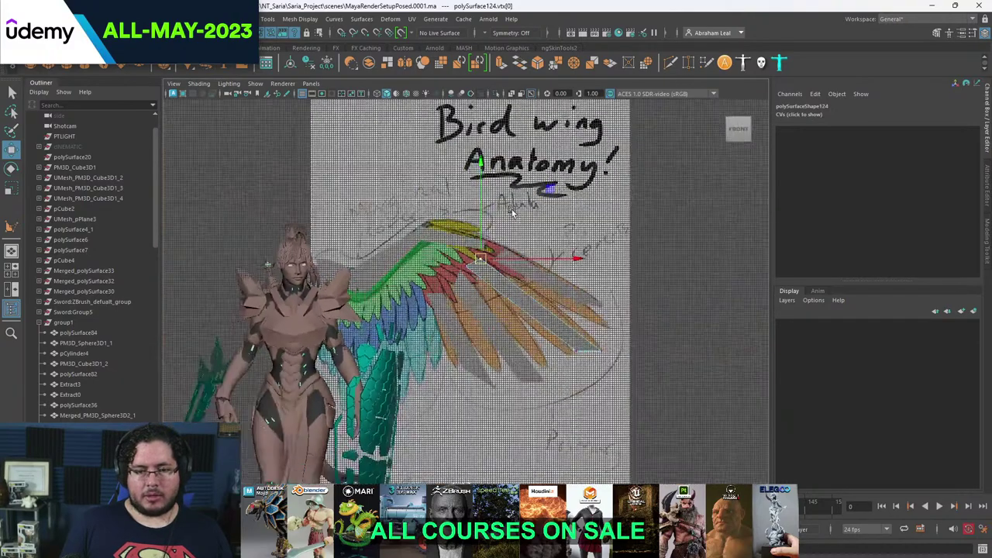
scroll(543, 232, "up", 8)
key("F8")
left_click(586, 247)
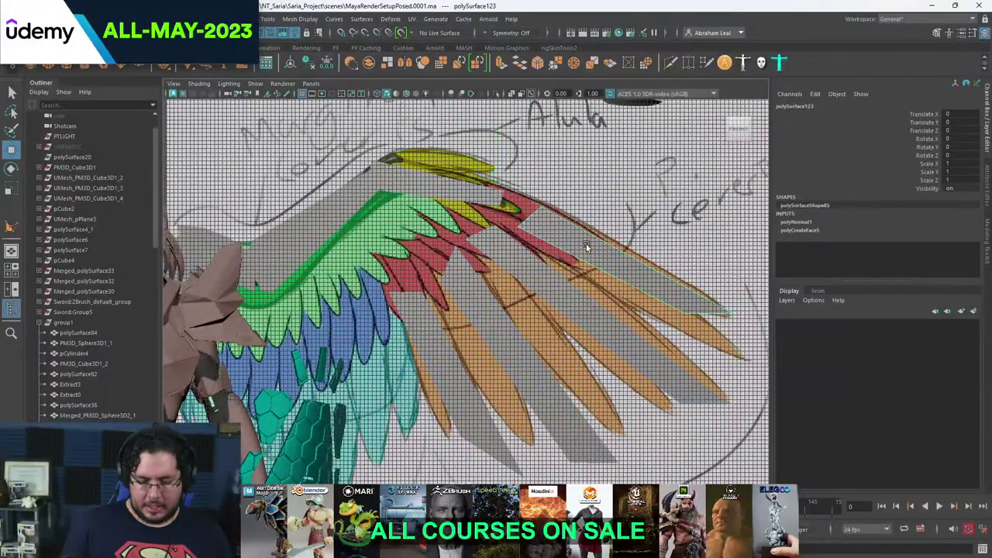
left_click(586, 246)
scroll(545, 287, "down", 8)
scroll(567, 321, "up", 4)
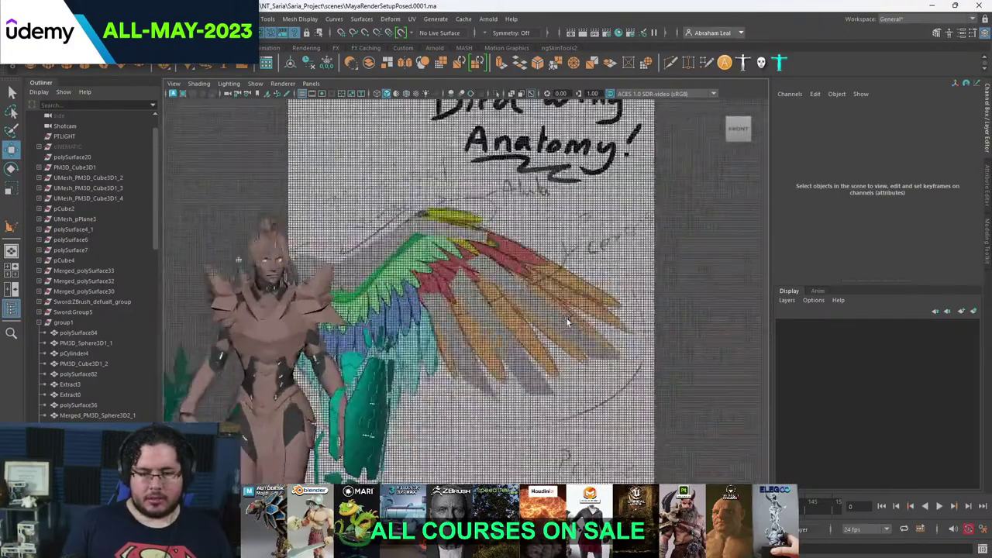
scroll(567, 321, "up", 3)
left_click(601, 322)
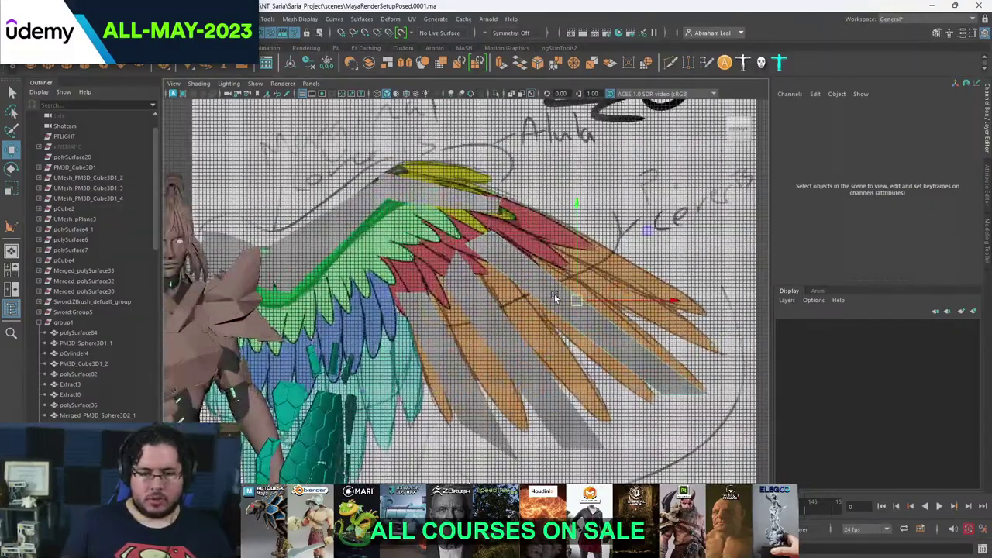
left_click(596, 335)
left_click(597, 227)
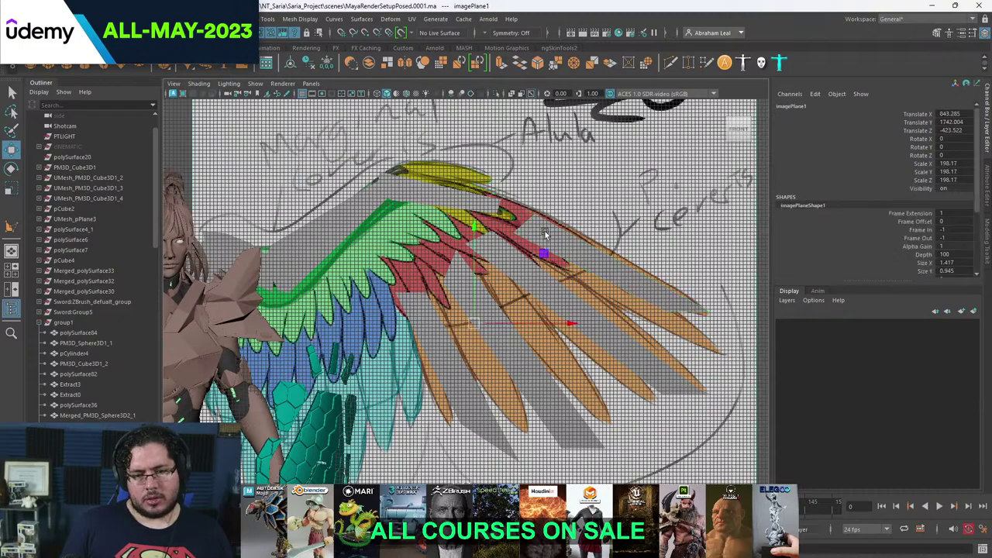
- Rotate the outermost wing-arm segment about 12 degrees and raise it over the yellow alula feathers
key("alt+Tab")
key("alt+Tab")
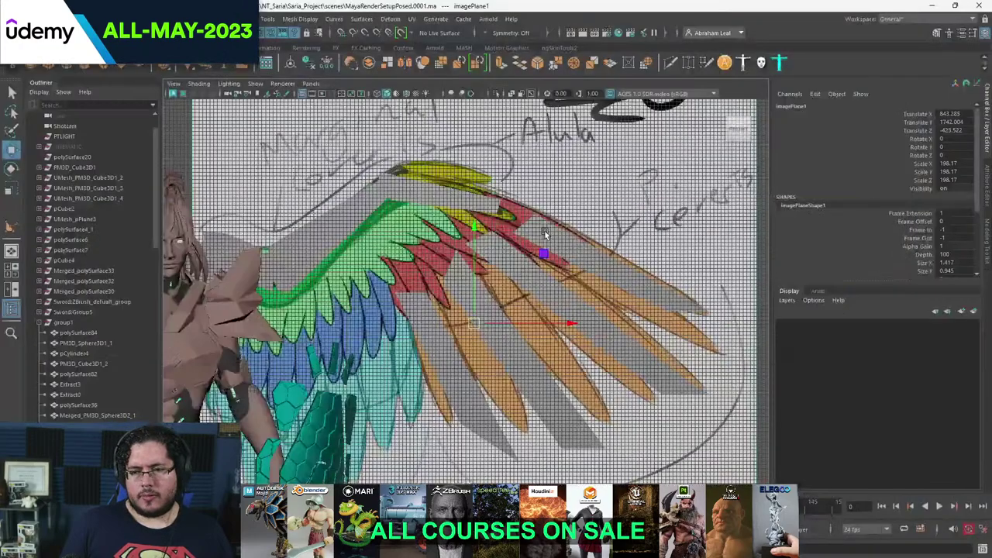
left_click(479, 211)
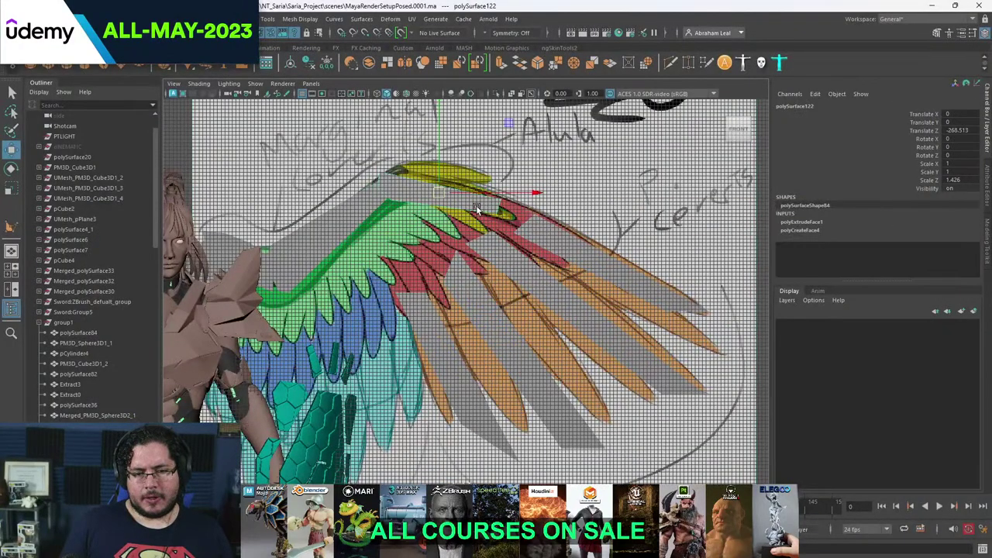
key("e")
left_click_drag(518, 212, 522, 194)
key("w")
left_click_drag(446, 202, 440, 186)
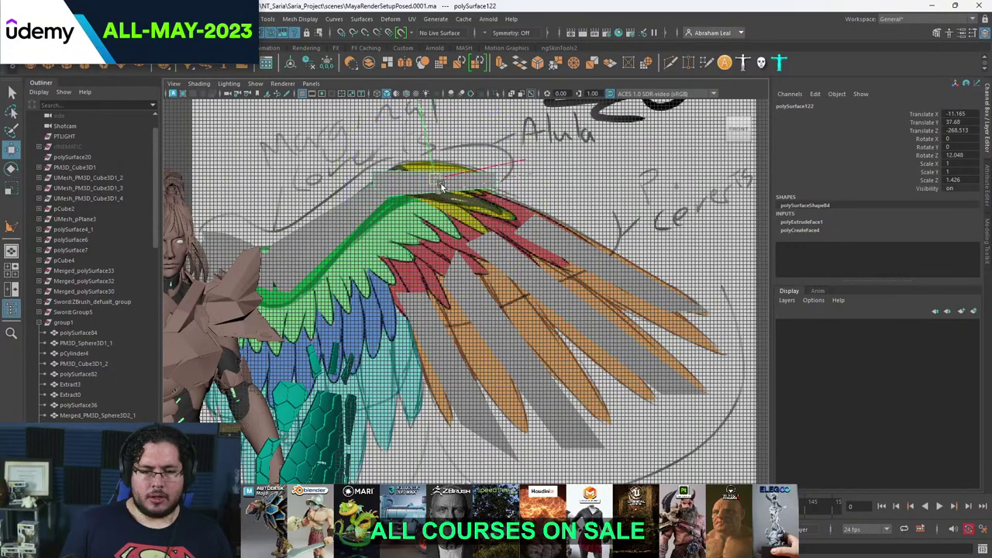
- Move the outermost feather's two root vertices inward and up to the tip of the yellow alula feathers
left_click(540, 238)
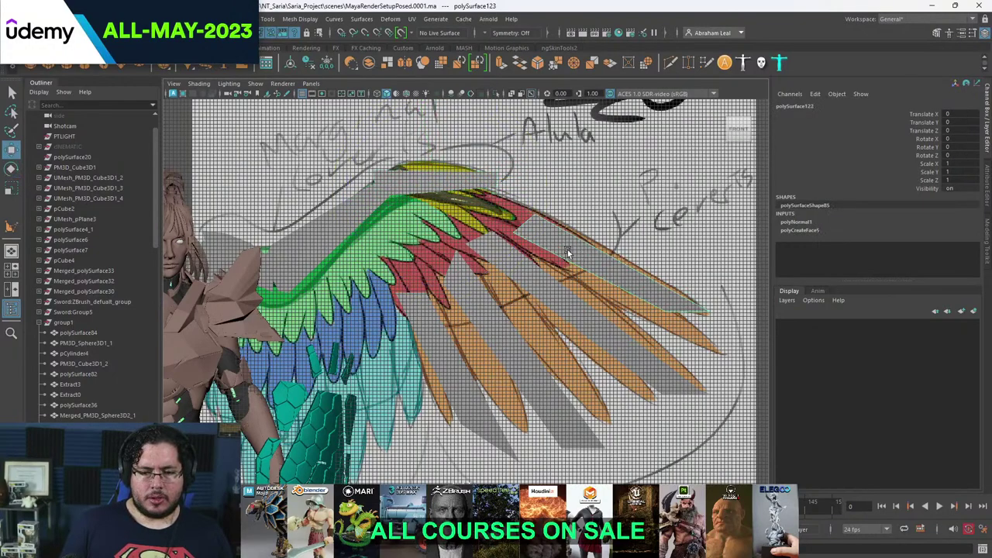
right_click_drag(565, 246, 517, 227)
left_click(536, 214)
left_click_drag(535, 215, 512, 204)
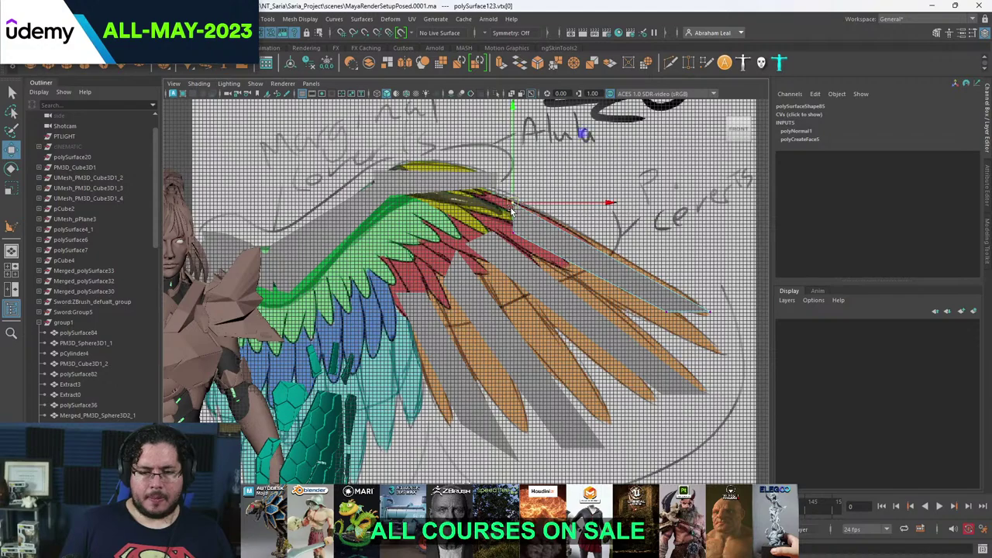
left_click(502, 225)
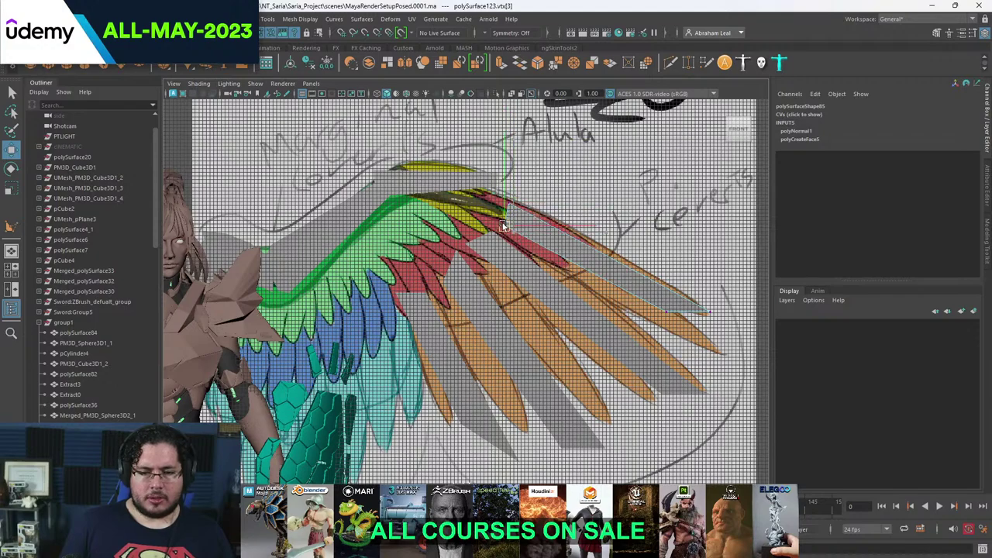
left_click(495, 196)
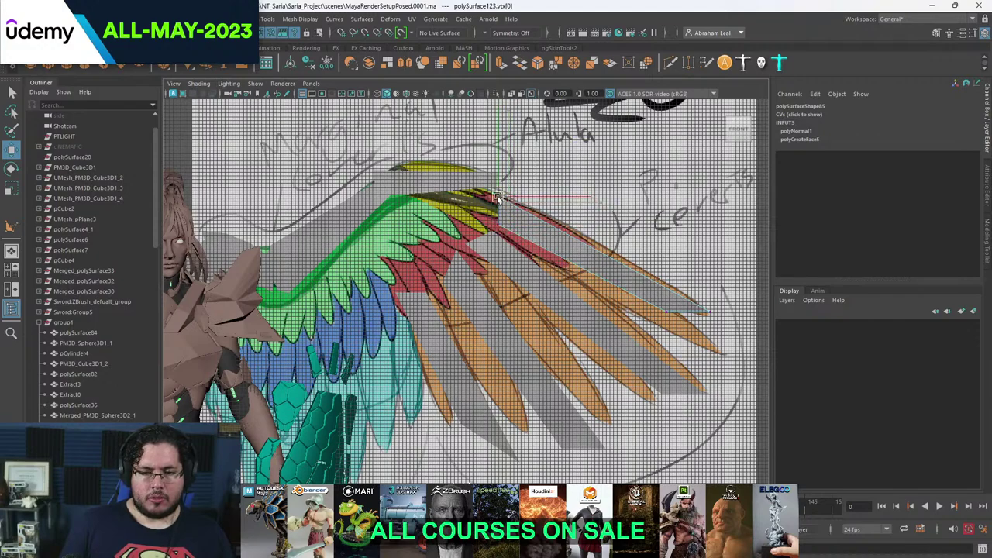
scroll(532, 245, "down", 3)
right_click_drag(535, 248, 568, 231)
- Examine the blocked-out wing in perspective and front views and compare its layout with the Mercy wings reference
key("space")
left_click_drag(566, 259, 565, 231)
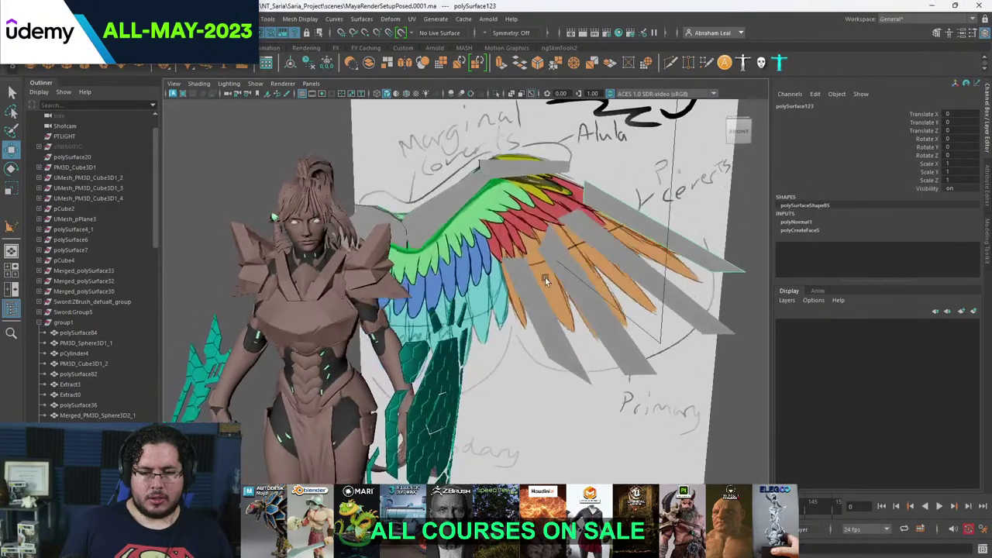
left_click_drag(545, 278, 552, 254, "alt")
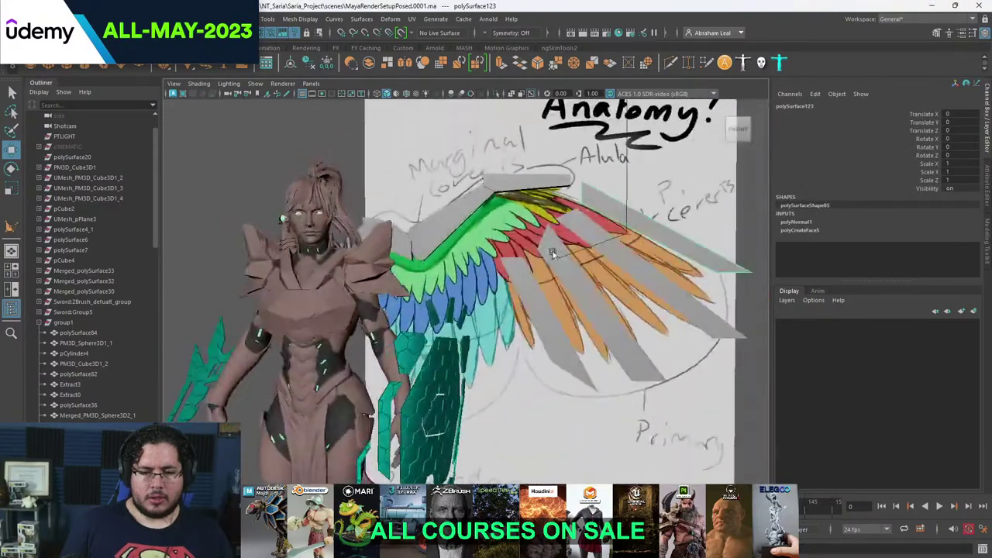
left_click(625, 196)
key("space")
left_click_drag(625, 196, 626, 224)
scroll(558, 263, "down", 3)
scroll(527, 269, "up", 5)
key("alt+Tab")
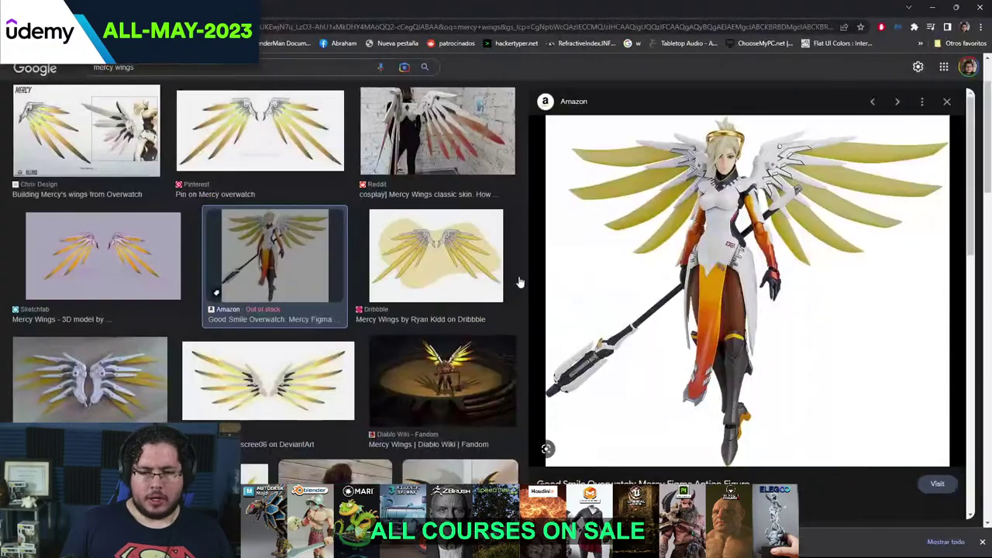
key("alt+Tab")
- Create a long four-sided polygon for a secondary feather over the blue and cyan feathers of the wing reference
scroll(515, 314, "down", 3)
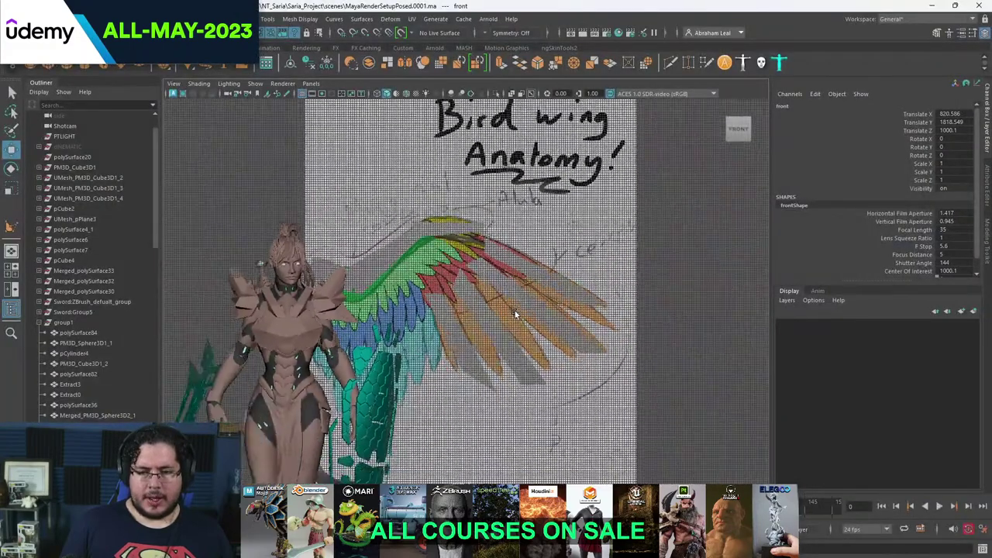
scroll(517, 315, "up", 3)
middle_click_drag(518, 314, 642, 261, "alt")
scroll(587, 241, "up", 2)
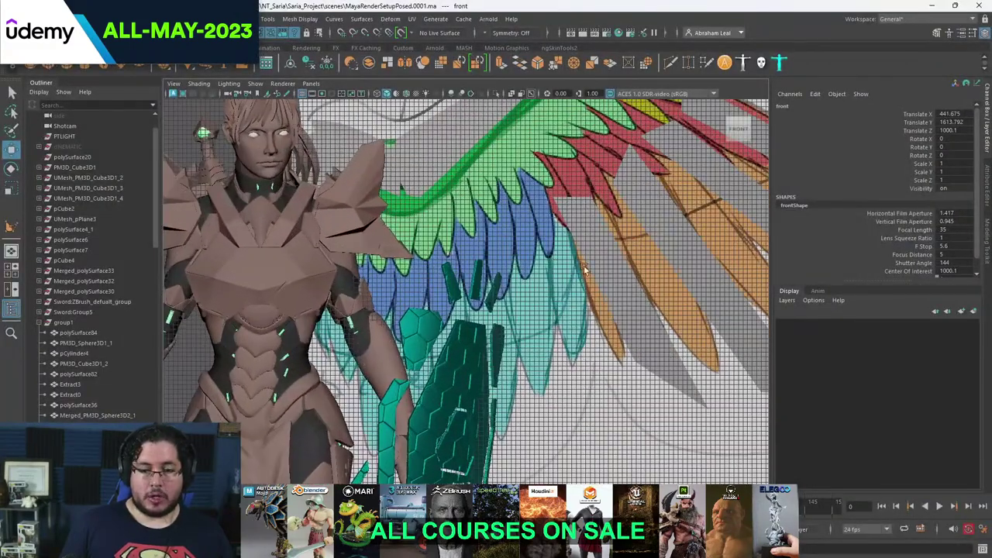
middle_click_drag(380, 220, 352, 100, "alt")
left_click(264, 19)
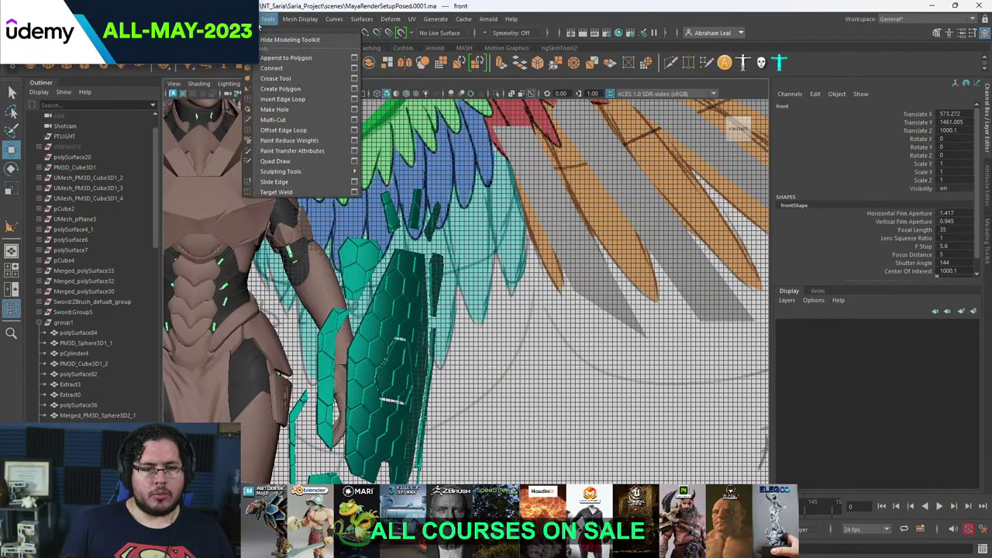
left_click(276, 97)
scroll(488, 208, "up", 2)
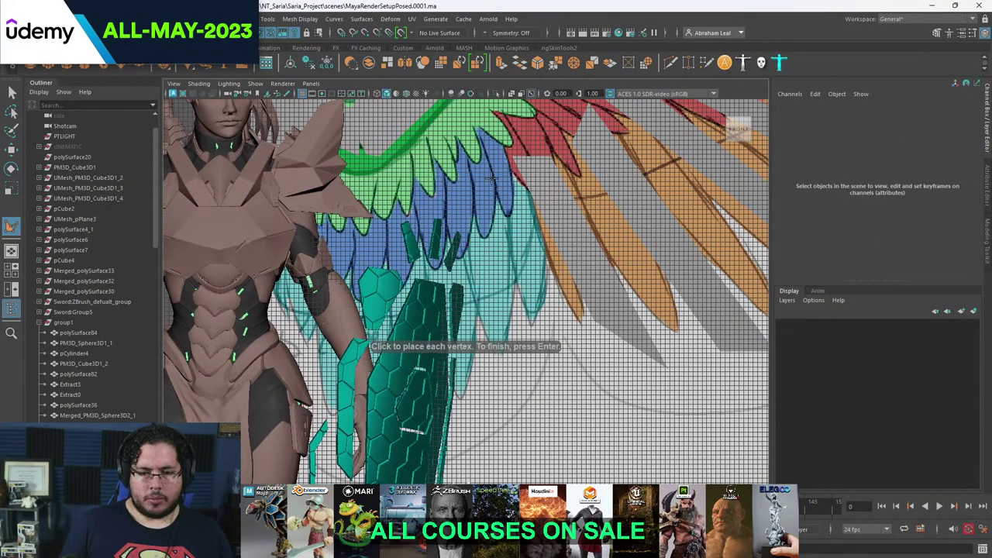
left_click(486, 273)
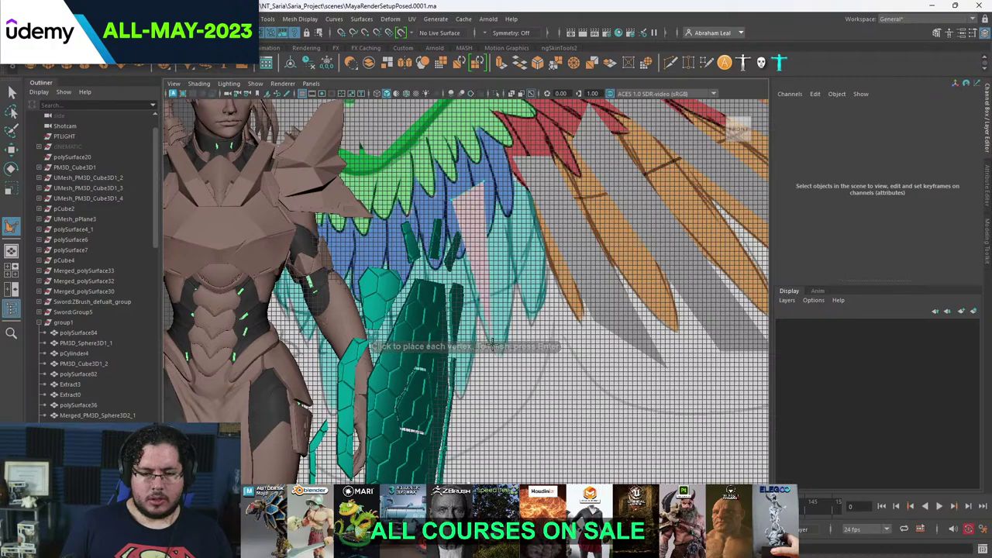
left_click(521, 360)
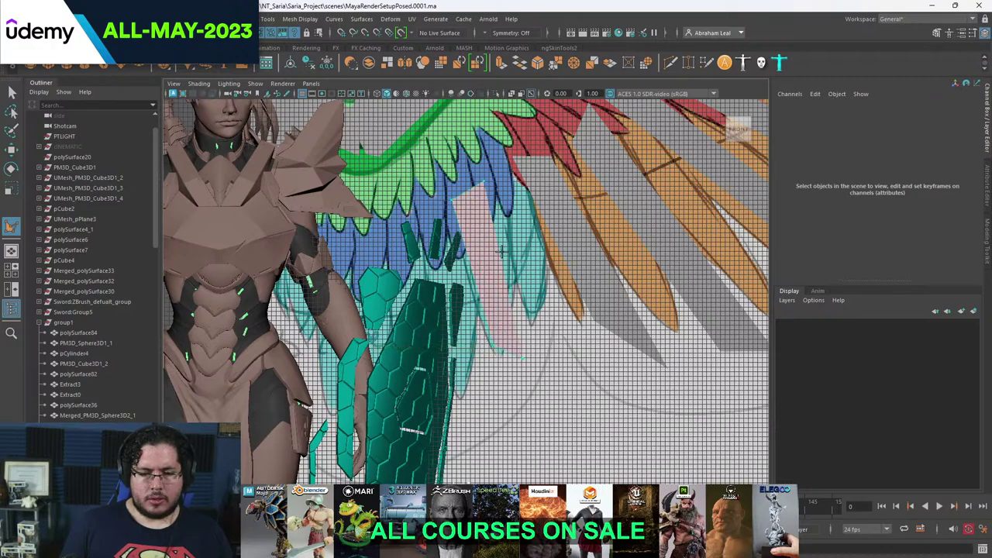
key("Return")
- Duplicate the secondary feather, place the copy lower and nearer the body, centre the pivot, and shift the original up and outward
key("ctrl+d")
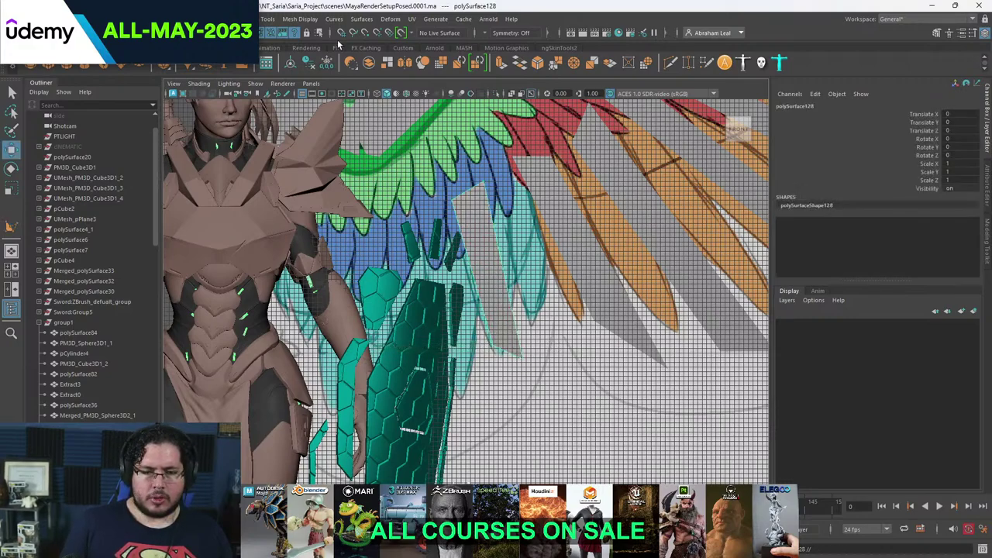
left_click_drag(487, 269, 431, 296)
left_click(483, 258)
left_click(292, 63)
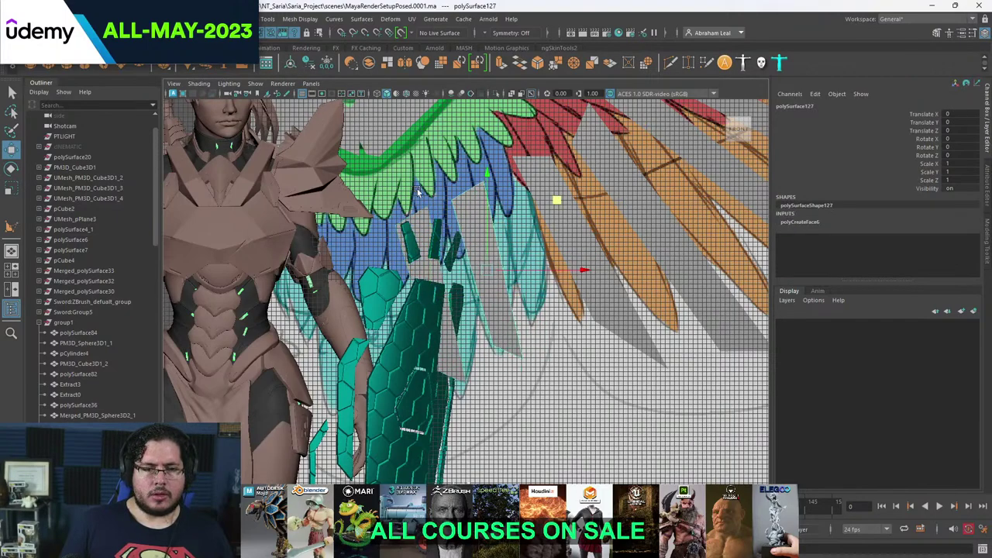
left_click_drag(487, 269, 499, 252)
left_click(417, 220)
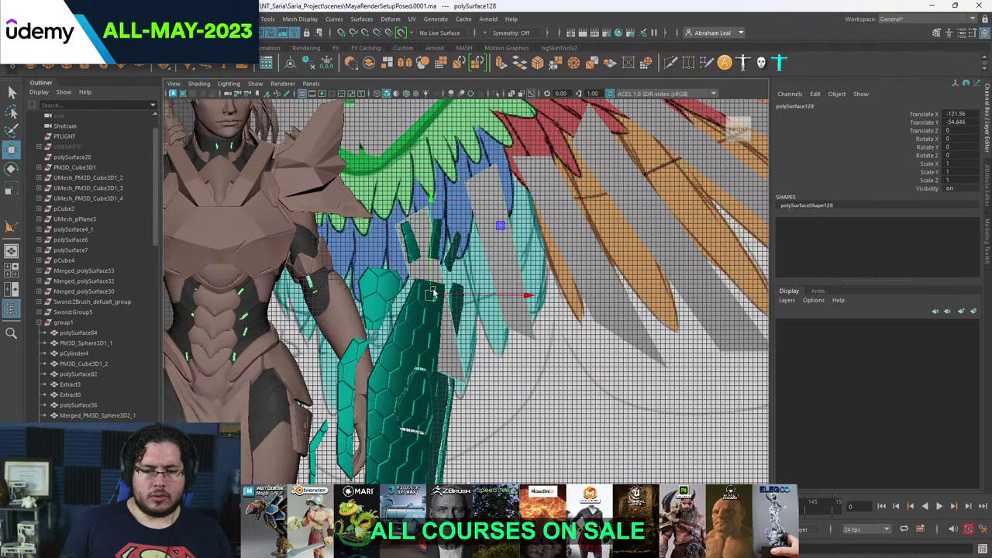
- Shift the feather plane beside the thigh armour to the right and rotate the next plane about -14.1° in Z over the secondary feathers
left_click_drag(431, 295, 455, 296)
left_click(380, 338)
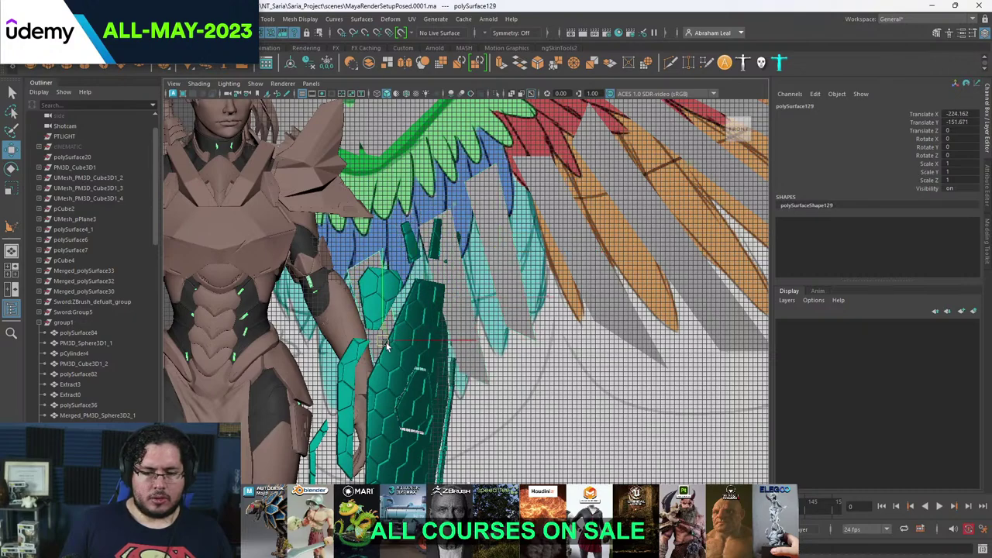
key("e")
left_click_drag(400, 258, 418, 268)
key("w")
middle_click_drag(389, 340, 392, 341)
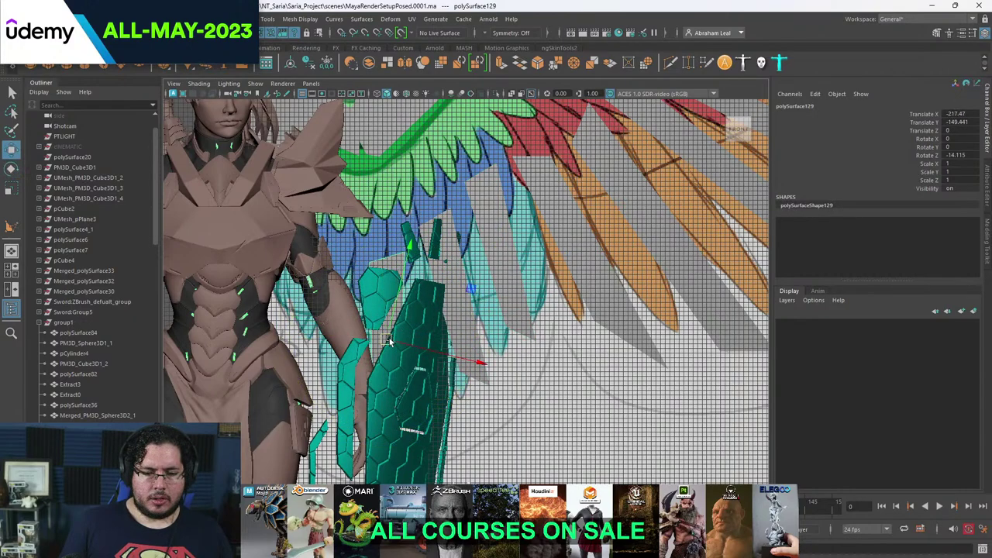
- Place further copies of the rotated feather plane toward the wing root at scale 0.706, and hide group1
left_click_drag(381, 343, 291, 272)
key("e")
key("r")
key("w")
key("ctrl+d")
left_click(79, 324)
key("h")
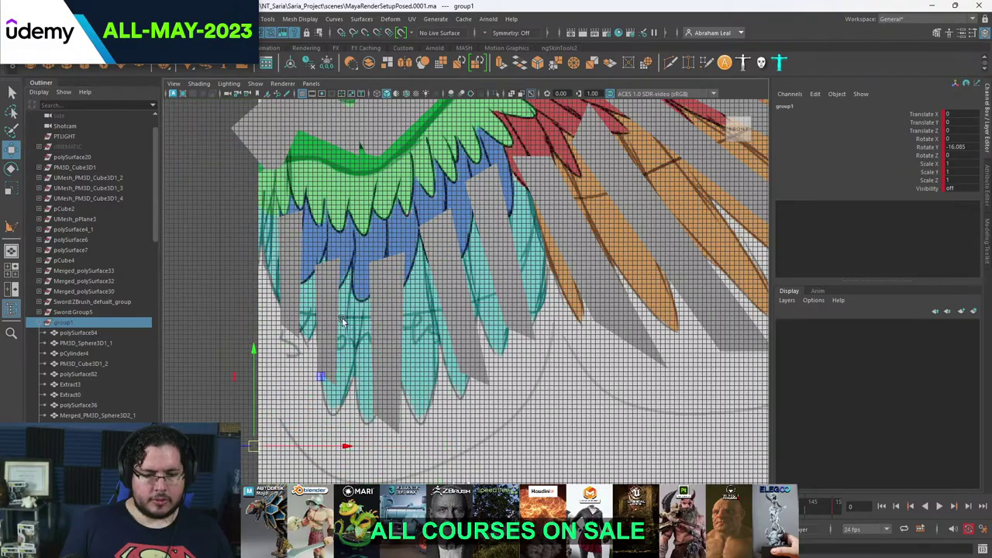
- Move the lower-left corner vertex of the innermost feather plane upward to give its tip a slanted edge
mouse_move(438, 304)
right_mouse_down("alt")
mouse_move(364, 304)
mouse_move(418, 304)
right_mouse_up("alt")
scroll(419, 306, "up", 2)
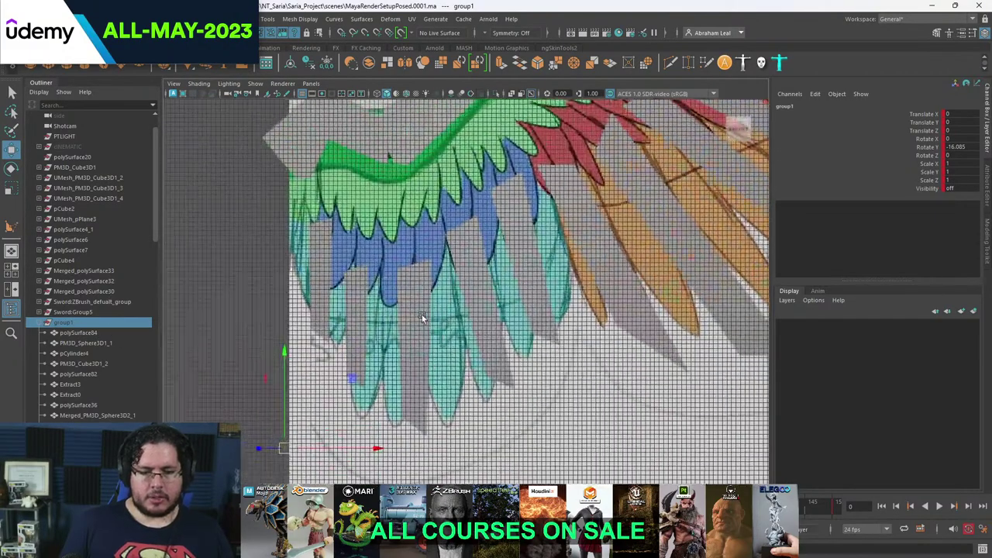
left_click(352, 308)
right_click_drag(323, 261, 271, 261)
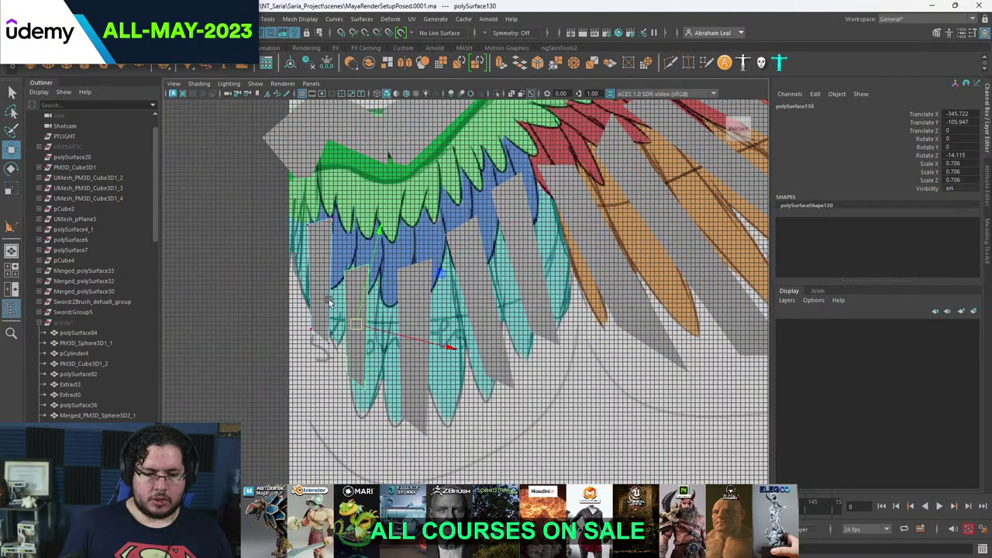
left_click(310, 330)
left_click_drag(310, 331, 303, 307)
- Reshape the second innermost feather plane by pulling its lower-right vertex down to the drawn tip and raising its upper-left vertex
left_click(354, 359)
right_click_drag(354, 359, 308, 271)
left_click(346, 377)
left_click_drag(345, 377, 371, 419)
left_click(365, 388)
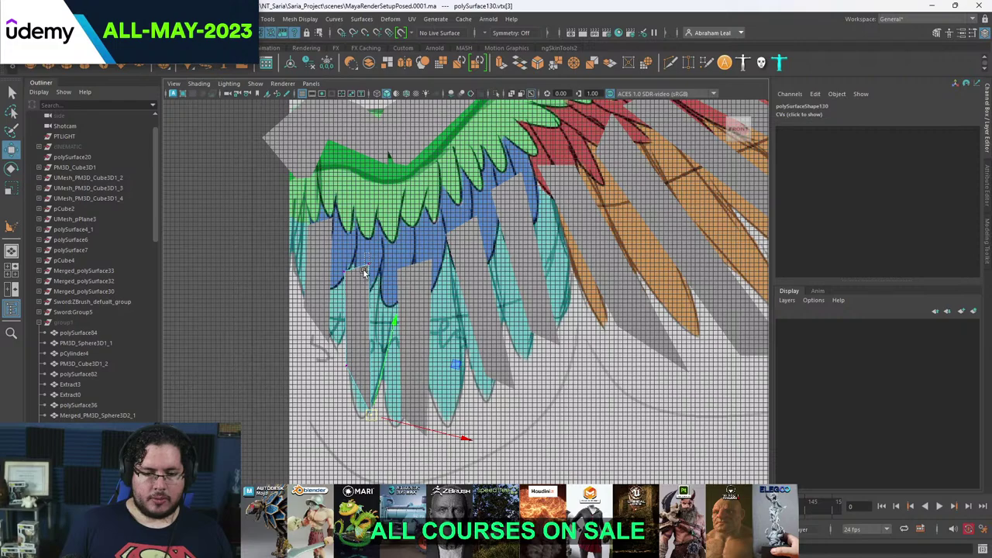
left_click(351, 250)
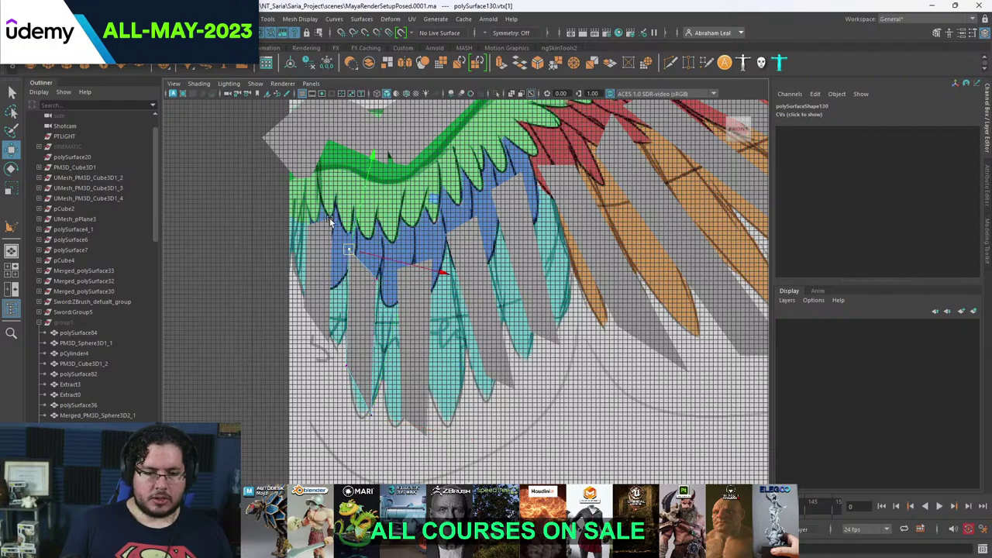
- Raise the upper-left vertex of the innermost feather plane into the green coverts to slant its upper edge
left_click(329, 223)
right_click_drag(327, 223, 290, 211)
left_click(338, 206)
left_click(326, 232)
left_click(331, 218)
left_click_drag(332, 218, 306, 190)
left_click(308, 225)
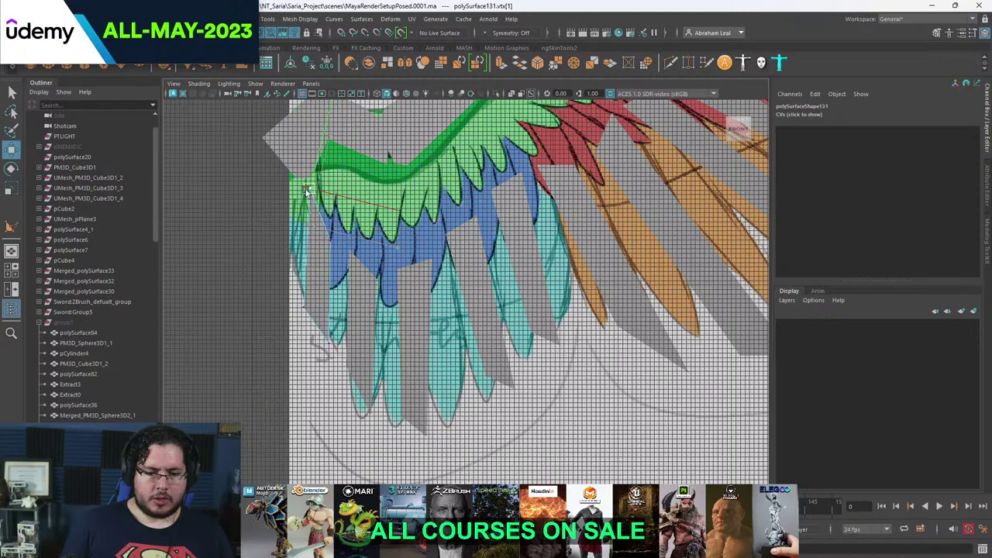
left_click(333, 236)
left_click_drag(332, 235, 333, 223)
- Slant the third feather plane's upper edge by moving its corner vertices, and shift its two tip vertices right along the drawn feather
left_click(378, 275)
middle_click_drag(436, 260, 415, 255, "alt")
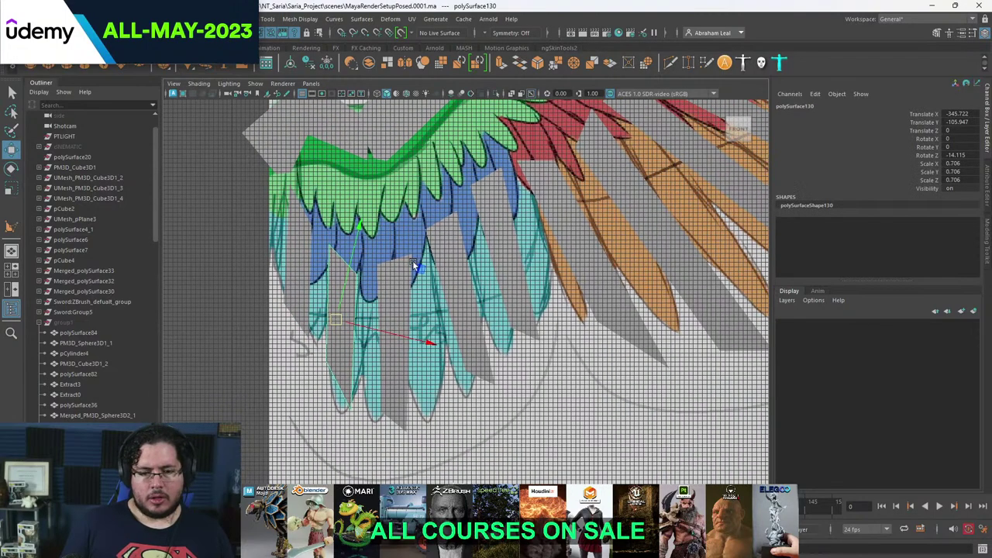
left_click(410, 265)
right_click_drag(411, 265, 380, 263)
left_click(377, 264)
left_click_drag(378, 264, 411, 244)
left_click(412, 254)
left_click(411, 243)
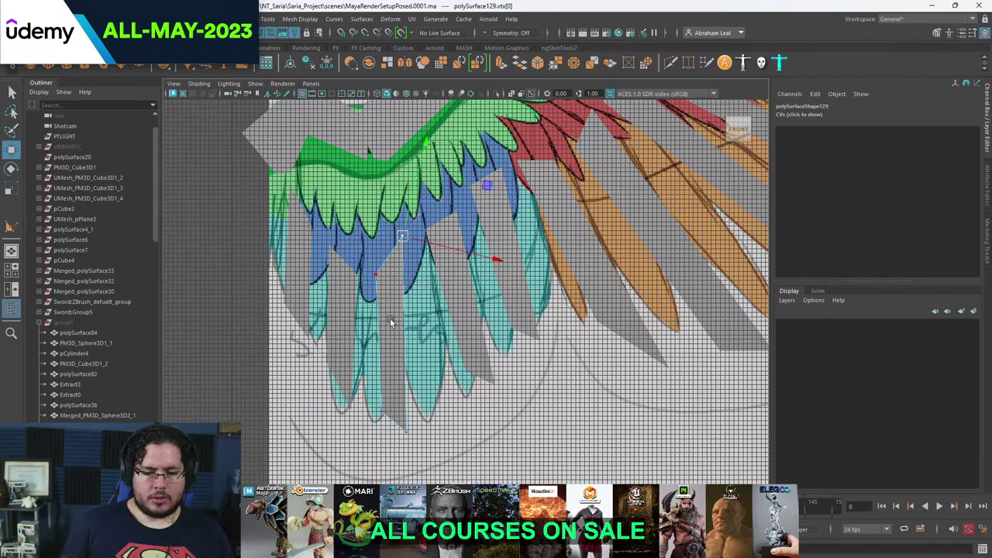
left_click_drag(370, 453, 370, 453)
left_click_drag(394, 423, 417, 427)
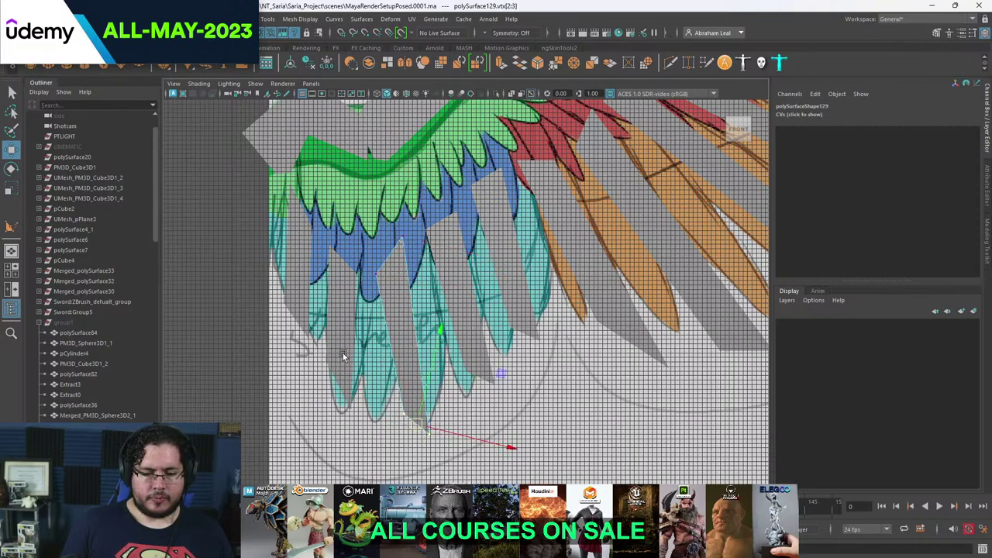
- Shift the two tip vertices of the second innermost feather plane slightly right to angle the feather outward
left_click(341, 263)
right_click_drag(341, 262, 289, 263)
left_click_drag(299, 310, 380, 423)
left_click_drag(339, 391, 349, 395)
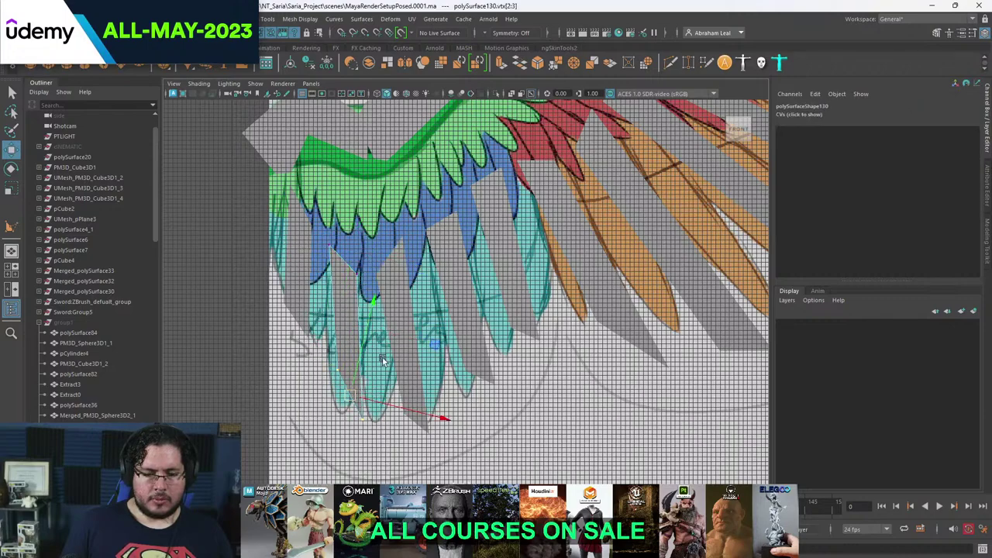
- Raise the upper-right vertex of the fourth feather plane into the coverts so its upper edge is slanted
left_click(463, 244)
middle_click_drag(452, 250, 397, 263, "alt")
left_click(392, 257)
right_click_drag(392, 256, 343, 257)
left_click_drag(407, 207, 387, 185)
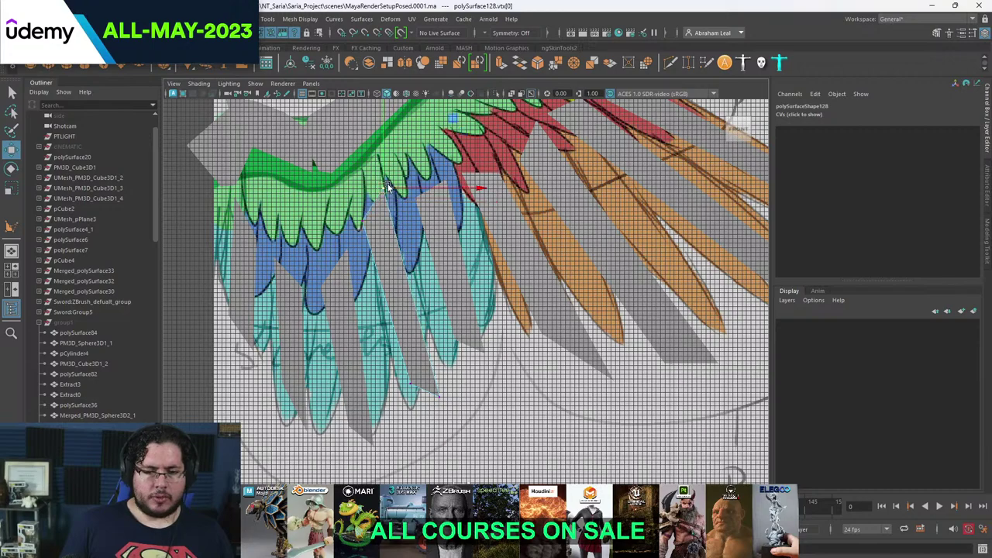
left_click(347, 255)
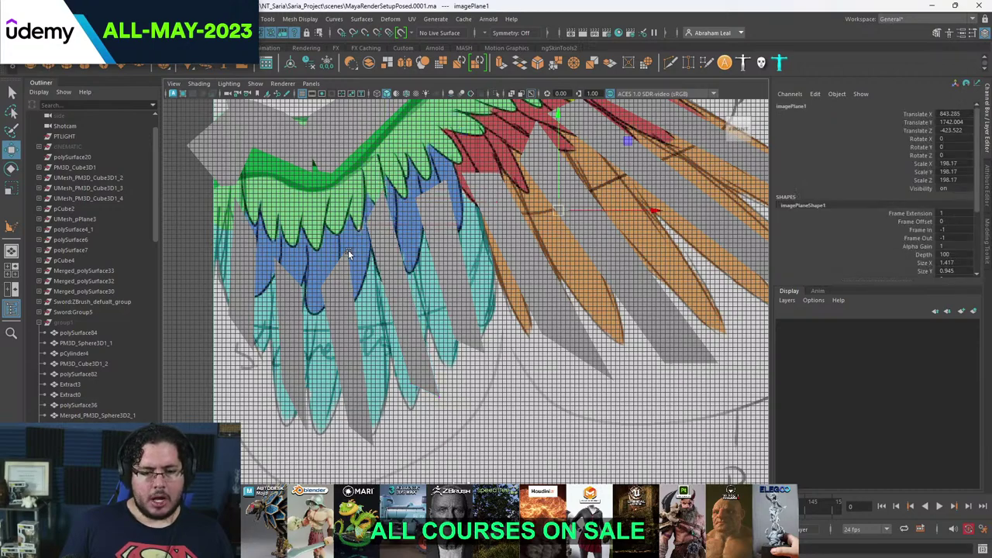
- Raise the upper vertex of the fifth feather plane to a point in the green coverts and return to object selection
left_click(433, 211)
right_click_drag(433, 211, 396, 207)
middle_click_drag(418, 188, 410, 212, "alt")
left_click_drag(412, 211, 419, 169)
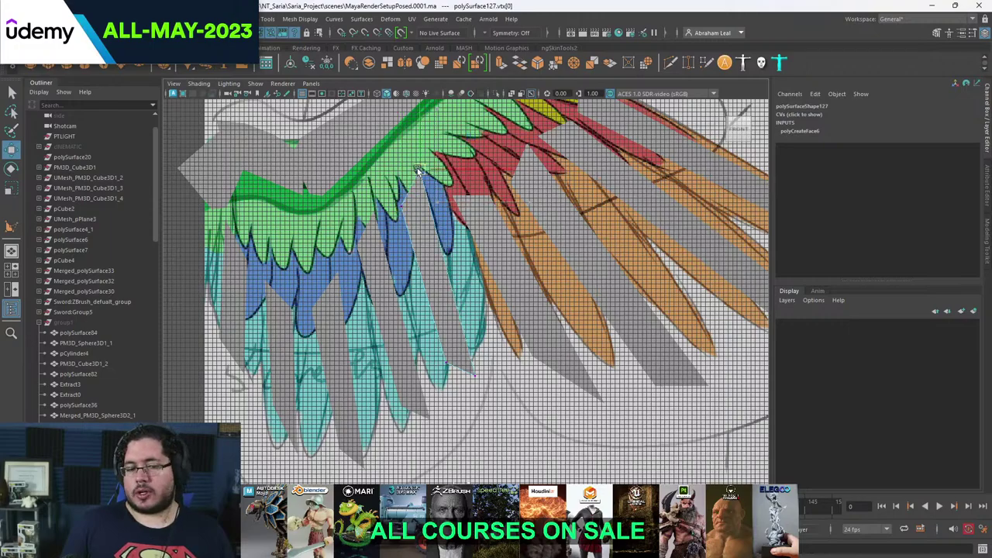
right_click_drag(423, 208, 468, 193)
- Examine the feather planes and wing arm against the reference drawing from several angles in the perspective view
key("space")
left_click_drag(432, 230, 445, 279)
left_click(331, 273)
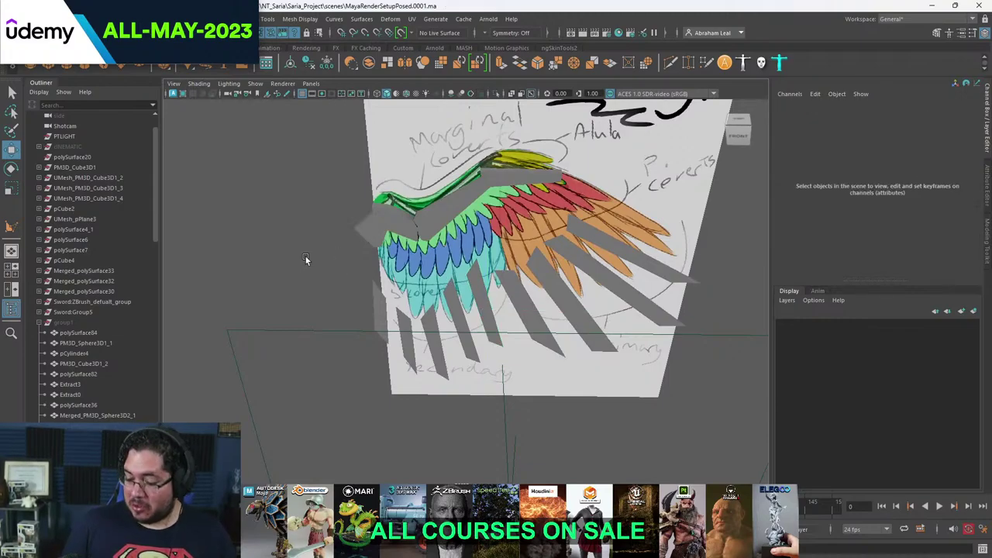
left_click_drag(484, 273, 548, 277, "alt")
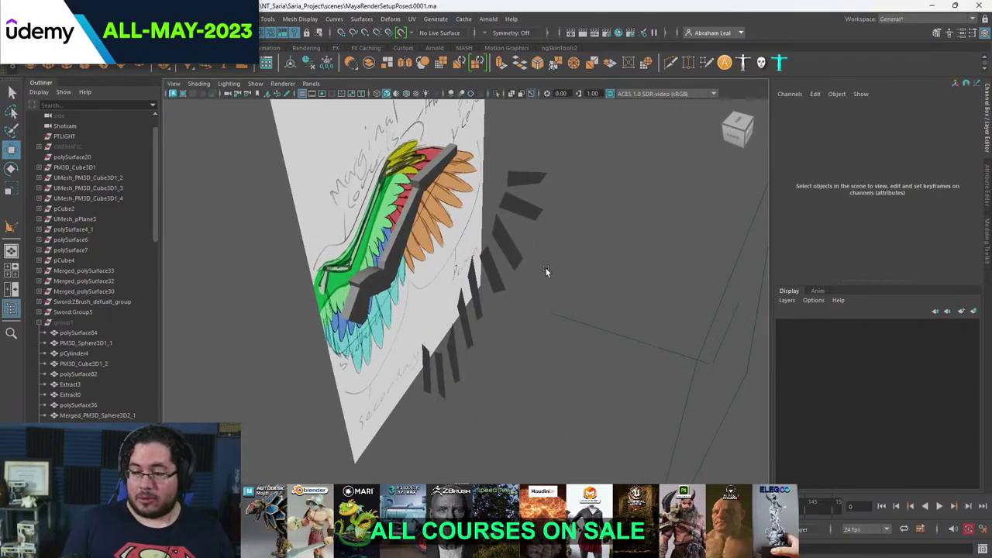
left_click_drag(504, 233, 479, 291, "alt")
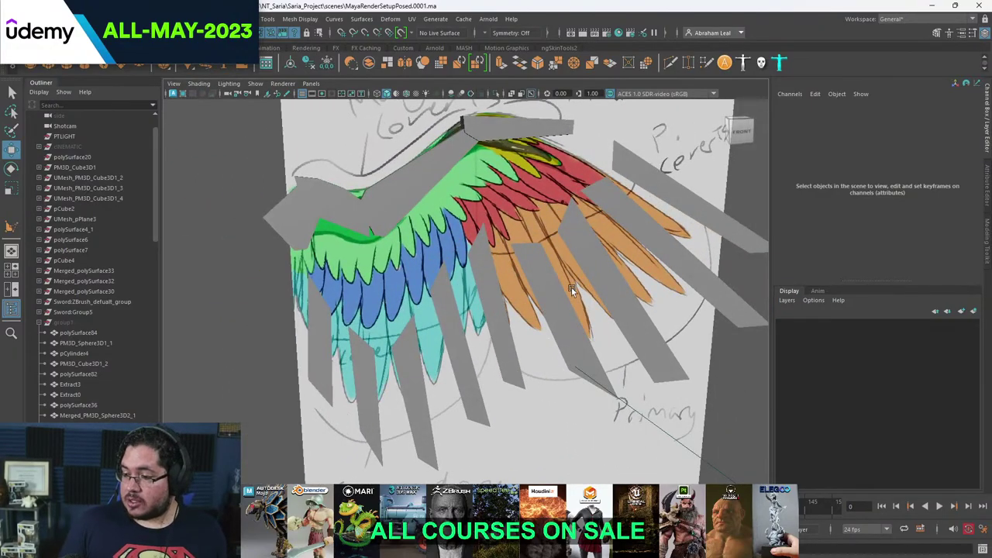
left_click_drag(533, 306, 526, 300, "alt")
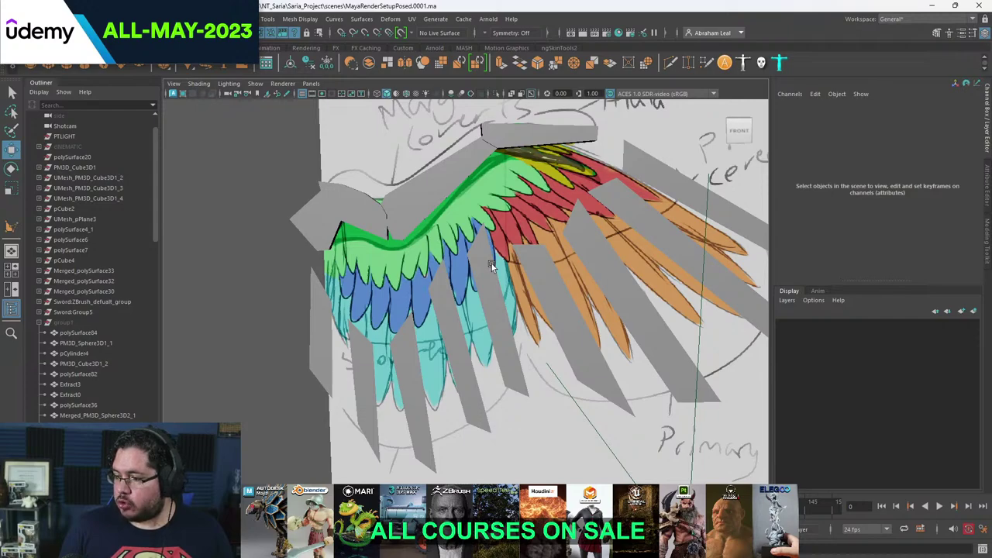
- Start Epic Games Launcher and open the UE5_Saria project from the Unreal Engine library
key("super")
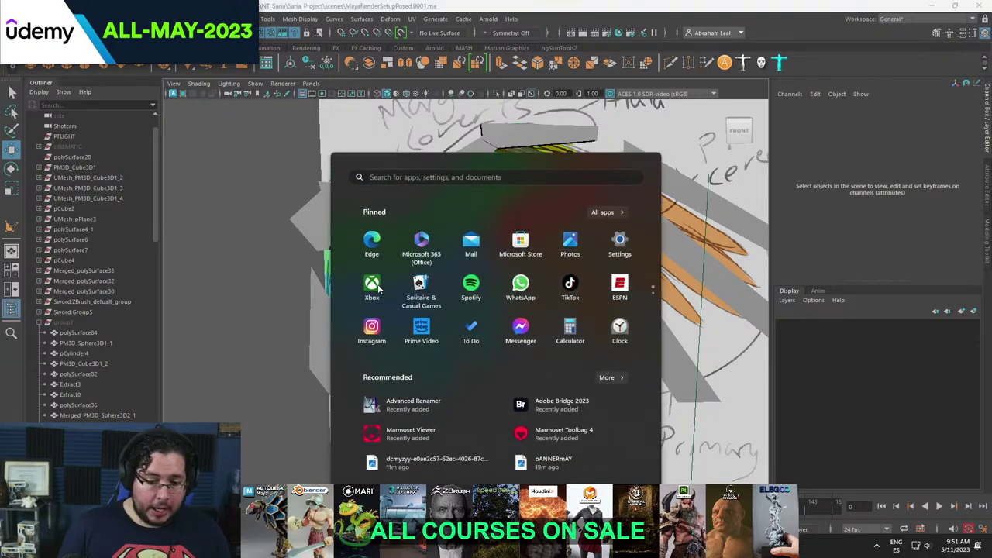
type("epic games launcher")
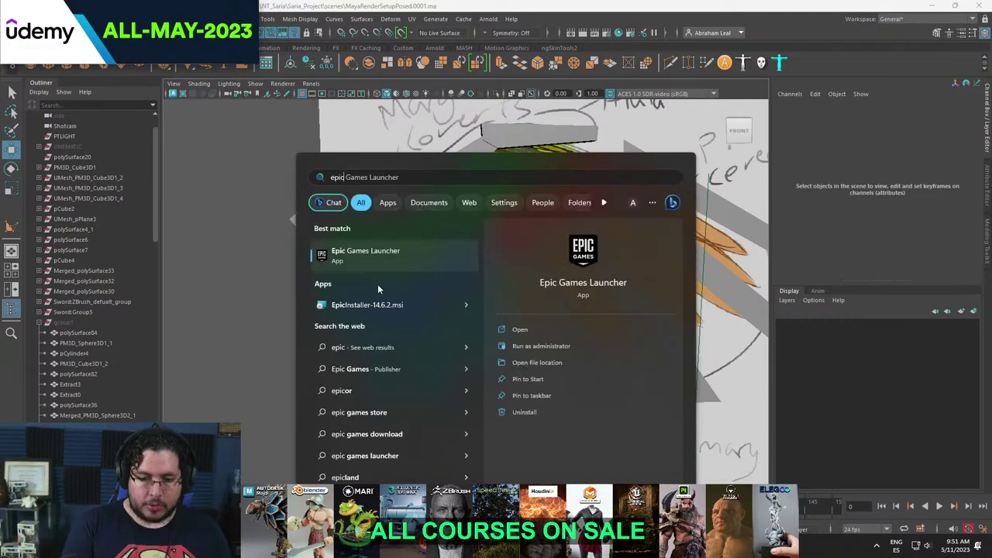
key("Return")
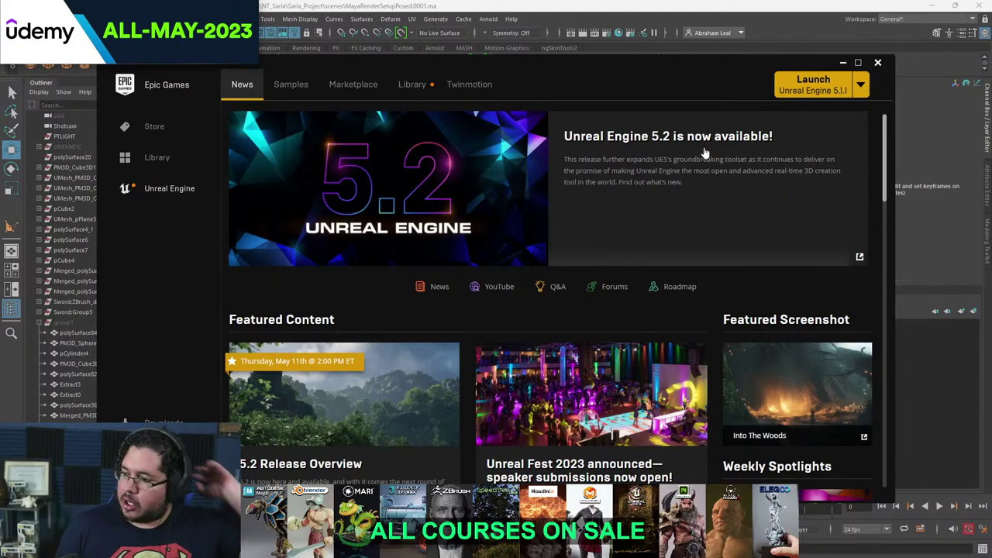
left_click(418, 87)
double_click(462, 355)
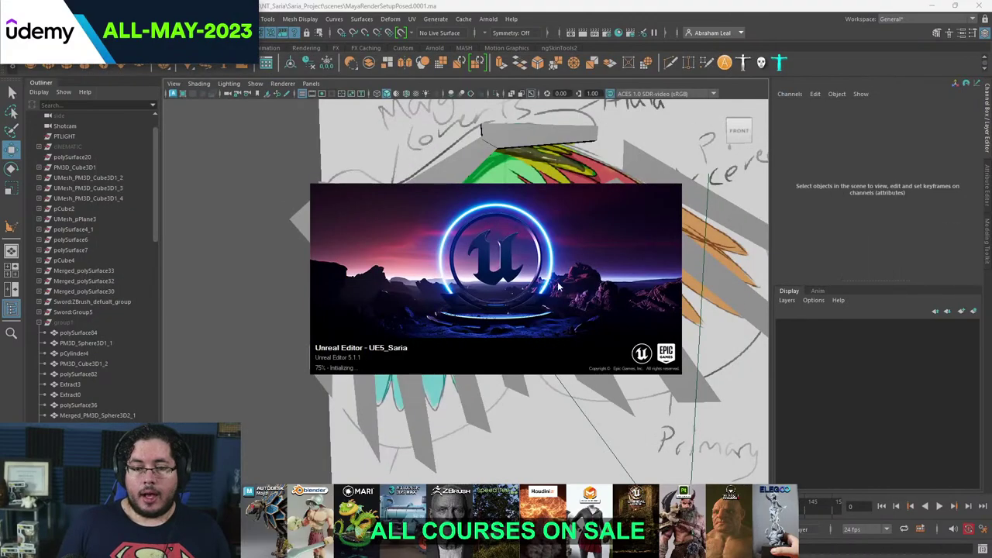
- Back in Maya's front view, raise the upper-right vertex of the innermost feather plane up to the wing arm's lower edge
left_click(260, 279)
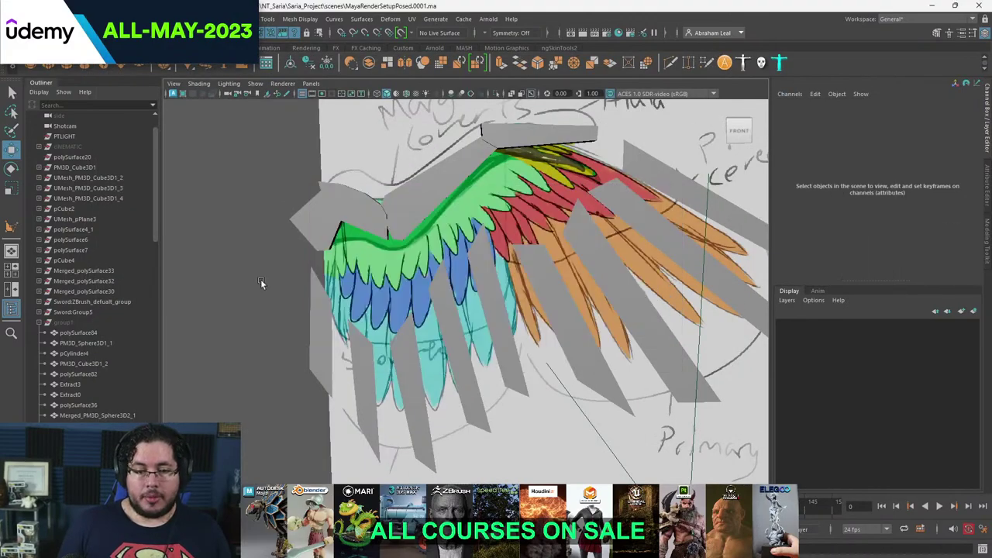
left_click_drag(371, 284, 477, 234, "alt")
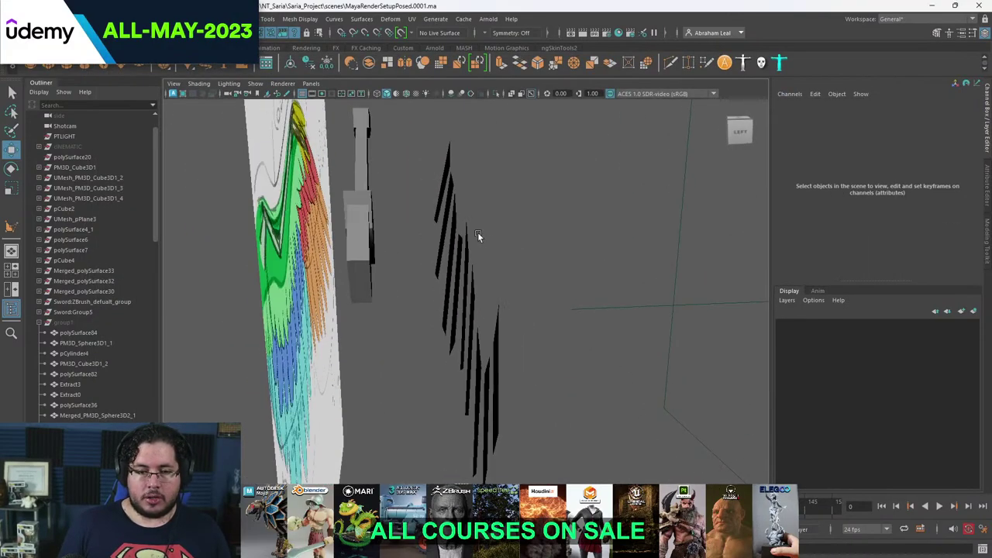
left_click_drag(500, 152, 440, 401)
mouse_move(496, 407)
left_mouse_down("alt")
mouse_move(425, 414)
mouse_move(519, 360)
mouse_move(485, 351)
mouse_move(485, 379)
left_mouse_up("alt")
key("space")
scroll(372, 310, "up", 5)
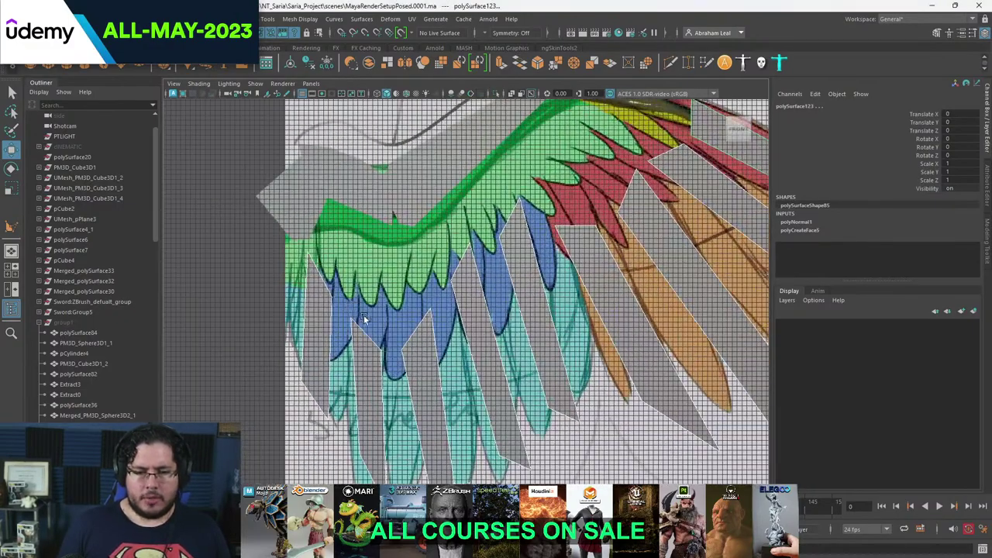
right_click_drag(318, 264, 271, 234)
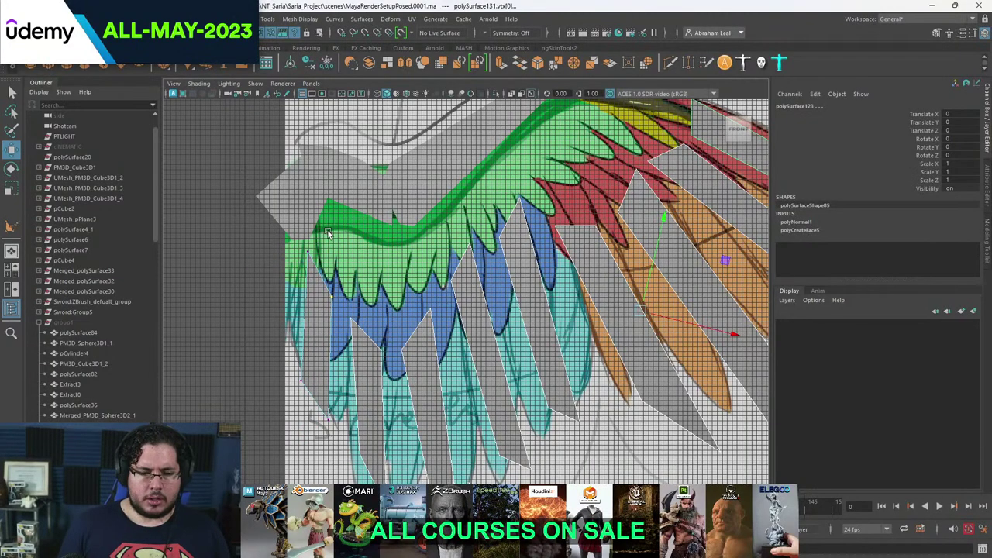
mouse_move(329, 230)
left_mouse_down()
mouse_move(303, 258)
mouse_move(326, 305)
mouse_move(325, 222)
left_mouse_up()
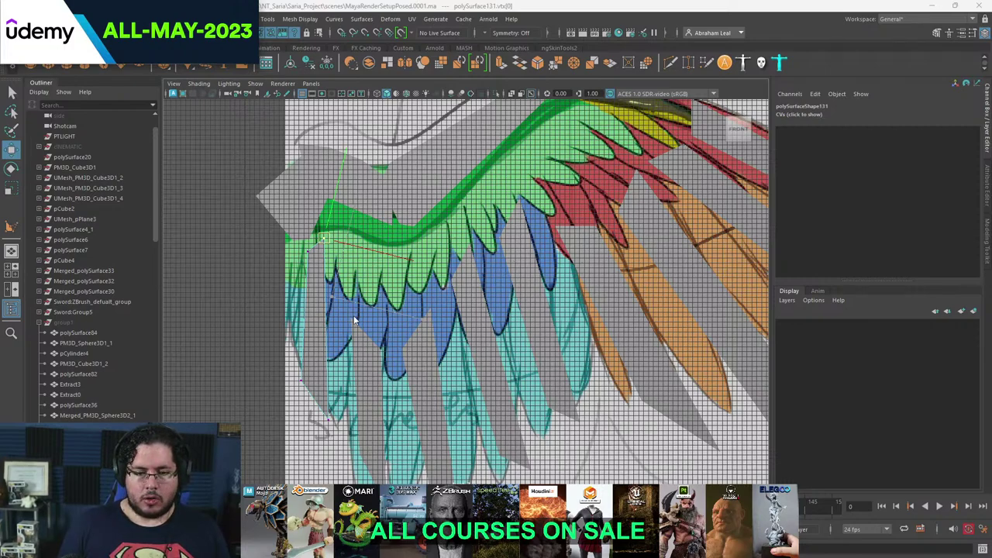
- Switch to the web browser and view the Mercy wings reference image
key("alt+Tab")
left_click(694, 218)
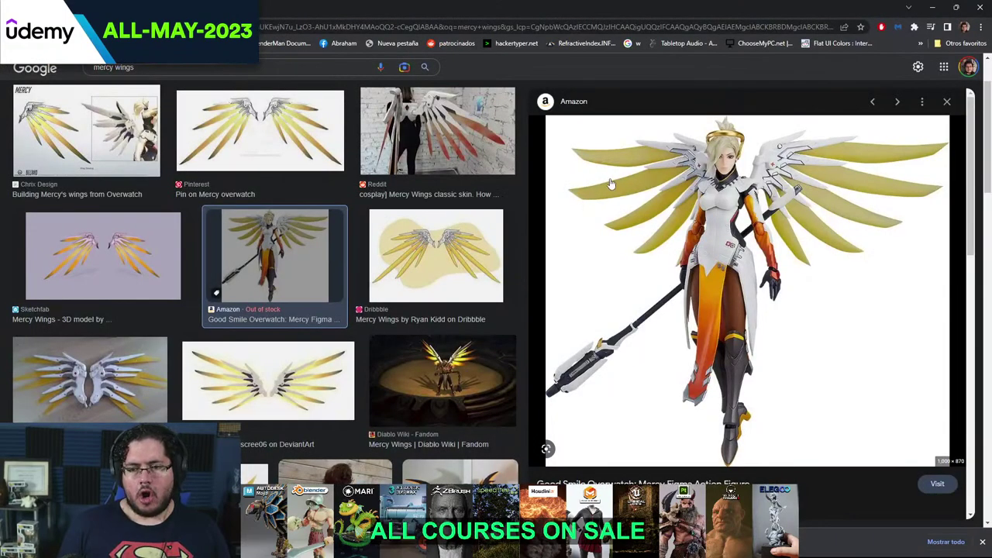
scroll(267, 306, "up", 1)
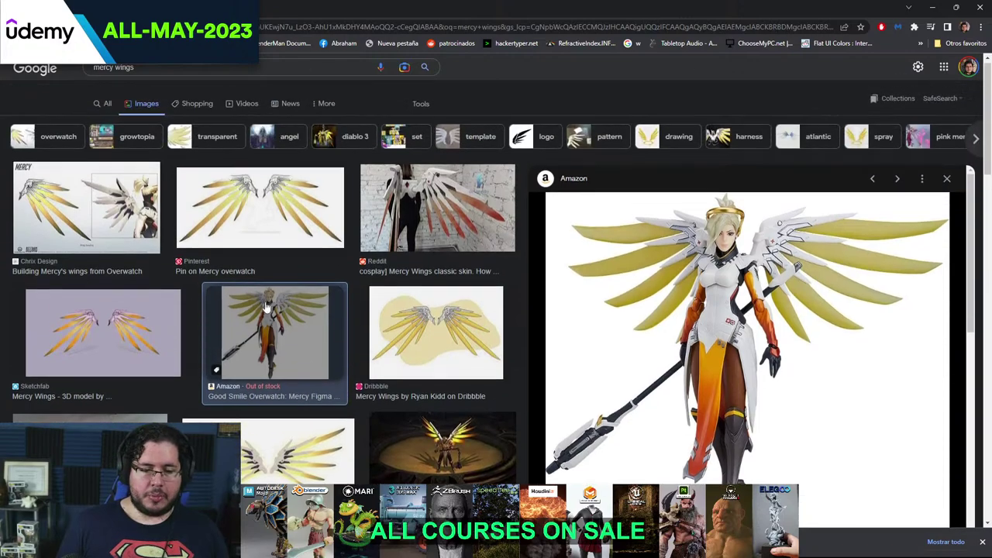
- Search Google Images for "sci fi wings" and look through the results for design references
triple_click(113, 77)
type("sci")
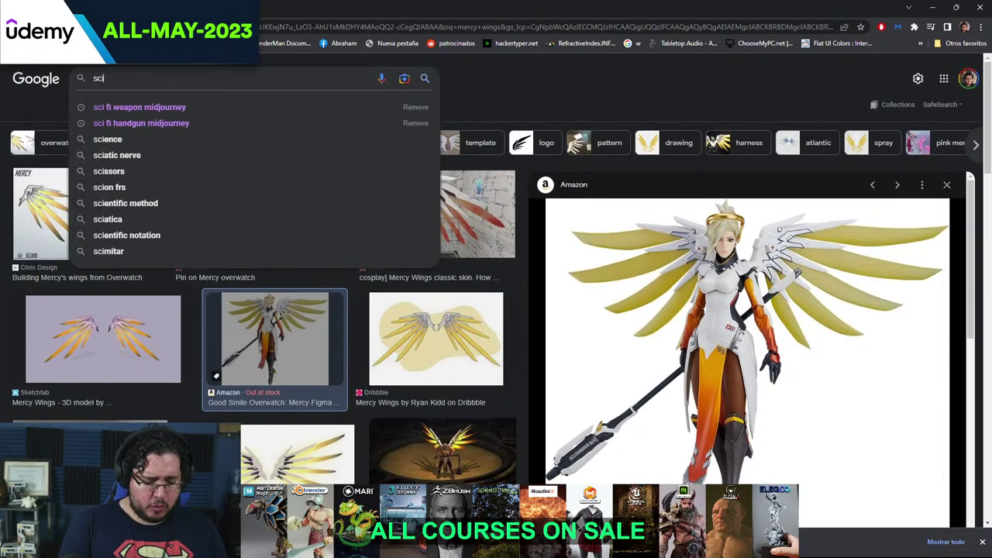
type(" fi wings")
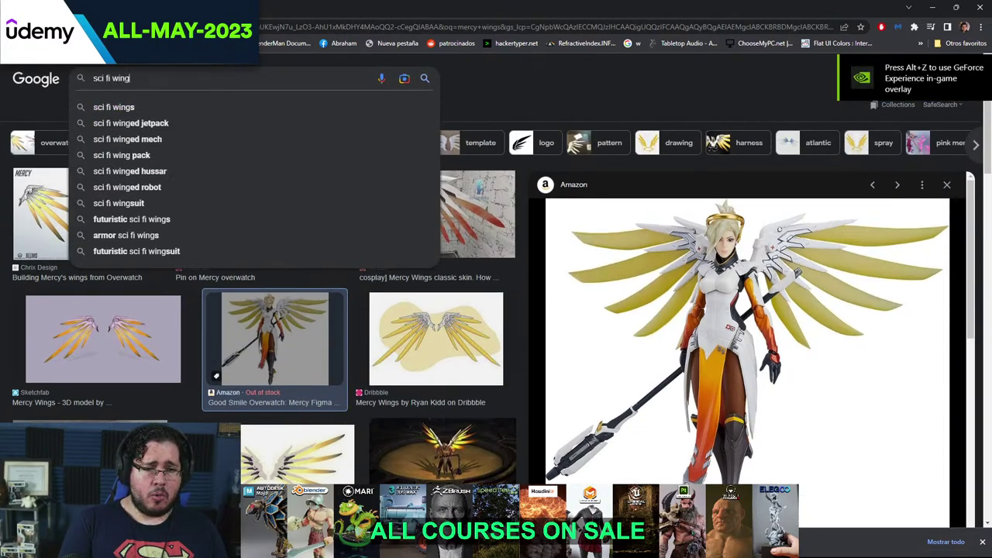
key("Return")
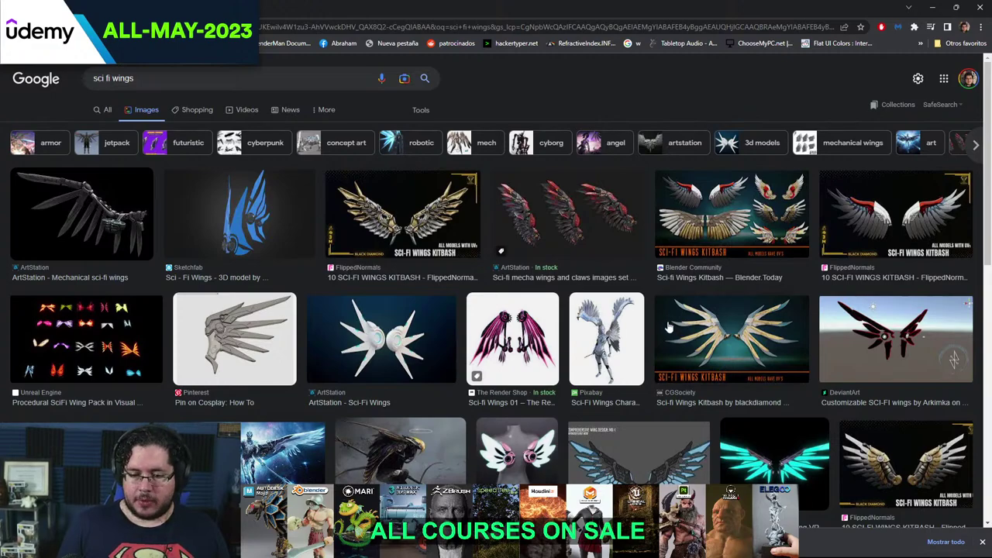
scroll(668, 327, "down", 4)
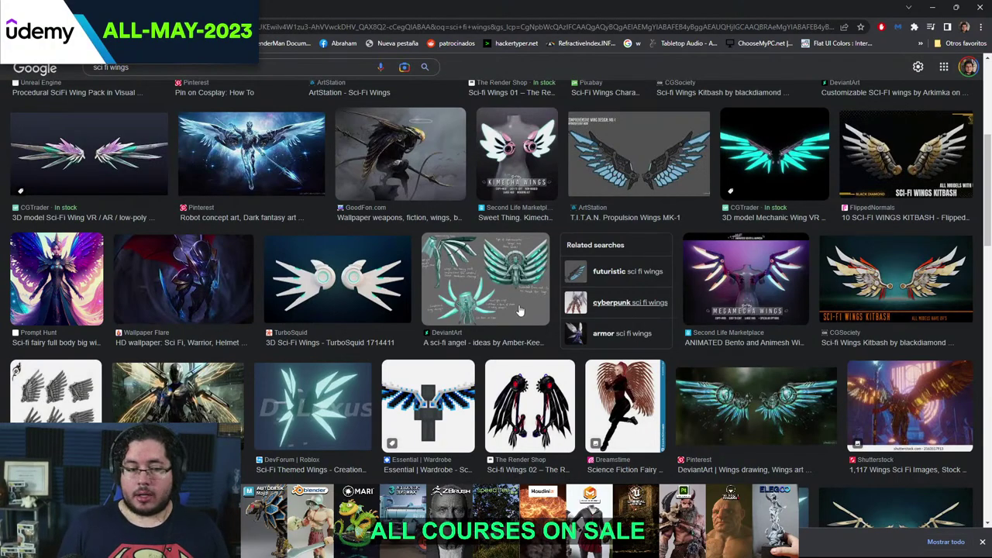
scroll(268, 313, "down", 4)
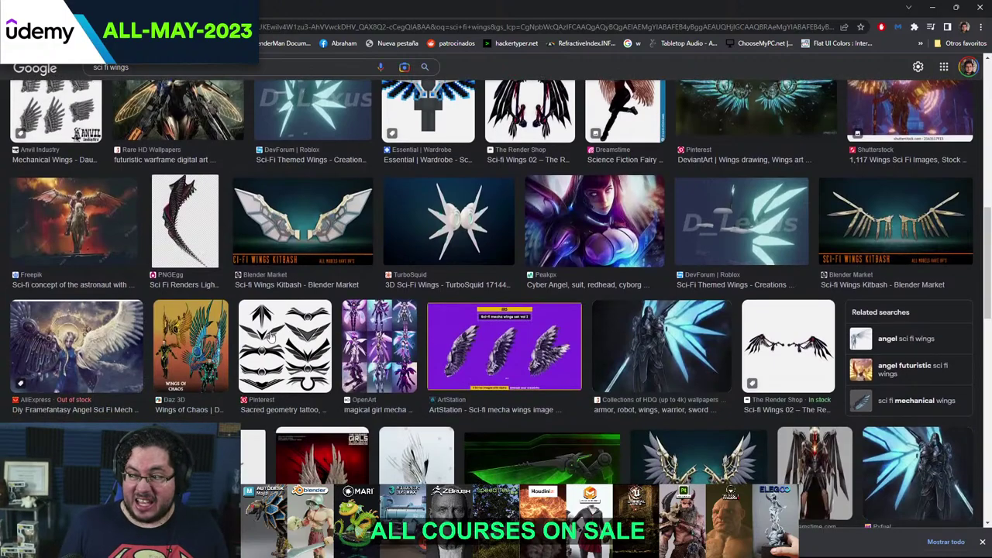
- Scan further through the "sci fi wings" image results for feather and mechanical wing references
scroll(270, 334, "down", 9)
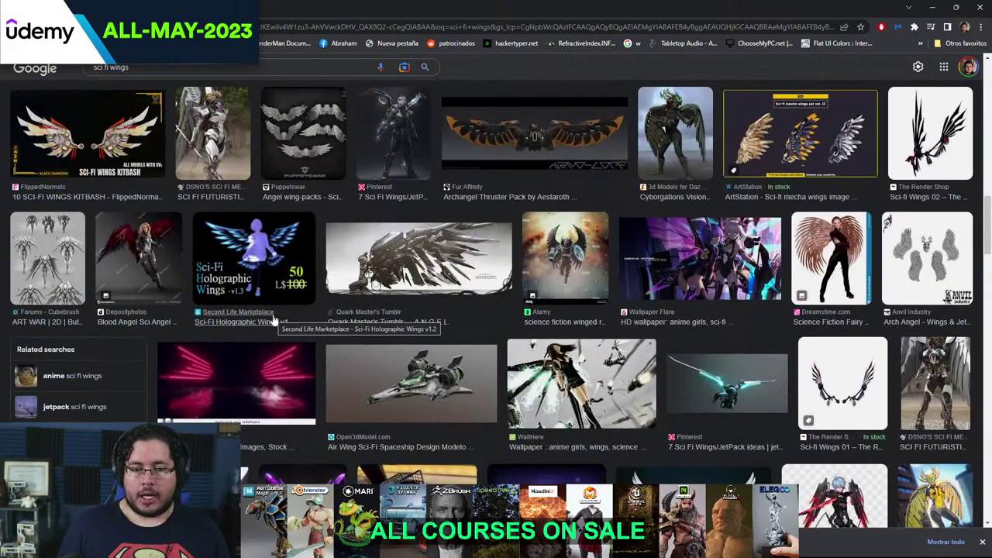
scroll(273, 320, "down", 4)
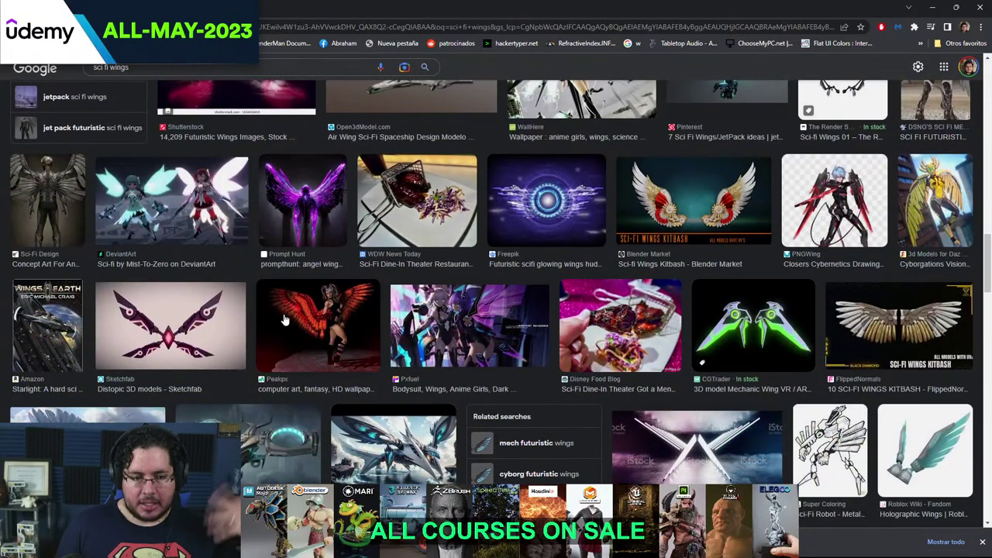
scroll(284, 316, "down", 8)
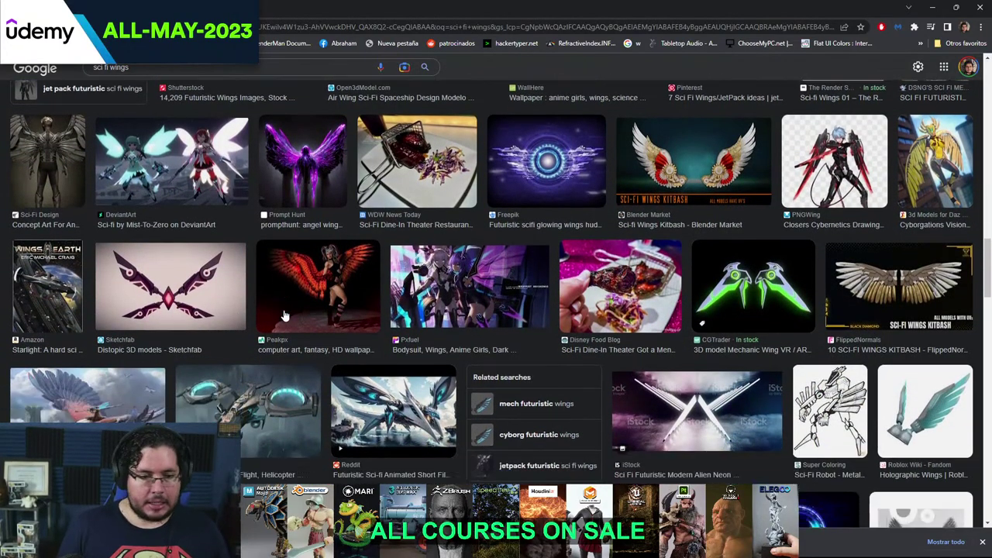
scroll(284, 315, "down", 2)
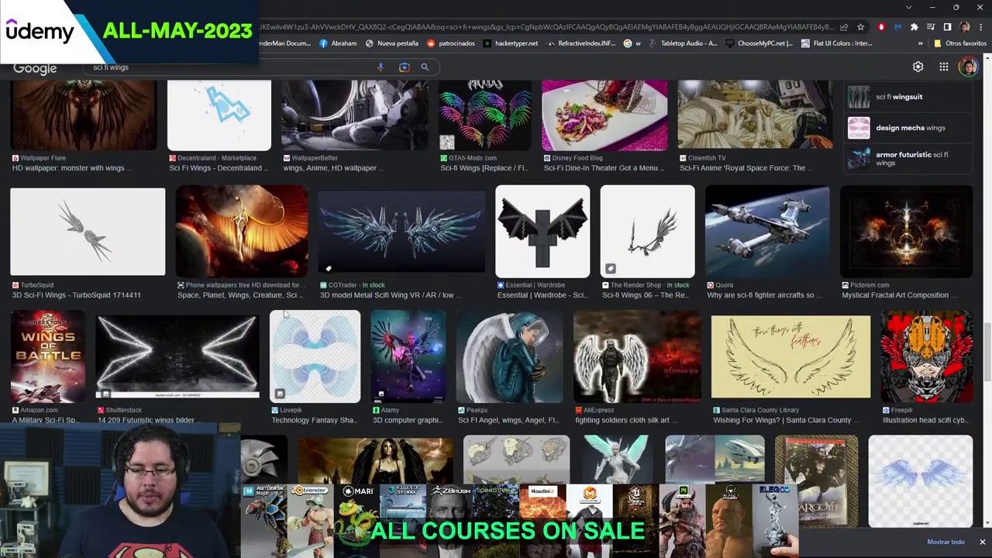
- Switch to Unreal Editor, open the L_Renders level from the SariaRenders folder, and enlarge the viewport over the content area
key("alt+Tab")
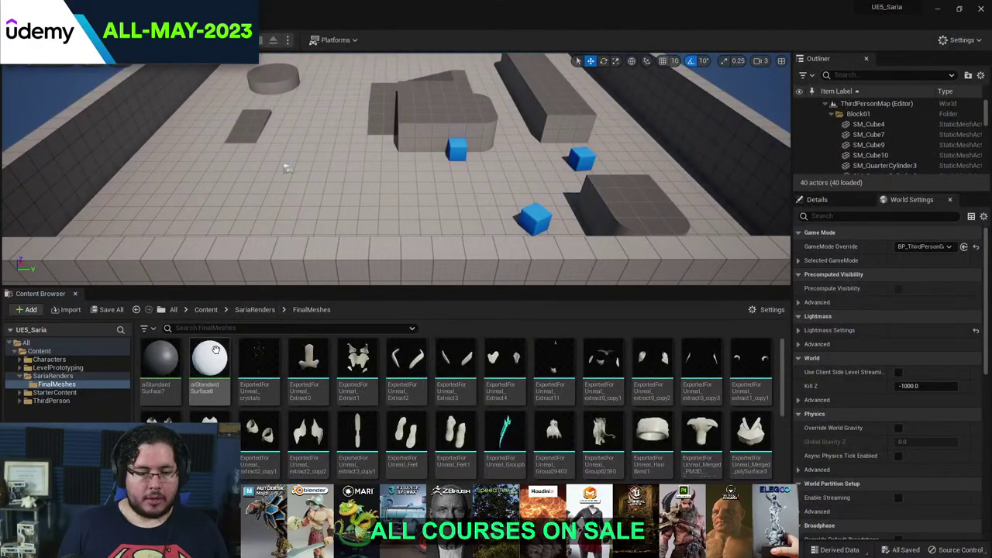
left_click(54, 375)
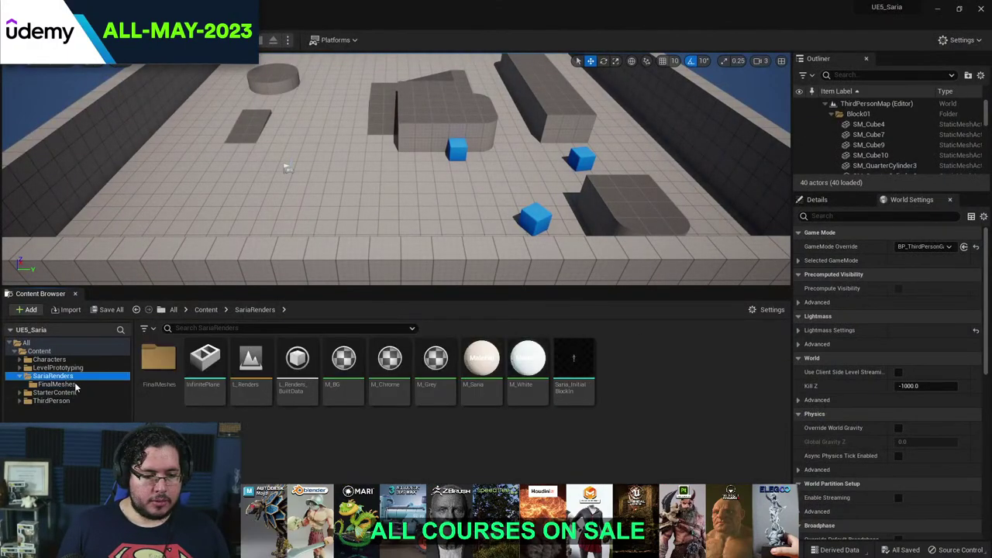
double_click(252, 372)
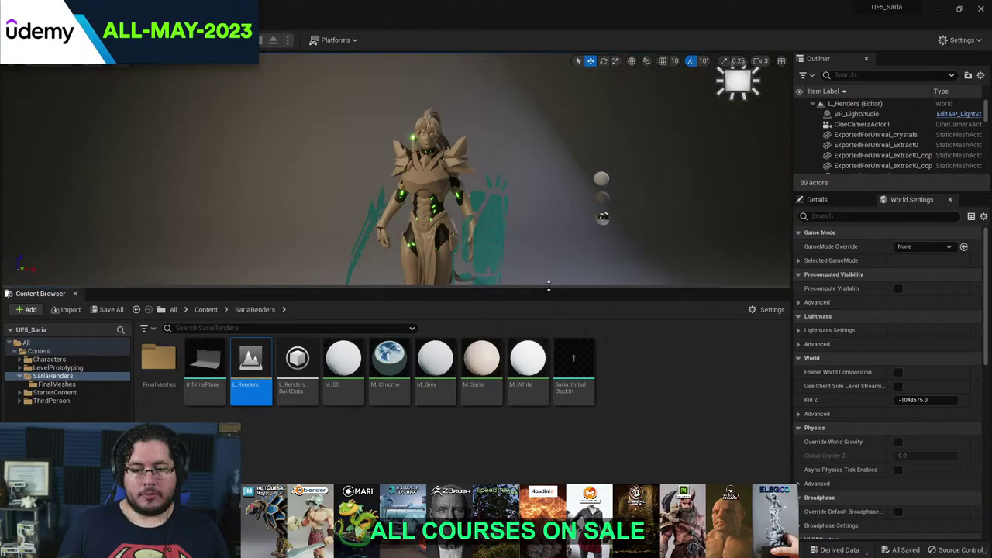
left_click_drag(548, 286, 553, 529)
- Fly the camera around the Saria character to examine her armor and teal energy pieces, and close Unreal Editor
right_click_drag(535, 333, 514, 359)
key("w")
key("s")
key("w")
key("s")
key("w")
key("a")
key("s")
key("s")
key("w")
key("s")
key("a")
key("a")
key("d")
key("s")
key("w")
key("s")
key("w")
key("s")
key("w")
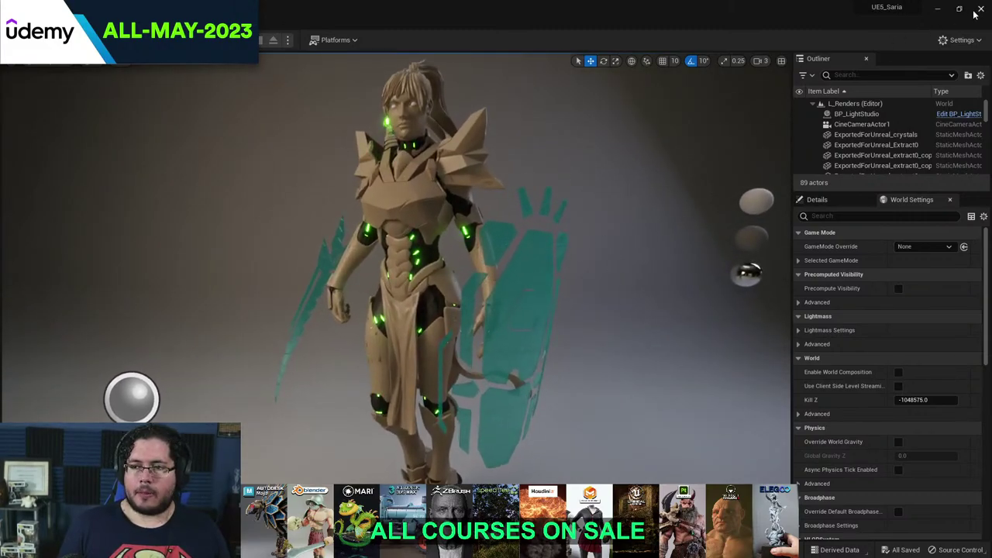
left_click(979, 9)
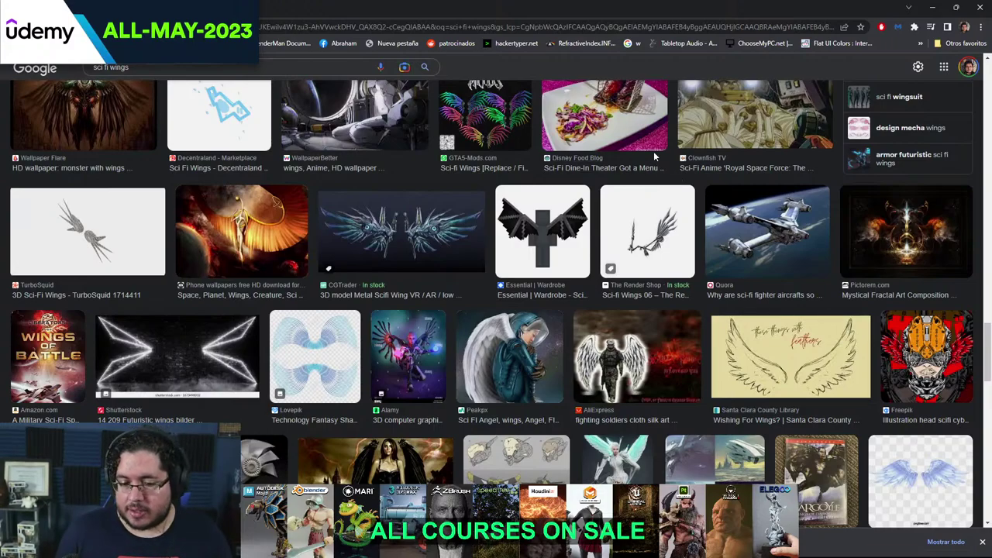
- Look through the remaining "sci fi wings" image results in the browser for more wing designs
scroll(483, 233, "down", 4)
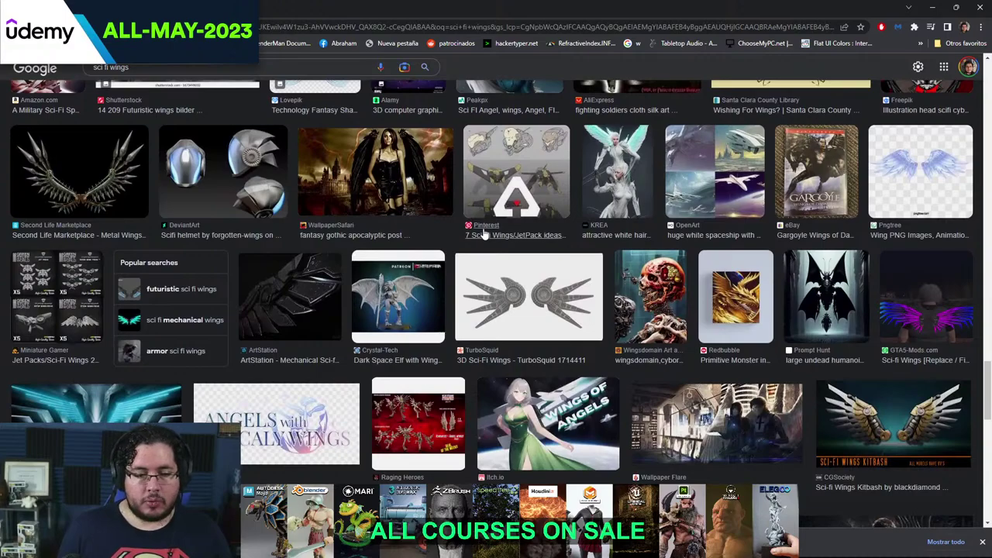
scroll(483, 233, "down", 2)
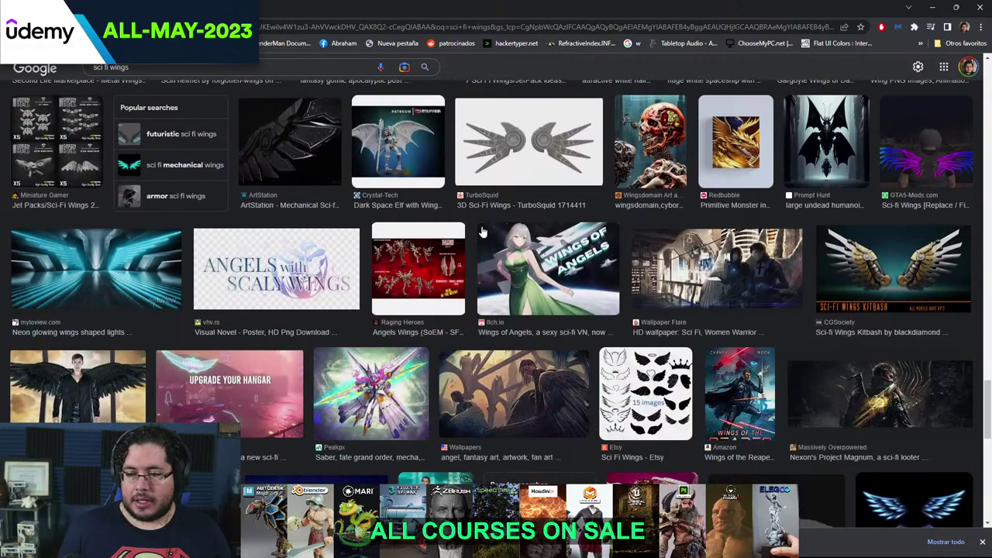
scroll(480, 231, "down", 2)
scroll(480, 231, "down", 5)
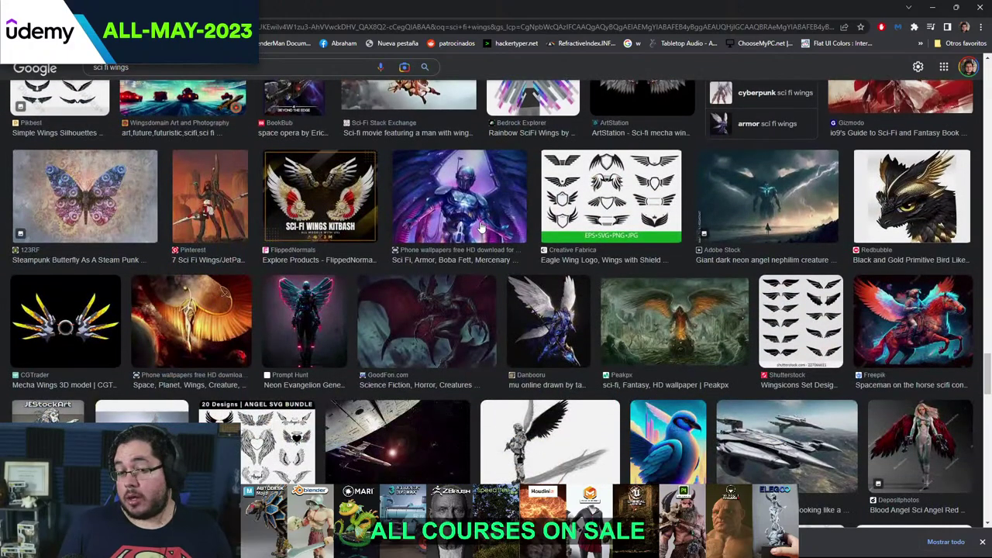
scroll(479, 227, "up", 3)
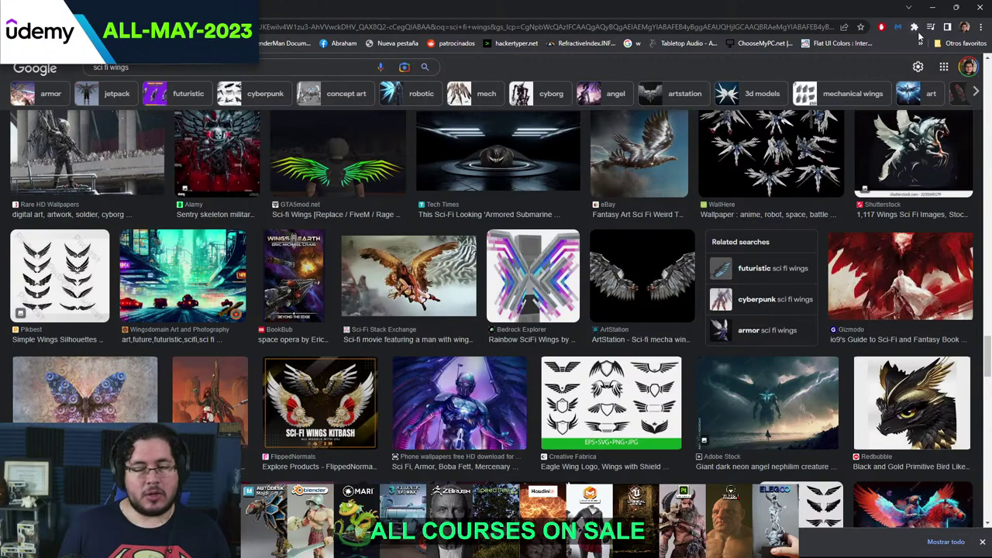
- Back in Maya's front view, raise the upper vertices of the second innermost feather plane into the green covert area
left_click(932, 8)
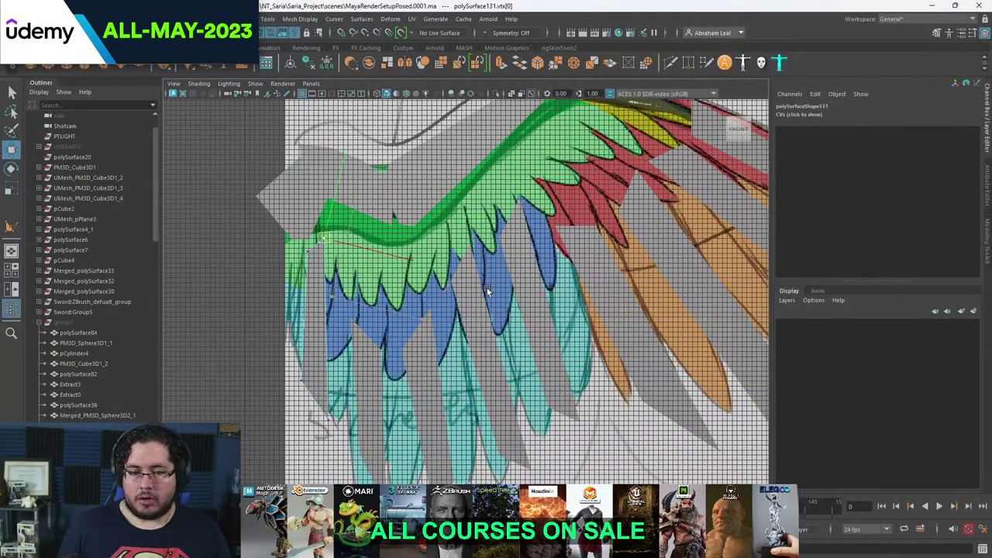
left_click(371, 351)
right_click_drag(369, 347, 329, 267)
left_click_drag(393, 268, 331, 375)
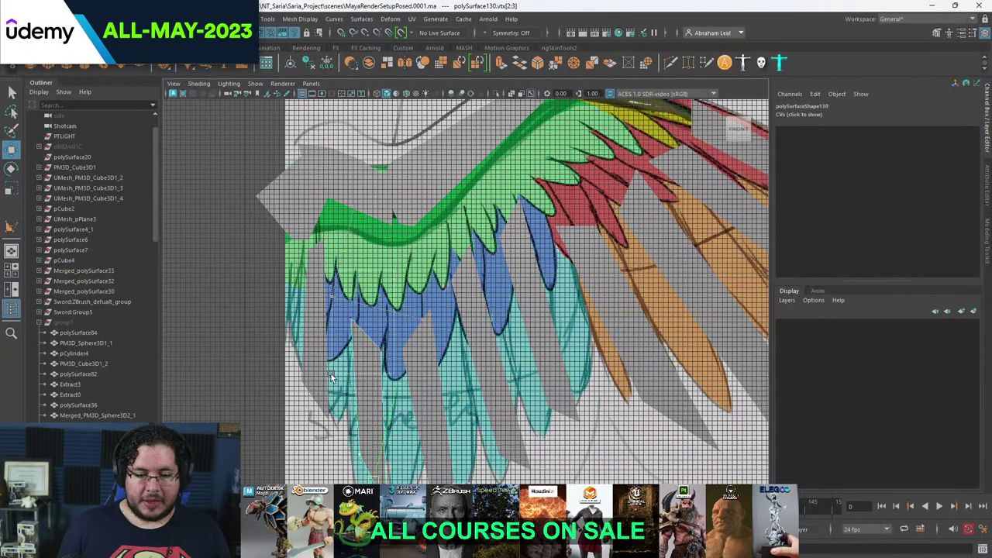
left_click(358, 359)
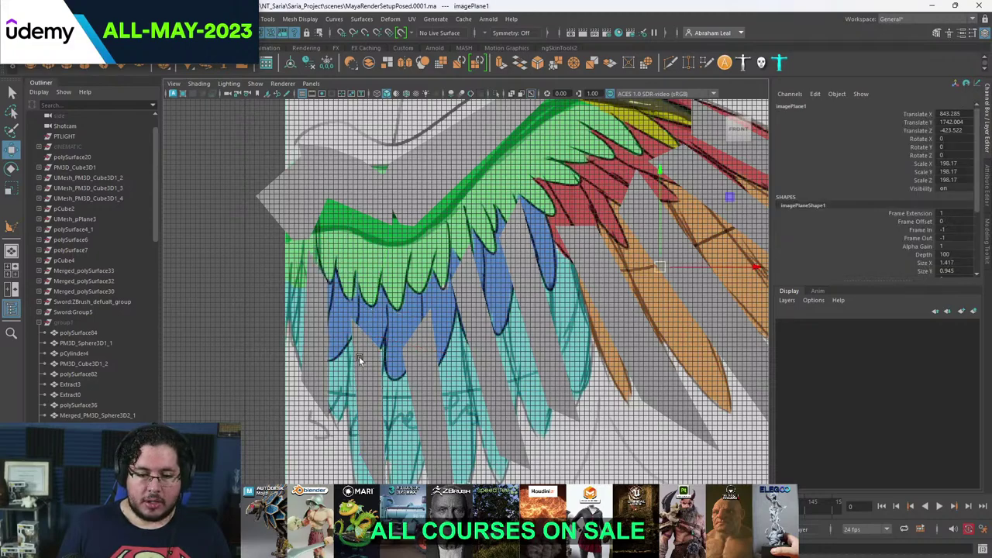
left_click(366, 336)
right_click_drag(364, 345, 325, 265)
left_click_drag(373, 335, 375, 301)
left_click(349, 268)
right_click_drag(370, 266, 431, 235)
left_click(404, 285)
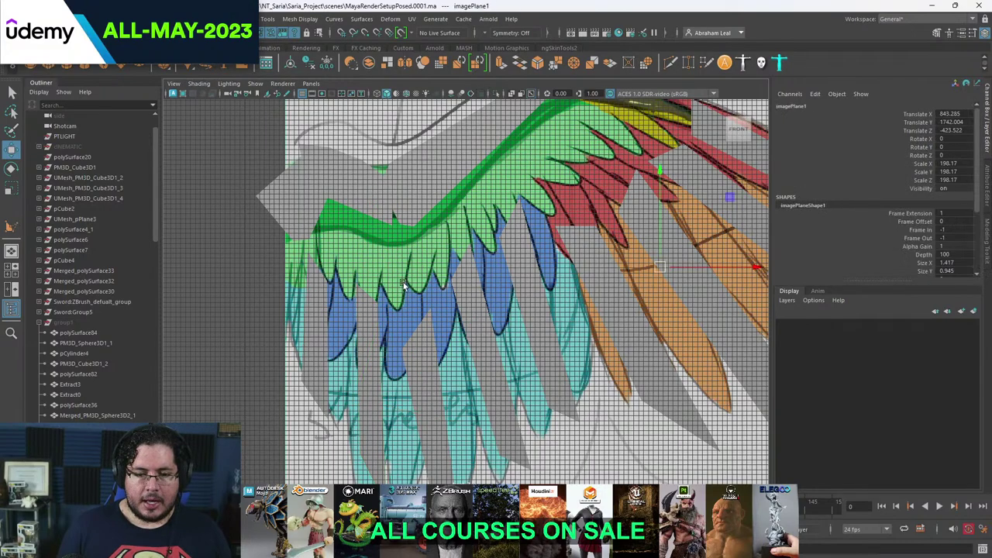
- In the perspective view, select all feather planes and extrude them slightly to give them thickness
key("space")
left_click_drag(404, 285, 404, 256)
right_click_drag(399, 259, 333, 259, "alt")
left_click_drag(333, 260, 407, 280, "alt")
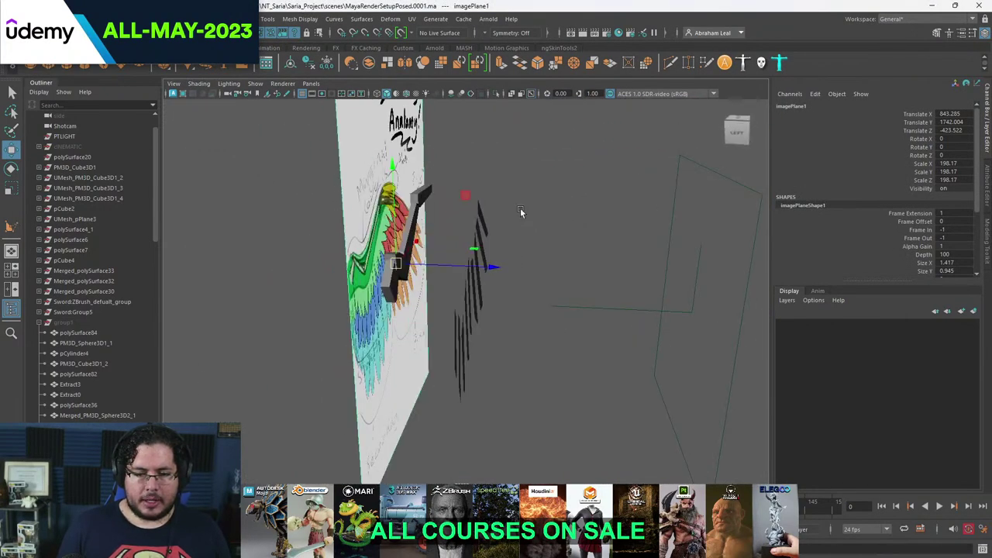
left_click(520, 210)
left_click_drag(520, 210, 534, 205, "alt")
left_click_drag(508, 199, 435, 364)
left_click_drag(484, 268, 502, 265, "alt")
left_click_drag(498, 221, 450, 350)
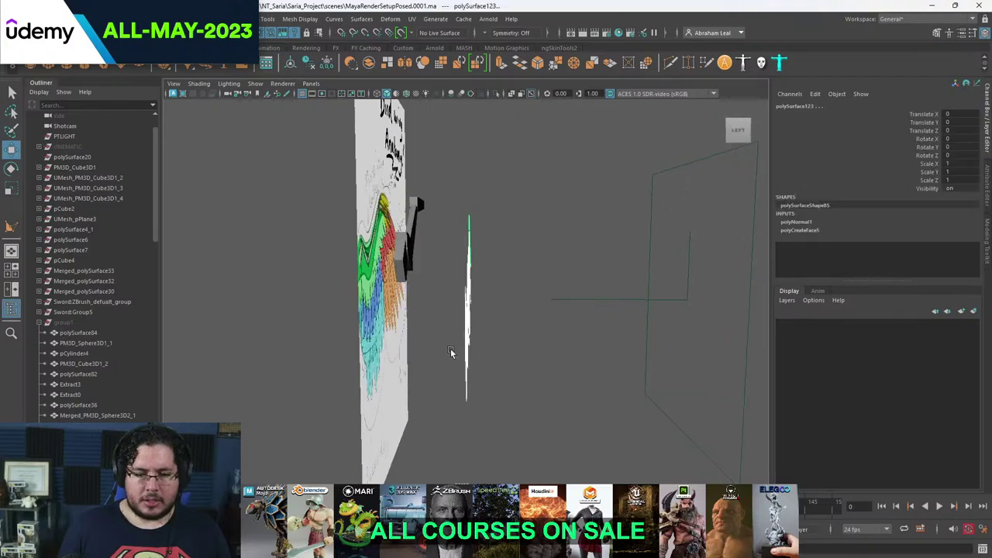
key("ctrl+e")
left_click_drag(541, 246, 532, 250)
right_click_drag(533, 252, 541, 291, "alt")
left_click_drag(541, 290, 515, 311, "alt")
left_click(564, 204)
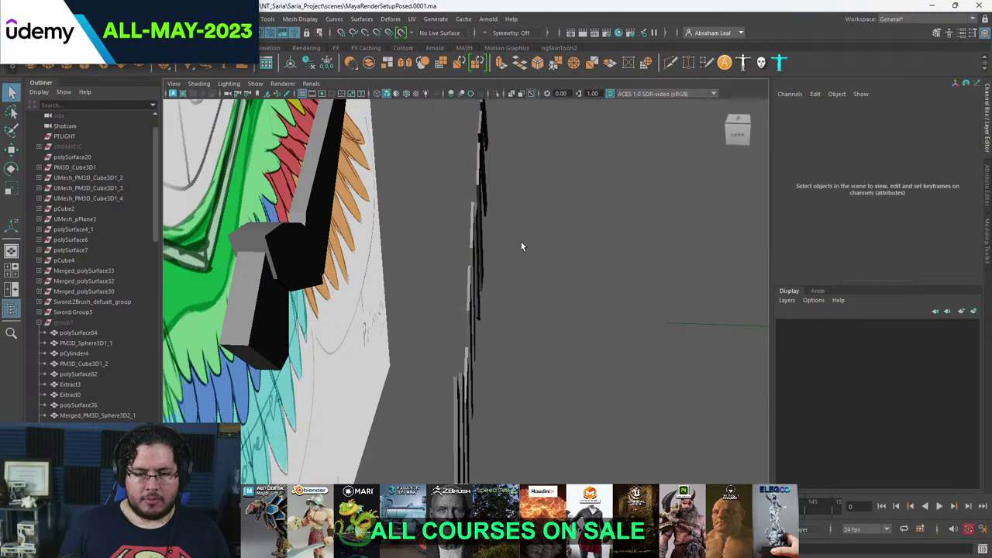
- Select all extruded feathers, center their pivots, and move them back in depth toward the wing arm blocks
left_click_drag(521, 242, 527, 203, "alt")
scroll(499, 207, "down", 5)
mouse_move(495, 186)
left_mouse_down()
mouse_move(471, 356)
mouse_move(451, 362)
left_mouse_up()
key("w")
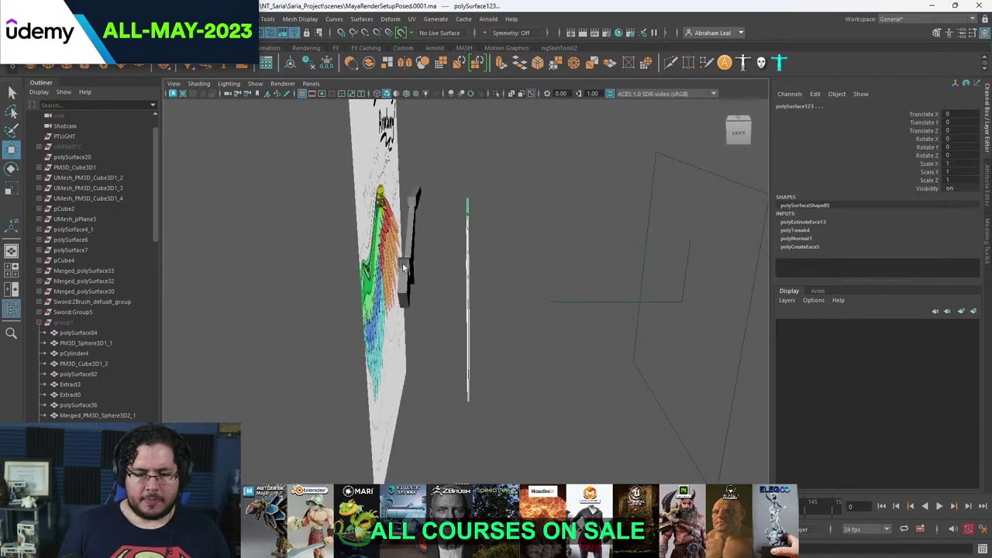
left_click(289, 64)
left_click_drag(556, 220, 506, 224)
left_click_drag(508, 223, 497, 264, "alt")
scroll(458, 276, "up", 5)
left_click_drag(536, 195, 540, 195)
left_click(507, 127)
- Unhide group1 to show the Saria character next to the wing blockout
key("space")
left_click_drag(586, 291, 500, 232, "alt")
right_click_drag(500, 233, 338, 295, "alt")
left_click_drag(337, 294, 313, 277, "alt")
left_click(81, 324)
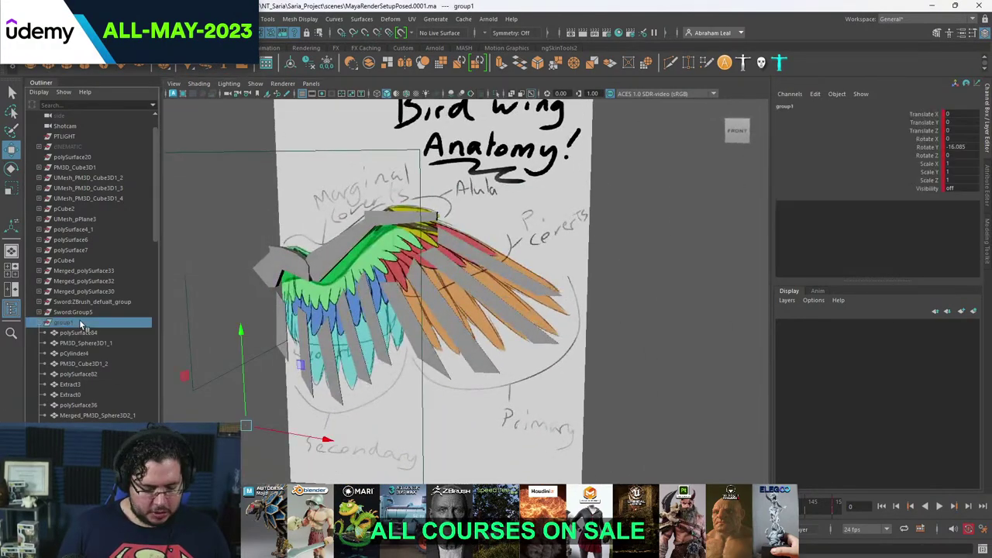
key("h")
left_click_drag(548, 318, 665, 288, "alt")
left_click(665, 288)
- Frame the character and wing in the front view and hide the grid
right_click_drag(664, 287, 457, 318, "alt")
key("space")
left_click_drag(455, 317, 454, 351)
scroll(455, 353, "down", 3)
scroll(454, 353, "up", 4)
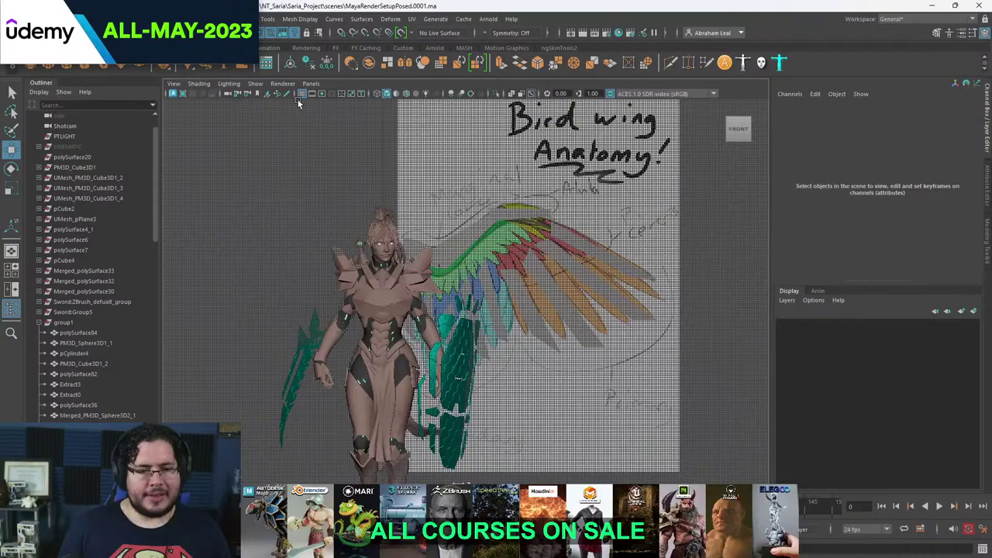
left_click(301, 93)
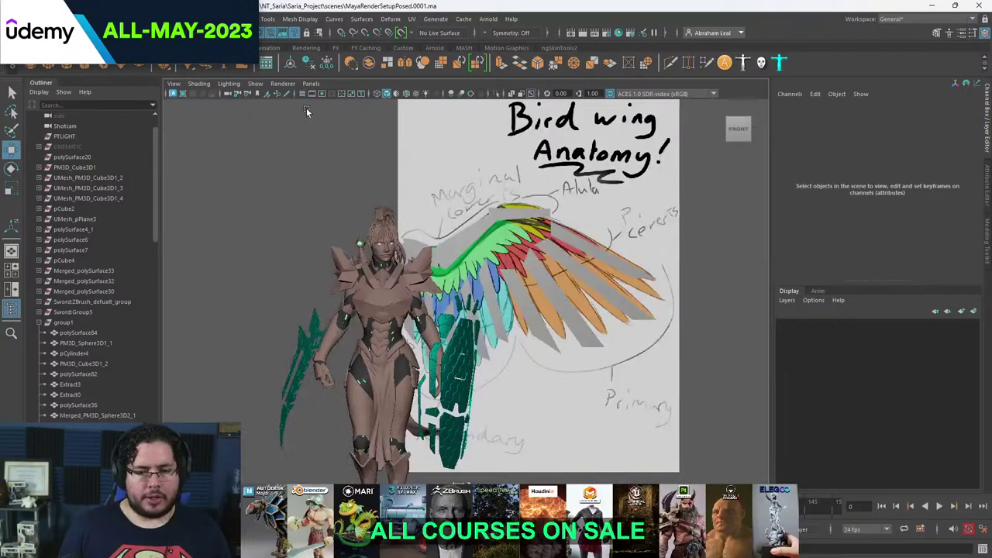
- Set the alpha gain of the bird wing reference image plane to 0.1
scroll(599, 266, "up", 4)
middle_click_drag(599, 266, 511, 213, "alt")
scroll(503, 201, "down", 4)
left_click(543, 211)
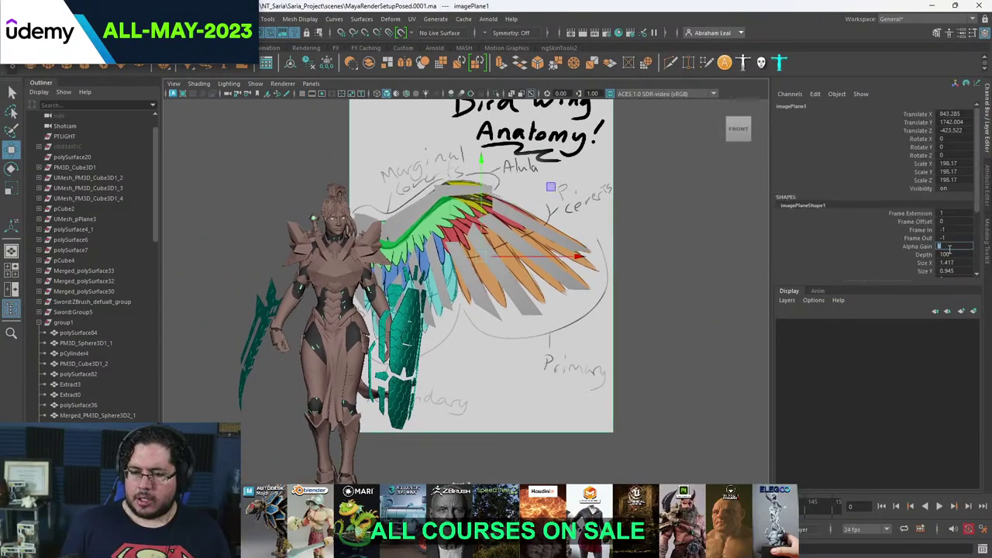
type("0.1")
key("Return")
left_click(619, 212)
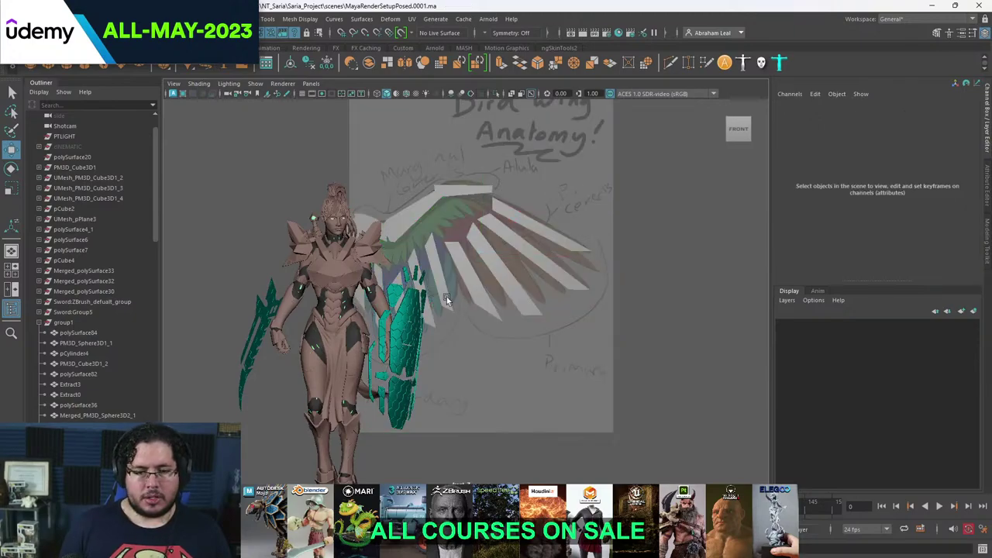
- Examine the wing blockout's silhouette and proportions against the Saria character in the front view
scroll(446, 297, "up", 2)
scroll(387, 271, "down", 2)
scroll(381, 264, "up", 3)
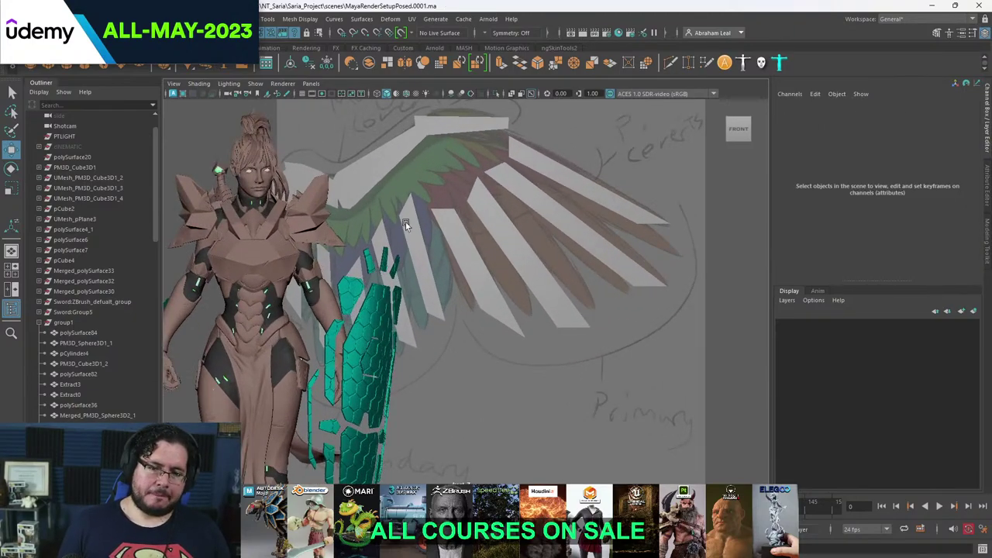
left_click(488, 293)
left_click(483, 246)
scroll(498, 273, "down", 3)
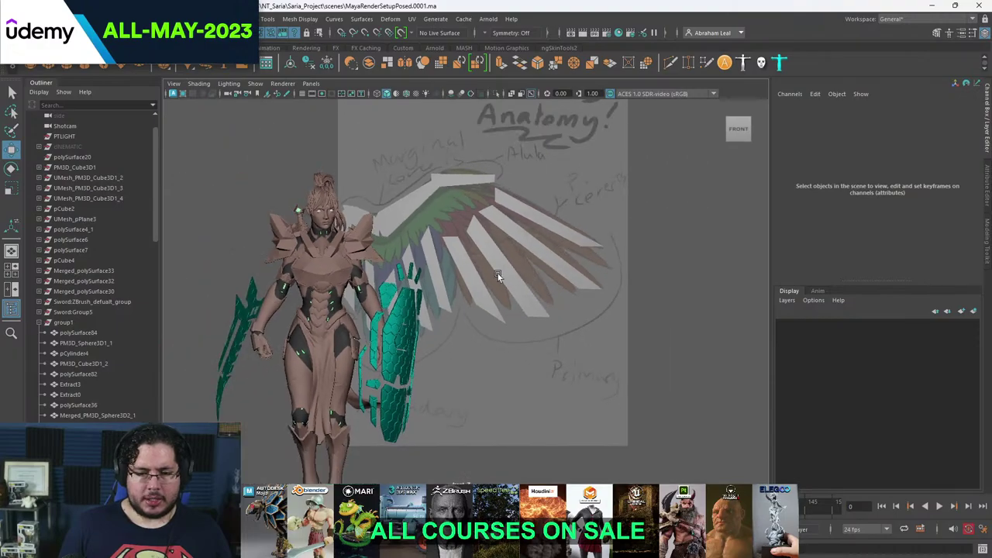
middle_click_drag(497, 274, 520, 292, "alt")
scroll(521, 291, "up", 4)
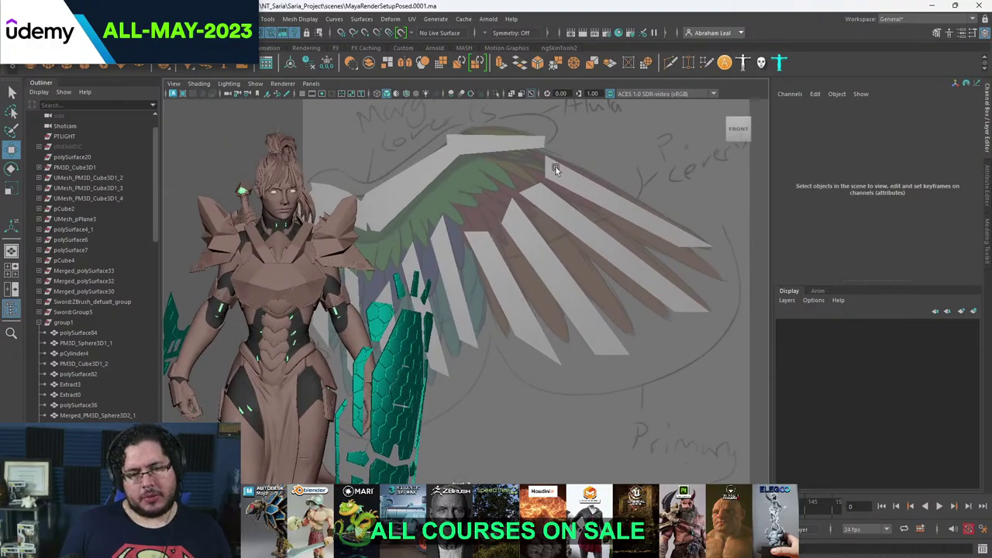
- Return to the browser and review the earlier "sci fi wings" image results for feather design ideas
key("alt+Tab")
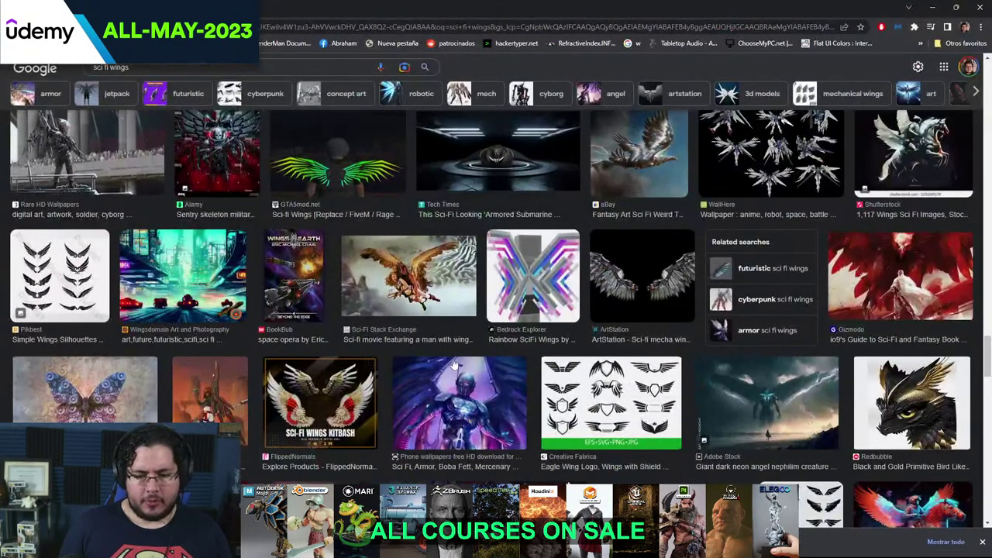
scroll(672, 364, "up", 10)
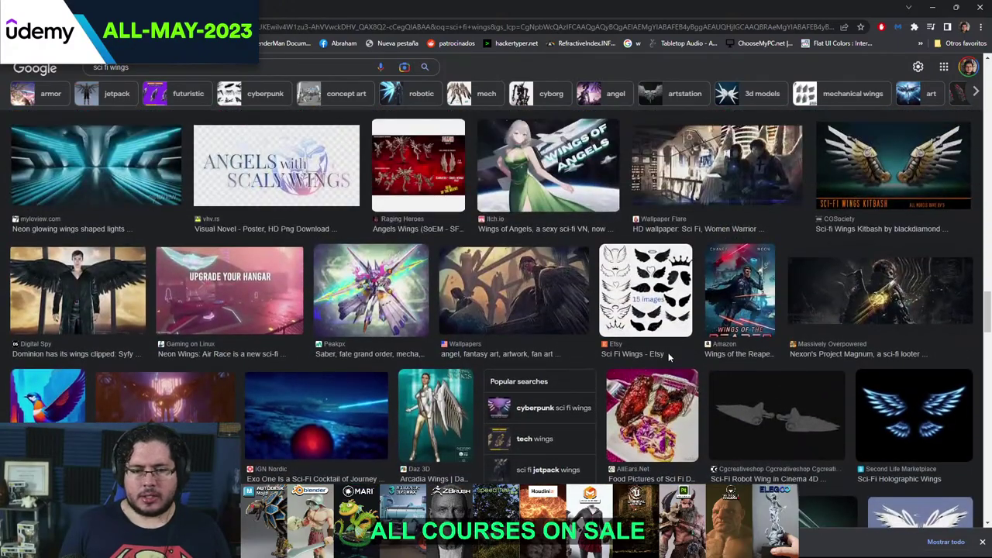
scroll(658, 352, "up", 10)
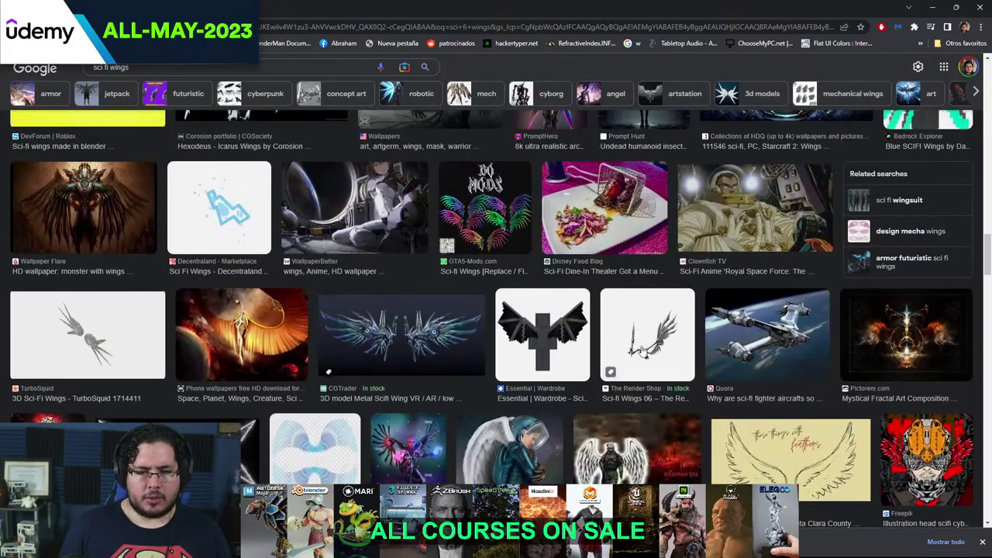
scroll(637, 349, "up", 3)
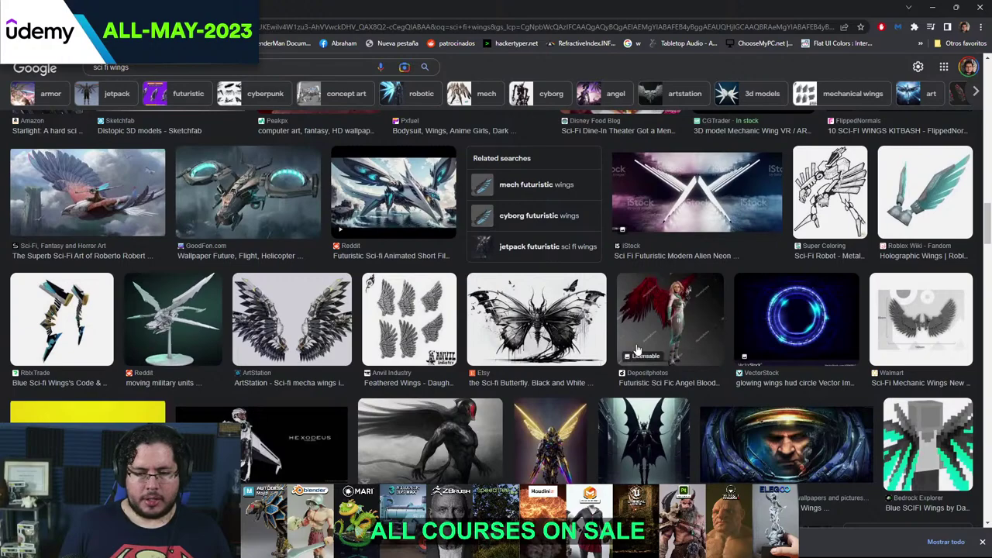
scroll(635, 349, "up", 5)
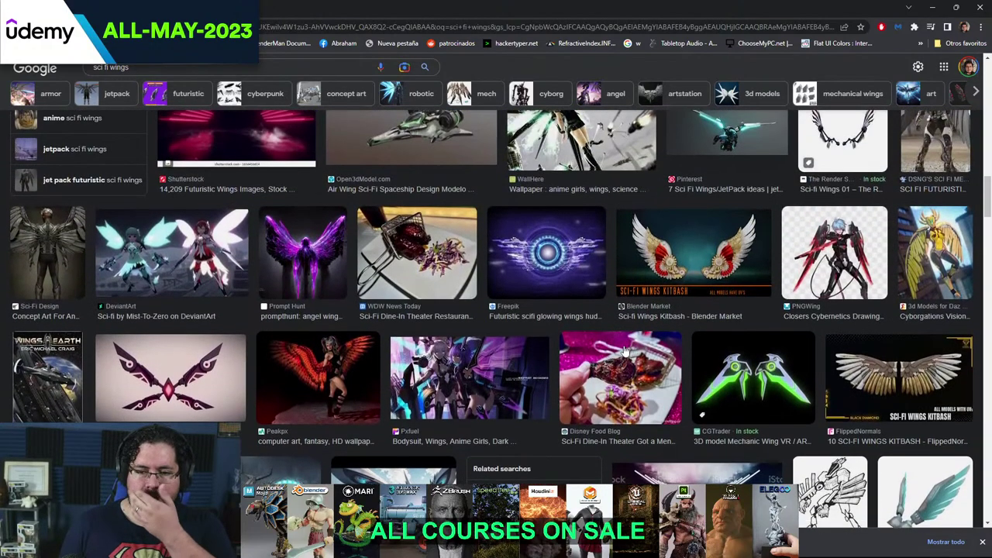
scroll(624, 351, "up", 3)
scroll(624, 351, "up", 15)
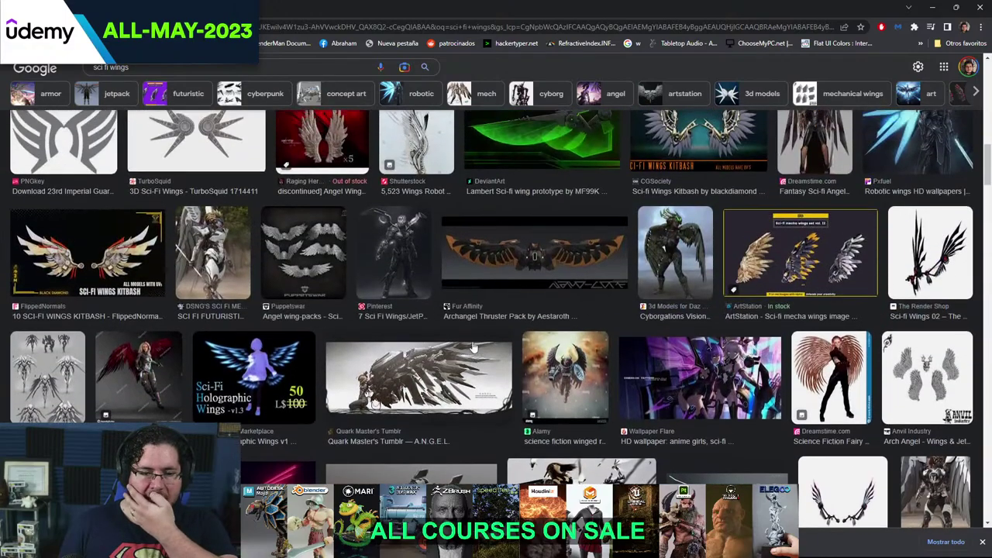
- Preview the teal mechanical wings among the "sci fi wings" image results and switch back to Maya
scroll(496, 346, "up", 1)
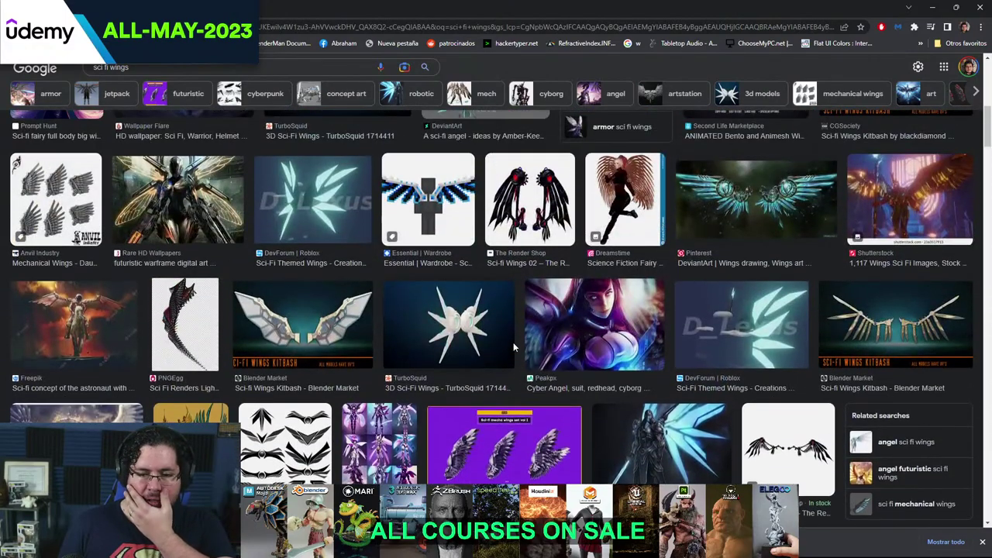
left_click(701, 232)
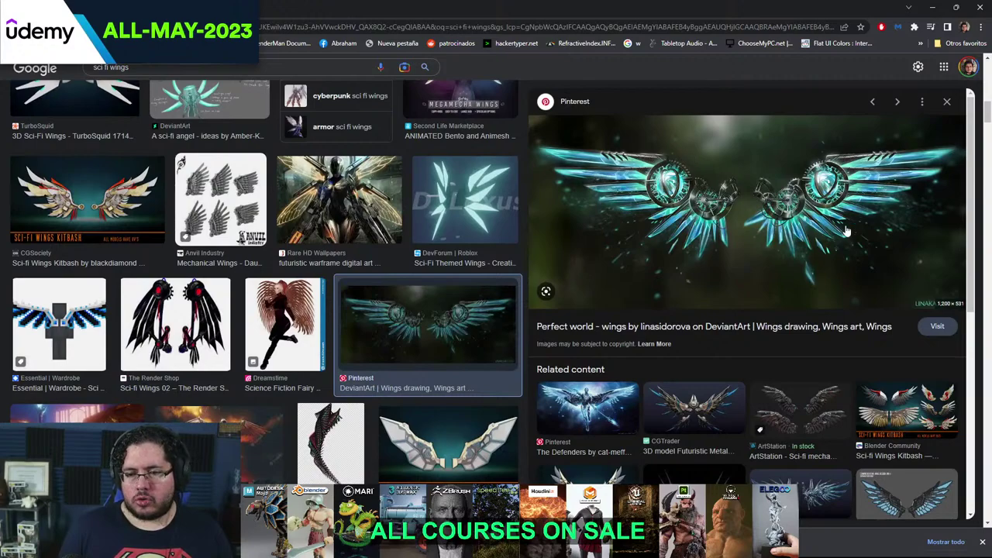
left_click(918, 502)
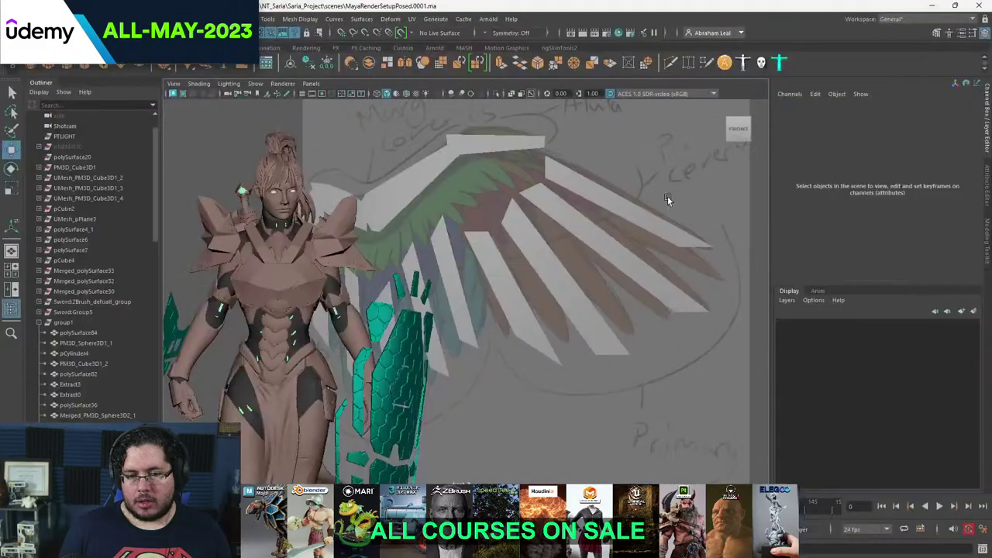
- Move the root vertices of the outermost feather inward so it starts beneath the outer bar of the wing arm
left_click_drag(667, 196, 567, 204, "alt")
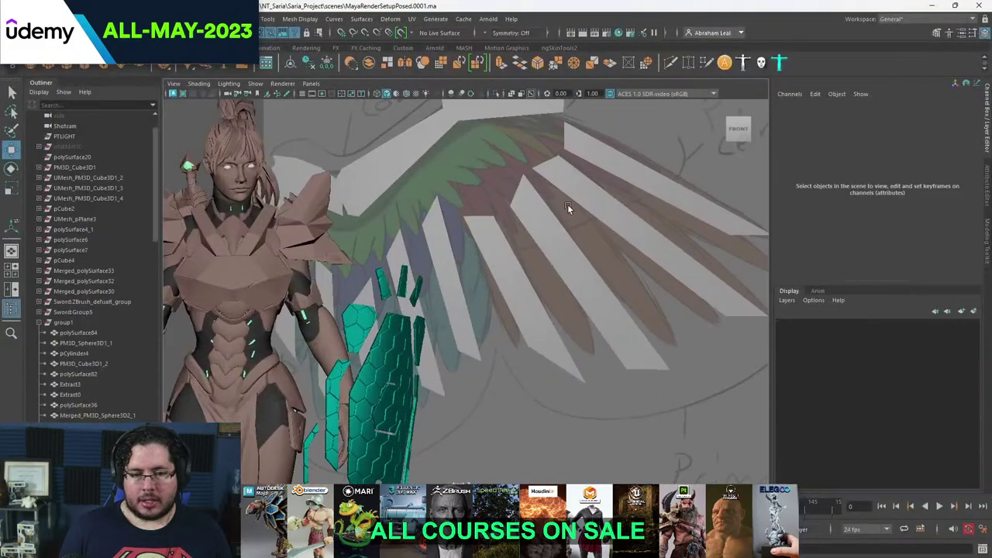
left_click(591, 150)
middle_click_drag(591, 151, 599, 188, "alt")
right_click_drag(600, 188, 565, 187)
left_click_drag(597, 141, 552, 218)
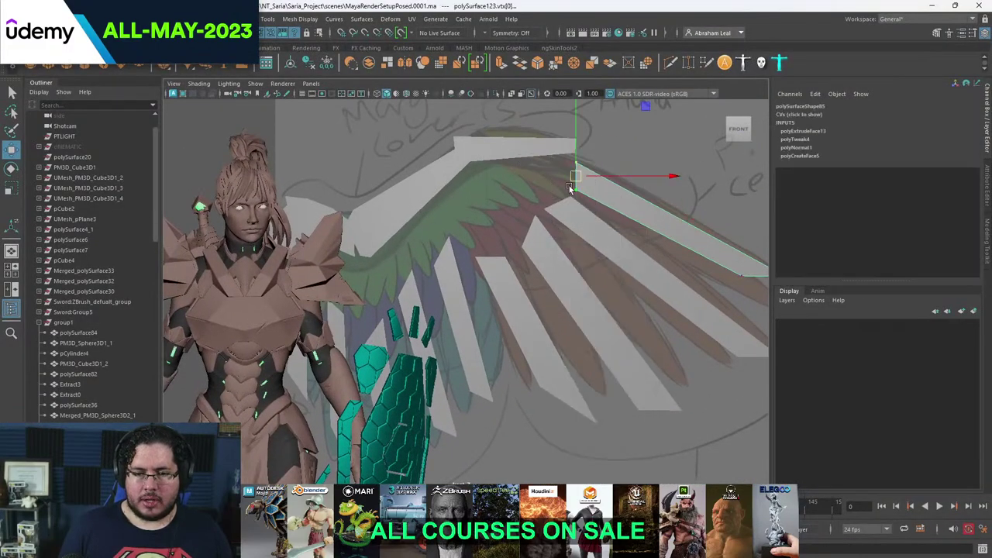
left_click_drag(575, 176, 521, 152)
- Pull the root vertices of the second and third feathers from the wing tip up to the outer arm bar
left_click(563, 222)
right_click_drag(574, 191, 569, 151)
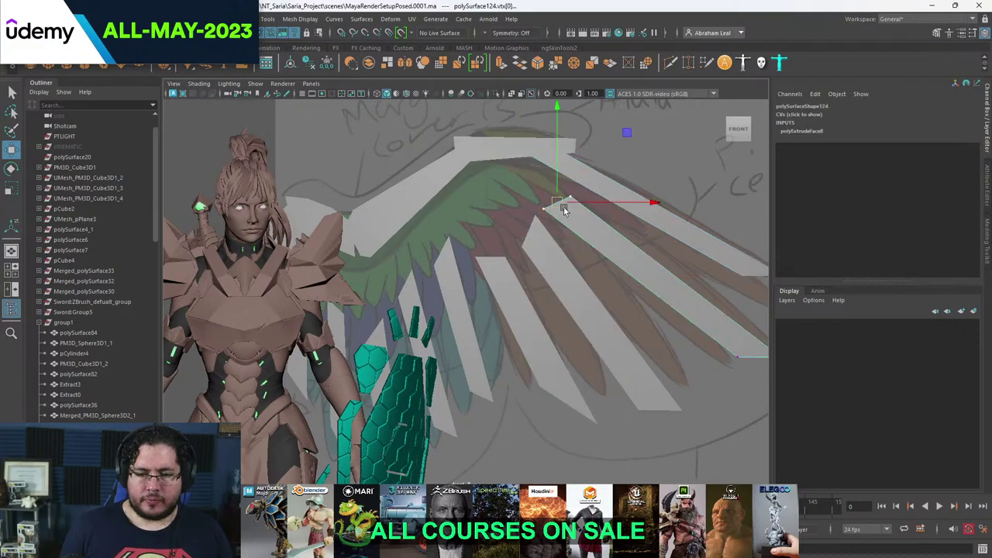
left_click(509, 160)
left_click_drag(504, 168, 496, 159)
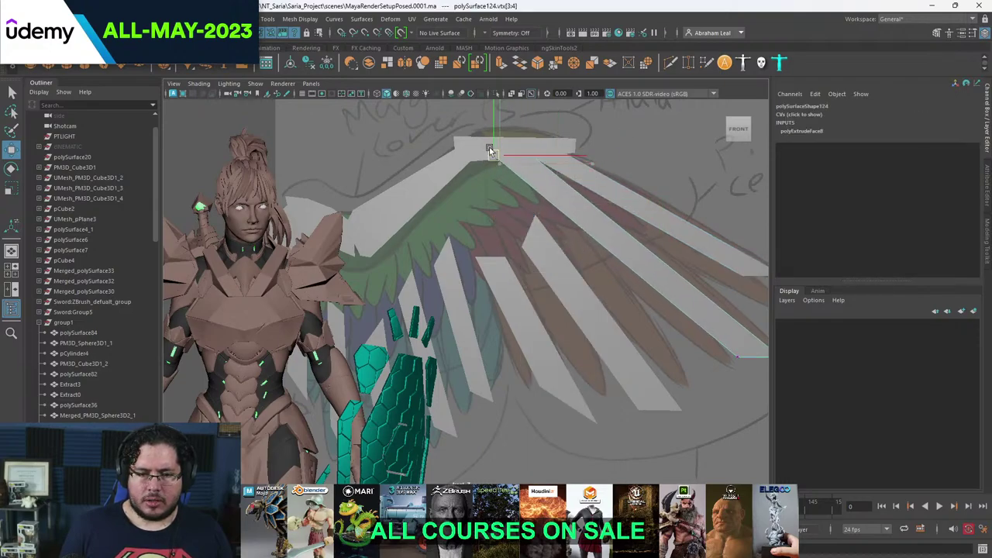
left_click(540, 247)
right_click_drag(538, 242, 496, 213)
left_click_drag(498, 206, 465, 158)
left_click(472, 178)
- Extend the fourth and fifth feathers by moving their root vertices up into the wing arm
left_click(498, 260)
right_click_drag(499, 261, 457, 248)
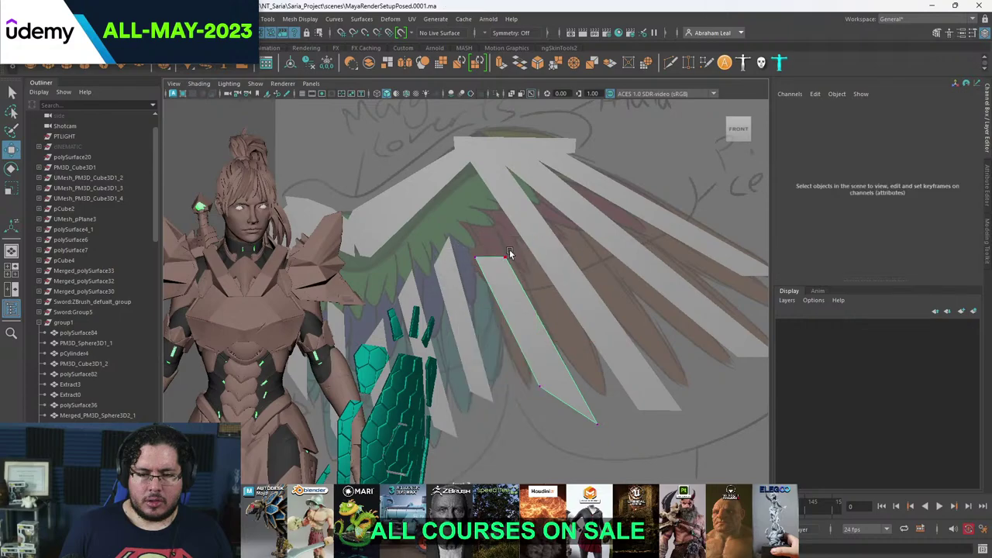
left_click_drag(508, 249, 459, 154)
middle_click_drag(495, 256, 563, 228, "alt")
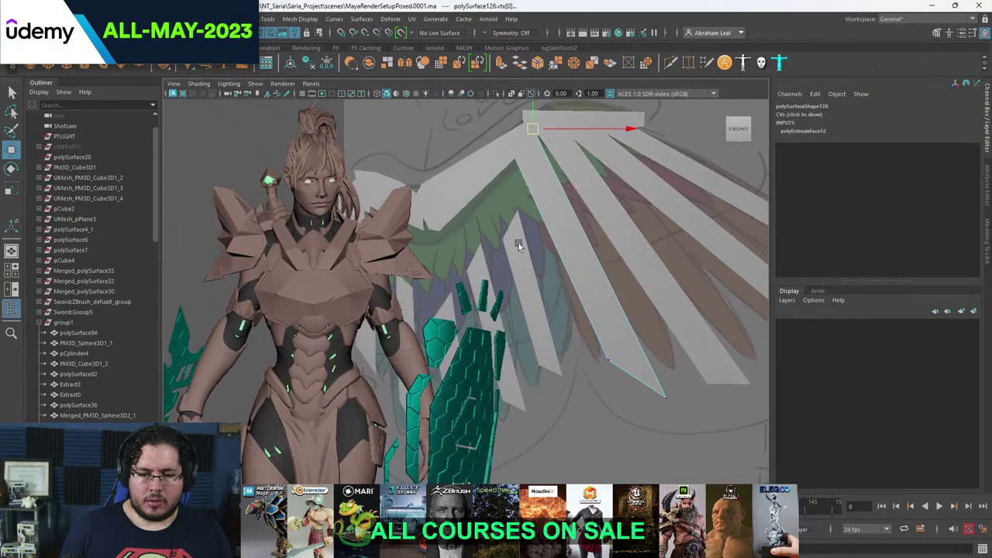
left_click(517, 243)
right_click_drag(518, 243, 478, 224)
left_click_drag(539, 200, 491, 164)
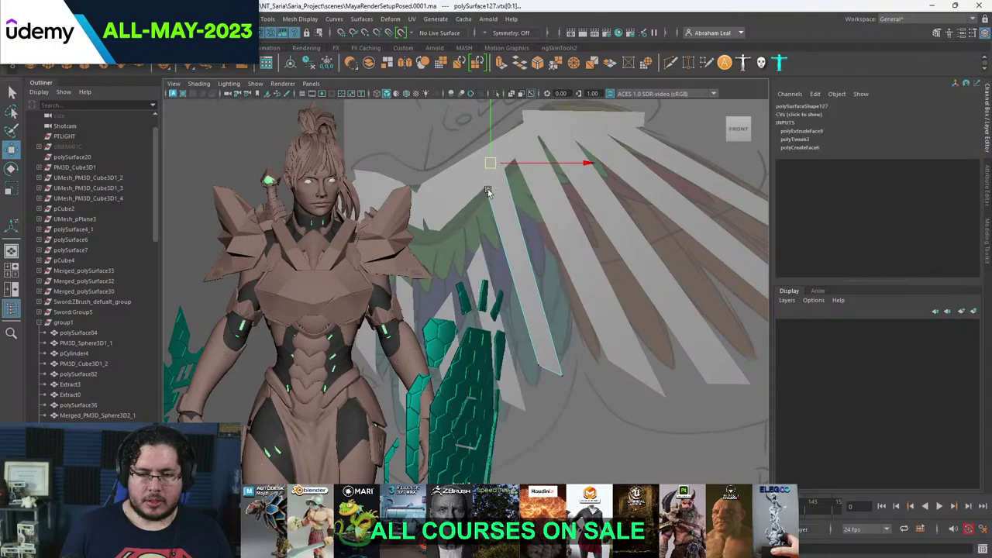
- Move the root vertices of the sixth feather from the wing tip up into the inner arm segment
left_click(477, 269)
right_click_drag(476, 264, 447, 242)
left_click_drag(451, 284, 498, 226)
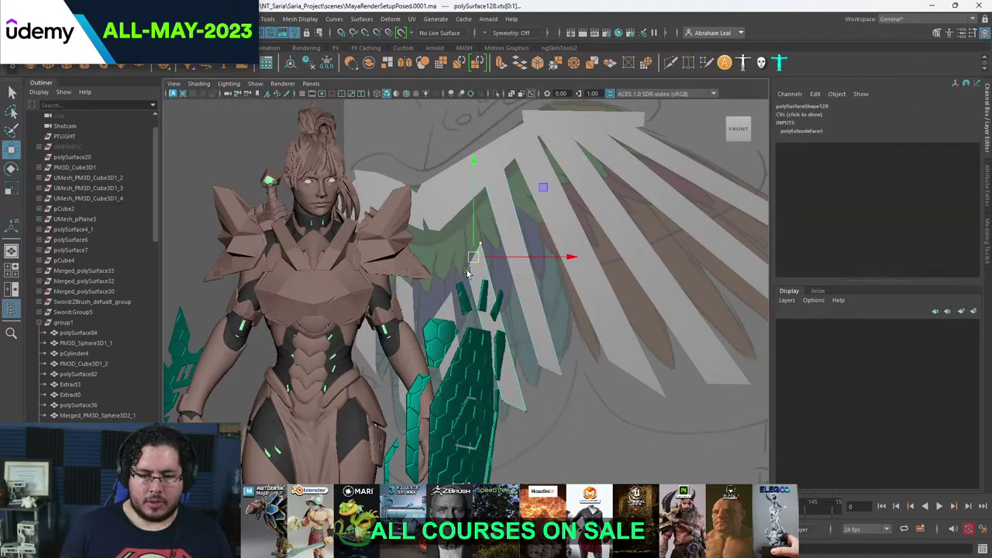
left_click_drag(467, 272, 452, 209)
- Hide the character's group1 and extend the seventh feather's root up to the wing arm's inner joint
left_click(62, 324)
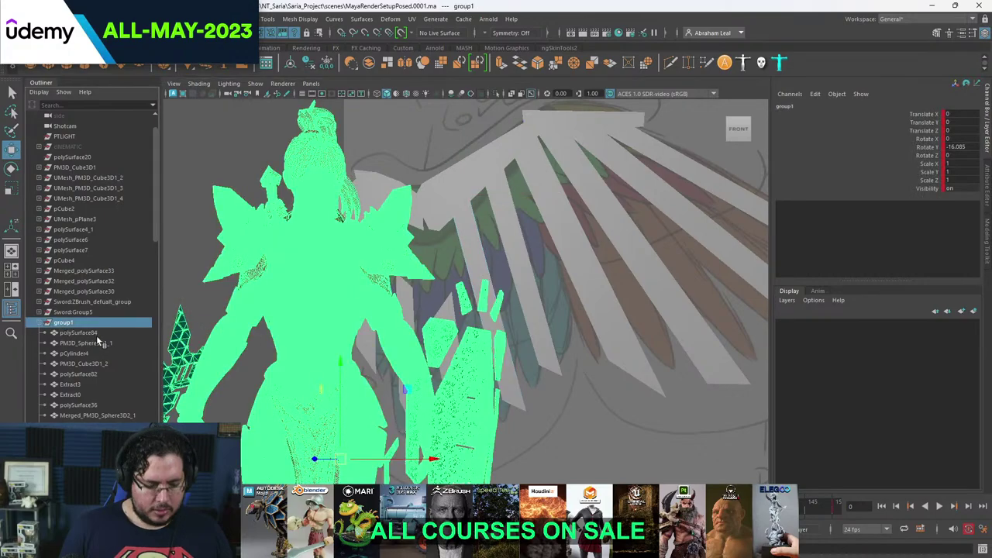
key("ctrl+h")
left_click(443, 316)
right_click_drag(443, 264, 396, 266)
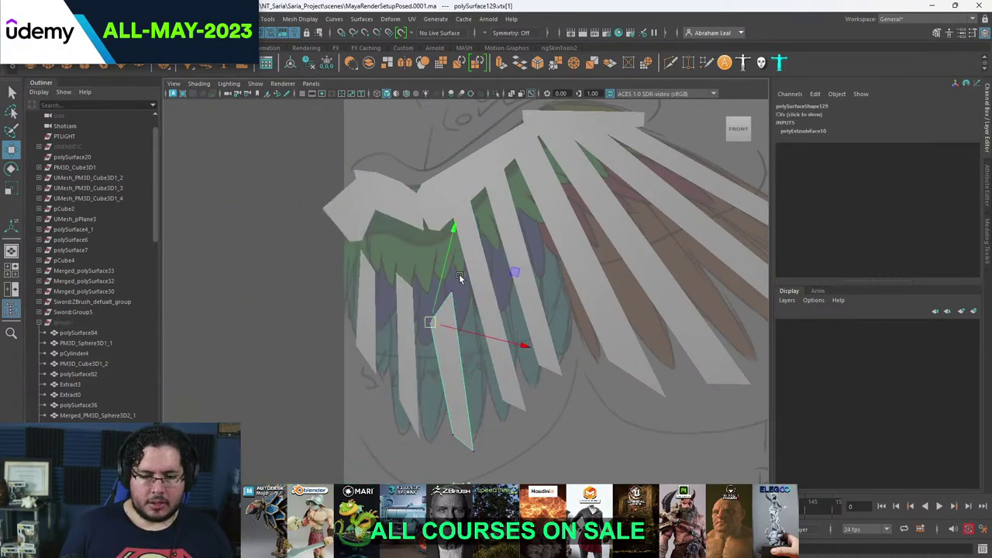
left_click_drag(430, 322, 408, 234)
left_click_drag(402, 230, 437, 208)
key("ctrl+z")
left_click(425, 198, "shift")
key("ctrl+z")
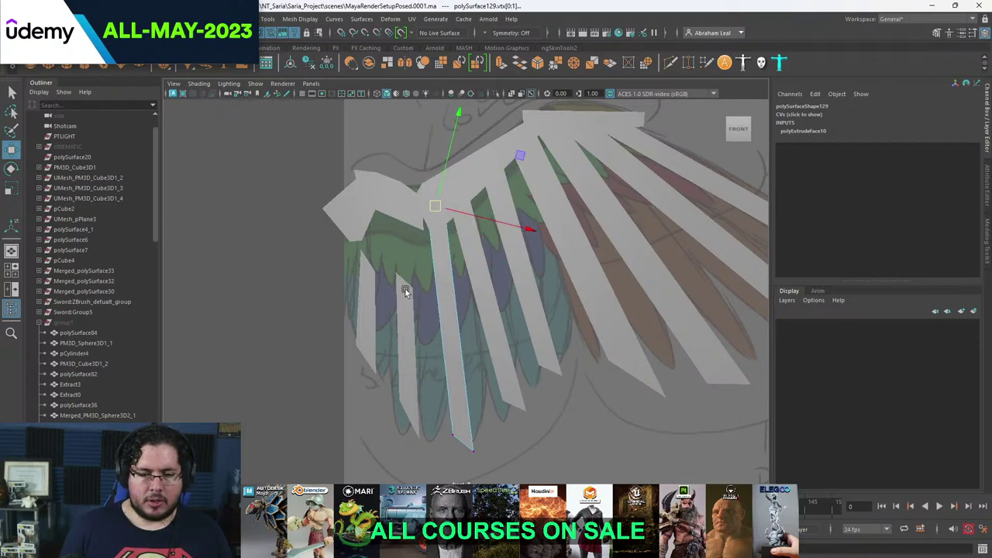
- Extend the roots of the two innermost feathers up into the shoulder segment of the wing
right_click_drag(406, 291, 371, 266)
left_click_drag(428, 262, 390, 318)
left_click_drag(405, 282, 409, 233)
left_click_drag(413, 221, 384, 219)
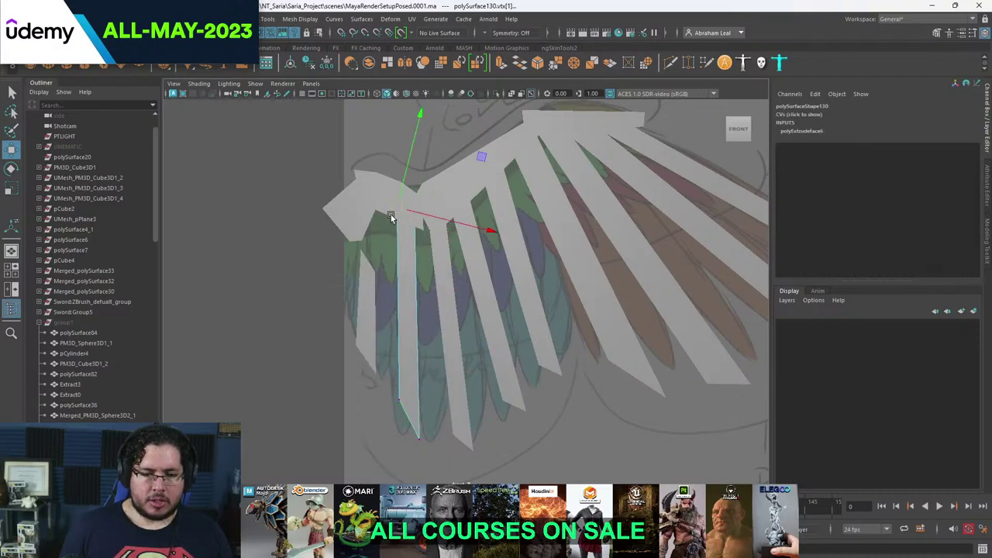
left_click(371, 268)
right_click_drag(324, 242, 324, 242)
left_click_drag(385, 241, 379, 201)
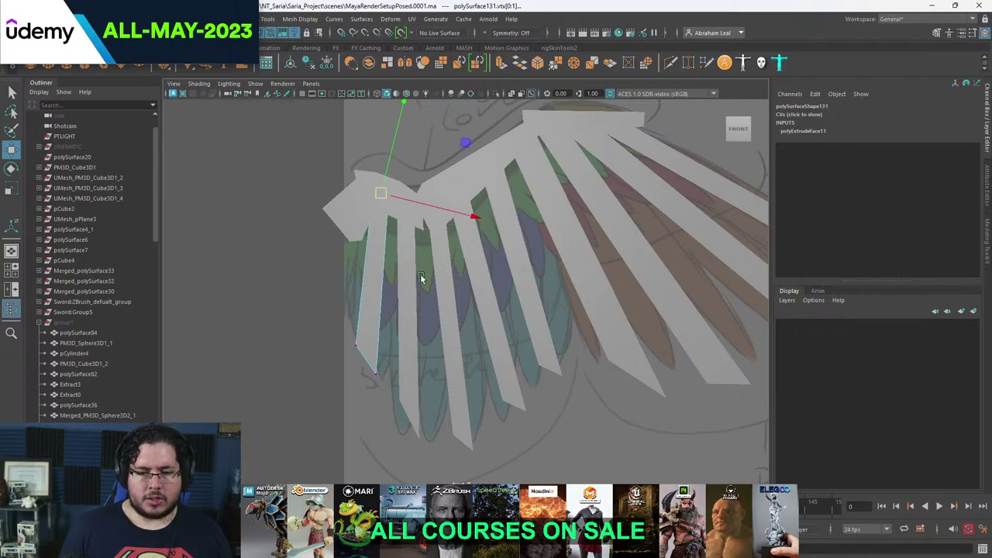
left_click_drag(421, 278, 420, 277)
- Reshape the tip of the seventh feather, the longest inner one, into a nearly flat end by moving its end vertices
middle_click_drag(485, 318, 458, 255, "alt")
scroll(457, 263, "down", 1)
left_click(435, 357)
right_click_drag(433, 263, 392, 263)
mouse_move(439, 385)
left_mouse_down()
mouse_move(450, 361)
mouse_move(416, 382)
mouse_move(436, 373)
left_mouse_up()
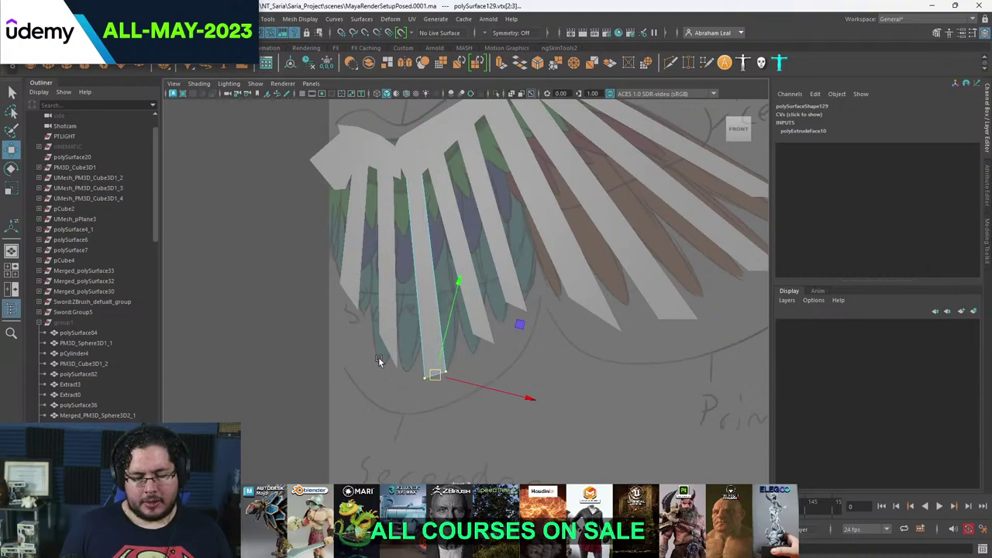
middle_click_drag(474, 396, 438, 396, "alt")
left_click(426, 362)
left_click(405, 362)
right_click_drag(404, 363, 357, 303)
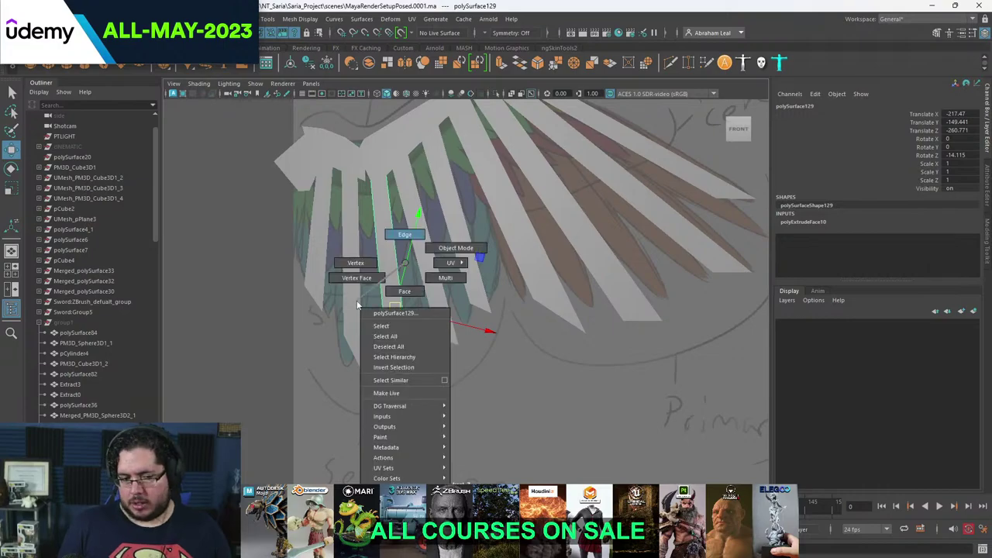
left_click(355, 262)
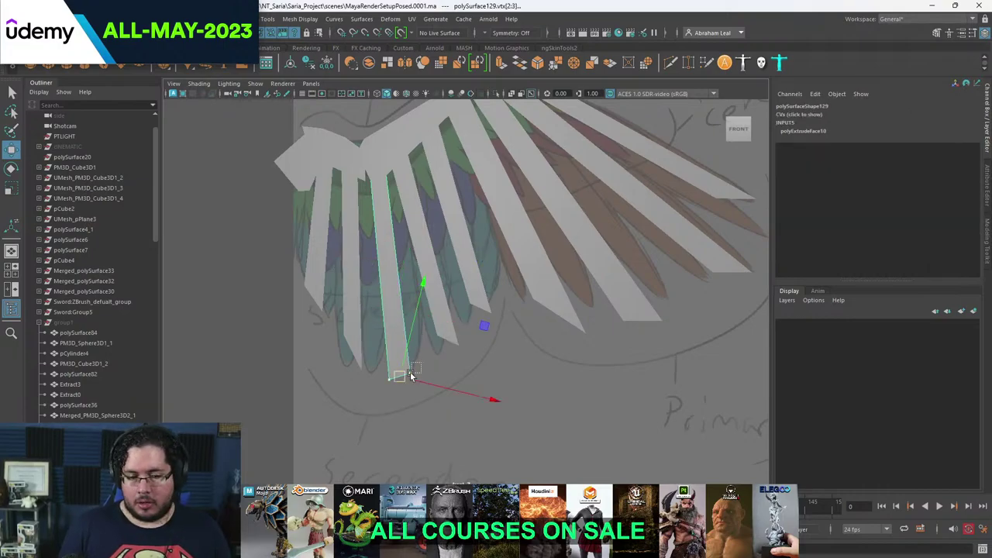
left_click_drag(411, 375, 408, 379)
- Move the end vertices of the sixth feather so its tip slants down toward the wing's inner side
key("F8")
left_click(445, 331)
right_click_drag(445, 332, 402, 264)
left_click(435, 337)
left_click_drag(434, 339, 456, 338)
left_click(441, 371)
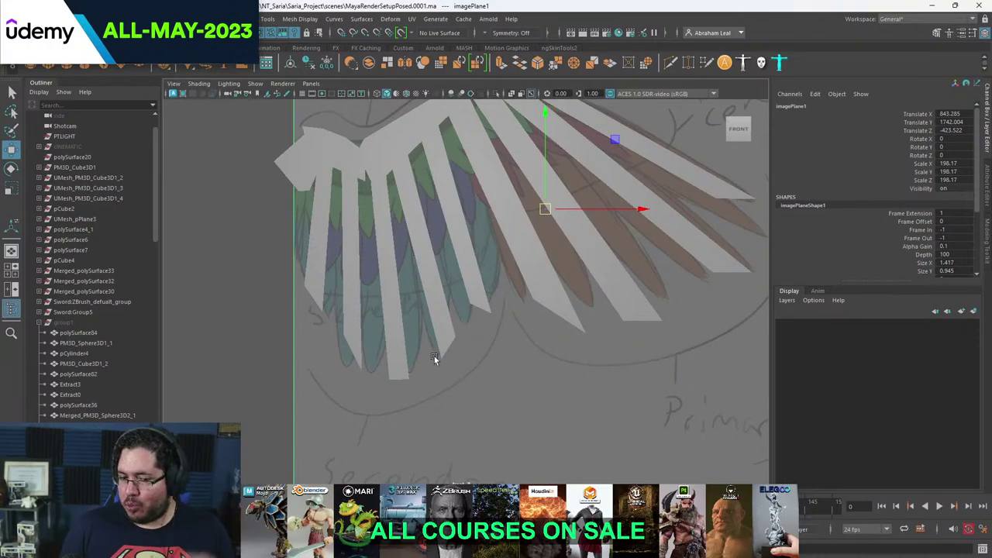
- Widen the tip of the fifth feather by moving its end vertices individually
left_click(476, 298)
right_click_drag(475, 295, 444, 262)
key("ctrl+z")
left_click(468, 303)
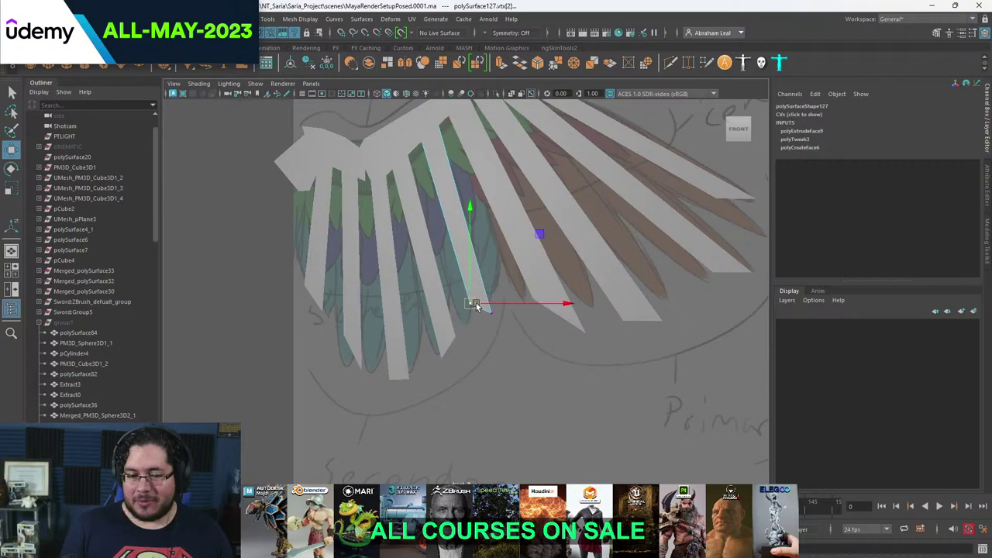
left_click_drag(472, 306, 497, 314)
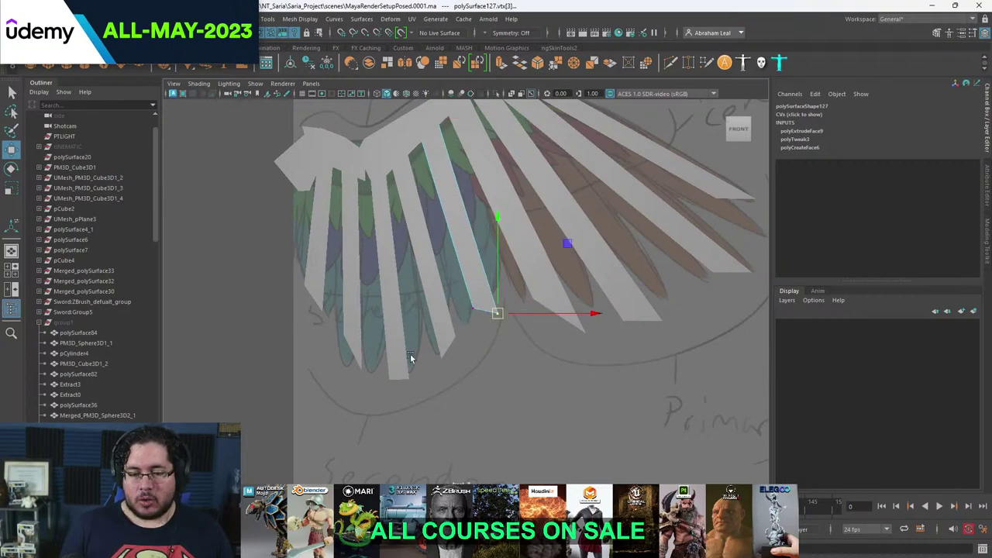
- Put the bird wing reference image plane on a new display layer and hide that layer
left_click(413, 397)
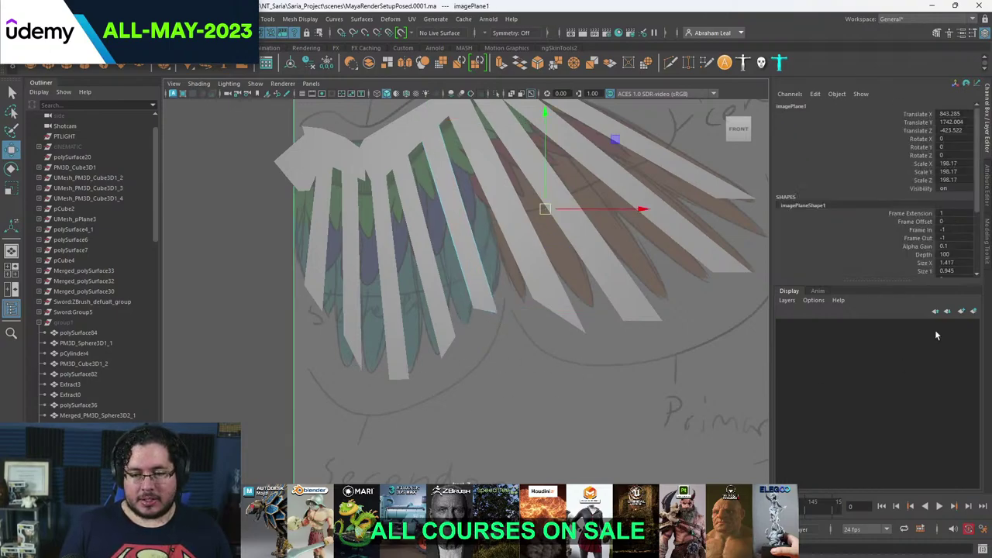
left_click(783, 325)
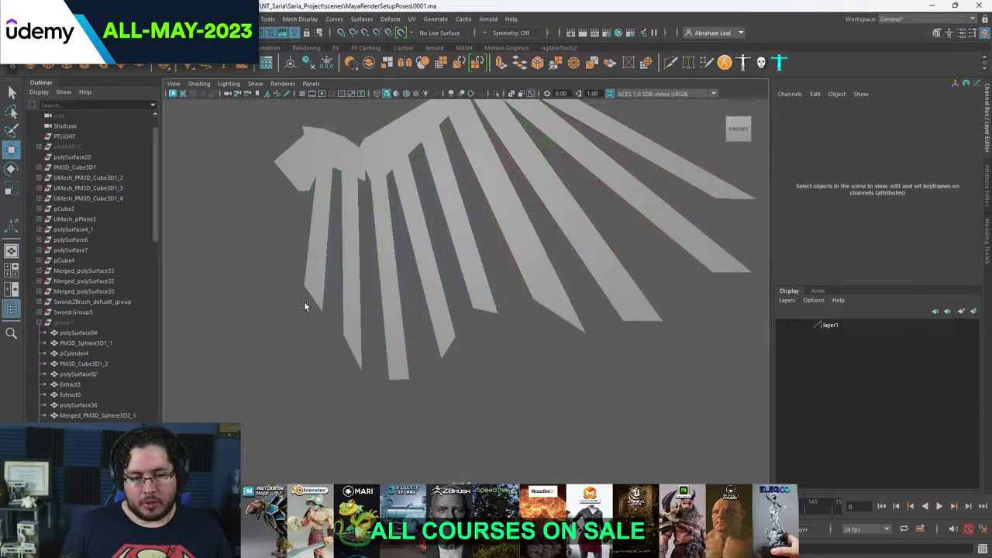
left_click_drag(691, 312, 618, 308, "alt")
- Lower the tip vertices of the second feather to spread it away from the outermost feather
left_click(571, 331)
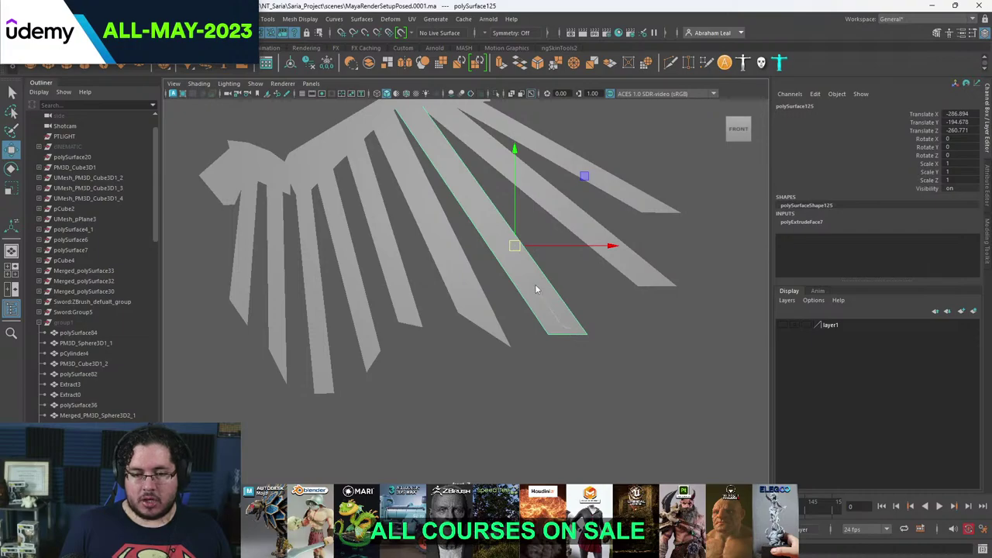
right_click_drag(534, 289, 588, 327)
left_click(631, 271)
right_click_drag(632, 264, 592, 263)
left_click_drag(703, 253, 596, 334)
left_click_drag(655, 286, 662, 321)
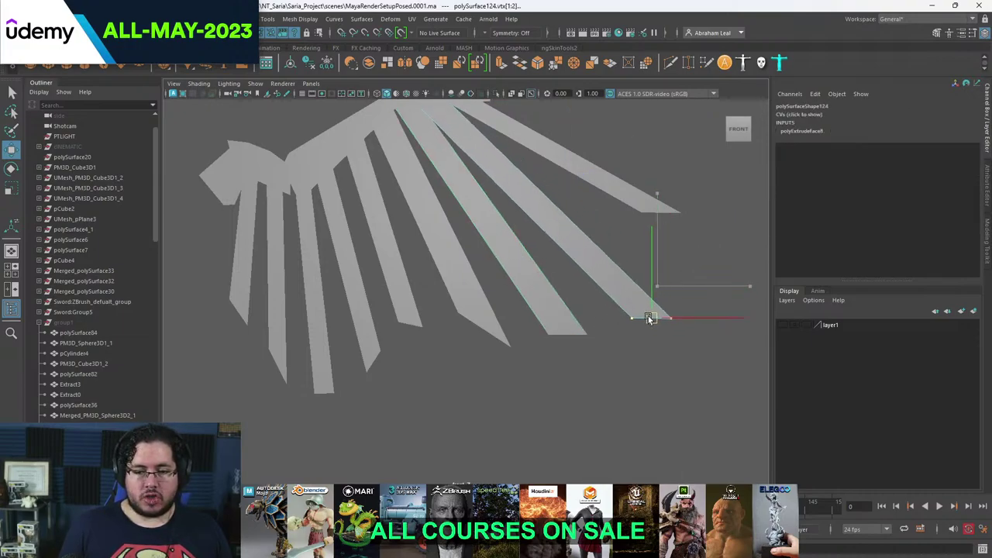
- Shorten the third feather by raising its tip vertices and nudge the second feather's tip down level with it
left_click(586, 334)
right_click_drag(583, 263, 540, 264)
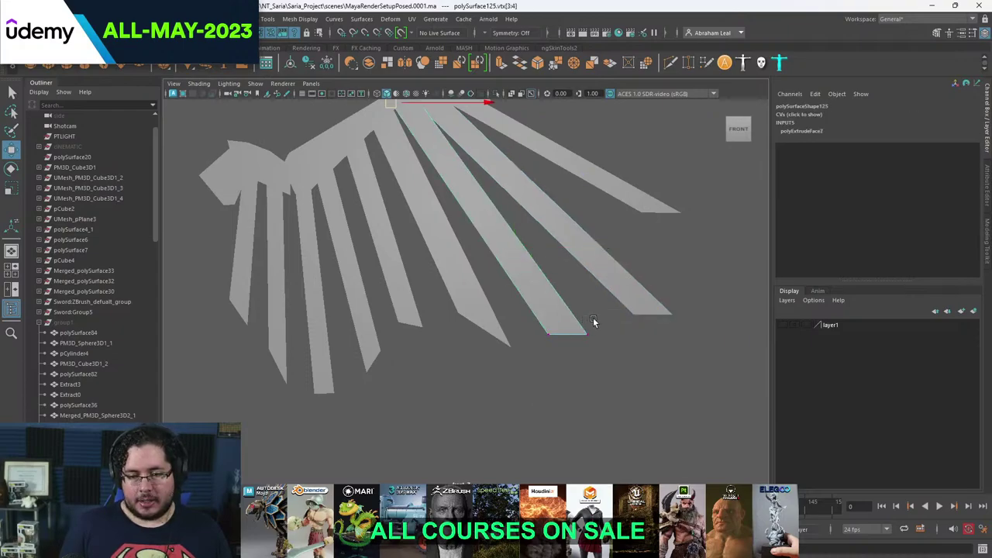
left_click_drag(594, 319, 564, 319)
left_click(573, 325)
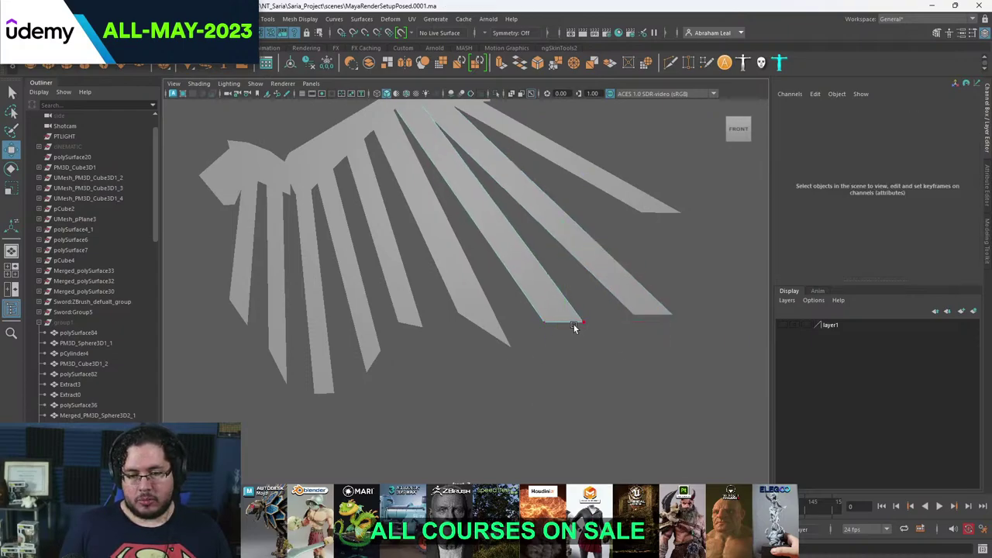
left_click(653, 309)
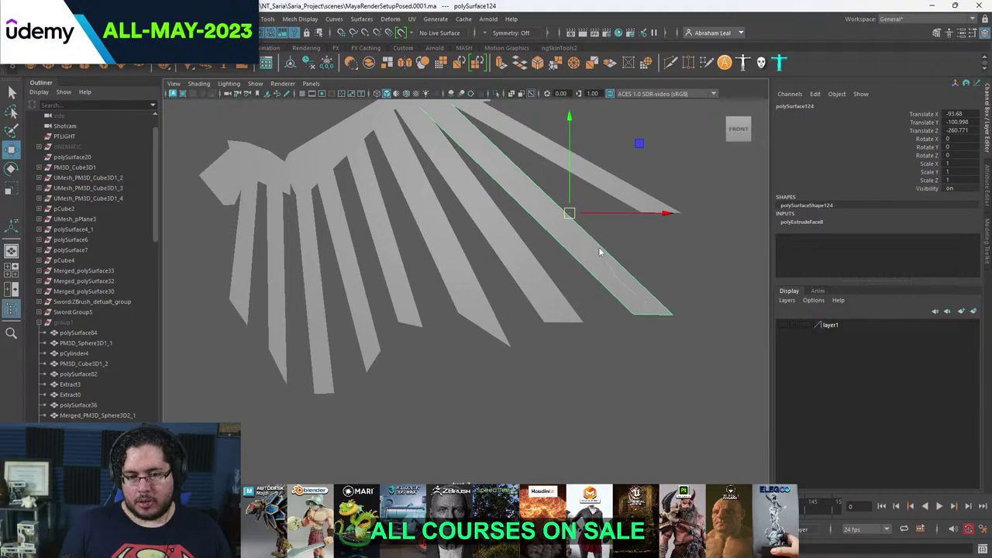
right_click_drag(599, 248, 596, 246)
left_click_drag(695, 308, 609, 372)
left_click_drag(641, 323, 648, 321)
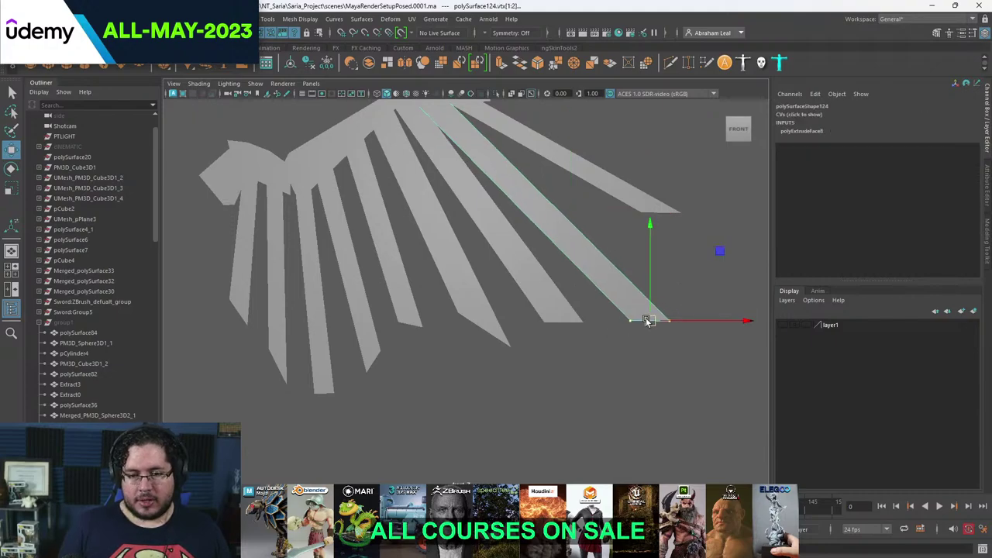
- Reshape the outermost feather's end into a downward-pointing angled tip by moving its two end vertices
left_click(640, 199)
right_click_drag(640, 200, 607, 200)
left_click(633, 215)
left_click_drag(639, 213, 664, 266)
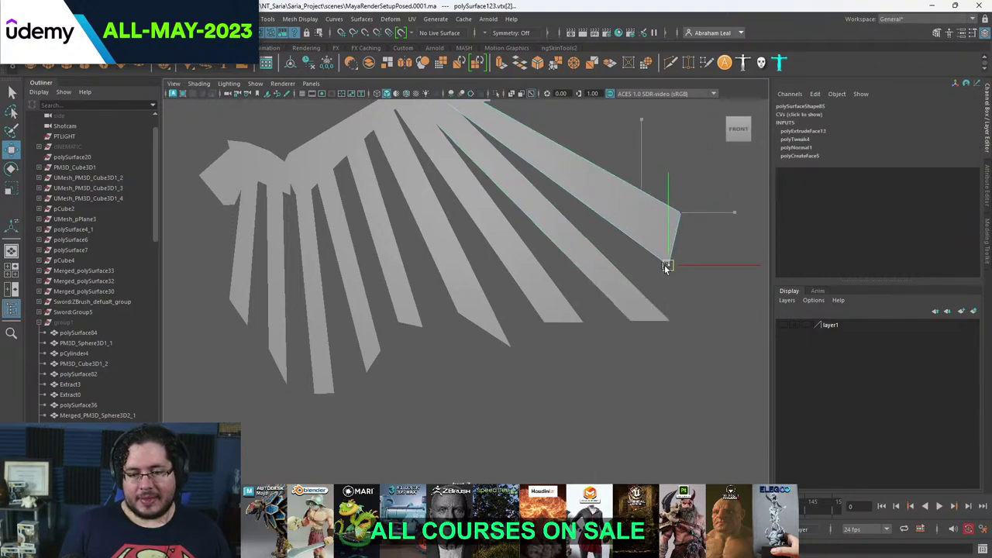
left_click(679, 212)
left_click_drag(674, 212, 654, 223)
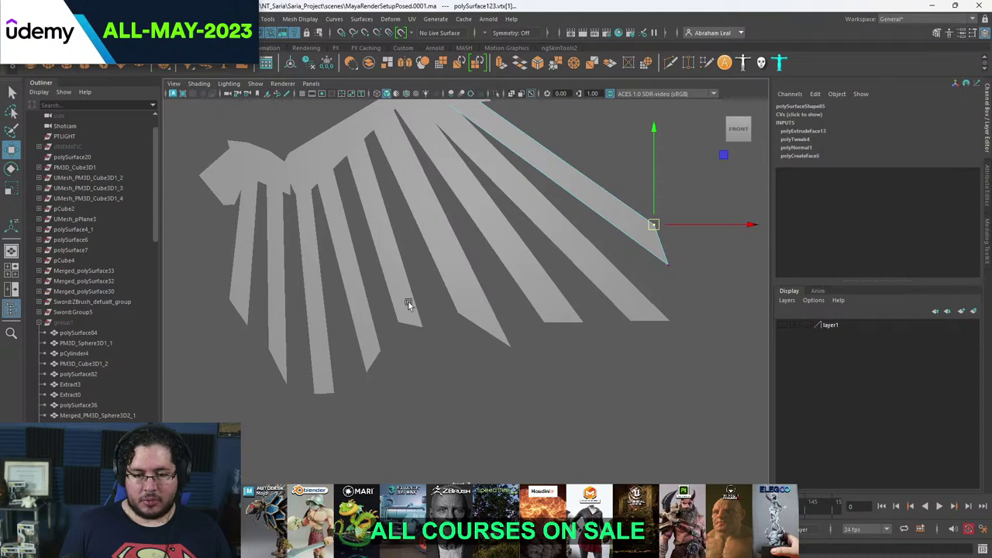
- Pull the pointed end vertex of the fourth feather up and inward to make its tip blunter
scroll(418, 392, "down", 3)
middle_click_drag(434, 392, 471, 402, "alt")
scroll(520, 377, "up", 3)
left_click(540, 335)
right_click_drag(541, 335, 490, 264)
left_click(565, 360)
left_click_drag(564, 360, 549, 334)
- Nudge the tip vertices of the sixth feather to refine its length and direction
middle_click_drag(475, 358, 576, 356, "alt")
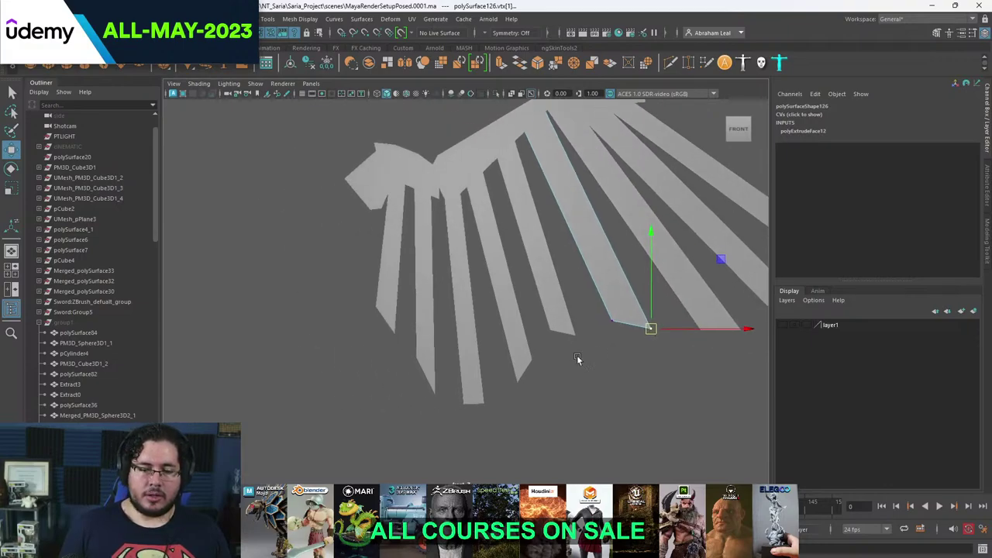
scroll(567, 374, "up", 2)
left_click(542, 380)
right_click_drag(544, 381, 495, 267)
left_click_drag(572, 356, 511, 426)
key("r")
left_click_drag(540, 387, 534, 377)
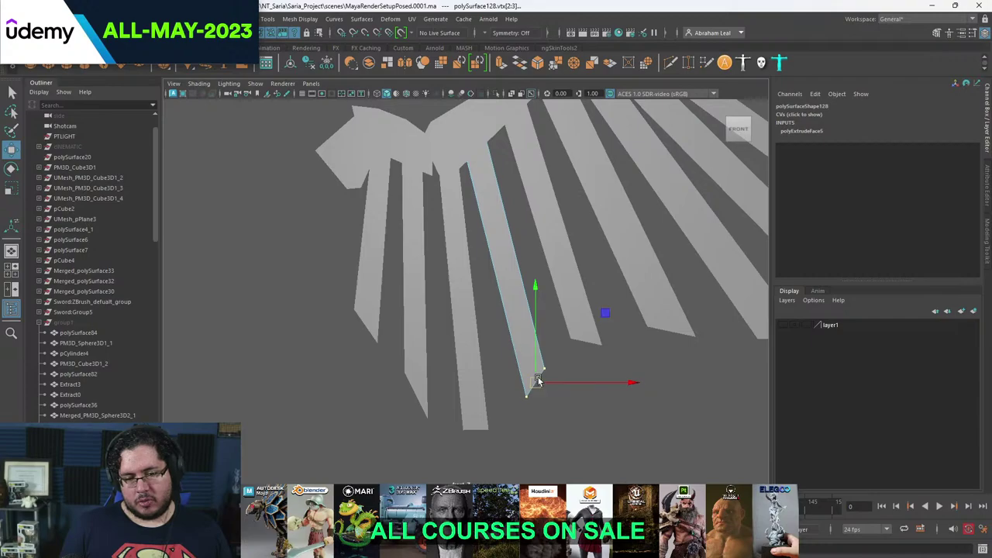
left_click(593, 373)
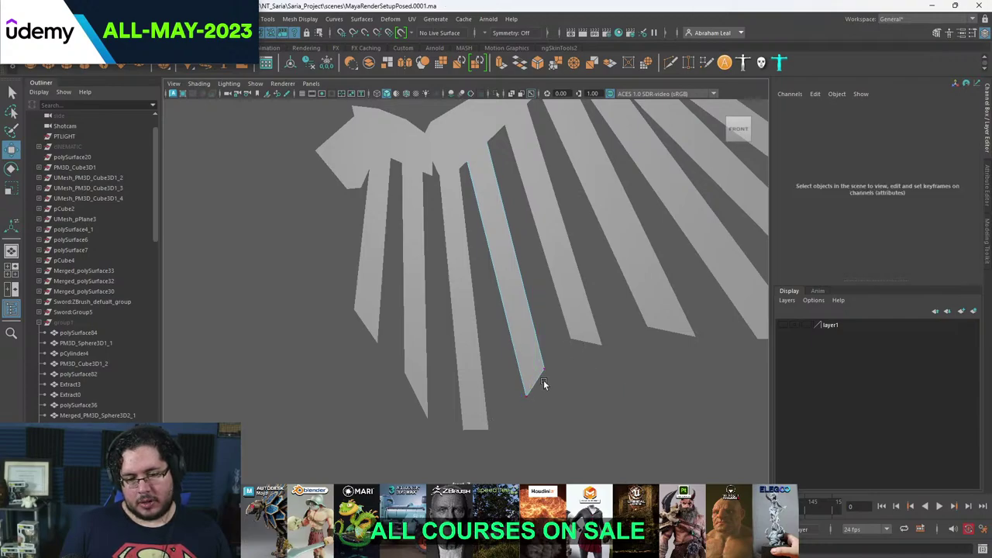
- Reshape the fifth feather's end into a slanted tip by moving its two end vertices
left_click(597, 339)
right_click_drag(594, 261, 546, 254)
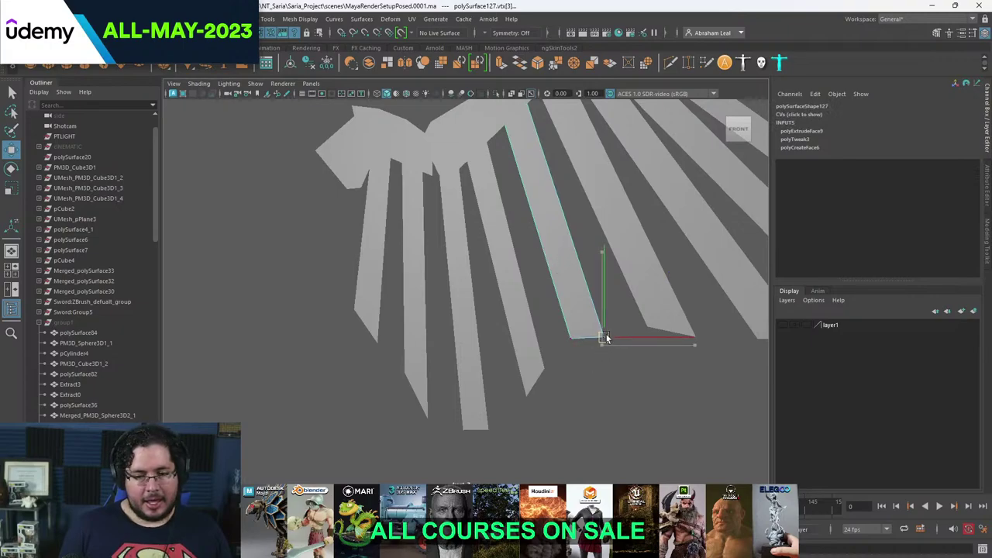
left_click_drag(602, 343, 572, 320)
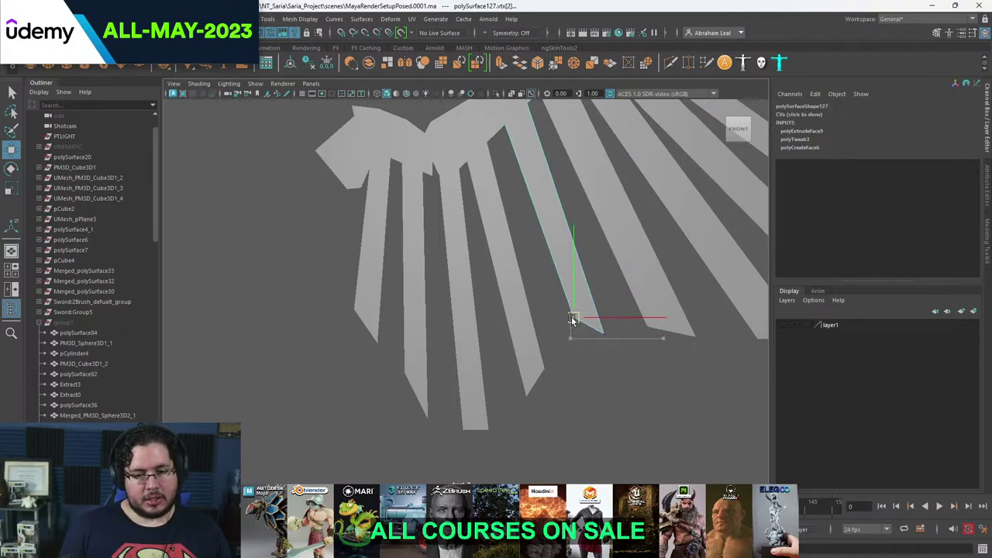
scroll(601, 372, "down", 3)
middle_click_drag(591, 369, 543, 373, "alt")
scroll(581, 317, "up", 2)
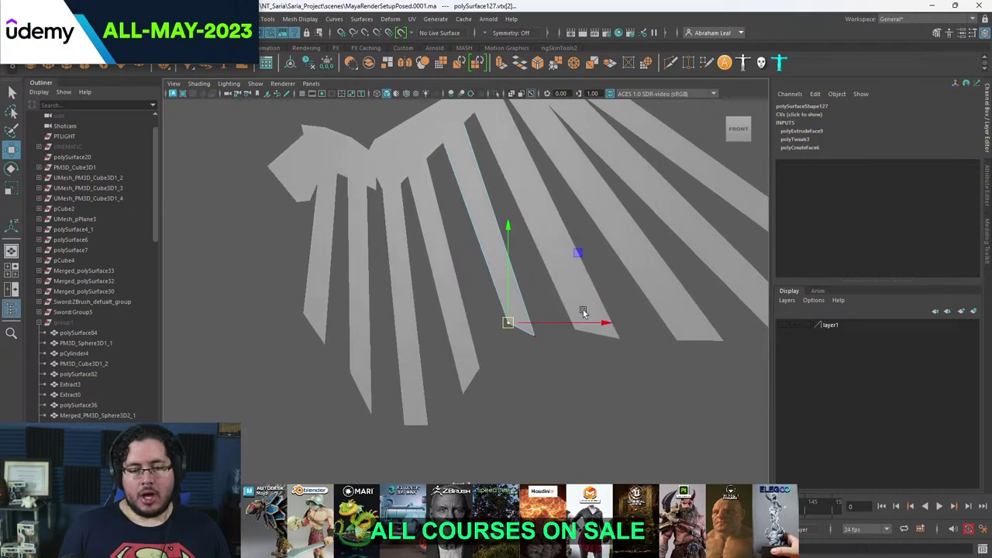
- Lengthen the sixth and seventh feathers by moving their end vertices downward and outward
left_click(584, 309)
right_click_drag(586, 263, 542, 264)
mouse_move(604, 356)
left_mouse_down()
mouse_move(636, 312)
mouse_move(597, 337)
mouse_move(602, 354)
left_mouse_up()
left_click(711, 333)
left_click(711, 333)
middle_click_drag(668, 339, 590, 332, "alt")
right_click_drag(588, 262, 542, 264)
left_click_drag(667, 323, 629, 353)
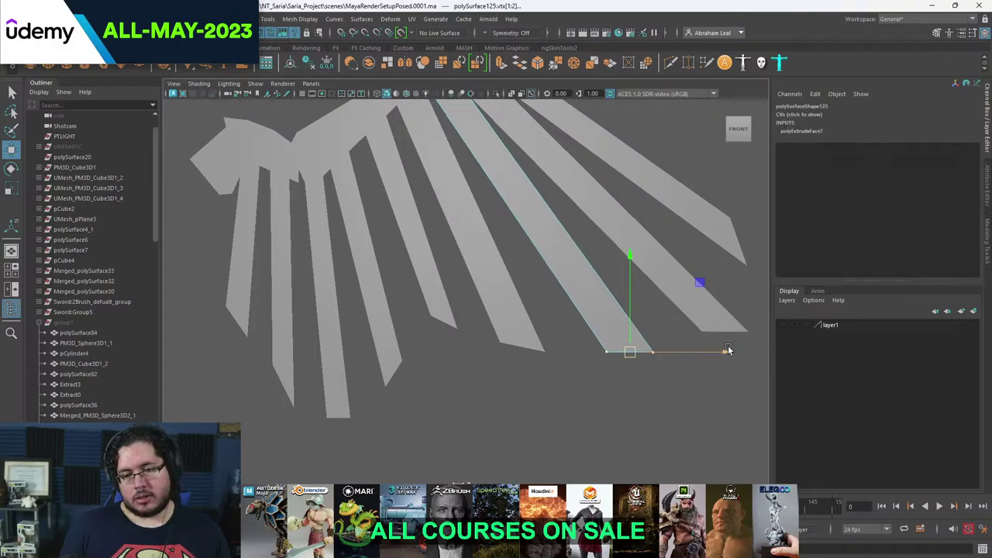
- Extend the eighth feather and slant its tip by moving its end vertices, and return to object selection
middle_click_drag(705, 326, 656, 335, "alt")
left_click(655, 334)
right_click_drag(655, 334, 609, 264)
left_click_drag(719, 321, 522, 271)
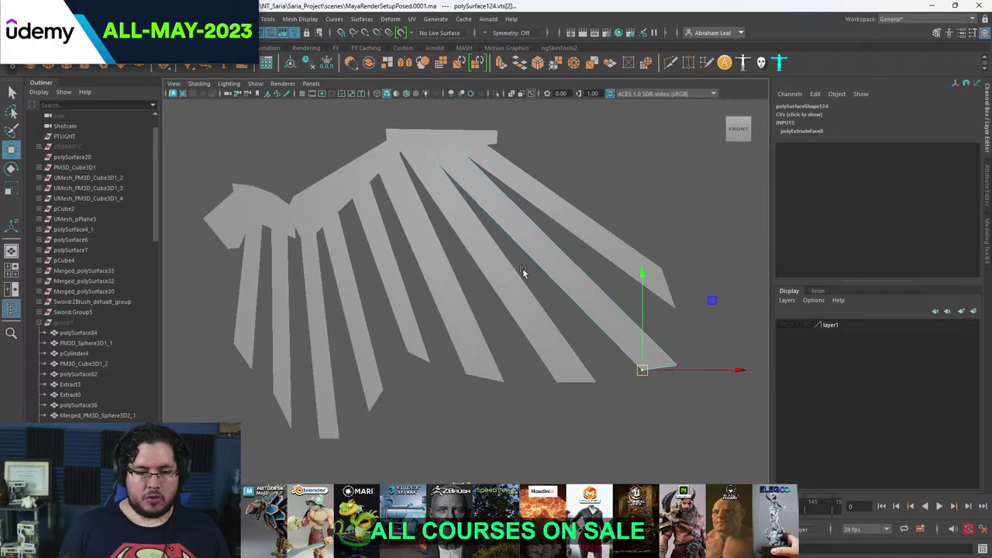
right_click_drag(522, 271, 578, 248)
left_click(587, 205)
- Examine the overall wing silhouette and the length and spacing of the feathers
key("space")
left_click_drag(577, 254, 585, 221)
left_click_drag(535, 310, 515, 283, "alt")
key("space")
scroll(515, 282, "down", 3)
scroll(516, 283, "up", 2)
middle_click_drag(466, 299, 552, 294, "alt")
scroll(553, 293, "up", 3)
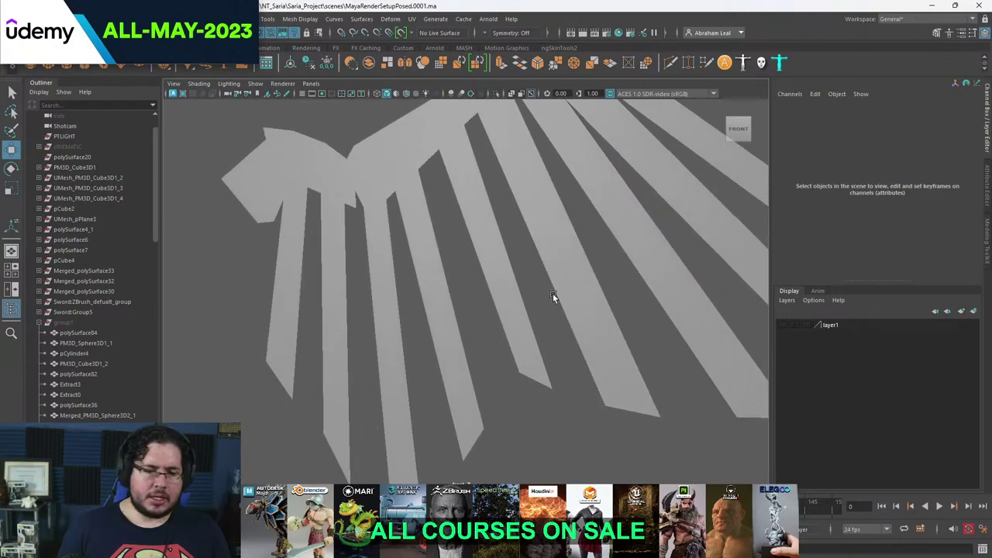
left_click(427, 301)
left_click(420, 307)
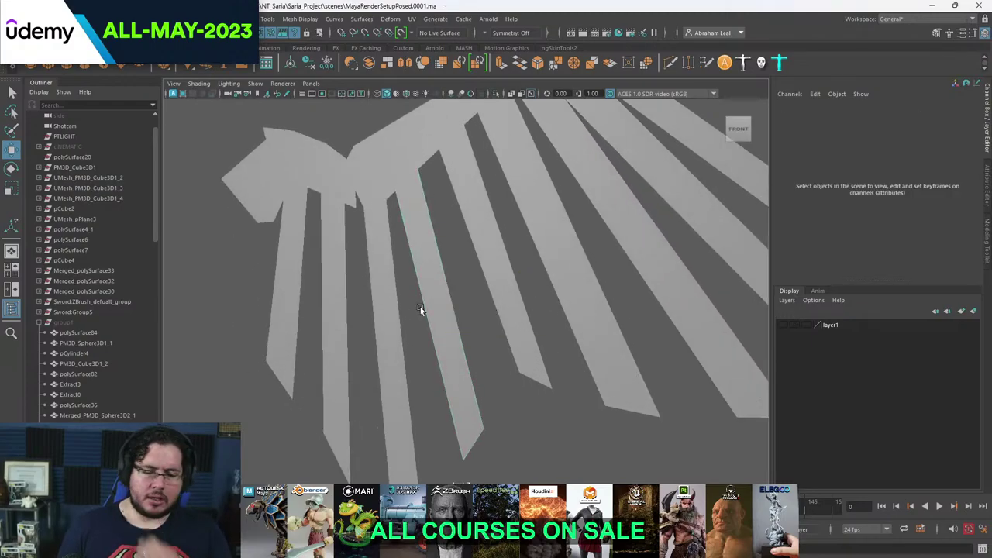
scroll(544, 378, "down", 5)
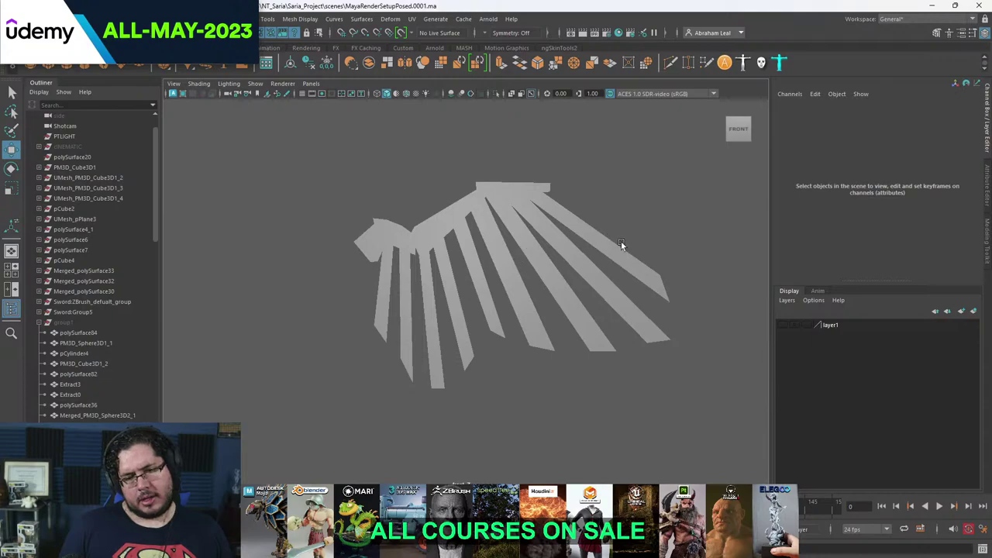
key("alt+Tab")
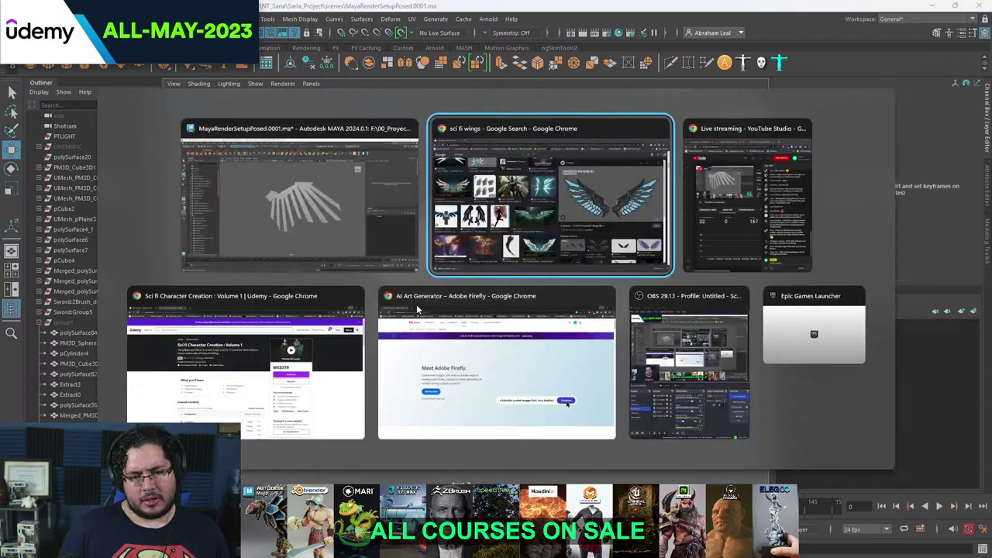
key("alt+Tab")
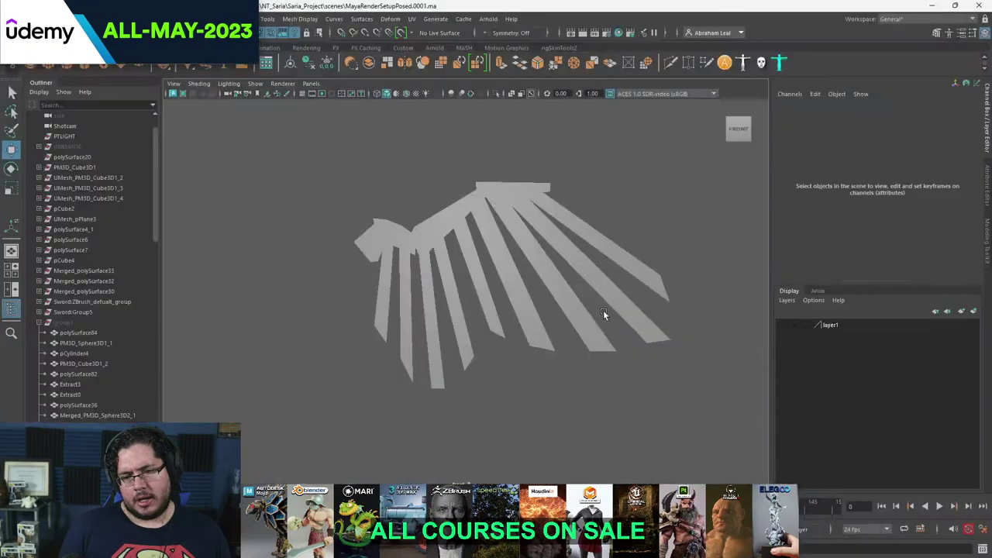
- Shift the fourth feather's root vertices outward along the wing arm to even out the gaps
scroll(451, 298, "up", 3)
middle_click_drag(451, 298, 499, 315, "alt")
left_click(493, 276)
right_click_drag(493, 277, 453, 277)
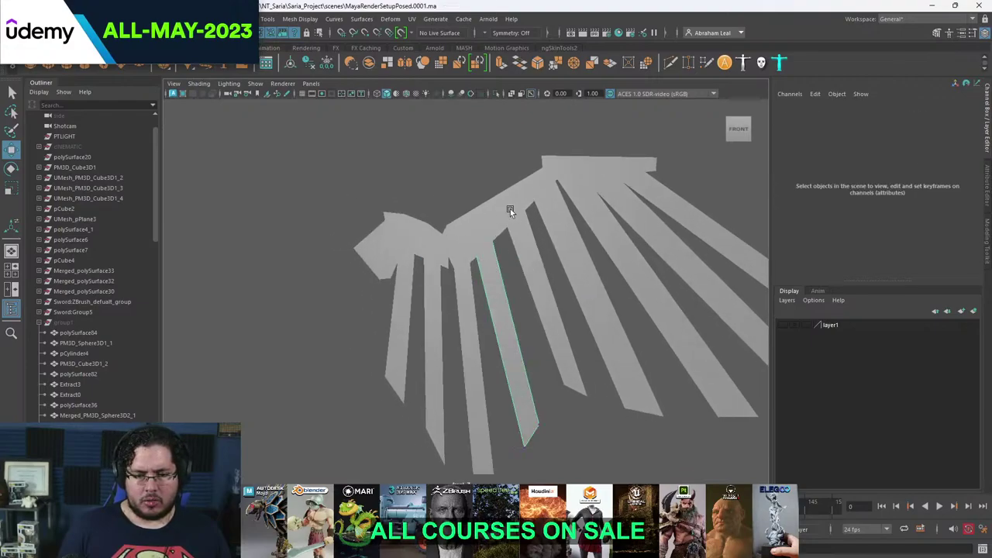
left_click_drag(510, 211, 462, 282)
left_click_drag(481, 235, 493, 229)
- Try to move the fourth feather's tip vertices inward, and undo that move
left_click_drag(561, 389, 525, 438)
left_click(569, 377)
key("ctrl+z")
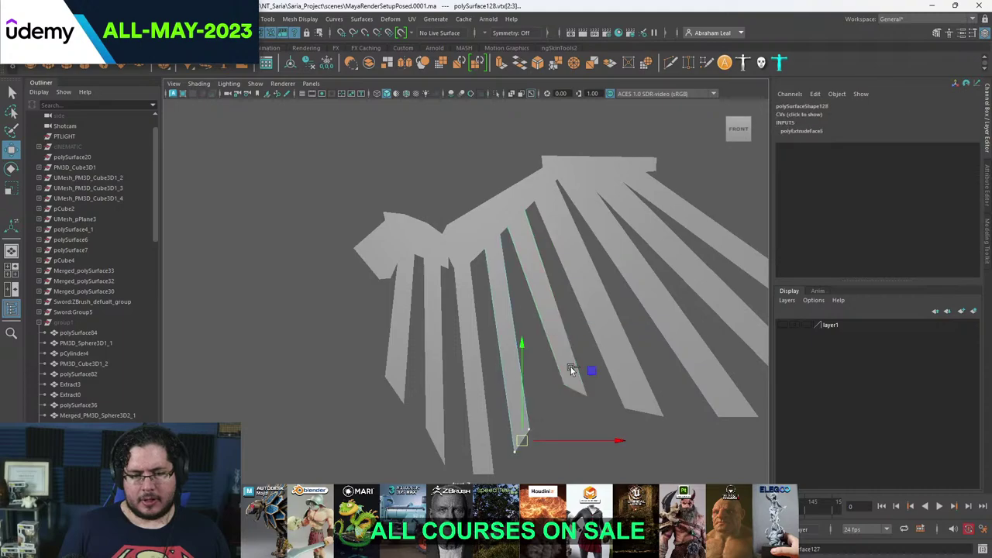
key("ctrl+z")
left_click(583, 333)
scroll(577, 319, "down", 3)
scroll(575, 319, "up", 3)
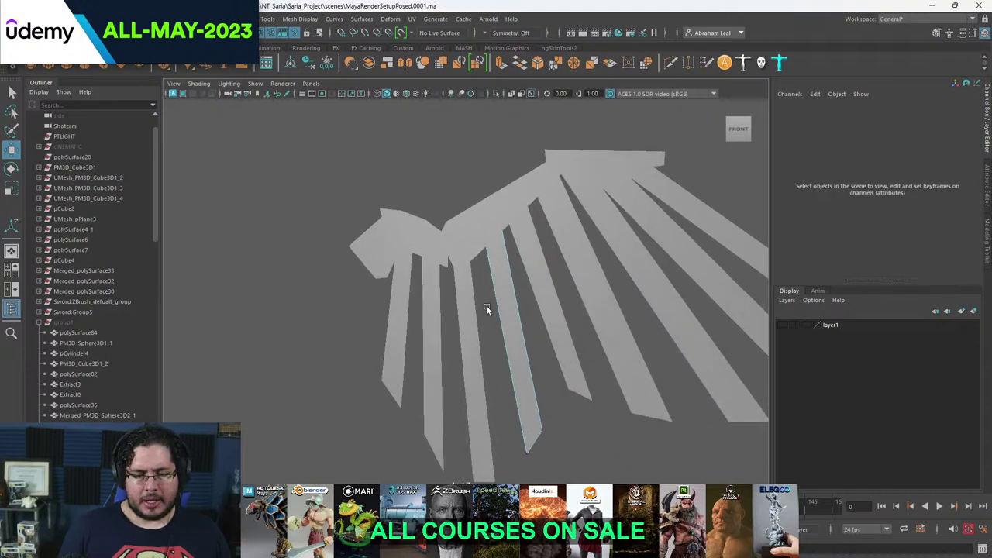
- Select the second wing arm segment and move its pivot toward the joint with the innermost segment
left_click(470, 289)
key("q")
left_click(329, 273)
left_click(373, 261)
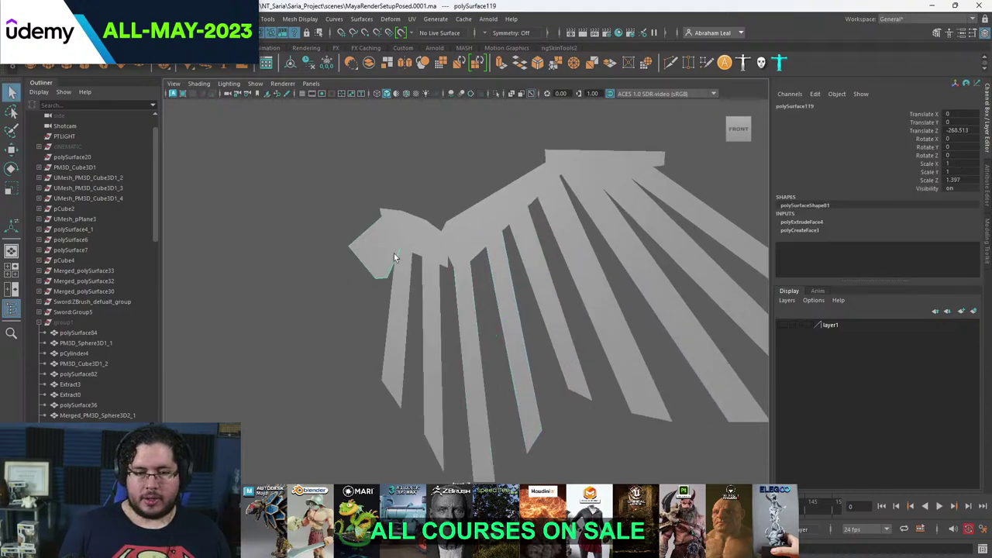
key("w")
scroll(419, 258, "up", 3)
middle_click_drag(420, 269, 455, 330, "alt")
scroll(454, 327, "up", 3)
left_click(417, 265)
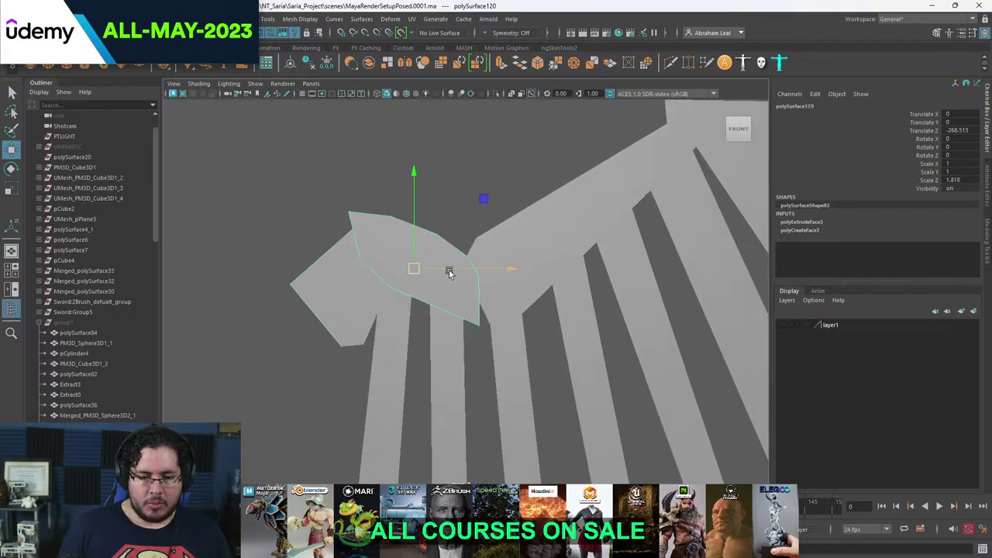
key("d")
left_click_drag(480, 269, 452, 268)
left_click_drag(385, 209, 385, 187)
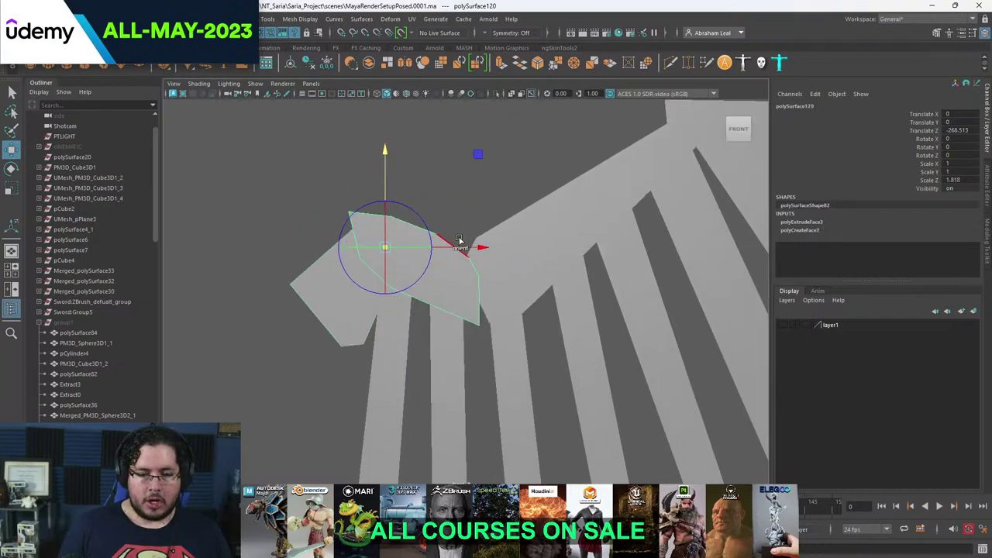
- Show the wing in wireframe and fine-tune the second segment's pivot over its overlap with the innermost segment
key("4")
scroll(467, 272, "up", 1)
left_click_drag(473, 244, 462, 242)
left_click_drag(367, 185, 366, 178)
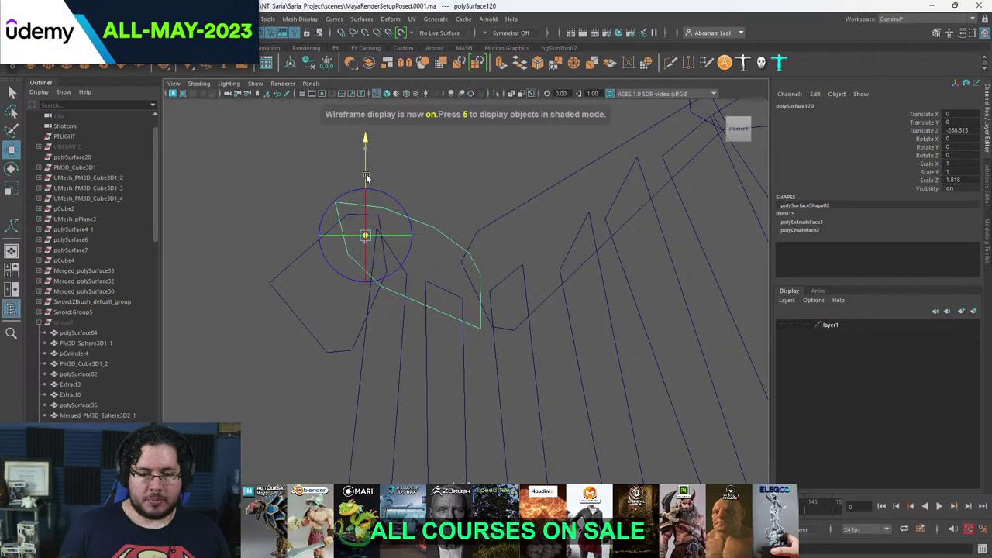
- Move the pivot of the long third arm segment to its joint with the second segment
middle_click_drag(513, 200, 481, 200, "alt")
left_click(482, 206)
key("d")
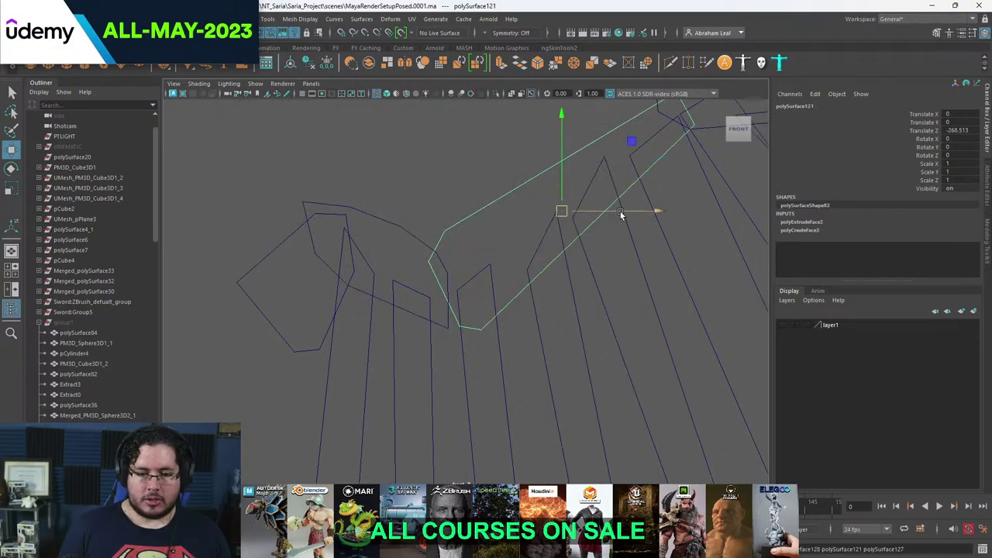
left_click_drag(620, 214, 524, 214)
key("ctrl+z")
key("d")
left_click_drag(610, 224, 498, 226)
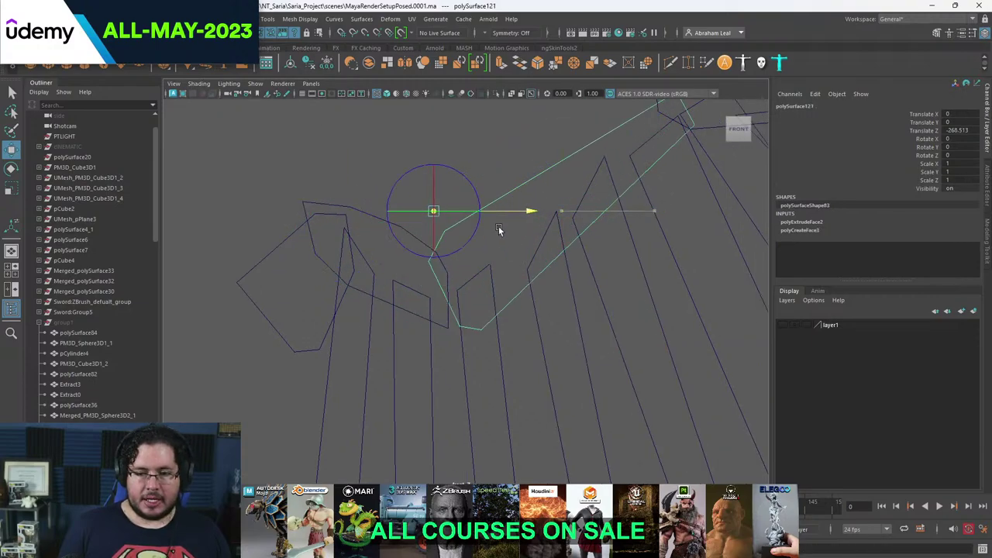
key("d")
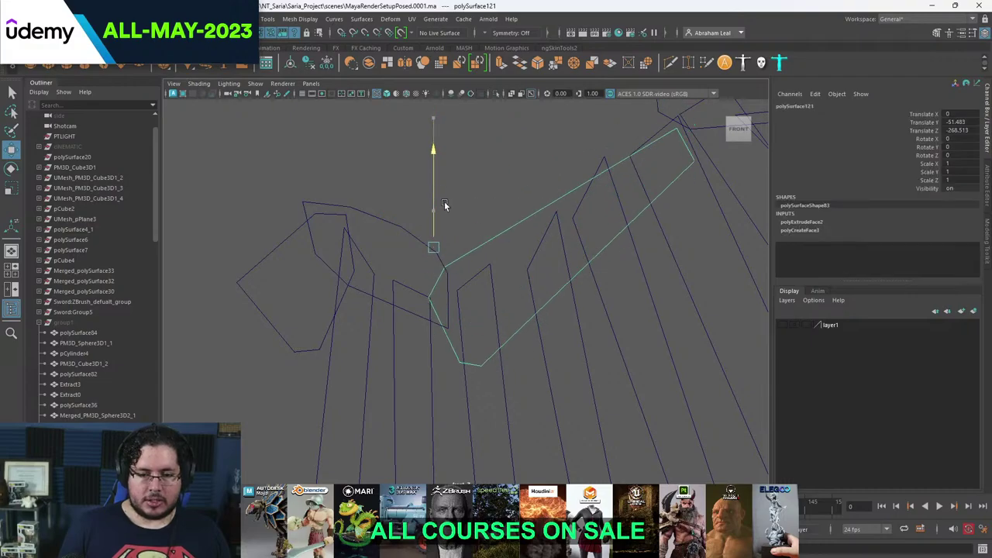
key("d")
left_click_drag(436, 150, 447, 216)
- Move the outermost arm segment's pivot to its joint with the long third segment
middle_click_drag(549, 256, 384, 377, "alt")
left_click(498, 226)
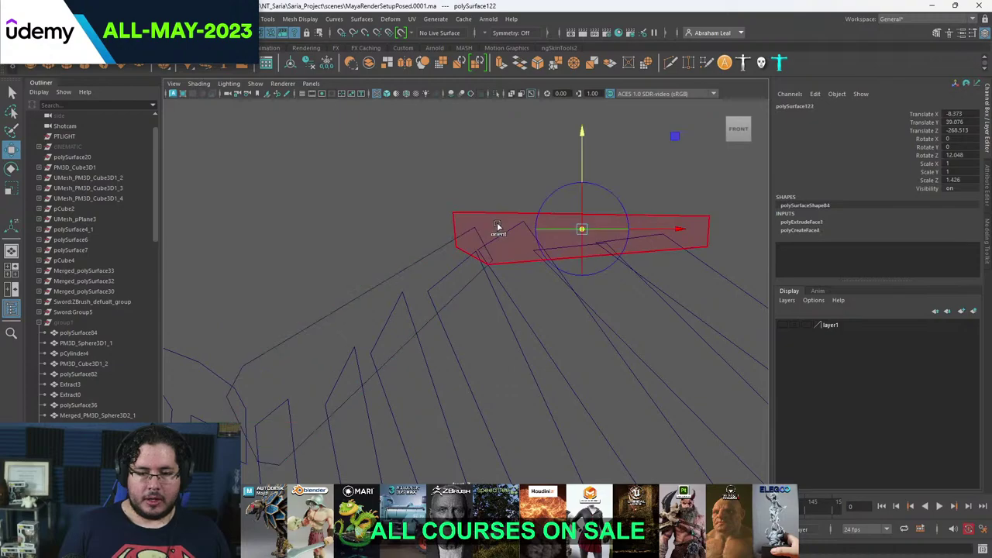
key("d")
left_click_drag(670, 221, 557, 234)
key("d")
left_click(590, 182)
- Parent the three outer feathers to the outermost arm segment
scroll(586, 255, "down", 3)
middle_click_drag(584, 272, 565, 210, "alt")
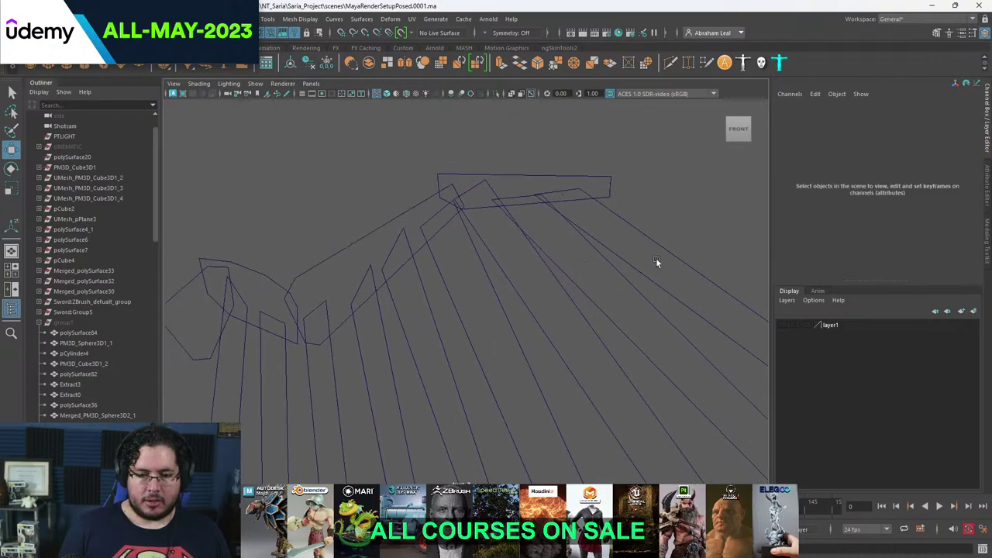
left_click_drag(655, 258, 553, 329)
left_click(515, 176, "shift")
key("p")
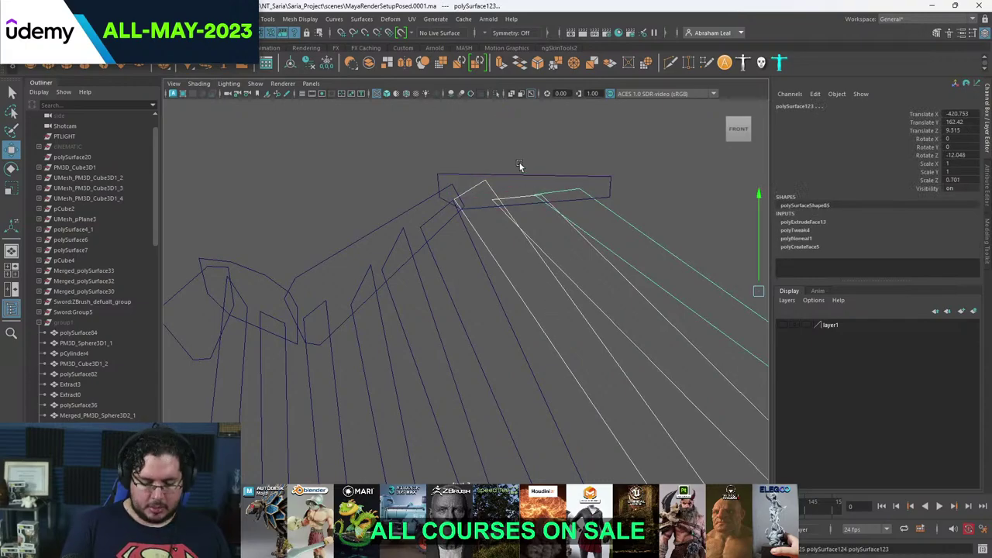
- Parent the four middle feathers to the long third arm segment
middle_click_drag(530, 362, 530, 312, "alt")
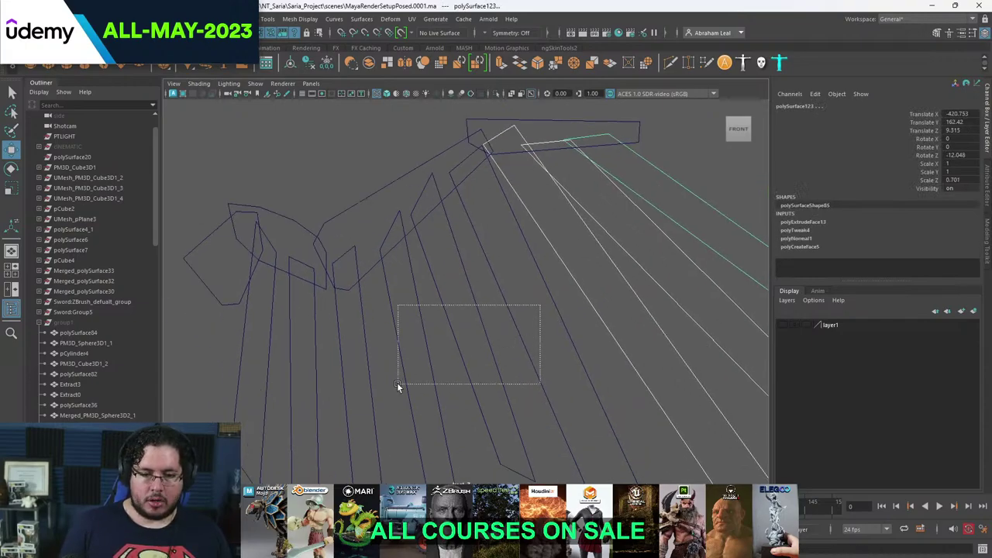
left_click_drag(396, 385, 365, 370)
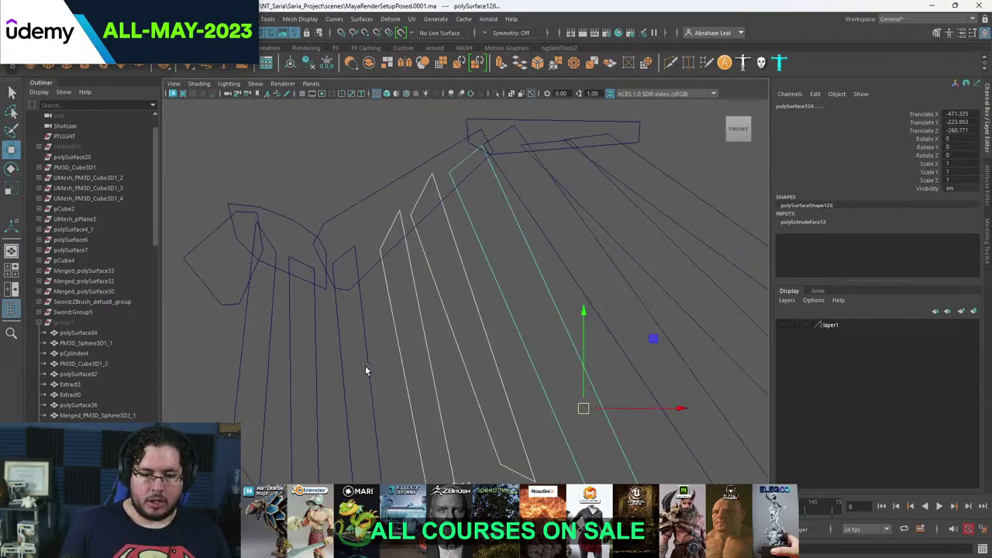
left_click(364, 321)
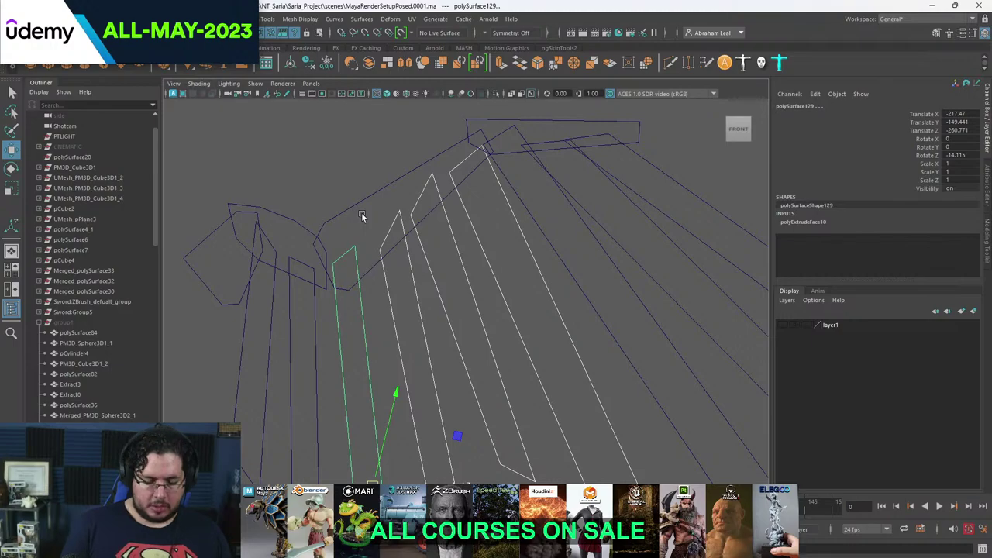
left_click_drag(361, 215, 361, 189)
key("ctrl+z")
- Parent the two innermost feathers to the second arm segment
middle_click_drag(330, 276, 405, 273, "alt")
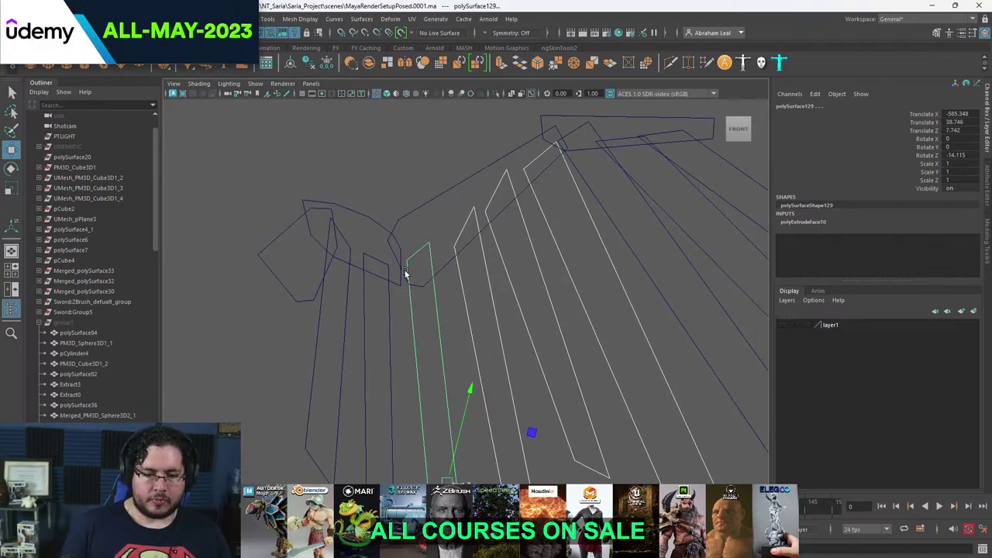
left_click_drag(325, 333, 322, 334)
left_click_drag(361, 218, 363, 205, "shift")
key("ctrl+z")
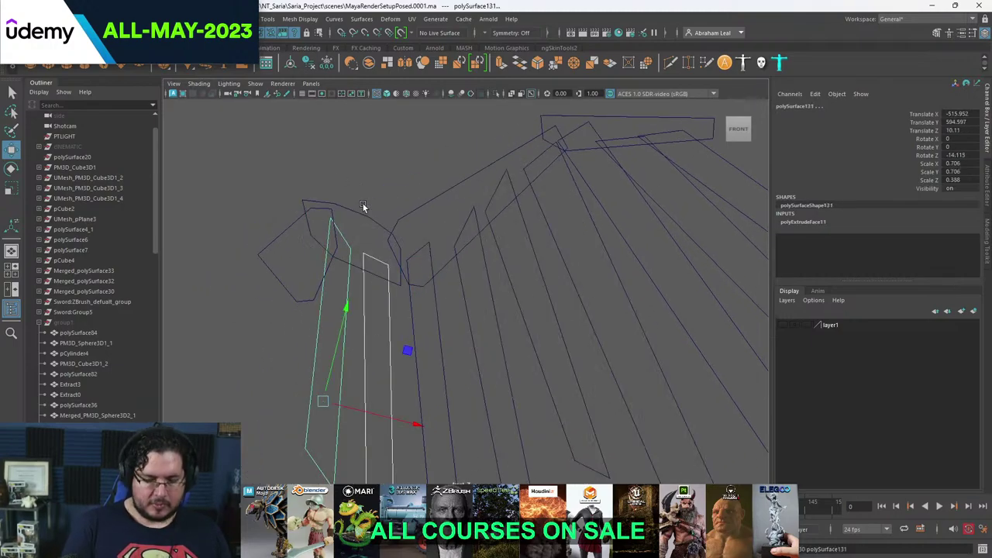
left_click(356, 177)
- Parent the outermost arm segment to the long third segment
middle_click_drag(356, 194, 330, 236, "alt")
left_click(541, 158)
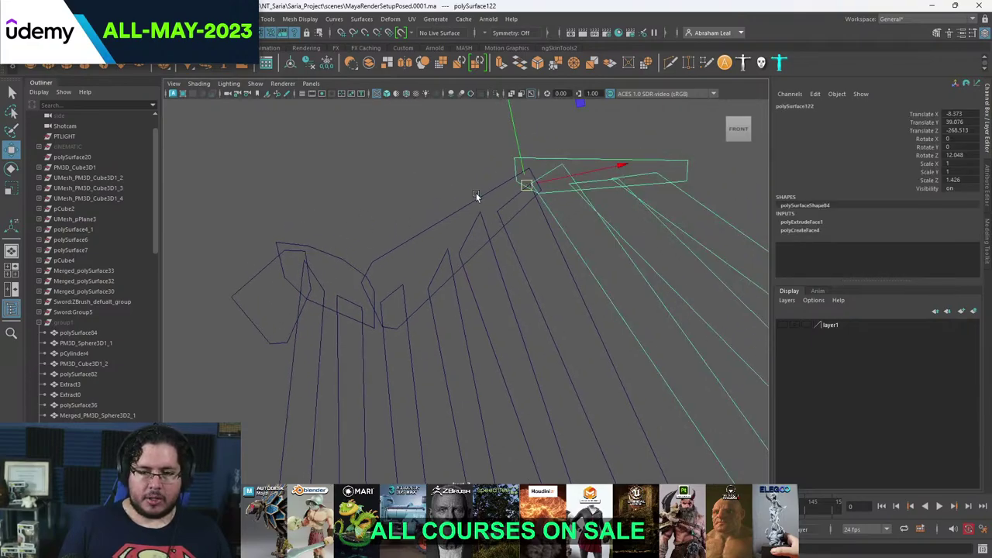
key("z")
key("z")
left_click(482, 194)
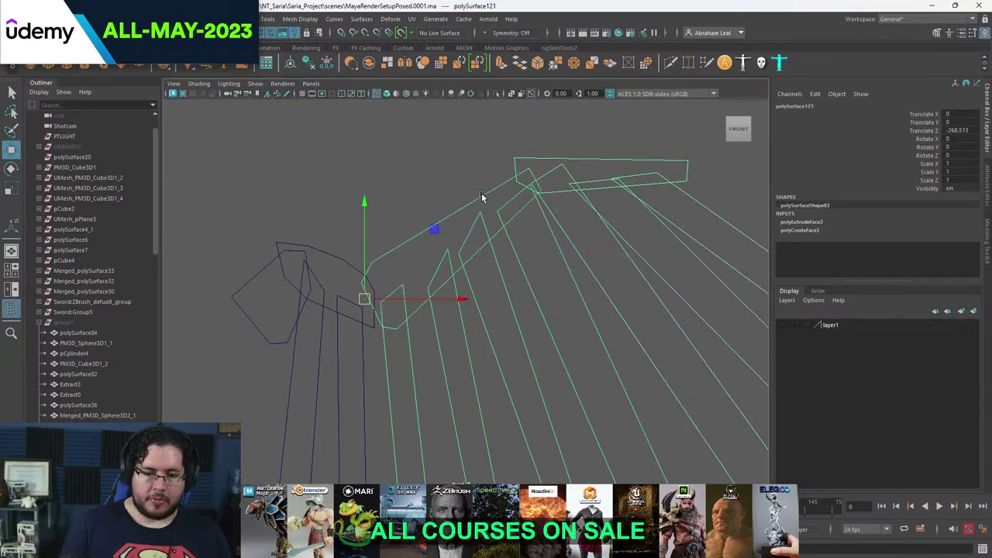
- Parent the third arm segment to the second, and the second to the innermost segment
left_click(332, 257)
key("z")
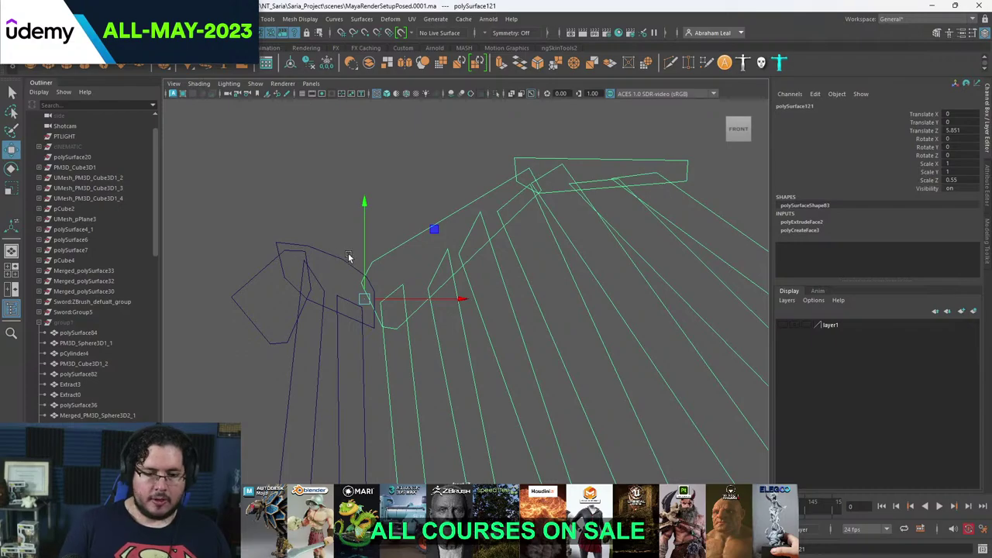
left_click(346, 258)
left_click(258, 276)
key("p")
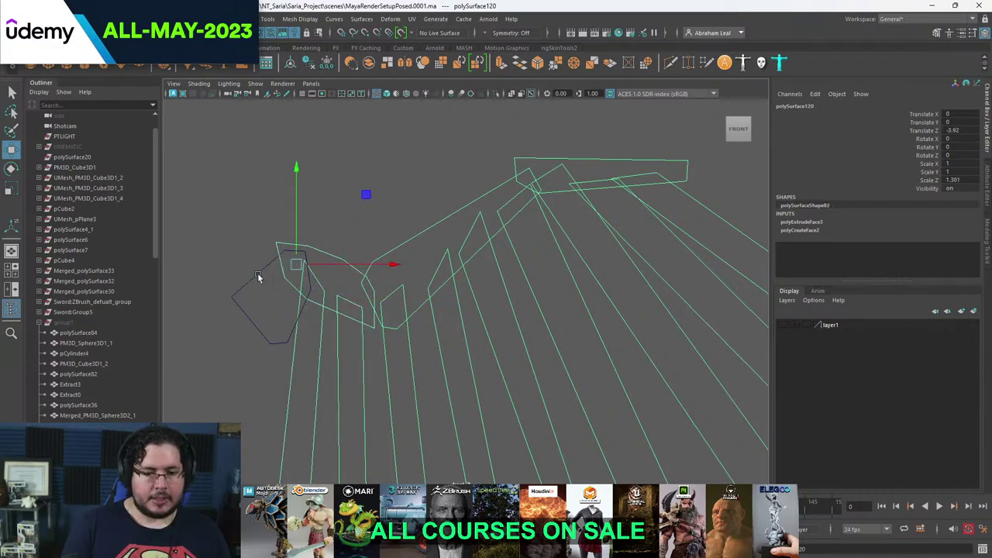
- Test the hierarchy by moving the innermost arm segment together with its linked wing parts
left_click(270, 276)
left_click(257, 275)
key("d")
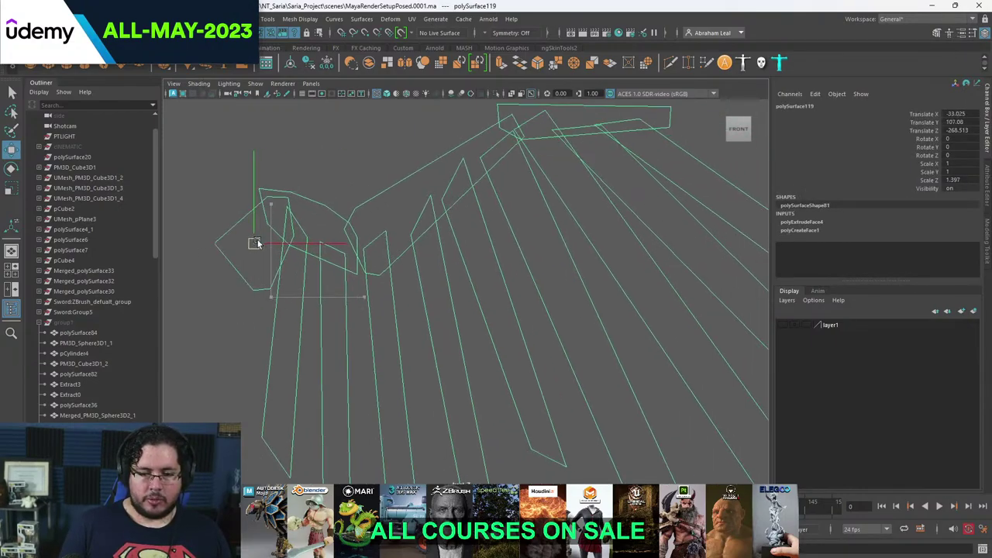
- Test the linked wing by rotating the arm segments together about their own joints so the wing swings upward
key("q")
left_click(483, 200)
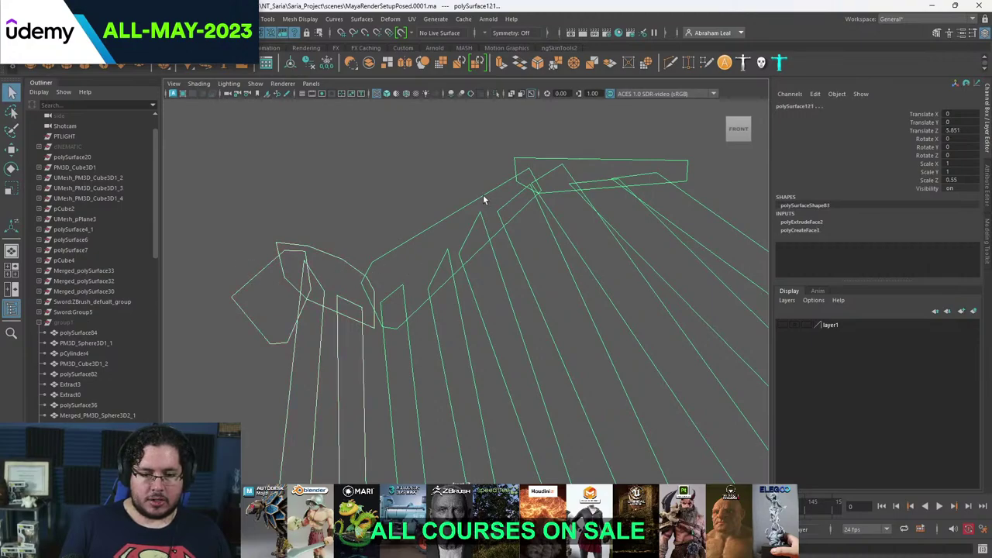
left_click(560, 160, "shift")
scroll(558, 192, "down", 7)
key("e")
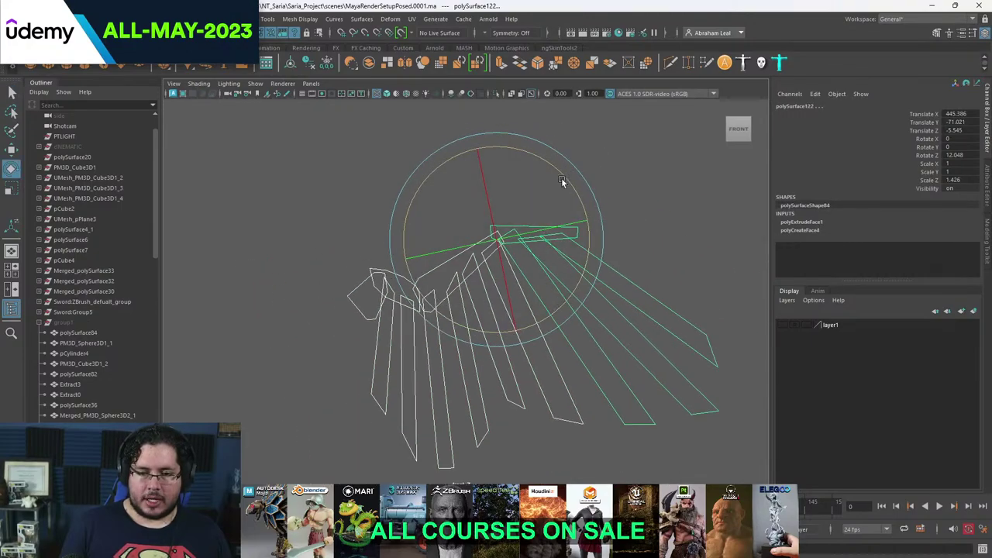
mouse_move(561, 177)
left_mouse_down()
mouse_move(543, 161)
mouse_move(565, 195)
mouse_move(535, 182)
left_mouse_up()
key("5")
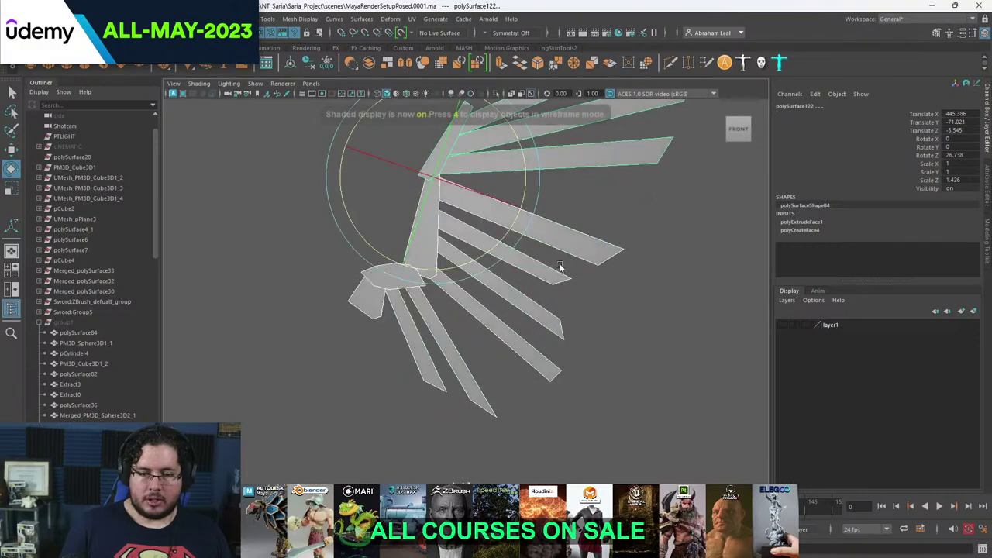
left_click_drag(561, 267, 507, 159)
- Examine the raised wing in perspective and try rotating the selected arm segments further
middle_click_drag(536, 223, 494, 207, "alt")
scroll(511, 241, "down", 5)
left_click_drag(535, 295, 514, 200, "alt")
left_click_drag(483, 303, 459, 319, "alt")
left_click_drag(459, 319, 538, 340, "alt")
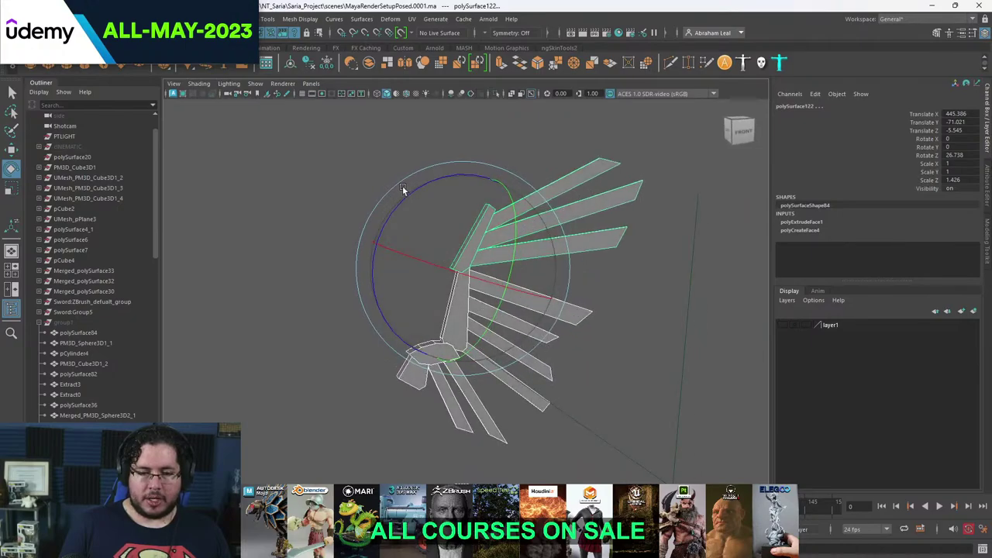
left_click_drag(402, 188, 421, 249)
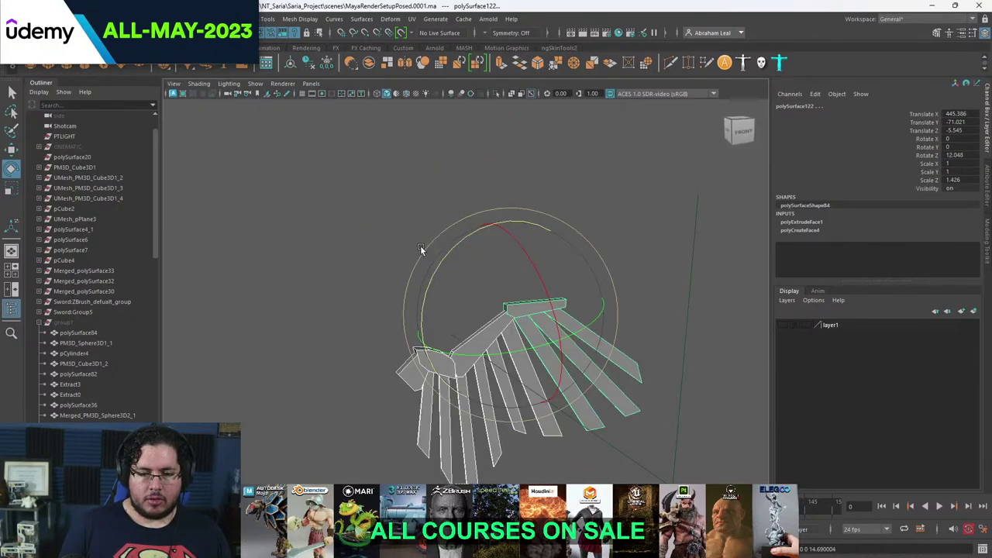
- Unhide the character group, group1, to view it together with the wing
left_click(348, 267)
left_click(80, 323)
key("shift+h")
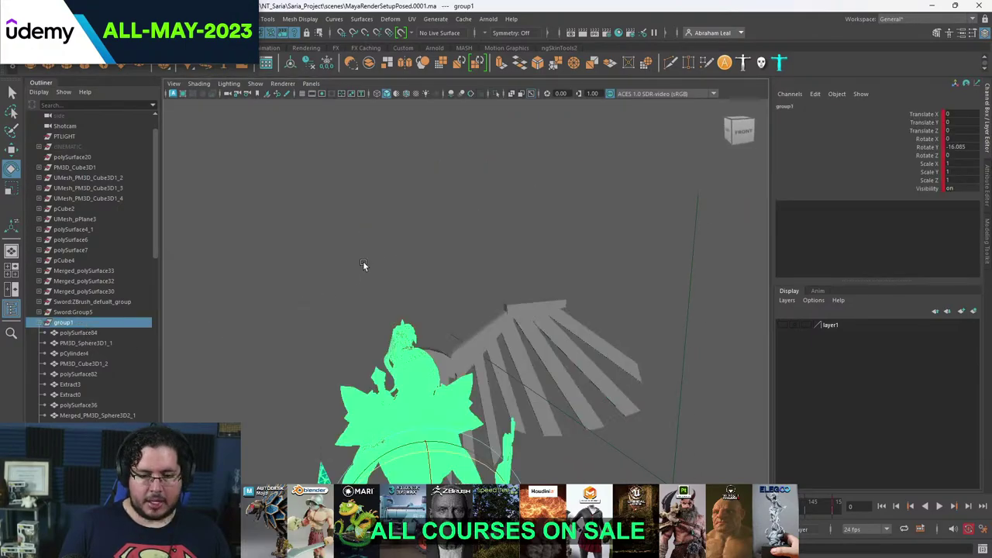
left_click(362, 262)
left_click_drag(363, 262, 430, 288, "alt")
middle_click_drag(430, 288, 384, 296, "alt")
- Select the wing's arm segments and try folding them together downward beside the character
key("q")
left_click(398, 299)
left_click_drag(399, 299, 333, 330, "alt")
left_click(370, 276)
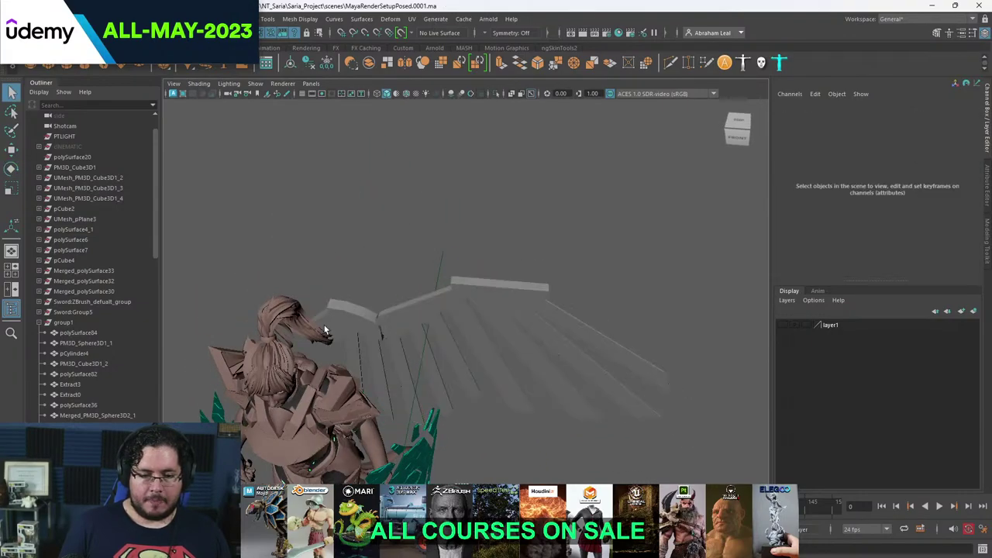
left_click(411, 313)
left_click(475, 289, "shift")
left_click_drag(475, 289, 411, 264, "alt")
right_click_drag(410, 264, 377, 280, "alt")
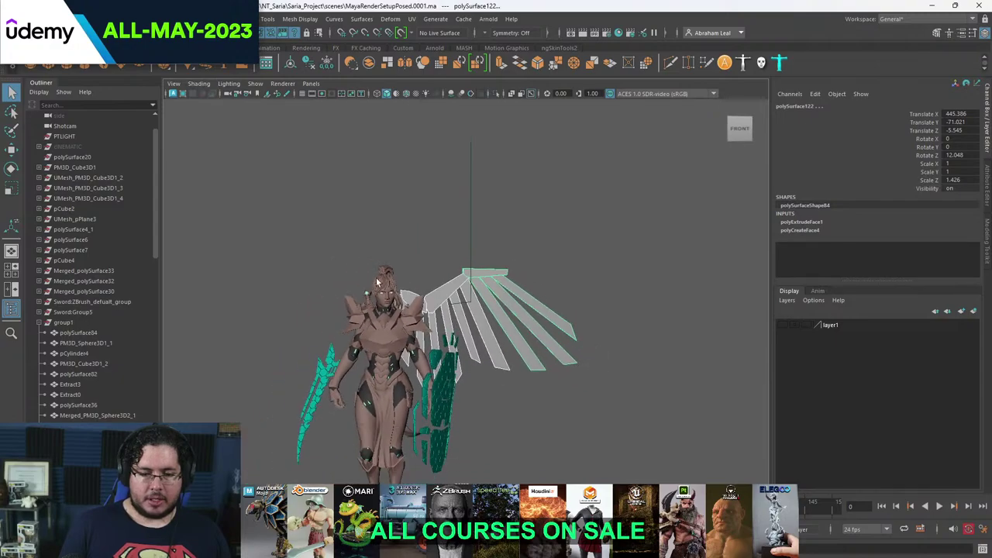
key("e")
left_click_drag(403, 209, 283, 302)
- Try swinging the selected arm segments upward to preview the raised wing from behind the character
right_click_drag(282, 303, 465, 310, "alt")
left_click_drag(465, 310, 496, 314, "alt")
middle_click_drag(502, 314, 414, 274, "alt")
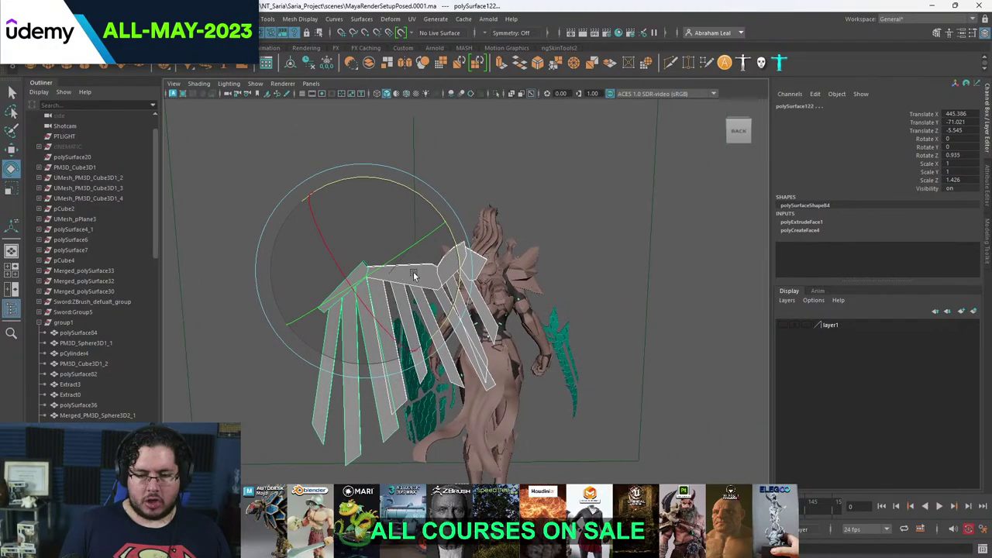
left_click_drag(425, 200, 468, 252)
middle_click_drag(469, 252, 488, 339, "alt")
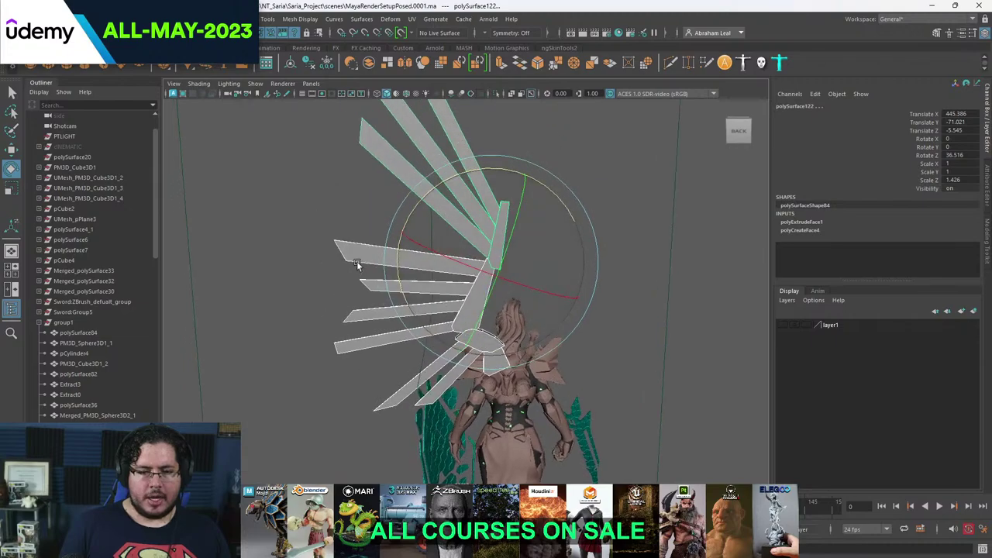
- Undo the test rotations of the arm segments
left_click(363, 257)
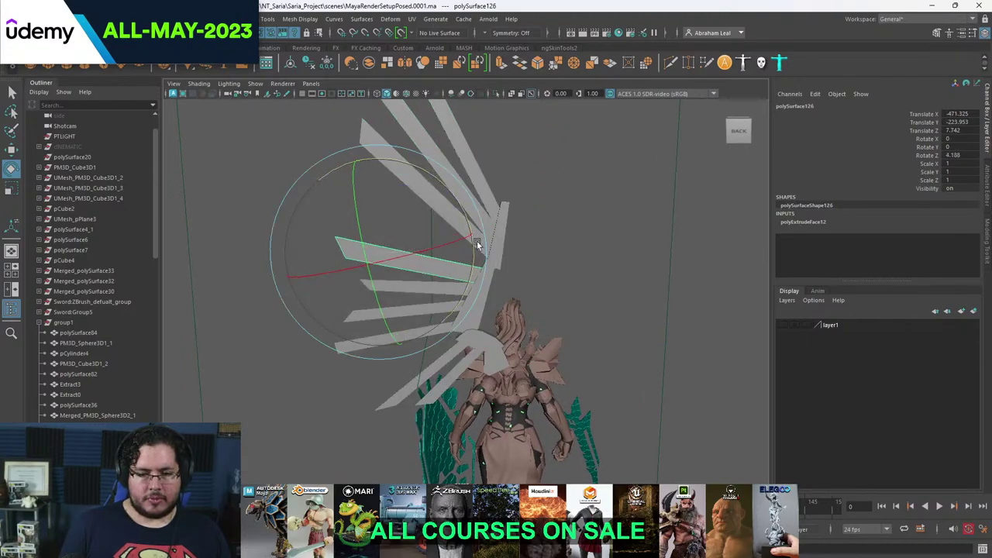
left_click(495, 265)
key("ctrl+z")
key("ctrl+z")
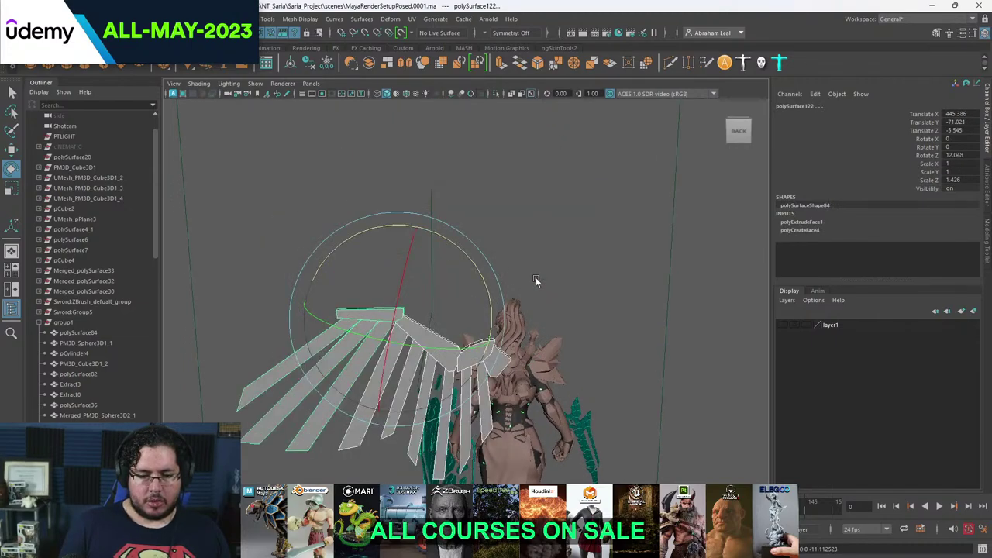
- Return to the front view and hide the character group, group1
left_click(535, 276)
middle_click_drag(457, 287, 484, 230, "alt")
key("space")
left_click_drag(486, 251, 478, 286)
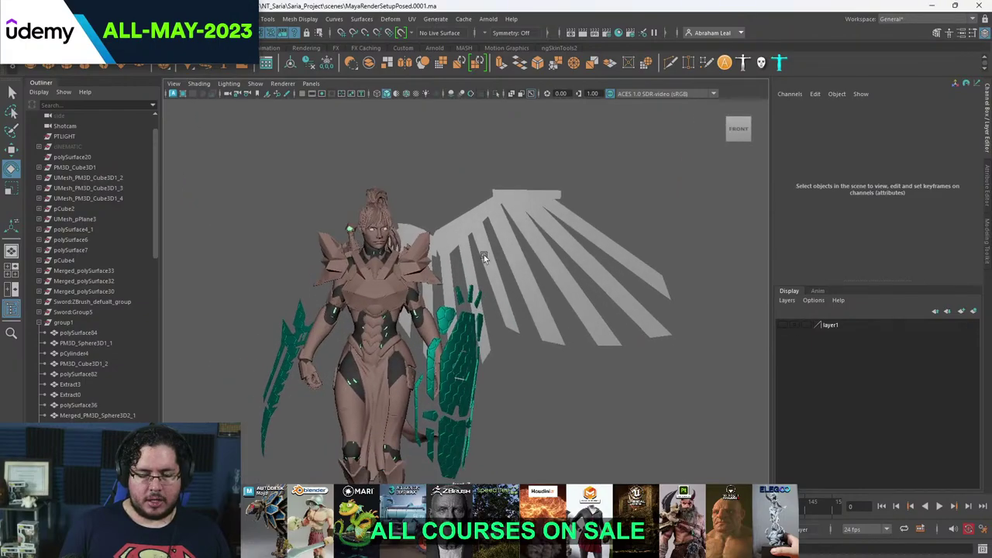
left_click(379, 231)
left_click(83, 324)
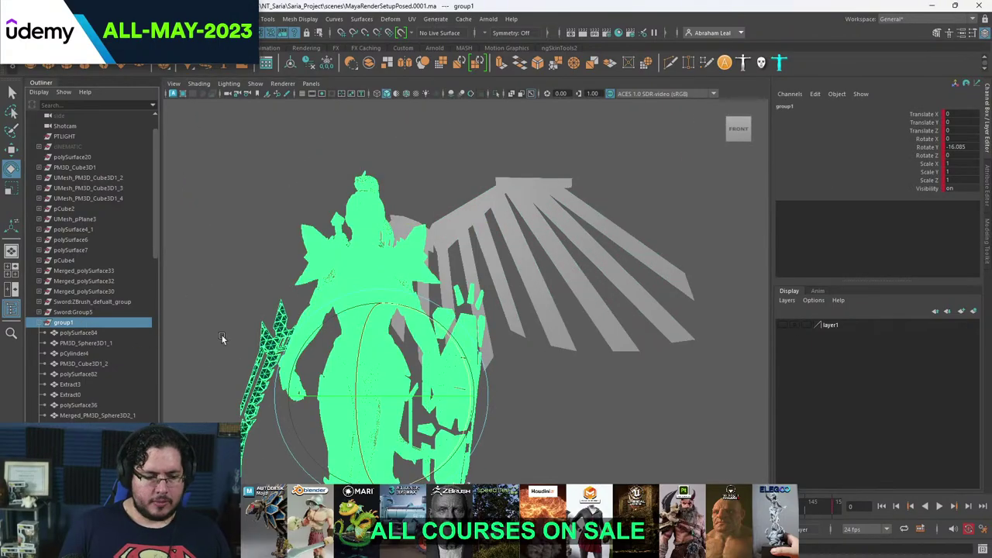
key("ctrl+h")
- Move the pivot of the long arm segment's second feather from the inside up to where it joins the arm
left_click(447, 303)
middle_click_drag(379, 232, 342, 242, "alt")
right_click_drag(342, 242, 422, 298, "alt")
left_click(427, 259)
middle_click_drag(428, 260, 429, 285, "alt")
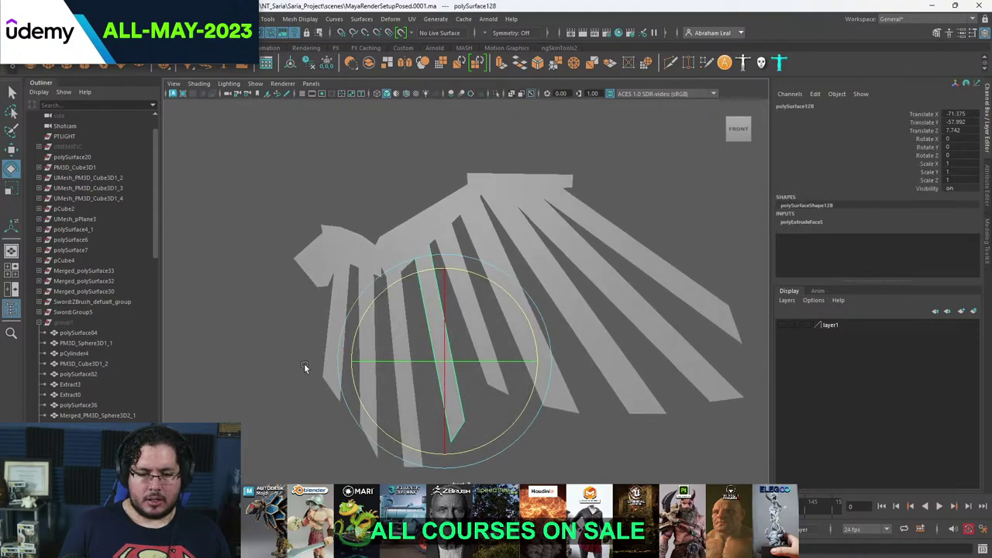
key("d")
left_click_drag(443, 359, 419, 230)
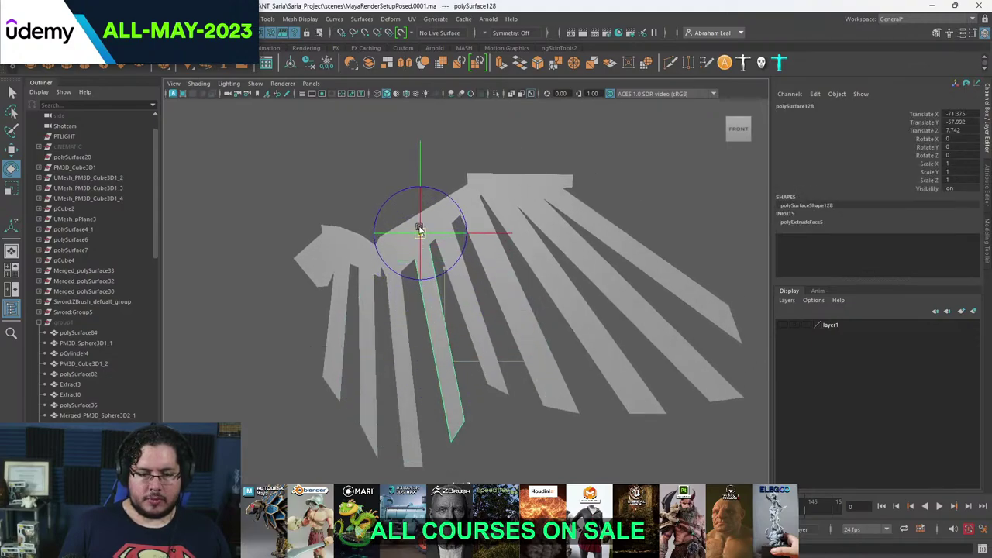
left_click(474, 314)
key("ctrl+z")
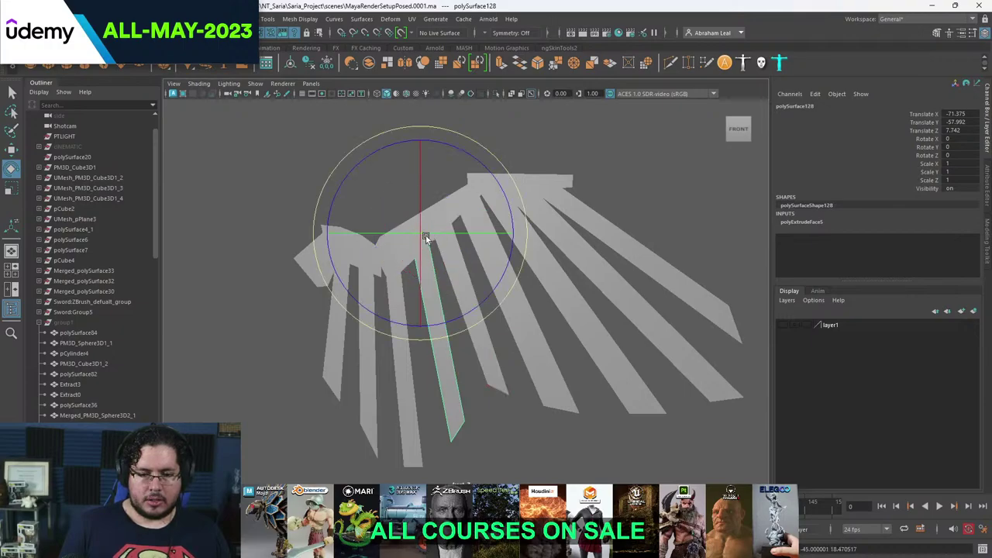
key("w")
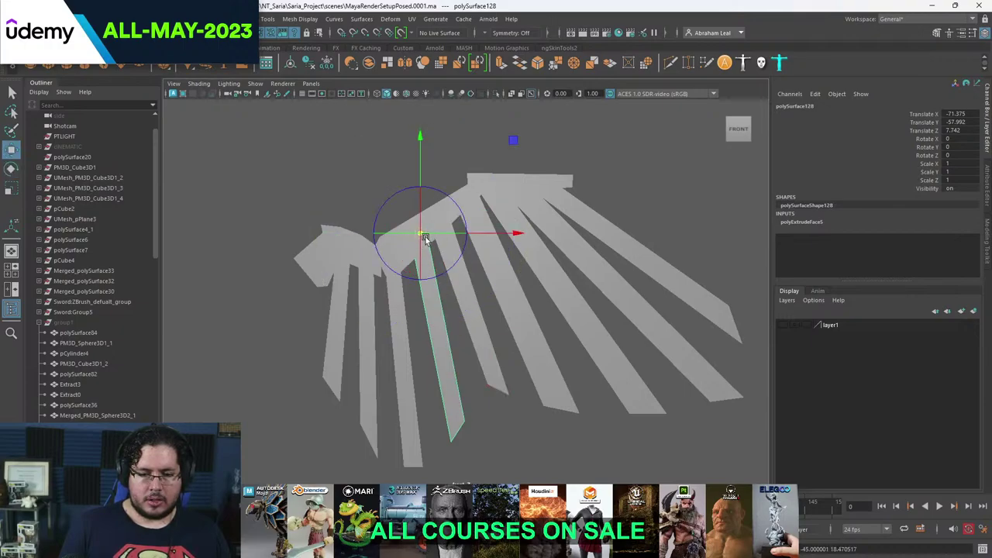
- Reposition the pivot of the long arm segment's third feather from the inside near its base on the arm
left_click_drag(490, 232, 442, 317, "alt")
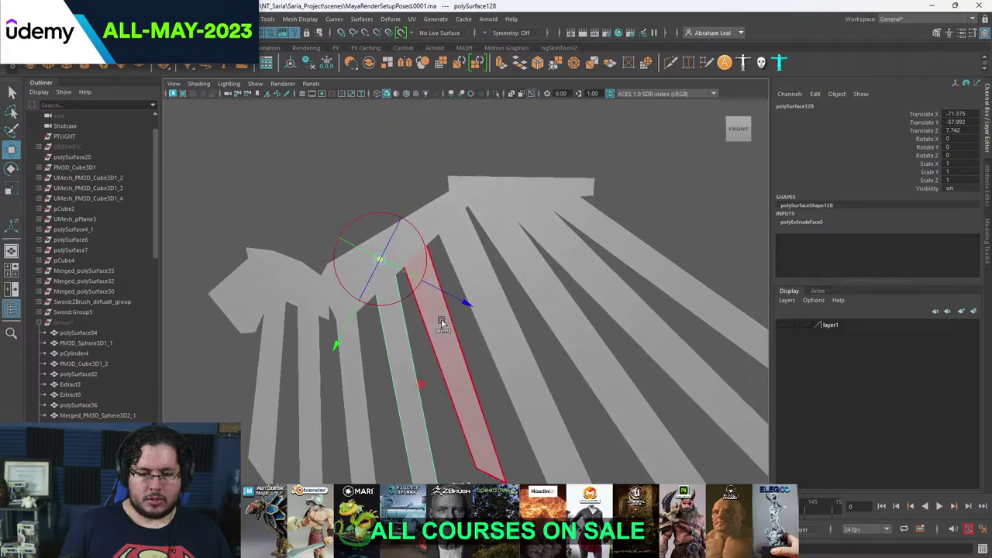
left_click(429, 313)
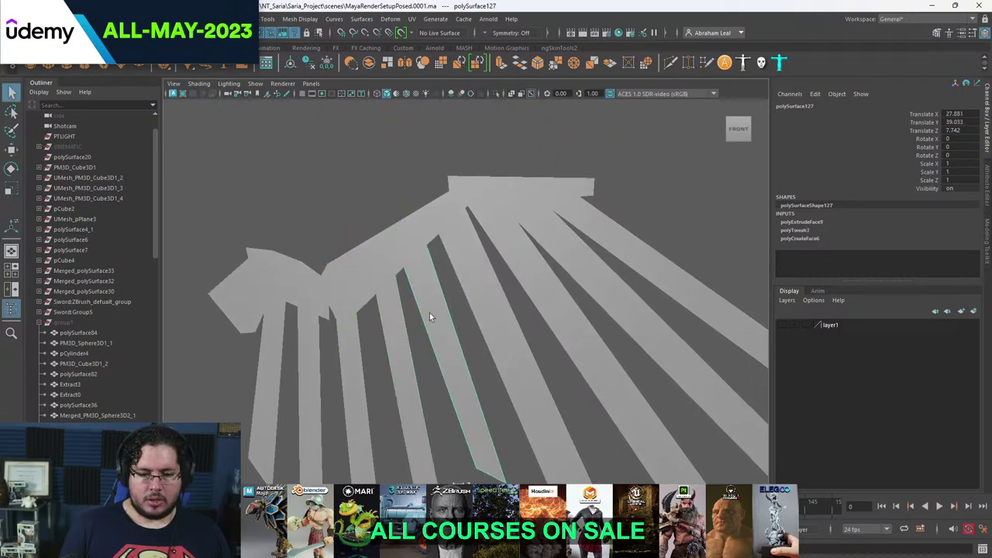
left_click_drag(460, 296, 459, 145)
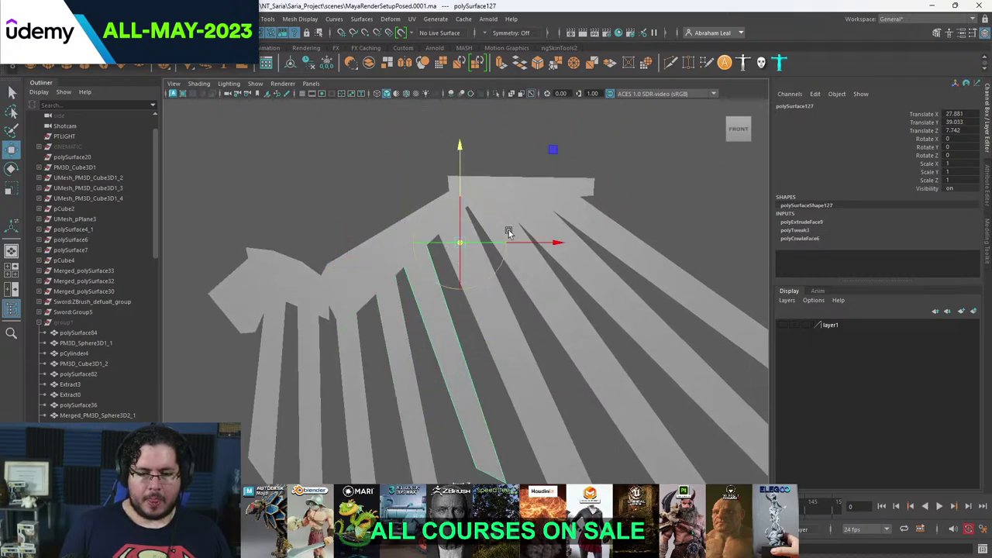
left_click_drag(521, 243, 514, 245)
left_click(342, 181)
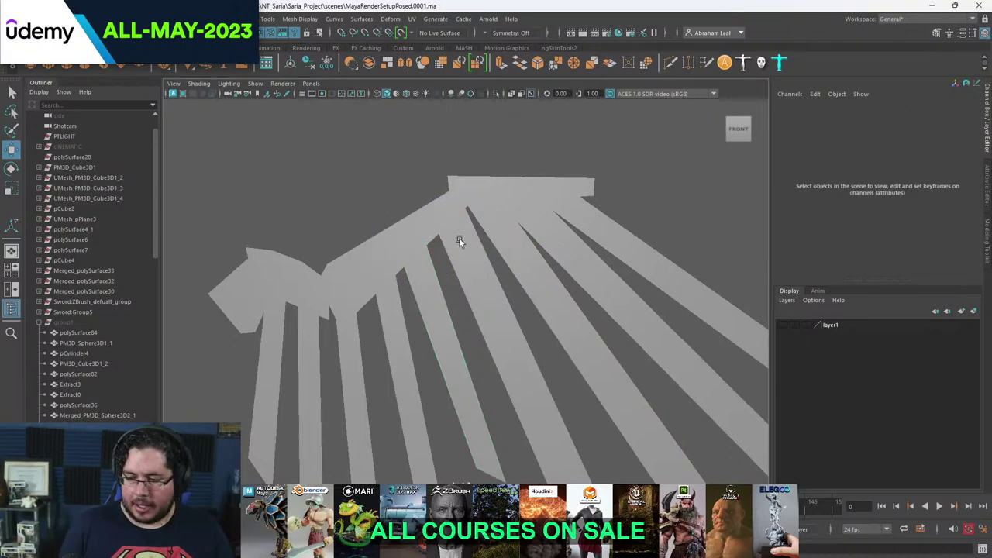
left_click(459, 191)
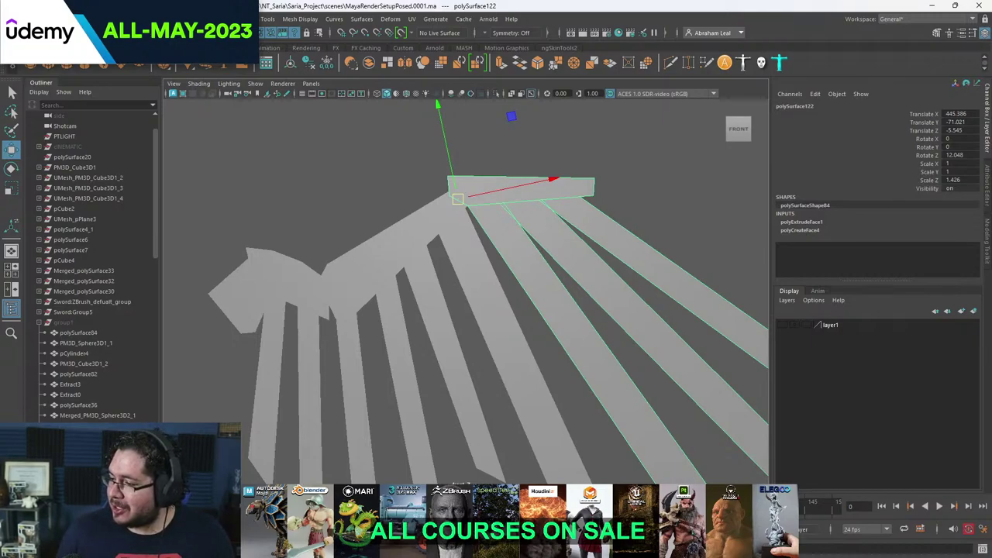
scroll(535, 275, "up", 2)
left_click_drag(531, 229, 658, 327, "alt")
scroll(515, 274, "down", 3)
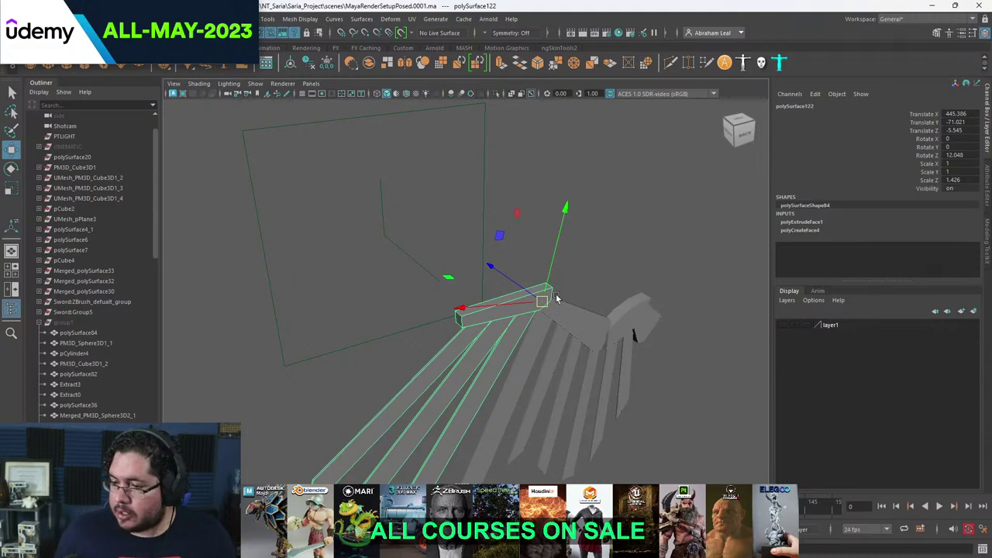
left_click_drag(576, 318, 622, 338, "alt")
right_click_drag(622, 338, 509, 276, "alt")
- In the front view, rotate the wing's arm segments together to swing the wing into a raised pose
key("space")
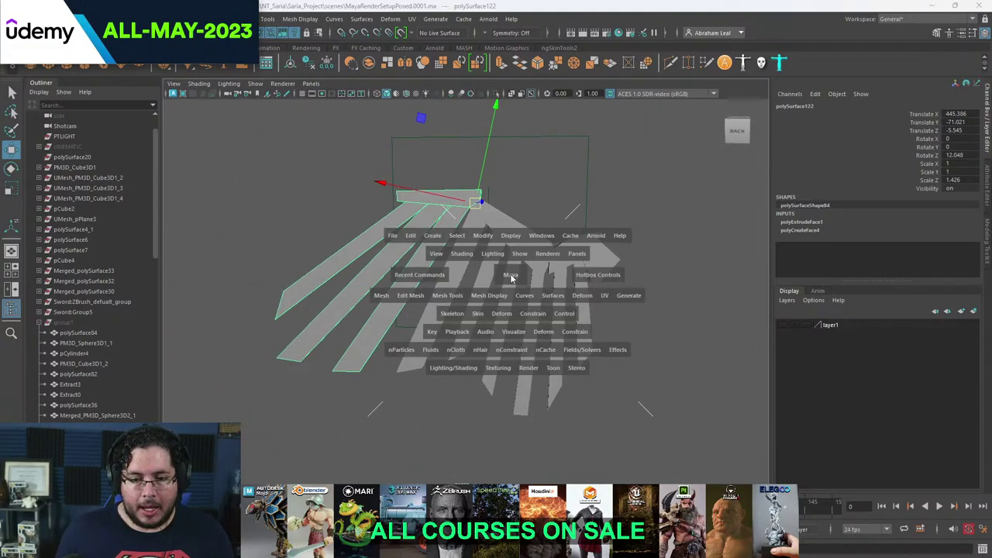
left_click_drag(509, 277, 353, 280)
left_click(366, 280)
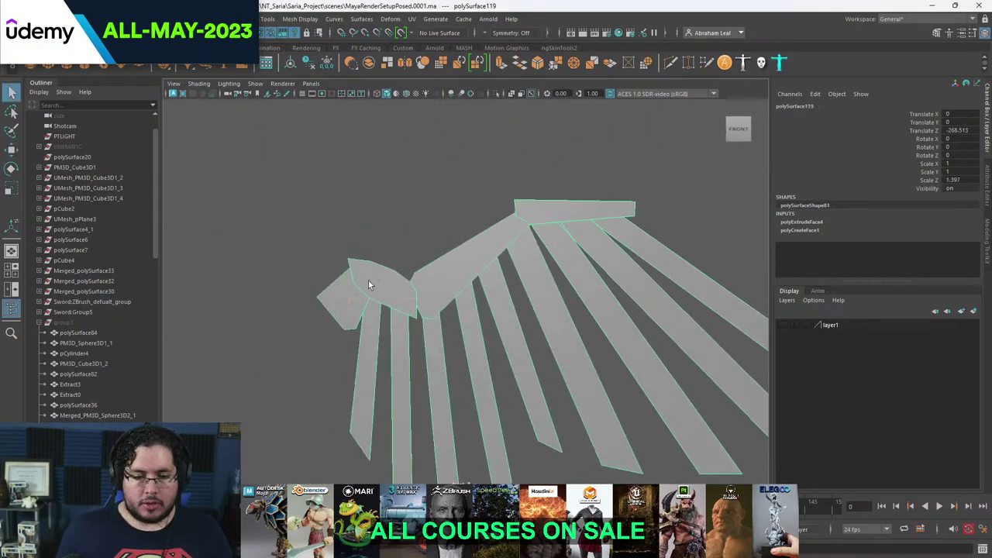
left_click(515, 216)
key("e")
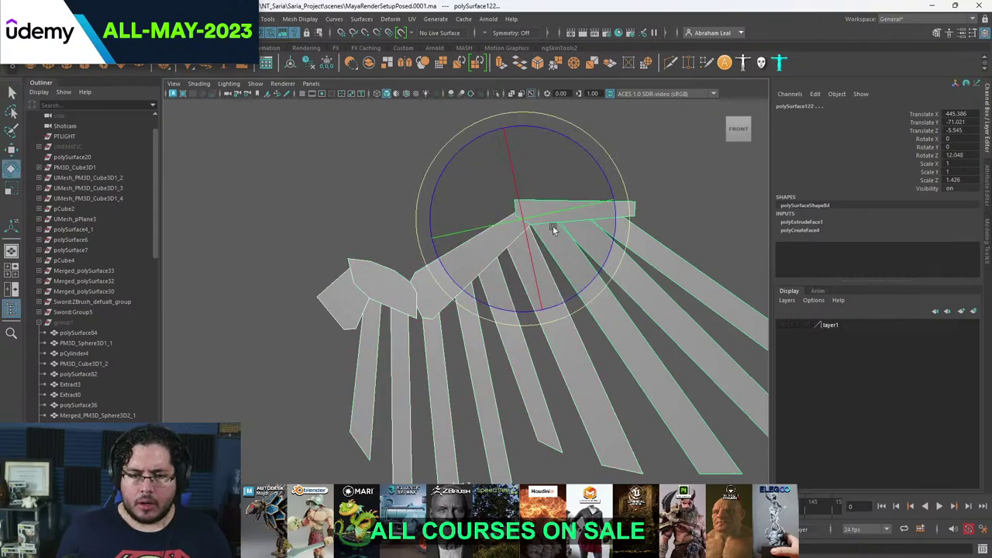
left_click_drag(588, 159, 568, 143)
middle_click_drag(572, 159, 560, 270, "alt")
- Move the pivot of the long arm segment's outermost feather to its base and rotate that feather upward
left_click(615, 290)
left_click(616, 281)
key("d")
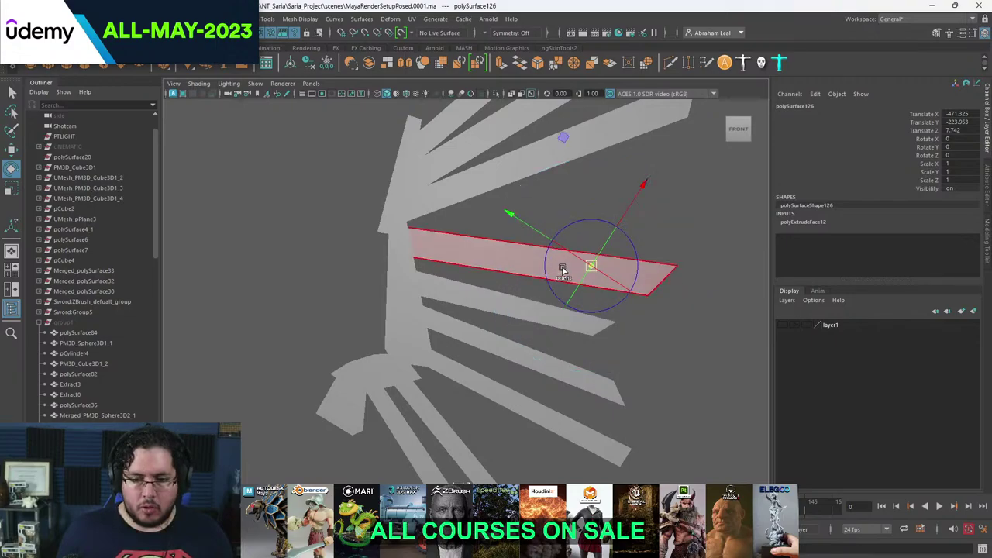
left_click_drag(591, 267, 401, 243)
left_click_drag(472, 225, 482, 197)
right_click_drag(554, 220, 586, 264, "alt")
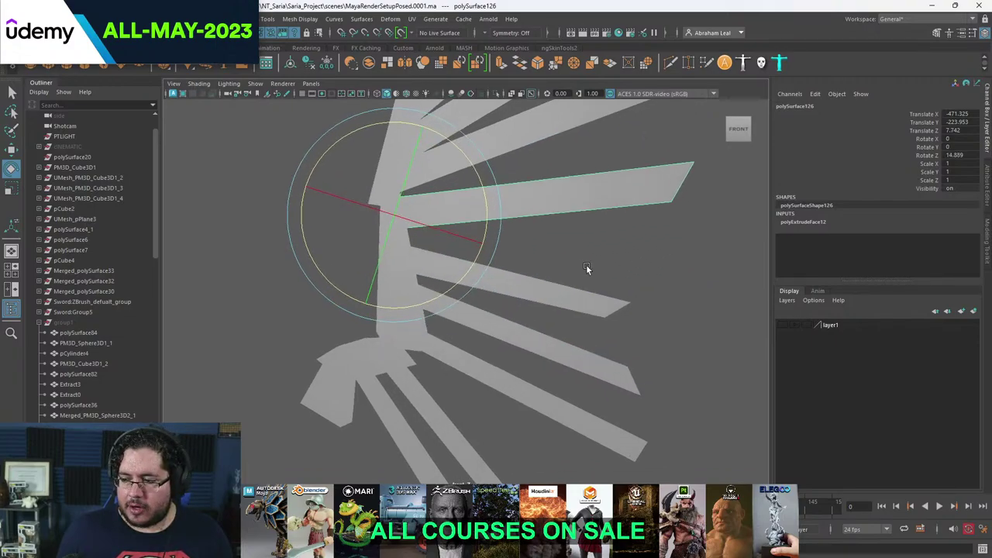
- Rotate the long arm segment's next two feathers upward about their bases to even out the feather fan
left_click(540, 281)
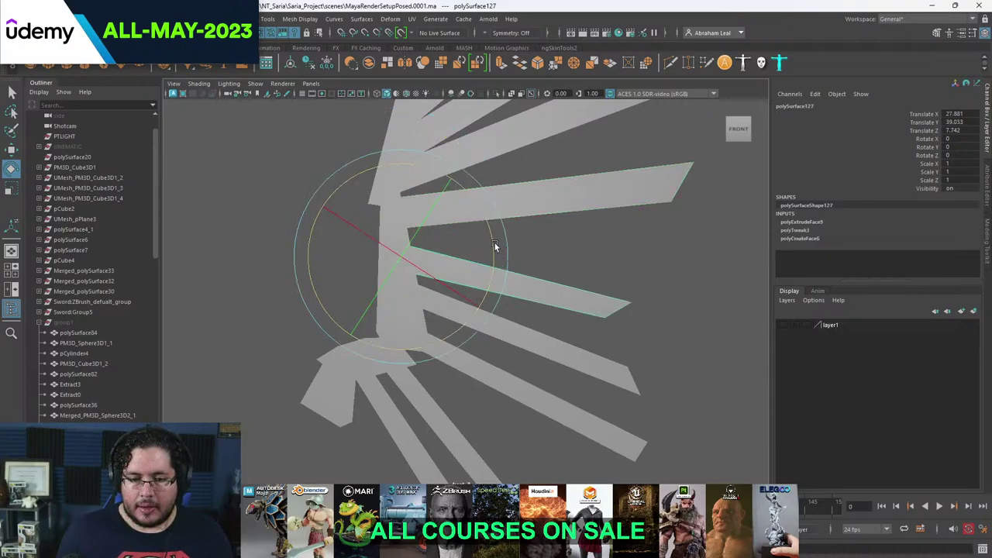
left_click_drag(491, 248, 489, 225)
left_click(559, 351)
left_click_drag(488, 292, 487, 258)
key("w")
left_click_drag(400, 287, 399, 292)
- Move the pivot of the second arm segment's outer feather to its base and rotate that feather upward
middle_click_drag(446, 316, 443, 244, "alt")
left_click(442, 356)
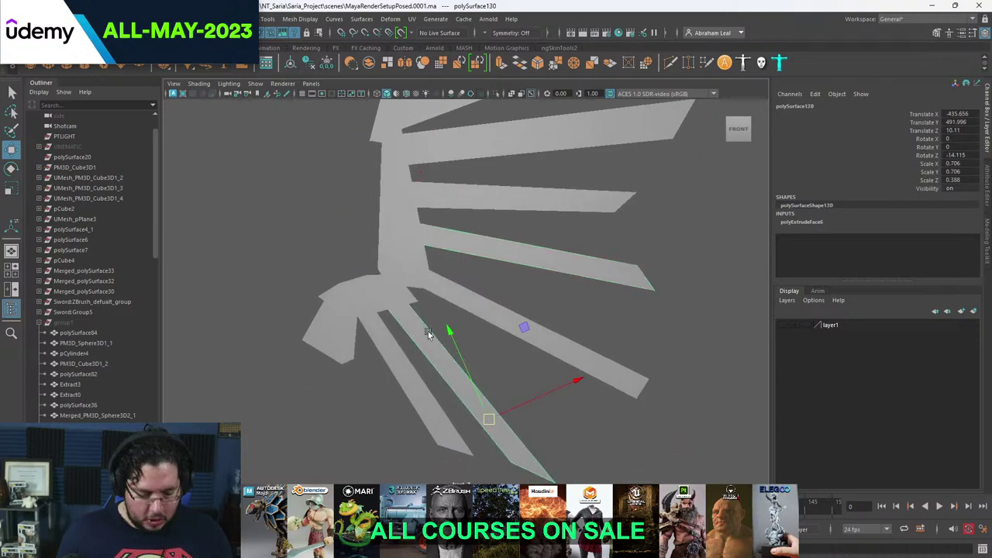
key("d")
left_click_drag(488, 418, 390, 296)
key("e")
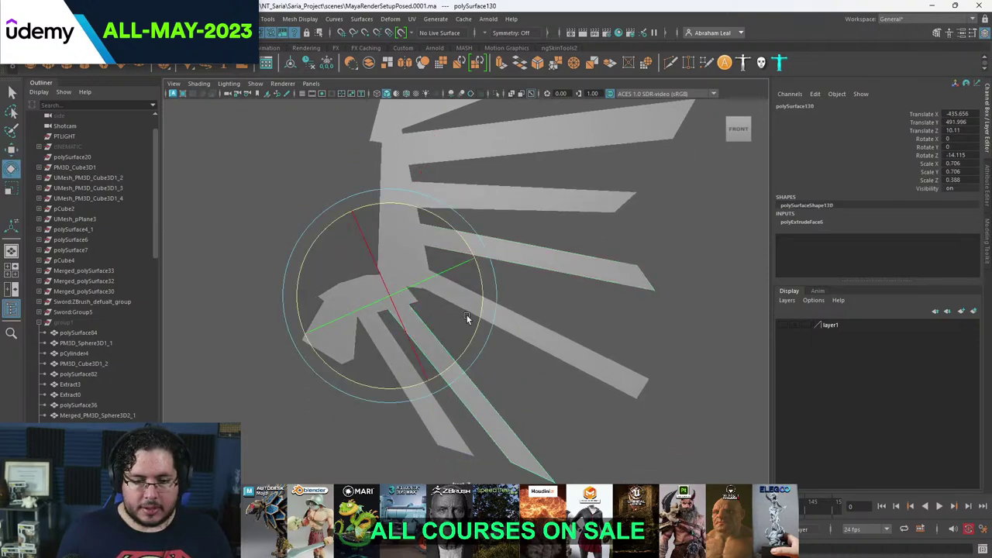
left_click_drag(466, 316, 474, 292)
- Move the pivot of the topmost feather on the outermost arm segment to where it meets the arm
scroll(564, 299, "down", 5)
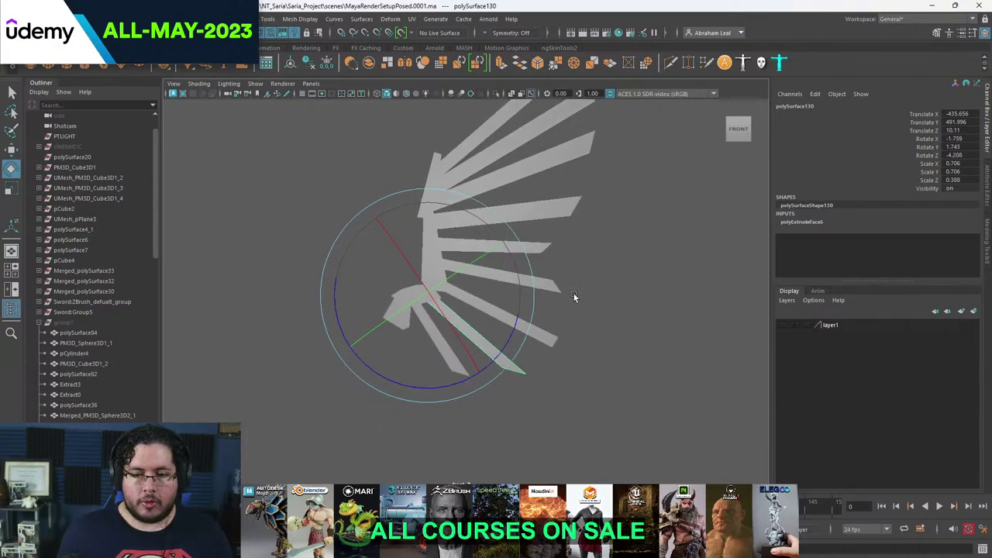
middle_click_drag(586, 271, 603, 351, "alt")
scroll(599, 346, "up", 3)
left_click(481, 243)
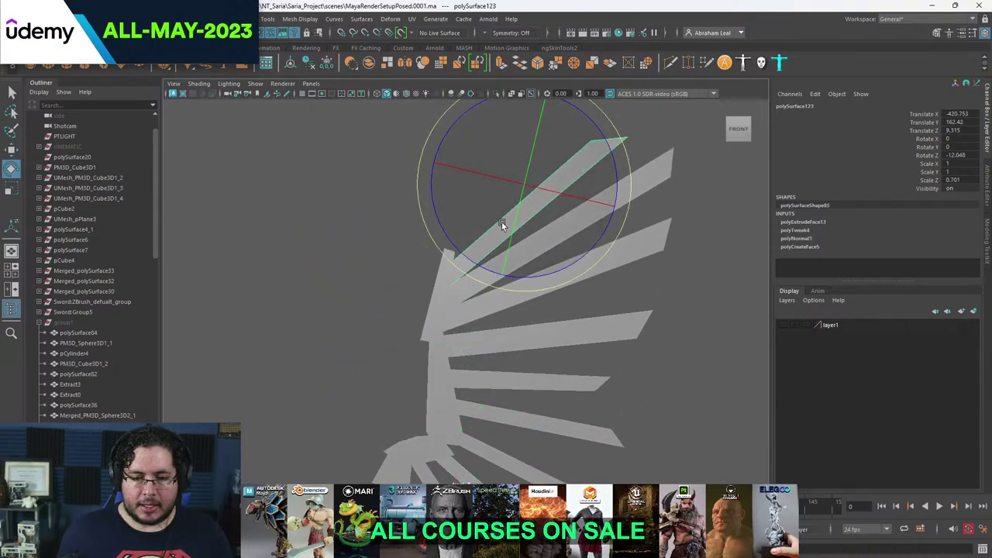
key("w")
left_click_drag(524, 185, 447, 270)
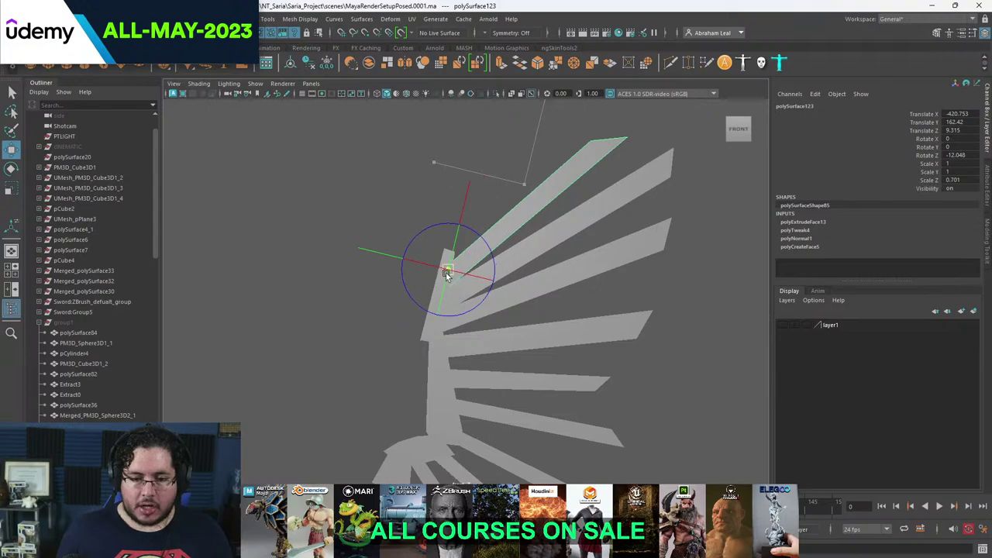
- Rotate the outermost arm segment's topmost feather slightly upward about its base
key("e")
left_click_drag(523, 212, 520, 210)
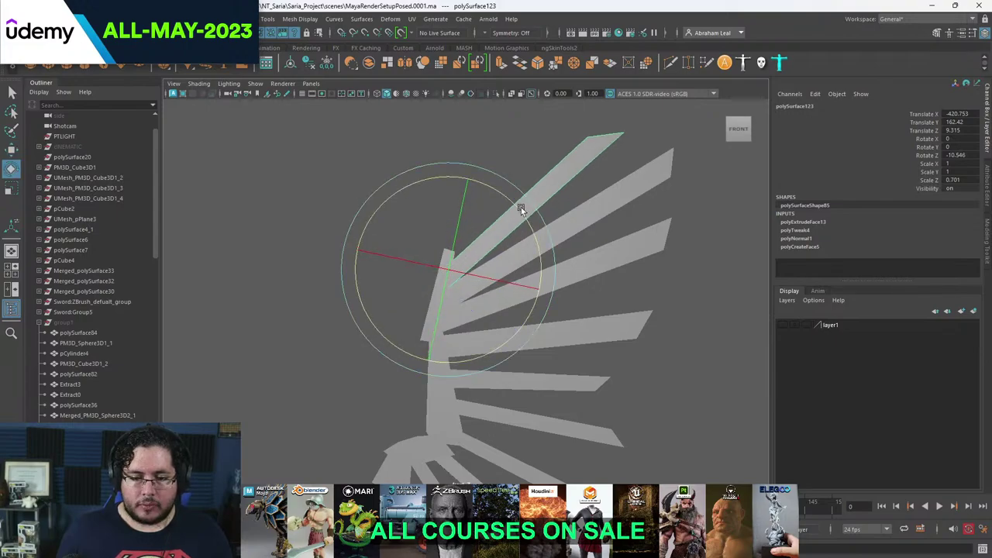
left_click(699, 305)
middle_click_drag(639, 320, 586, 217, "alt")
scroll(586, 218, "down", 1)
right_click_drag(574, 246, 499, 147, "alt")
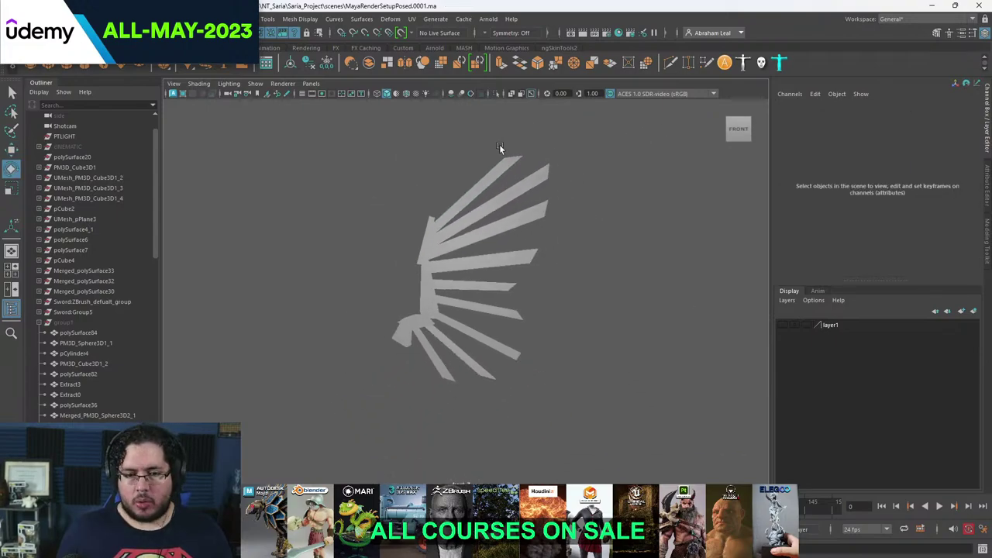
right_click_drag(400, 298, 556, 248, "alt")
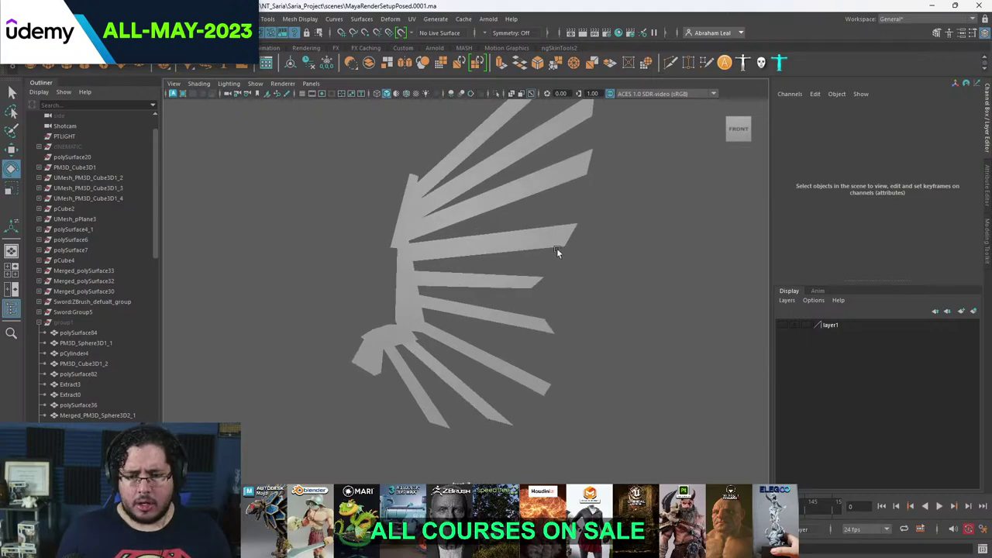
- Select all four arm segments together and rotate them clockwise about their own joints to lower the wing into a partly folded pose
key("q")
left_click(363, 358)
left_click(396, 334, "shift")
left_click(405, 294, "shift")
left_click(399, 227, "shift")
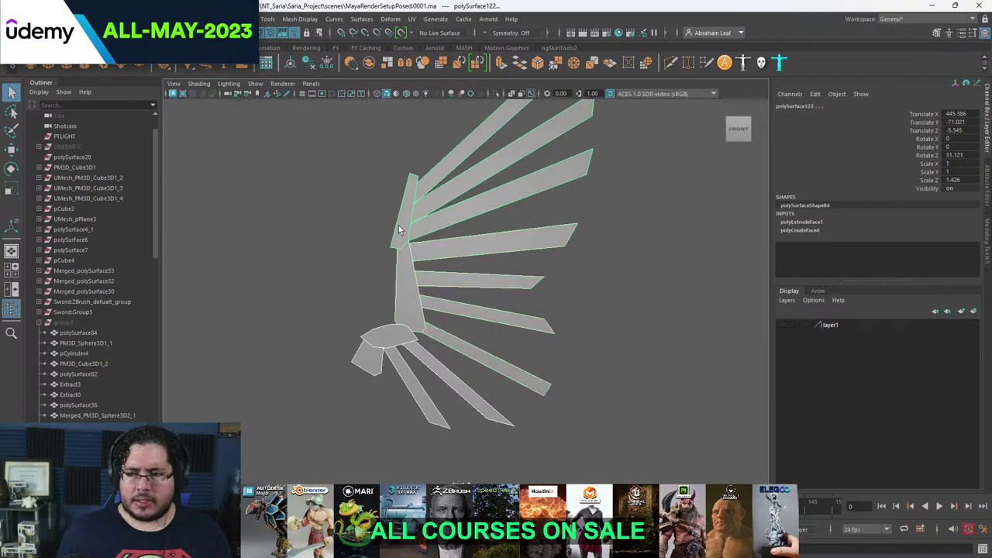
key("e")
left_click_drag(489, 218, 503, 237)
middle_click_drag(586, 364, 566, 315, "alt")
right_click_drag(566, 315, 602, 348, "alt")
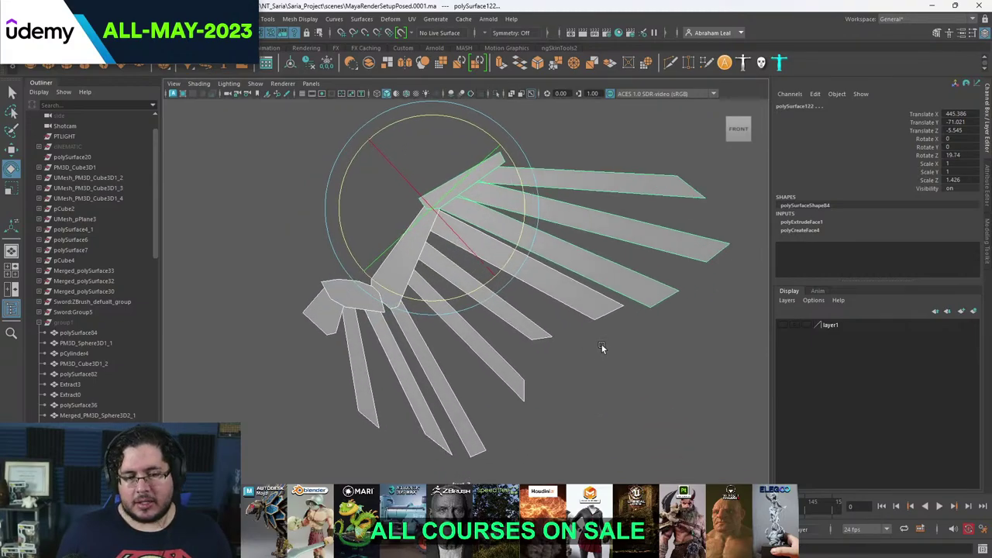
left_click(602, 349)
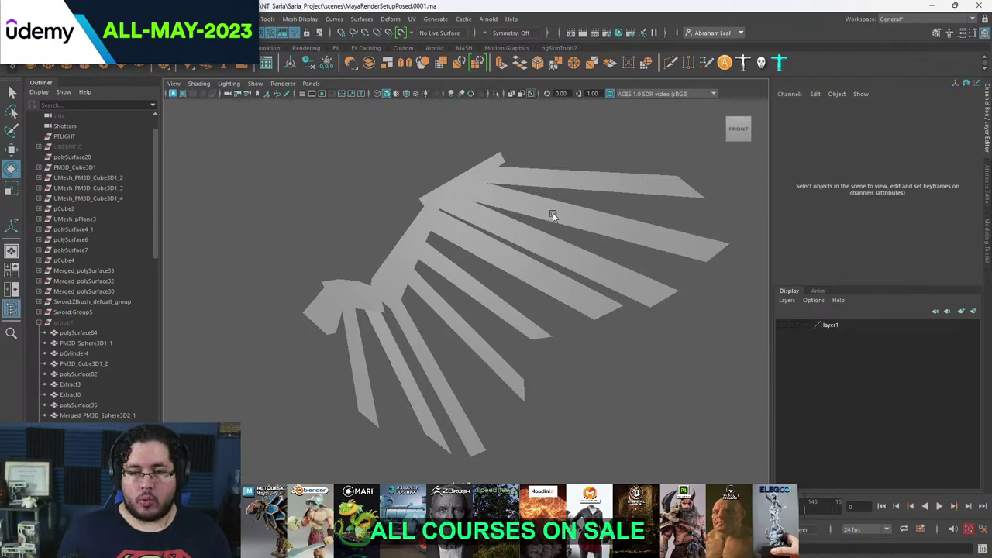
- Move the pivot of the long arm segment's innermost feather to its base and rotate that feather outward to even out the spacing
left_click_drag(552, 213, 416, 200, "alt")
left_click(478, 252)
key("w")
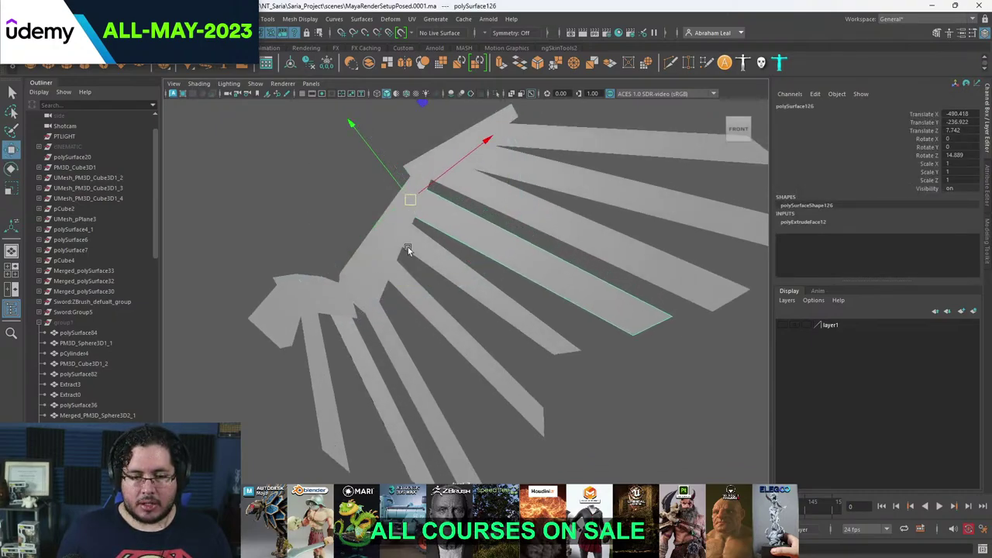
left_click(419, 393)
left_click_drag(446, 435, 450, 423)
middle_click_drag(474, 375, 438, 299, "alt")
scroll(437, 302, "down", 3)
scroll(468, 305, "up", 1)
key("e")
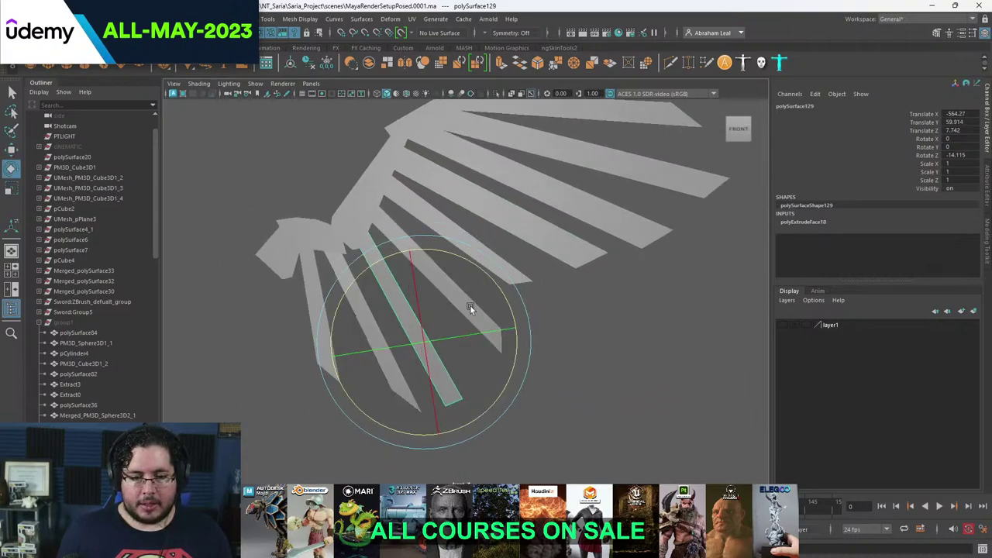
key("d")
left_click_drag(423, 342, 358, 233)
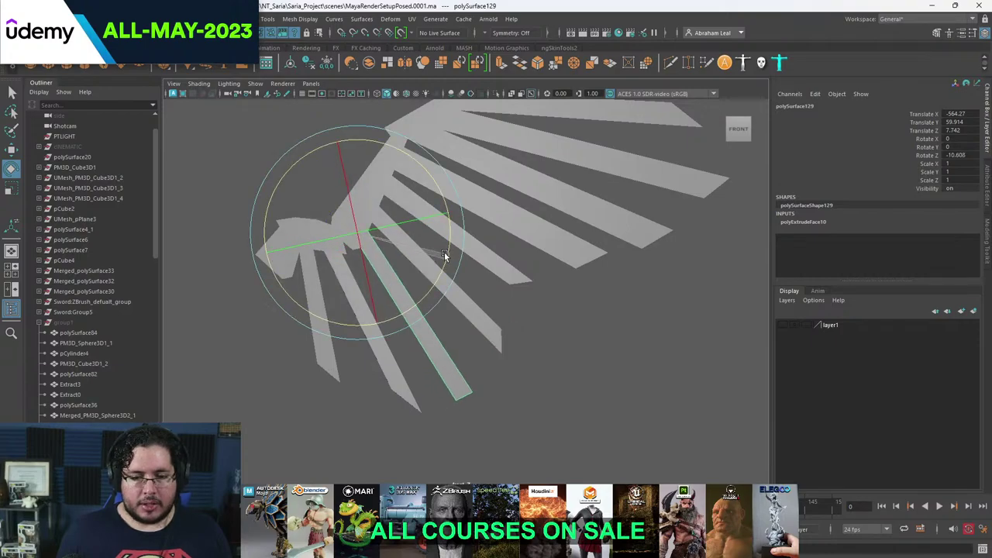
left_click(564, 328)
left_click_drag(564, 328, 531, 389, "alt")
middle_click_drag(531, 389, 527, 396, "alt")
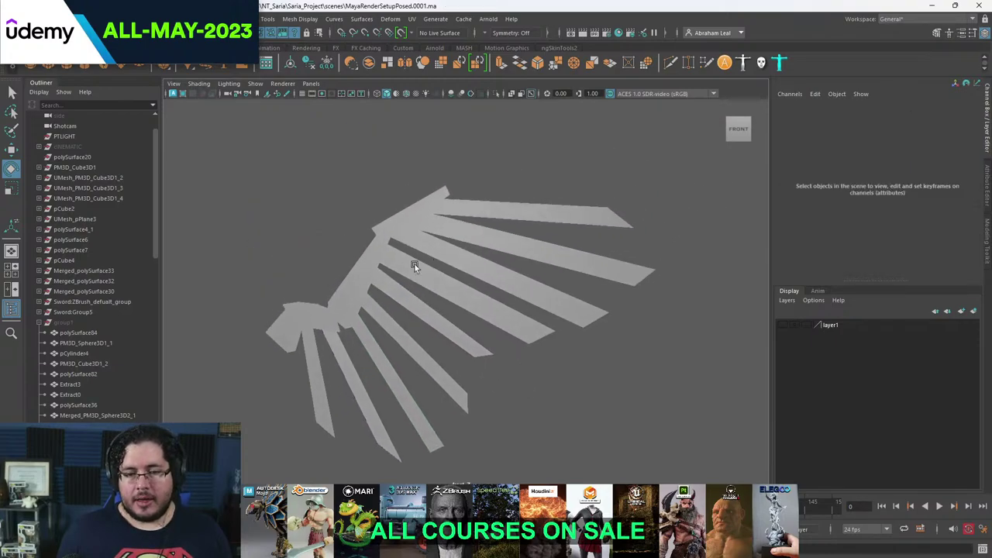
- Try folding and unfolding the wing by rotating all arm segments together, and undo the last fold
key("q")
left_click(276, 331)
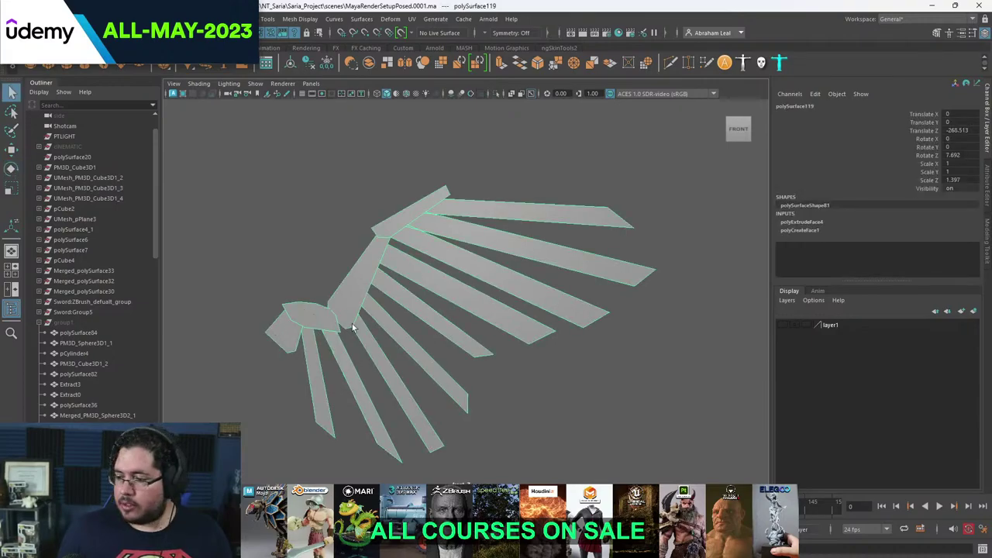
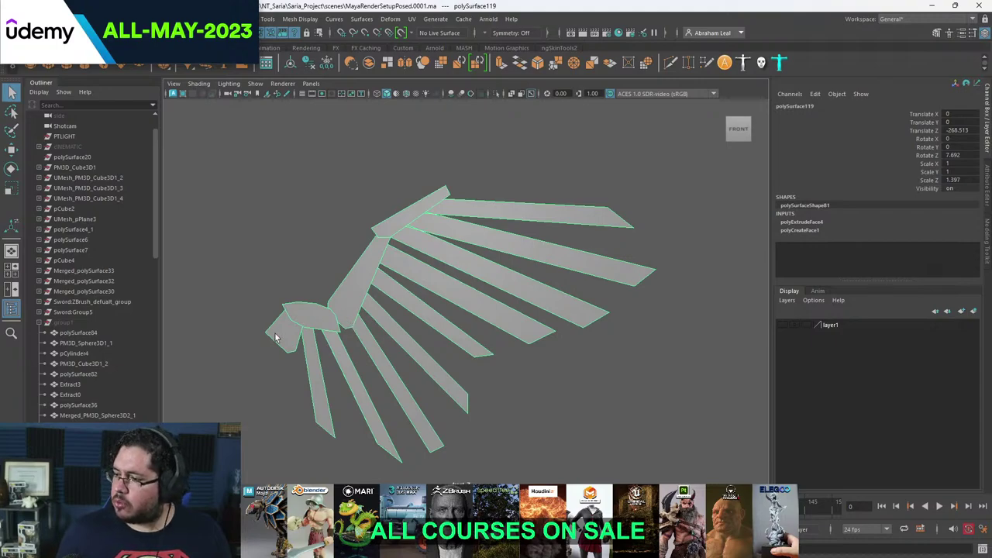
left_click(389, 230)
key("e")
left_click_drag(469, 217, 446, 236)
middle_click_drag(451, 272, 440, 216, "alt")
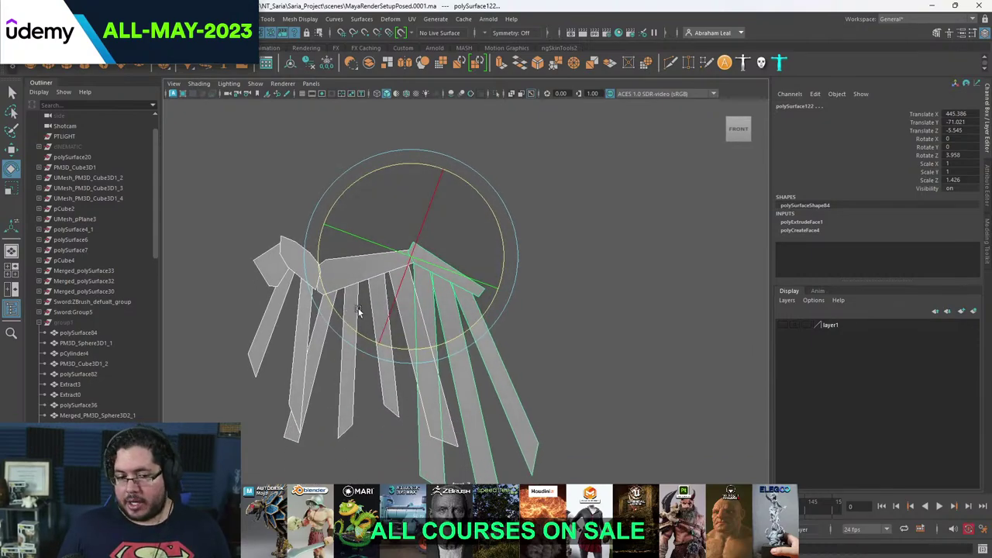
left_click_drag(412, 376, 476, 240)
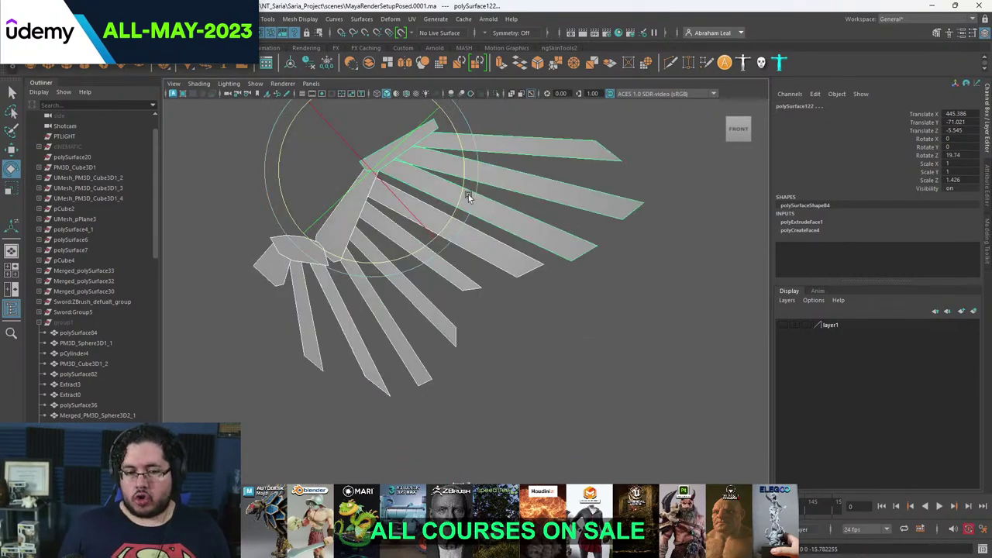
left_click_drag(468, 194, 309, 180)
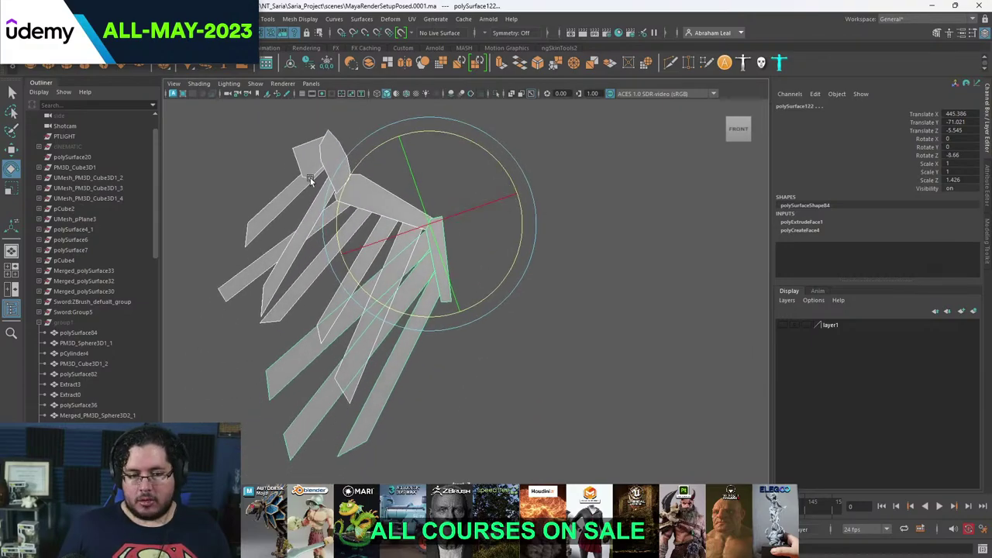
key("ctrl+z")
- Examine the whole wing in perspective and compare it with the mechanical wing reference image in the browser
left_click(554, 264)
middle_click_drag(553, 264, 484, 355, "alt")
scroll(484, 355, "down", 3)
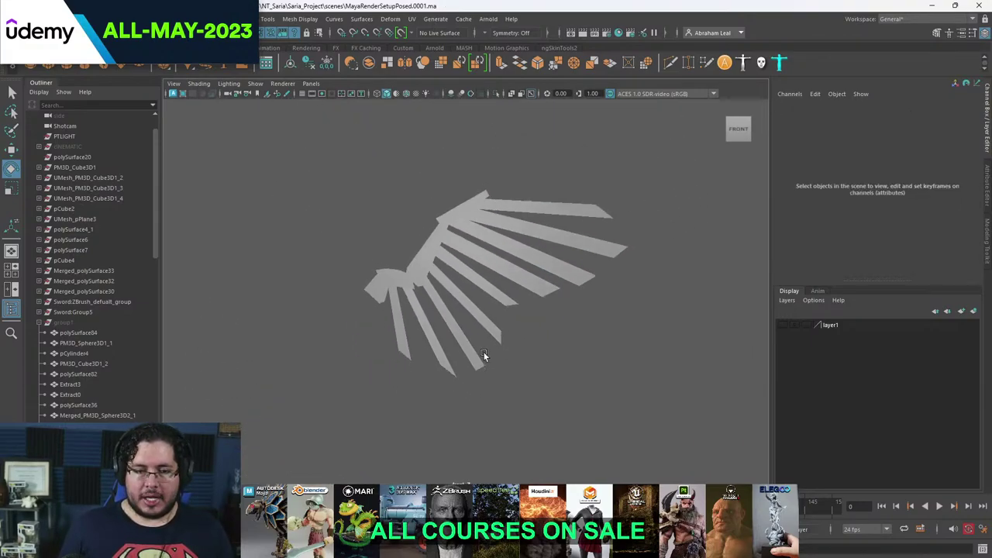
key("space")
left_click_drag(503, 332, 491, 260)
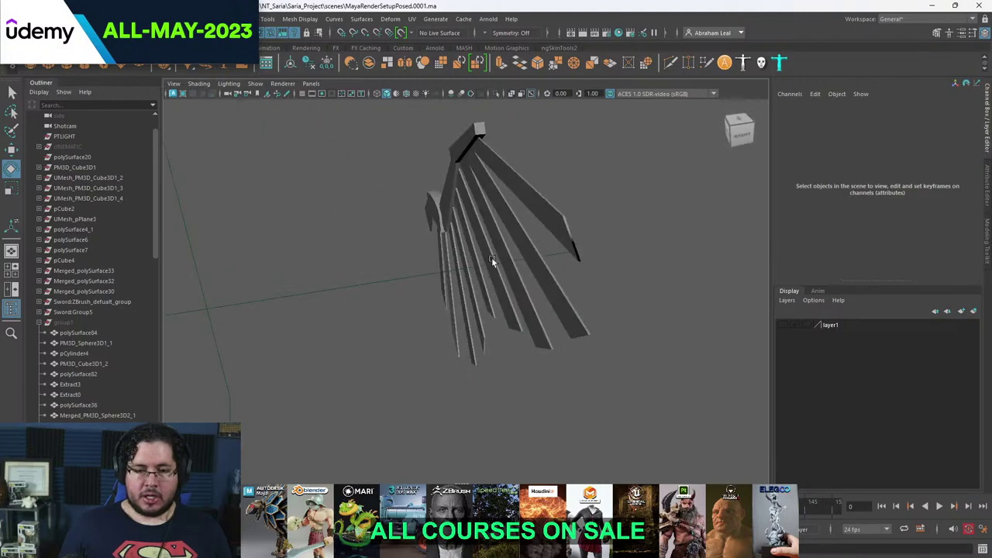
key("alt+Tab")
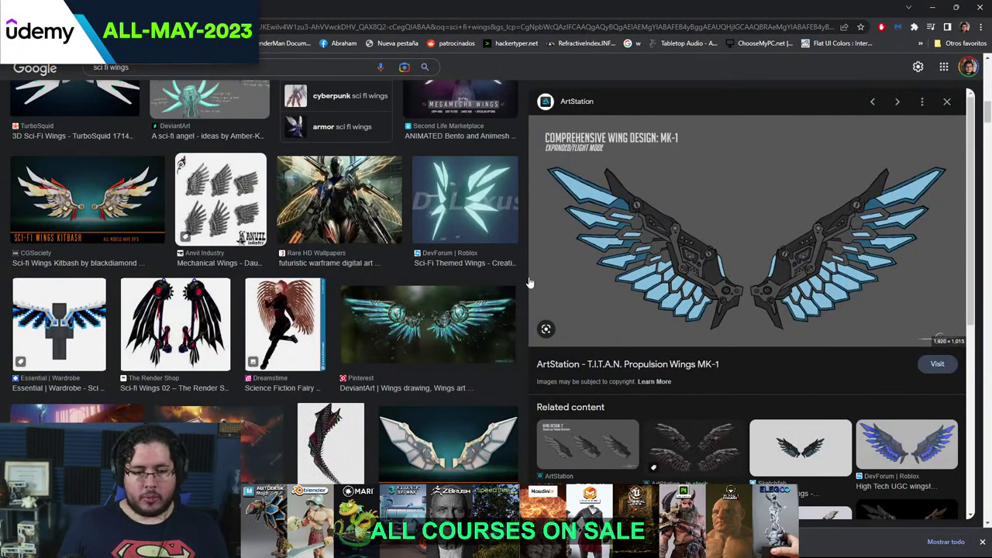
key("alt+Tab")
key("space")
left_click(466, 258)
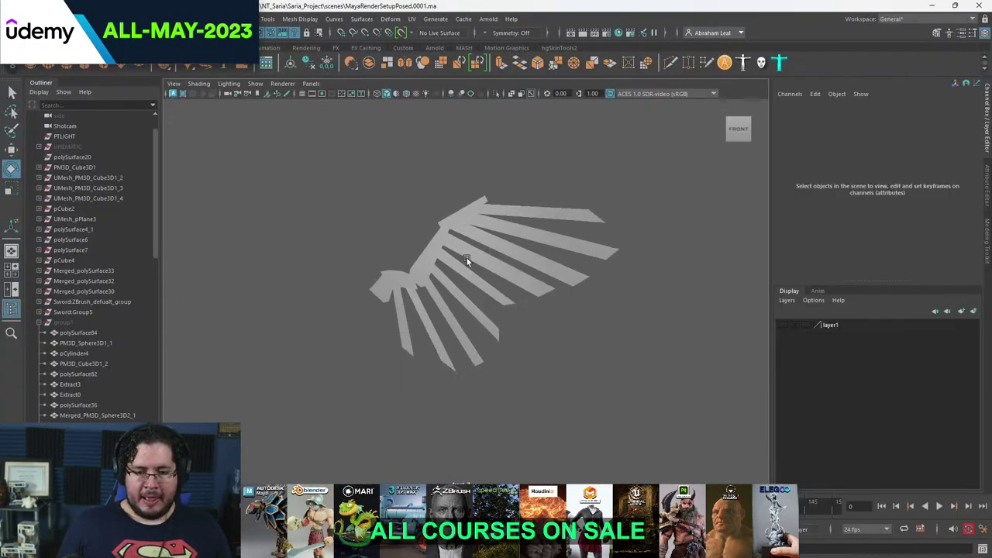
- Turn on screen-space ambient occlusion in the front view so the overlapping feathers and arm segments can be told apart
scroll(425, 264, "up", 2)
scroll(424, 241, "up", 5)
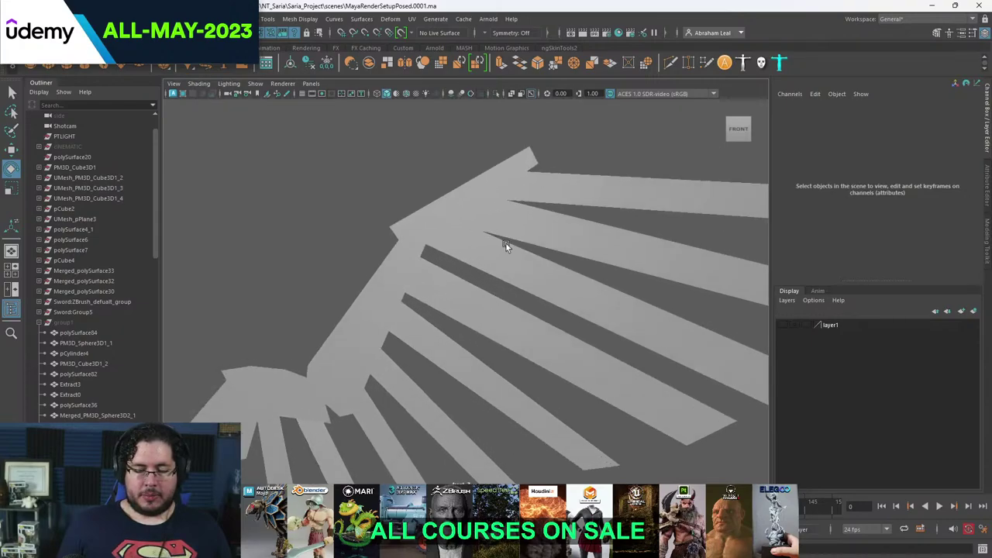
scroll(430, 240, "down", 3)
scroll(427, 242, "up", 4)
left_click(407, 274)
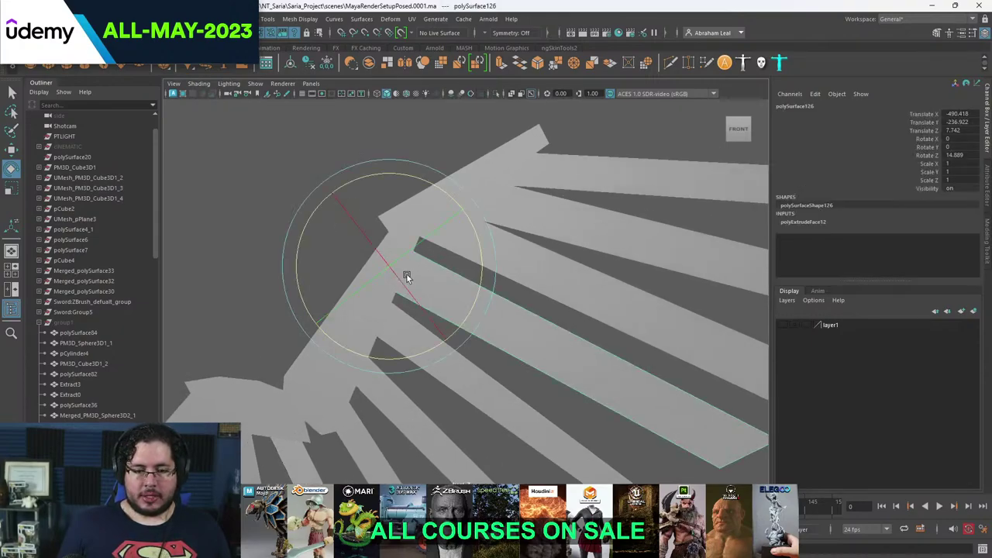
left_click(268, 168)
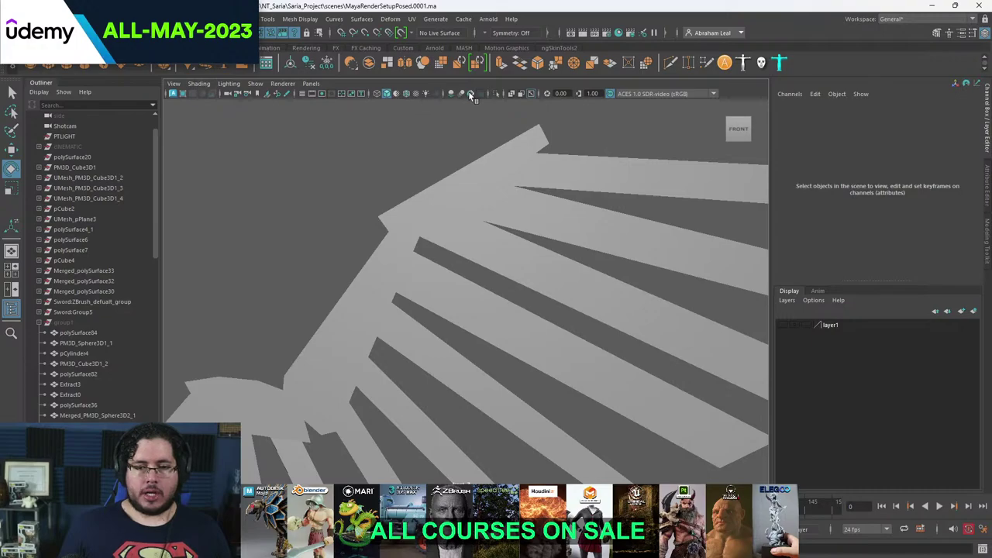
left_click(451, 93)
scroll(372, 114, "down", 4)
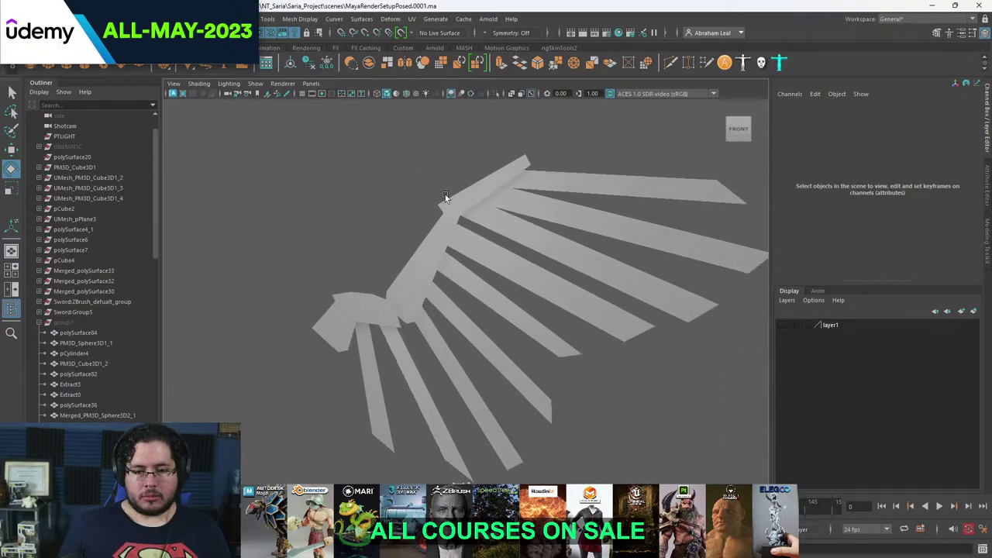
scroll(445, 198, "down", 2)
middle_click_drag(404, 188, 361, 165, "alt")
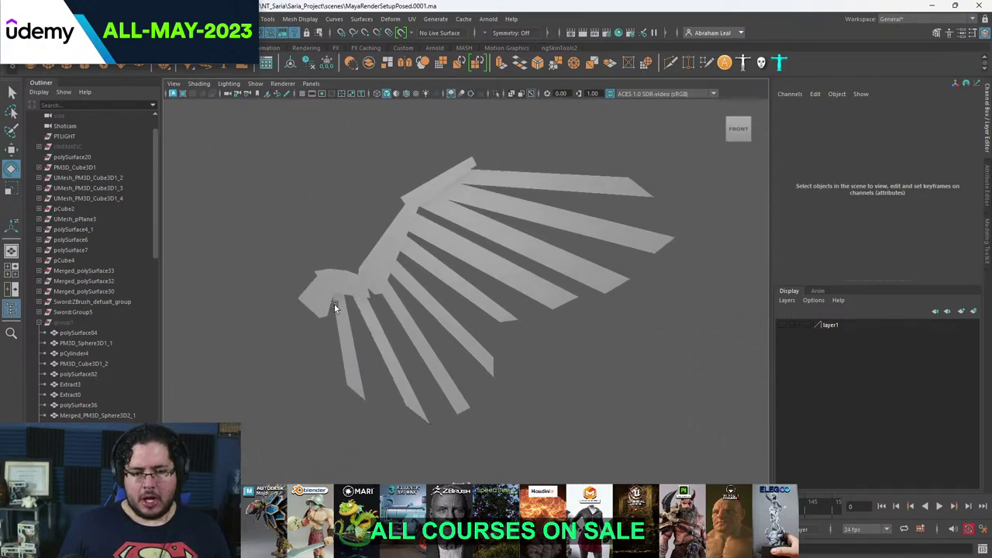
- Switch to the browser and open the NextTut folder of Google Drive in a new tab
key("alt+Tab")
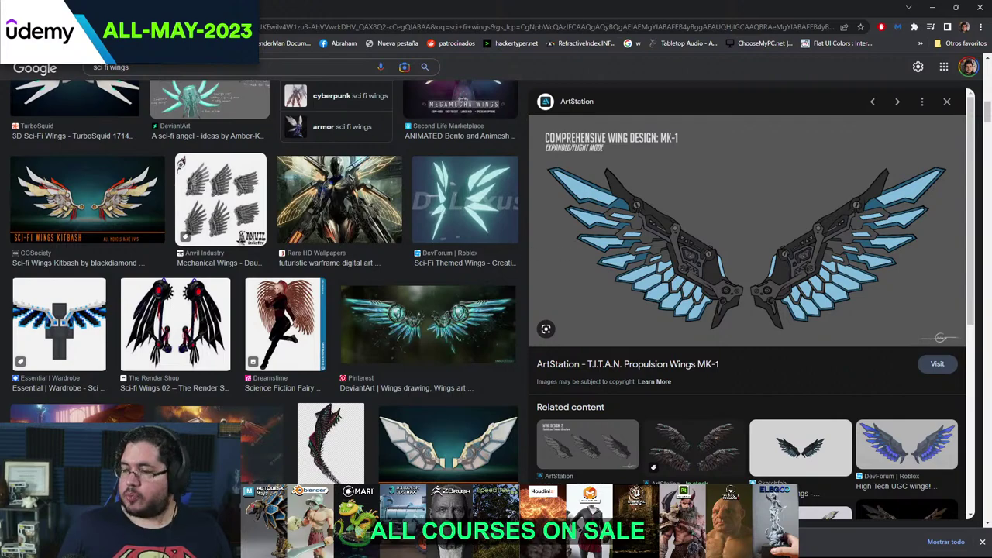
key("ctrl+t")
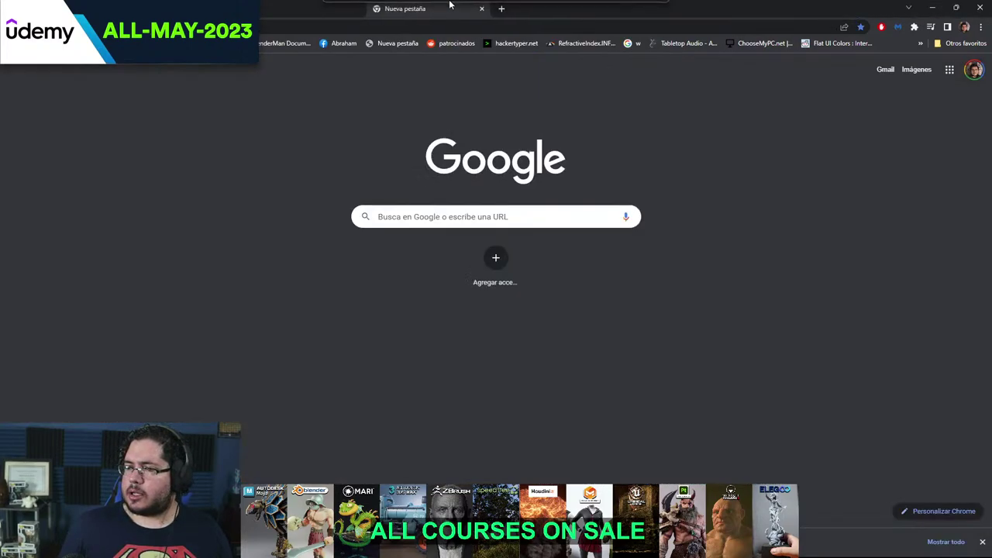
left_click(451, 28)
type("dr")
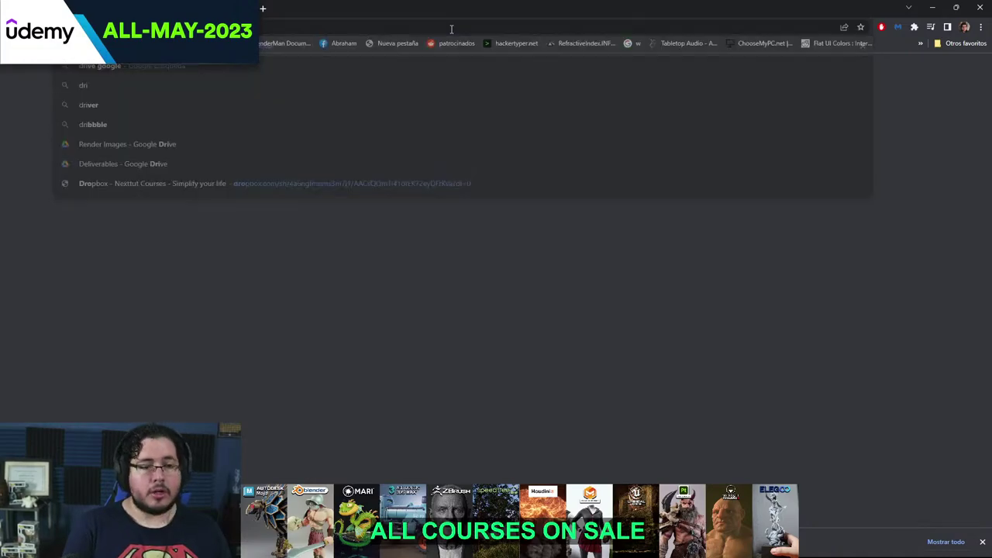
key("Return")
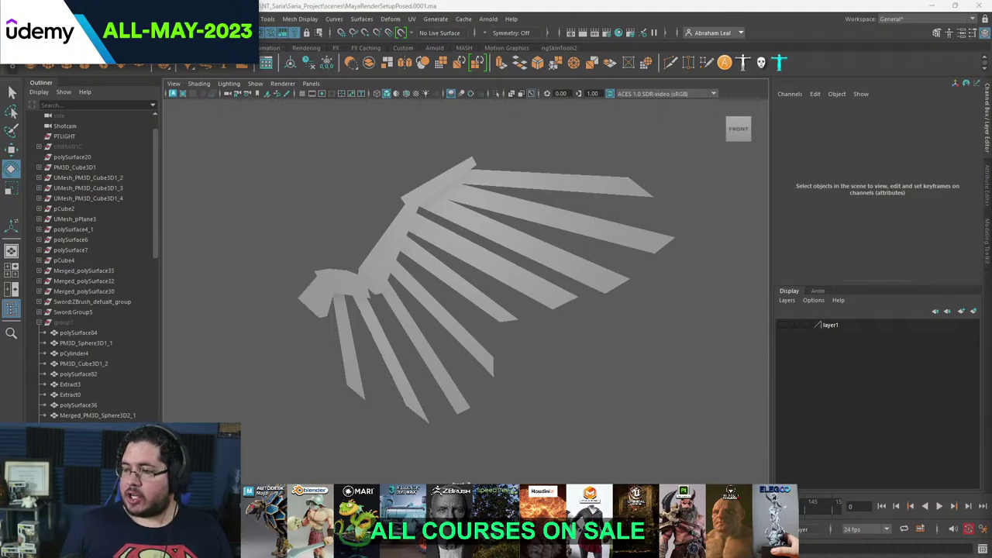
left_click_drag(991, 214, 398, 21)
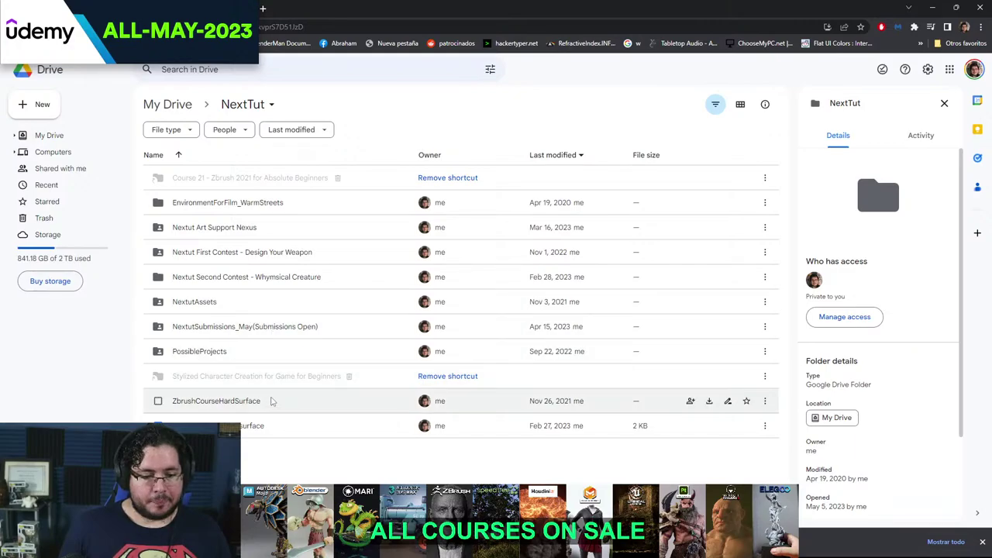
- In the Nextut Art Support Nexus folder, check the contents of the shared folder last modified Apr 8, 2023, and delete that folder
double_click(263, 227)
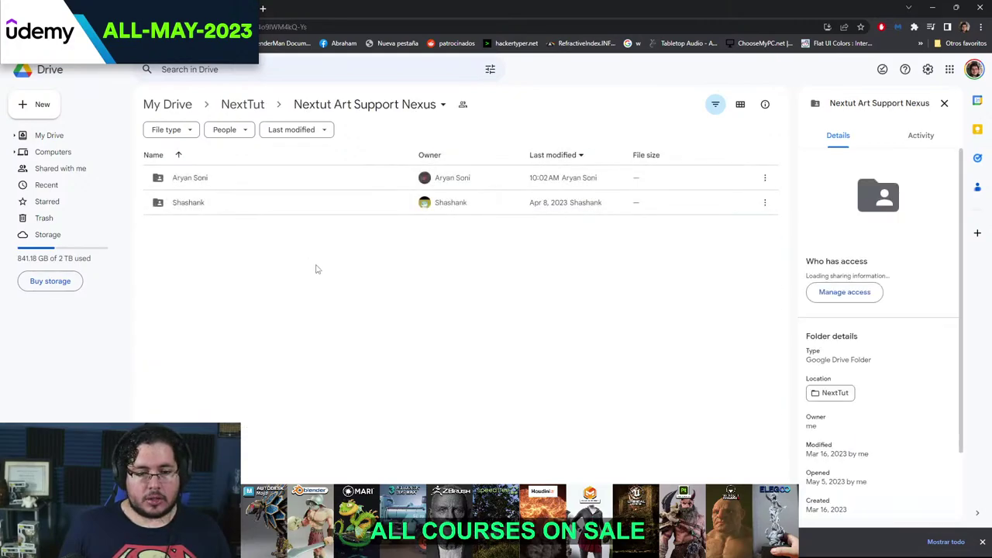
double_click(245, 203)
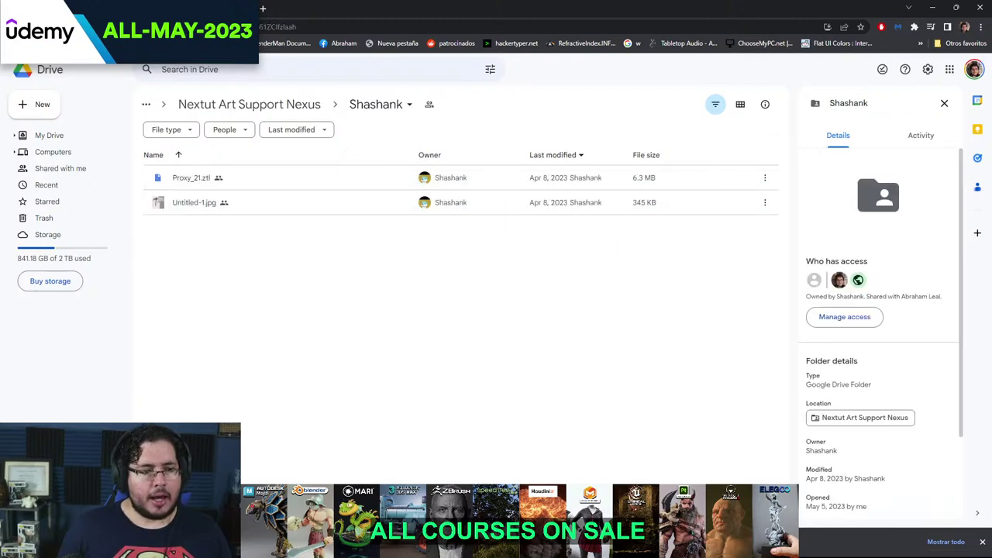
key("alt+Left")
left_click(373, 207)
key("Delete")
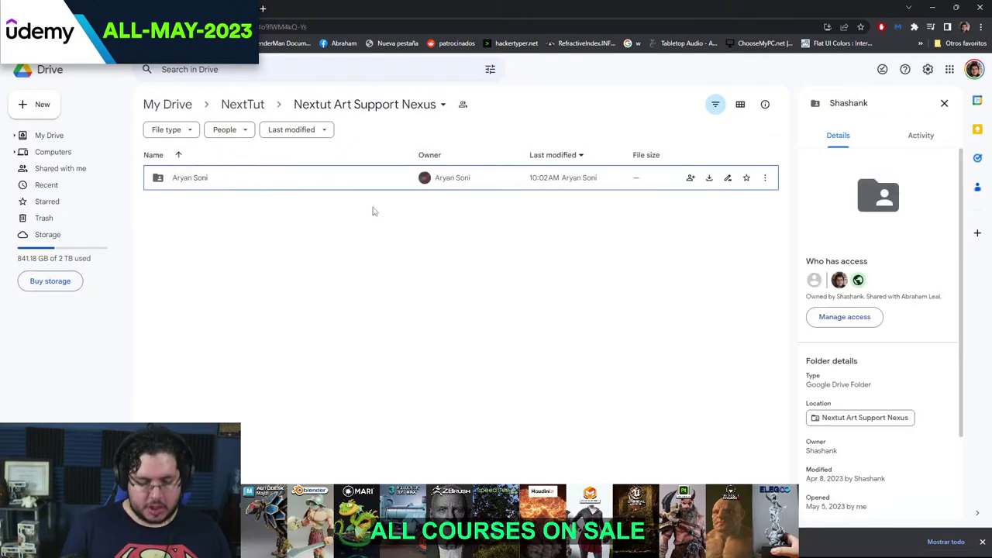
- View the 01.jpg reference image in the remaining shared folder and open a new browser tab
double_click(344, 174)
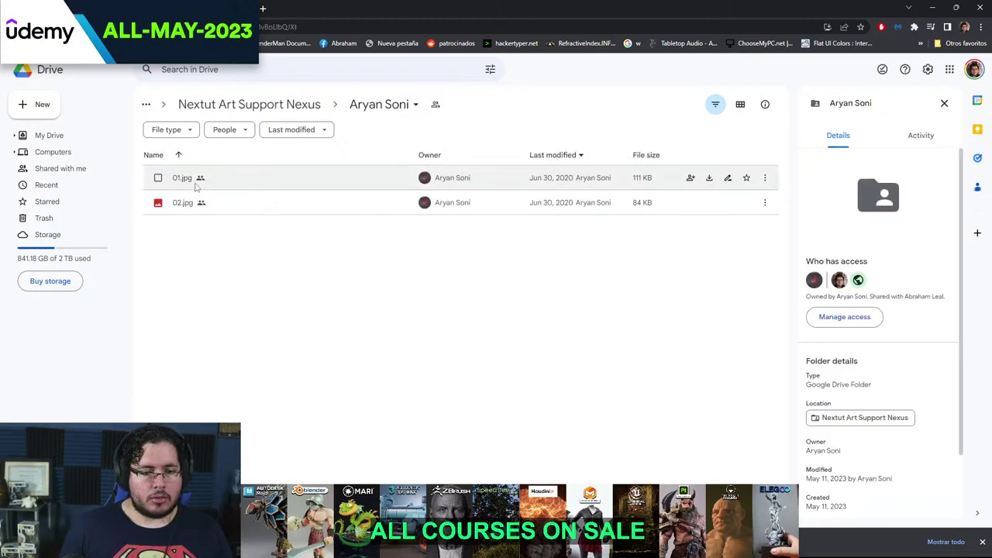
double_click(215, 179)
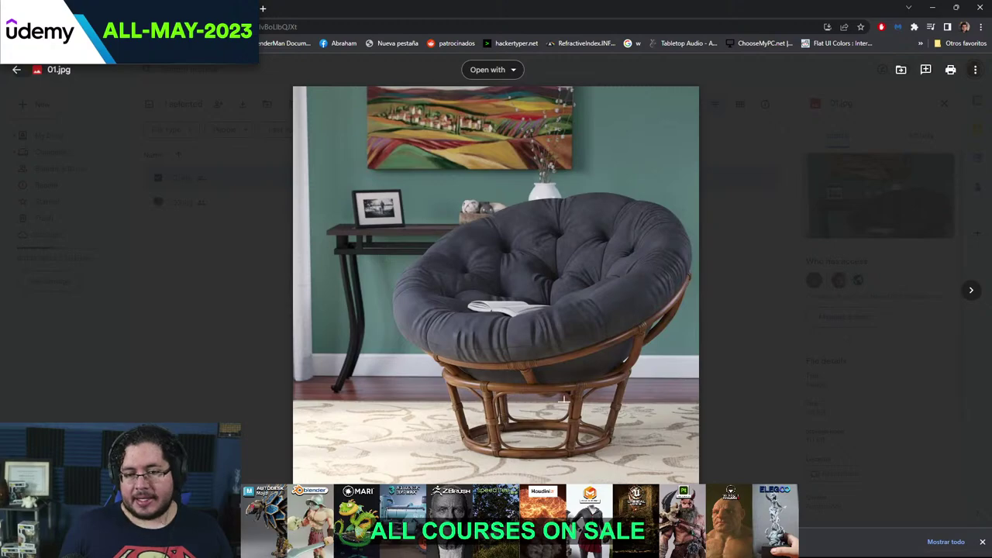
left_click(262, 8)
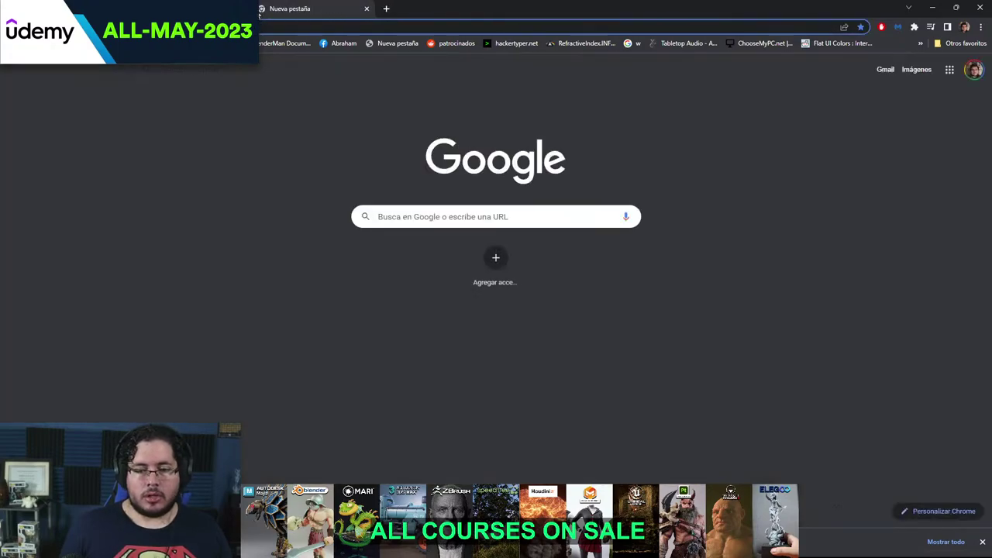
- Open the Adobe Substance 3D Assets library and search it for velvet
type("subst")
key("Return")
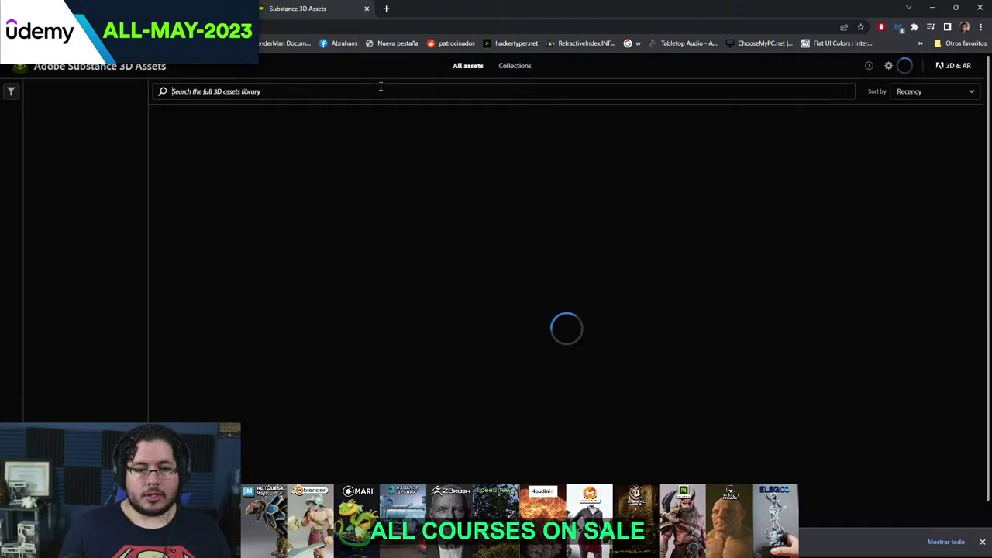
left_click(381, 90)
type("velvet")
key("Return")
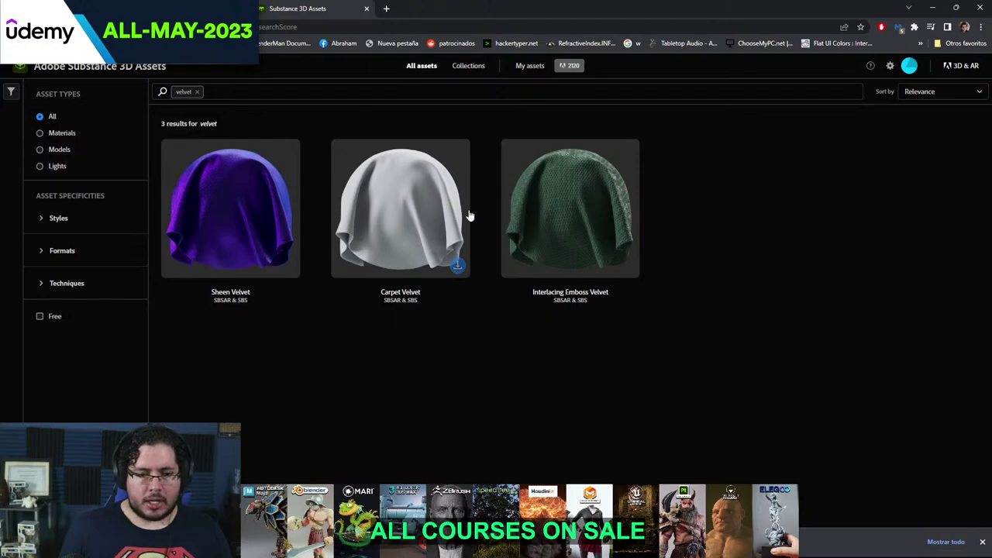
- Search Google in a new tab for "gamuza en ingles" and expand the question on how to say gamuza in English
left_click(386, 8)
type("gamuza")
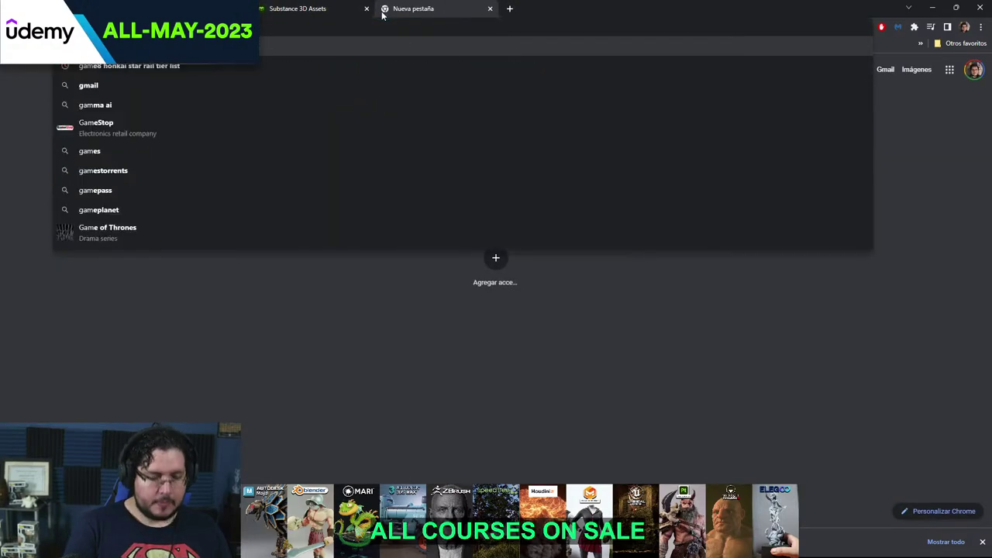
key("Return")
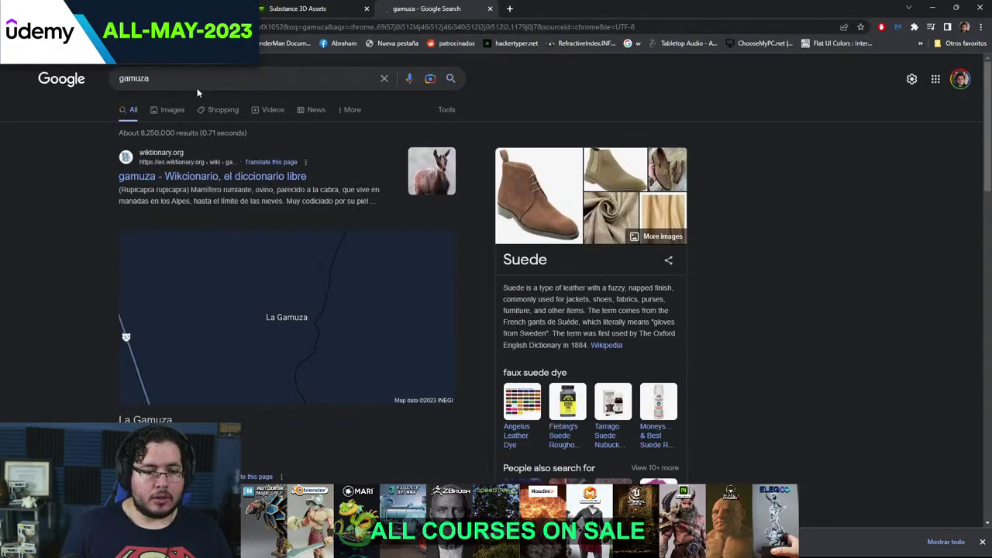
left_click(198, 80)
type("en ingles")
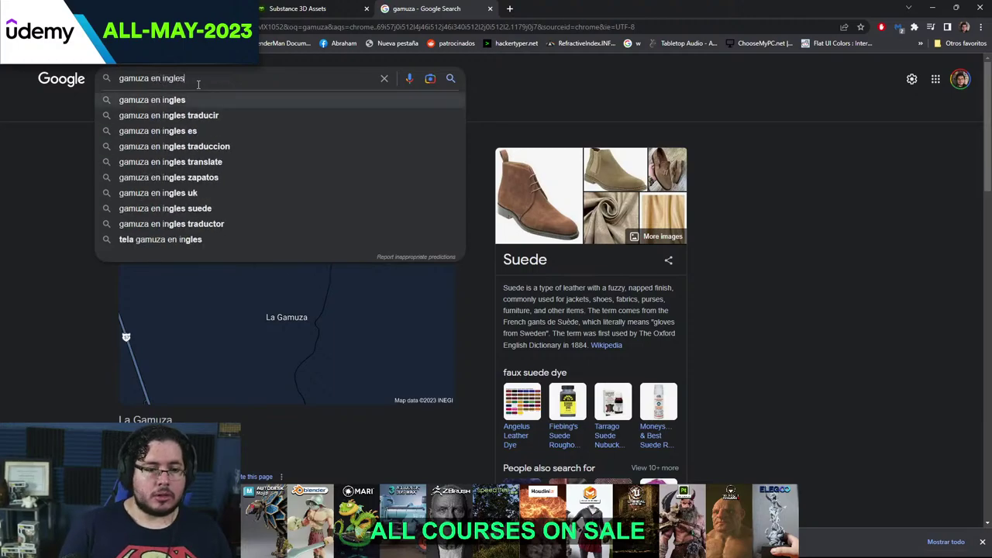
key("Return")
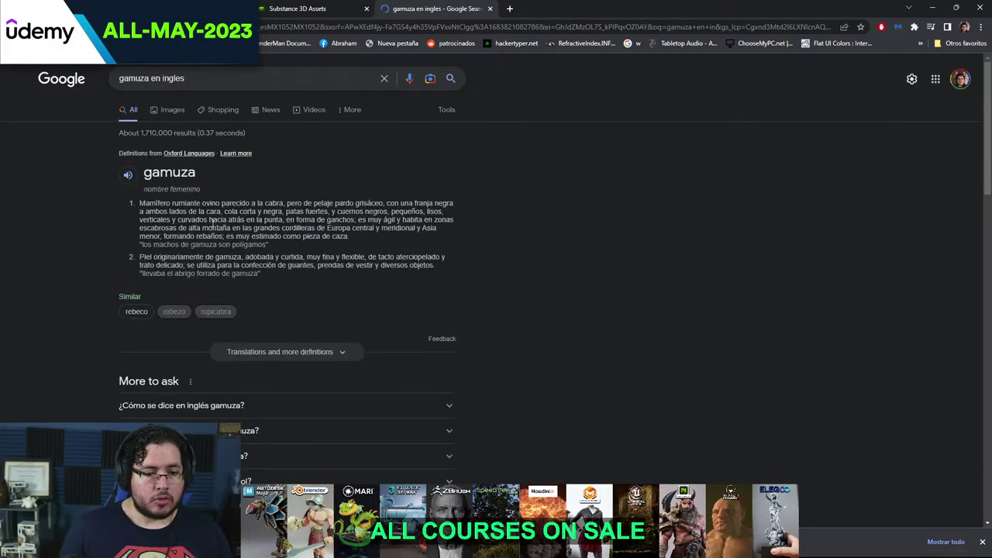
scroll(294, 364, "down", 2)
left_click(194, 304)
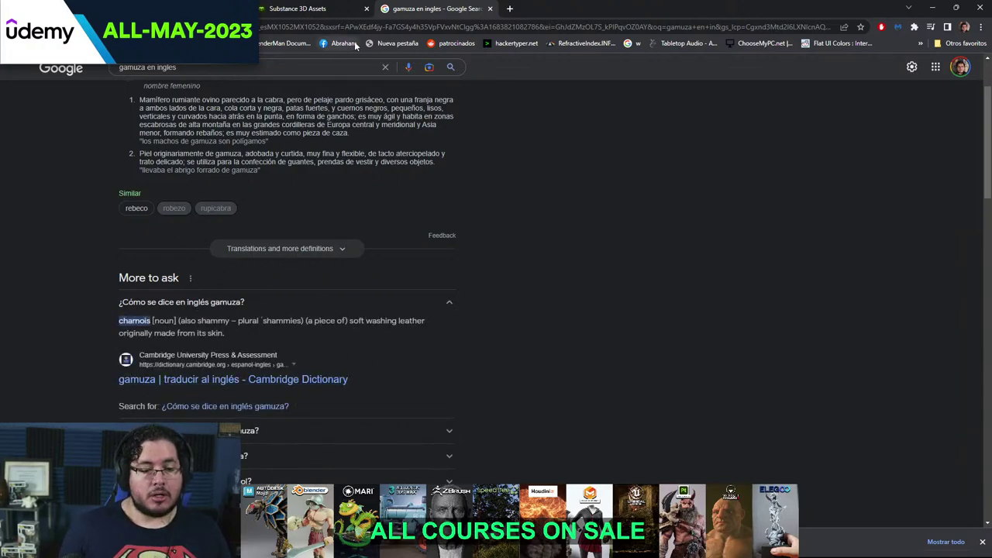
- Return to Substance 3D Assets and replace the velvet search term with leather
left_click(314, 7)
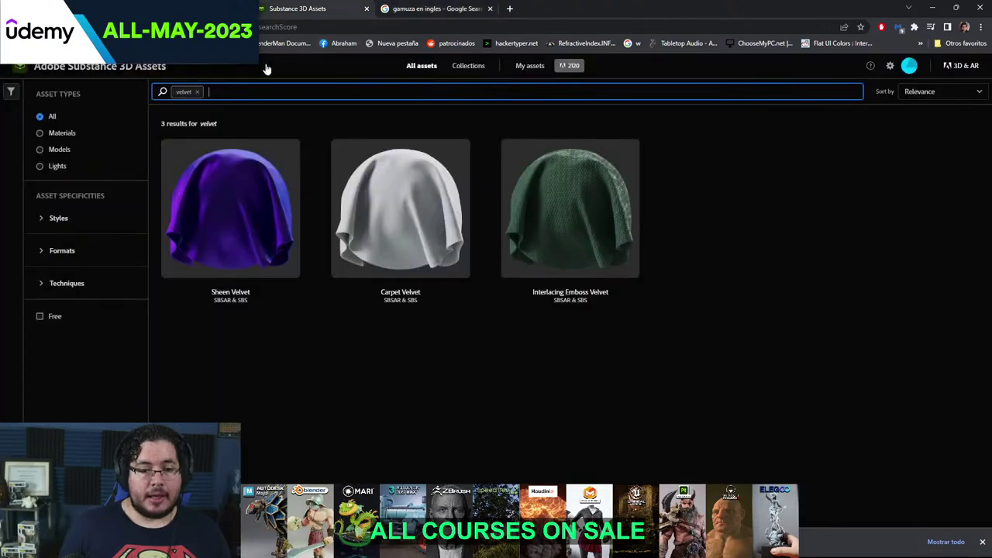
left_click(197, 92)
type("leather")
key("Return")
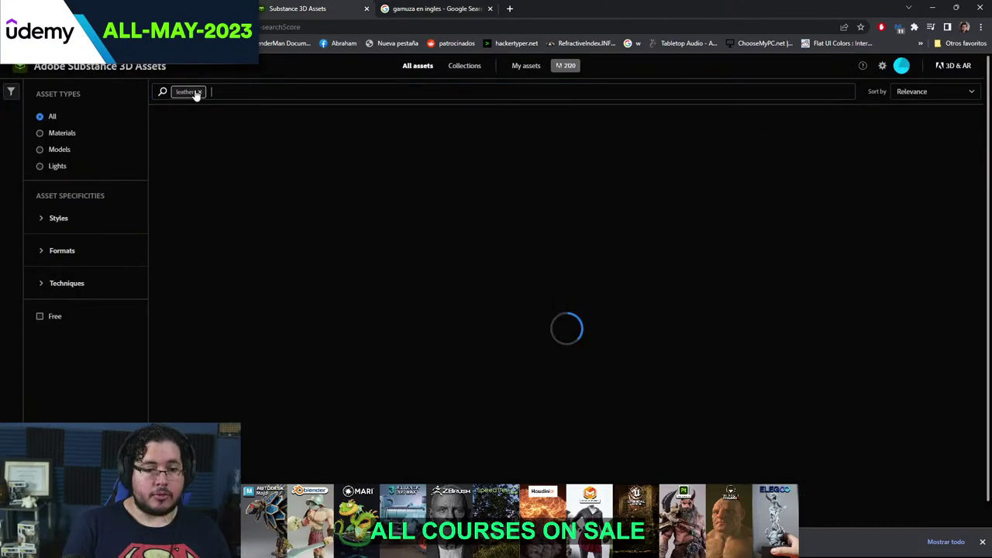
- Examine the leather material results for a soft, suede-like surface that could suit the chair cushion
scroll(690, 369, "down", 3)
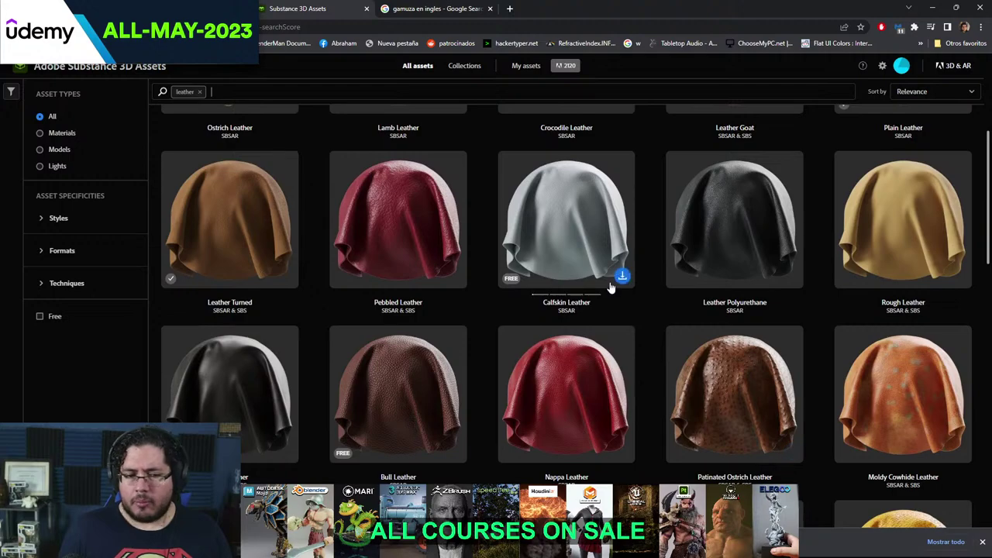
scroll(609, 287, "down", 7)
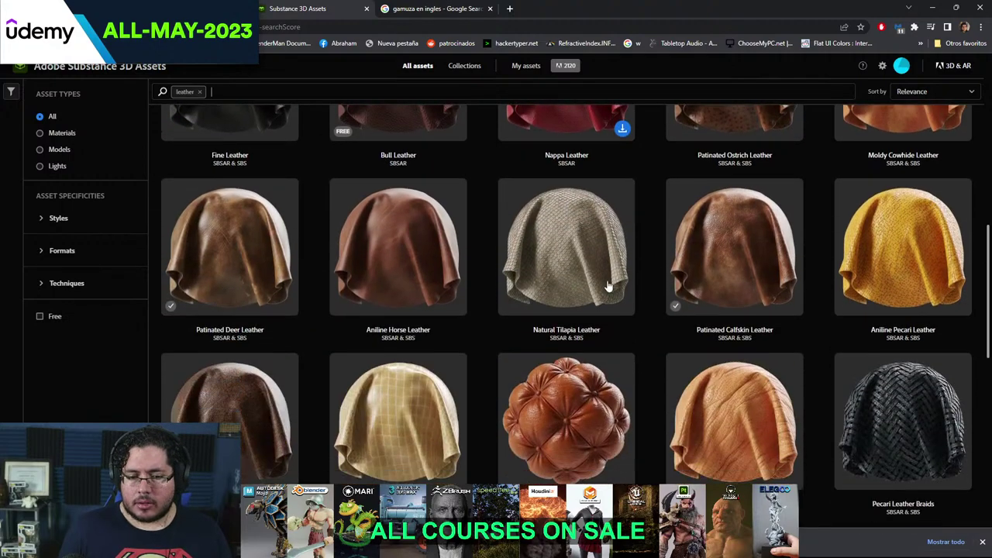
scroll(607, 284, "down", 5)
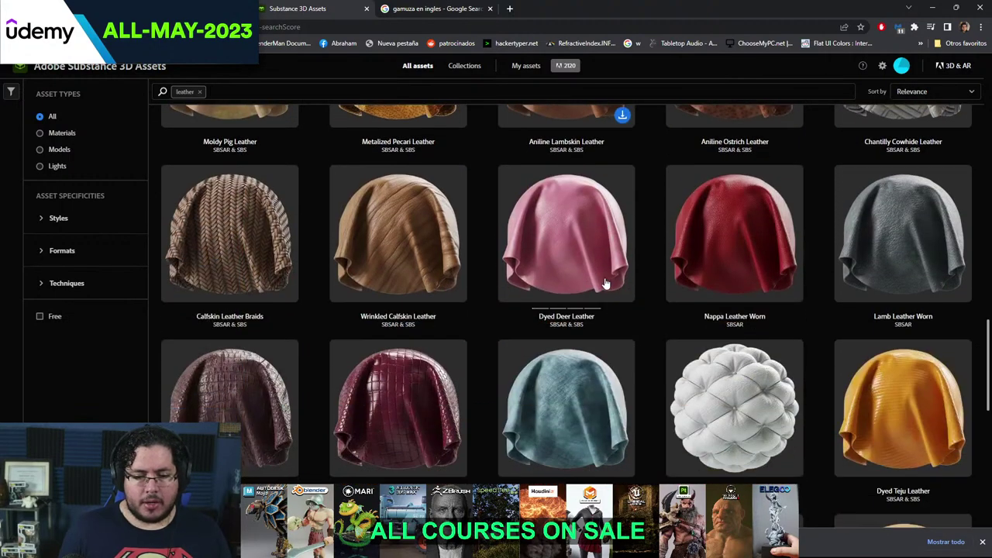
scroll(605, 284, "down", 9)
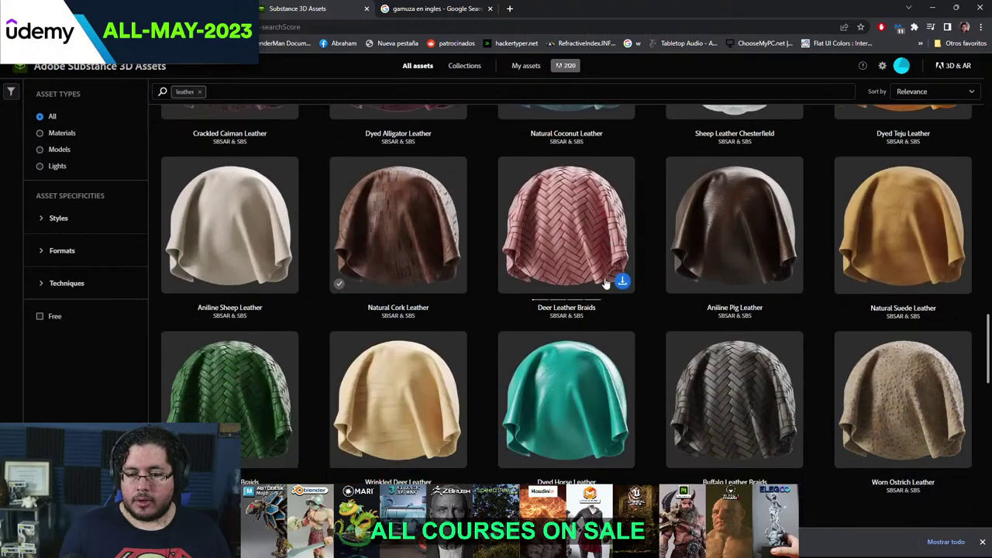
scroll(605, 284, "up", 2)
scroll(605, 285, "down", 6)
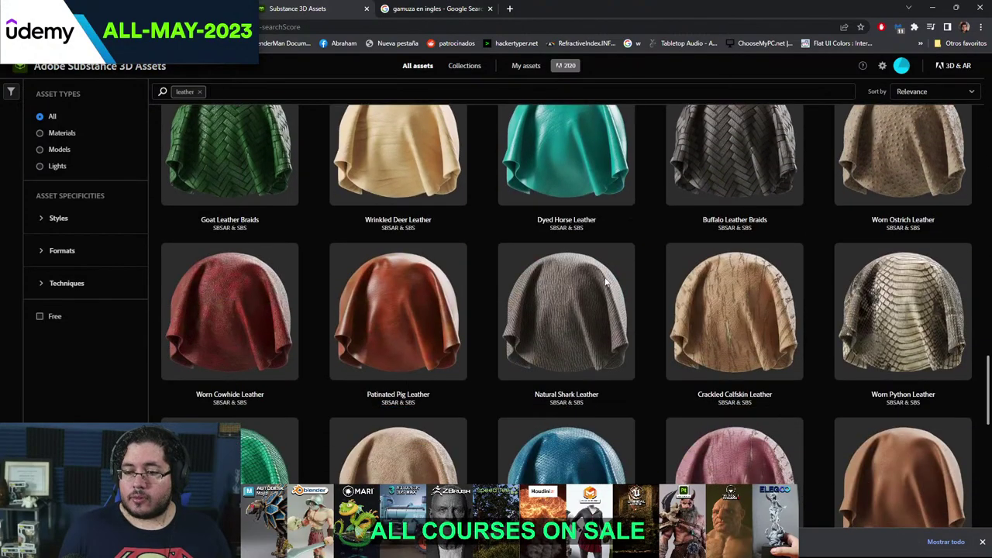
scroll(605, 283, "down", 3)
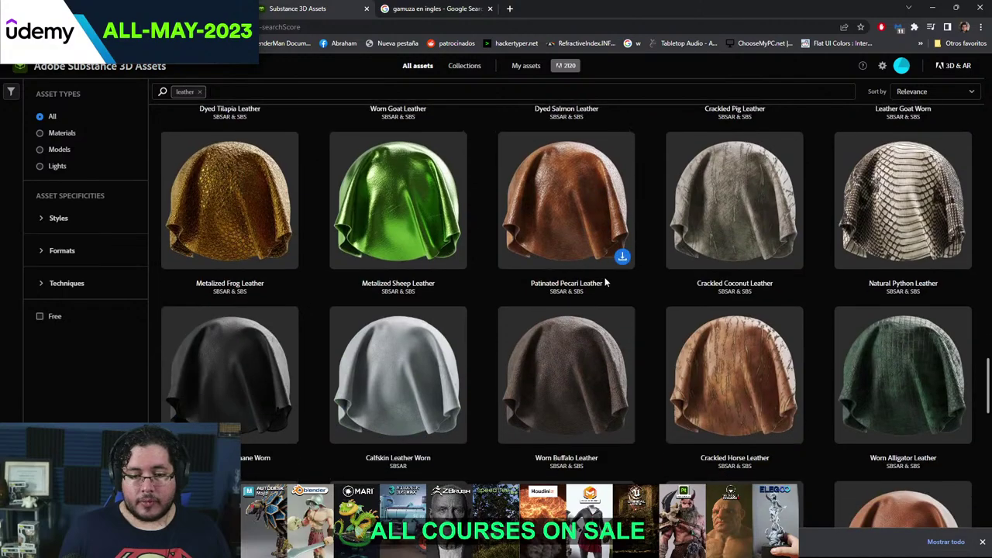
scroll(604, 282, "up", 2)
scroll(359, 336, "down", 3)
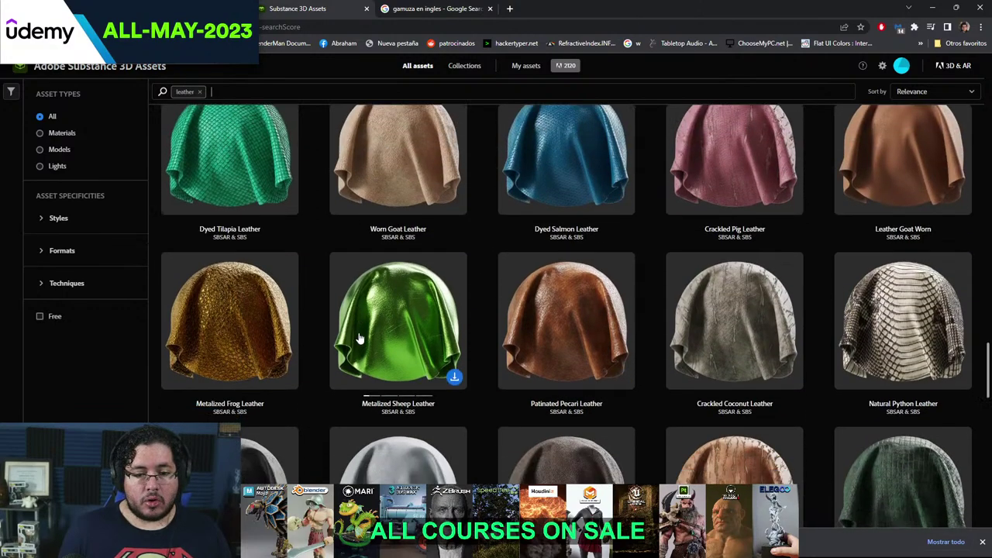
scroll(359, 336, "down", 3)
scroll(359, 335, "down", 3)
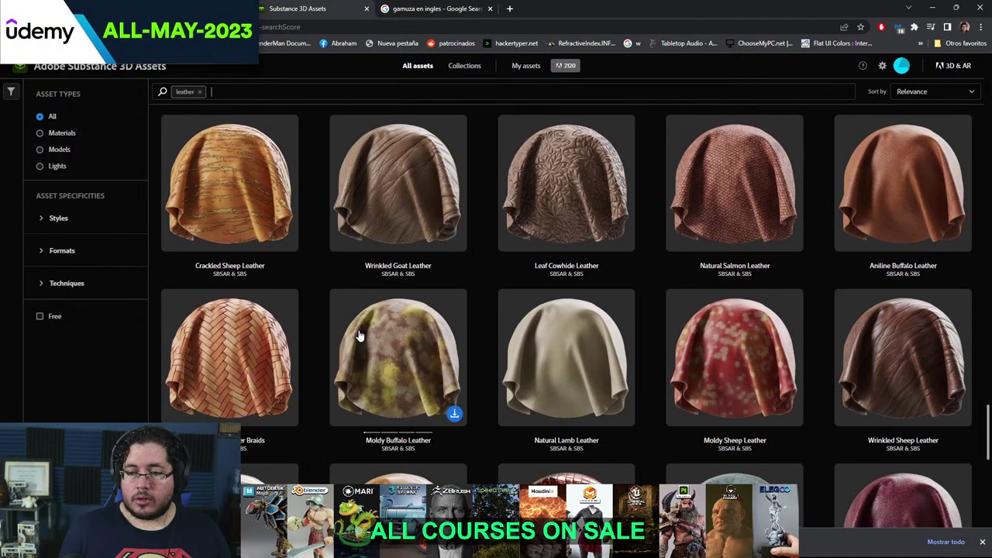
scroll(359, 334, "down", 3)
scroll(356, 329, "down", 6)
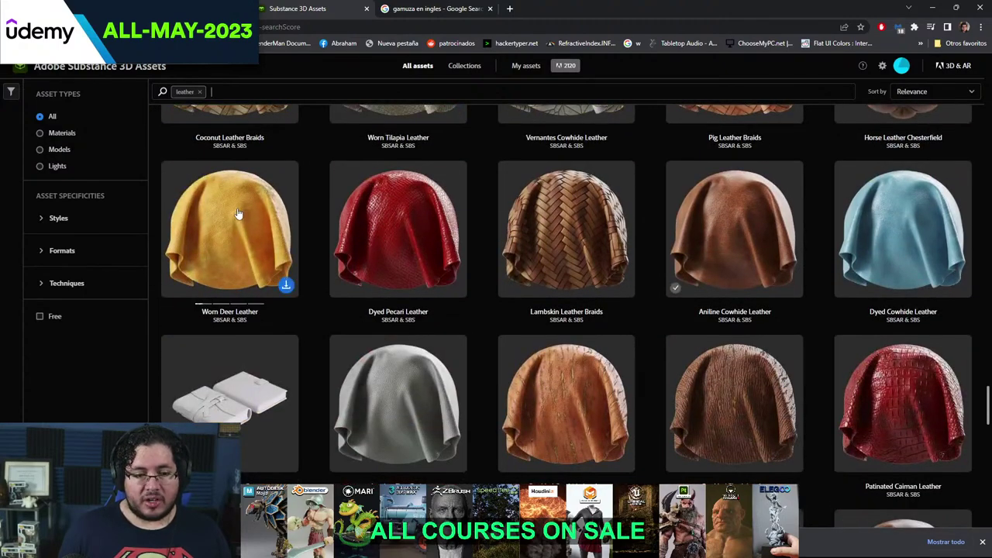
scroll(363, 256, "down", 5)
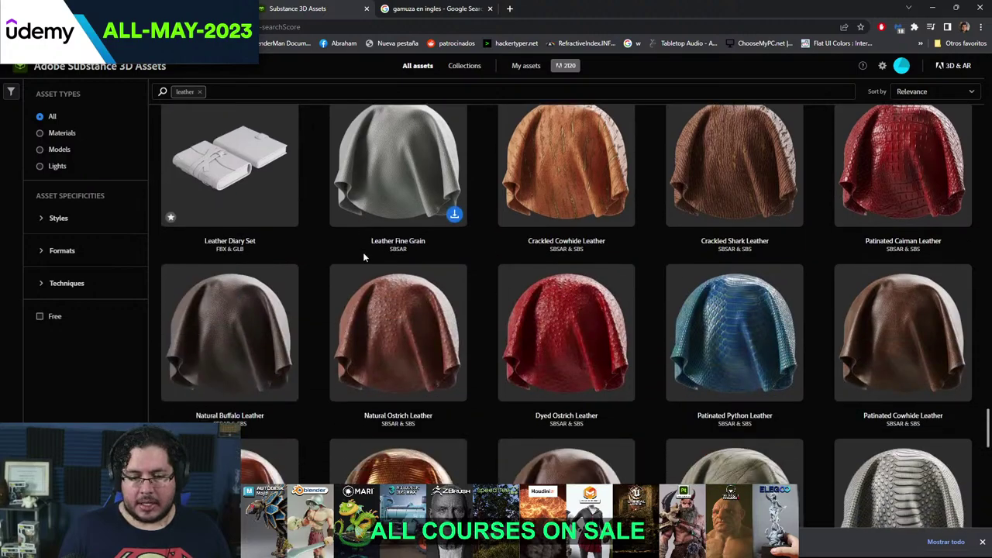
scroll(362, 256, "down", 6)
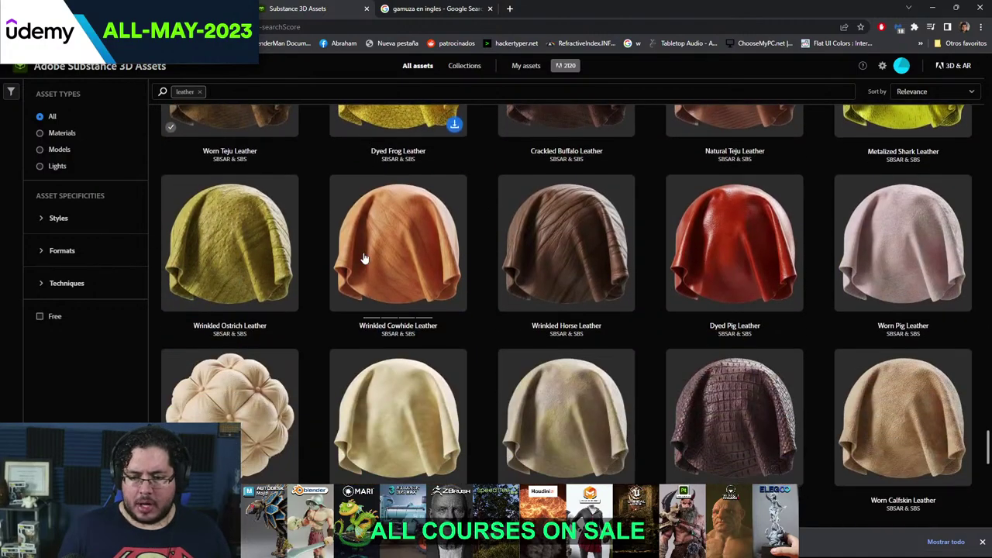
scroll(362, 258, "down", 2)
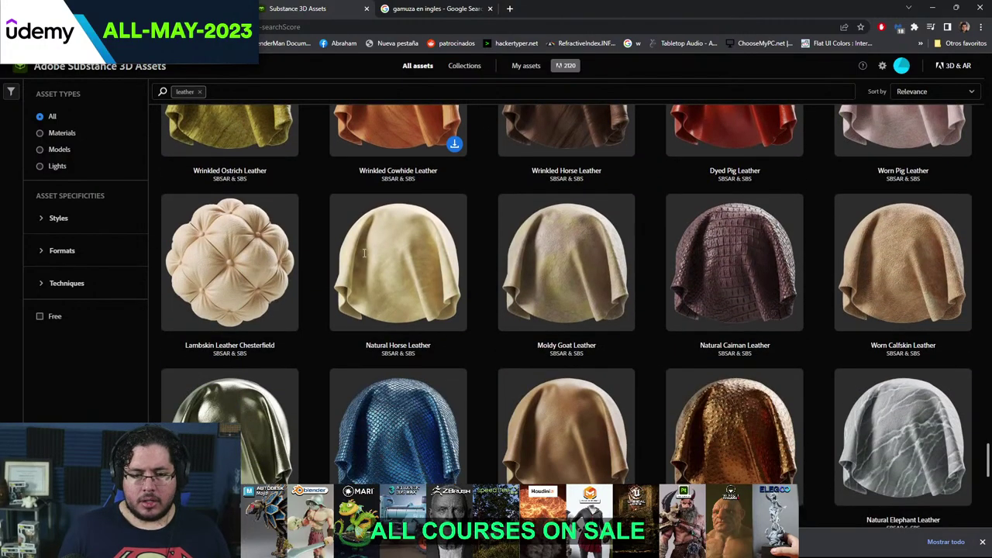
scroll(362, 253, "down", 2)
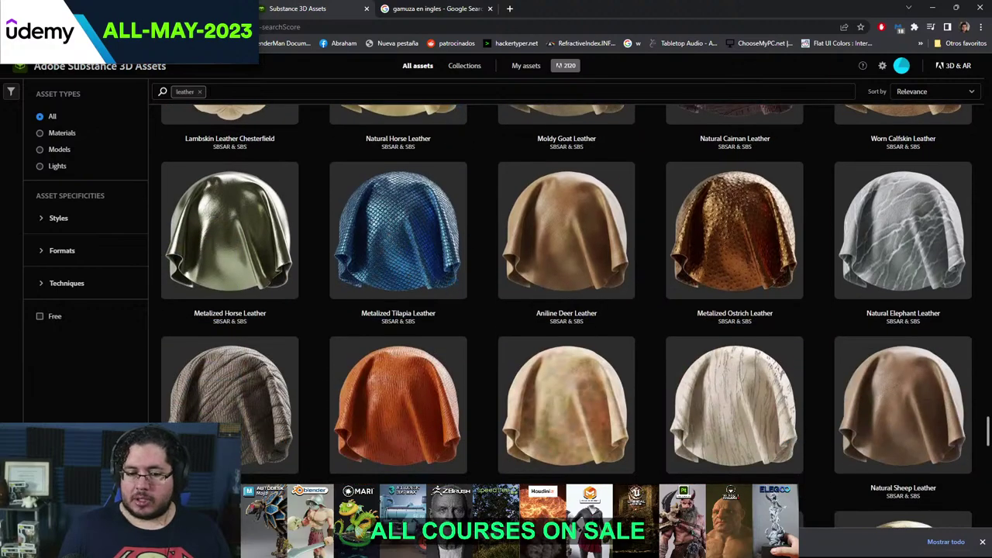
- Go back to the Google results, search for chamois and show the image results
left_click(424, 8)
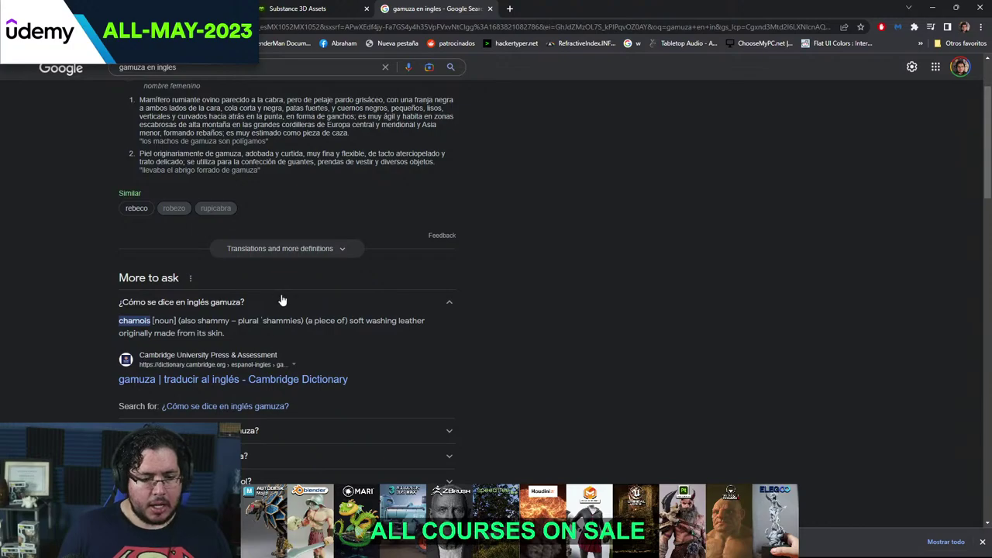
scroll(146, 331, "up", 2)
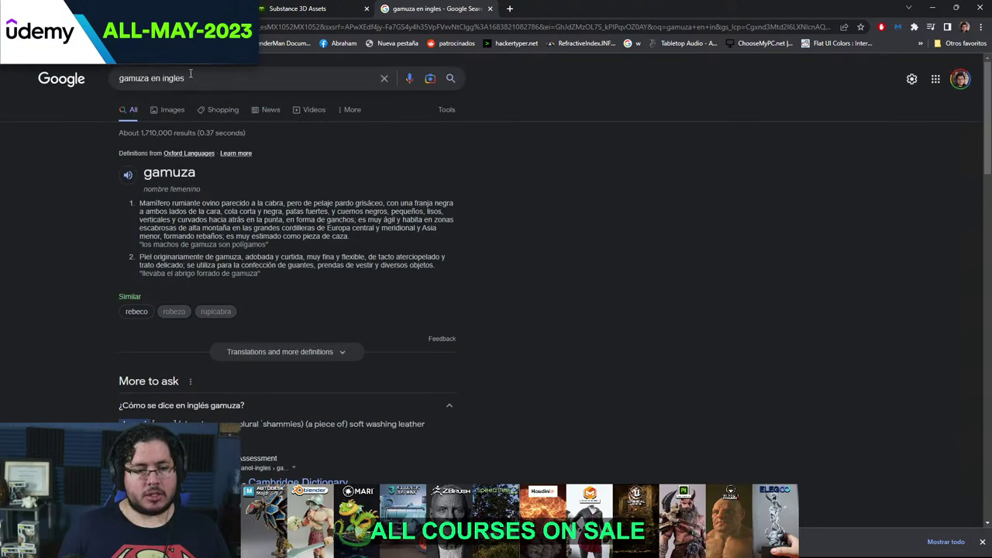
type("/chamois")
key("Return")
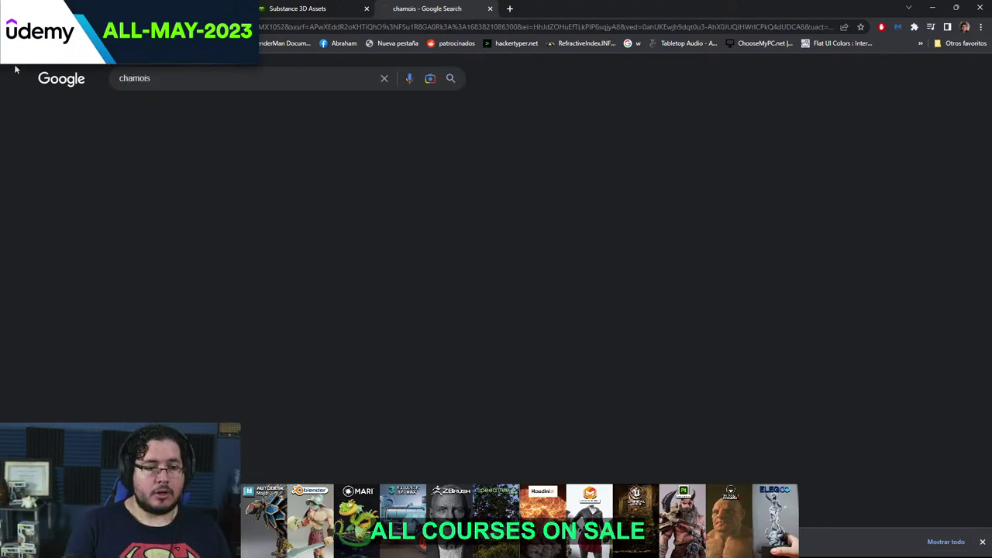
left_click(169, 110)
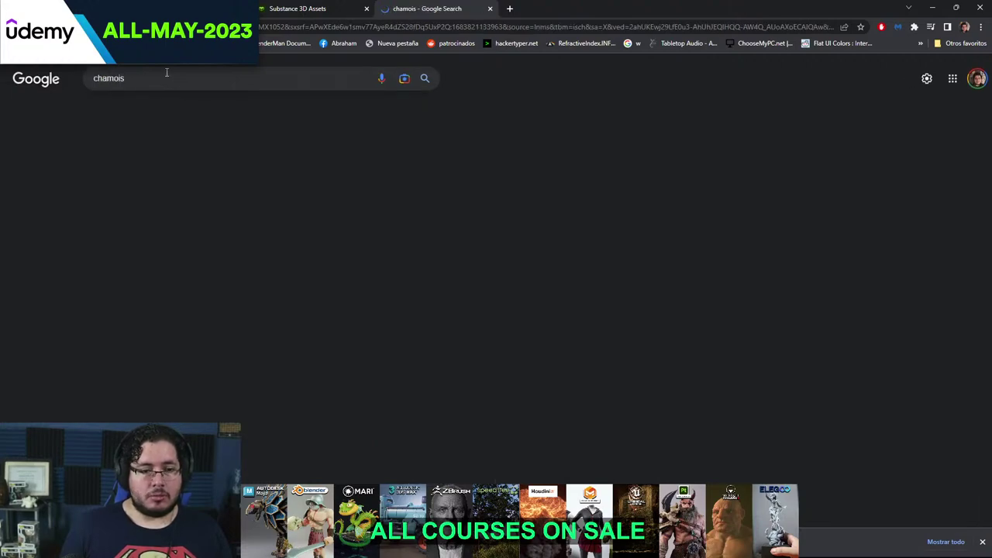
- Refine the image search to "chamois fabric" and select the soft brown chamois fabric picture
left_click(186, 77)
type("lclol")
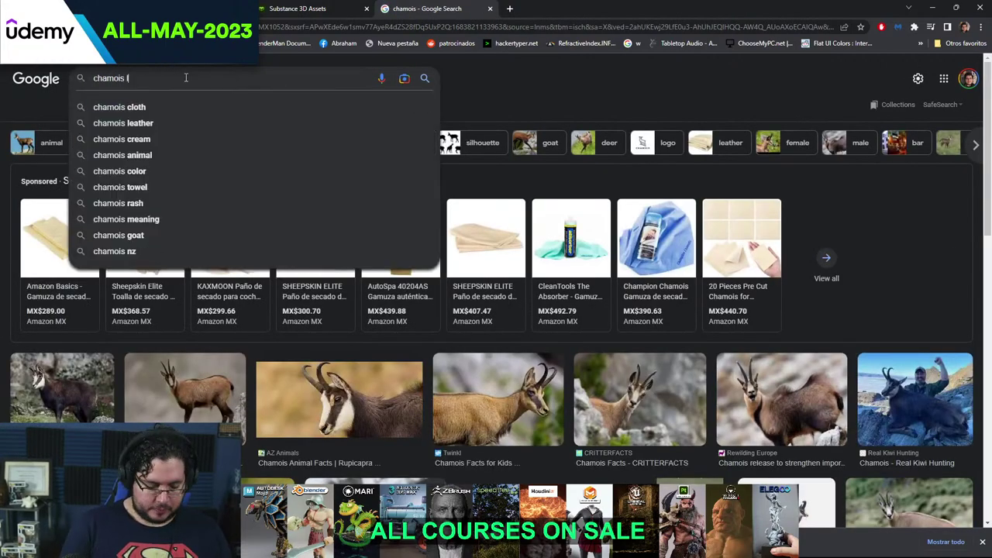
key("BackSpace")
key("BackSpace")
type("fabric")
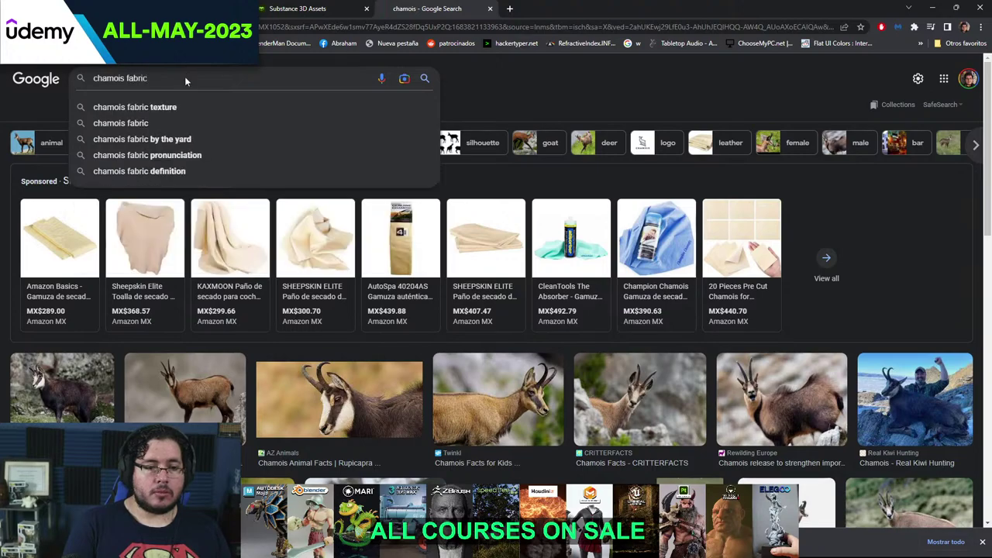
key("Return")
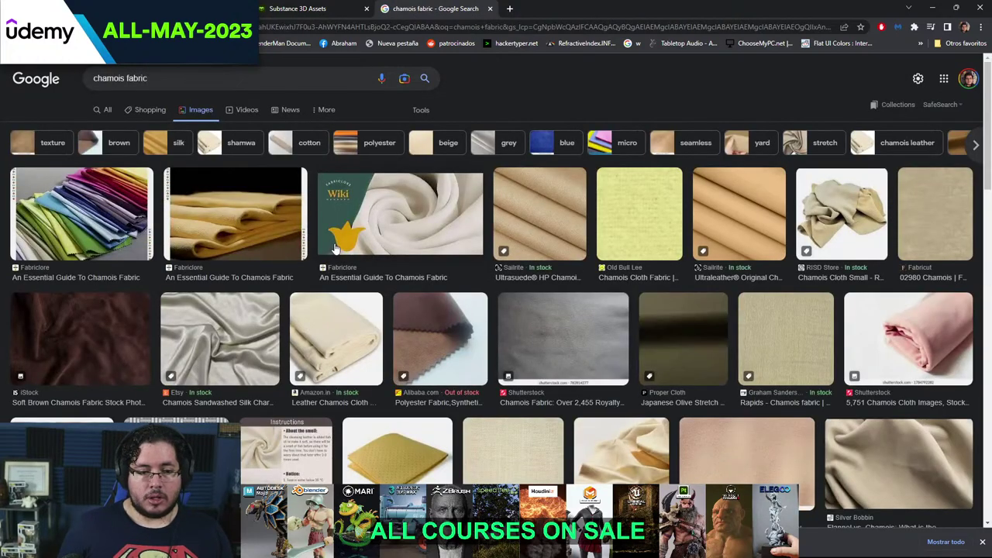
left_click(123, 344)
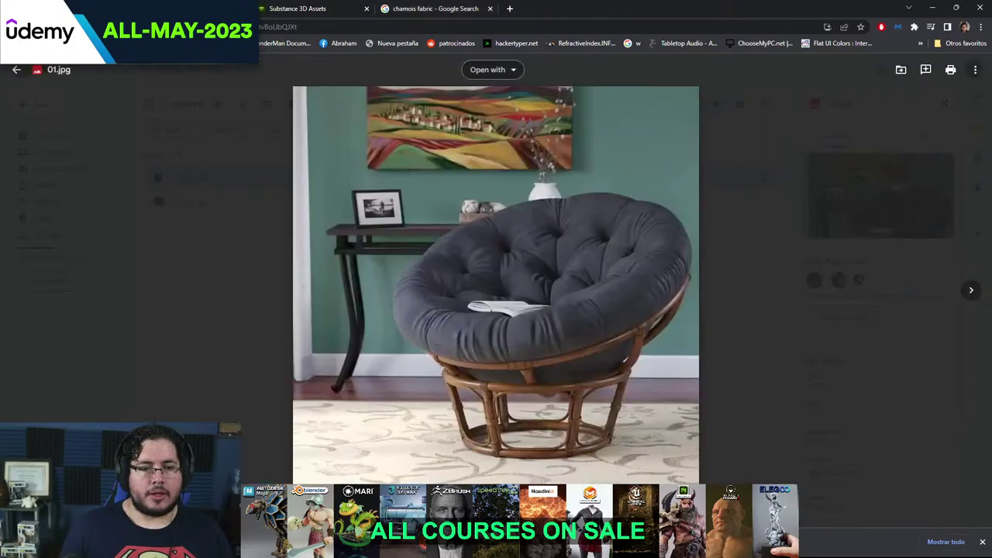
- Close the 01.jpg preview in Google Drive, view the 02.jpg reference image and close it
left_click(190, 334)
double_click(172, 208)
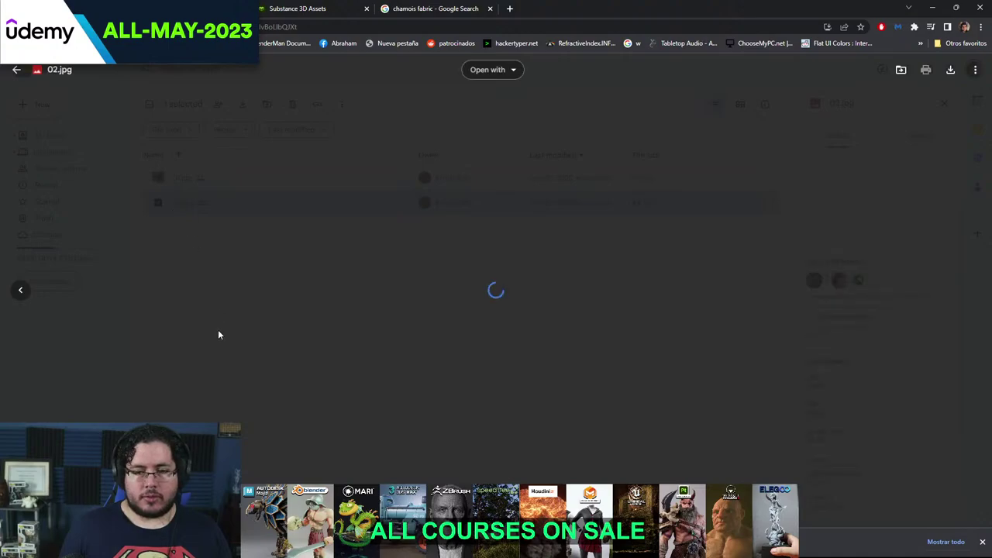
left_click(177, 347)
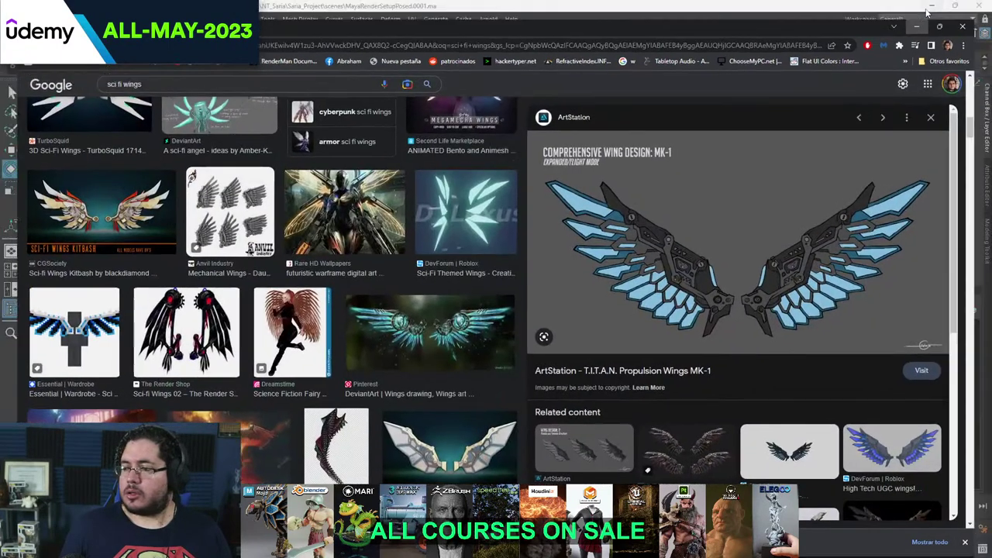
- Return to the Maya scene and examine how the wing's arm segments and feathers join in the front view
left_click(933, 8)
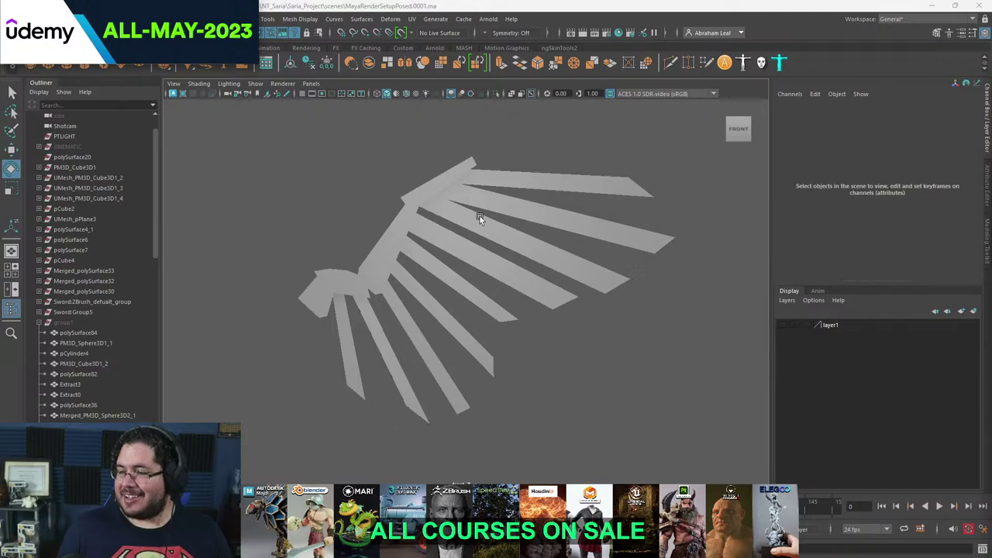
left_click_drag(460, 325, 524, 316, "alt")
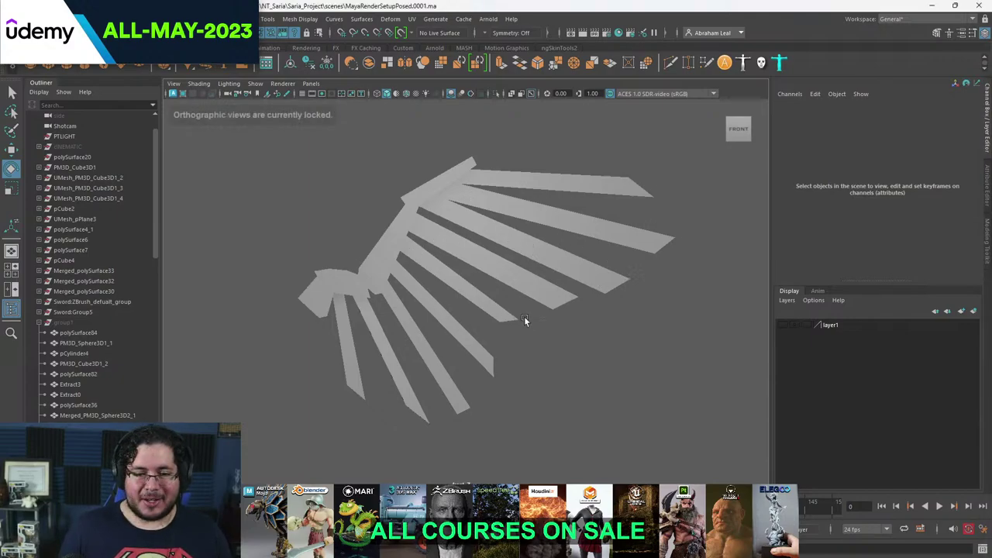
middle_click_drag(524, 317, 534, 259, "alt")
scroll(534, 259, "up", 2)
key("space")
scroll(523, 261, "up", 1)
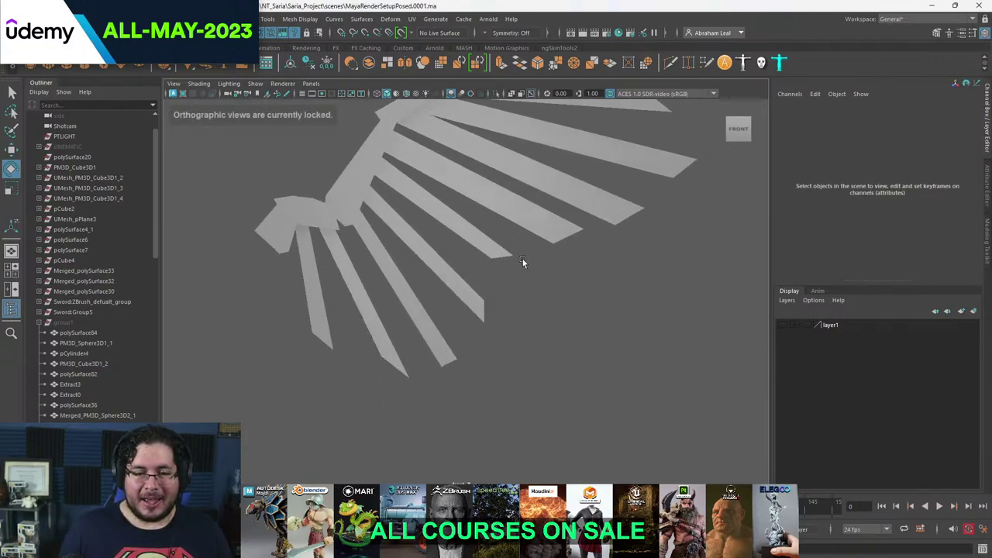
left_click(451, 94)
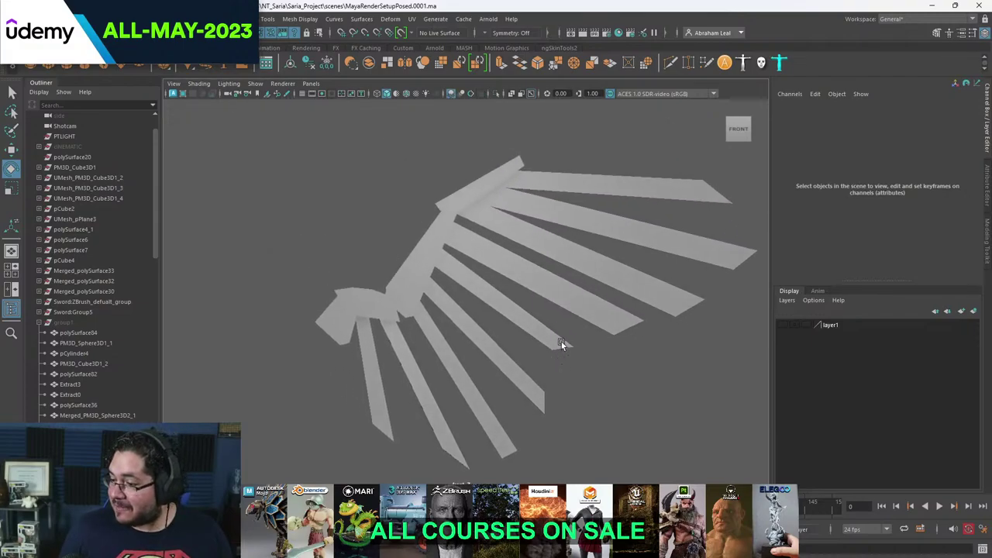
right_click_drag(418, 335, 463, 324, "alt")
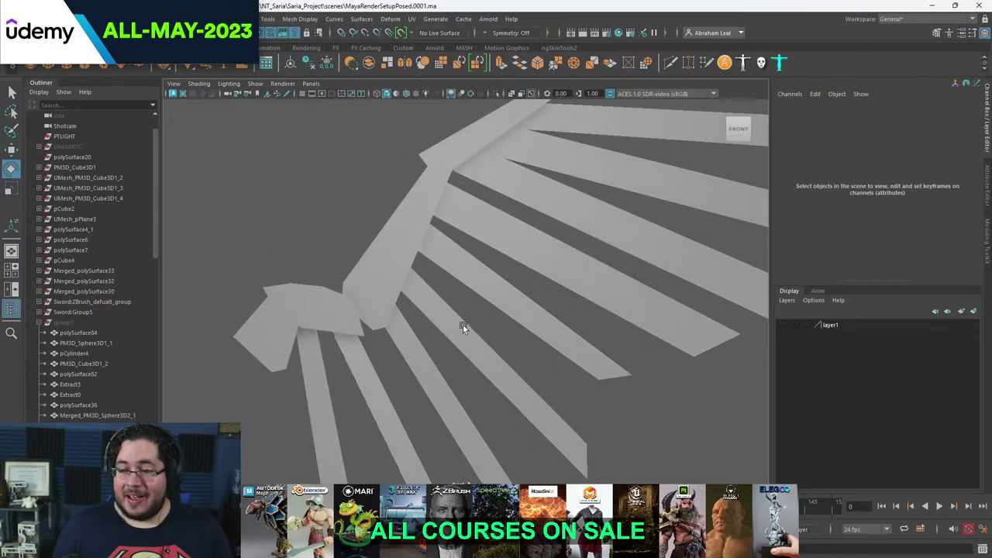
middle_click_drag(462, 324, 474, 282, "alt")
right_click_drag(474, 282, 446, 245, "alt")
middle_click_drag(447, 245, 415, 303, "alt")
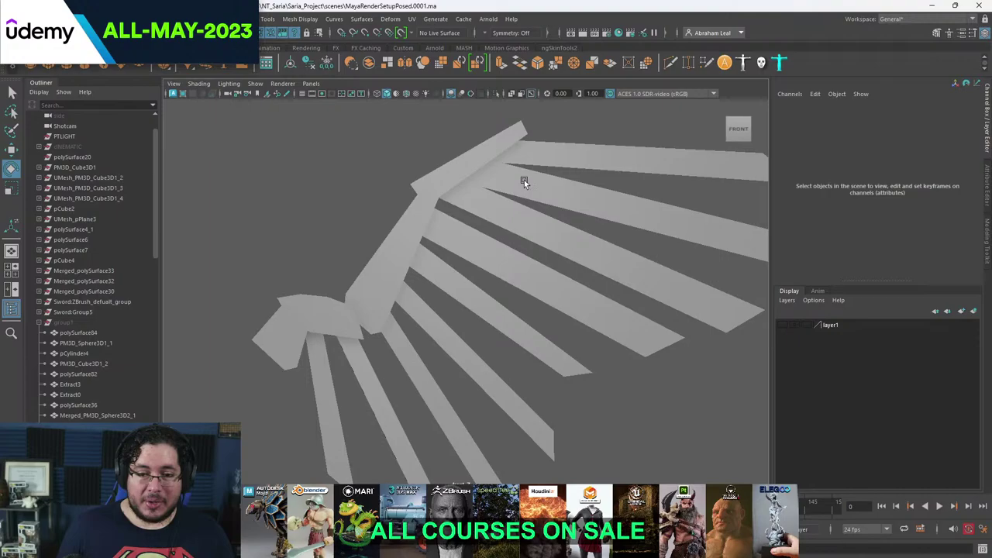
left_click(491, 214)
left_click(374, 167)
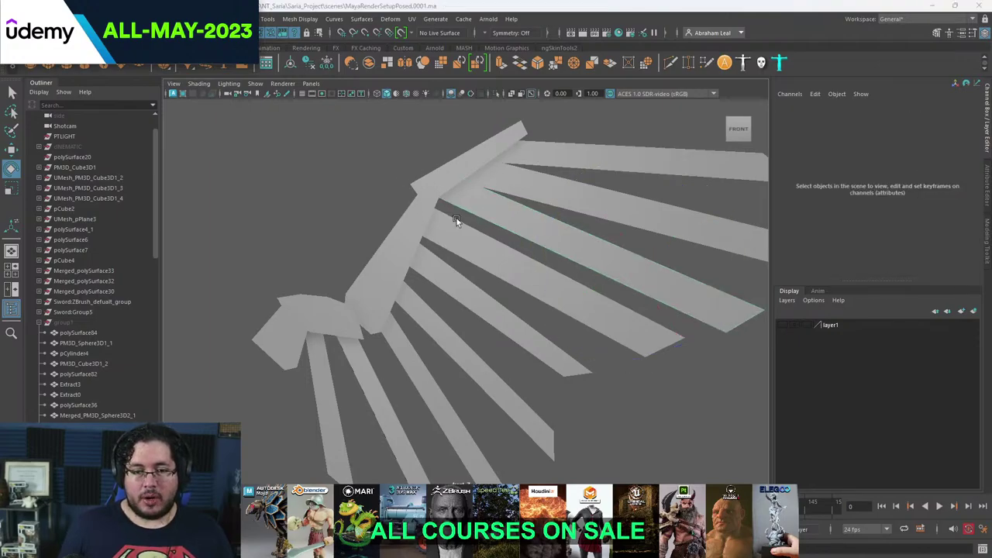
- Switch to the sci-fi wings image results, view the Warframe wallpaper and Syandana wing references, and return to Maya
key("alt+Tab")
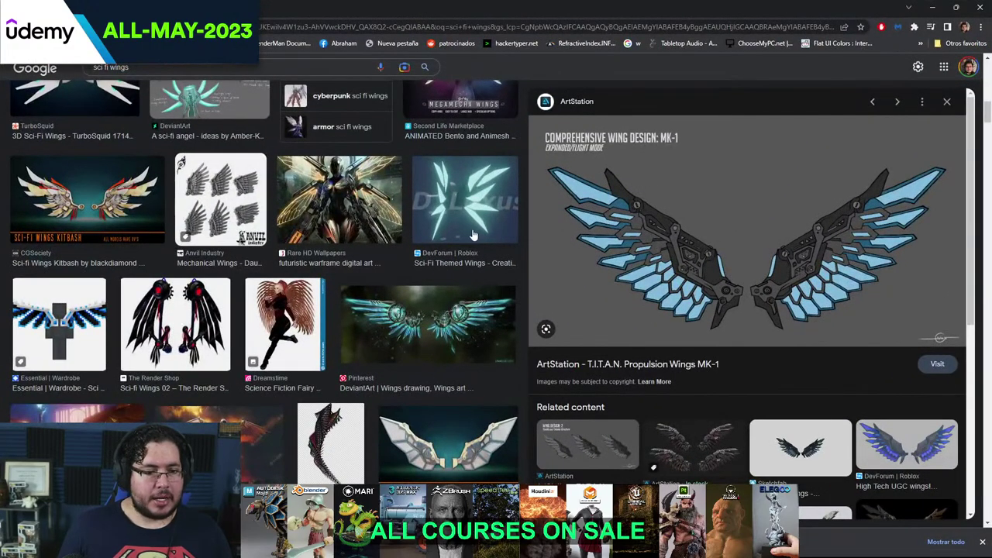
left_click(339, 210)
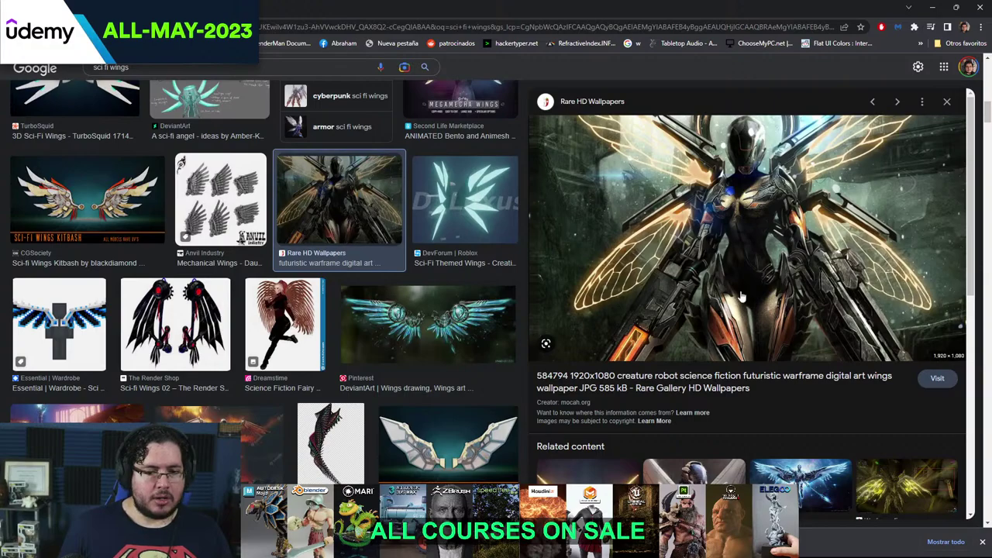
scroll(725, 181, "down", 3)
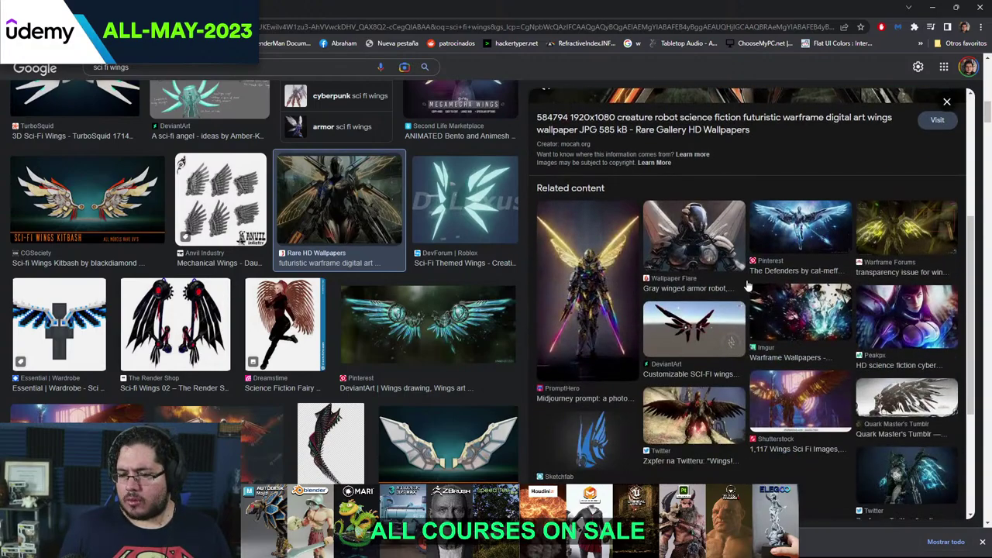
left_click(937, 473)
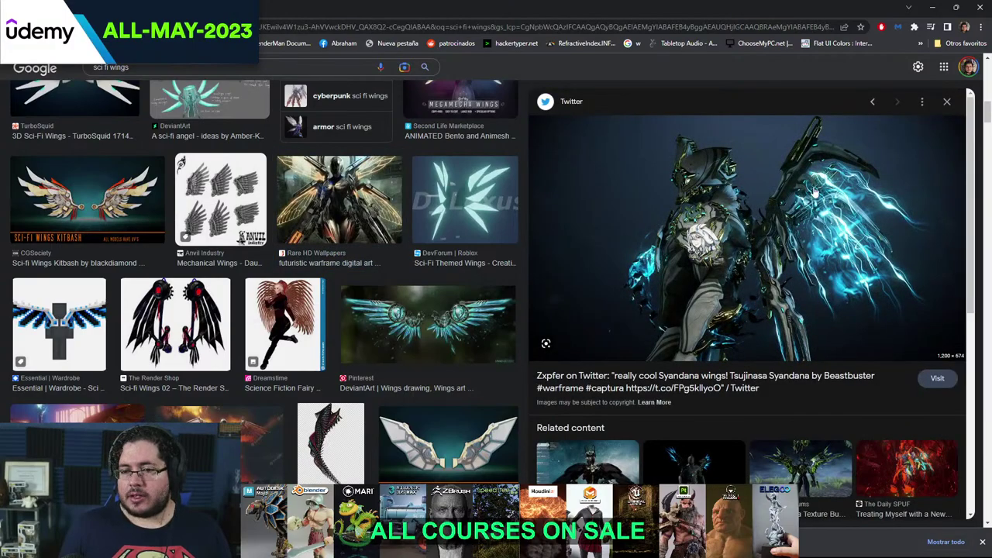
key("alt+Tab")
left_click(625, 245)
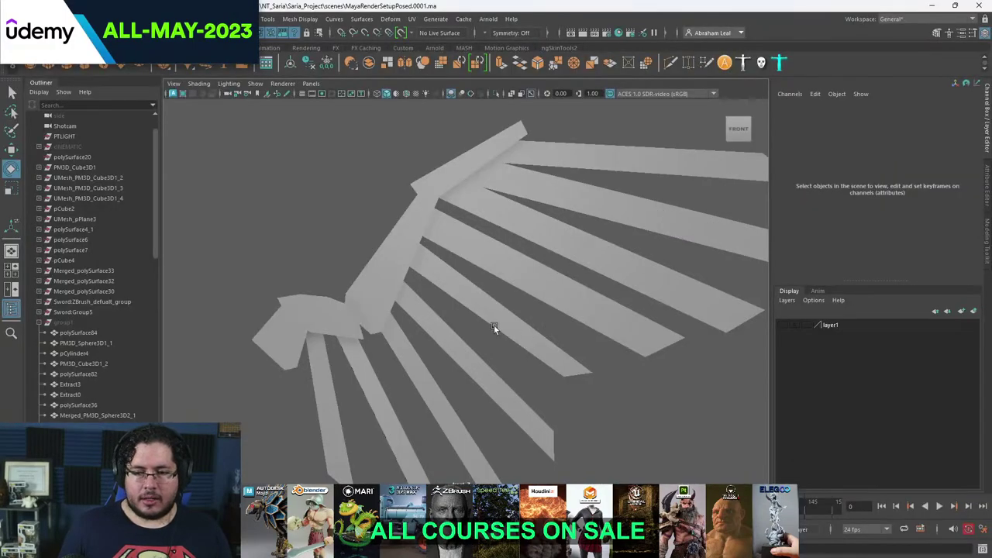
- Show the hidden group1 character in the perspective view and compare her shoulder armour with the wing shapes
left_click_drag(390, 273, 372, 248, "alt")
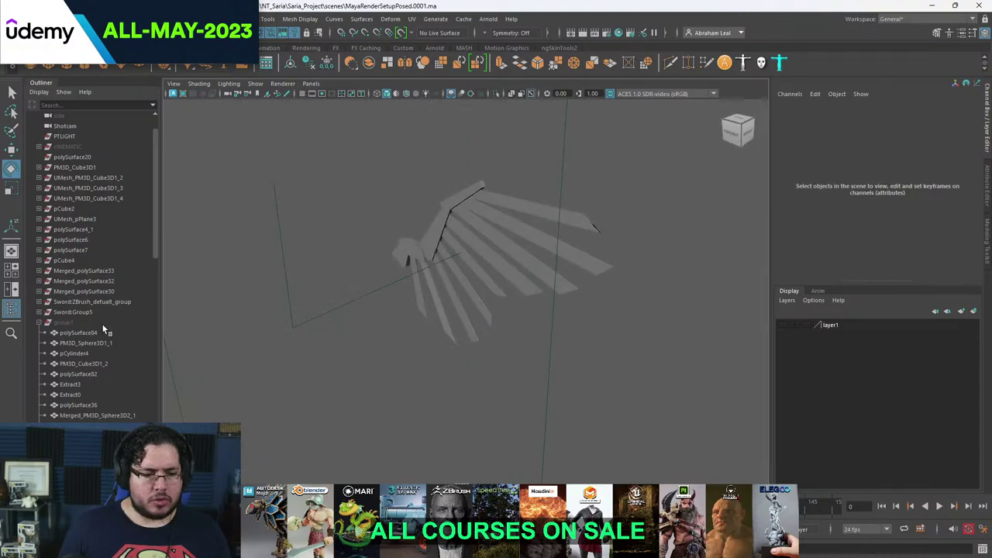
left_click(102, 323)
key("h")
right_click_drag(531, 299, 577, 335, "alt")
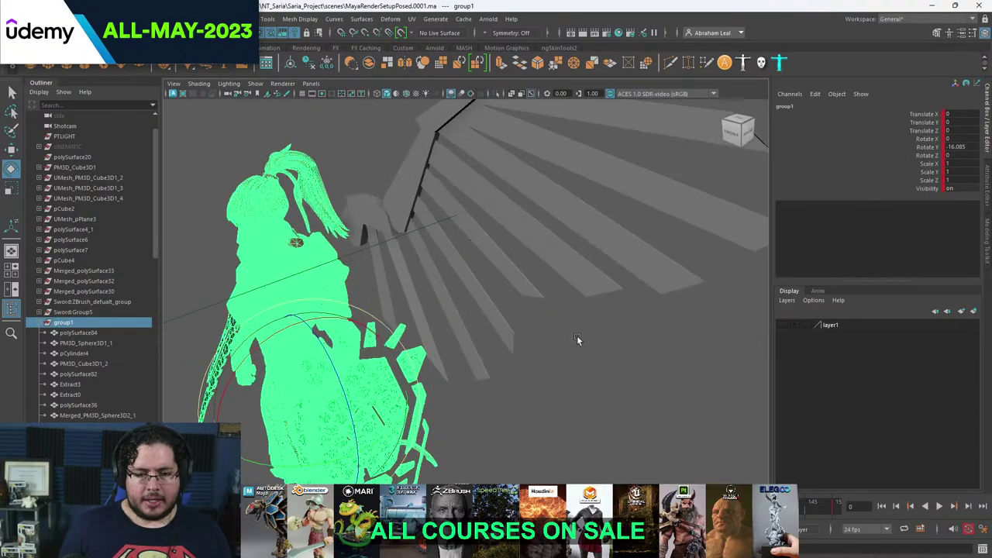
left_click(576, 336)
left_click_drag(542, 358, 581, 354, "alt")
middle_click_drag(457, 361, 503, 346, "alt")
right_click_drag(503, 346, 537, 344, "alt")
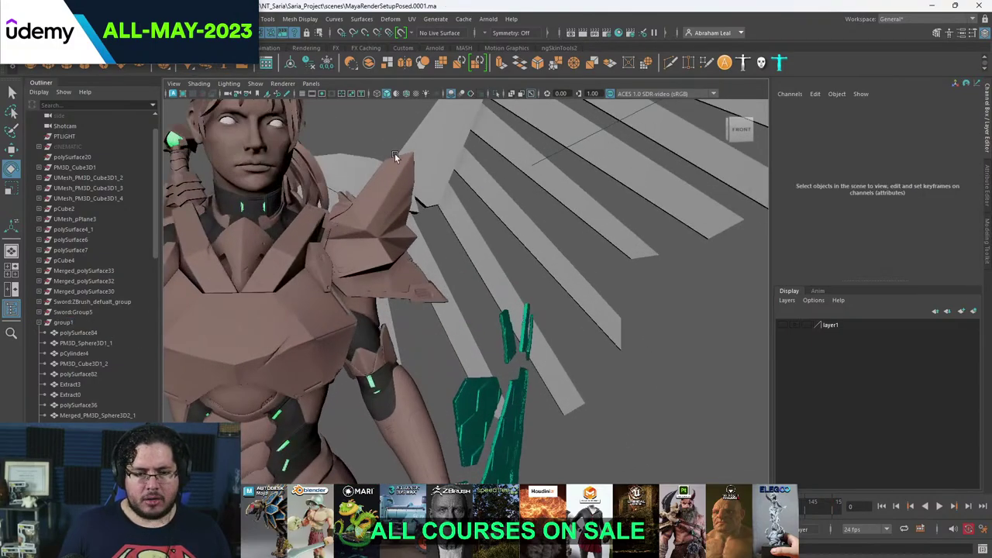
middle_click_drag(658, 256, 547, 435, "alt")
- Hide the group1 character again and frame the wing in the front view
key("space")
left_click(80, 322)
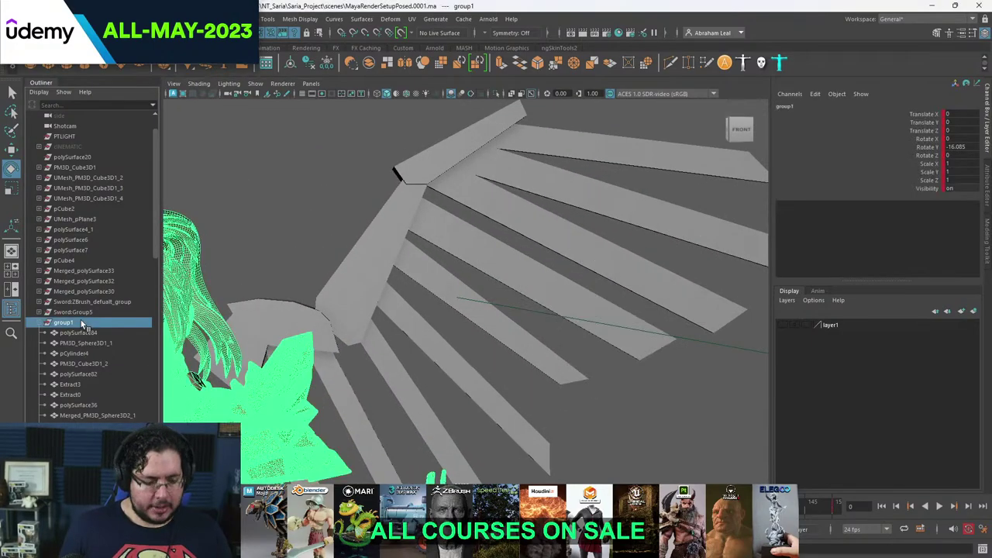
key("ctrl+h")
key("space")
key("a")
right_click_drag(350, 279, 417, 287, "alt")
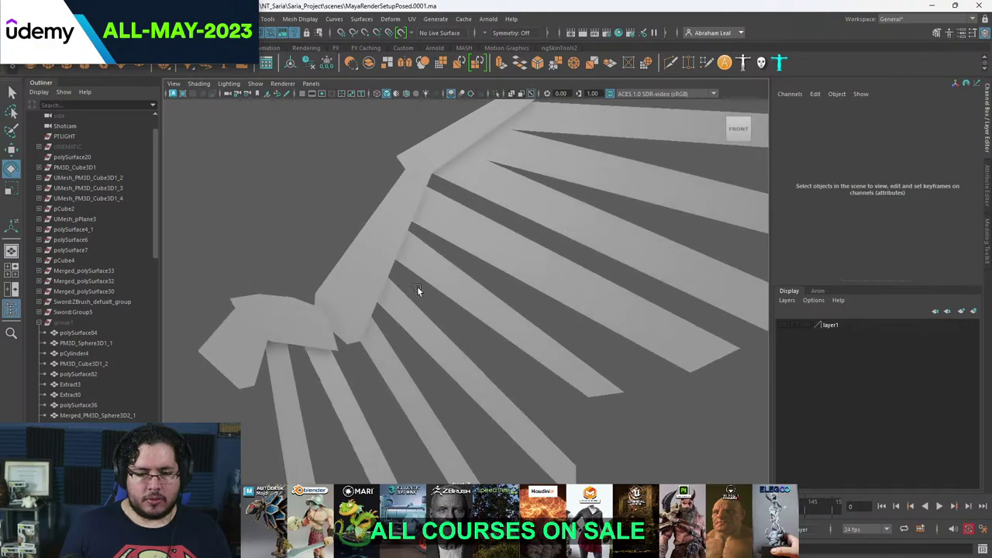
middle_click_drag(409, 230, 365, 259, "alt")
- Start the Create Polygon tool with the empty area beside the wing in view
left_click(195, 19)
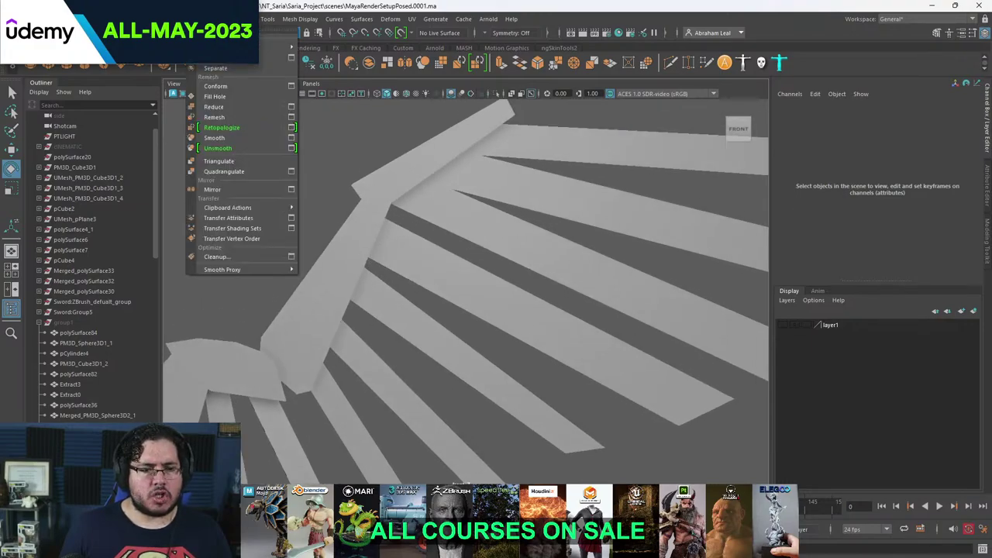
mouse_move(264, 21)
left_click(284, 89)
middle_click_drag(288, 164, 453, 213, "alt")
left_click(364, 236)
left_click(388, 224)
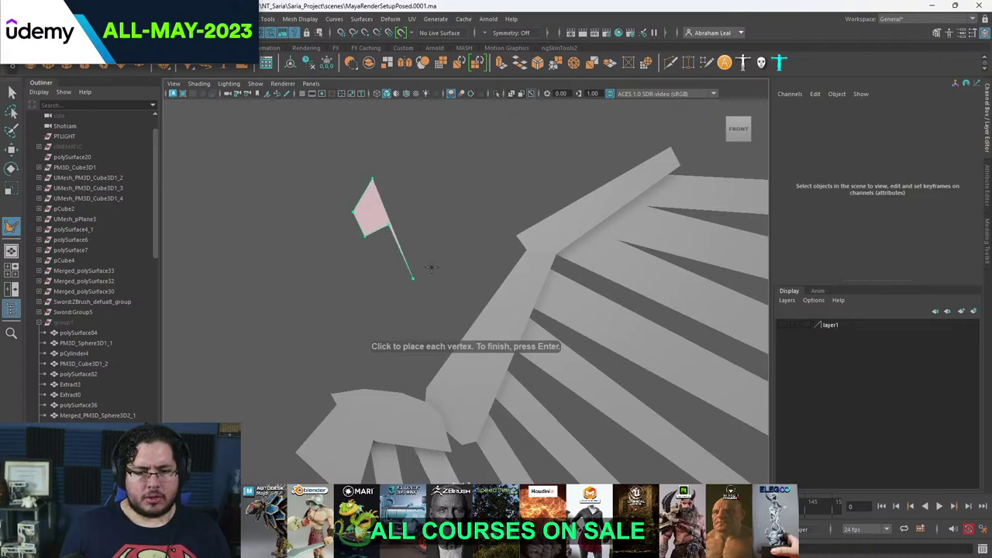
key("ctrl+z")
- Draw a small bent, seven-cornered armour plate polygon in the empty area beside the wing
left_click(342, 175)
left_click(324, 202)
left_click(338, 217)
left_click(354, 206)
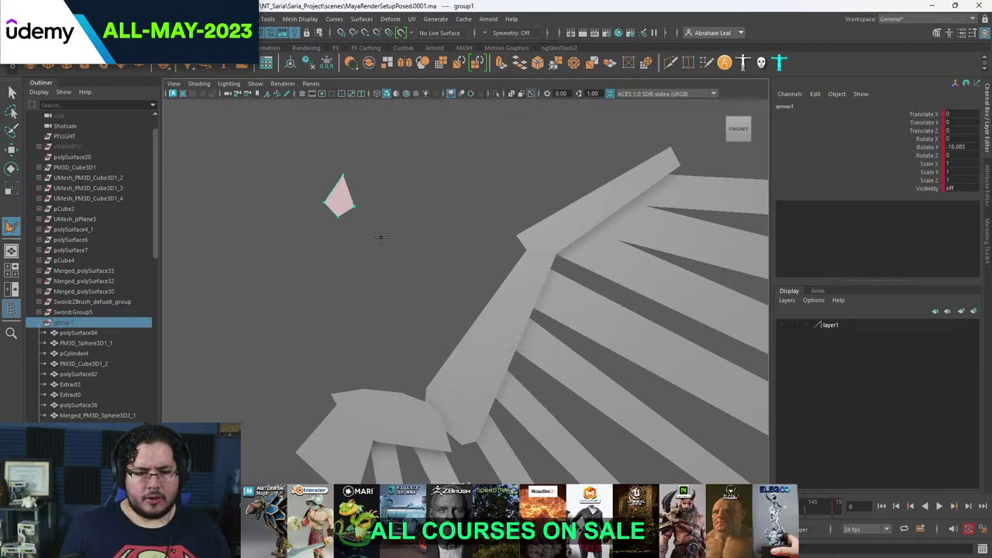
left_click(408, 236)
left_click(379, 166)
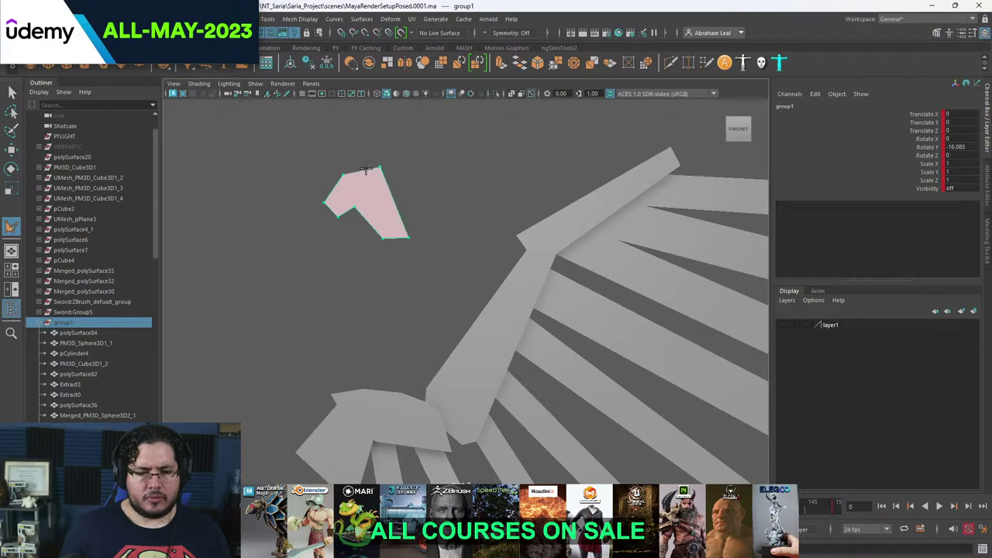
key("Return")
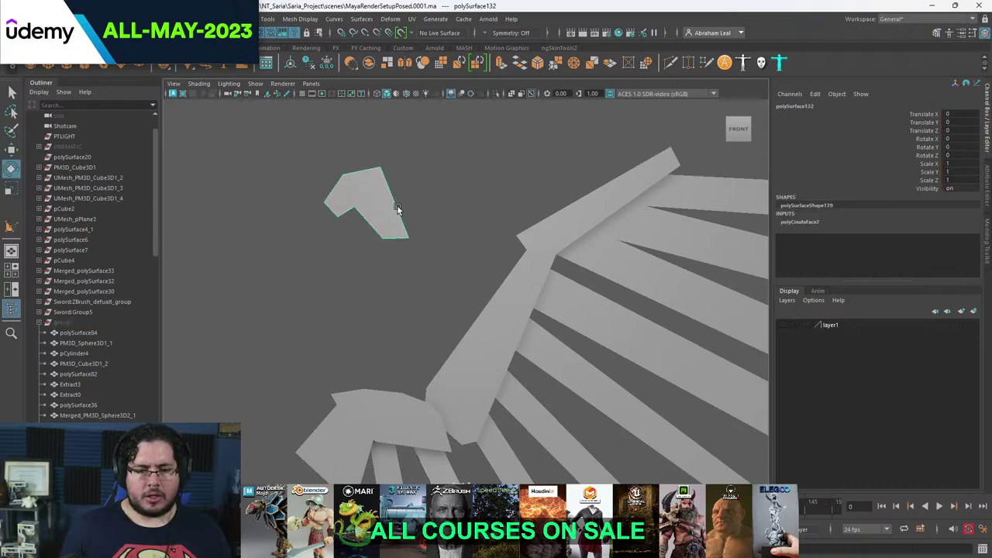
- Duplicate the plate, move the copy onto the wing's outer segment, rotate it about 25° in Z and scale it to about 1.27
middle_click_drag(396, 208, 301, 180, "alt")
key("ctrl+d")
key("w")
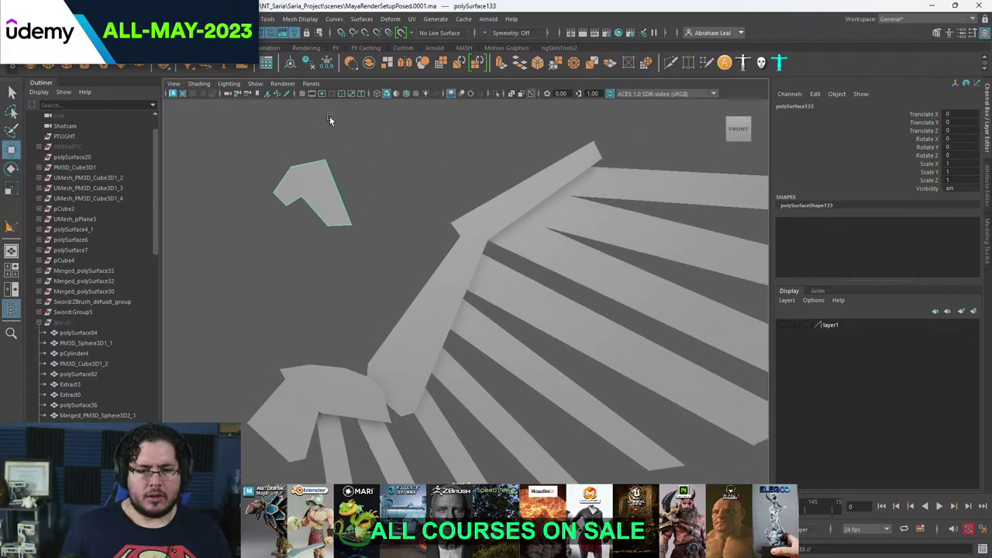
left_click_drag(310, 195, 580, 210)
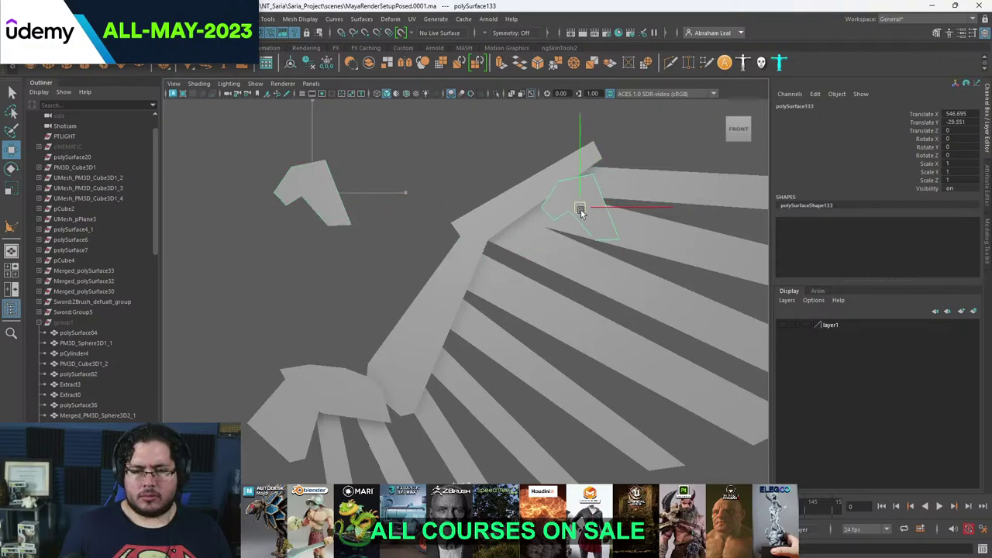
key("e")
left_click_drag(665, 169, 620, 137)
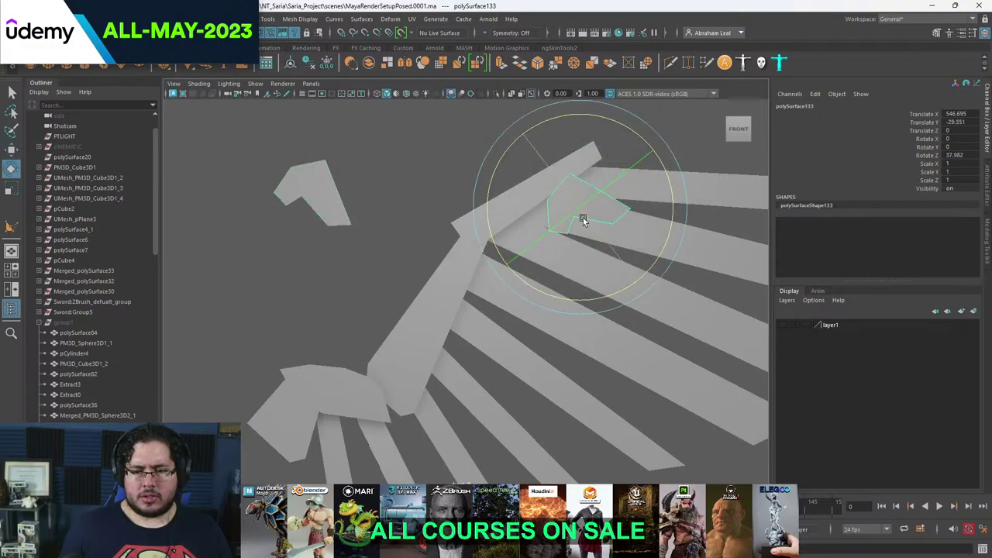
left_click_drag(664, 167, 671, 182)
key("r")
left_click_drag(582, 210, 610, 211)
- Move the plate copy in depth to about -247 in Z so it lines up with the wing
scroll(610, 202, "down", 3)
key("space")
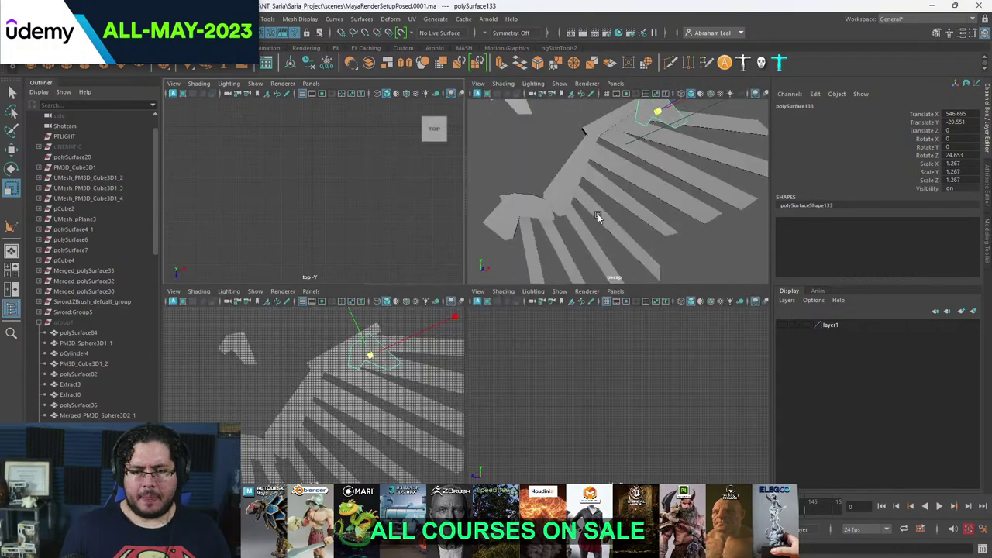
key("space")
left_click_drag(506, 238, 551, 230, "alt")
key("w")
key("space")
left_click_drag(454, 261, 489, 250, "alt")
middle_click_drag(489, 250, 418, 270, "alt")
right_click_drag(419, 270, 509, 268, "alt")
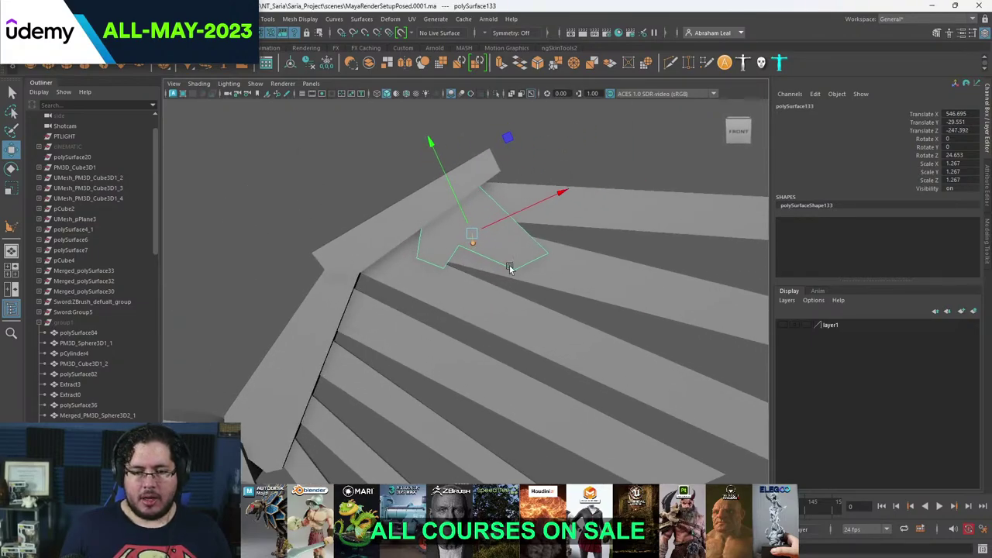
left_click_drag(489, 224, 460, 225, "alt")
key("r")
key("space")
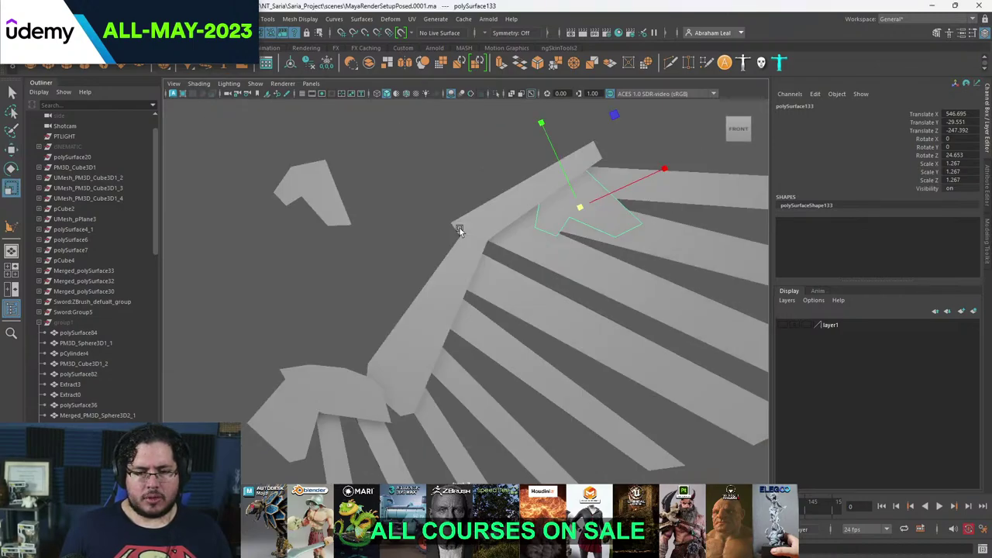
- Enlarge the plate at the outer segment to a uniform scale of about 1.5
middle_click_drag(460, 225, 345, 270, "alt")
right_click_drag(346, 270, 436, 263, "alt")
left_click_drag(463, 233, 480, 248)
- Duplicate the outer plate, place the copy at the upper end of the middle wing segment and rotate it to about 72° in Z
key("w")
middle_click_drag(465, 263, 552, 197, "alt")
right_click_drag(552, 197, 523, 195, "alt")
left_click_drag(557, 186, 443, 307)
key("e")
left_click_drag(500, 235, 427, 216)
key("w")
left_click_drag(449, 295, 429, 284)
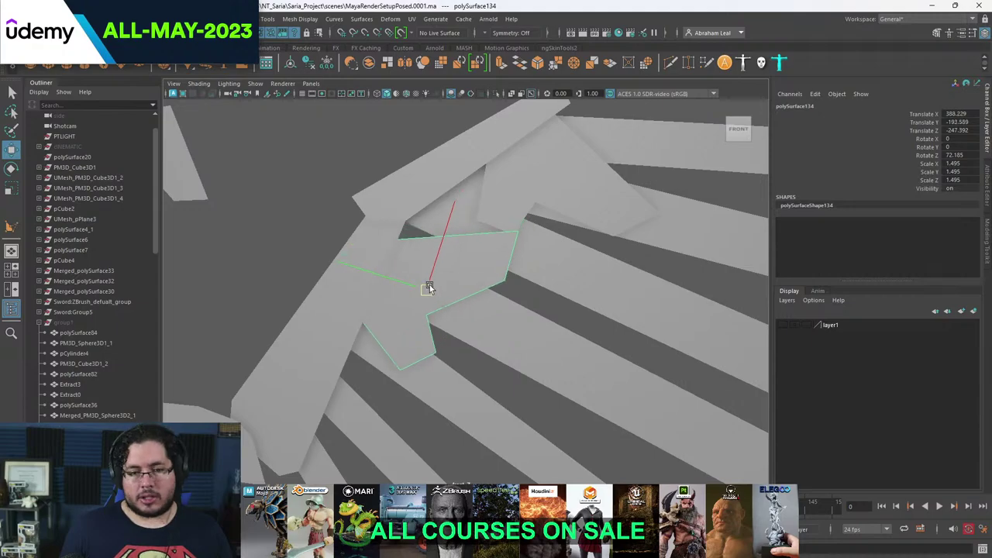
- Refine the middle segment's upper plate: rotate it to about 58° in Z, nudge it into place and scale it to about 1.37
key("e")
left_click_drag(487, 226, 490, 271)
key("w")
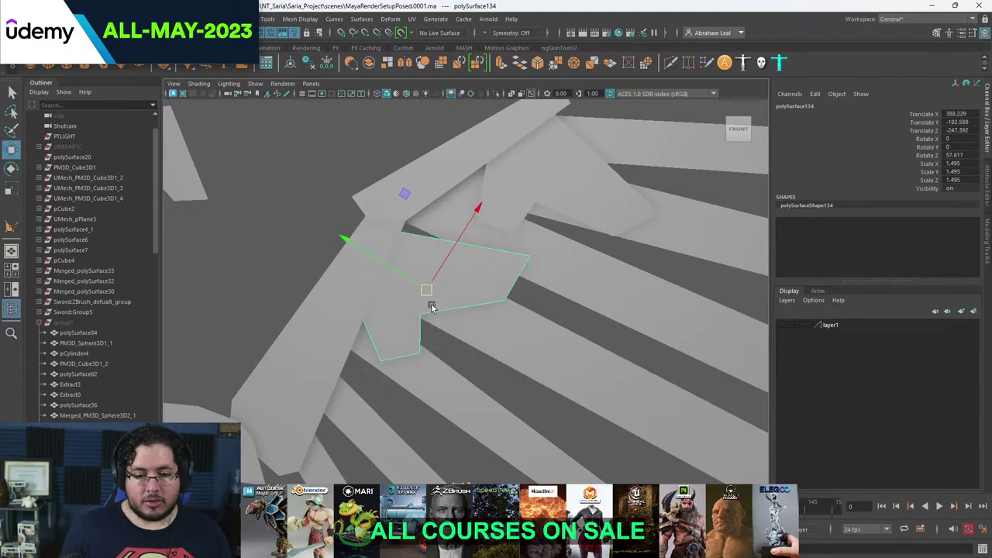
left_click_drag(427, 301, 421, 276)
key("r")
middle_click_drag(421, 276, 462, 224, "alt")
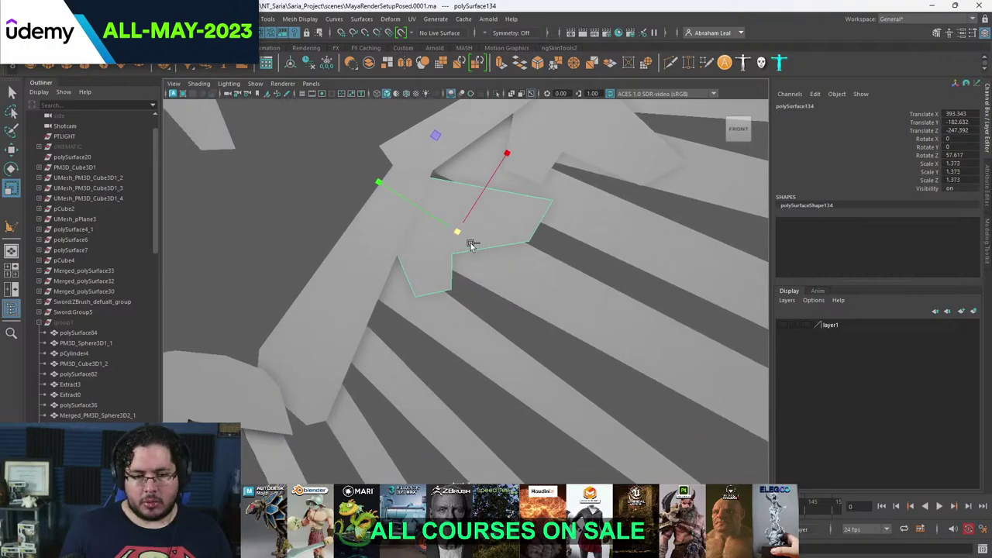
- Duplicate that plate, move the copy to the lower end of the middle segment and rotate it to about 129° in Z
key("w")
key("ctrl+d")
left_click_drag(454, 232, 442, 344)
key("e")
left_click_drag(457, 299, 349, 290)
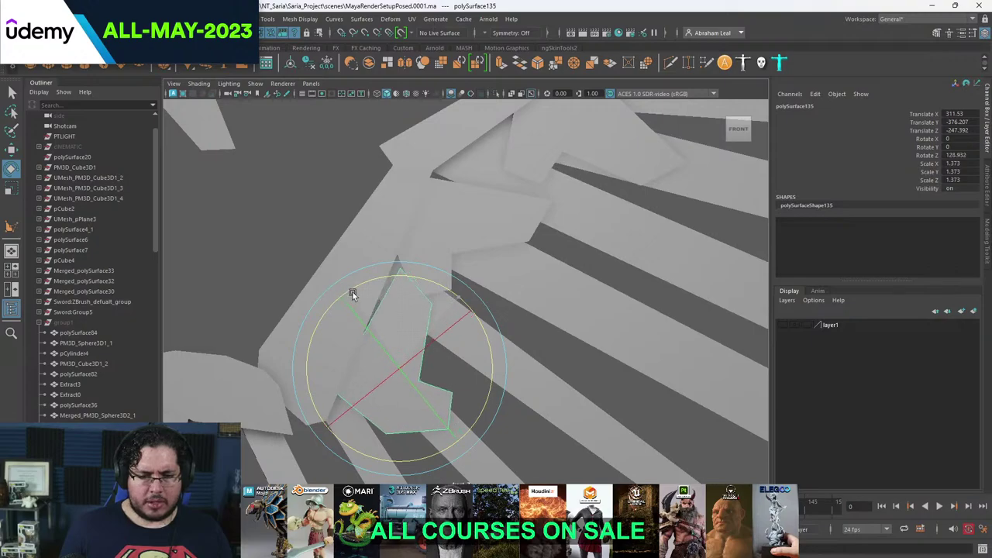
- Nudge the lower plate up against the middle segment and rotate it to about 132° in Z
key("w")
left_click_drag(400, 367, 392, 344)
key("e")
left_click_drag(443, 294, 442, 271)
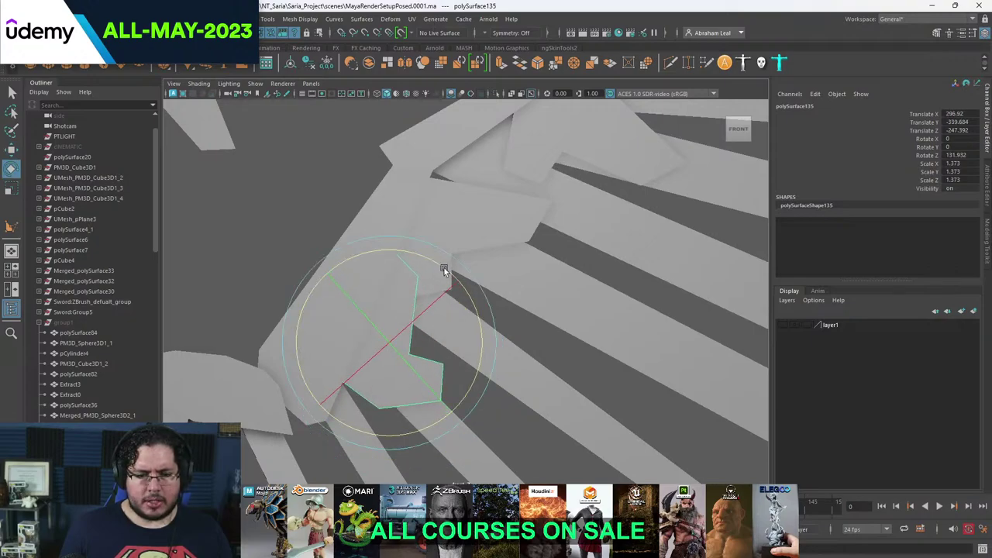
key("w")
left_click_drag(387, 348, 388, 332)
middle_click_drag(393, 345, 459, 237, "alt")
- Duplicate the middle segment's lower plate, move the copy beneath the lower segment's armour, rotate it to about 47° in Z and scale it to about 0.96
key("ctrl+d")
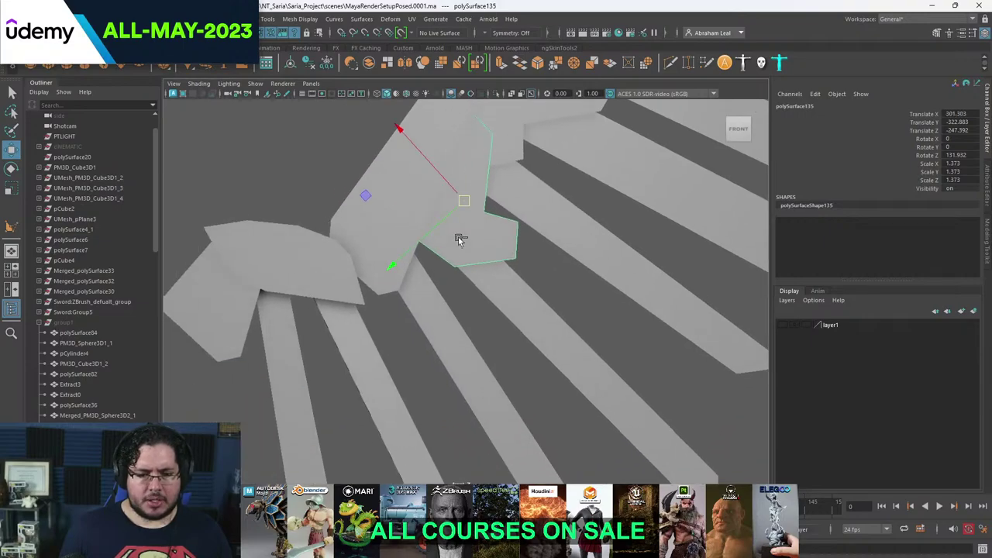
left_click_drag(464, 203, 315, 311)
key("e")
left_click_drag(353, 226, 387, 337)
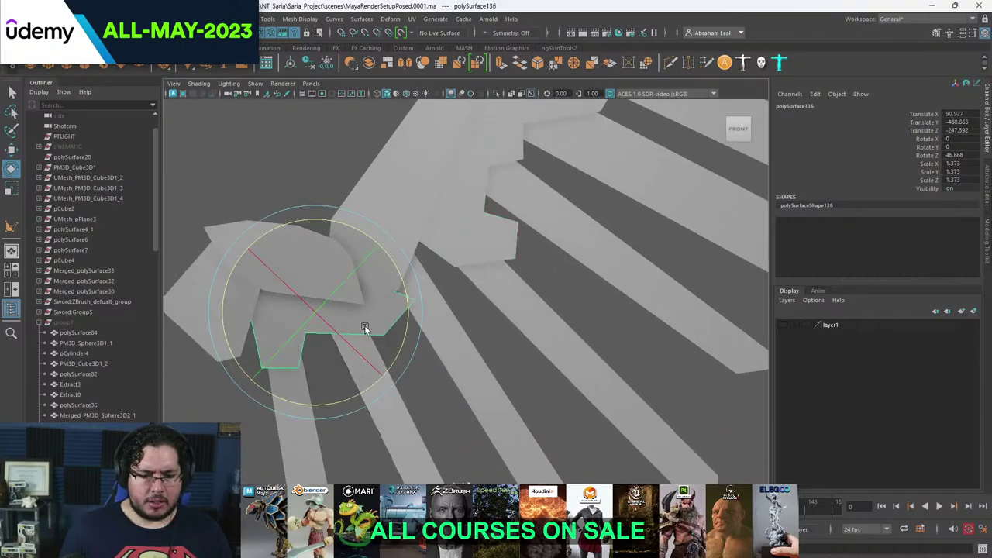
key("r")
left_click_drag(315, 312, 296, 311)
key("w")
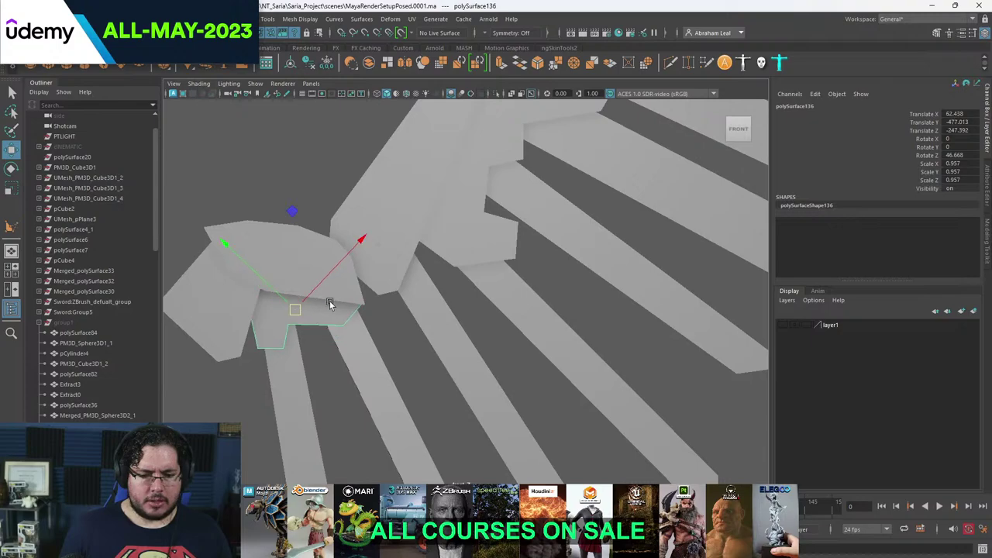
- Rotate the lower segment's new plate to about 59° in Z and nudge it over the feather roots
key("e")
left_click_drag(374, 259, 361, 244)
key("w")
key("w")
left_click_drag(302, 313, 281, 318)
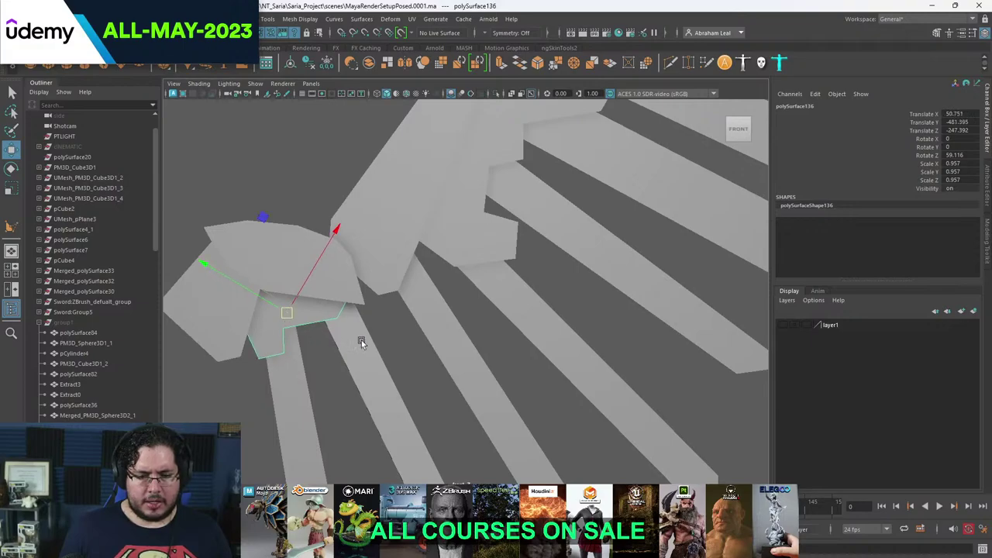
- Duplicate that plate, place the copy at the lower end of the middle segment and rotate it to about 33° in Z
right_click_drag(362, 342, 437, 296, "alt")
left_click(447, 293)
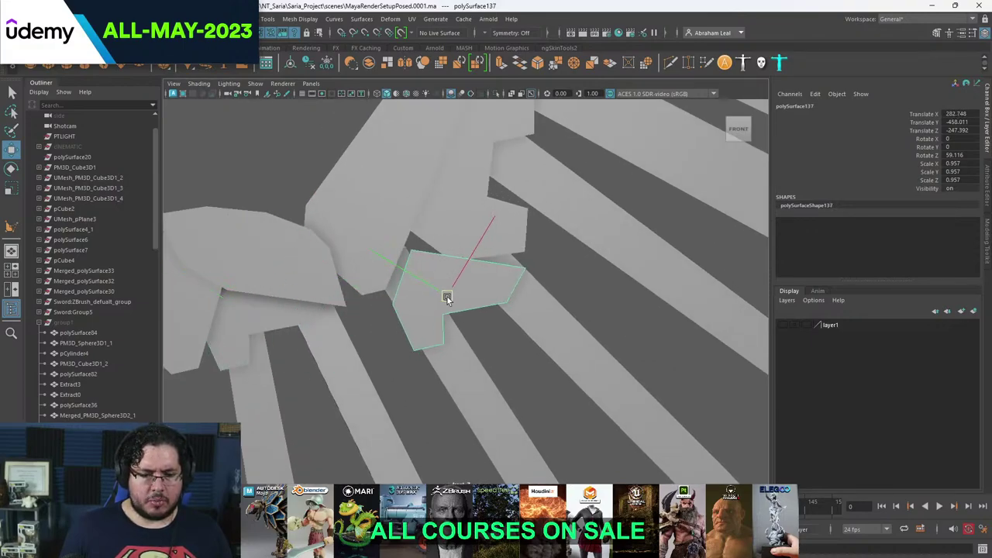
key("e")
left_click_drag(501, 242, 490, 272)
key("w")
left_click_drag(430, 280, 429, 270)
scroll(436, 279, "down", 3)
scroll(445, 359, "up", 4)
middle_click_drag(531, 286, 516, 350, "alt")
- Duplicate the plate again, move the copy to the base of the upper wing segment and scale it to about 1.5
key("space")
middle_click(466, 307)
scroll(499, 333, "down", 1)
scroll(365, 295, "down", 3)
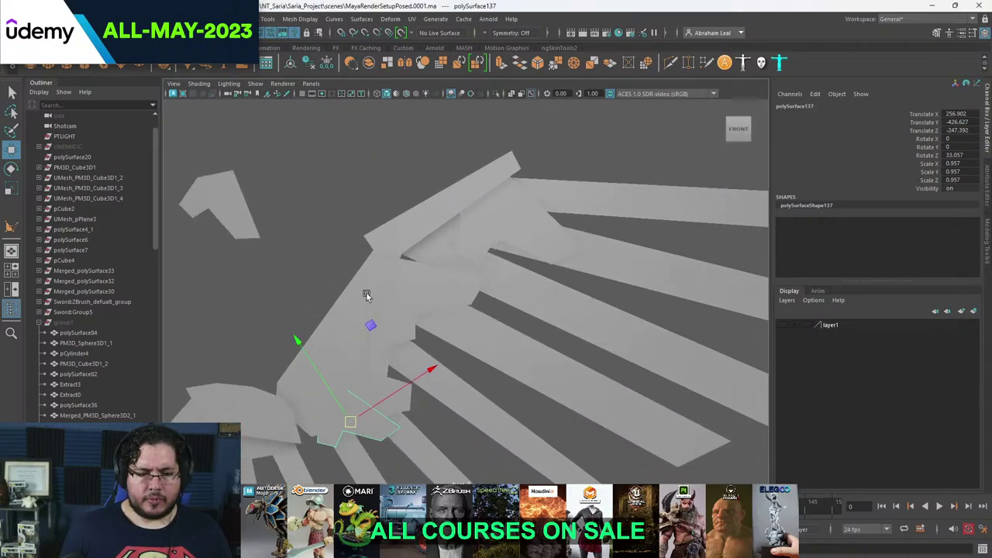
middle_click_drag(366, 295, 390, 253, "alt")
key("ctrl+d")
left_click_drag(375, 375, 485, 212)
key("r")
key("w")
key("r")
left_click_drag(470, 214, 479, 229)
middle_click_drag(509, 234, 458, 254, "alt")
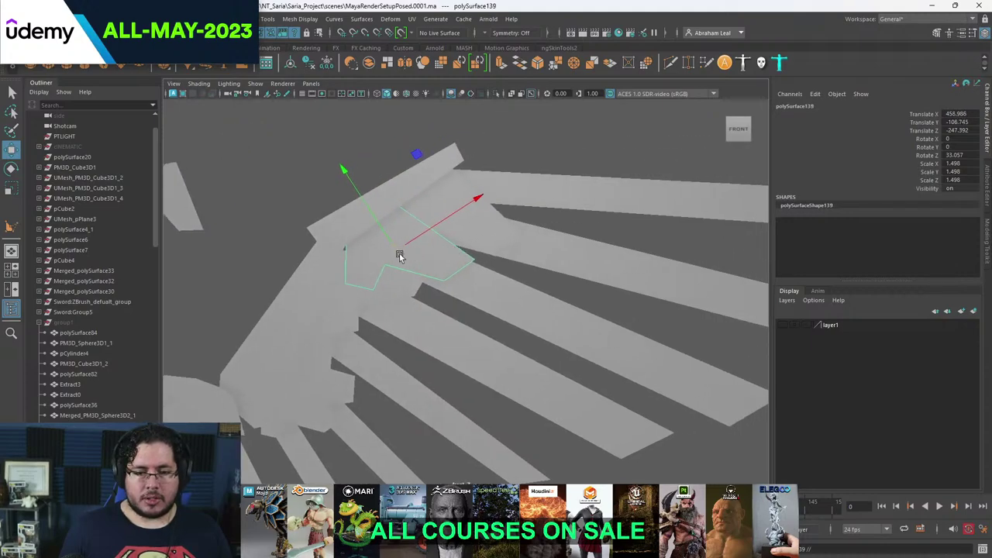
- Place another copy at the outer end of the upper segment, rotate it to about 96° in Z and scale it to about 0.94
left_click_drag(400, 256, 496, 181)
key("ctrl+z")
left_click_drag(399, 248, 496, 179)
key("e")
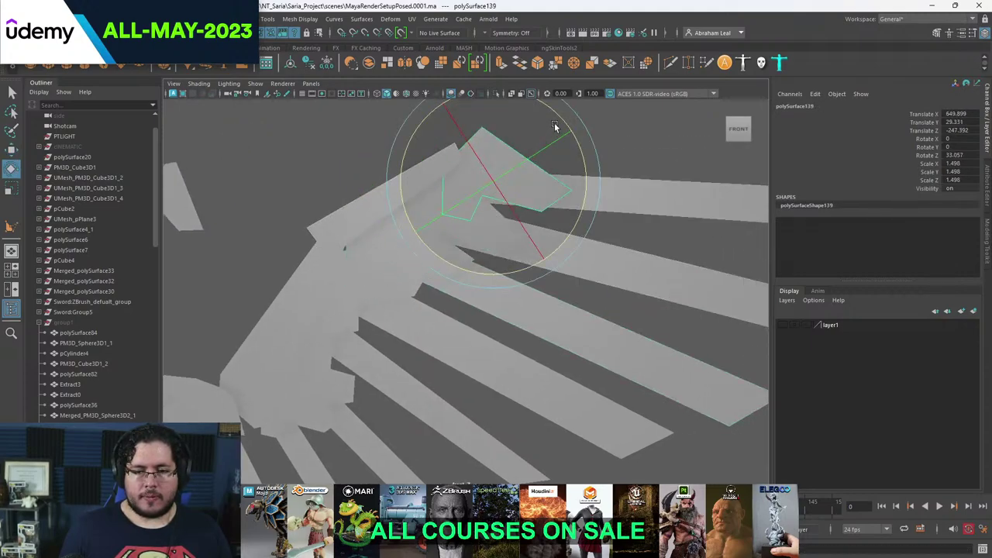
left_click_drag(557, 122, 471, 118)
key("r")
left_click_drag(494, 183, 467, 165)
key("w")
left_click(547, 156)
- Select the flat plates along the feather roots and extrude their faces by about 17.65 in local Z
left_click_drag(547, 156, 494, 126, "alt")
left_click(495, 231)
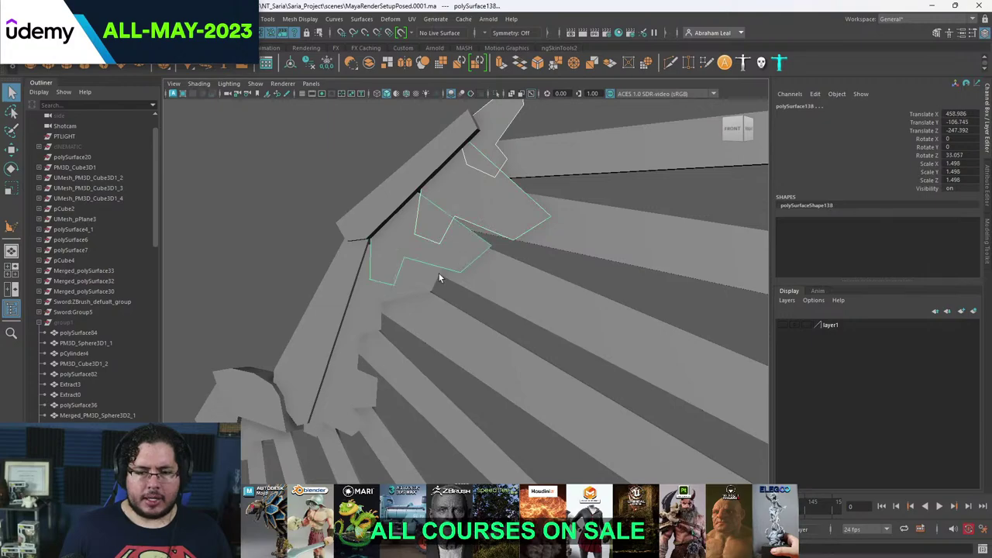
left_click_drag(351, 365, 421, 323, "alt")
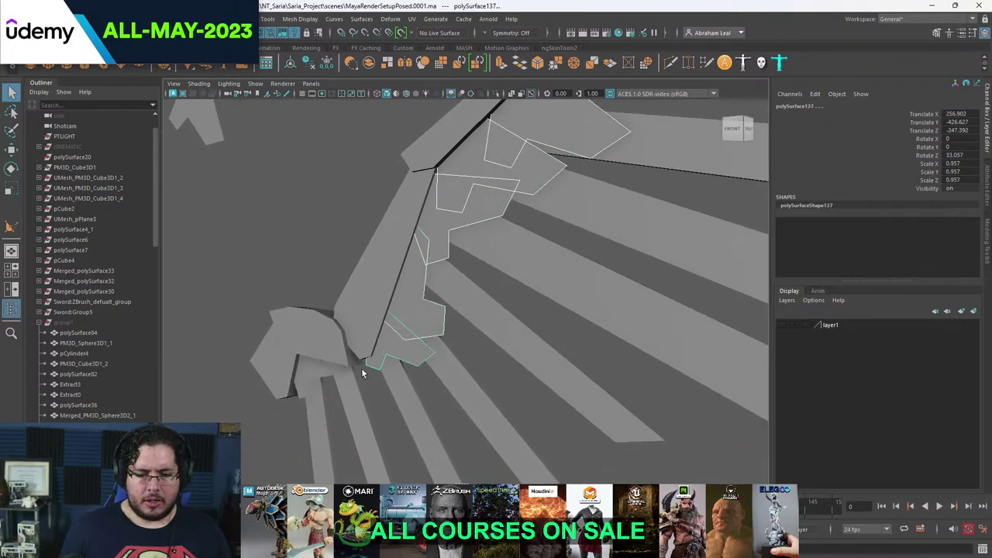
left_click_drag(361, 373, 533, 312, "alt")
left_click(290, 377, "shift")
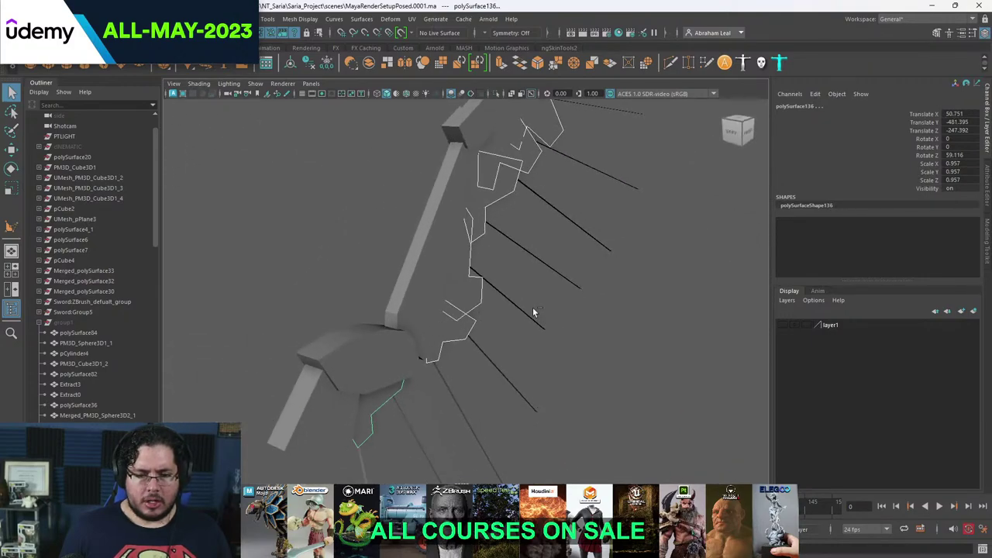
key("ctrl+e")
left_click_drag(423, 408, 491, 377, "alt")
left_click_drag(530, 293, 545, 287)
right_click_drag(545, 287, 589, 380, "alt")
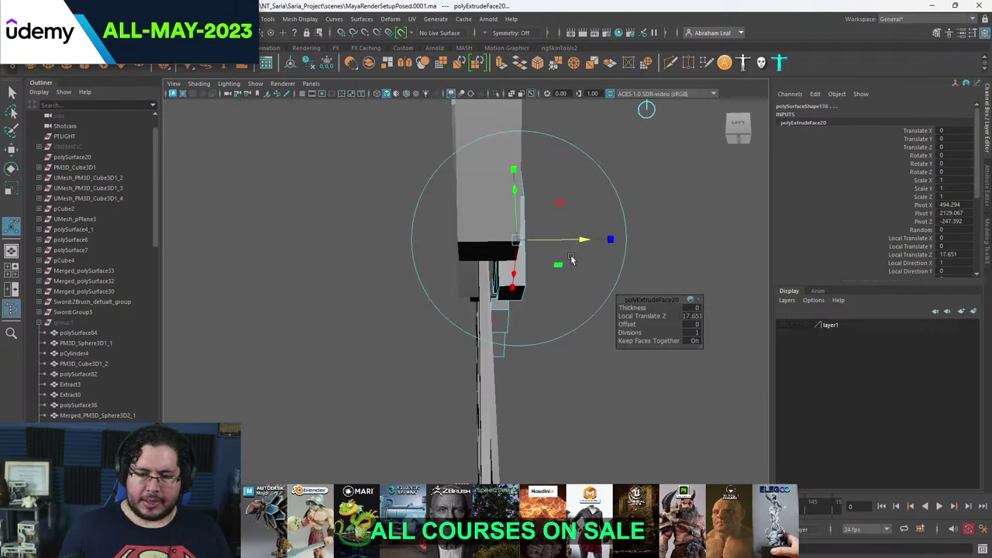
left_click(553, 292)
left_click_drag(554, 292, 467, 267, "alt")
right_click_drag(458, 224, 529, 188)
- Select the extruded plates and move them back along Z into the arm, bringing the outermost plate to about -263
key("q")
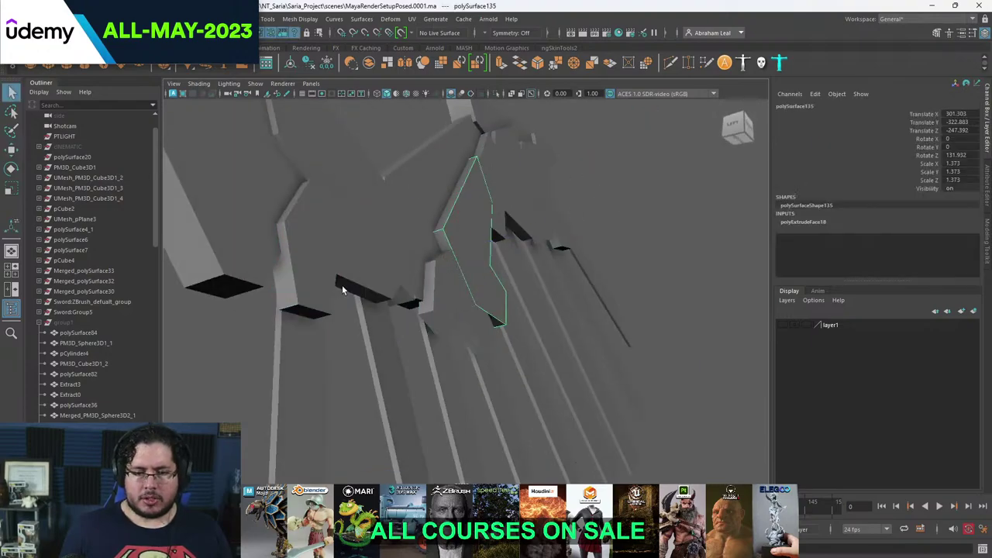
left_click(342, 284)
left_click(445, 297, "shift")
left_click(455, 239, "shift")
left_click_drag(455, 240, 493, 254, "alt")
left_click(507, 227)
key("ctrl+z")
left_click(536, 226, "shift")
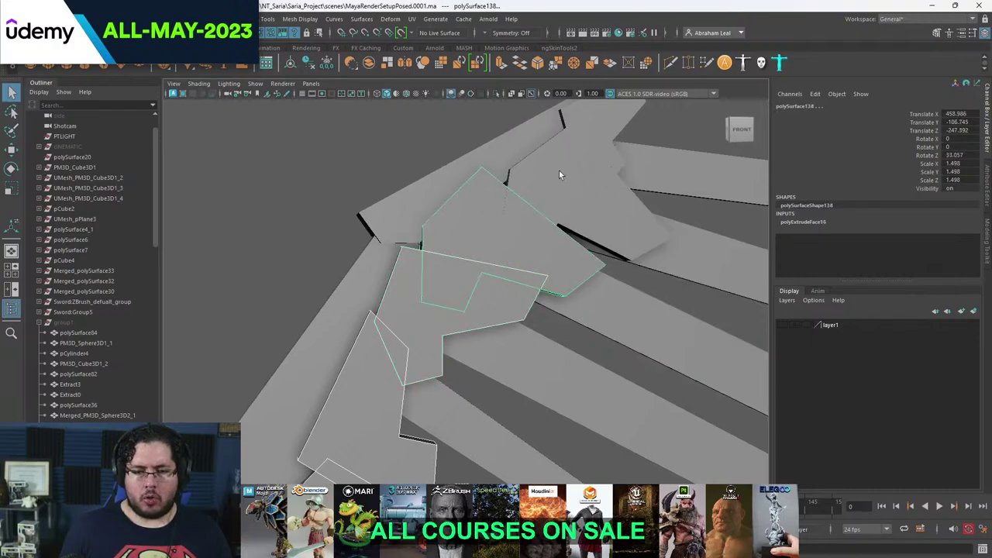
left_click(559, 172, "shift")
middle_click_drag(585, 215, 539, 276, "alt")
left_click(559, 172, "shift")
left_click_drag(513, 229, 543, 282, "alt")
key("w")
middle_click_drag(546, 282, 538, 279, "shift")
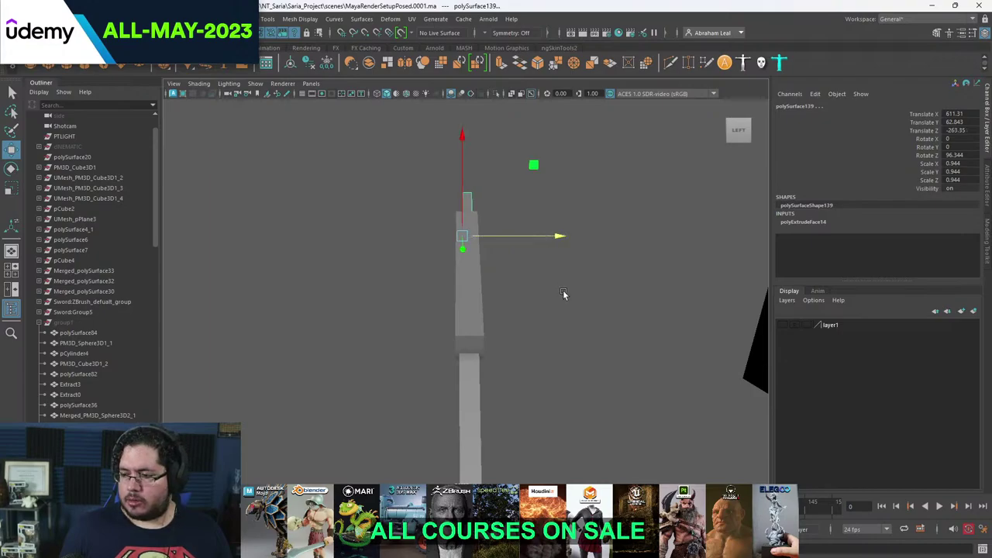
left_click(563, 290)
left_click_drag(563, 290, 459, 300, "alt")
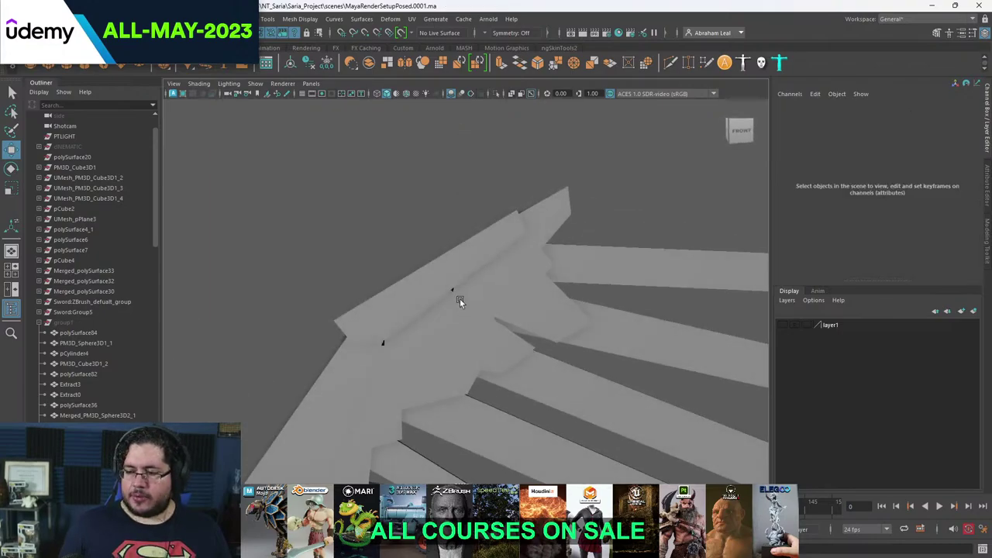
scroll(458, 299, "down", 7)
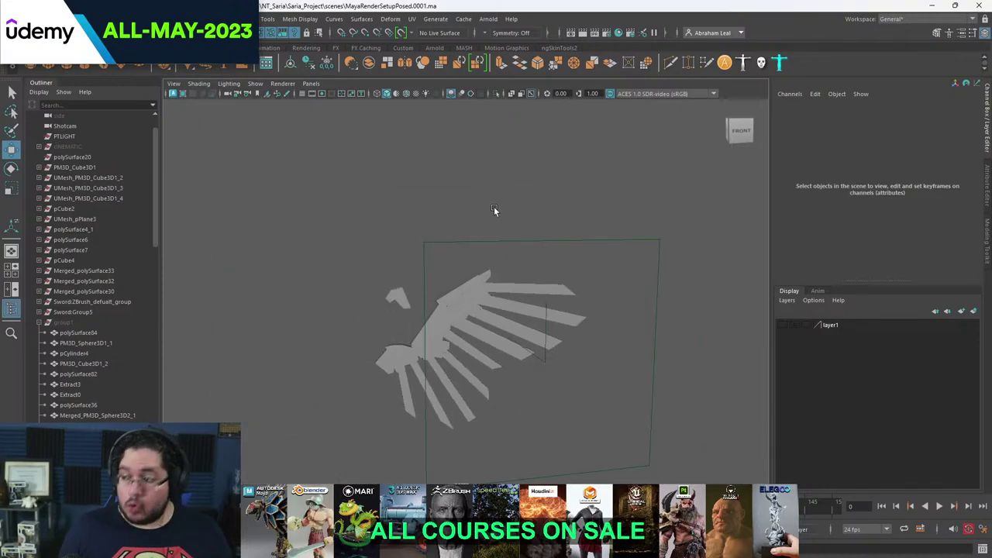
- Create a polygon sphere, raise it above the wing to about 3229 in Y and scale it uniformly to about 197
left_click(31, 65)
scroll(446, 359, "down", 8)
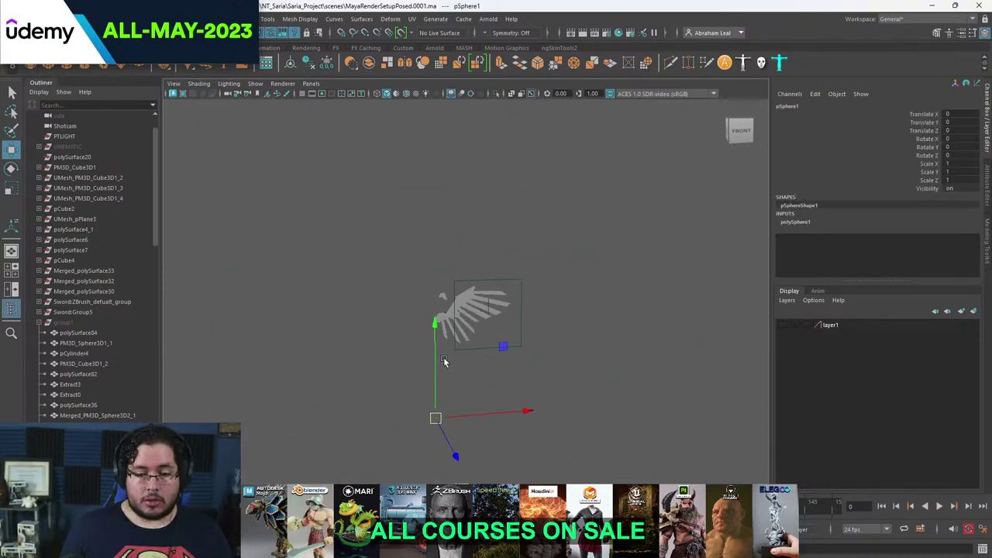
left_click_drag(438, 313, 430, 177)
key("r")
left_click_drag(441, 259, 589, 262)
key("w")
left_click(428, 181)
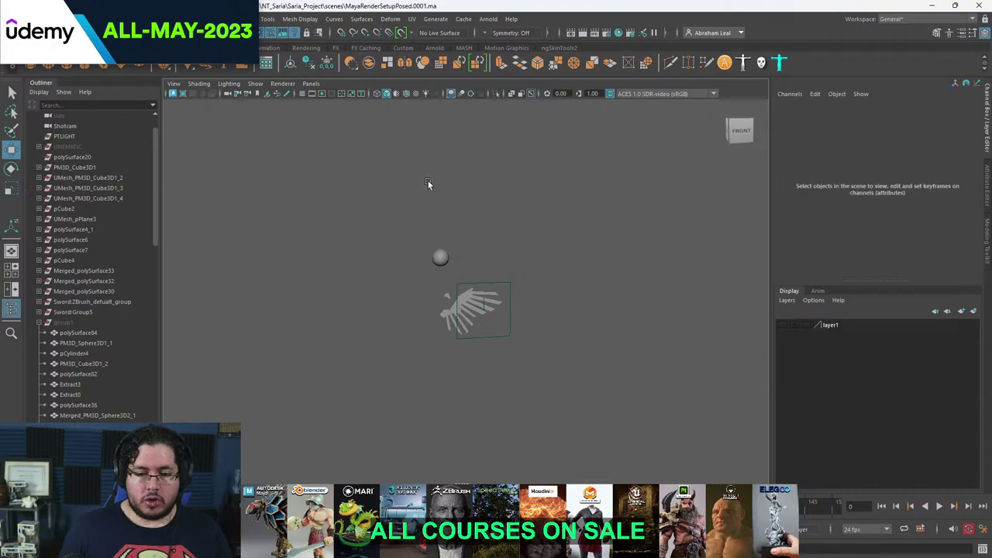
scroll(422, 214, "up", 5)
- Duplicate the sphere and offset the copy along X by about 534
left_click(415, 231)
key("ctrl+d")
left_click_drag(435, 225, 448, 258)
key("ctrl+z")
left_click_drag(449, 252, 494, 251)
scroll(457, 249, "up", 8)
middle_click_drag(408, 243, 498, 305, "alt")
- Combine the two spheres into a single mesh
left_click(362, 252)
left_click_drag(555, 234, 285, 293)
left_click(196, 19)
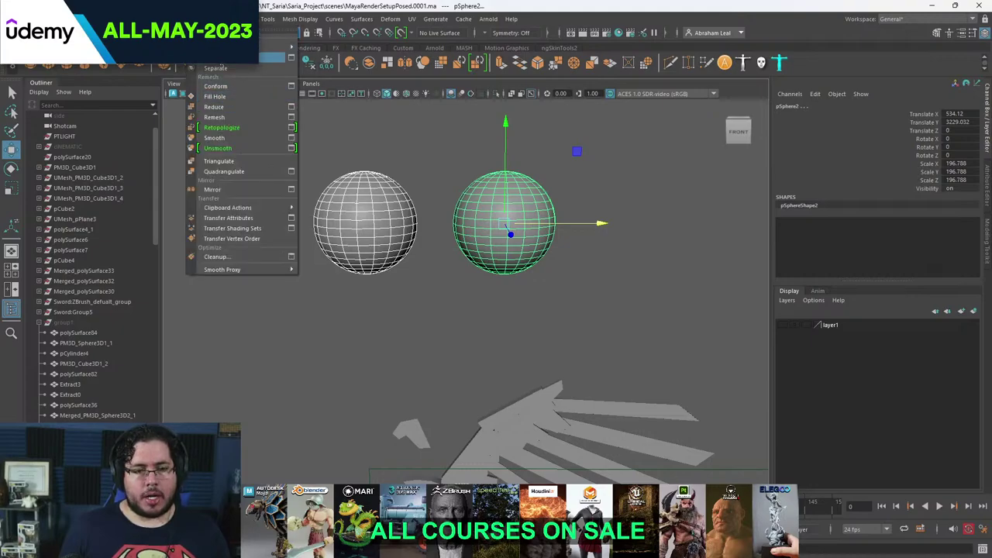
left_click(221, 57)
- Try moving and rotating the combined spheres as one object, undoing the test transforms
left_click_drag(436, 165, 435, 161)
left_click_drag(433, 220, 379, 233)
key("ctrl+z")
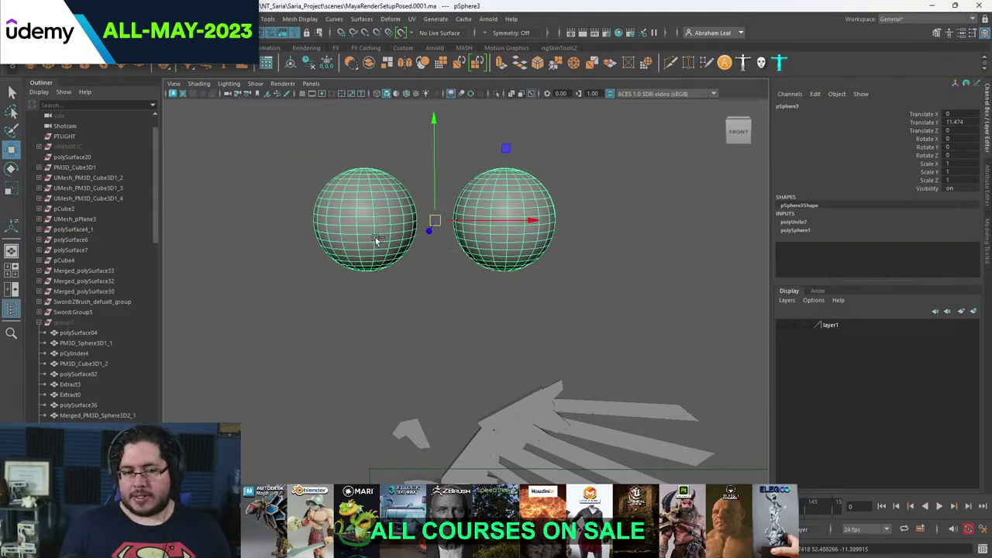
key("e")
left_click_drag(423, 158, 519, 239)
key("ctrl+z")
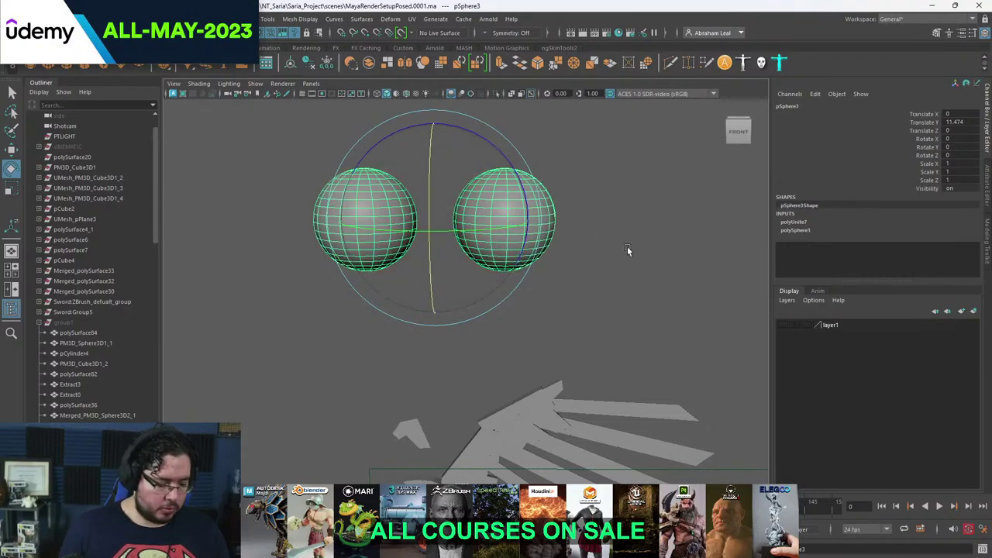
- Undo the combine so the two spheres are separate objects again
left_click(583, 239)
key("ctrl+z")
key("ctrl+z")
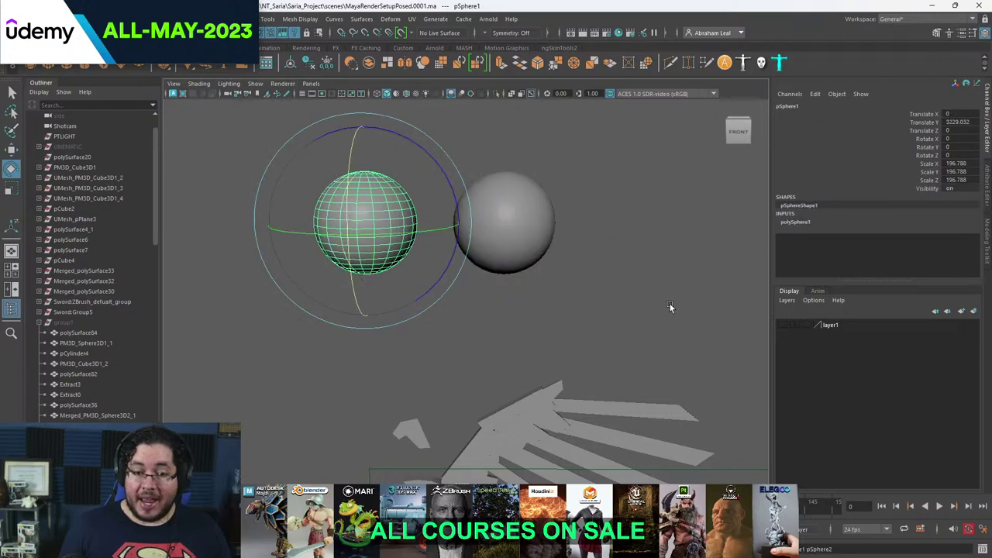
- Parent the second sphere to the original sphere
left_click(671, 306)
left_click(511, 241)
left_click(341, 219, "shift")
key("p")
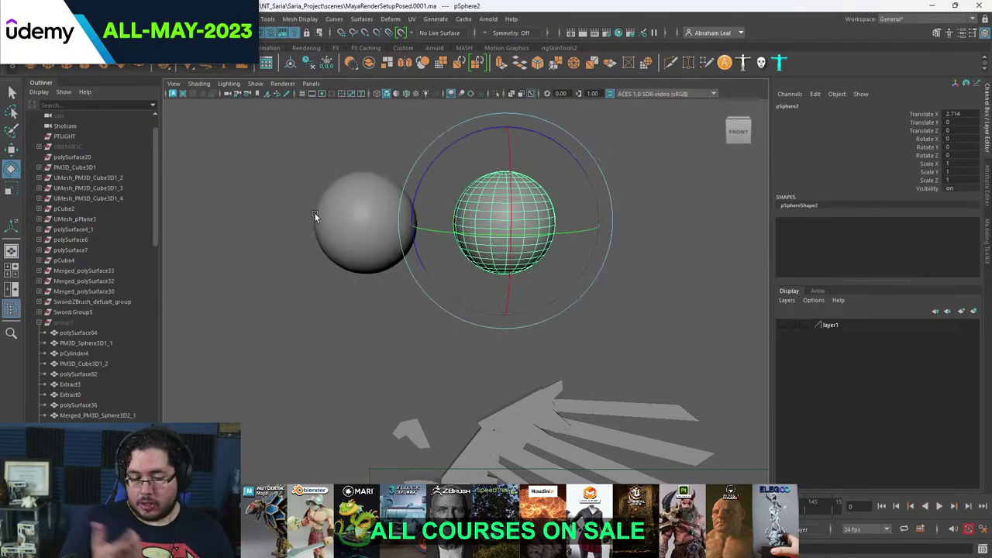
left_click(315, 216, "shift")
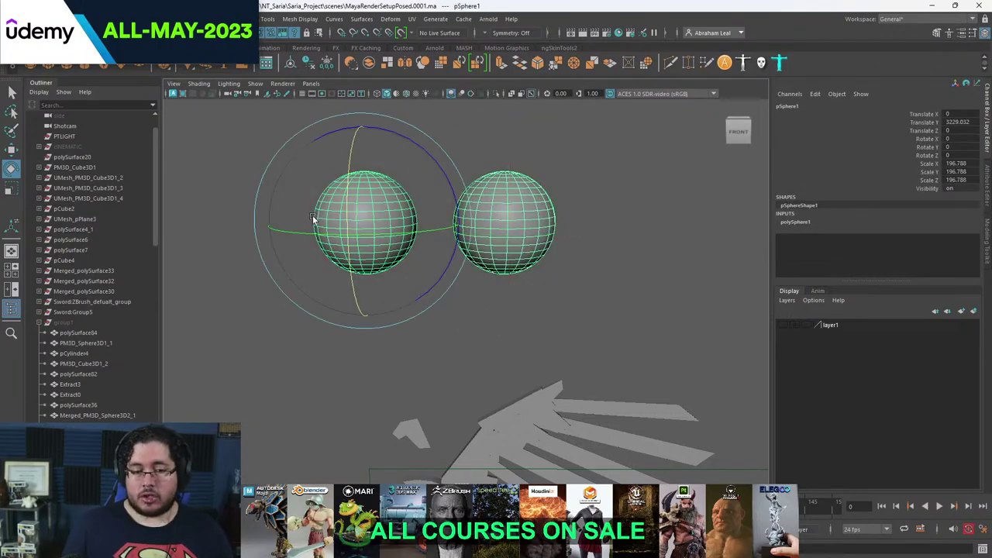
- Move and rotate the parent sphere to test the hierarchy with its child
left_click(555, 324)
left_click(366, 225)
key("w")
left_click_drag(366, 225, 372, 195)
key("e")
left_click_drag(442, 145, 398, 226)
left_click(536, 289)
- Duplicate the child sphere along X to make a row of four evenly spaced spheres
left_click(537, 231)
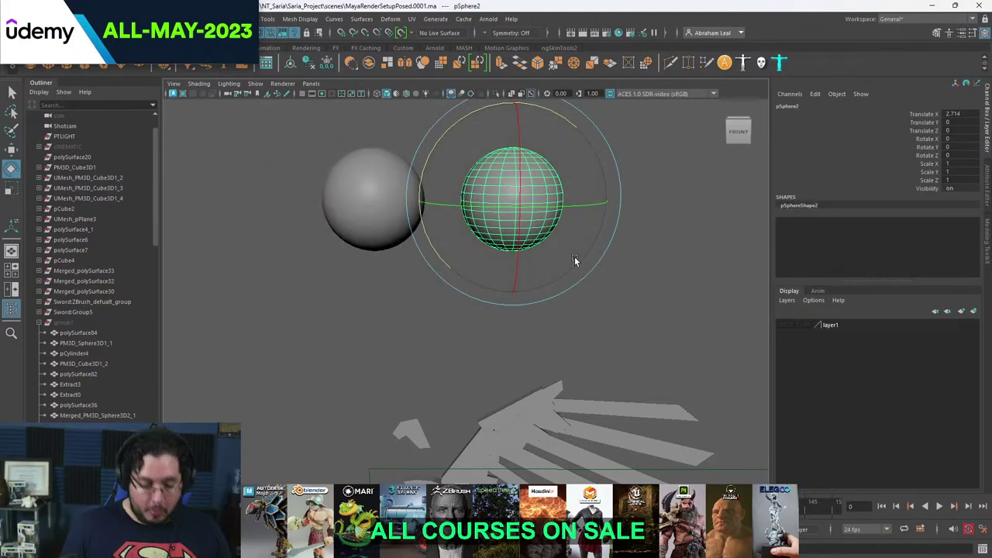
key("w")
left_click_drag(570, 201, 704, 210)
middle_click_drag(705, 210, 543, 235, "alt")
key("ctrl+d")
left_click_drag(572, 228, 714, 231)
- Parent the fourth sphere to the third, and the third to the second, to form a chain
left_click(534, 310)
left_click(607, 252)
left_click(520, 237, "shift")
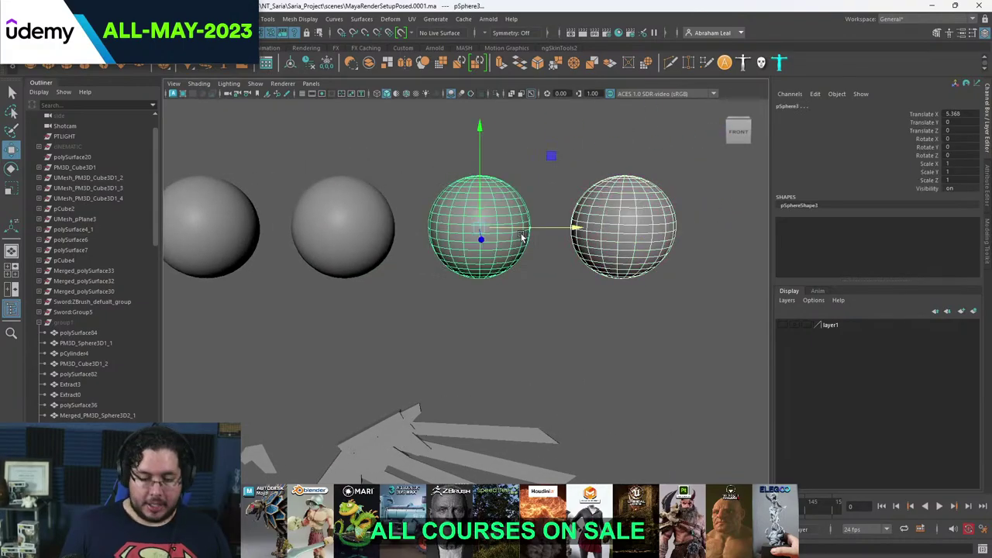
key("p")
left_click(521, 238, "shift")
left_click(346, 236, "shift")
left_click(345, 236, "shift")
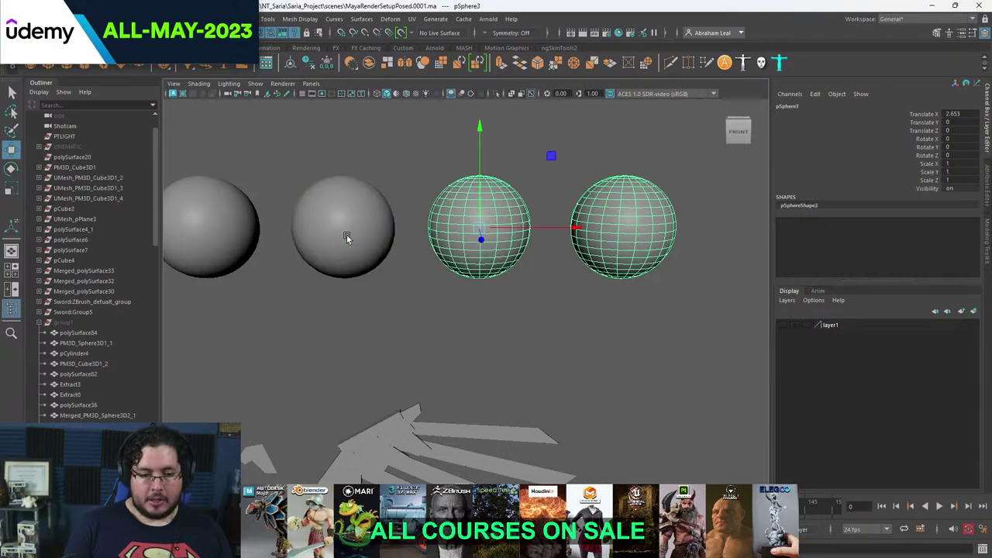
- Check the parent chain by selecting the spheres one after another, down to the root sphere
left_click(575, 242)
left_click(577, 240)
left_click(490, 235, "shift")
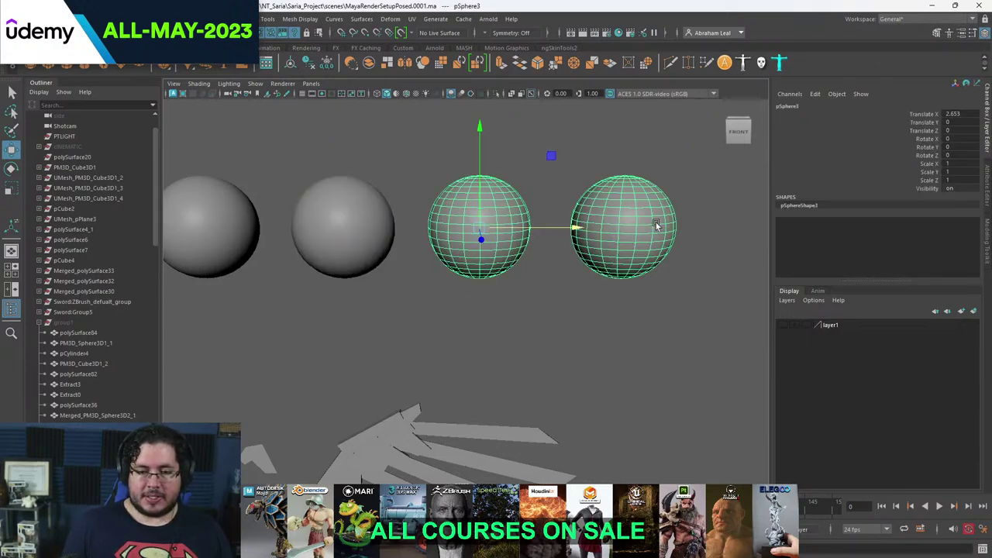
left_click(486, 234, "shift")
left_click(368, 222)
left_click(459, 238)
middle_click_drag(207, 220, 330, 206, "alt")
left_click(330, 206)
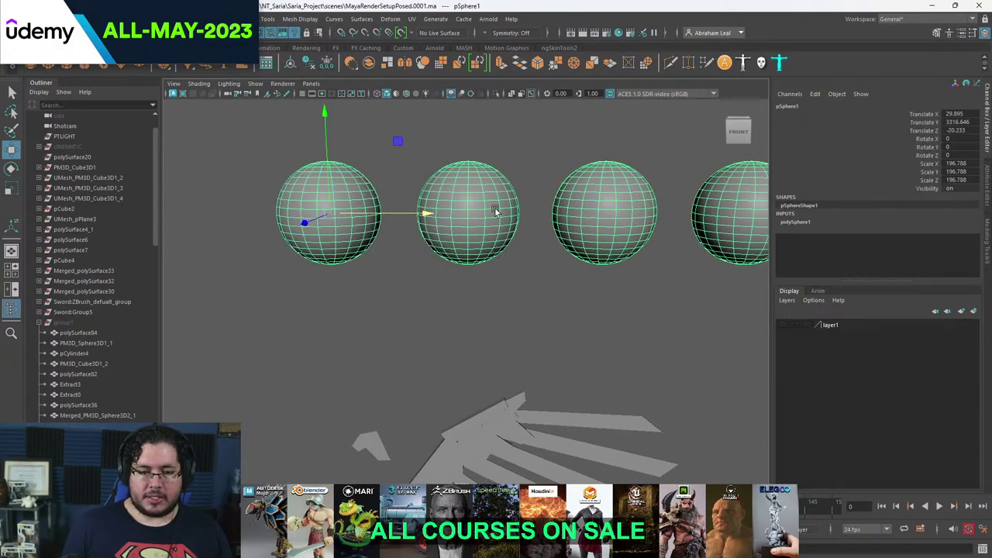
left_click(495, 212)
left_click(399, 220)
scroll(41, 416, "down", 15)
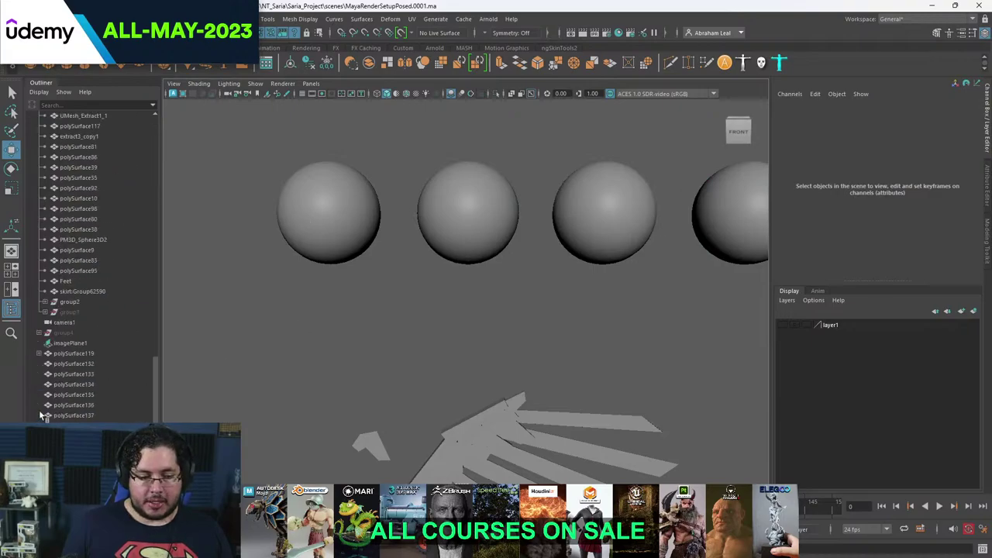
right_click_drag(426, 307, 303, 267, "alt")
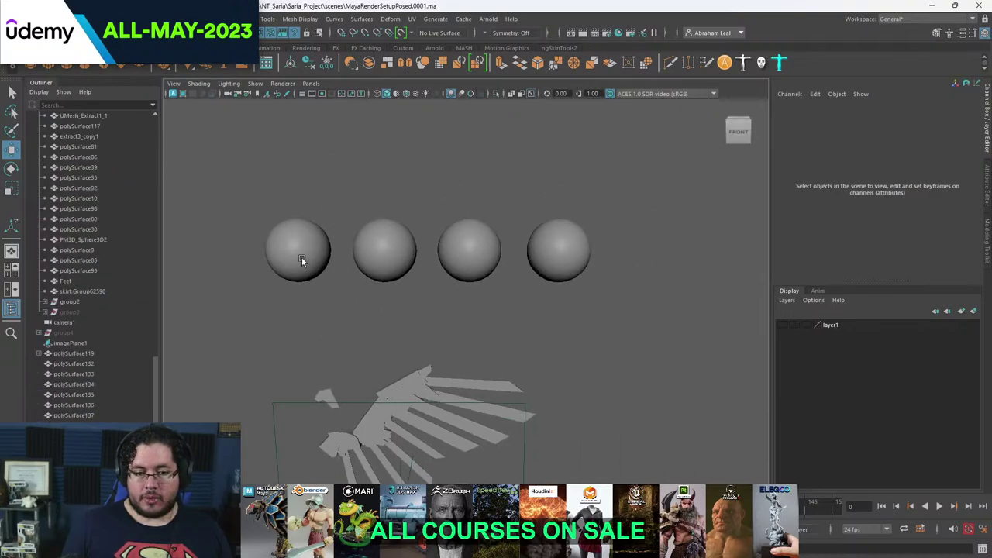
- Try rotating the root sphere, and the second sphere about 24.5 degrees in Z, undoing each rotation
left_click(301, 258)
key("q")
key("e")
left_click_drag(378, 208, 355, 176)
key("ctrl+z")
key("ctrl+z")
left_click(400, 250)
left_click_drag(454, 186, 423, 164)
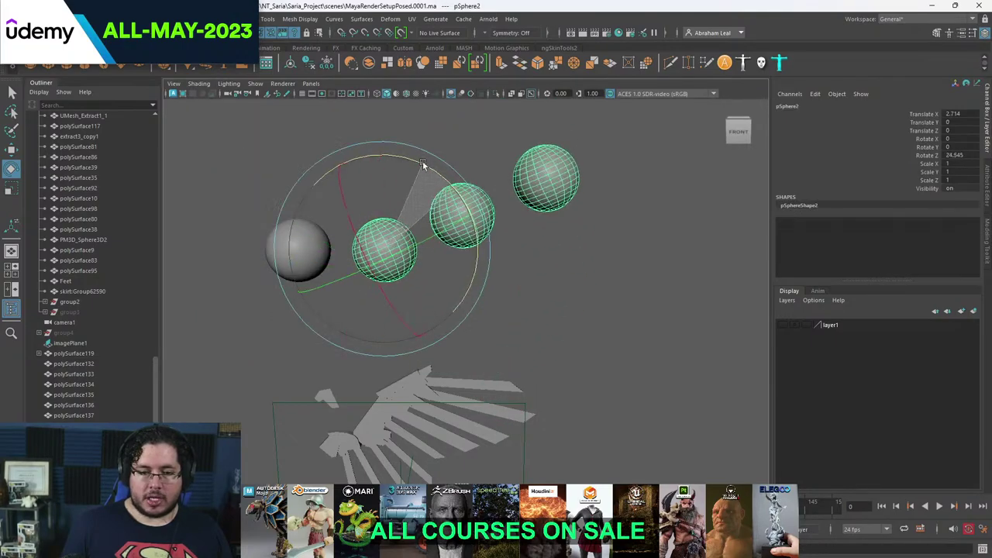
key("ctrl+z")
key("ctrl+z")
- Select all four chained spheres, rotate them together about 52 degrees in Z to curl the chain, and undo the rotation
left_click(320, 255)
key("q")
left_click(468, 249)
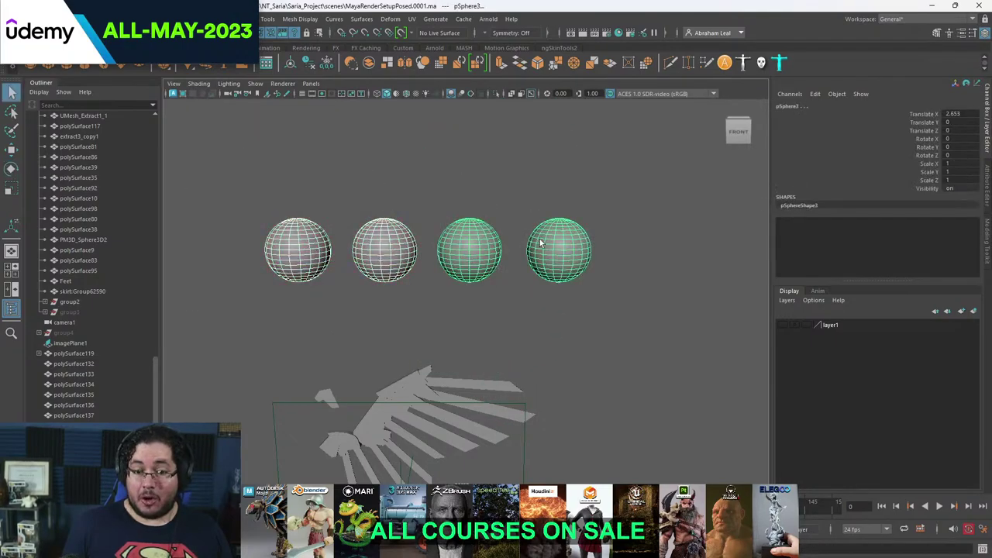
left_click(541, 243)
key("e")
left_click_drag(525, 162, 308, 189)
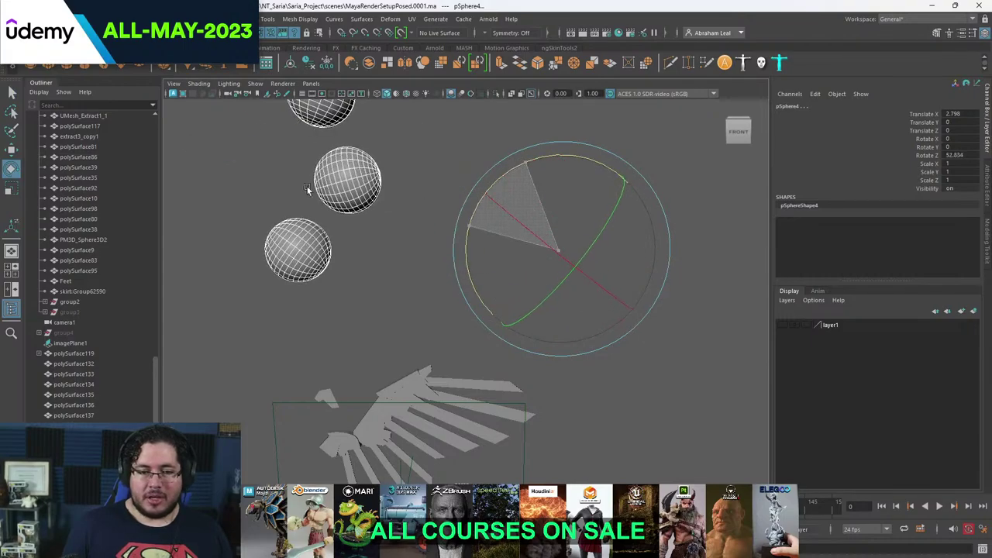
middle_click_drag(333, 151, 420, 295, "alt")
scroll(421, 294, "down", 3)
left_click_drag(414, 155, 408, 267)
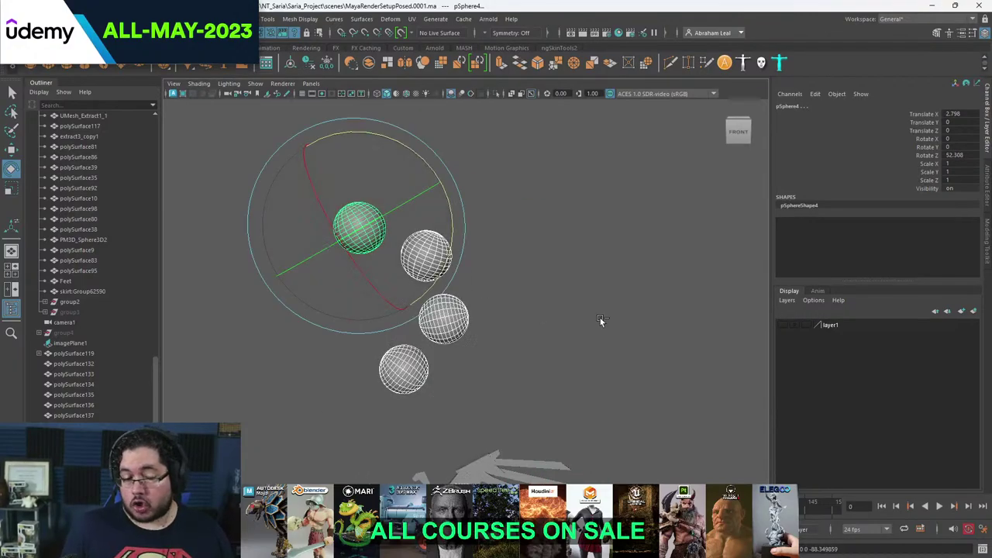
key("ctrl+z")
- Delete all four test spheres
left_click(404, 284)
middle_click_drag(494, 339, 430, 260, "alt")
left_click_drag(654, 210, 215, 305)
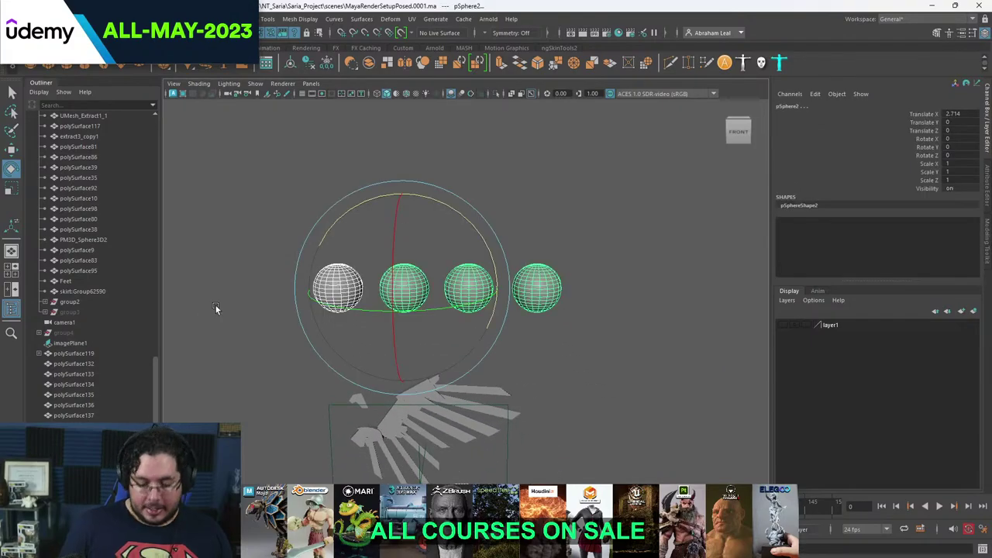
key("Delete")
- Inspect the small plates along the wing's lower edge up close and from an angle
middle_click_drag(330, 357, 393, 206, "alt")
right_click_drag(393, 207, 540, 321, "alt")
left_click_drag(540, 322, 524, 345, "alt")
left_click(330, 283)
left_click_drag(331, 282, 355, 296, "alt")
key("q")
left_click(427, 314)
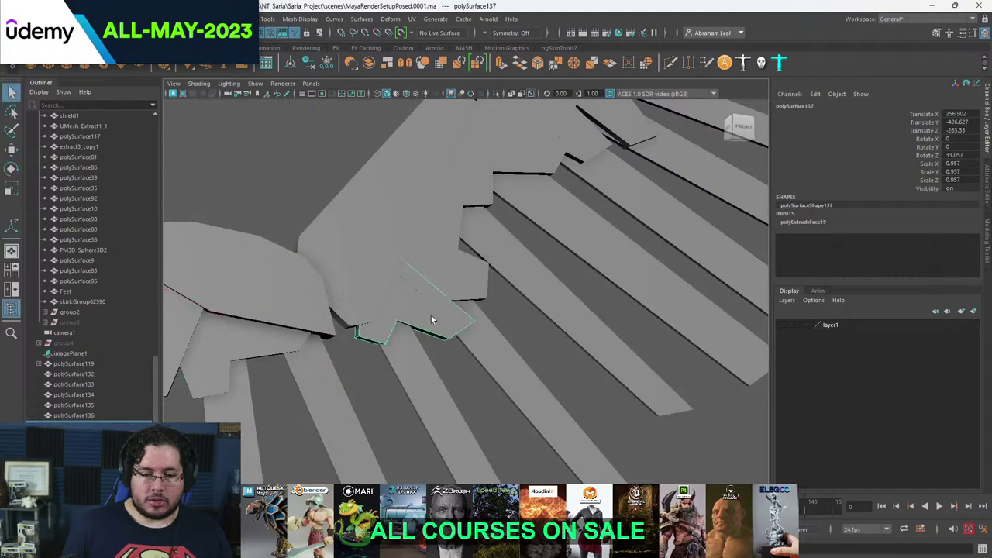
left_click_drag(431, 315, 450, 309, "alt")
right_click_drag(449, 309, 454, 315, "alt")
- Thin the small lower plate polySurface135 by scaling it along Z to about 1.015
key("ctrl+z")
key("ctrl+z")
key("ctrl+z")
key("ctrl+z")
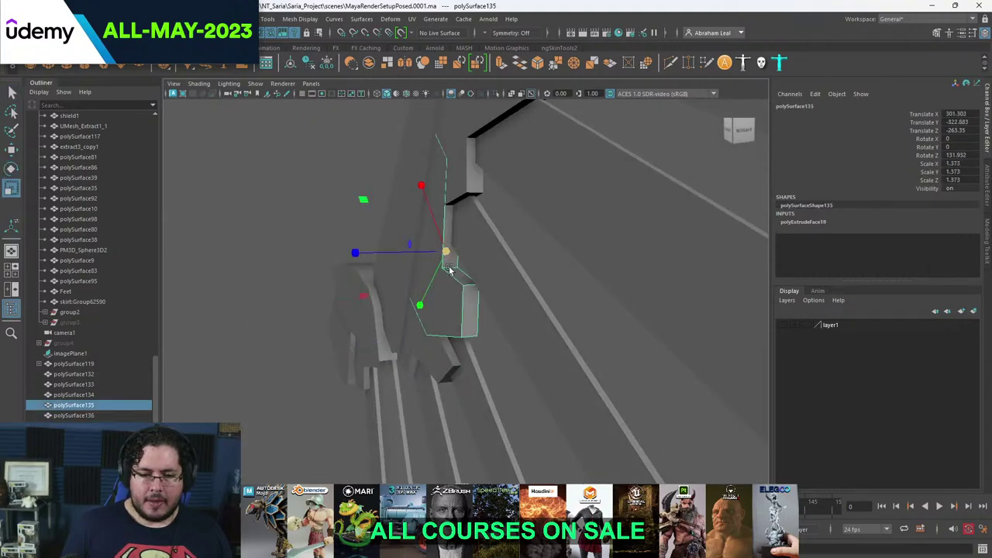
key("ctrl+z")
key("ctrl+z")
key("ctrl+z")
key("ctrl+z")
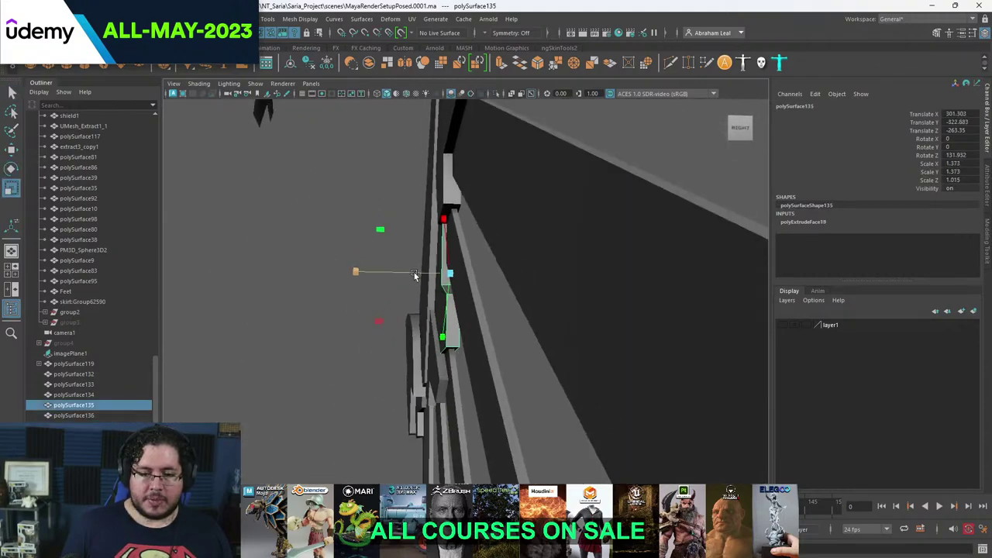
- Thin the middle plate polySurface138 by scaling it along Z to about 1.052
key("ctrl+z")
key("ctrl+z")
key("ctrl+z")
key("ctrl+z")
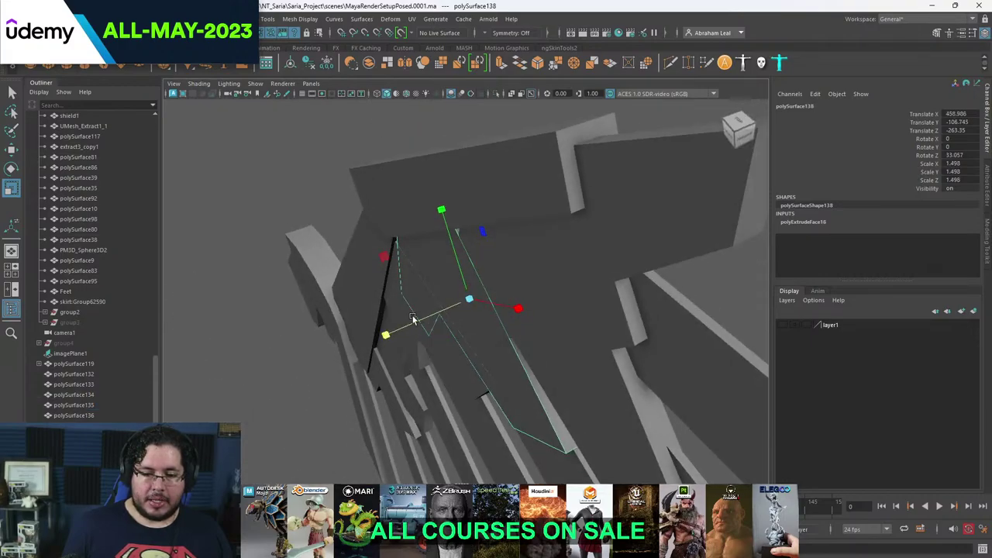
key("ctrl+z")
key("ctrl+z")
key("ctrl+z")
key("ctrl+z")
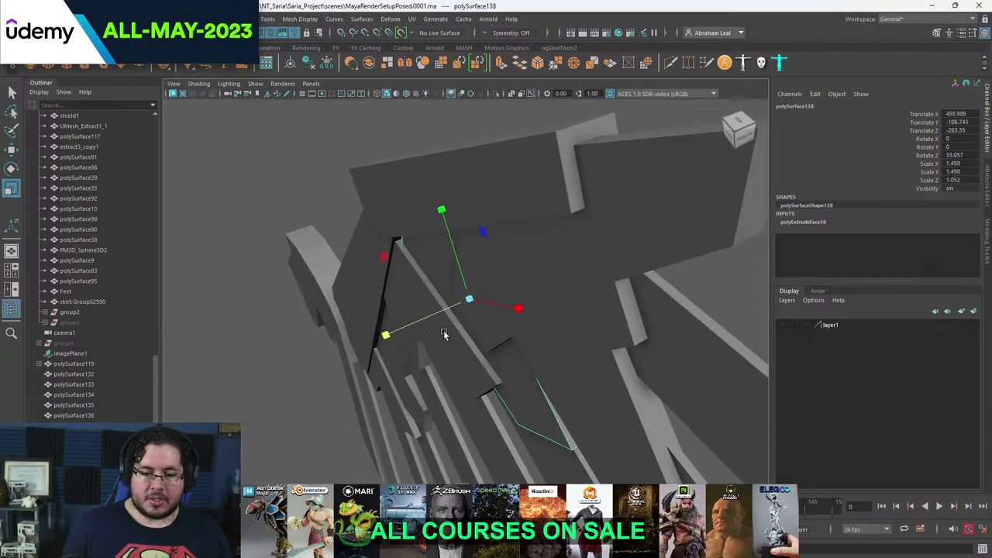
- Scale the upper plate polySurface139 along Z to about 0.676
key("ctrl+z")
key("ctrl+z")
key("ctrl+z")
key("ctrl+z")
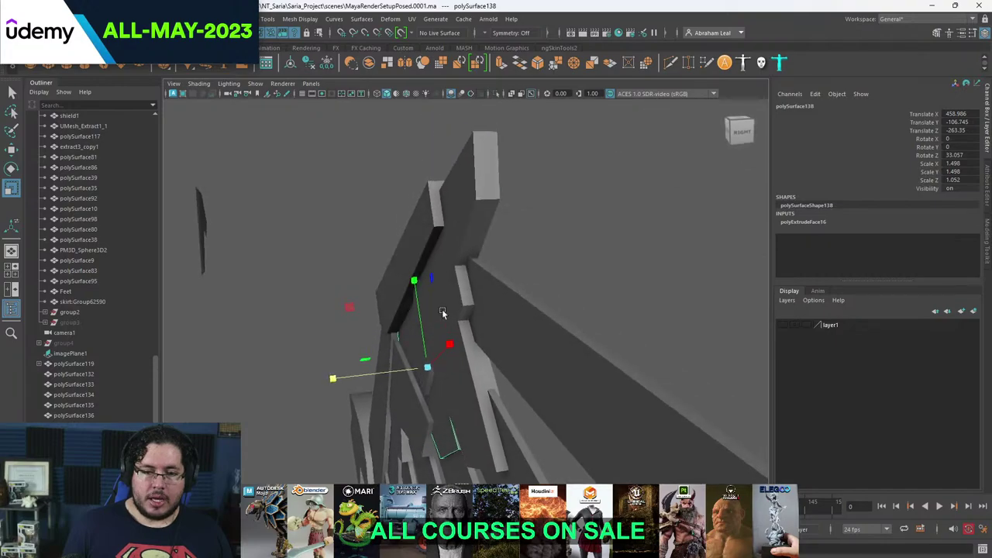
key("ctrl+z")
key("ctrl+z")
key("ctrl+z")
key("ctrl+z")
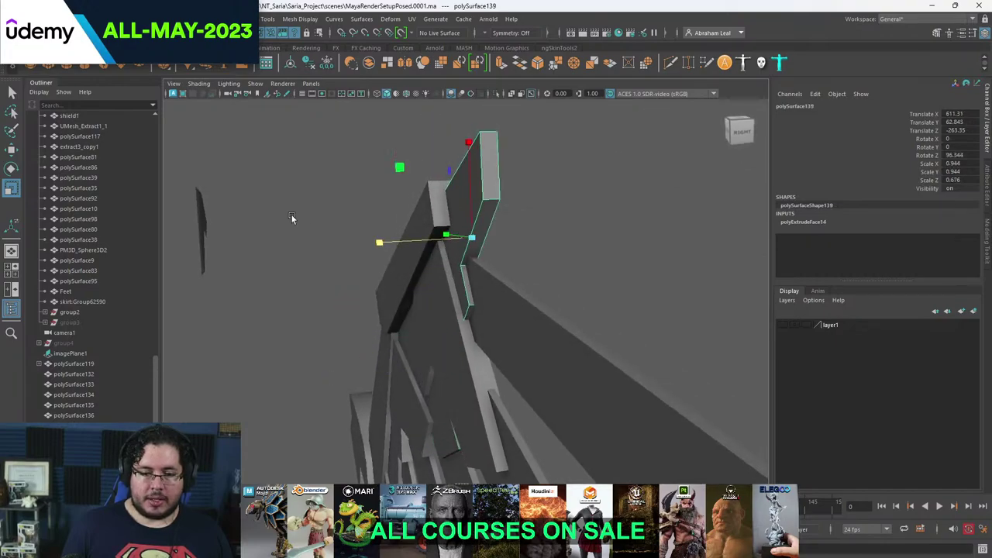
- Examine the whole wing from the front and the side to check how its plates and feathers overlap
right_click_drag(475, 192, 386, 284, "alt")
left_click_drag(386, 284, 560, 282, "alt")
key("ctrl+z")
key("ctrl+z")
key("ctrl+z")
key("ctrl+z")
key("ctrl+z")
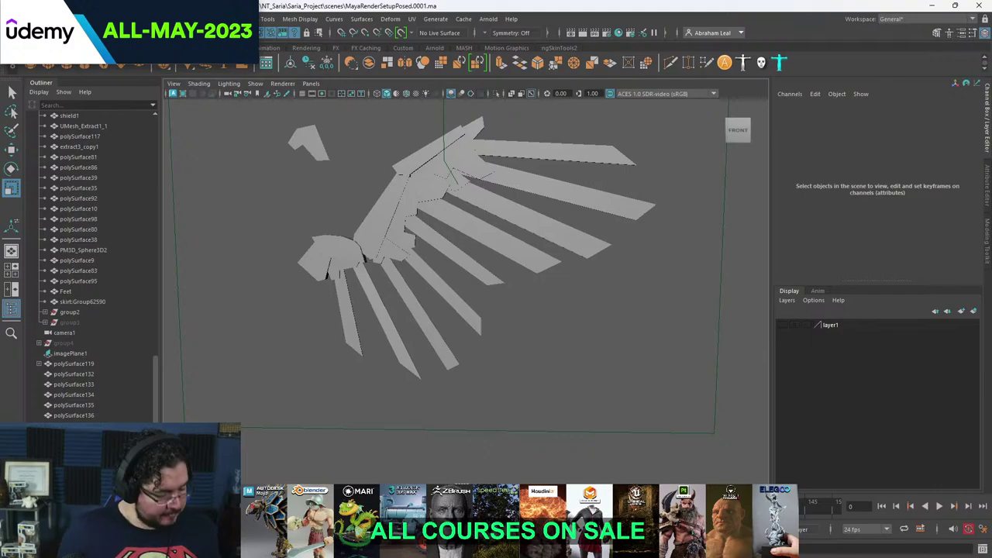
left_click_drag(422, 298, 471, 259, "alt")
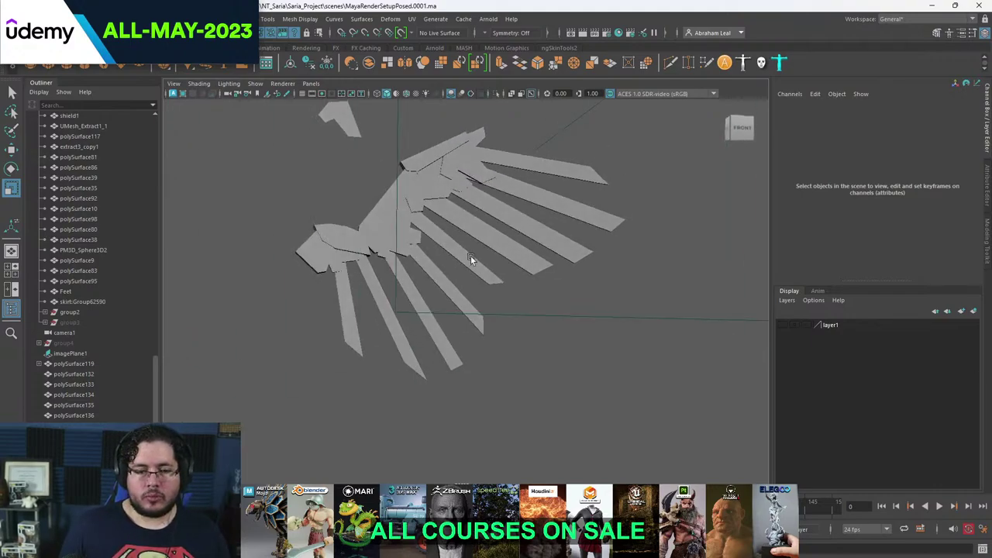
middle_click_drag(471, 259, 527, 315, "alt")
scroll(527, 316, "up", 4)
left_click_drag(527, 316, 483, 284, "alt")
middle_click_drag(483, 283, 480, 385, "alt")
left_click_drag(480, 385, 647, 418, "alt")
- Inspect the thickness of plate polySurface122 and the wing's profile from the left side
left_click(448, 238)
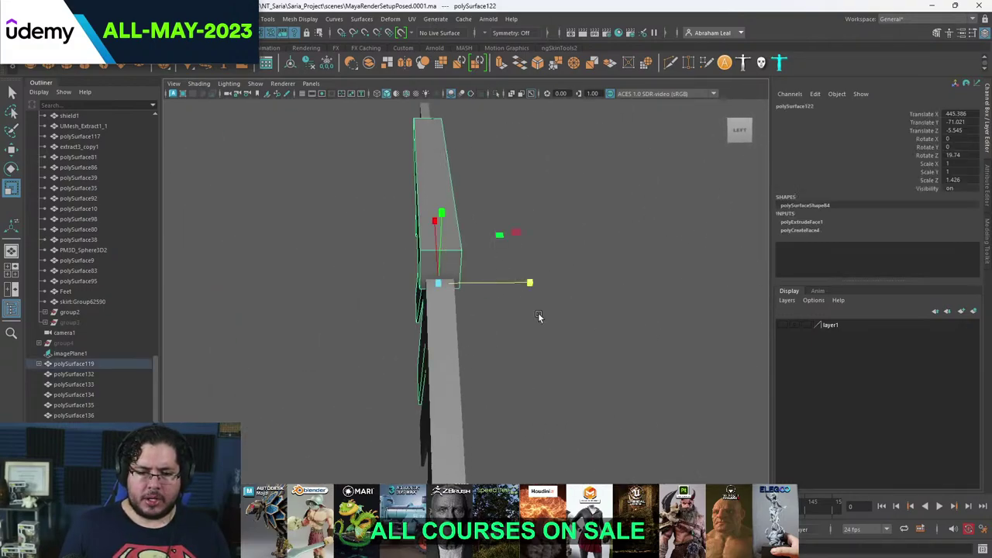
left_click_drag(538, 312, 354, 278, "alt")
scroll(354, 279, "down", 3)
left_click(332, 261)
scroll(423, 276, "down", 2)
left_click_drag(423, 279, 477, 266, "alt")
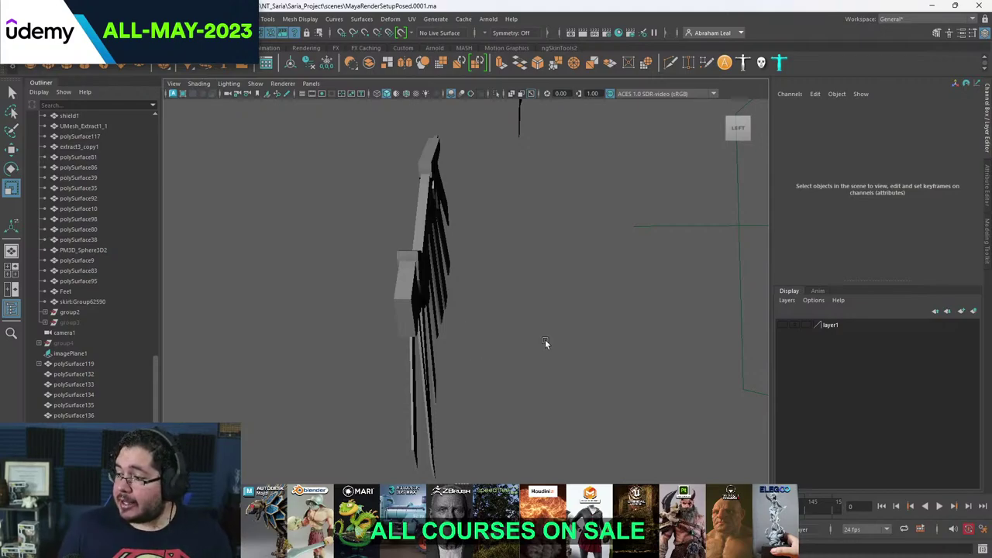
left_click_drag(544, 343, 444, 347, "alt")
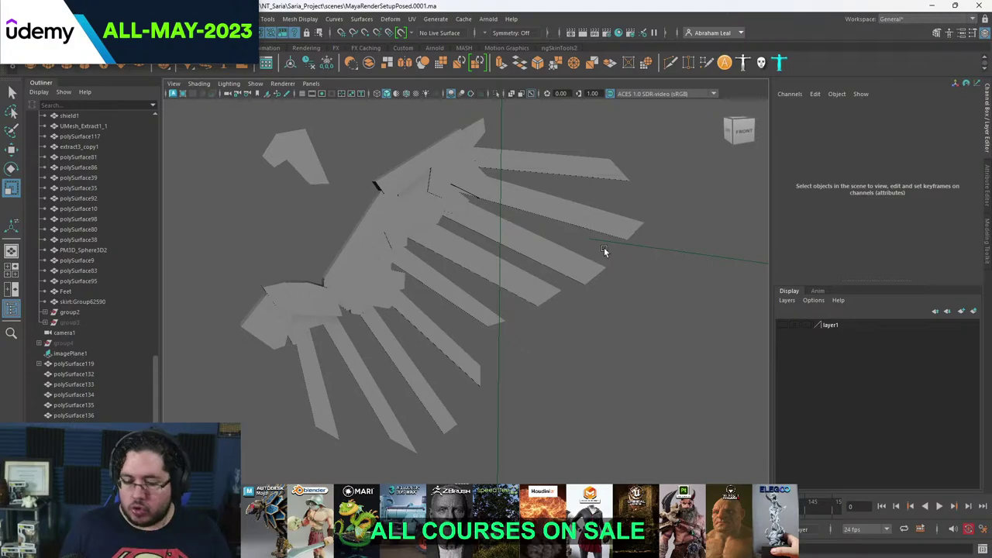
- Launch Blender through the system search with "ble" and dismiss its splash screen
key("super")
type("be")
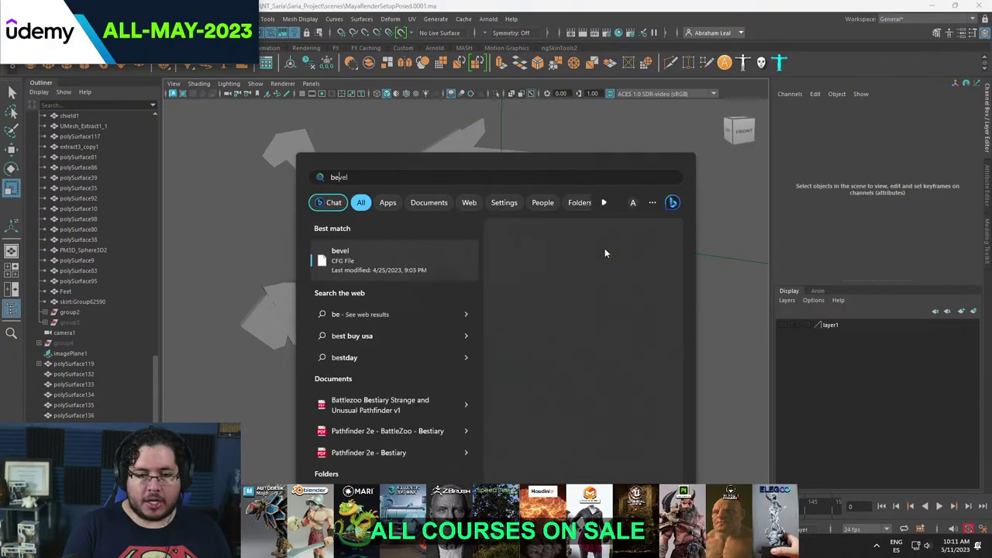
key("BackSpace")
type("le")
key("Return")
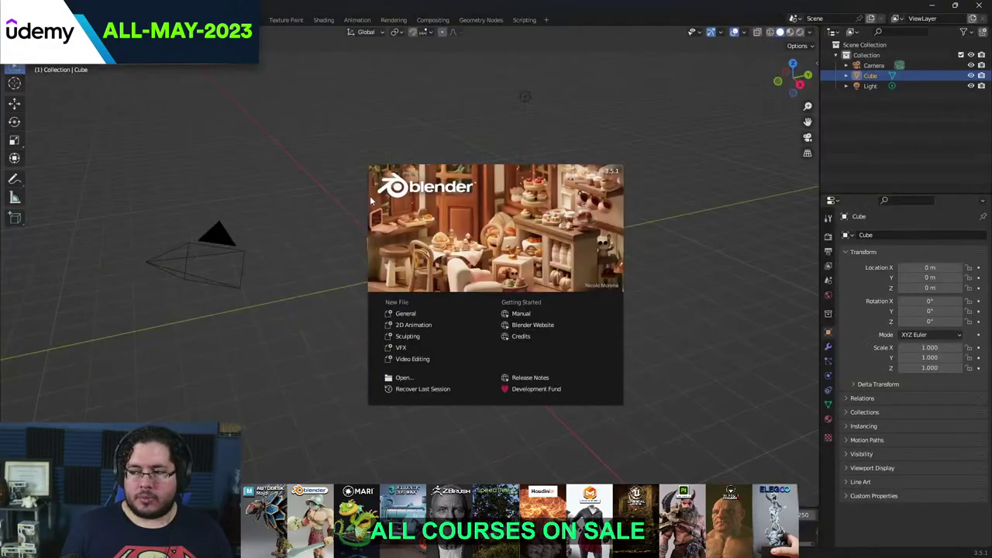
left_click(334, 279)
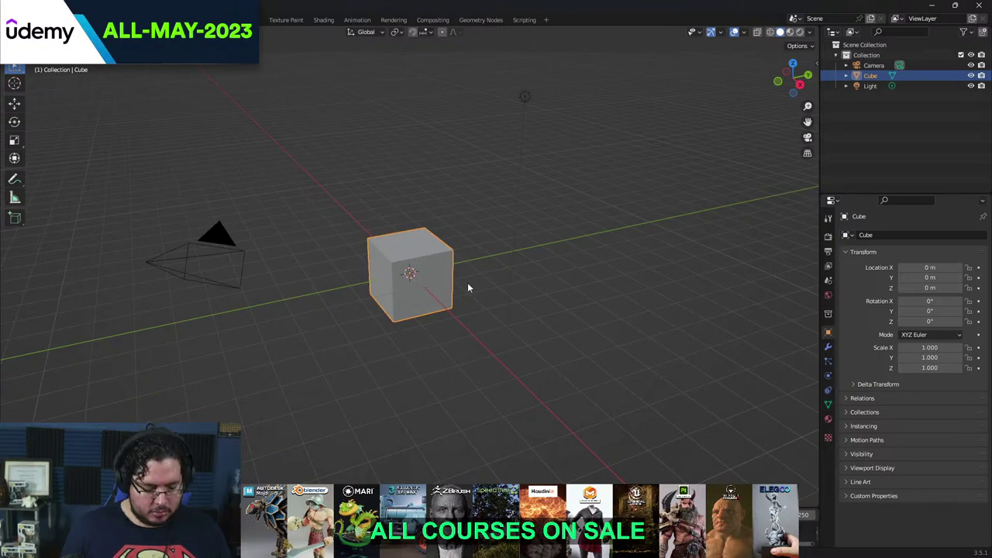
- Duplicate the default cube and place the copy beside the original
key("shift+d")
left_click(598, 267)
key("ctrl+KP_1")
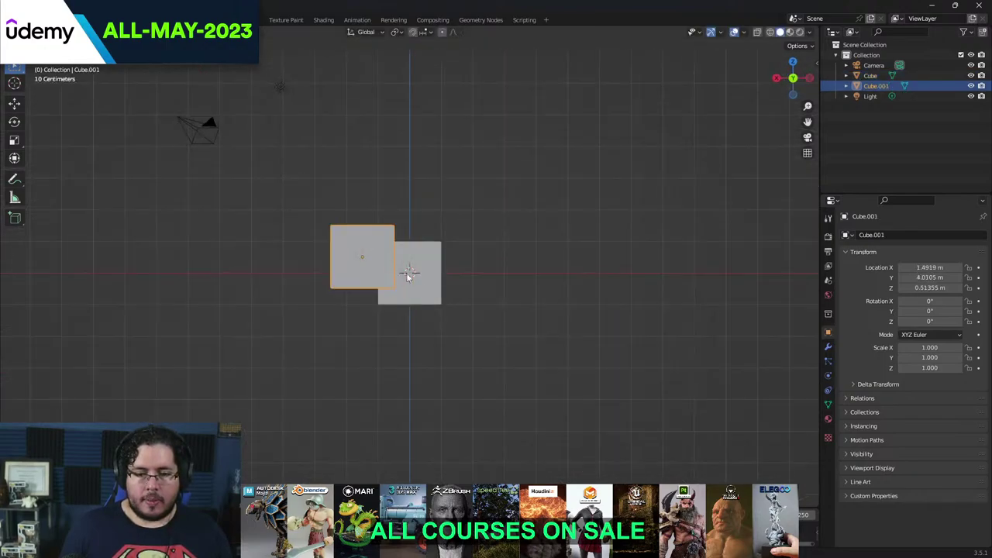
left_click_drag(466, 315, 468, 317)
middle_click_drag(468, 316, 536, 321)
scroll(536, 321, "up", 2)
- Join the two cubes into a single object and move the joined mesh off the origin
left_click(440, 258)
left_click(569, 278, "shift")
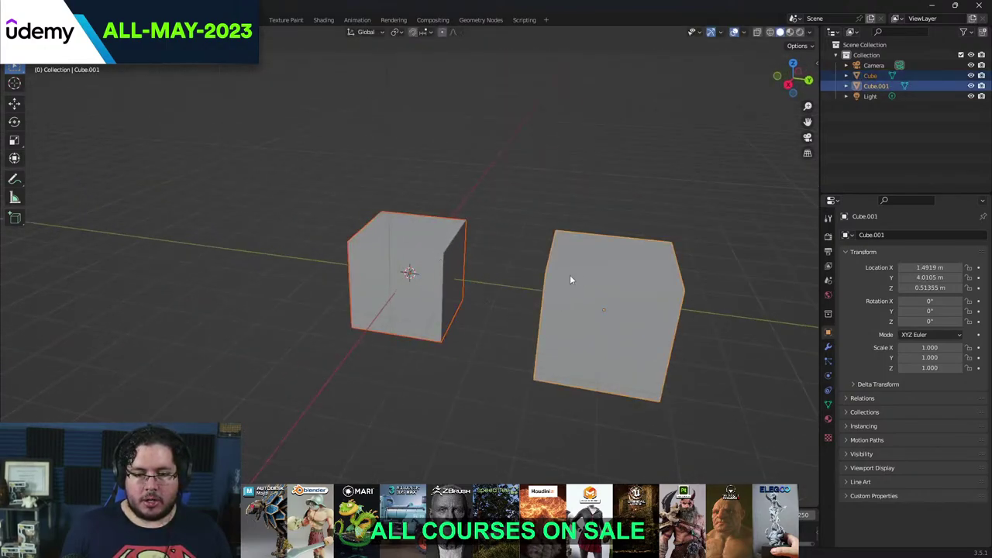
key("ctrl+j")
key("g")
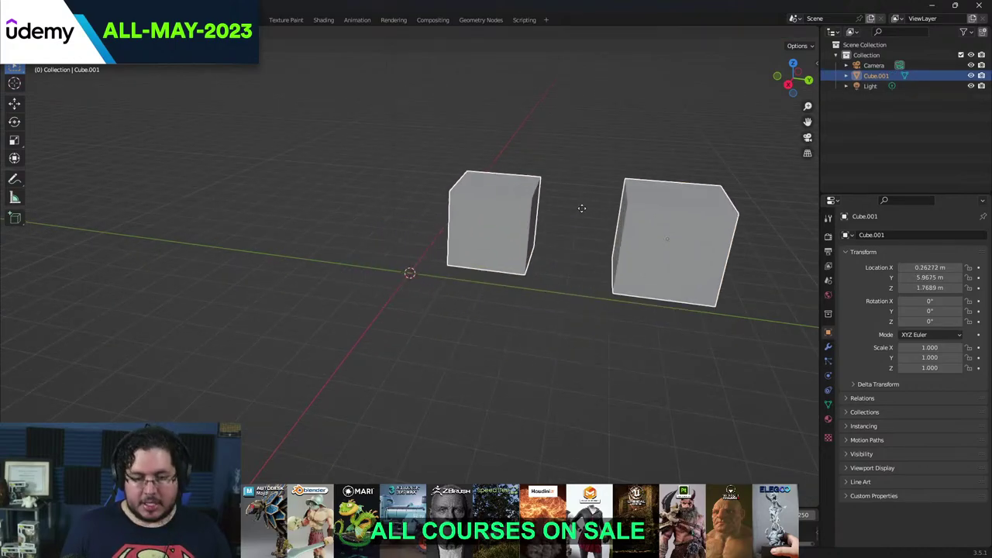
left_click(440, 224)
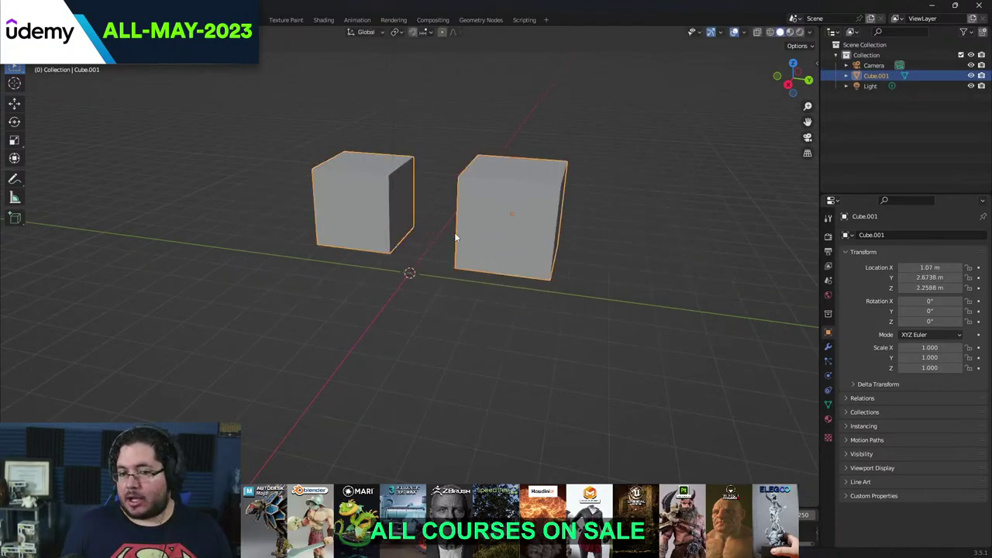
- Undo the move, the joining and the duplication of the cube
key("ctrl+z")
key("ctrl+z")
key("ctrl+z")
key("ctrl+z")
key("ctrl+z")
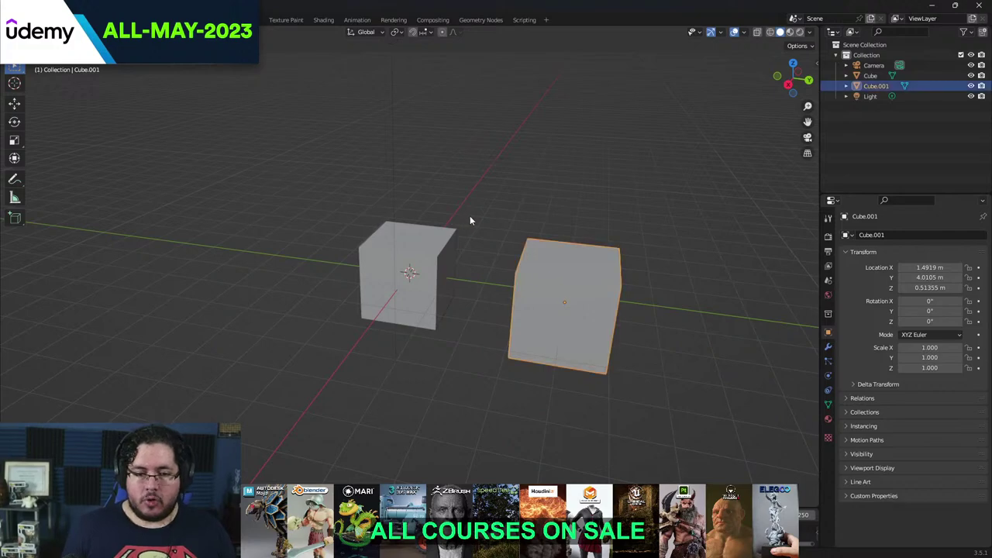
key("ctrl+z")
key("ctrl+z")
- Duplicate the cube twice so that three separate cubes stand in a row along the Y axis
key("shift+d")
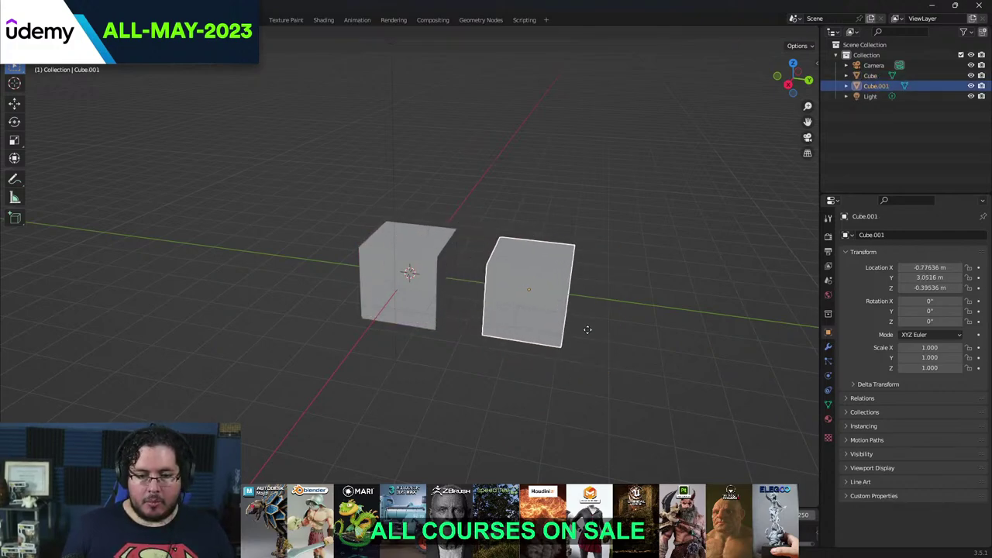
left_click(589, 330)
key("shift+d")
left_click(700, 339)
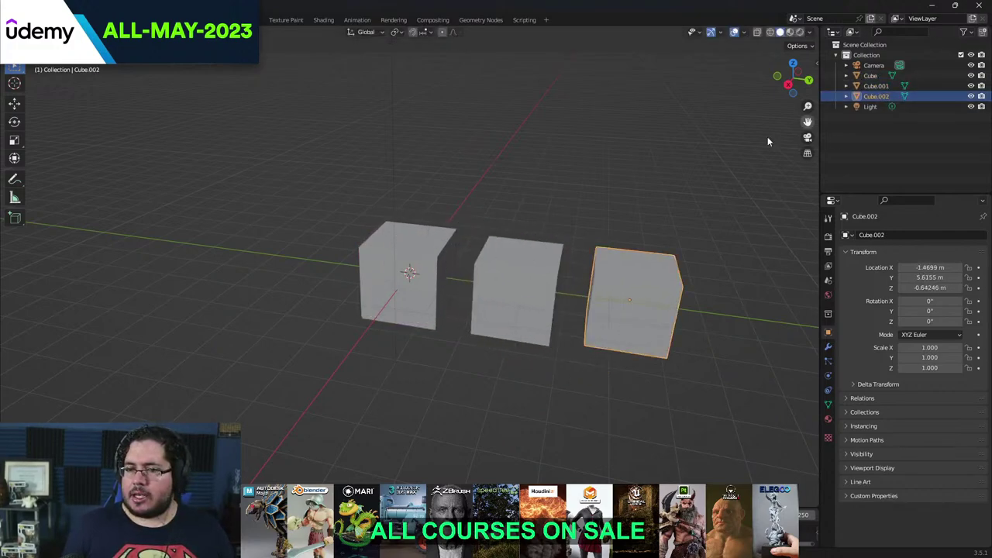
- Parent the outermost cube Cube.002 to the middle cube Cube.001 with the Object option
left_click(502, 288, "shift")
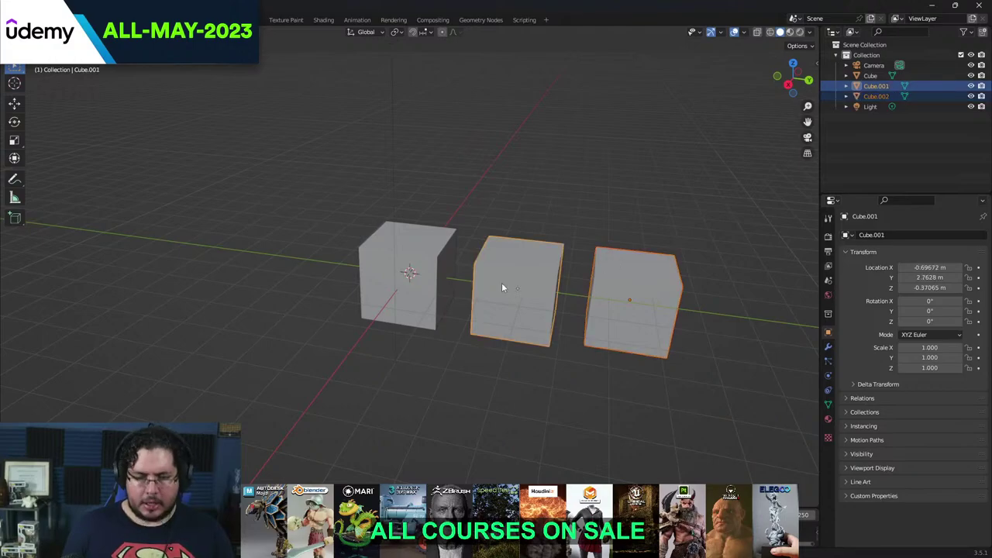
key("ctrl+p")
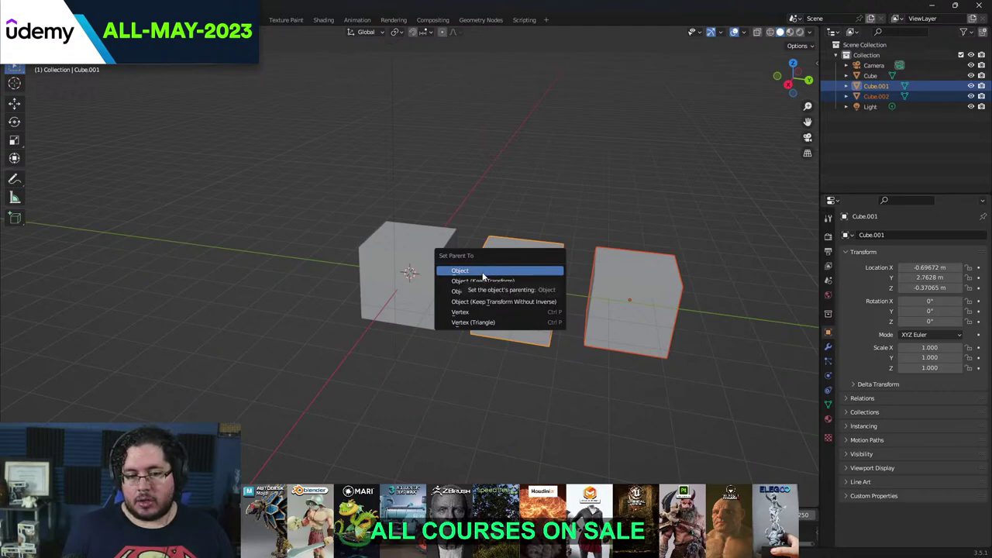
left_click(481, 272)
key("alt+a")
left_click(558, 271)
left_click(649, 282)
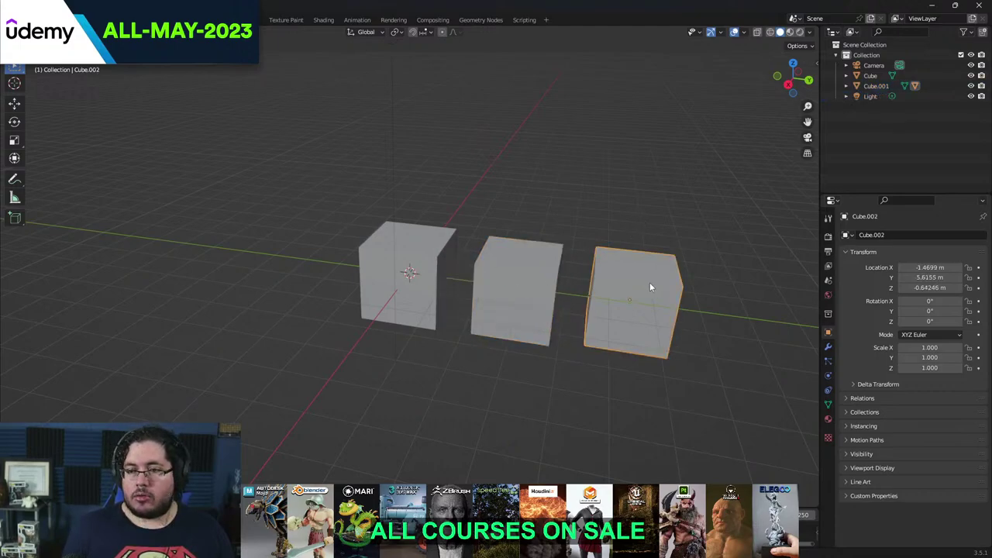
- Move the parent cube Cube.001 about to test that its child follows, placing it near Y 2.83 m
left_click(511, 301)
key("g")
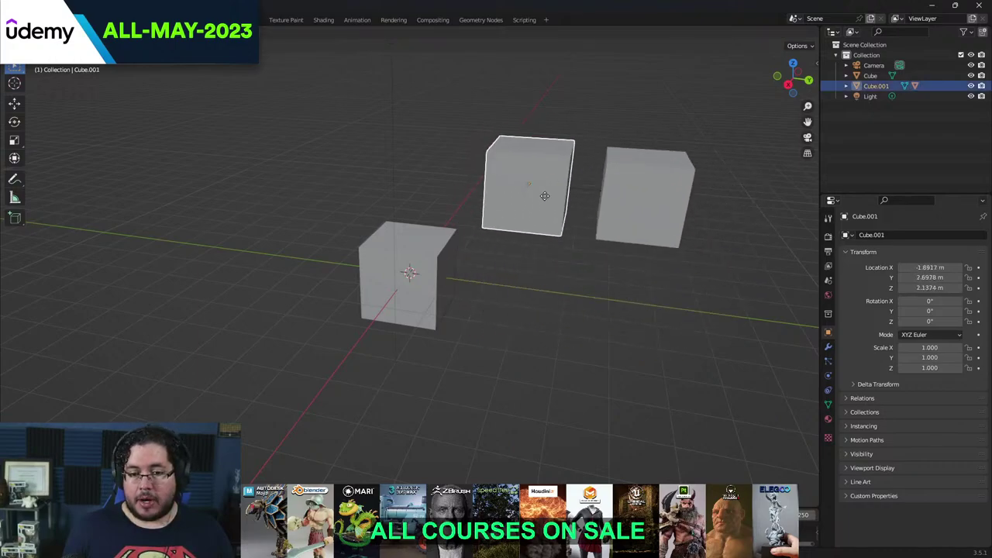
left_click(544, 276)
- Expand Cube.001 in the scene hierarchy and select parent and child alternately to examine their relationship
left_click(845, 86)
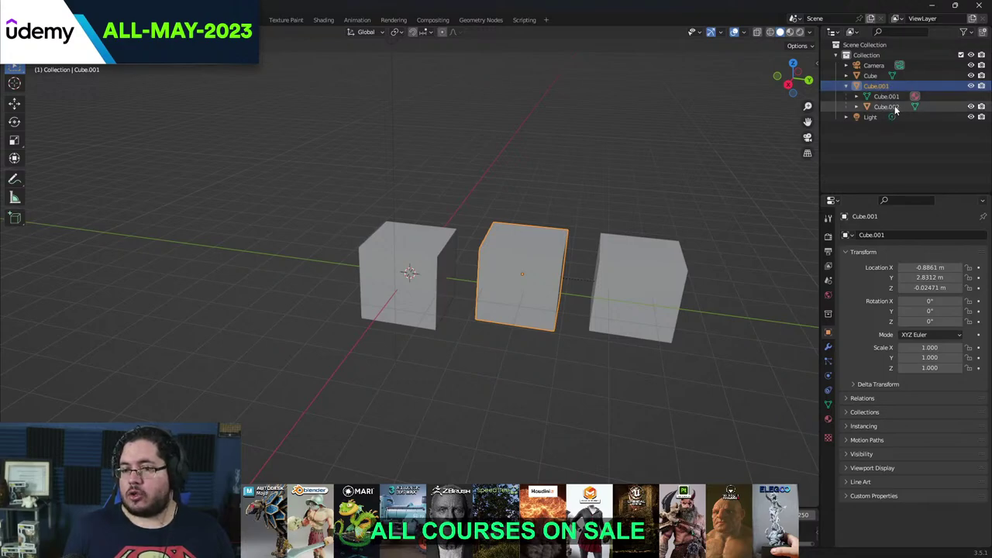
left_click(630, 272)
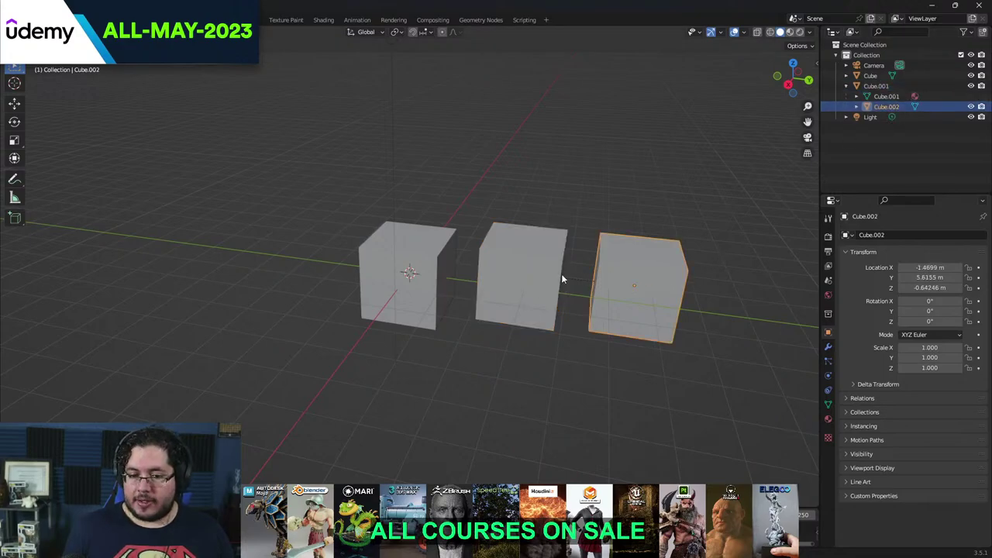
left_click(512, 281)
left_click(640, 267)
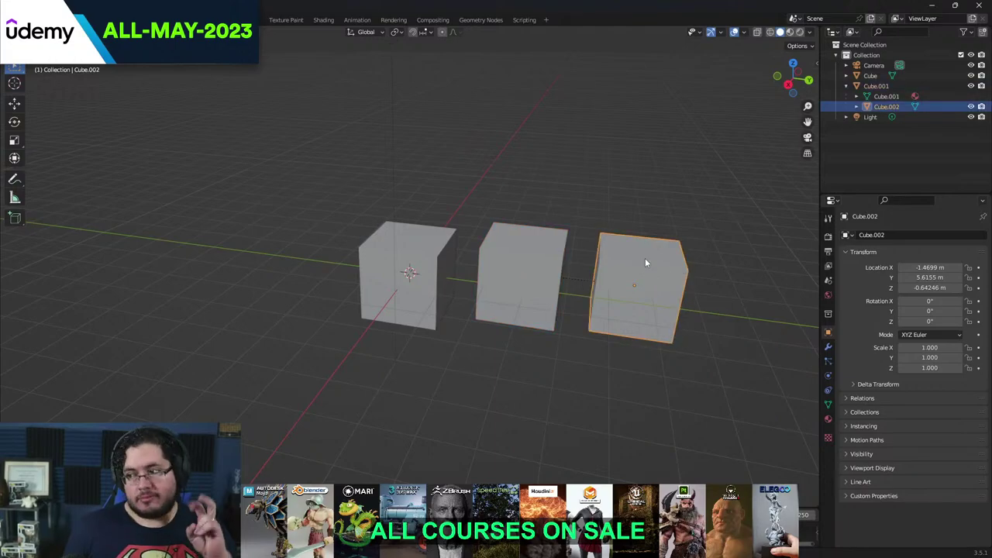
left_click(553, 260)
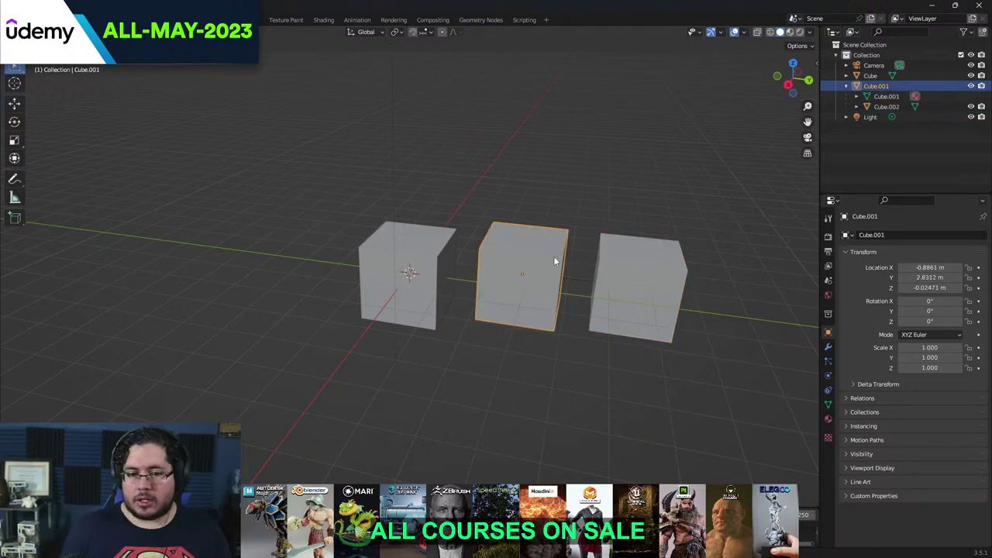
- Move the child Cube.002 farther out on its own, and shift the parent Cube.001 to about Y 2.19 m
left_click(627, 271)
key("g")
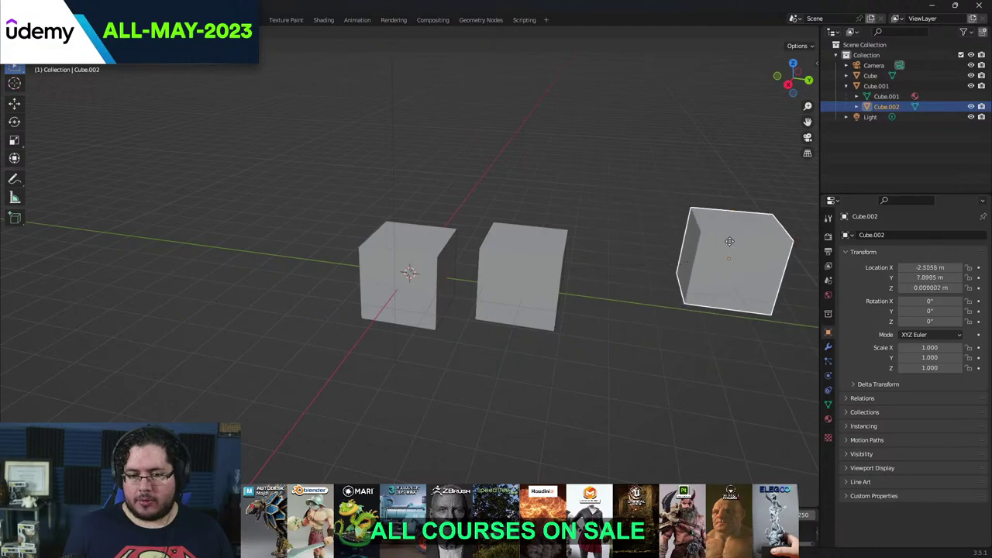
left_click(722, 241)
left_click_drag(550, 298, 525, 305)
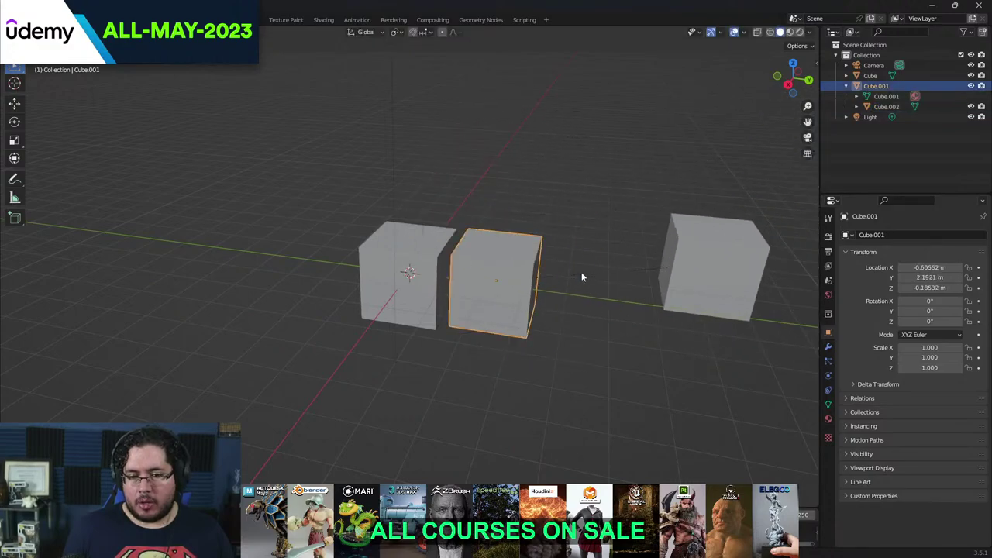
- Move the parent Cube.001 to about Y 3.83 m and Z 0.53 m, and trackball-rotate it to about -8.2° around X
key("KP_1")
middle_click_drag(485, 246, 448, 264)
scroll(555, 239, "down", 3)
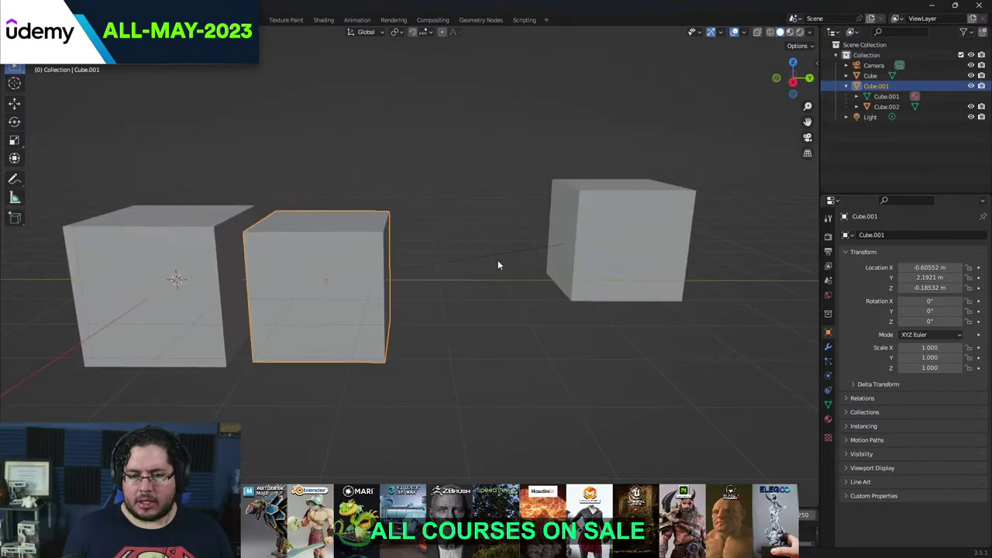
left_click(582, 251)
key("bracketleft")
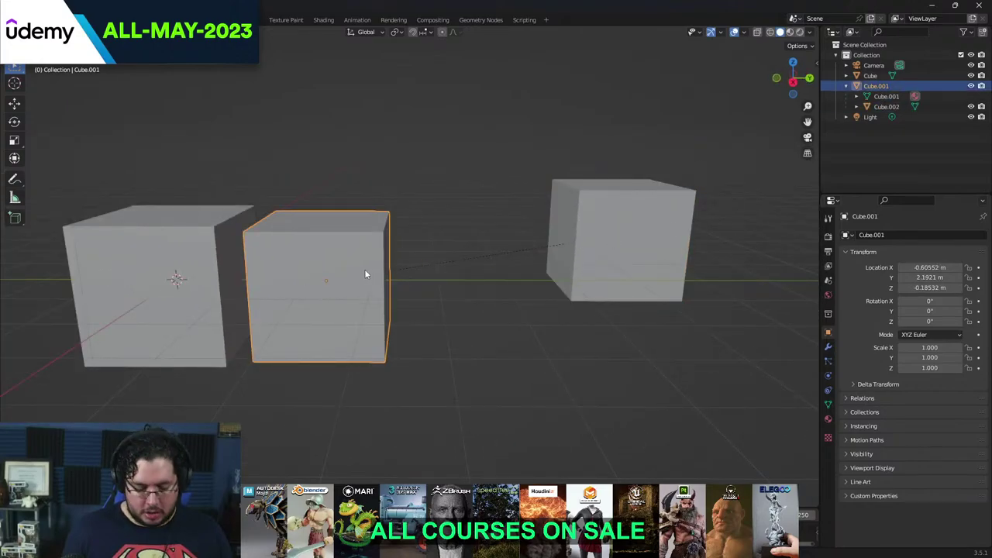
middle_click_drag(365, 271, 463, 227)
key("r")
key("r")
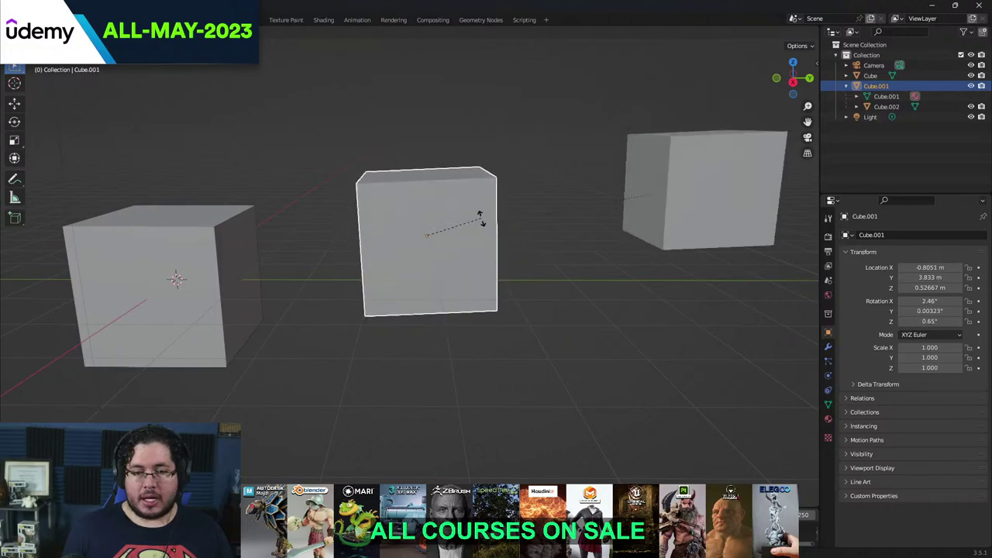
left_click(466, 234)
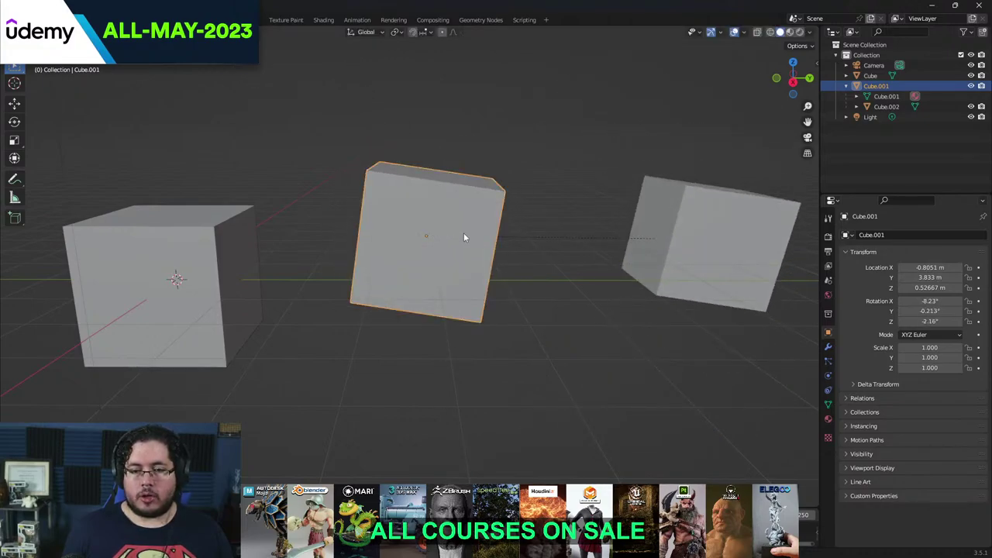
- Undo the rotation, all moves and the parenting so that the three cubes are independent again
key("ctrl+z")
key("ctrl+z")
key("ctrl+z")
key("ctrl+z")
key("ctrl+z")
key("ctrl+z")
key("ctrl+z")
key("ctrl+z")
key("ctrl+z")
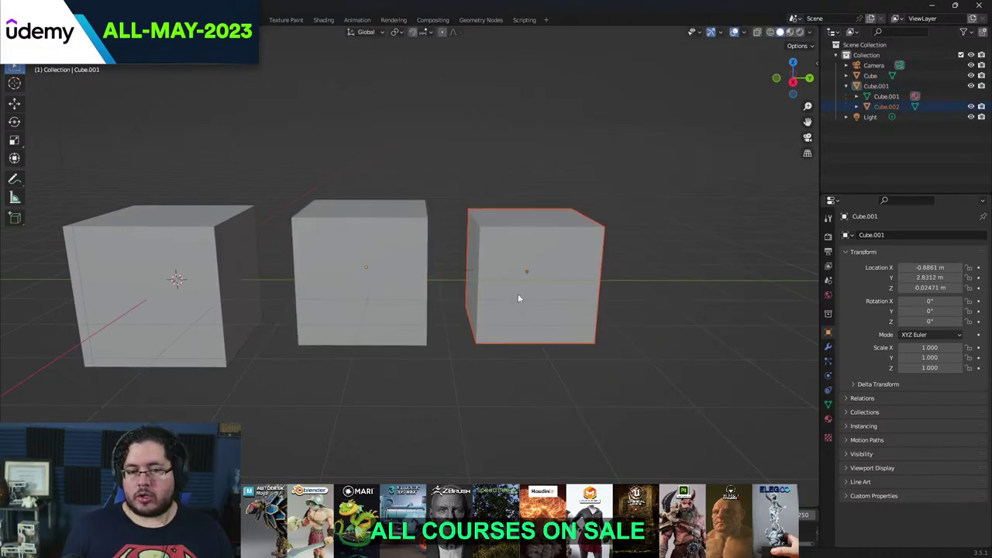
key("ctrl+z")
key("ctrl+z")
key("ctrl+z")
key("ctrl+z")
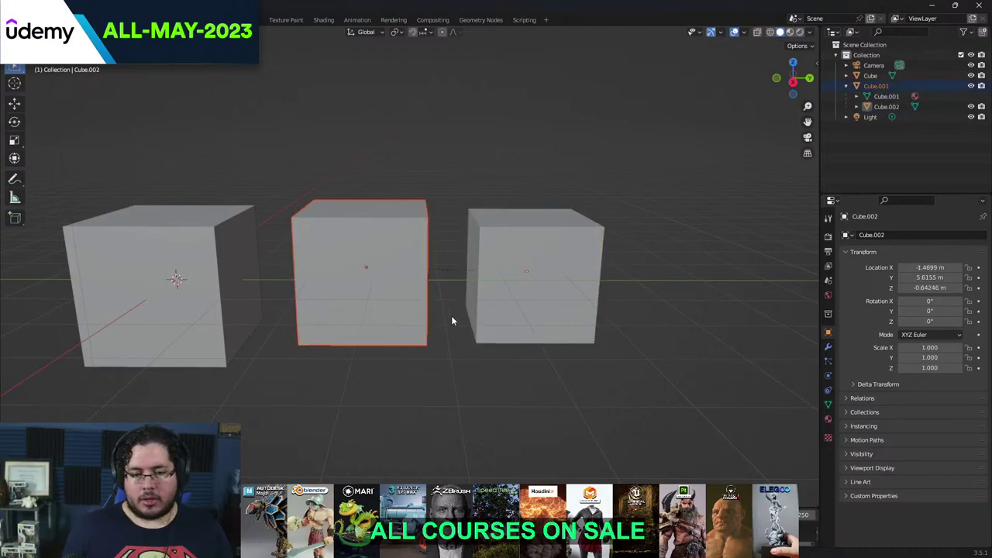
key("ctrl+z")
key("ctrl+z")
key("ctrl+z")
key("ctrl+z")
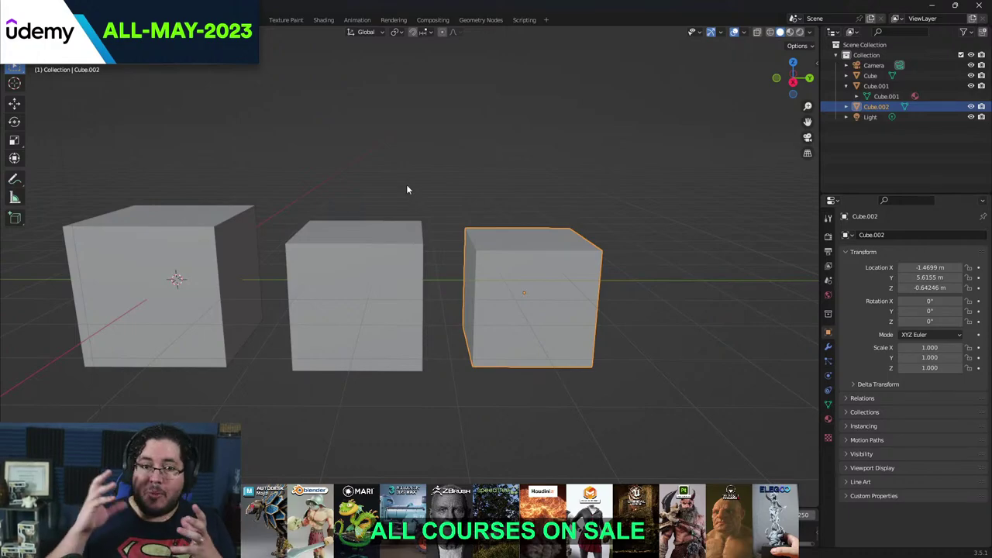
- Switch from Blender back to the Maya scene with the wing plates
key("alt+Tab")
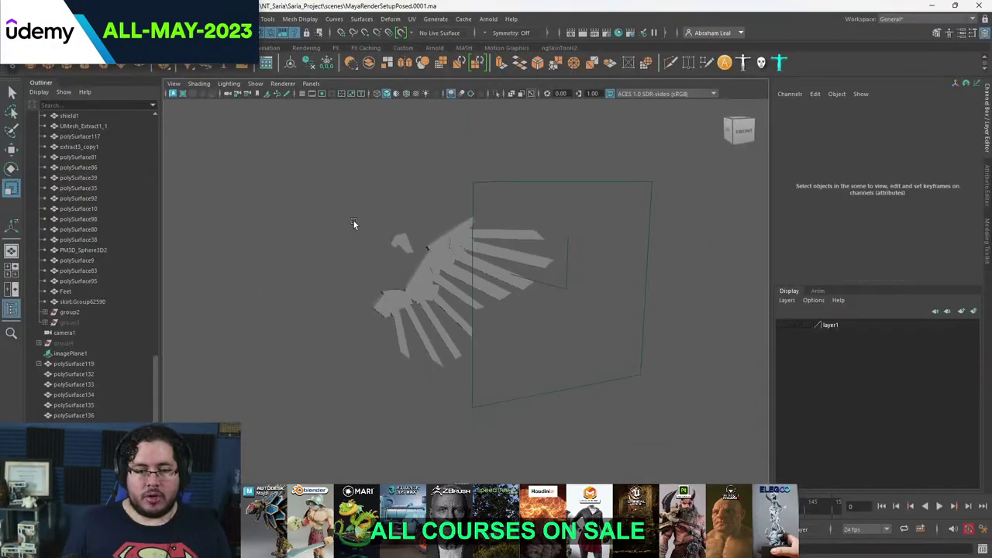
- Create a polygon sphere, scale it uniformly to about 164.6 and raise it above the wing to about 2890 in Y
left_click(26, 67)
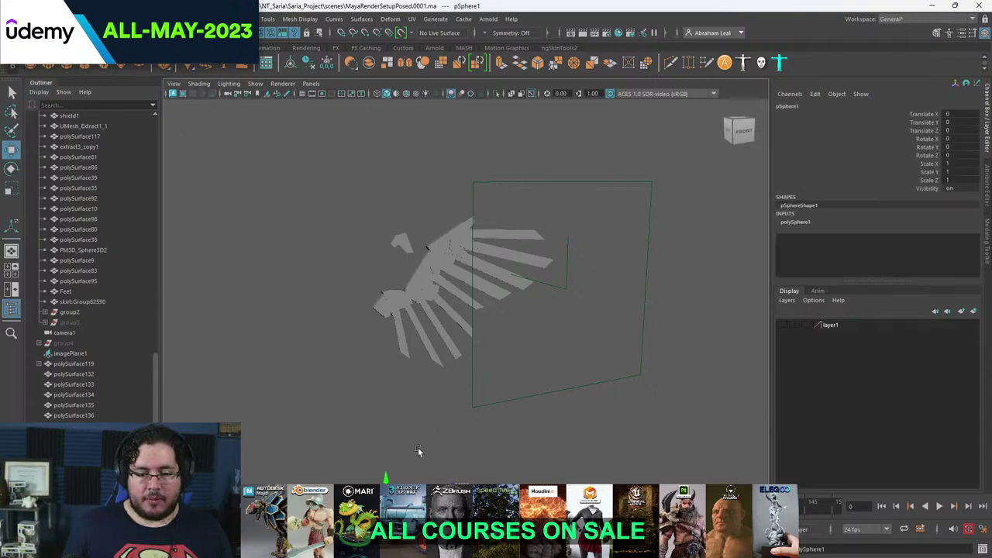
left_click_drag(377, 469, 393, 436)
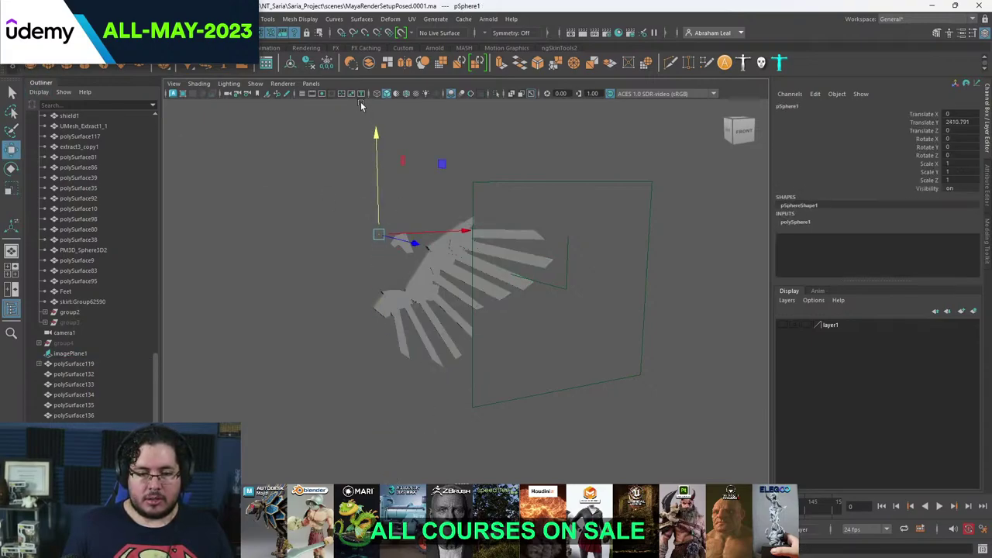
key("r")
left_click_drag(379, 234, 398, 229)
key("w")
left_click_drag(377, 194, 364, 116)
- Duplicate the sphere along X into a row of four and group all of them
left_click_drag(432, 161, 562, 155, "shift")
left_click(517, 129)
left_click_drag(517, 129, 354, 170)
key("ctrl+g")
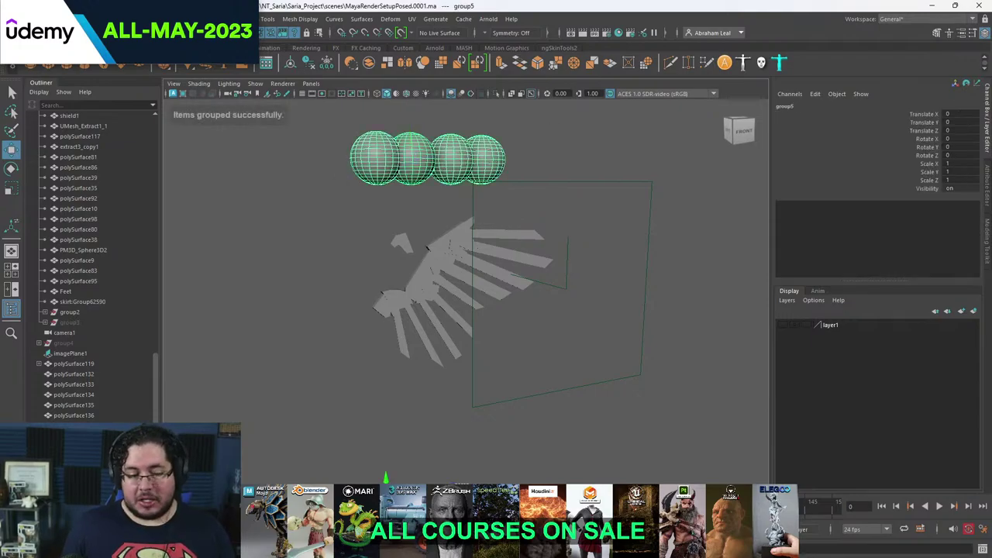
- Walk through the individual spheres inside the new group, and delete the whole sphere group
scroll(68, 418, "down", 2)
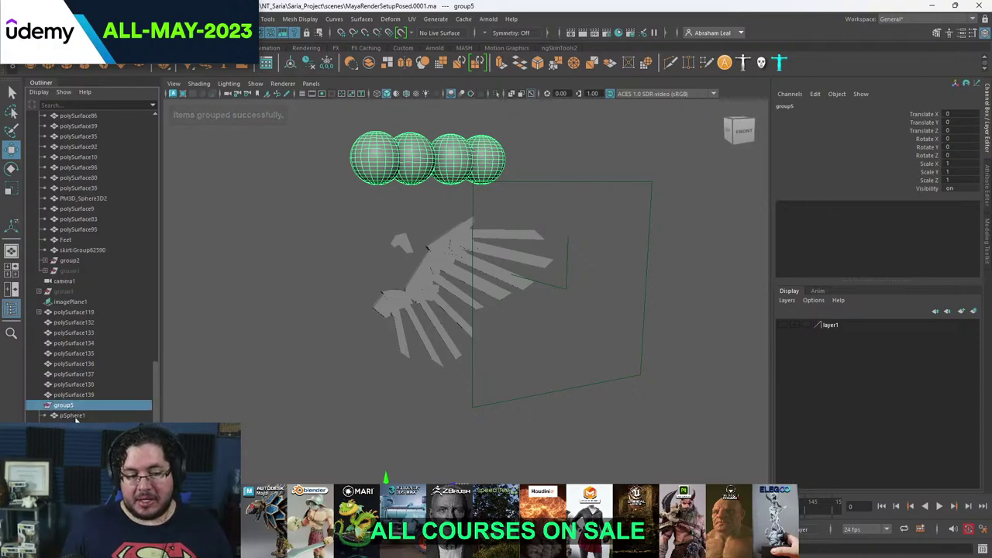
key("Down")
key("Right")
key("Right")
key("Right")
key("Left")
key("Left")
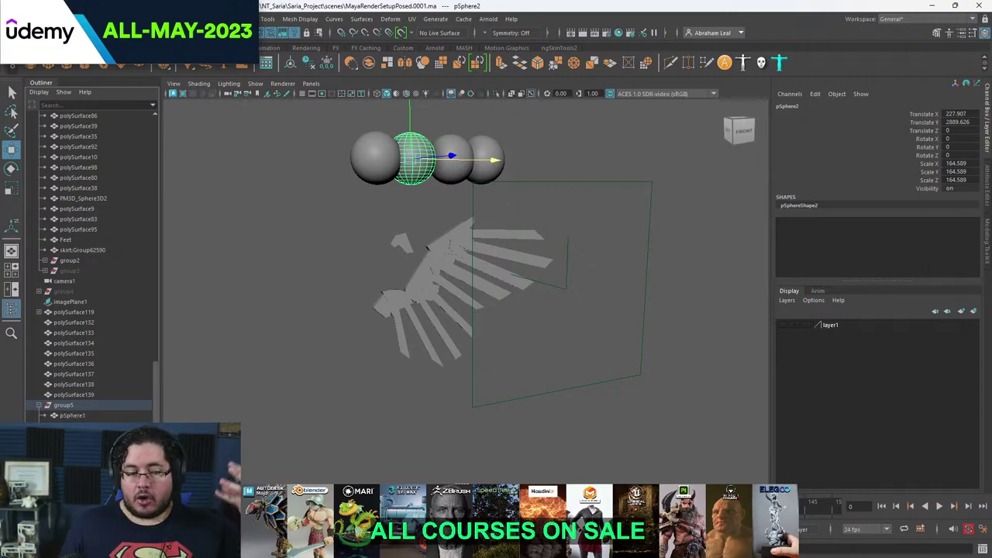
left_click(66, 406)
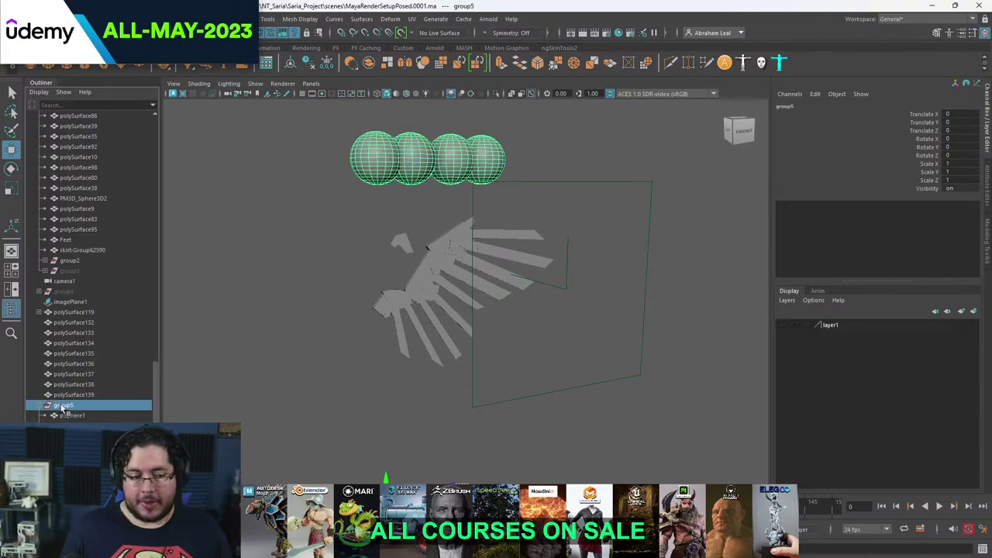
key("Delete")
- Examine the upper wing plate polySurface122 and the feathers parented under it
scroll(380, 334, "up", 6)
left_click_drag(369, 333, 380, 310, "alt")
middle_click_drag(380, 310, 411, 409, "alt")
right_click_drag(411, 409, 558, 420, "alt")
left_click_drag(557, 421, 544, 386, "alt")
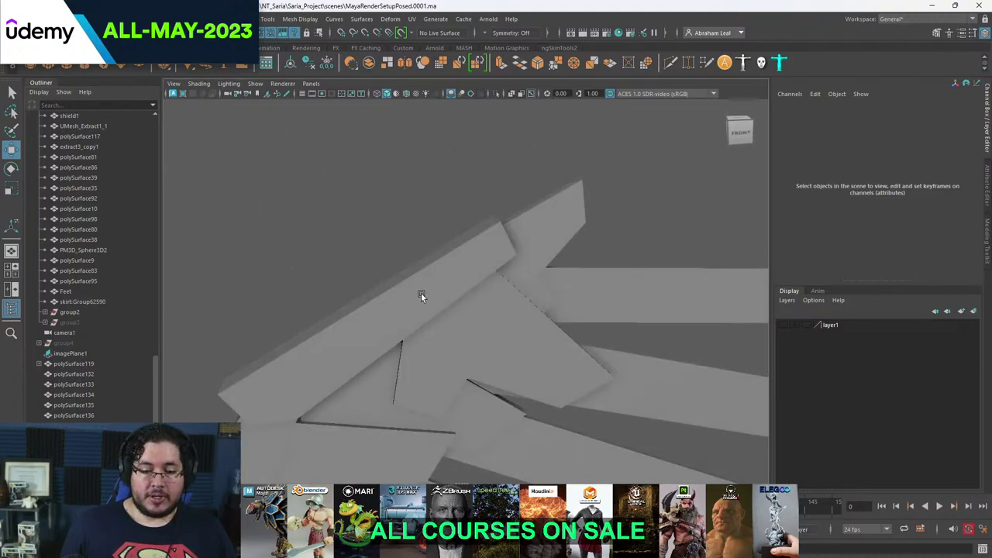
left_click(421, 293)
left_click_drag(421, 293, 516, 293, "alt")
scroll(452, 287, "down", 8)
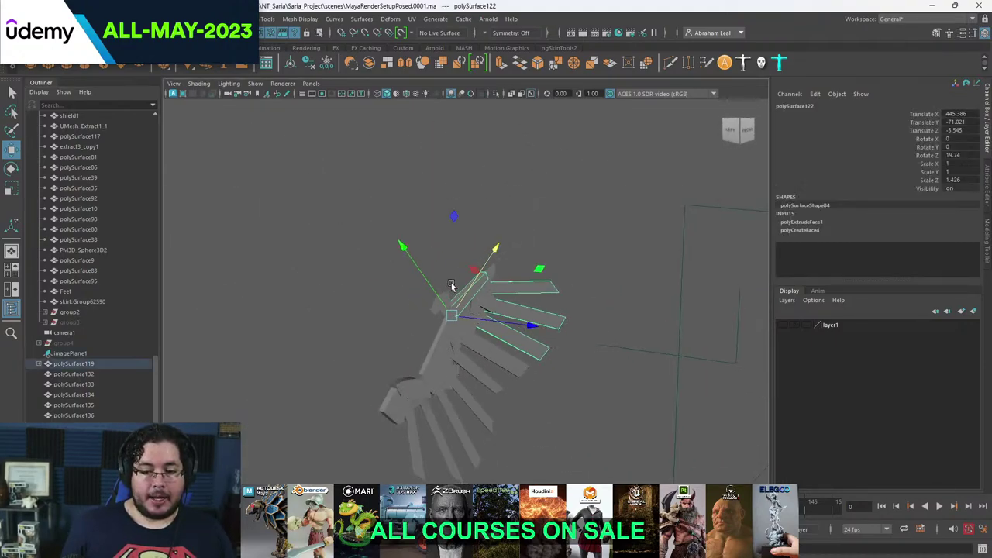
- Unparent all the wing's plates and feathers from one another, and select the upper plate polySurface122
middle_click_drag(452, 287, 457, 186, "alt")
left_click_drag(457, 186, 530, 180, "alt")
left_click_drag(531, 180, 361, 406)
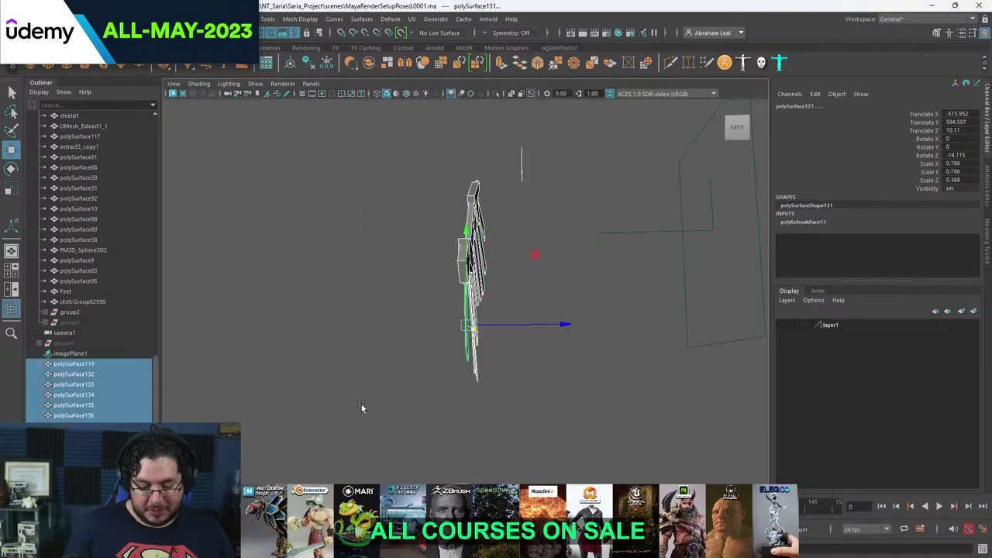
left_click(361, 408)
left_click_drag(361, 325, 401, 353, "alt")
scroll(388, 325, "up", 3)
left_click(401, 271)
scroll(412, 302, "up", 3)
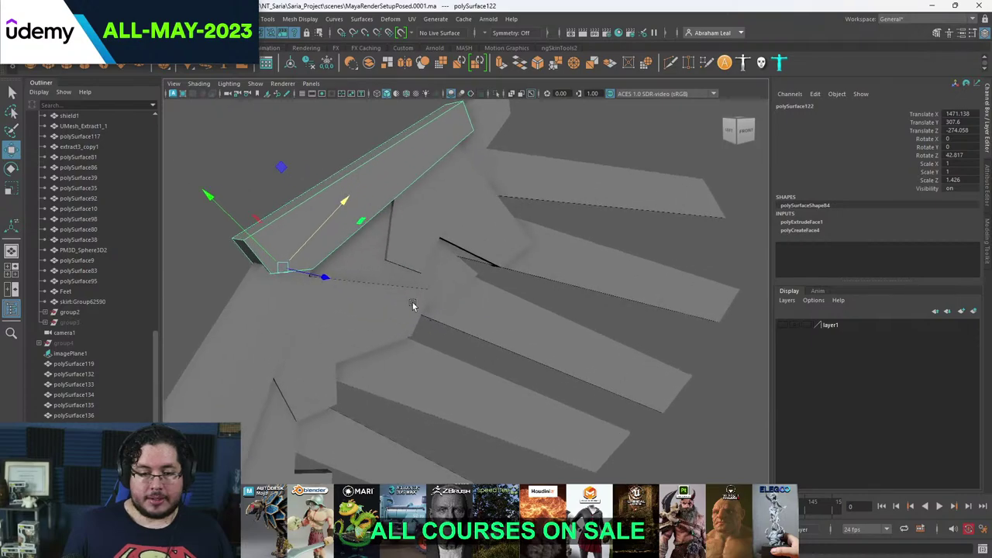
- Isolate the upper plate polySurface122 and inspect its shape from several angles
left_click(495, 94)
left_click_drag(442, 182, 502, 261, "alt")
middle_click_drag(502, 260, 454, 274, "alt")
right_click_drag(454, 274, 522, 325, "alt")
left_click_drag(522, 324, 539, 251, "alt")
middle_click_drag(538, 250, 537, 296, "alt")
left_click_drag(536, 297, 478, 257, "alt")
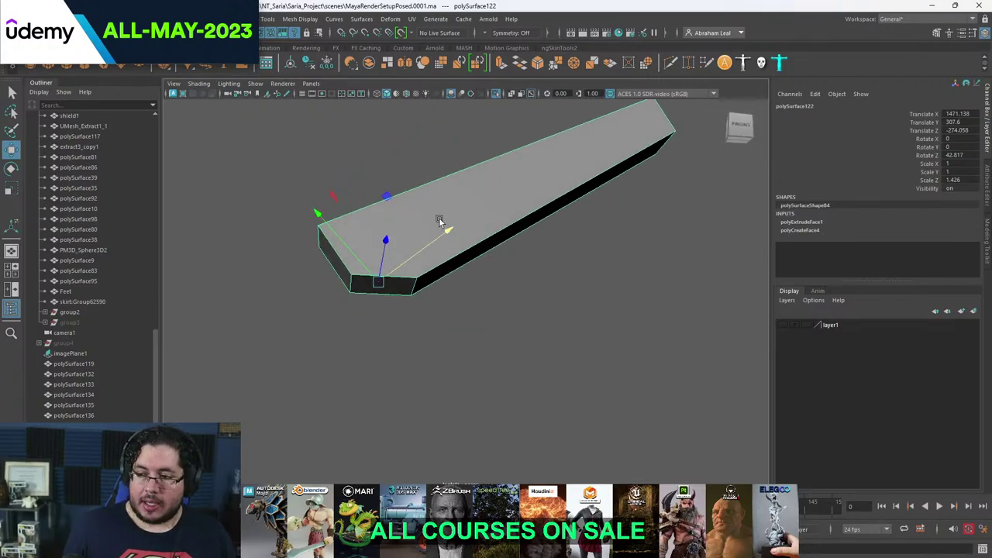
right_click_drag(518, 185, 518, 211)
left_click(427, 243)
left_click_drag(427, 244, 475, 326, "alt")
left_click(522, 275, "shift")
middle_click_drag(475, 326, 332, 327, "alt")
right_click_drag(333, 327, 398, 332, "alt")
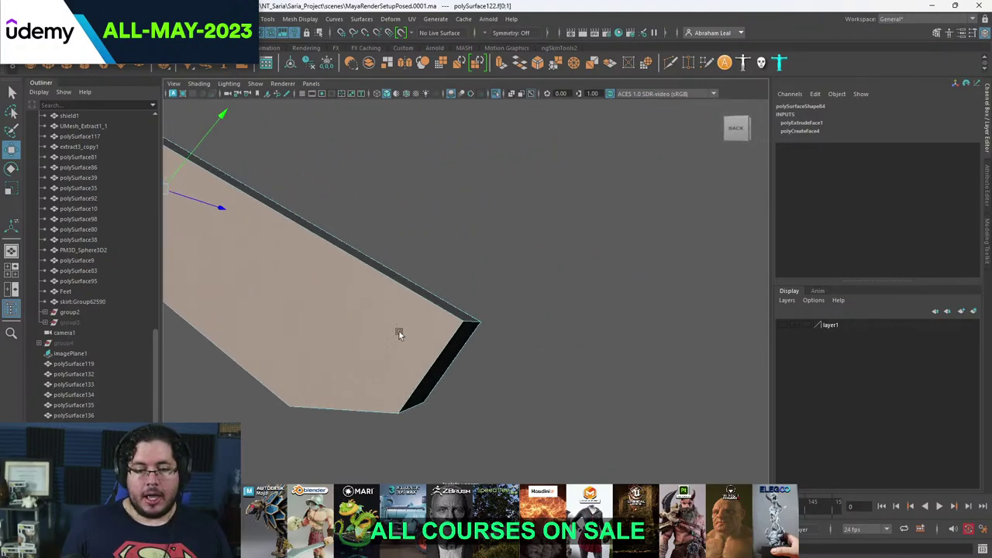
middle_click_drag(398, 332, 507, 320, "alt")
left_click(551, 193)
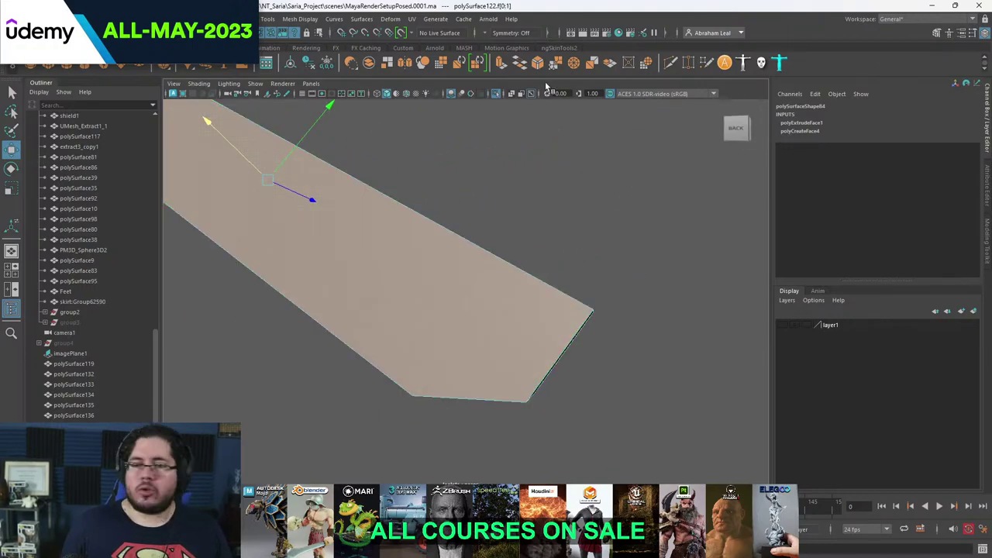
mouse_move(595, 196)
left_mouse_down("alt")
mouse_move(618, 171)
mouse_move(571, 209)
mouse_move(597, 202)
left_mouse_up("alt")
left_click(597, 202)
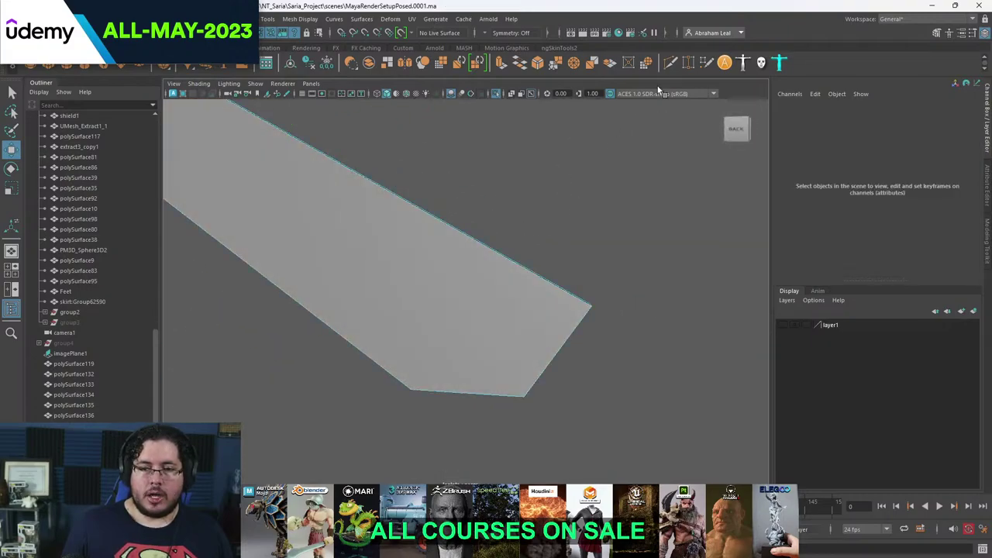
- Multi-Cut the plate near its wide end, from one lower corner across the upper edge to the matching corner on the opposite side
left_click(670, 64)
mouse_move(411, 394)
left_mouse_down("alt")
mouse_move(414, 407)
mouse_move(428, 387)
left_mouse_up("alt")
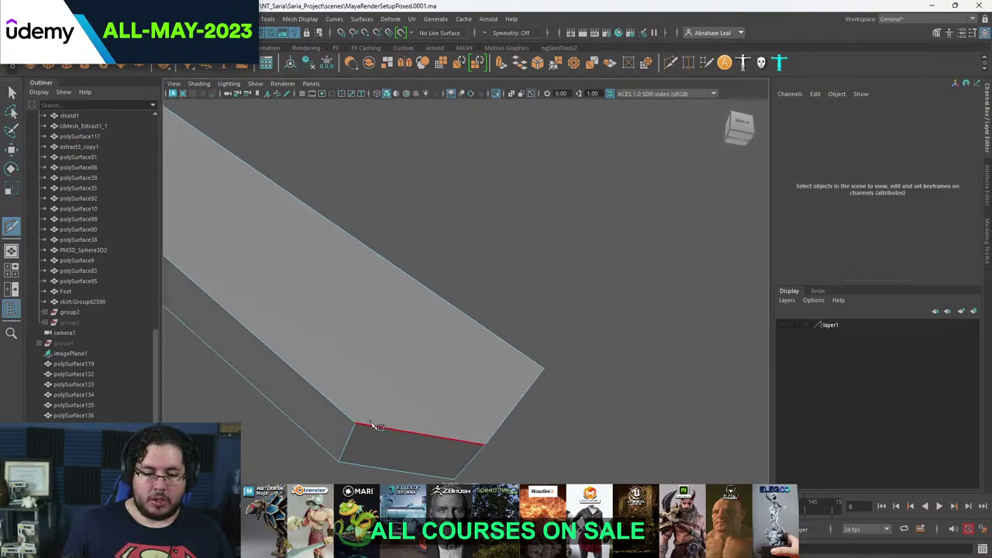
left_click(355, 424)
left_click_drag(362, 425, 434, 364, "alt")
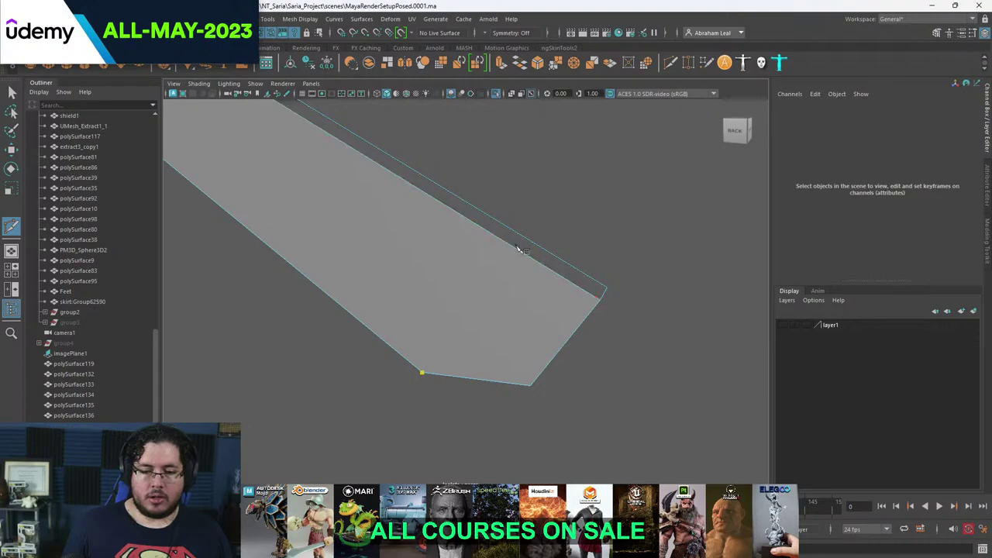
left_click(521, 242)
left_click_drag(521, 242, 455, 258, "alt")
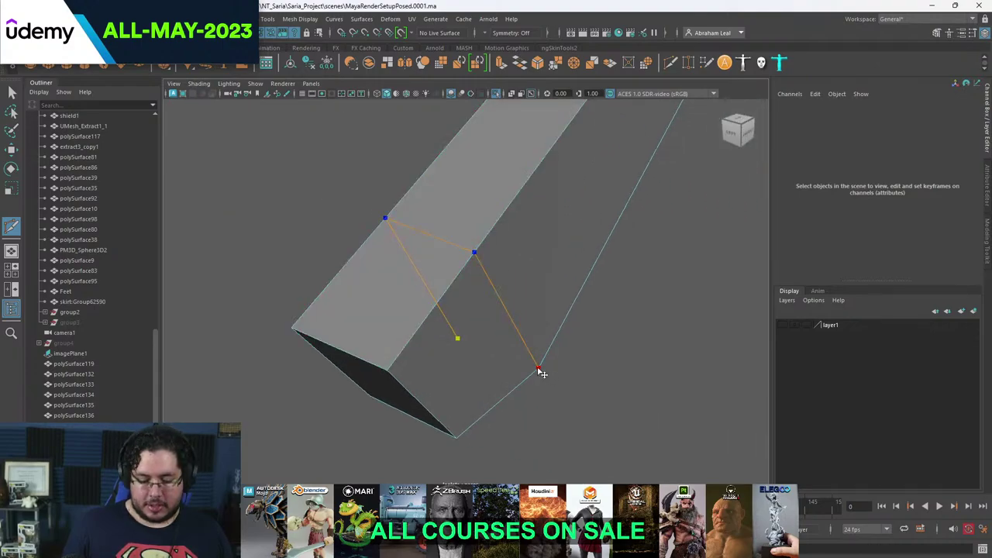
left_click_drag(540, 372, 575, 318, "alt")
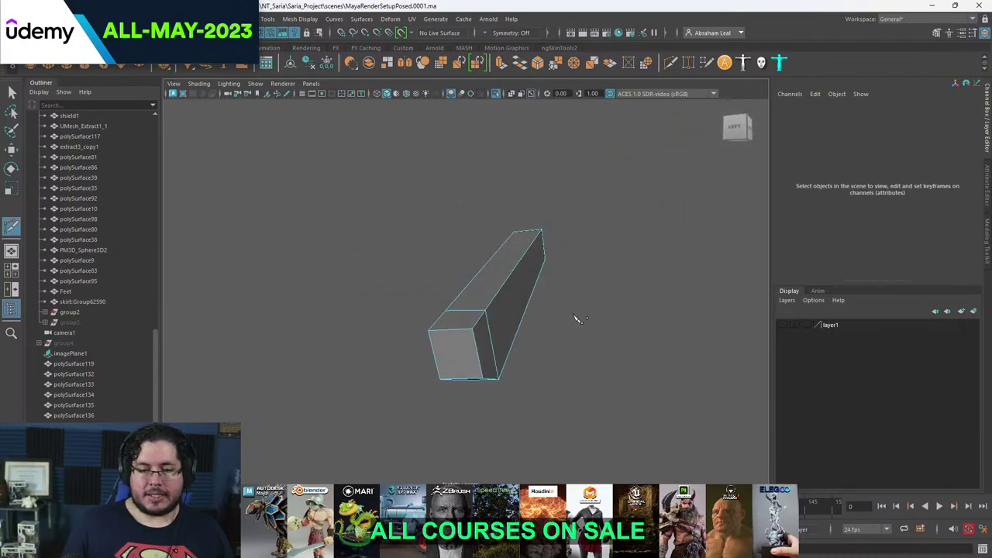
- Delete the wide-end and adjoining underside faces to open the plate into a hollow shell
key("q")
left_click(472, 361)
left_click_drag(471, 361, 469, 263, "alt")
left_click(520, 308)
key("Delete")
right_click_drag(469, 263, 522, 248)
left_click(470, 336)
left_click_drag(470, 336, 516, 198, "alt")
- Bevel the shell's two long upper edges with a fraction of 0.42
right_click_drag(516, 197, 513, 160)
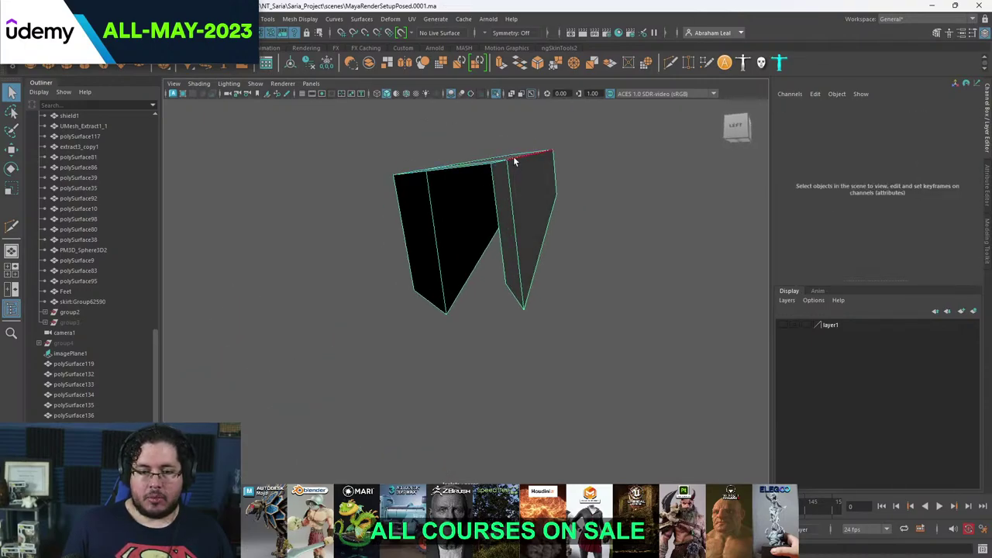
double_click(514, 159)
left_click_drag(513, 160, 541, 199, "alt")
left_click(571, 180)
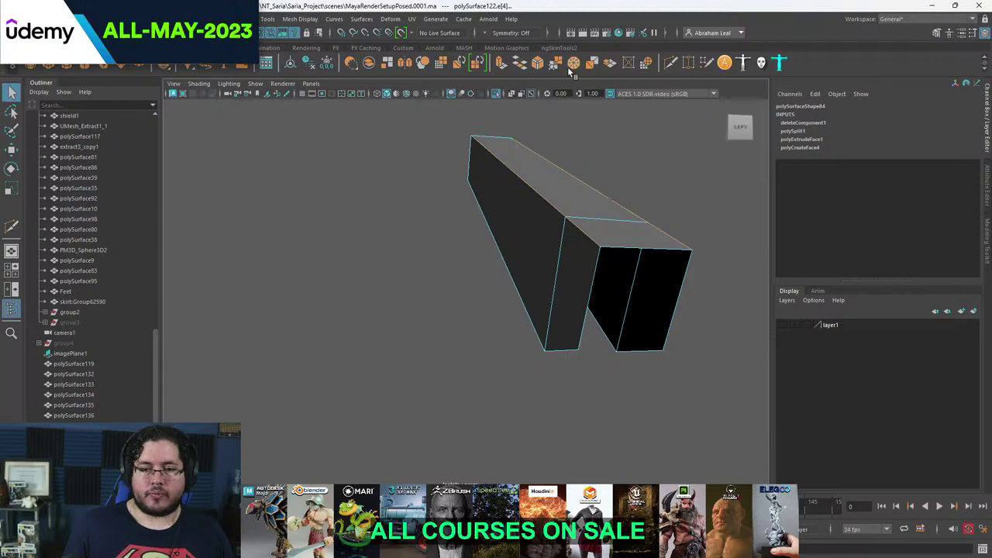
left_click(540, 64)
left_click_drag(609, 239, 597, 273, "alt")
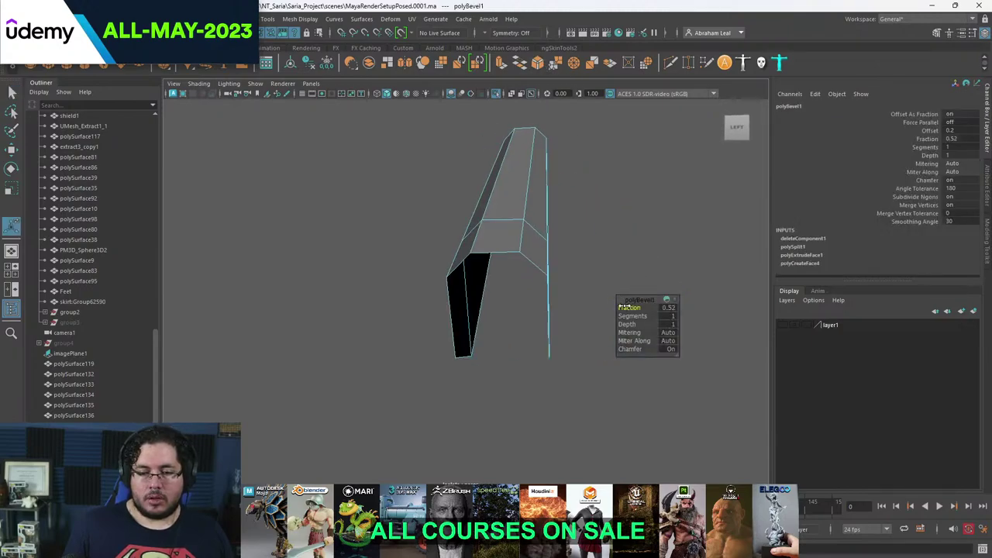
mouse_move(620, 308)
left_mouse_down()
mouse_move(609, 303)
mouse_move(619, 299)
left_mouse_up()
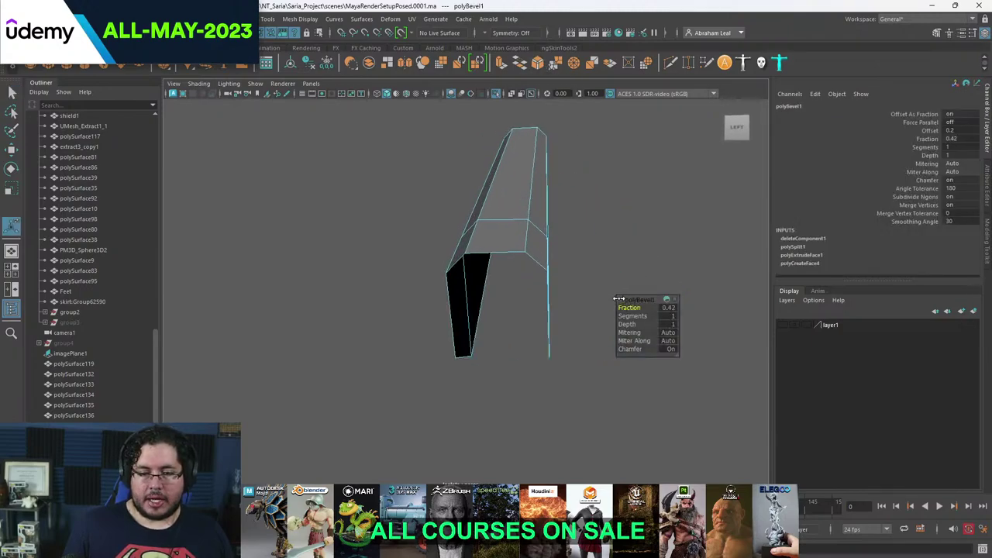
right_click_drag(554, 234, 592, 217)
- Extrude the whole shell to give its walls thickness
left_click_drag(592, 217, 501, 169, "alt")
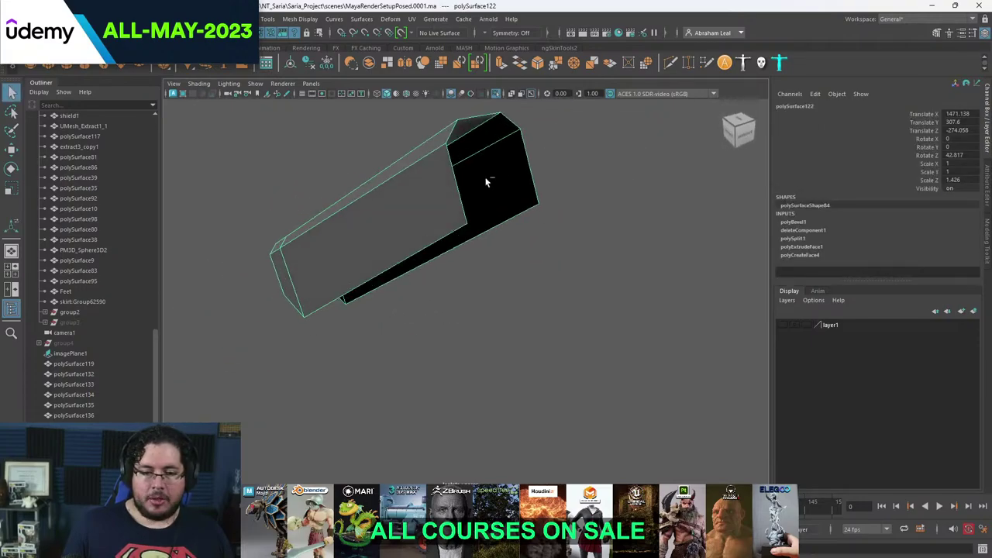
key("ctrl+e")
left_click_drag(455, 206, 461, 186, "alt")
key("ctrl+z")
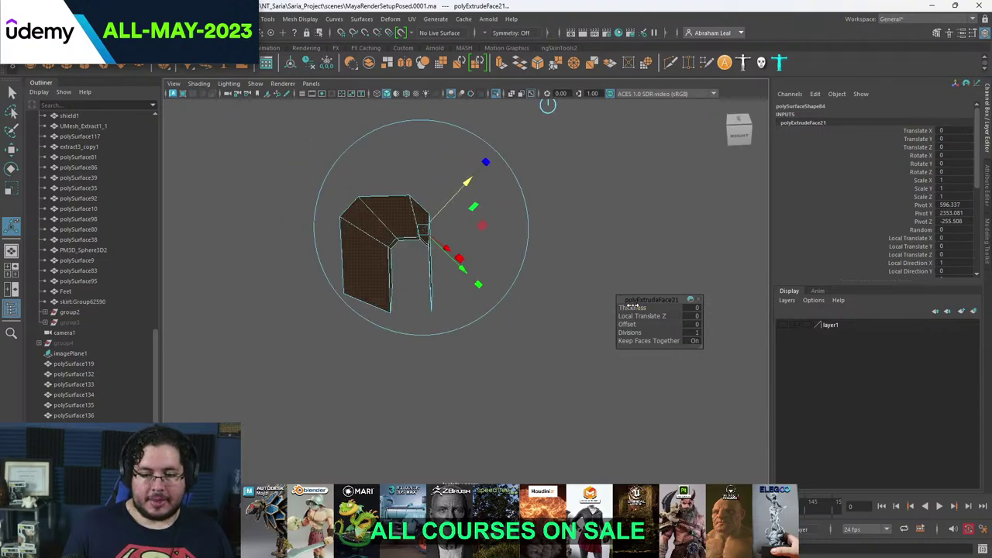
left_click_drag(631, 308, 594, 299)
left_click(504, 267)
left_click_drag(505, 267, 620, 264, "alt")
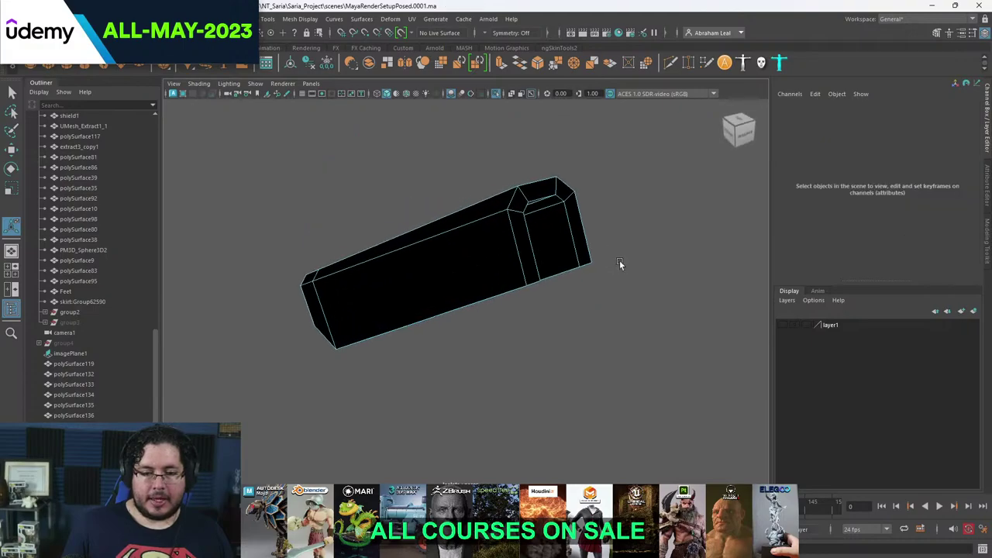
- Reverse the normals of the thickened plate
right_click_drag(387, 248, 457, 207)
key("q")
left_click(544, 146)
left_click(428, 266)
key("f")
left_click_drag(428, 266, 431, 155, "alt")
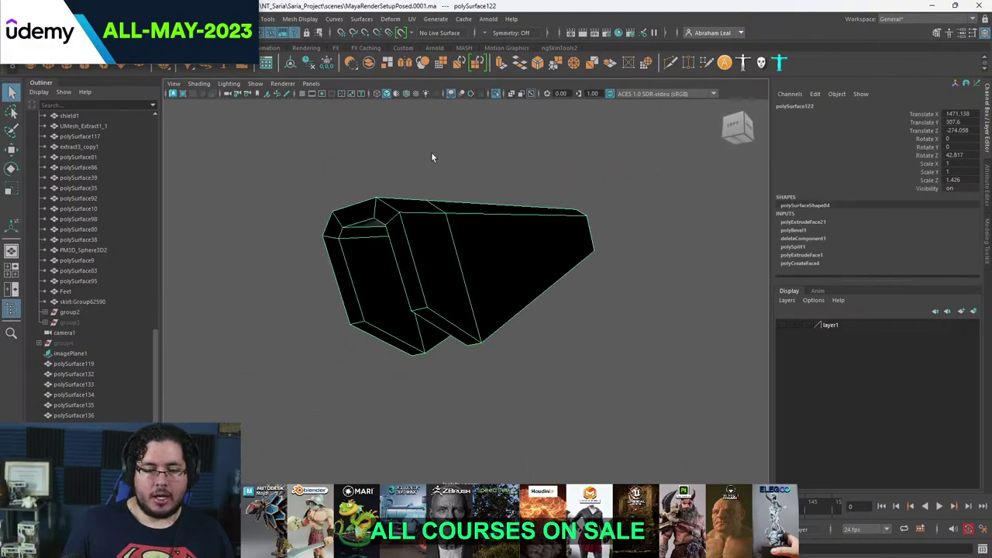
left_click(290, 19)
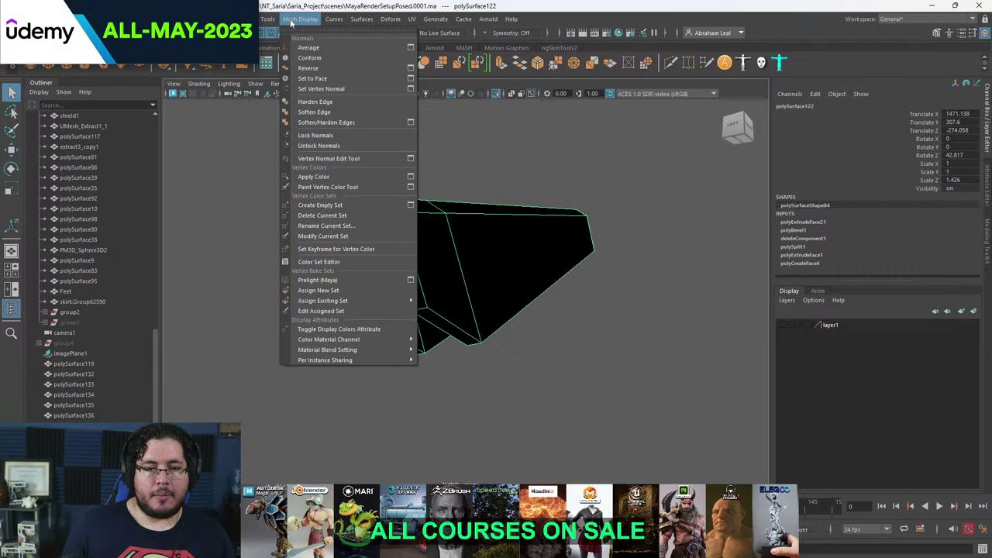
left_click(311, 68)
left_click(450, 157)
- Examine the hollow plate together with the surrounding wing pieces and again in isolation, from several angles
left_click_drag(450, 157, 497, 245, "alt")
left_click(577, 272)
left_click_drag(577, 272, 422, 220, "alt")
left_click(496, 92)
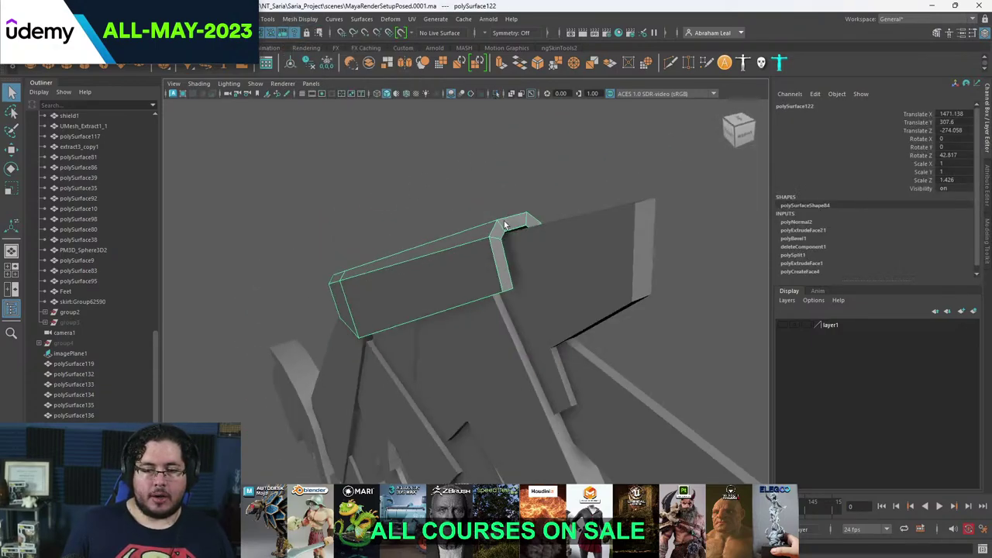
left_click_drag(558, 209, 501, 266, "alt")
left_click(496, 93)
key("F10")
scroll(512, 295, "down", 2)
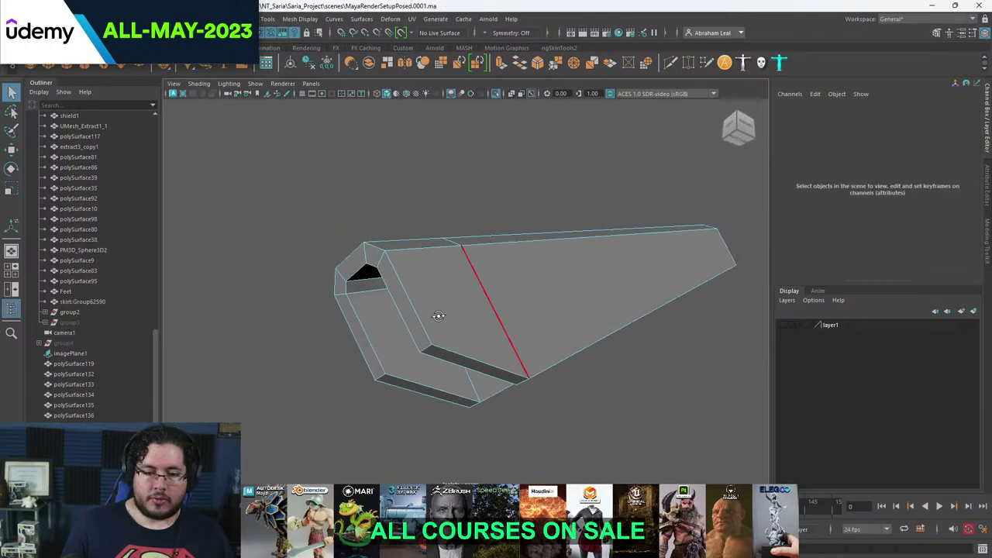
left_click_drag(437, 315, 519, 292, "alt")
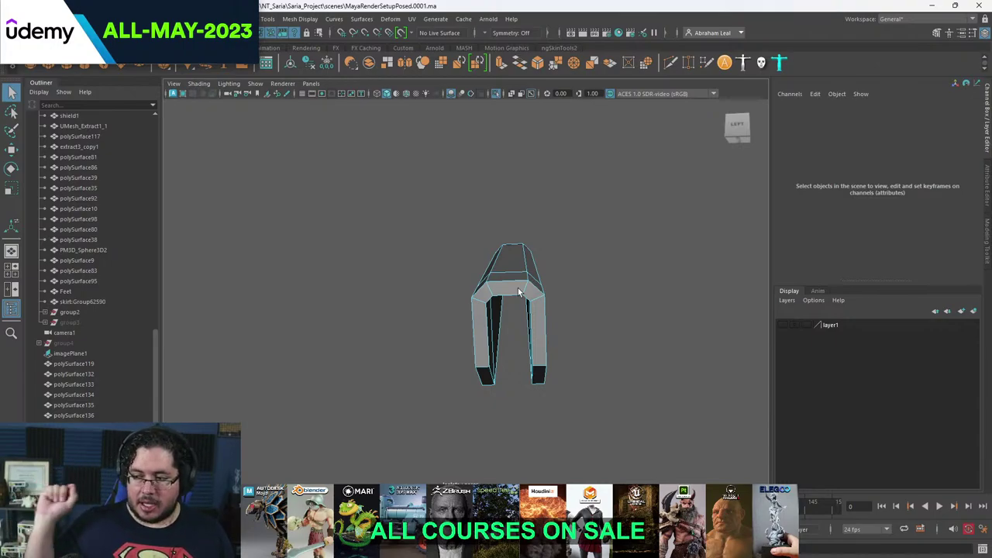
left_click_drag(522, 237, 446, 317, "alt")
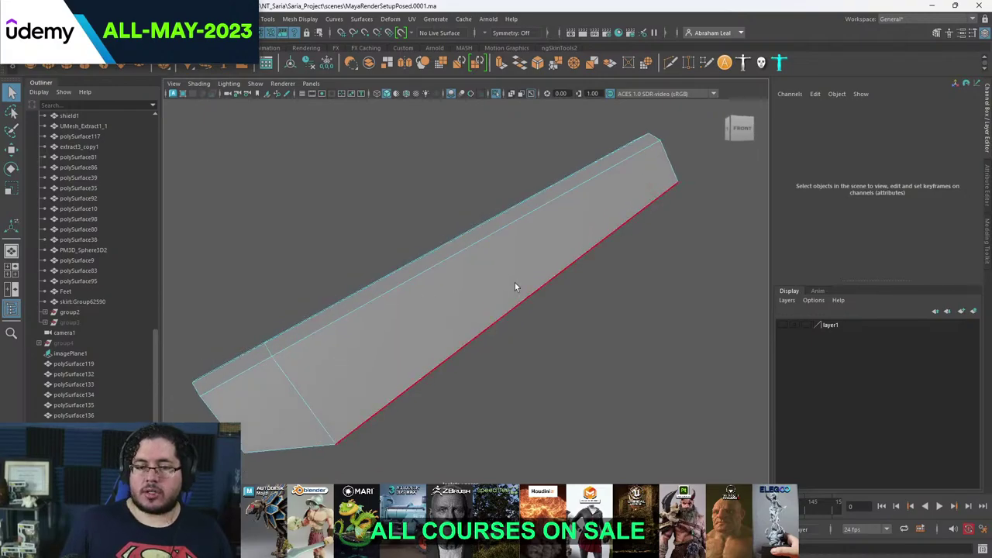
- Duplicate the outer faces of the plate's long section as a separate panel
right_click_drag(501, 263, 611, 249)
left_click_drag(481, 251, 540, 270, "alt")
right_click_drag(509, 268, 506, 299)
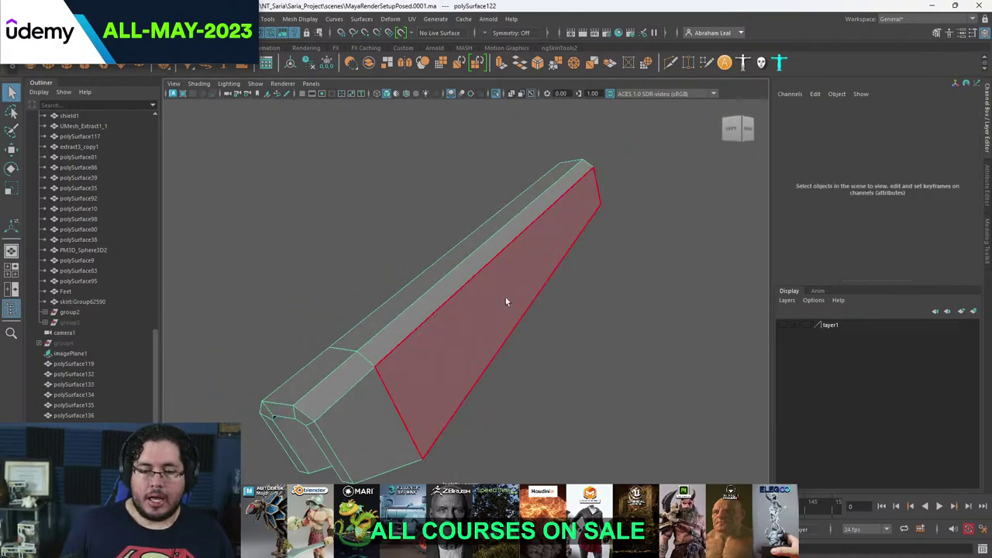
left_click(505, 298)
left_click_drag(399, 298, 551, 307, "alt")
left_click_drag(578, 283, 408, 292, "alt")
left_click(264, 19)
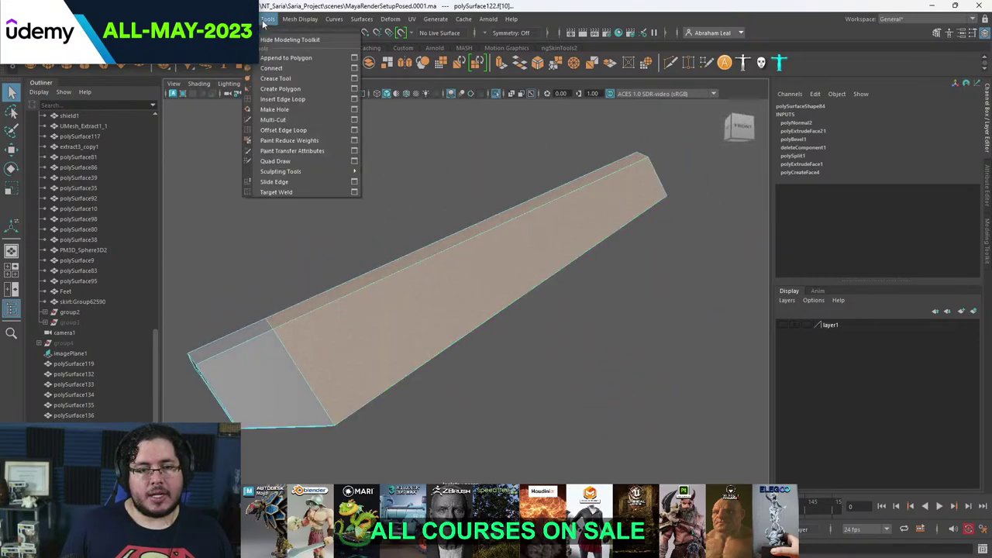
mouse_move(233, 18)
left_click(254, 289)
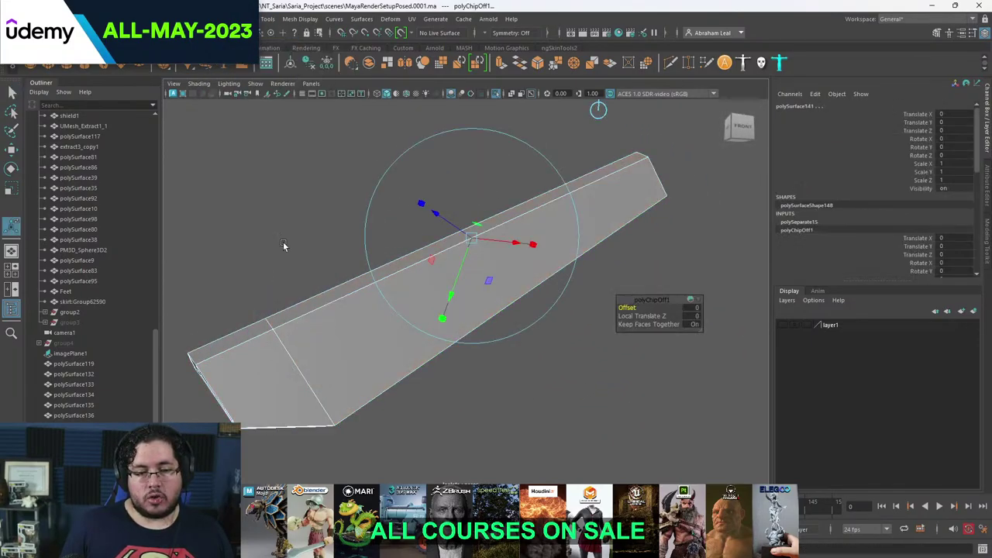
- Select the duplicated panel polySurface141 and frame it in the front view
left_click(284, 246)
right_click(442, 263)
left_click(466, 248)
left_click_drag(480, 264, 431, 391, "alt")
left_click(510, 327)
key("space")
left_click_drag(564, 280, 551, 310)
key("space")
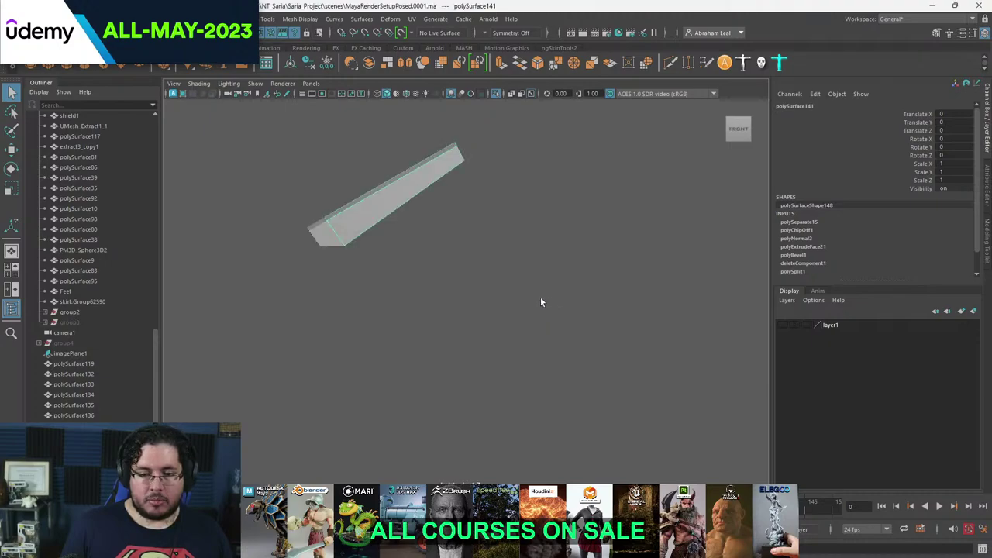
key("f")
scroll(496, 295, "up", 1)
middle_click_drag(469, 307, 468, 280, "alt")
- Move the vertices at the panel's wide end inward along the plate, raising the lower corner above the plate's lower edge
right_click_drag(379, 282, 315, 292)
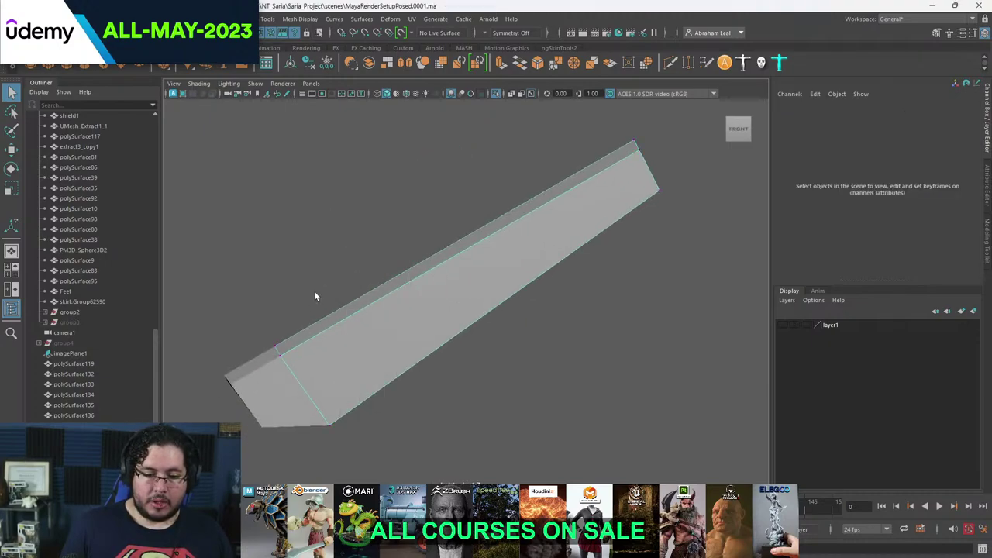
left_click(292, 350)
key("w")
left_click_drag(331, 337, 373, 298)
left_click_drag(354, 397, 306, 455)
left_click_drag(331, 425, 368, 384)
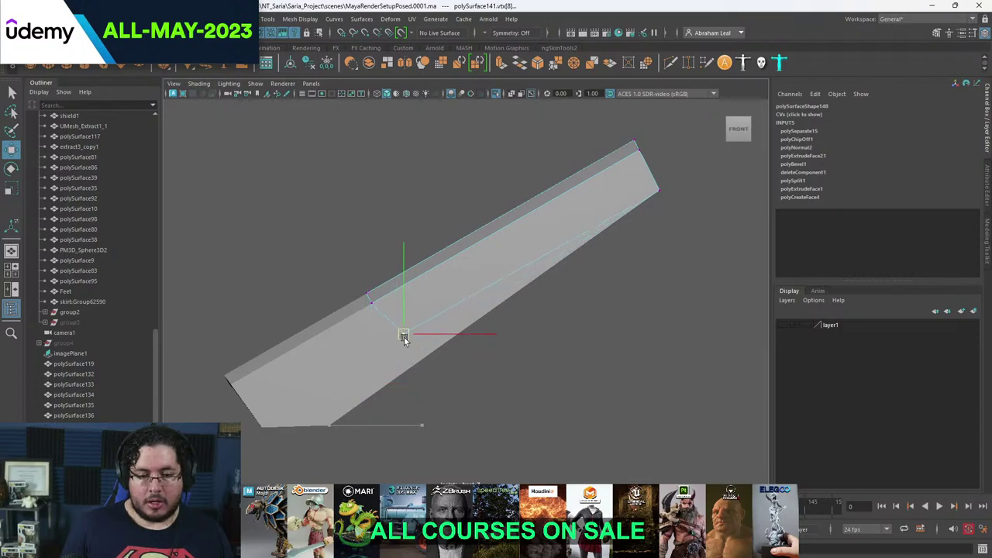
left_click_drag(411, 337, 410, 338)
- Move the vertices at the panel's narrow end inward along the plate, and shift the lower corner to slant that end
middle_click_drag(526, 252, 449, 299, "alt")
left_click_drag(643, 158, 491, 318)
left_click_drag(568, 211, 495, 252)
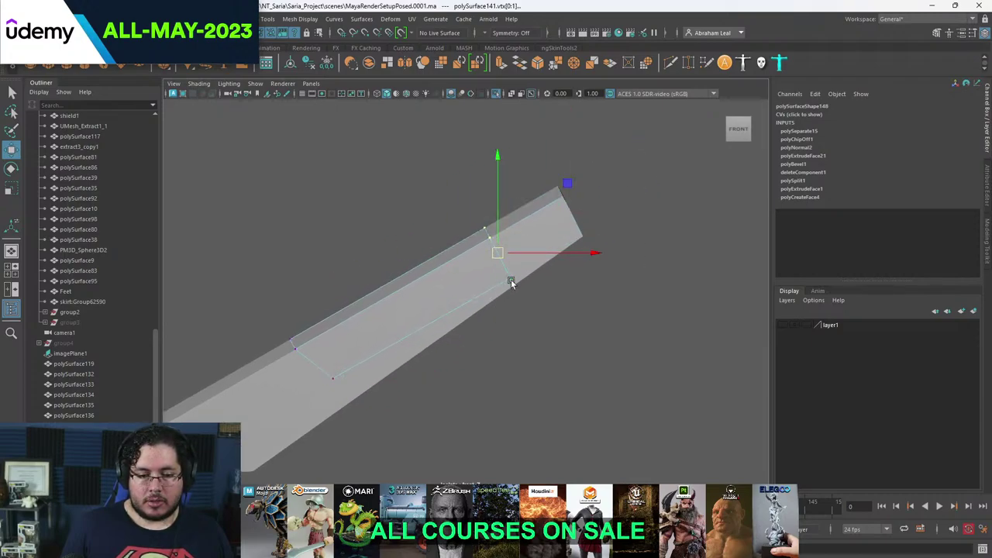
left_click(512, 280)
left_click_drag(488, 313, 421, 250)
key("space")
left_click_drag(570, 333, 499, 232, "alt")
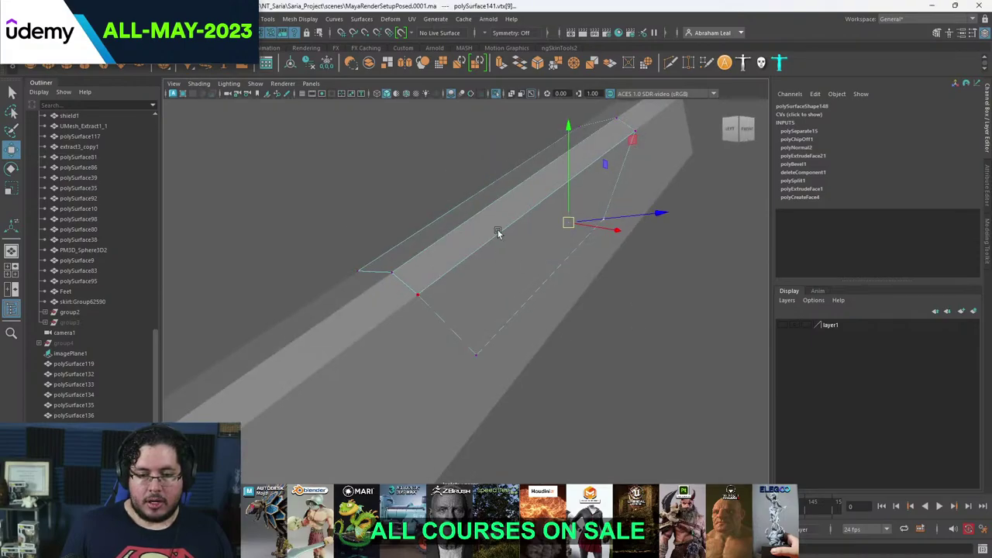
- Extrude the panel outward so it stands raised above the plate
right_click_drag(498, 232, 486, 248)
key("ctrl+e")
left_click_drag(457, 180, 416, 151)
left_click_drag(490, 221, 573, 175, "alt")
left_click_drag(410, 154, 496, 235)
key("q")
left_click(574, 181)
- Examine how the raised panel sits on the plate from several angles
left_click_drag(573, 181, 403, 195, "alt")
right_click_drag(403, 195, 353, 255, "alt")
left_click_drag(352, 256, 381, 292, "alt")
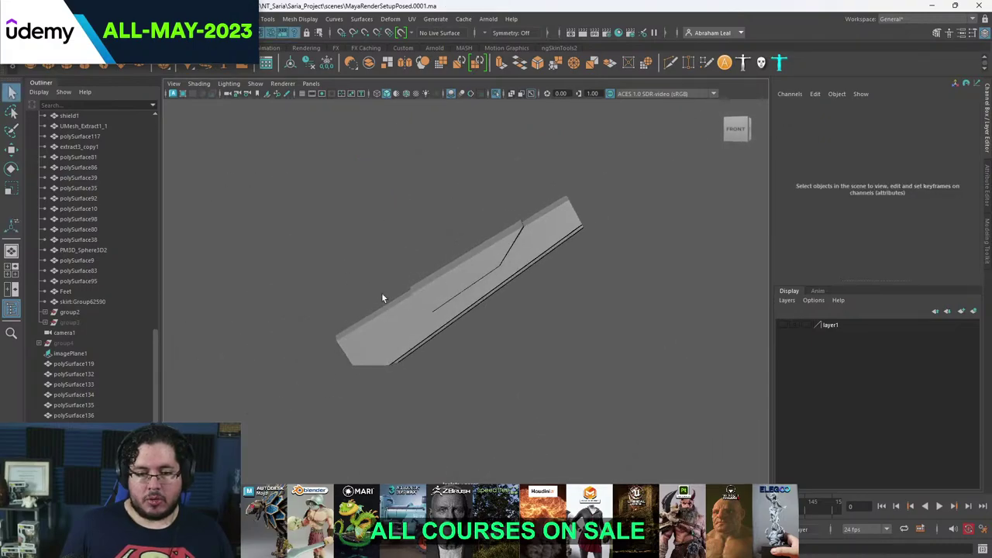
right_click_drag(381, 292, 461, 314, "alt")
left_click_drag(461, 314, 452, 232, "alt")
left_click(496, 250)
left_click(664, 326)
left_click_drag(570, 258, 441, 267, "alt")
left_click(594, 248)
- Duplicate the raised panel and move the copy toward the plate's wide end, to about X -102.3, Y 22.1
left_click(488, 232)
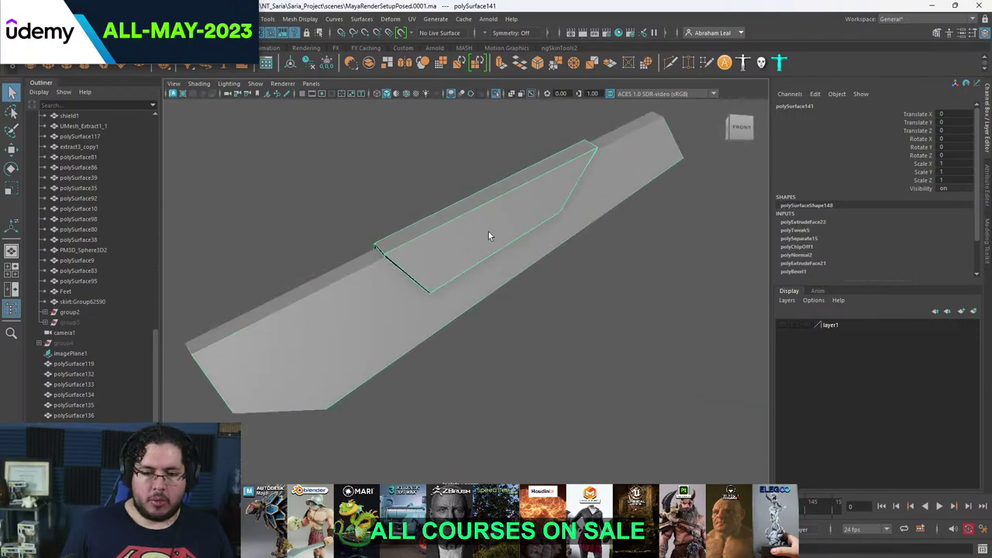
key("space")
left_click_drag(499, 236, 499, 260)
right_click_drag(481, 258, 528, 257, "alt")
key("ctrl+d")
key("w")
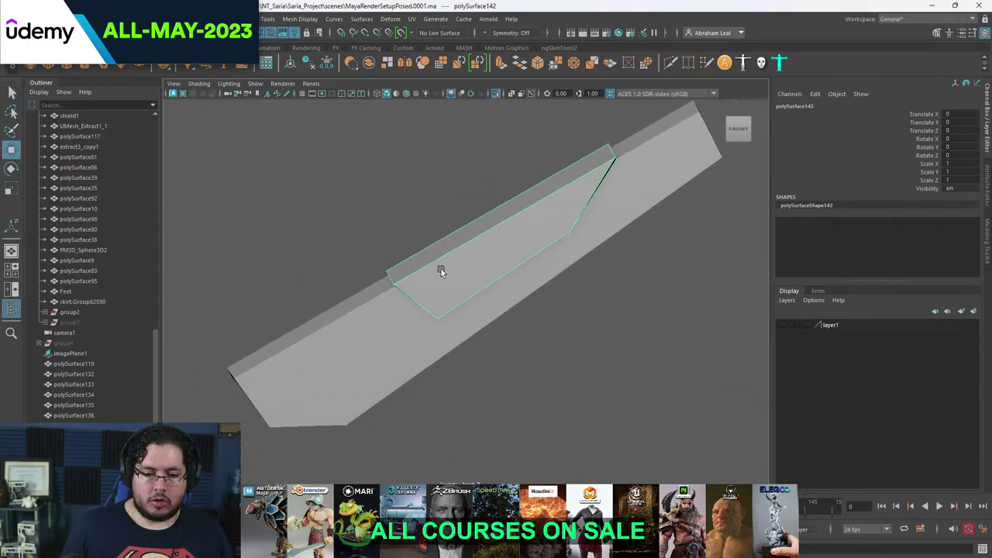
left_click_drag(508, 224, 342, 307)
key("r")
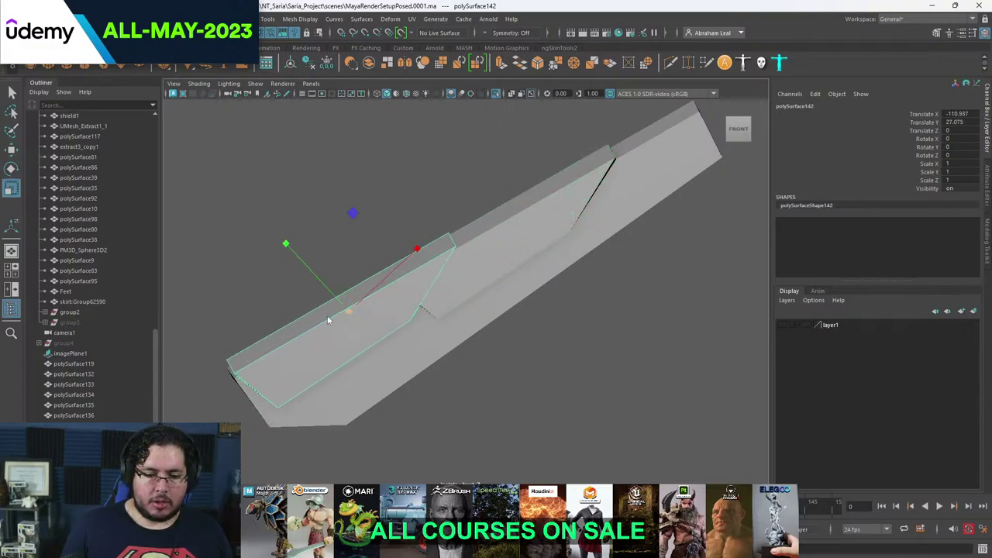
key("ctrl+z")
key("w")
left_click_drag(508, 225, 367, 306)
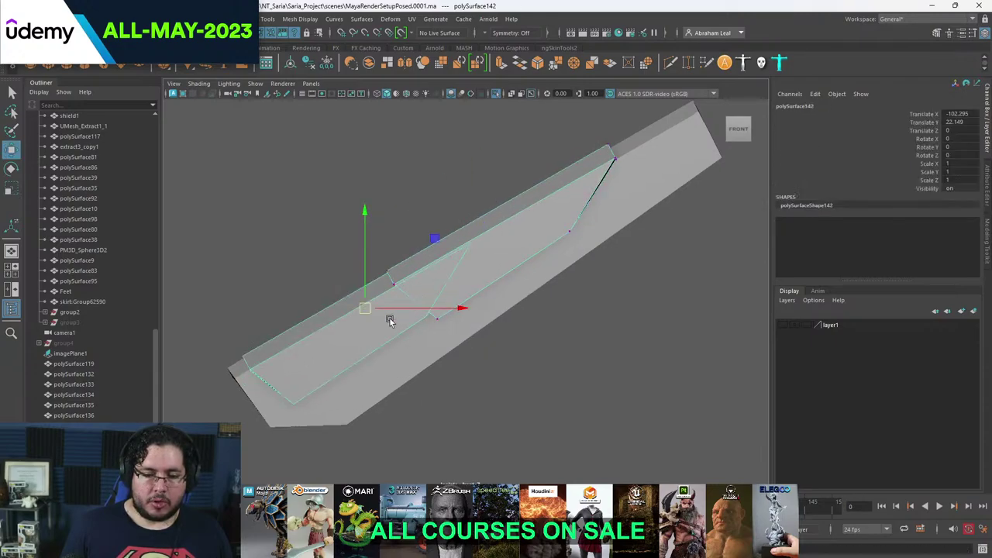
- Shorten the copied panel by moving the vertices at its inner end toward the plate's wide end
right_click(360, 307)
right_click_drag(360, 307, 334, 263)
left_click_drag(387, 228, 517, 355)
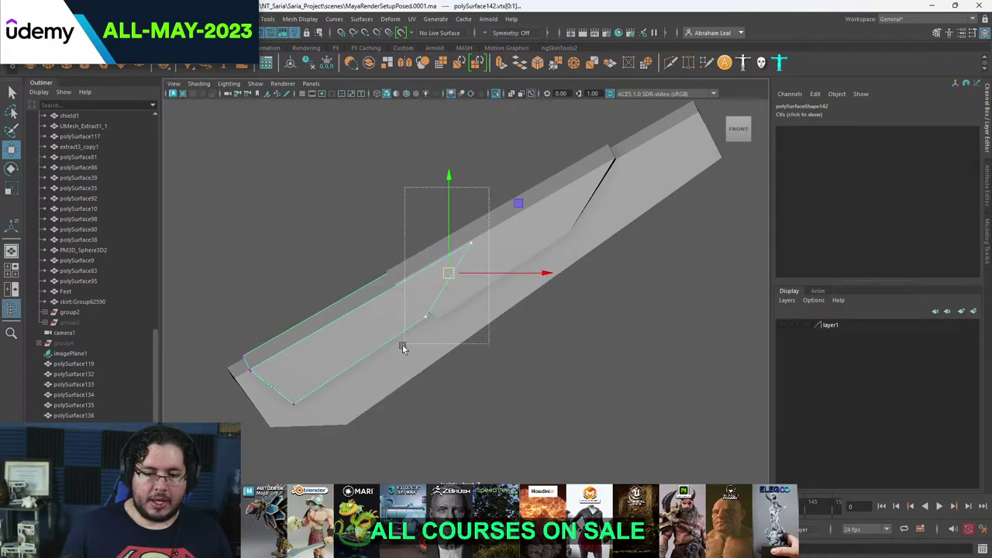
left_click_drag(447, 277, 334, 337)
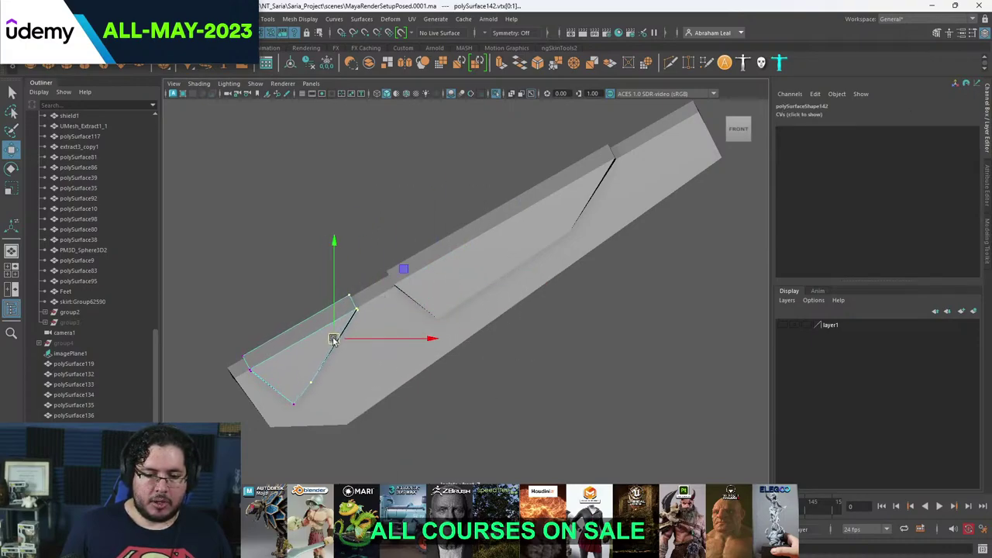
- Shift the lower corner vertices of the copied panel to reverse the slant of its inner end and adjust its outline
scroll(351, 364, "up", 3)
left_click(277, 390)
left_click_drag(277, 390, 416, 344)
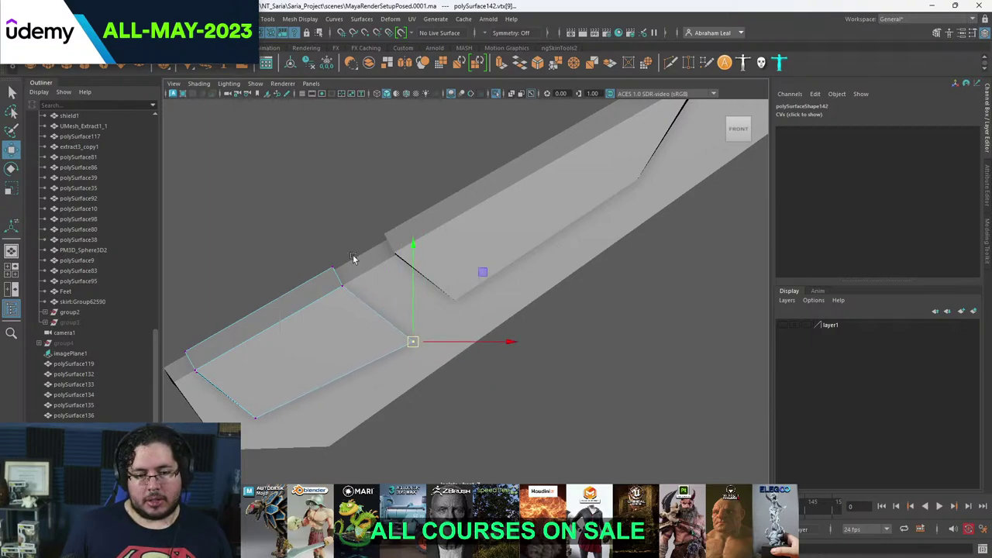
middle_click_drag(327, 391, 356, 361, "alt")
mouse_move(284, 388)
left_mouse_down()
mouse_move(267, 377)
mouse_move(271, 393)
left_mouse_up()
left_click_drag(441, 311, 431, 300)
scroll(437, 351, "down", 2)
- Delete the copied panel at the plate's wide end
left_click_drag(439, 351, 495, 299, "alt")
left_click(494, 377)
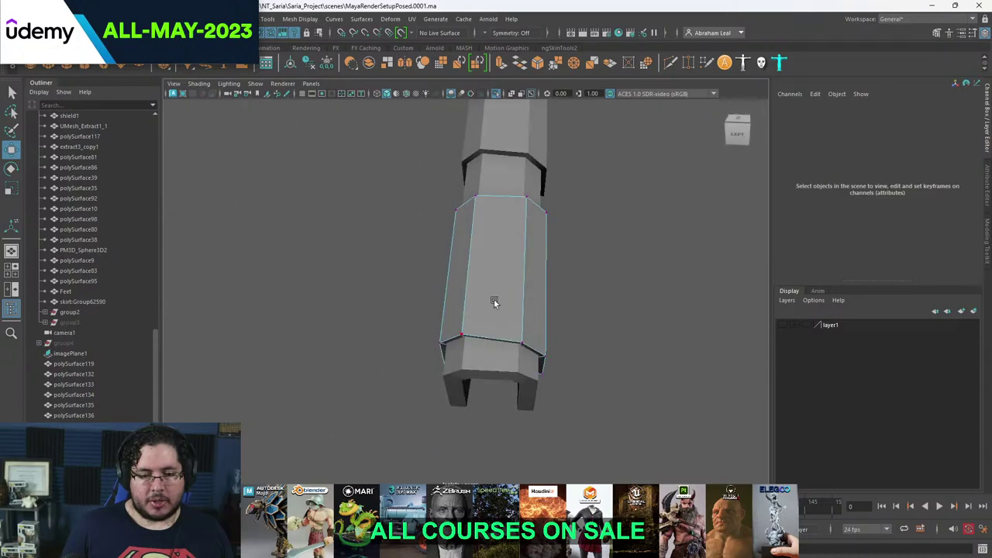
left_click(524, 257)
key("Delete")
- Insert an edge loop across the base plate with Multi-Cut, just short of the raised panel's end
left_click_drag(526, 254, 463, 252, "alt")
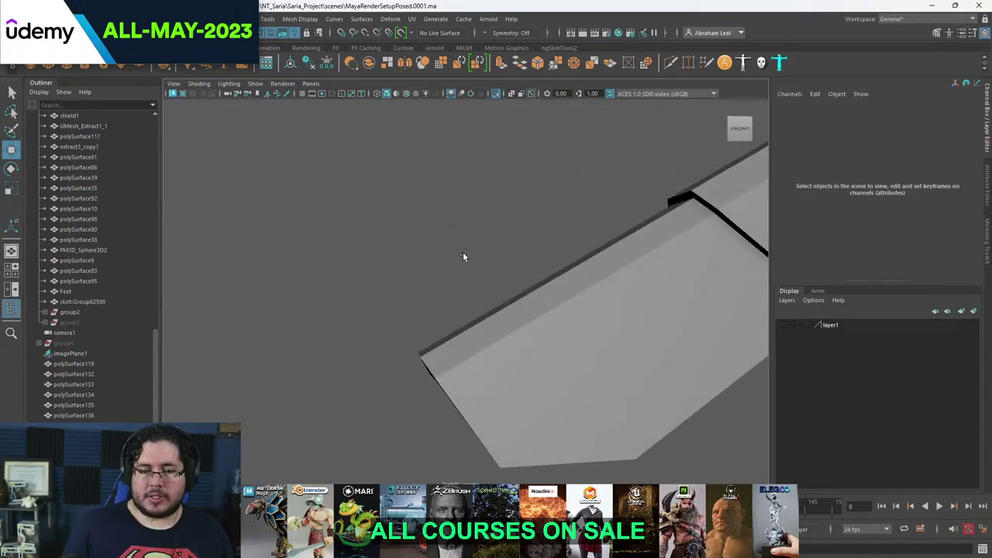
middle_click_drag(463, 252, 386, 296, "alt")
scroll(386, 296, "down", 4)
left_click(515, 242)
left_click_drag(515, 242, 403, 304, "alt")
left_click(404, 303)
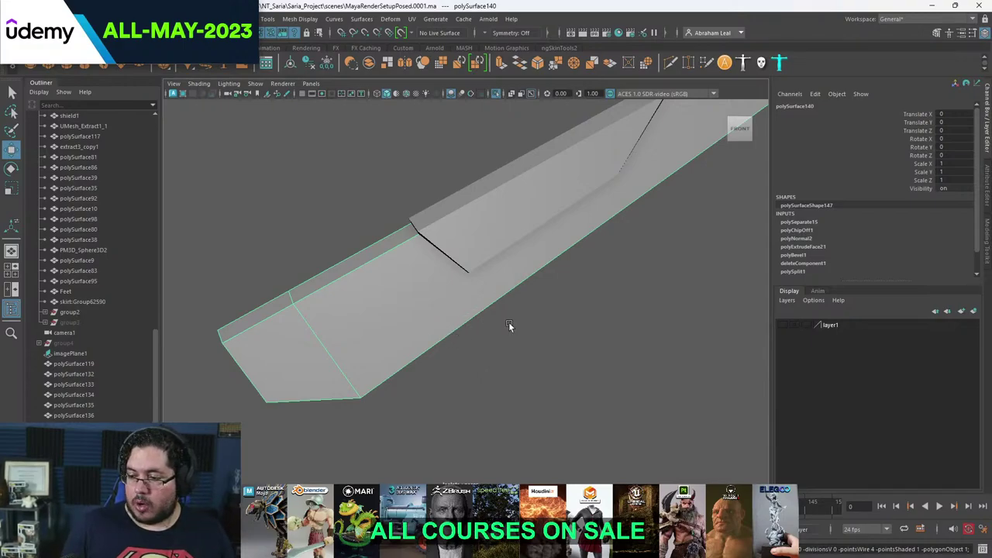
left_click_drag(381, 249, 498, 257, "alt")
left_click_drag(405, 303, 455, 266, "alt")
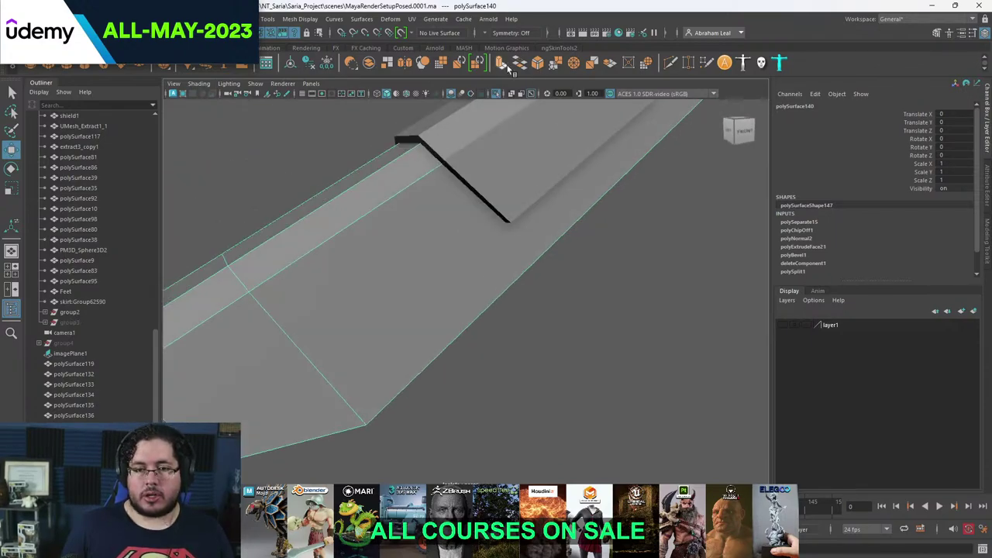
key("ctrl+shift+x")
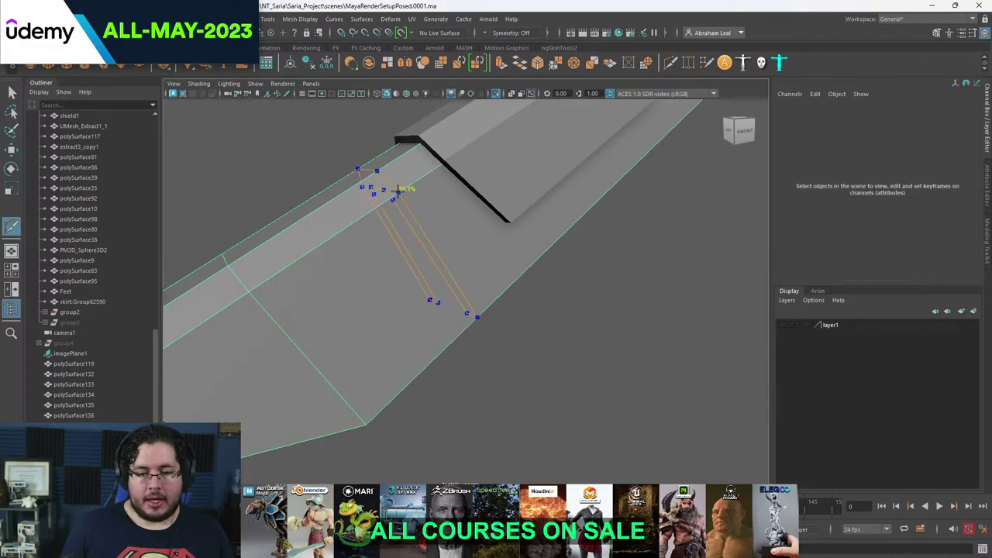
left_click(397, 190, "ctrl")
- Try a lengthwise edge loop along the middle of the side walls, select edges outlining a hatch with it, and undo the loop
left_click(441, 257, "ctrl")
right_click_drag(494, 261, 349, 249, "alt")
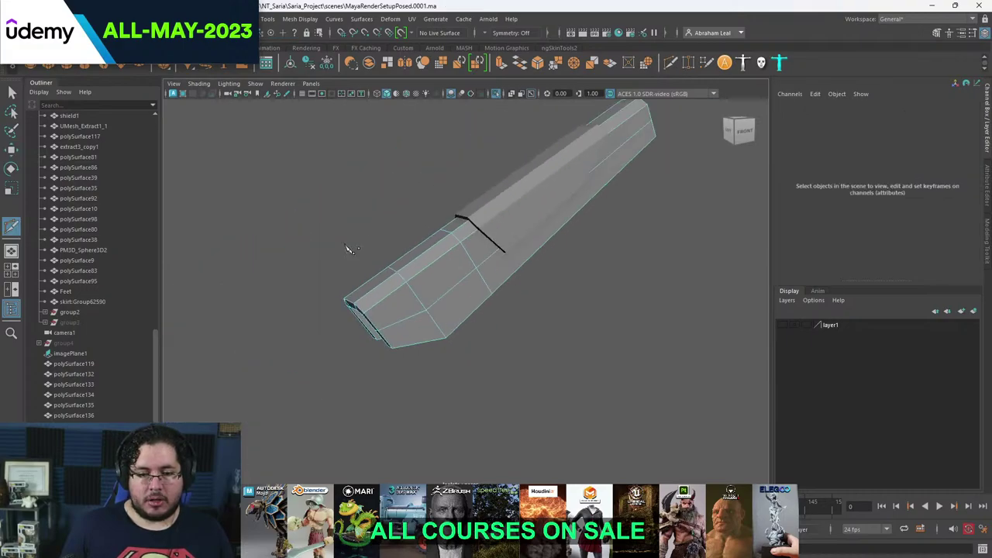
left_click_drag(349, 248, 388, 283, "alt")
right_click_drag(388, 282, 483, 325, "alt")
left_click_drag(482, 326, 518, 305, "alt")
key("q")
right_click_drag(465, 262, 469, 213)
left_click(465, 271)
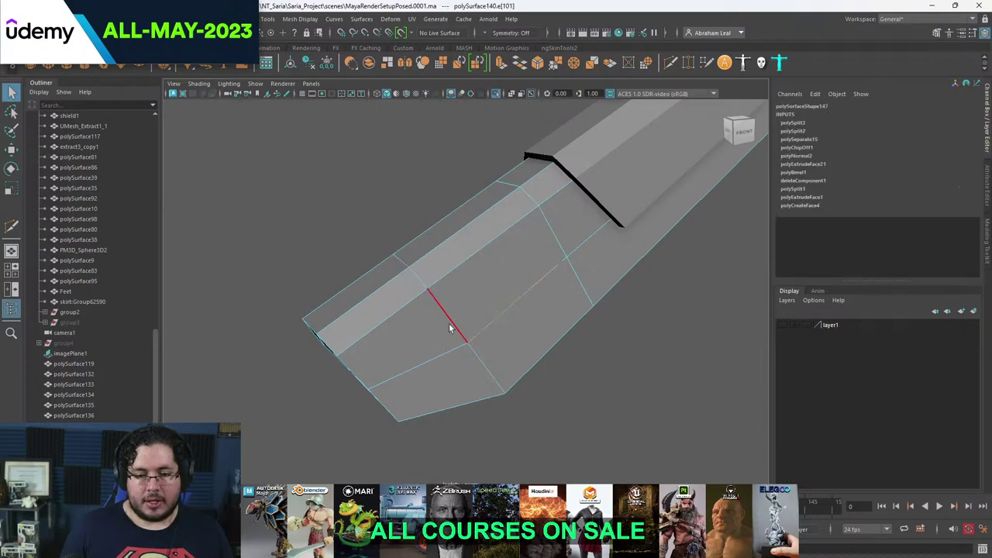
left_click_drag(417, 275, 522, 265, "alt")
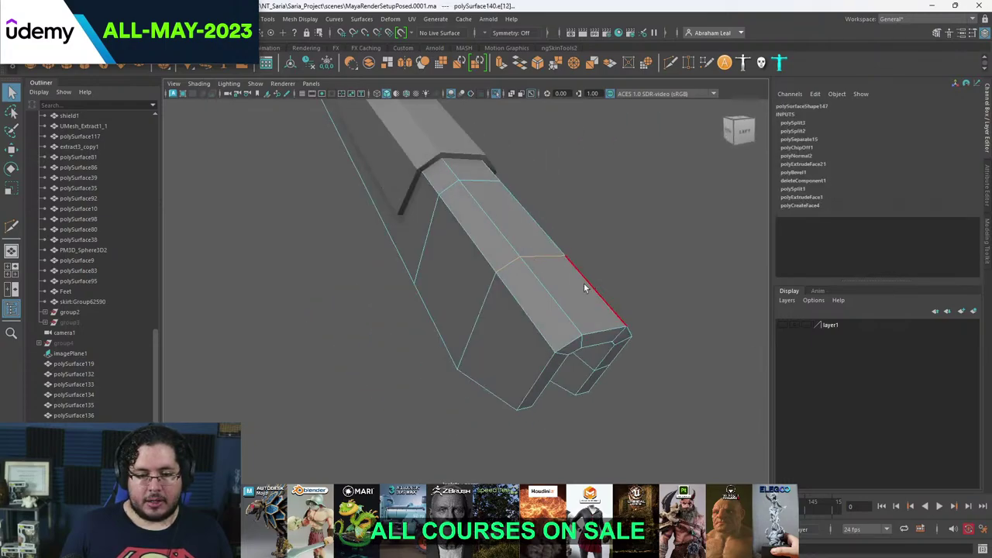
left_click_drag(584, 283, 559, 275, "alt")
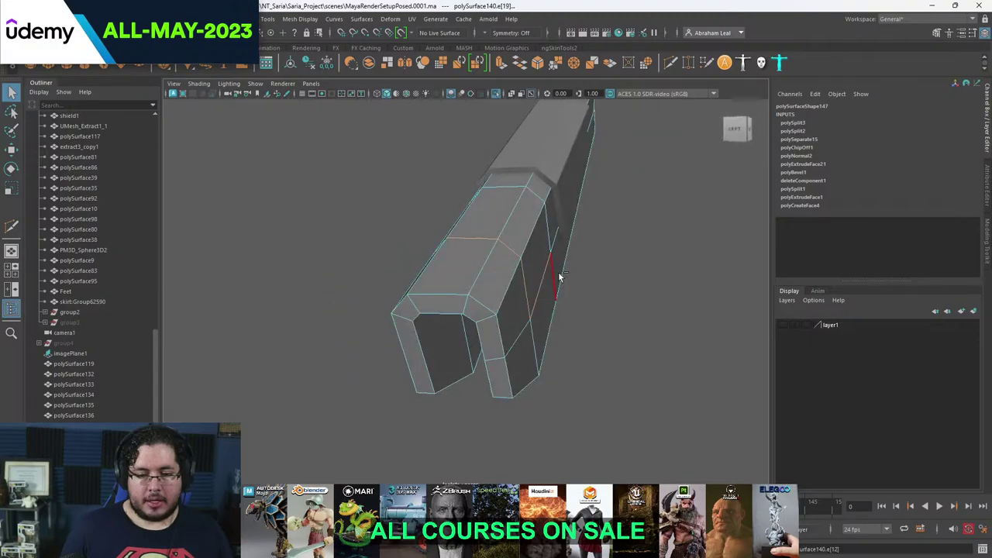
left_click(593, 298)
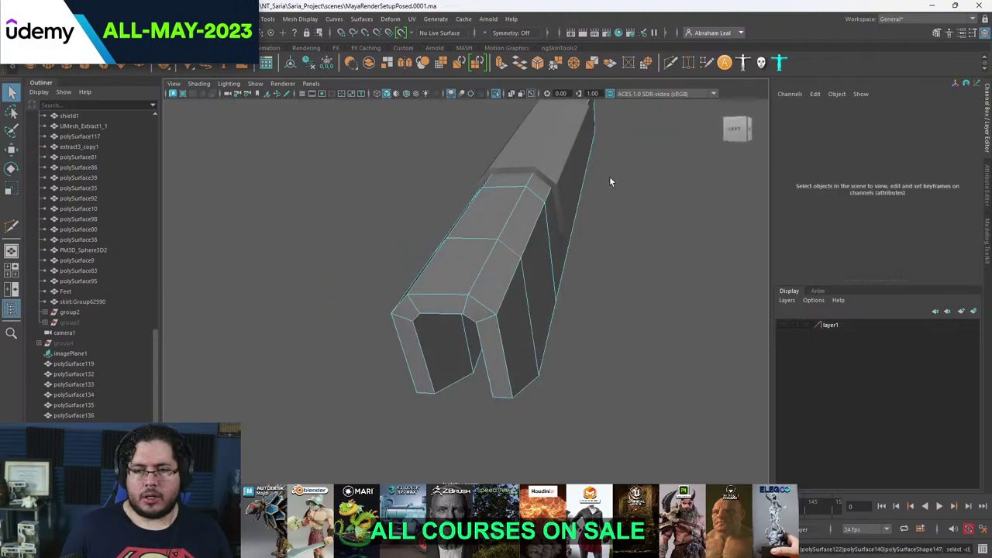
- Insert a lengthwise edge loop high on the plate's side wall, close to the chamfered top
left_click_drag(536, 318, 571, 283, "alt")
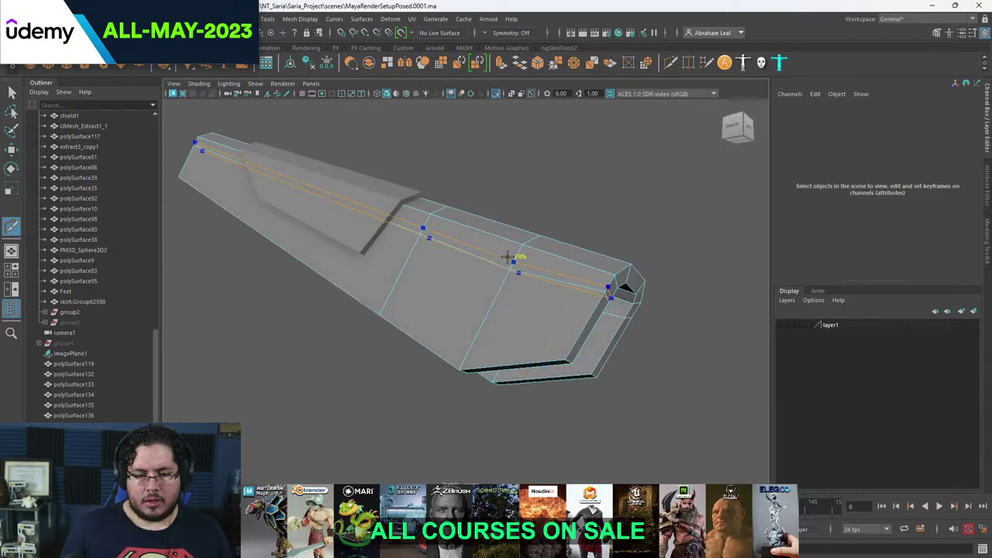
mouse_move(506, 256)
left_mouse_down("alt")
mouse_move(455, 286)
mouse_move(593, 310)
mouse_move(566, 326)
mouse_move(514, 269)
left_mouse_up("alt")
left_click(496, 273, "ctrl")
key("q")
- Bevel the edges outlining a hatch between the two cross loops and the lengthwise loop, using a fraction of 0.05
right_click_drag(514, 263, 514, 235)
left_click_drag(554, 252, 485, 298, "alt")
right_click_drag(472, 310, 511, 348, "alt")
left_click(462, 328)
left_click(530, 287, "shift")
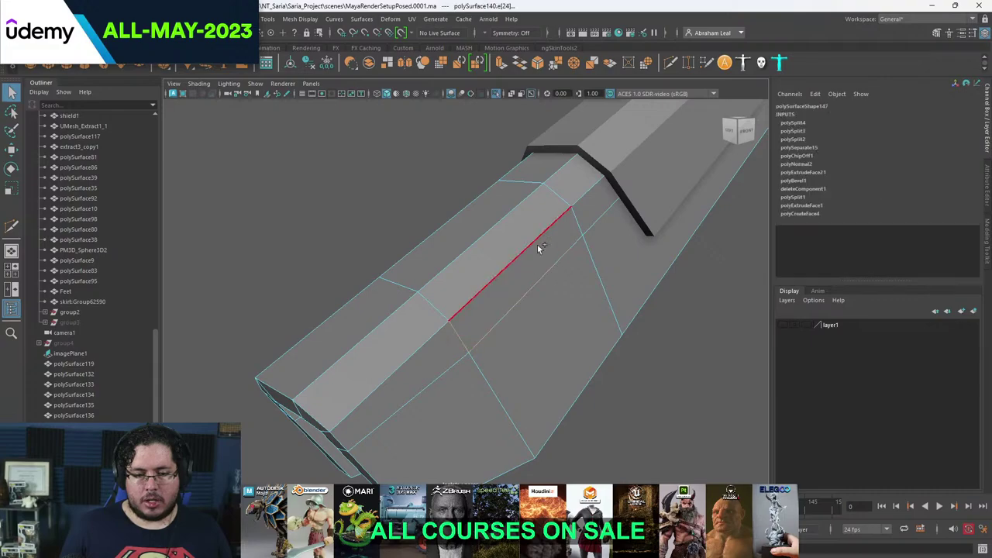
left_click_drag(432, 210, 472, 198, "alt")
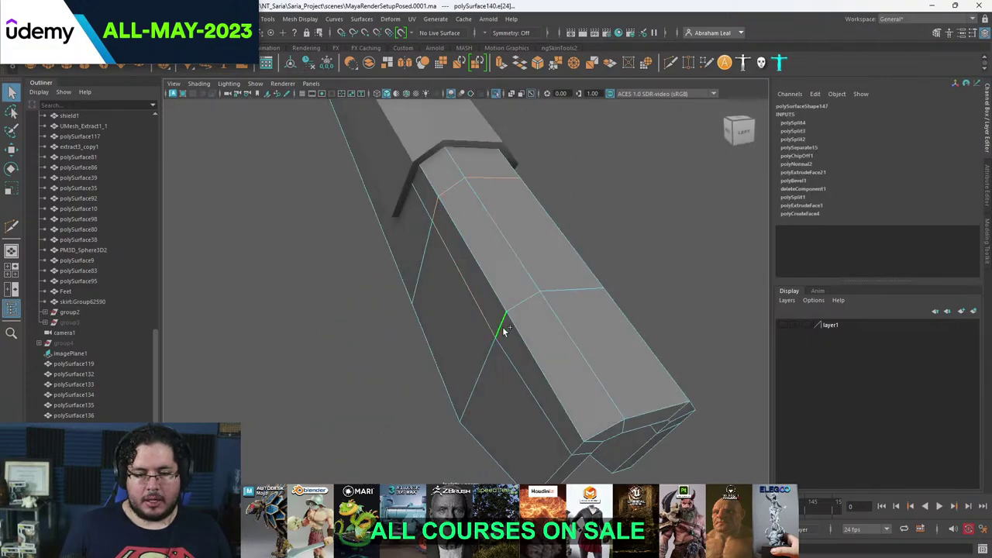
left_click(557, 289)
left_click_drag(556, 289, 459, 311, "alt")
left_click_drag(583, 358, 471, 319, "alt")
right_click_drag(471, 319, 494, 329, "alt")
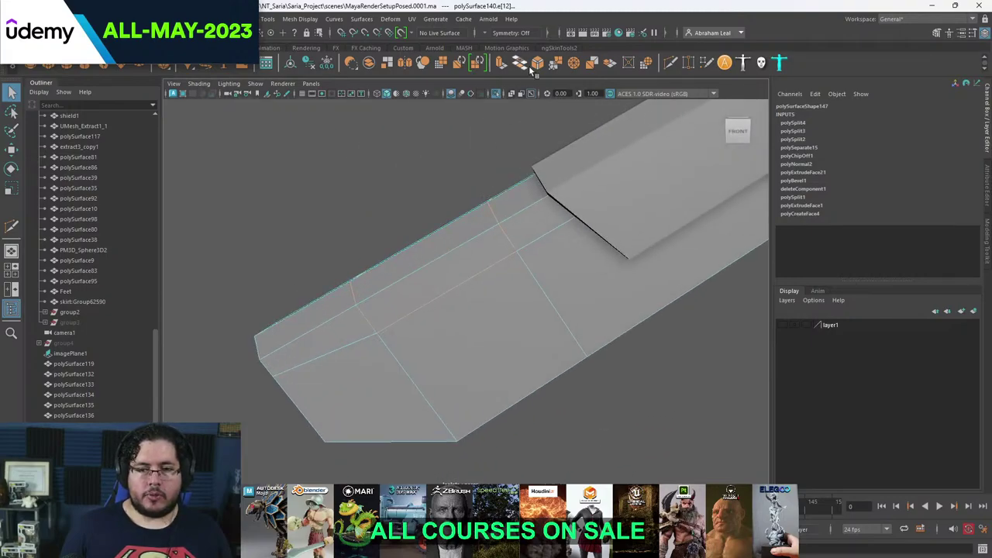
key("ctrl+b")
left_click_drag(632, 302, 612, 303)
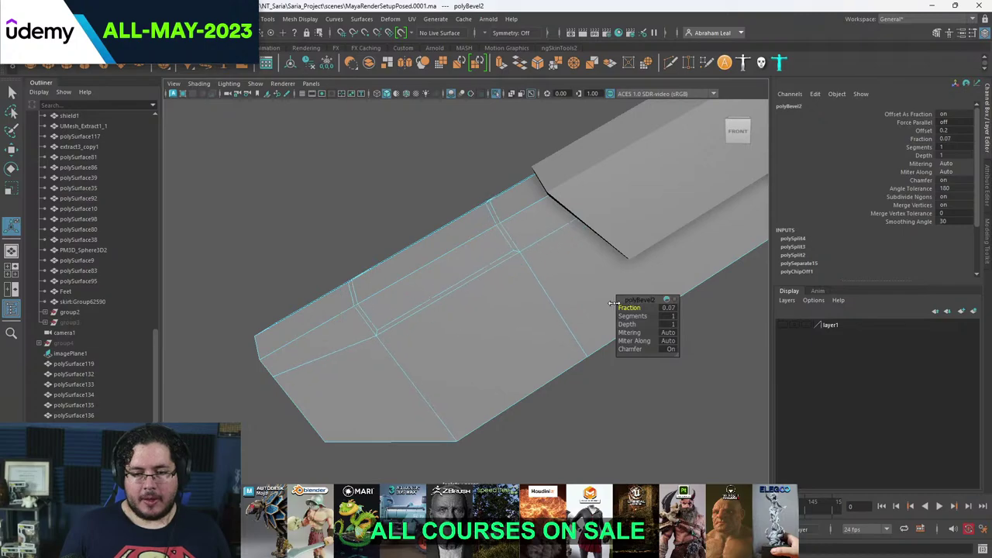
right_click_drag(436, 233, 555, 217, "alt")
middle_click_drag(555, 217, 561, 275, "alt")
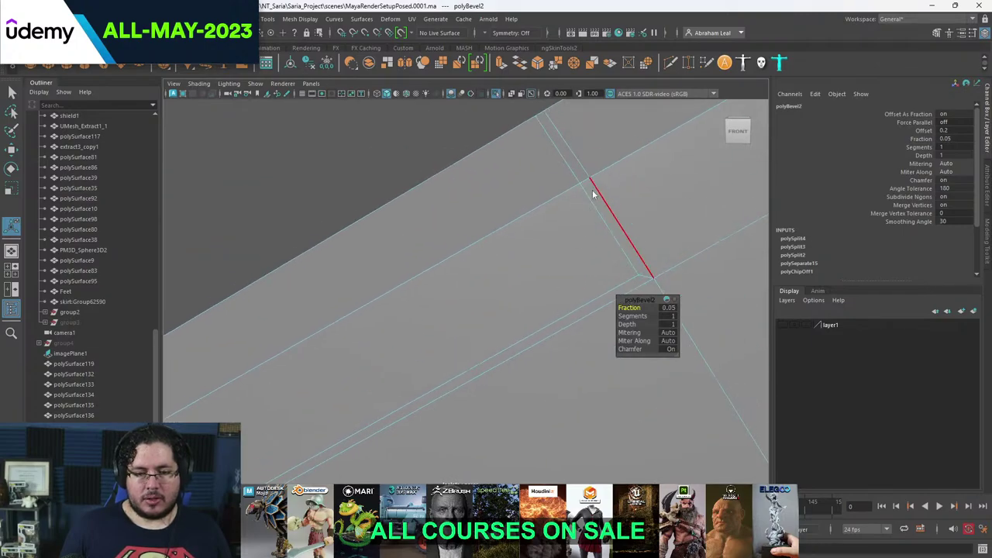
- Extrude the narrow bevelled faces inward with a Local Translate Z of about -1.6 and an offset of 0.17 to cut a panel groove
key("q")
scroll(524, 237, "down", 3)
key("ctrl+e")
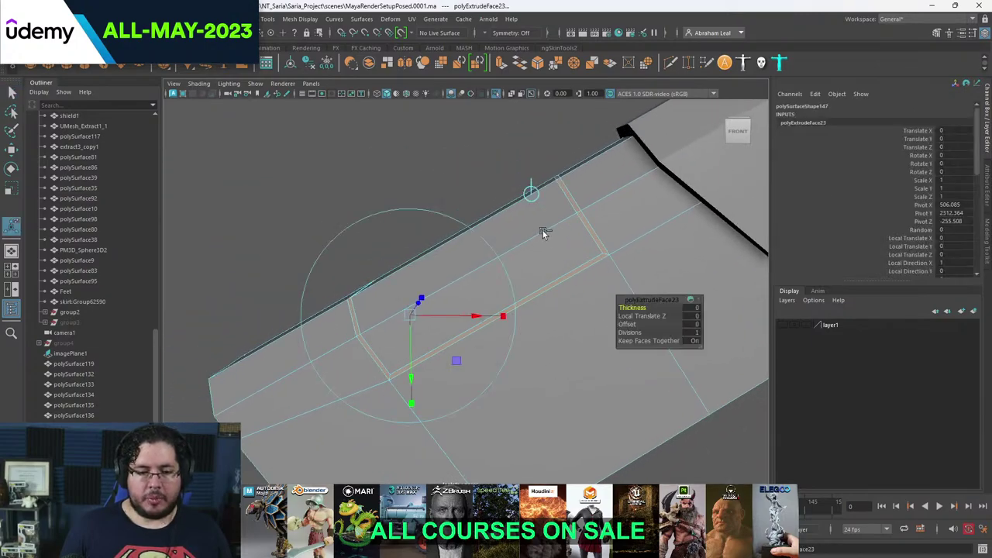
left_click_drag(415, 303, 413, 306)
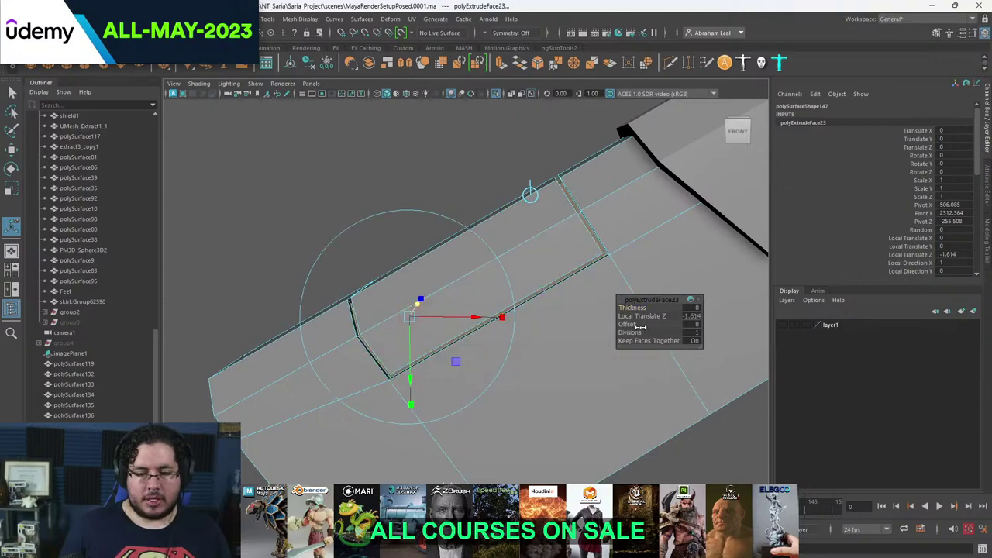
left_click_drag(637, 322, 638, 322)
left_click_drag(557, 282, 519, 378, "alt")
scroll(520, 377, "up", 3)
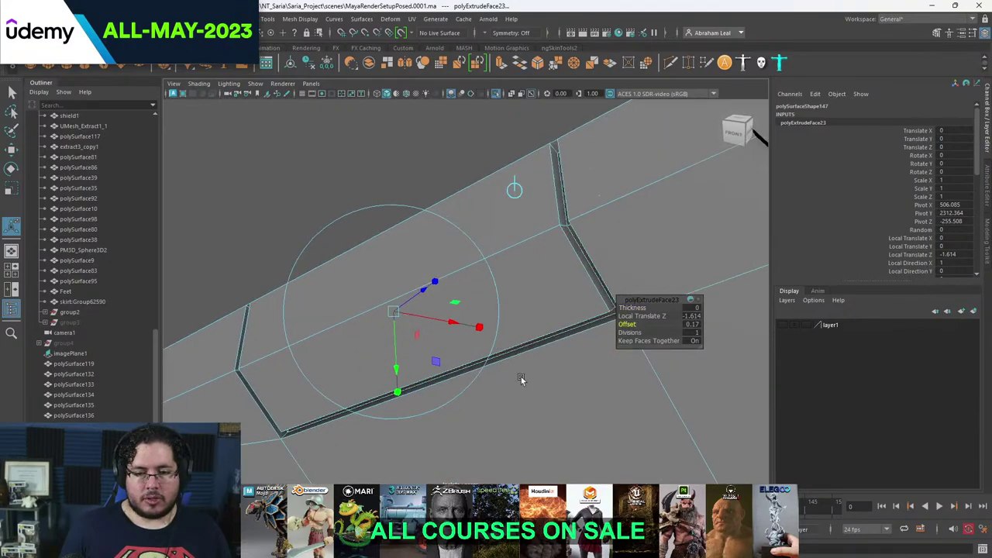
left_click_drag(423, 288, 424, 289)
key("q")
right_click_drag(447, 264, 499, 129)
left_click(498, 128)
- Move the groove vertices at the hatch's lower corner nearest the raised panel inward to give the hatch a clipped corner
left_click_drag(498, 130, 664, 242, "alt")
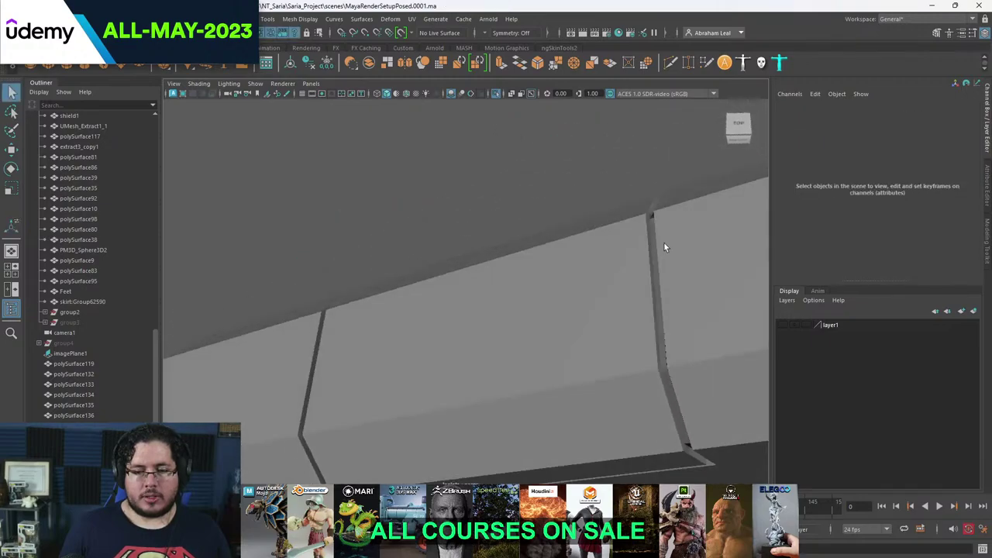
scroll(663, 242, "down", 5)
left_click_drag(481, 218, 427, 193, "alt")
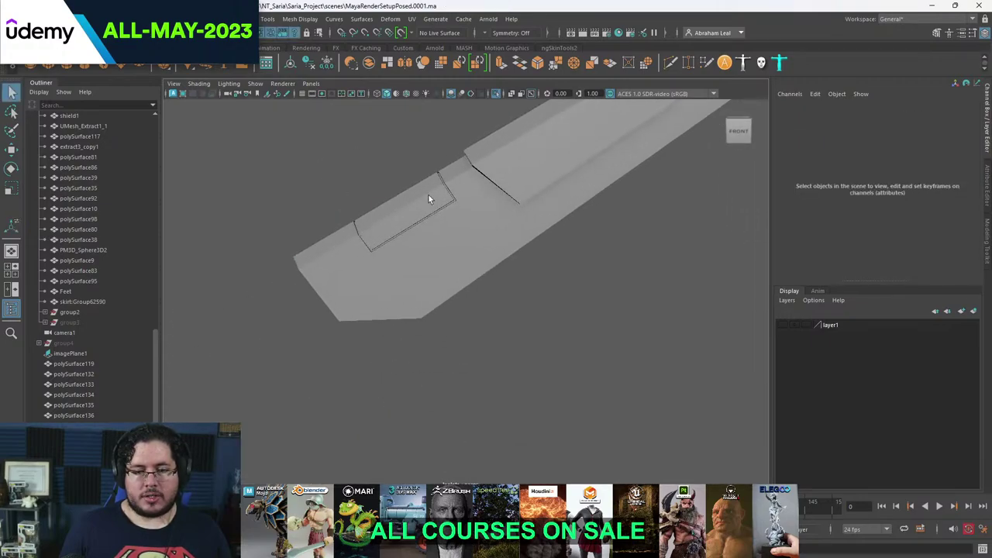
left_click(468, 195)
key("space")
left_click_drag(490, 213, 475, 225)
scroll(426, 264, "up", 4)
middle_click_drag(383, 287, 469, 255, "alt")
right_click_drag(511, 233, 471, 221)
key("w")
left_click_drag(471, 220, 434, 241)
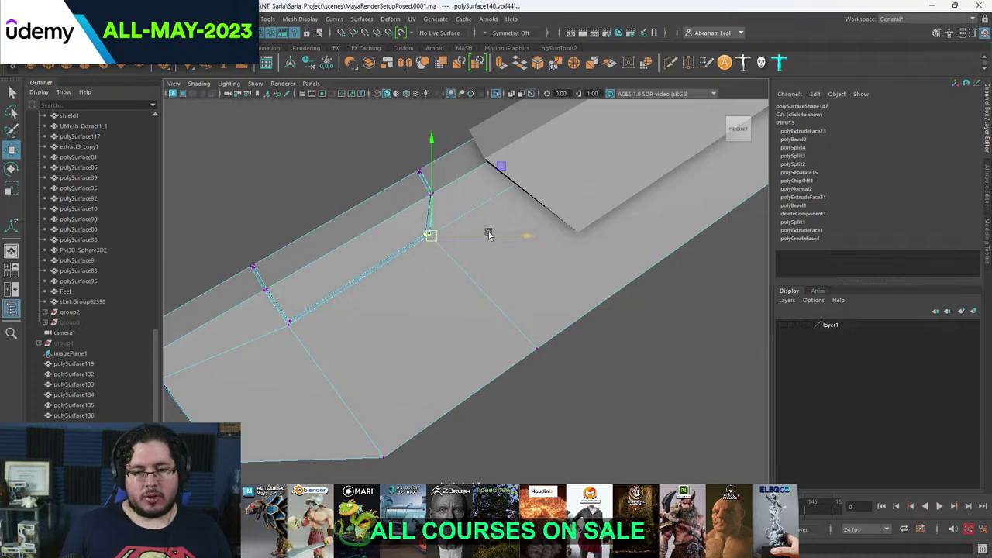
scroll(490, 233, "down", 4)
right_click_drag(452, 205, 502, 188)
left_click(479, 290)
- Examine the hatch groove and the raised panel on the plate from several angles
left_click_drag(479, 290, 587, 250, "alt")
right_click_drag(586, 250, 217, 263, "alt")
left_click_drag(217, 264, 372, 271, "alt")
right_click_drag(372, 271, 475, 278, "alt")
middle_click_drag(475, 279, 469, 338, "alt")
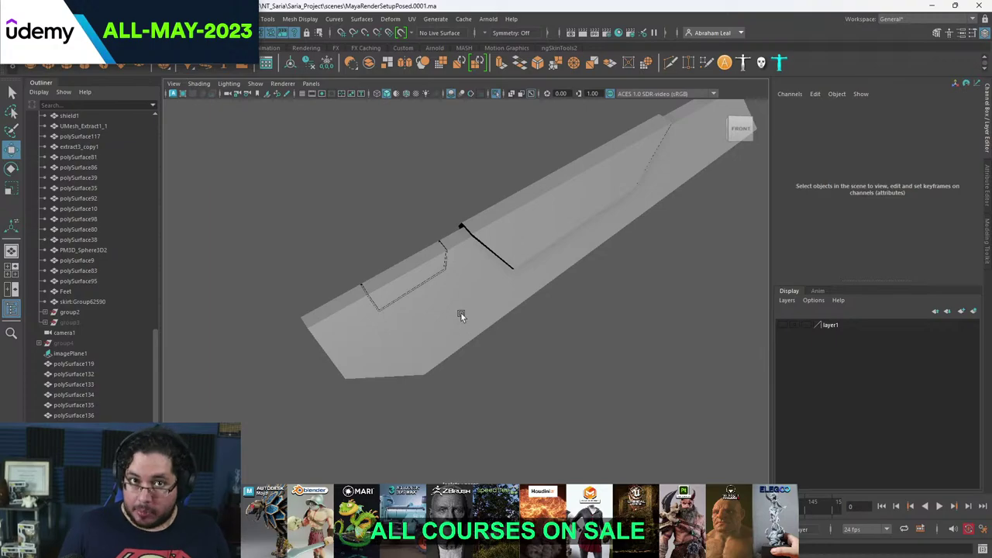
scroll(461, 313, "down", 3)
scroll(457, 321, "up", 2)
left_click_drag(457, 321, 493, 320, "alt")
scroll(399, 336, "up", 2)
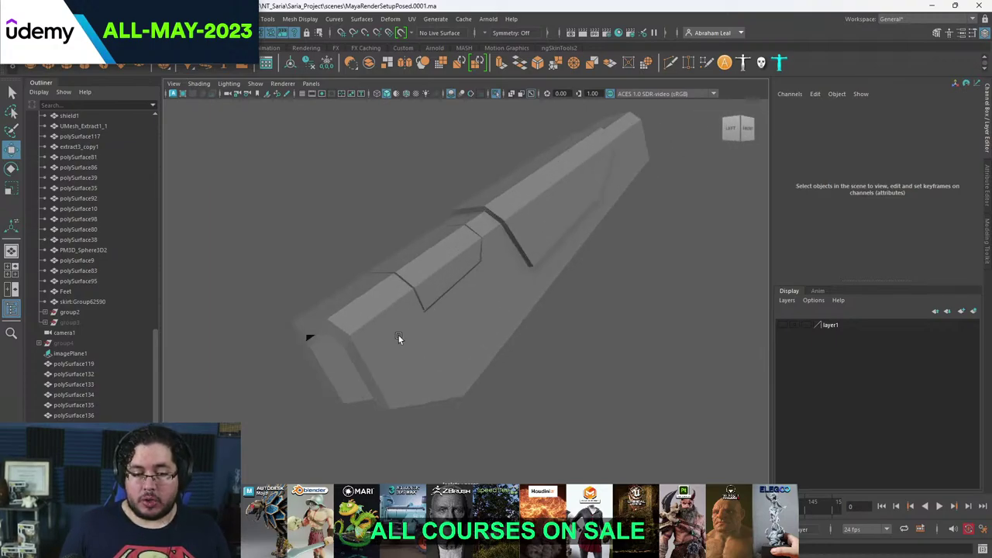
- Bevel the outer edges around the plate's open ends and along its lower rims with a fraction of 0.23
left_click(391, 340)
left_click_drag(391, 340, 489, 307, "alt")
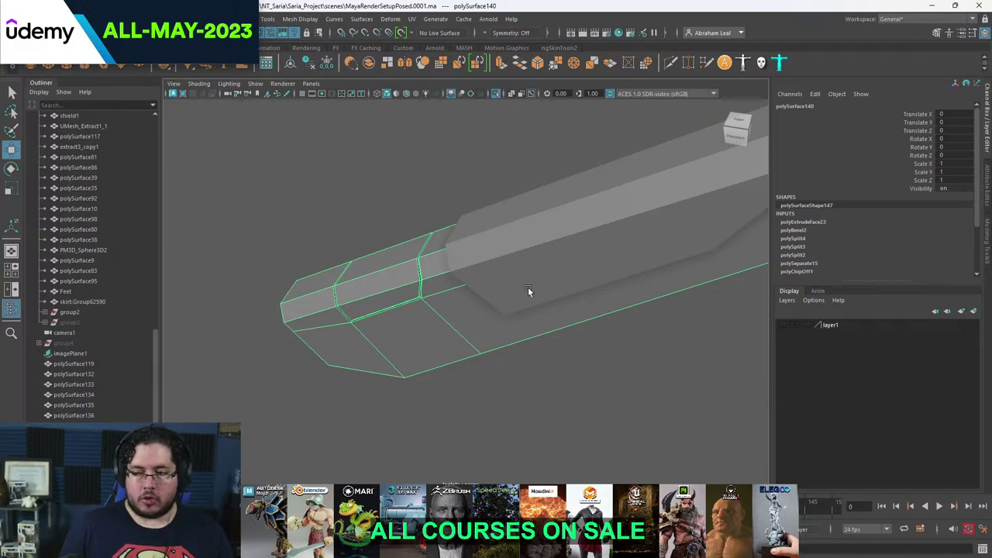
left_click_drag(569, 247, 452, 302, "alt")
key("F10")
double_click(371, 233)
key("q")
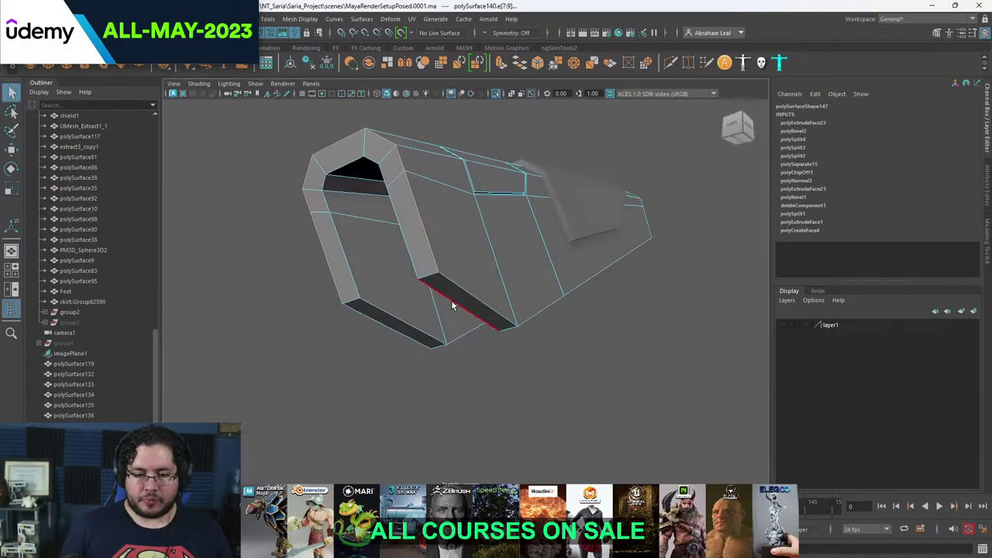
left_click_drag(619, 326, 483, 317, "alt")
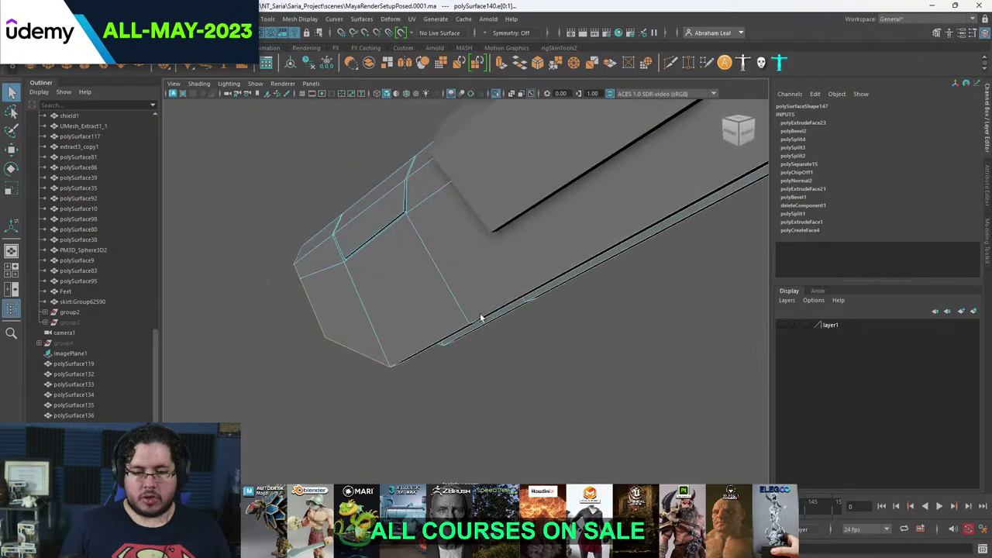
middle_click_drag(482, 317, 402, 346, "alt")
right_click_drag(562, 290, 531, 378, "alt")
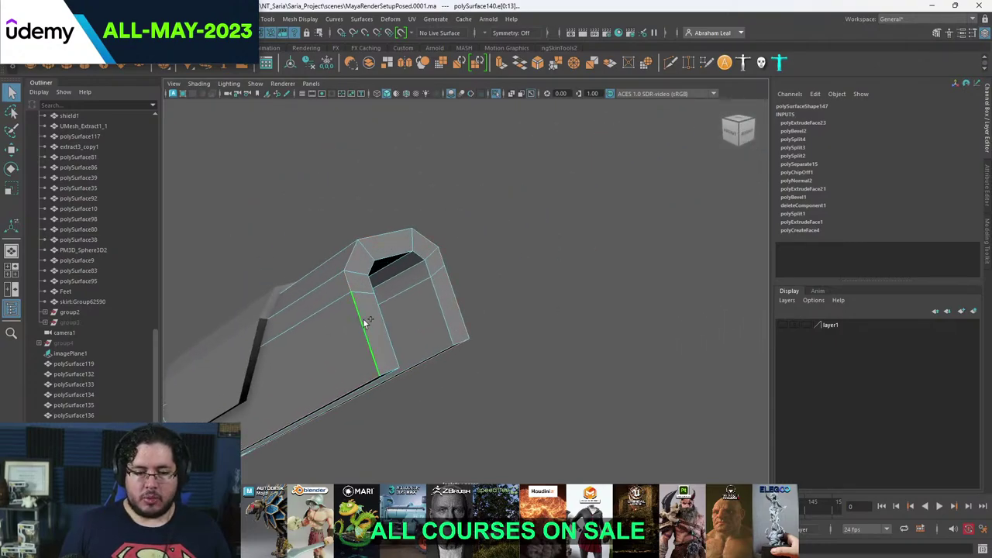
left_click_drag(367, 321, 568, 184, "alt")
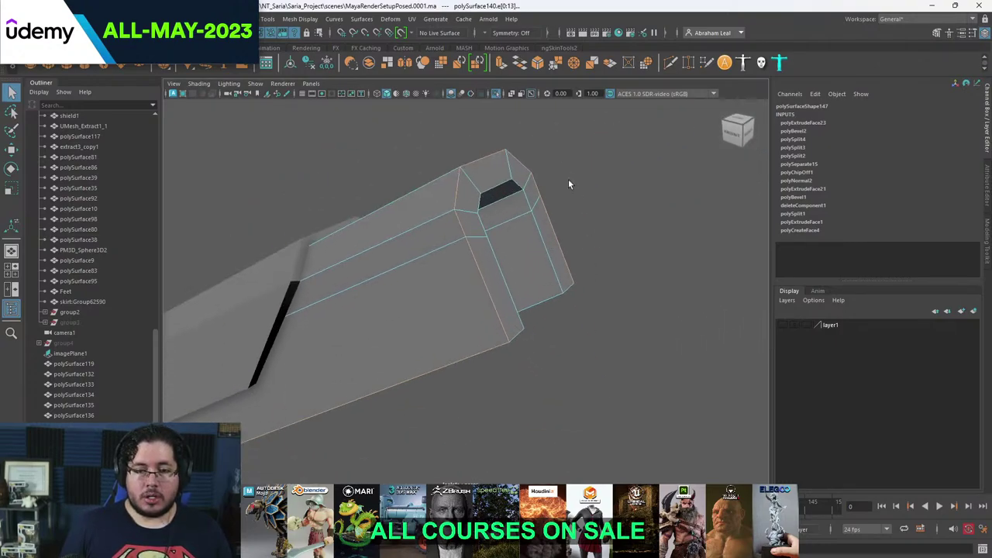
left_click(539, 64)
left_click_drag(542, 96, 591, 225, "alt")
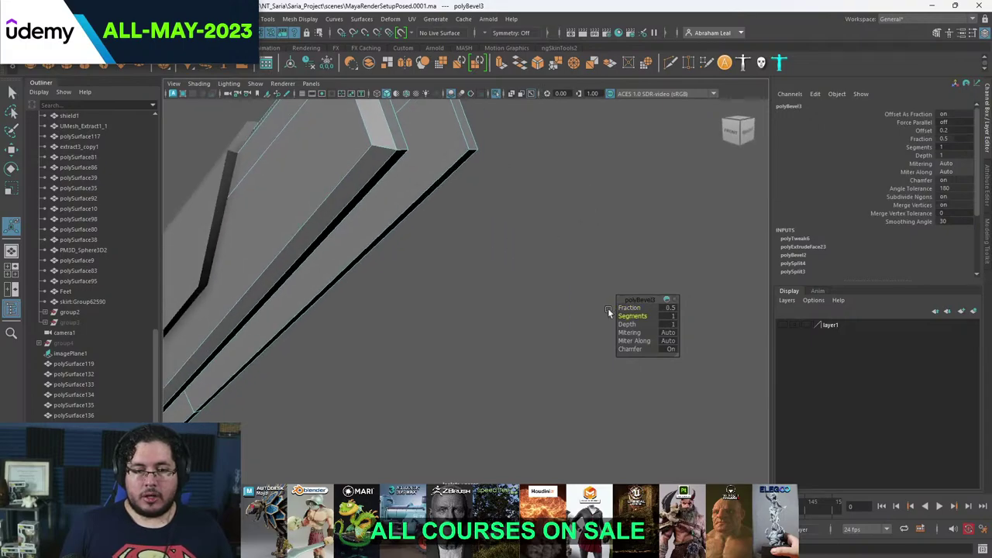
left_click_drag(609, 310, 601, 308)
left_click_drag(465, 255, 441, 202, "alt")
middle_click_drag(441, 202, 488, 298, "alt")
right_click_drag(488, 298, 412, 232, "alt")
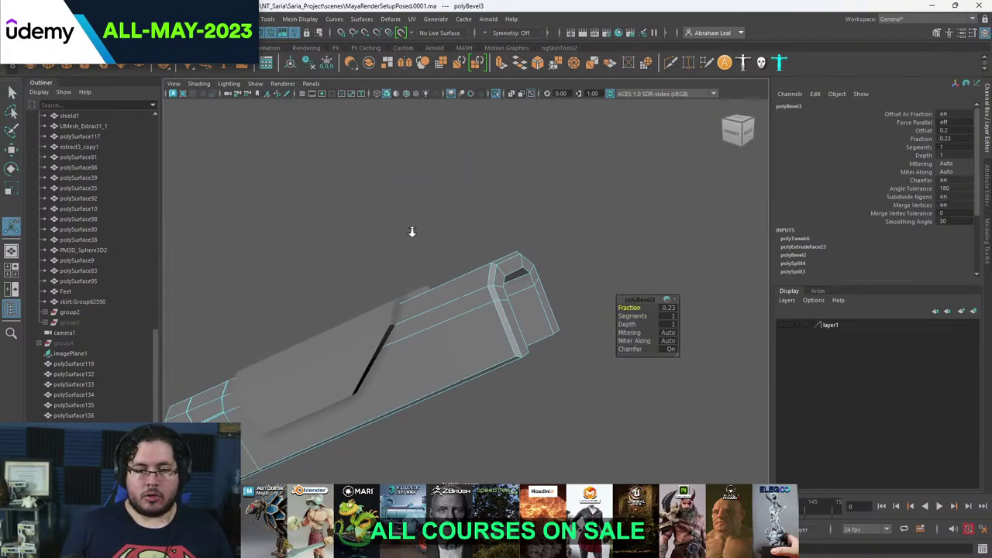
right_click_drag(495, 264, 563, 206)
key("q")
left_click(563, 207)
left_click_drag(554, 225, 595, 256, "alt")
middle_click_drag(445, 289, 474, 191, "alt")
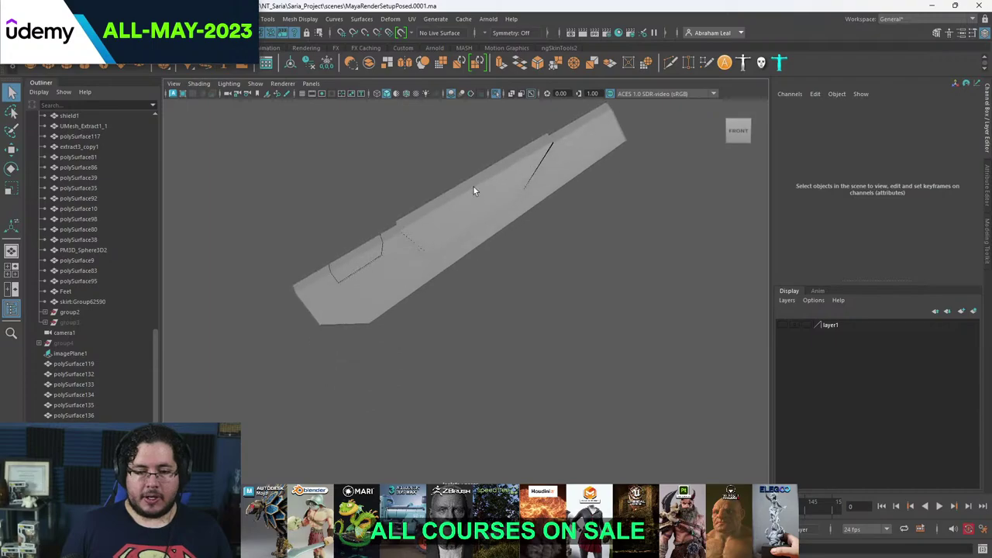
- Bring back the rest of the wing and examine the grooved plate and its raised panel among the other parts
left_click(496, 94)
left_click_drag(535, 224, 583, 345, "alt")
middle_click_drag(579, 298, 549, 303, "alt")
right_click_drag(548, 303, 646, 353, "alt")
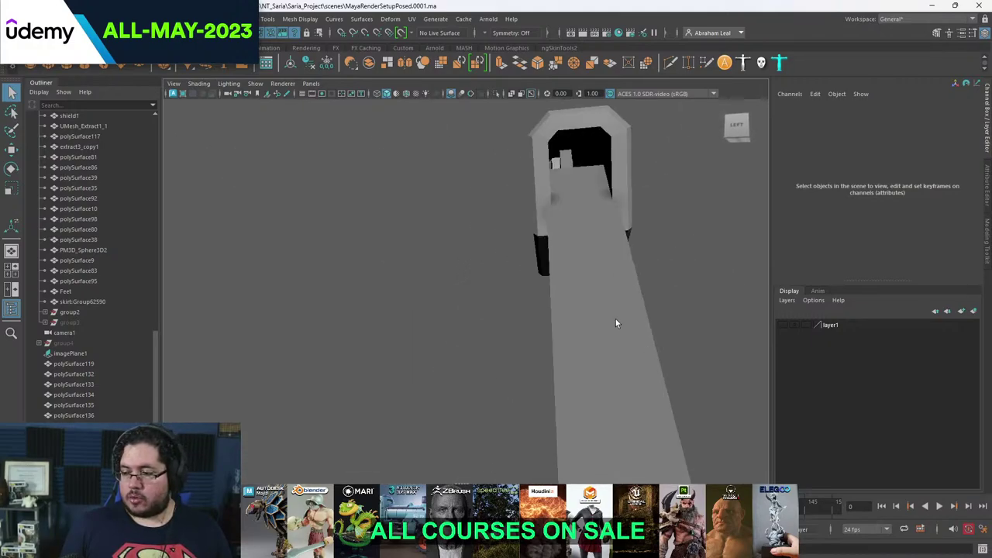
middle_click_drag(615, 318, 595, 321, "alt")
left_click_drag(611, 306, 570, 319, "alt")
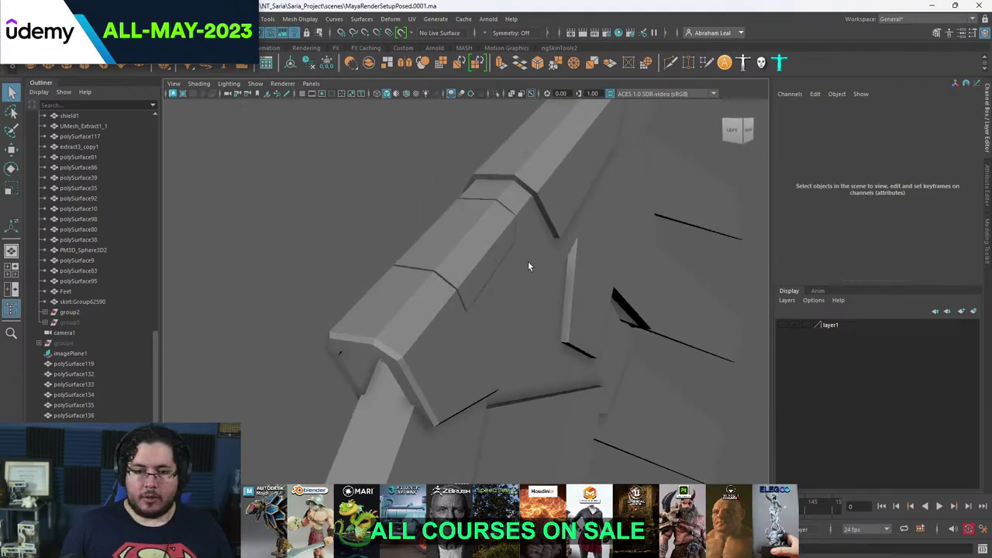
right_click_drag(527, 266, 327, 281, "alt")
- Create a polygon sphere, scale it to about 615, and move it high above the wing
left_click(36, 67)
right_click_drag(465, 263, 302, 279, "alt")
key("r")
left_click_drag(462, 440, 403, 155)
key("w")
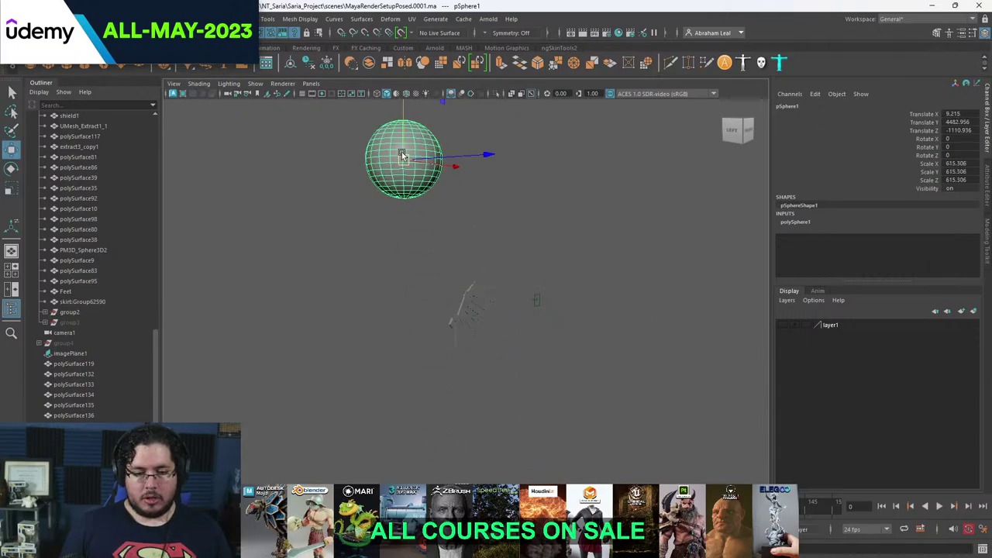
right_click_drag(403, 396, 493, 411, "alt")
middle_click_drag(487, 351, 577, 465, "alt")
right_click_drag(544, 335, 570, 360, "alt")
middle_click_drag(570, 360, 500, 291, "alt")
right_click_drag(500, 292, 536, 317, "alt")
- Select a stepped, L-shaped closed outline of edges on the sphere and bevel it into a narrow strip
right_click_drag(511, 262, 492, 222)
mouse_move(542, 240)
right_mouse_down("alt")
mouse_move(477, 252)
mouse_move(535, 256)
right_mouse_up("alt")
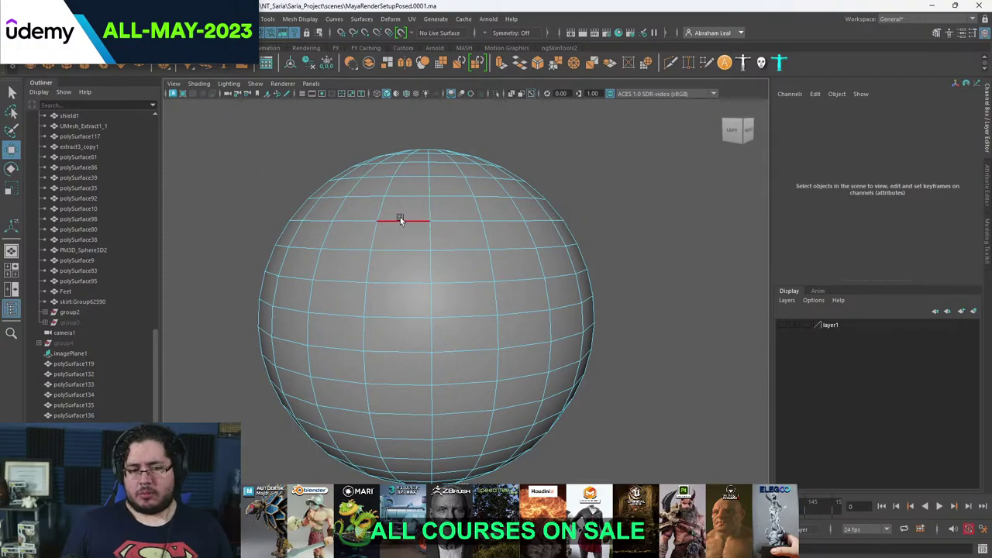
key("q")
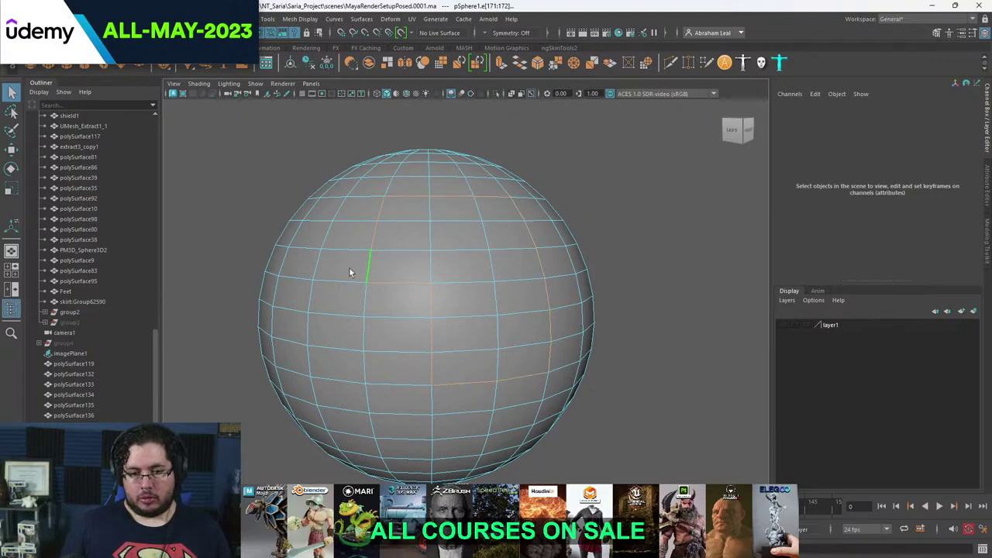
left_click_drag(531, 305, 540, 305, "alt")
scroll(539, 303, "up", 1)
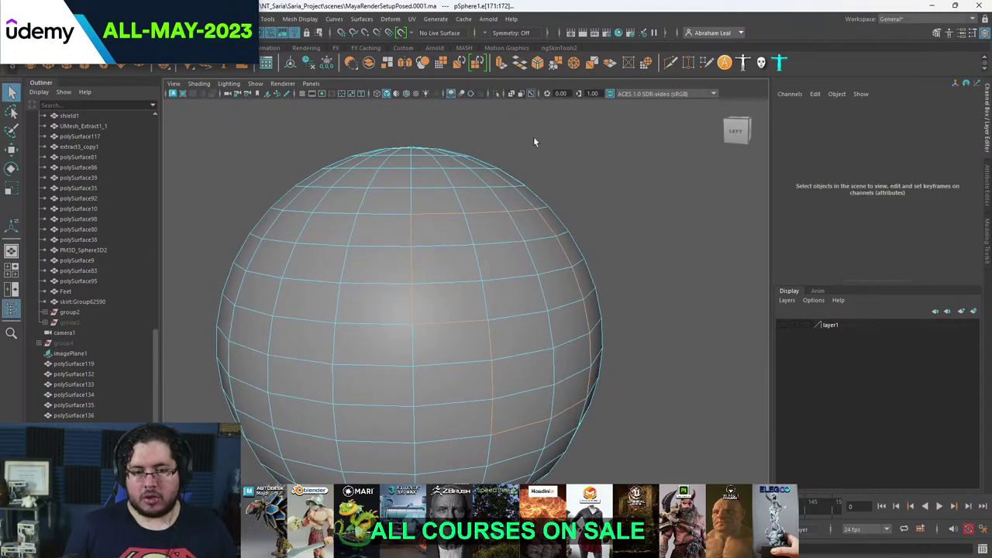
left_click(537, 65)
middle_click_drag(467, 215, 391, 217, "alt")
right_click_drag(391, 217, 447, 262, "alt")
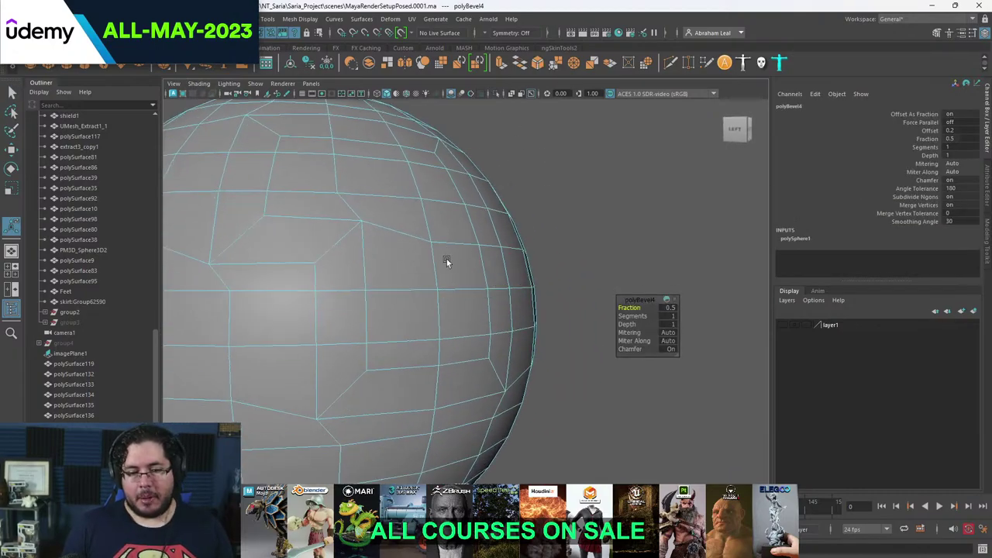
left_click_drag(620, 310, 449, 275)
- Extrude the sphere's narrow bevelled faces inward with a Local Translate Z of about -13.45 and an offset of 7.57
key("q")
left_click(467, 260)
double_click(477, 297, "shift")
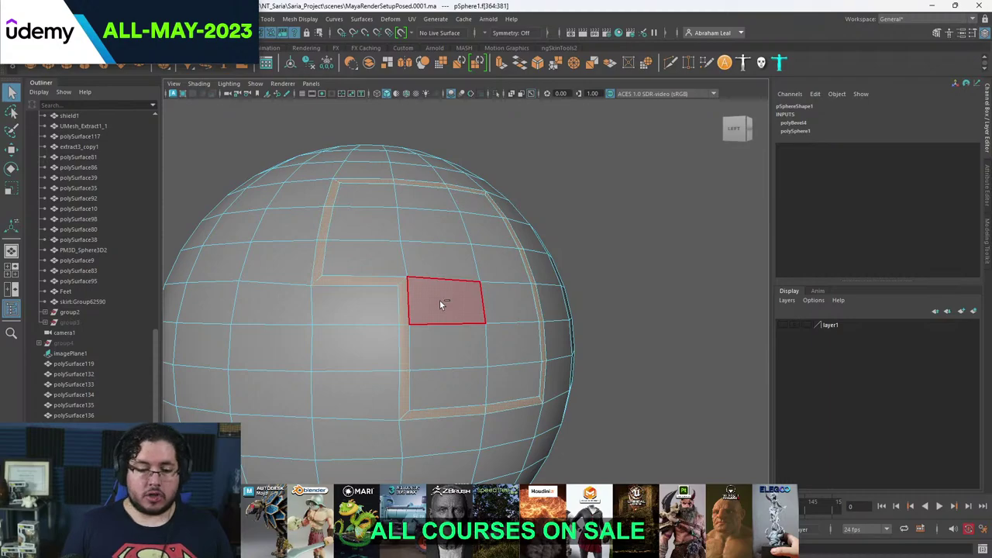
key("ctrl+e")
left_click_drag(411, 412, 406, 408)
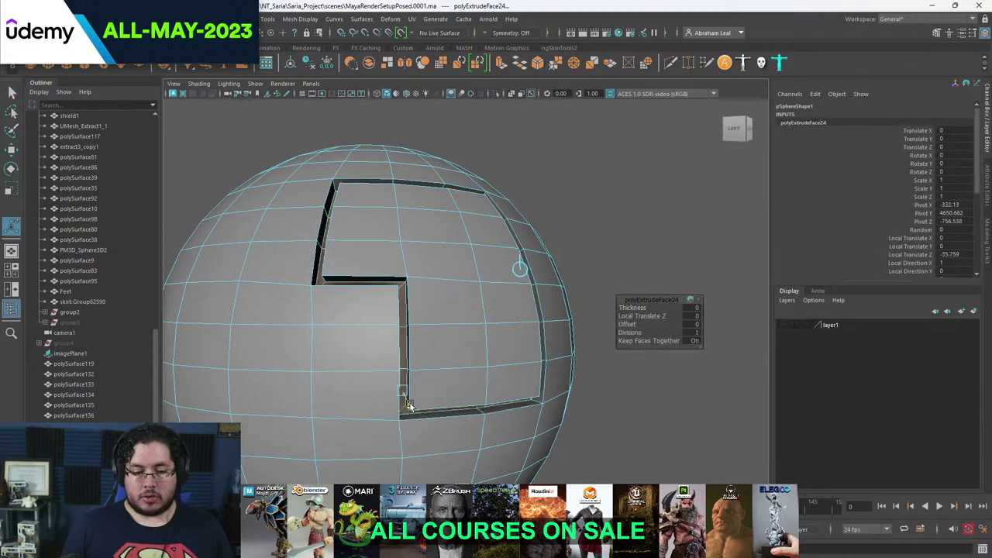
left_click_drag(649, 319, 684, 313)
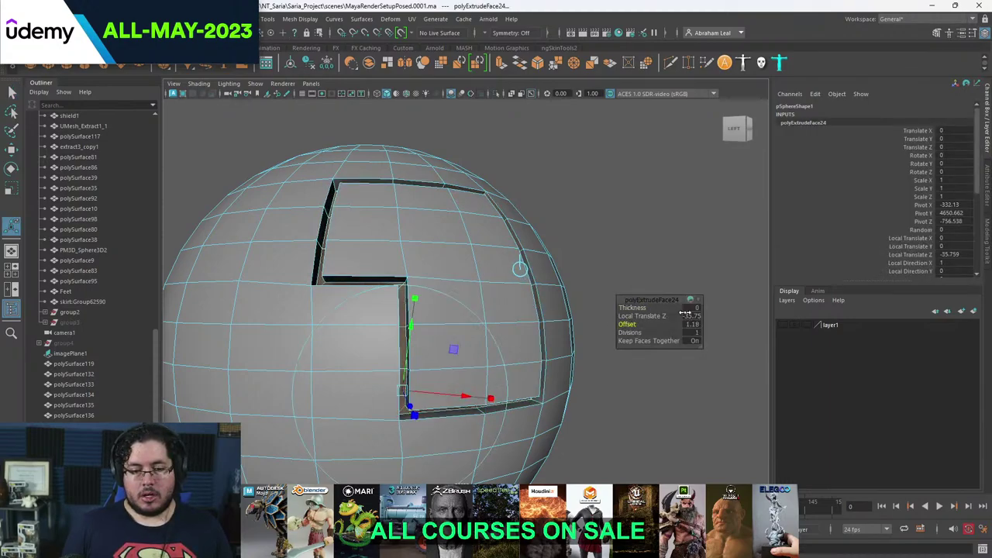
left_click_drag(453, 331, 503, 365, "alt")
middle_click_drag(504, 364, 422, 252, "alt")
left_click_drag(518, 467, 525, 474)
middle_click_drag(634, 322, 943, 325)
left_click_drag(606, 387, 602, 381, "alt")
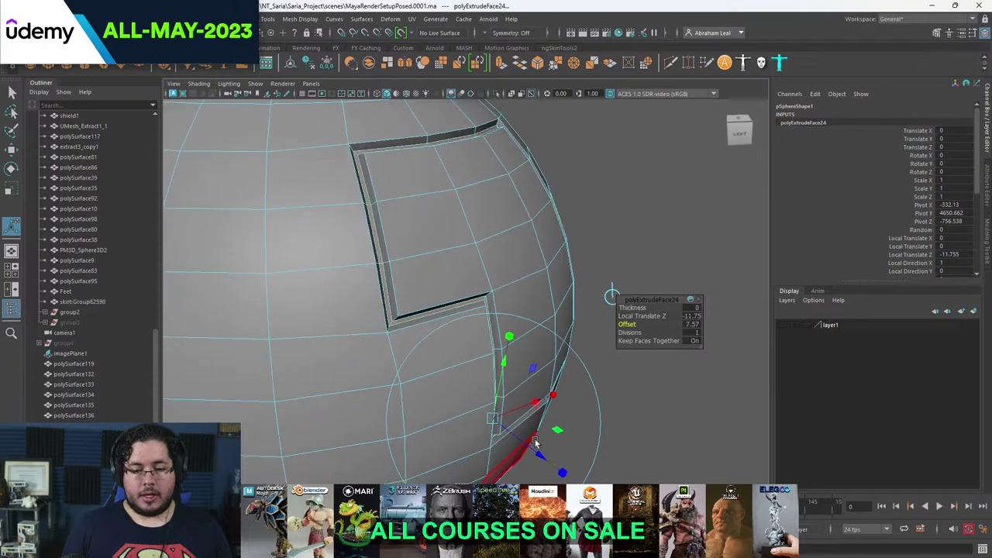
left_click_drag(537, 447, 540, 450)
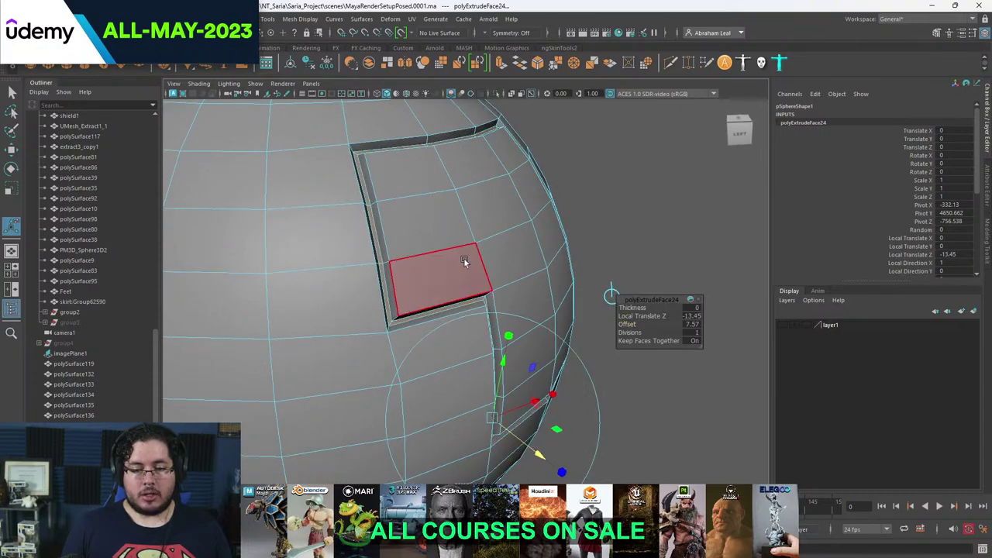
- Return the grooved sphere to object mode and delete it
key("q")
right_click_drag(464, 259, 563, 185)
left_click(566, 185)
scroll(504, 306, "down", 5)
left_click_drag(502, 309, 466, 295, "alt")
left_click(443, 292)
key("Delete")
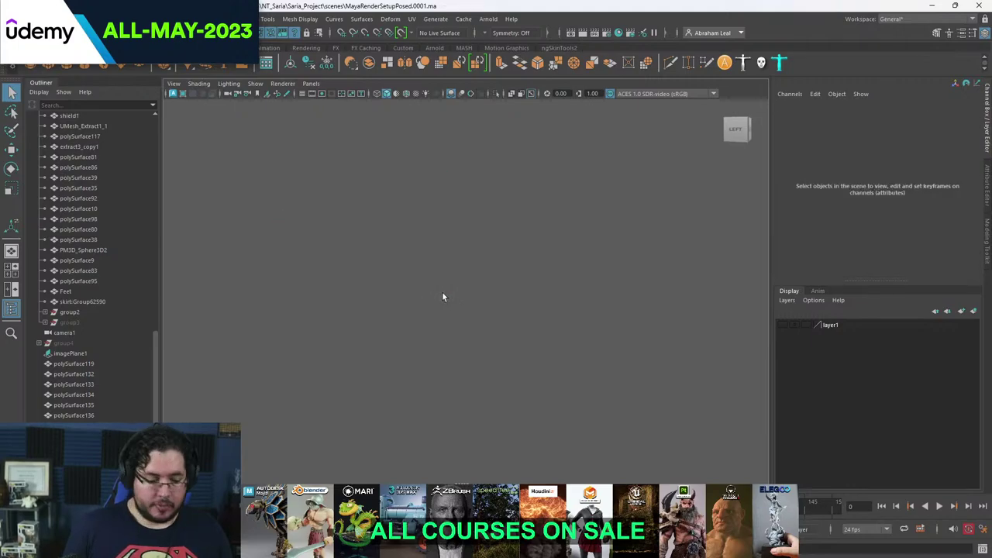
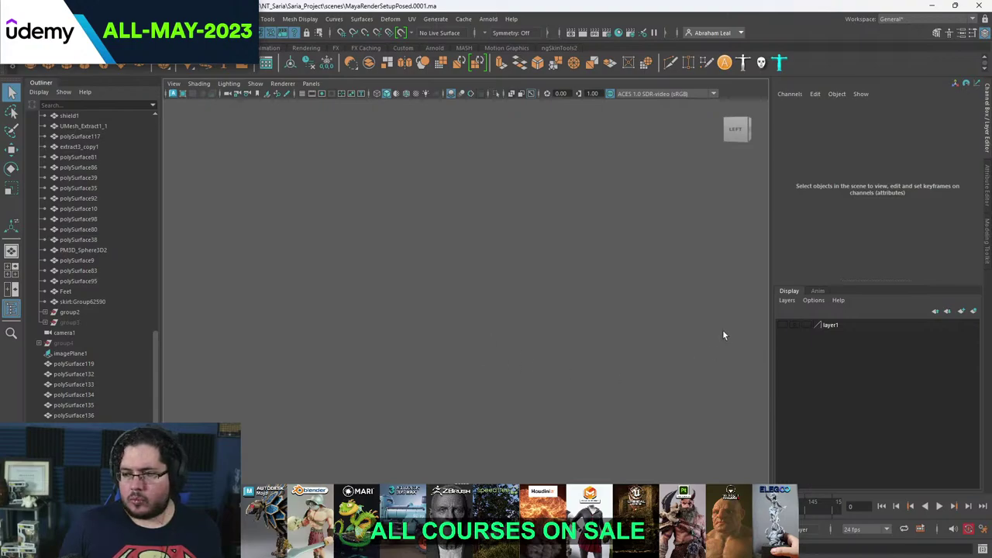
- Find the wing again and examine the hollow plate with its raised panel and hatch groove
middle_click_drag(391, 325, 466, 124, "alt")
right_click_drag(573, 310, 507, 338, "alt")
middle_click_drag(507, 338, 473, 203, "alt")
right_click_drag(472, 232, 666, 351, "alt")
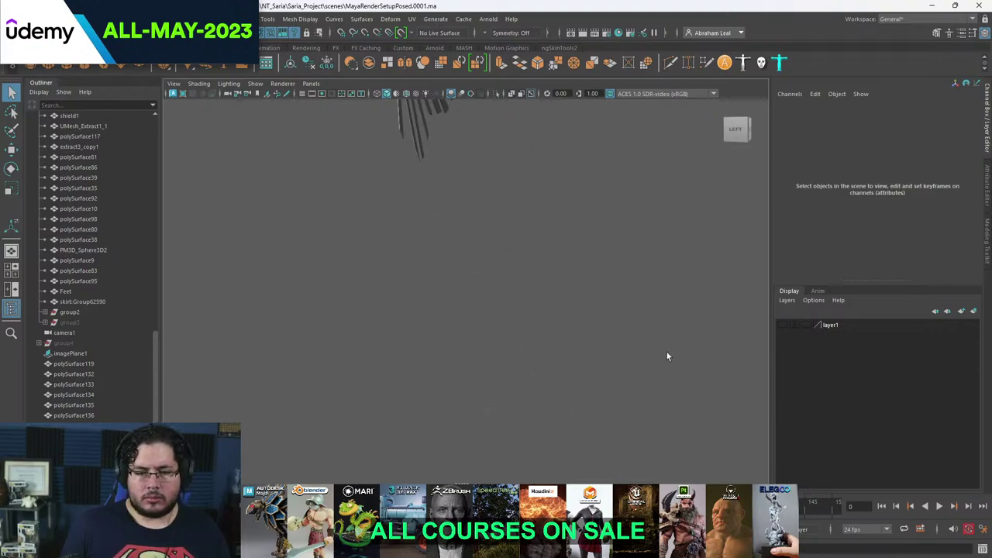
middle_click_drag(403, 128, 410, 284, "alt")
scroll(410, 283, "up", 2)
left_click(404, 208)
key("f")
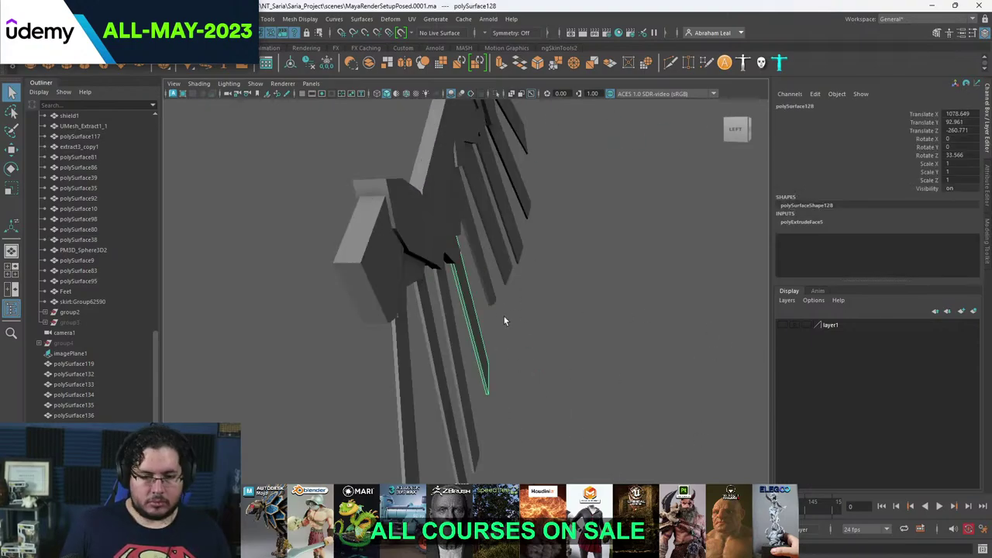
left_click_drag(503, 316, 445, 315, "alt")
left_click(561, 338)
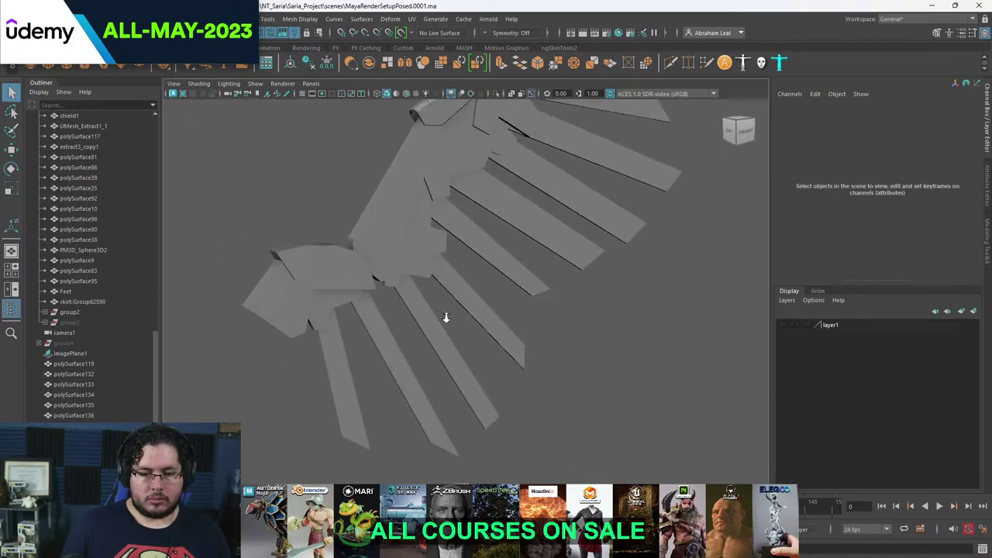
right_click_drag(550, 310, 500, 279, "alt")
middle_click_drag(496, 240, 458, 346, "alt")
right_click_drag(458, 345, 542, 348, "alt")
left_click_drag(543, 348, 522, 320, "alt")
scroll(522, 324, "up", 3)
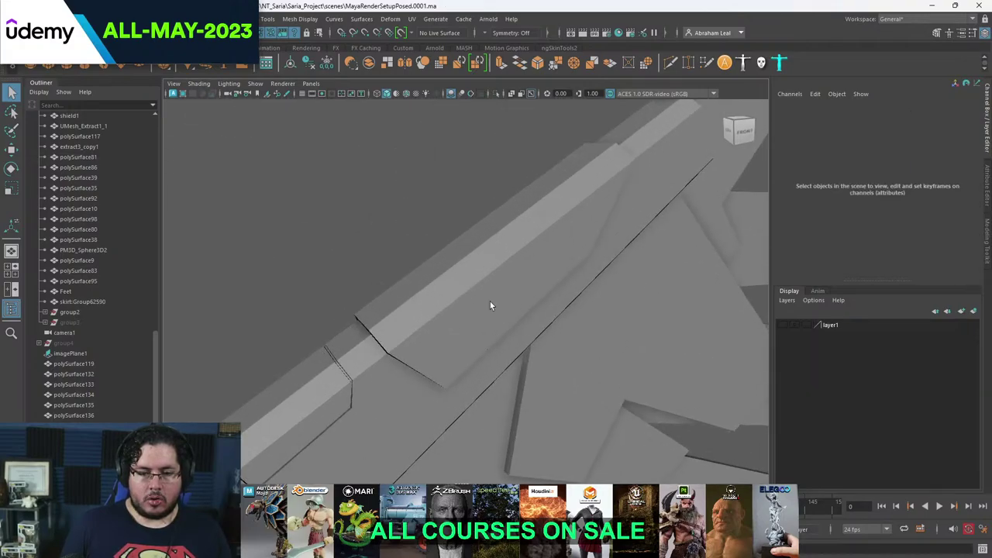
left_click(491, 303)
middle_click_drag(516, 297, 437, 328, "alt")
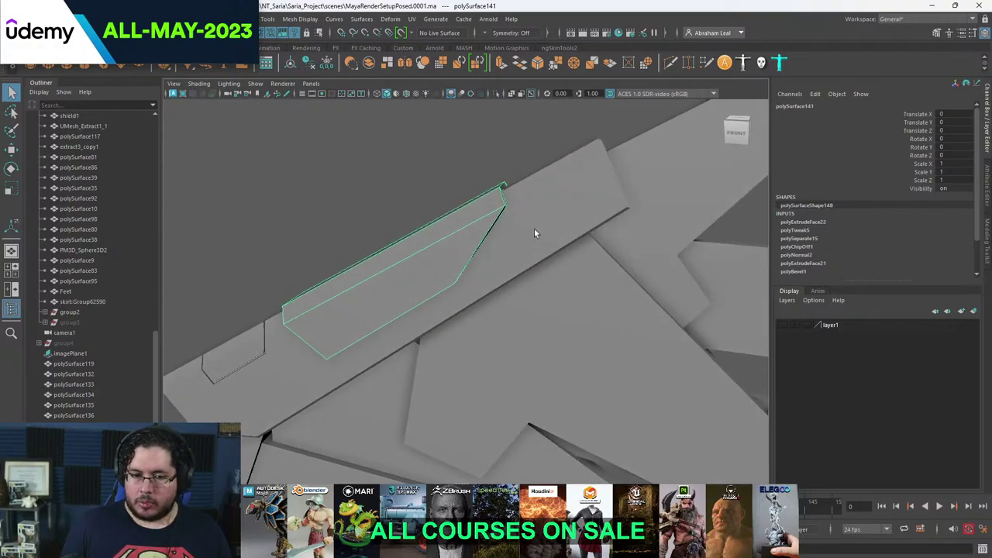
middle_click_drag(534, 233, 565, 245, "alt")
- Isolate the grooved hollow plate and delete its construction history
left_click(482, 224)
left_click(496, 93)
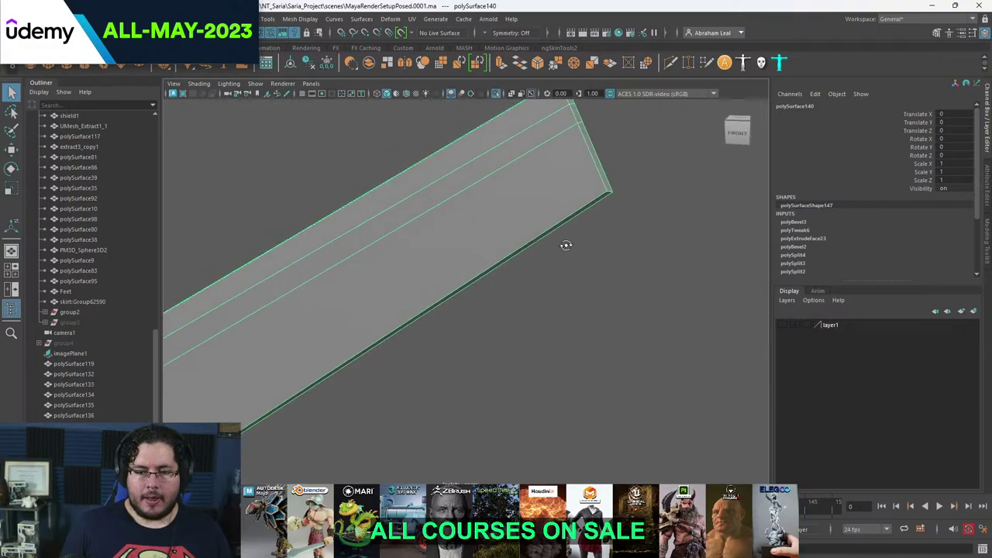
scroll(582, 240, "down", 5)
left_click(574, 286)
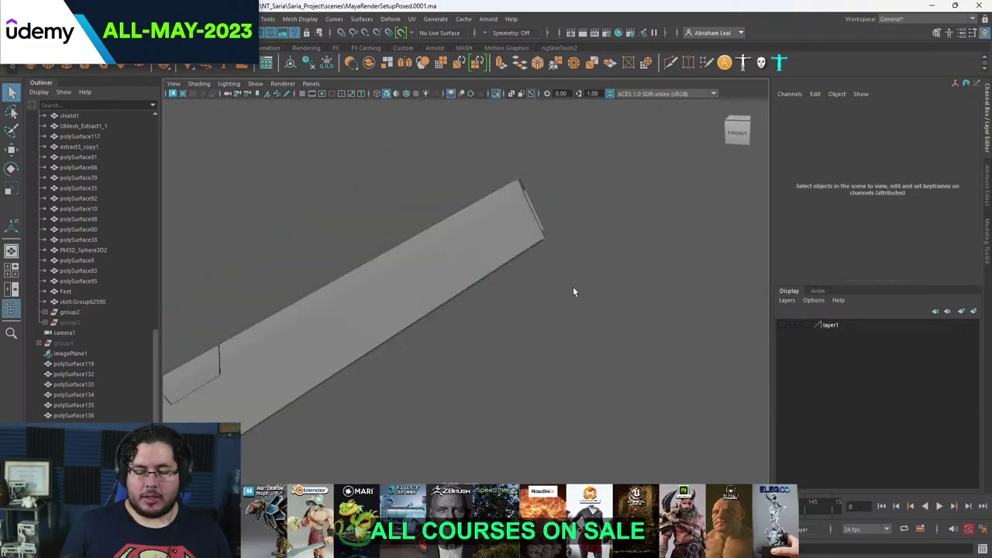
left_click(510, 250)
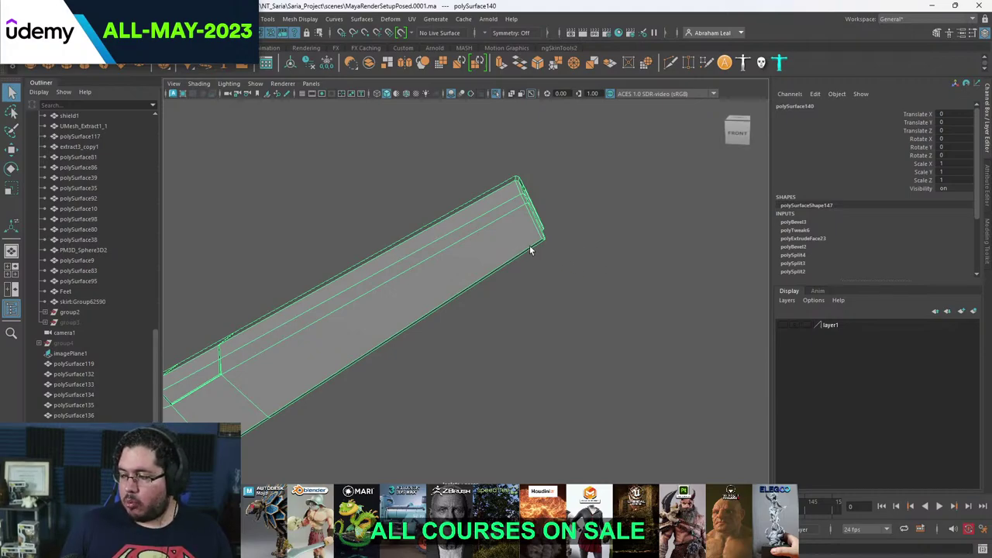
mouse_move(447, 266)
left_mouse_down("alt")
mouse_move(449, 237)
mouse_move(396, 219)
mouse_move(454, 267)
left_mouse_up("alt")
left_click(324, 132)
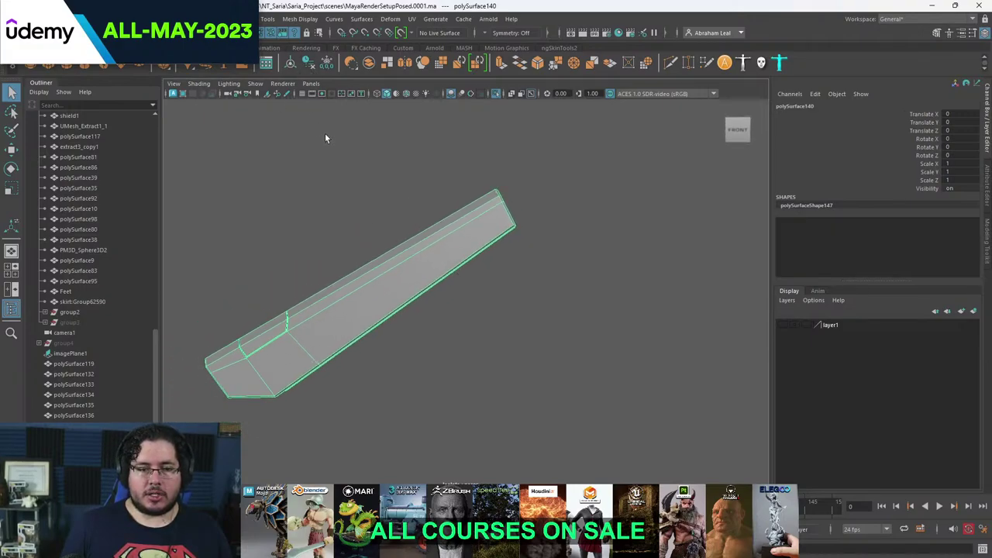
- Create a polygon cube and move it beside the plate's upper end, at about X 768 and Y 2389
left_click(49, 68)
scroll(450, 344, "down", 5)
key("w")
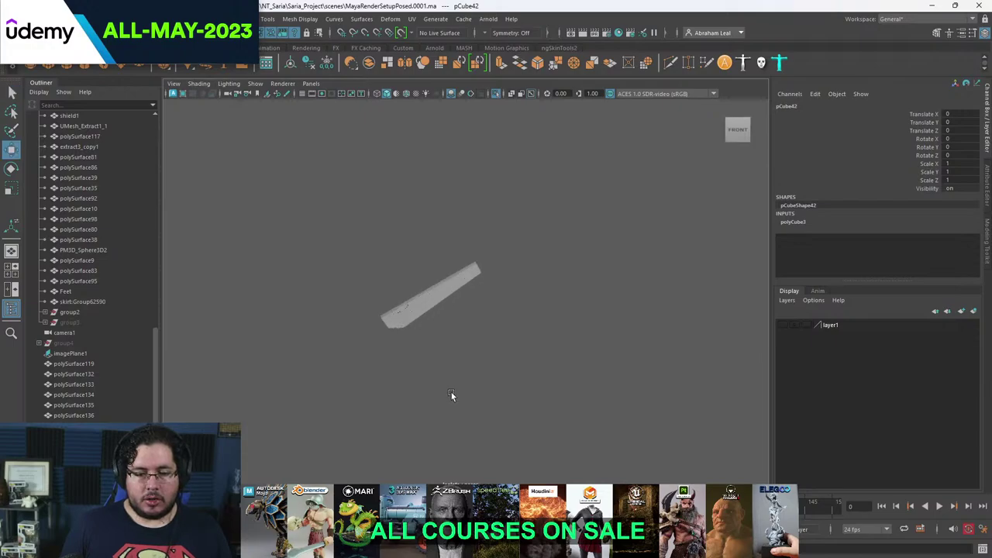
scroll(451, 392, "down", 6)
left_click_drag(395, 457, 440, 247)
key("ctrl+z")
scroll(522, 280, "up", 6)
scroll(574, 310, "up", 5)
scroll(659, 371, "down", 5)
scroll(469, 308, "up", 5)
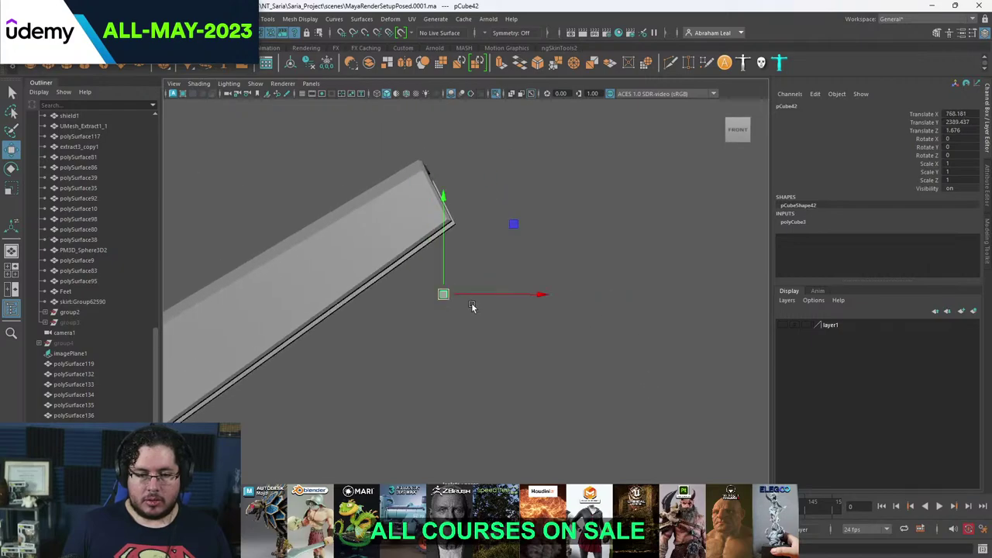
scroll(495, 337, "down", 5)
scroll(476, 296, "up", 5)
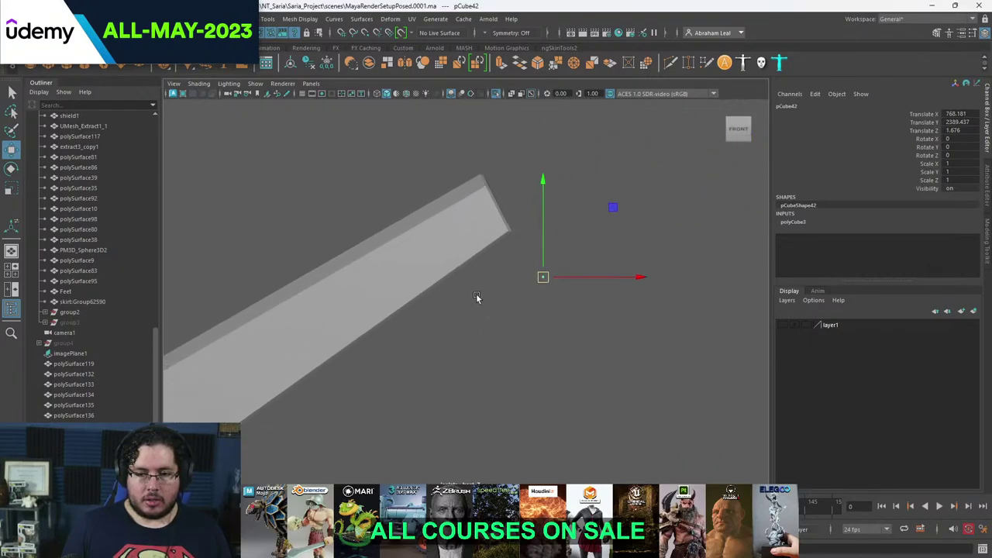
- Scale the cube to about 45.6, rotate it about -24 degrees in Z, and place it over the plate end's lower corner
key("r")
left_click_drag(547, 287, 634, 288)
key("w")
left_click_drag(547, 286, 535, 239)
key("e")
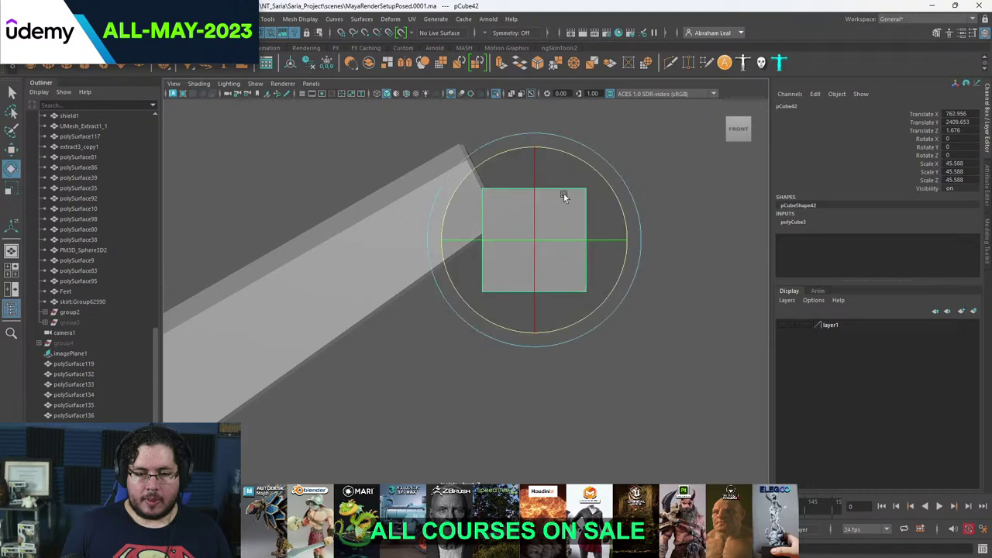
left_click_drag(563, 194, 602, 194)
key("w")
left_click_drag(538, 243, 533, 247)
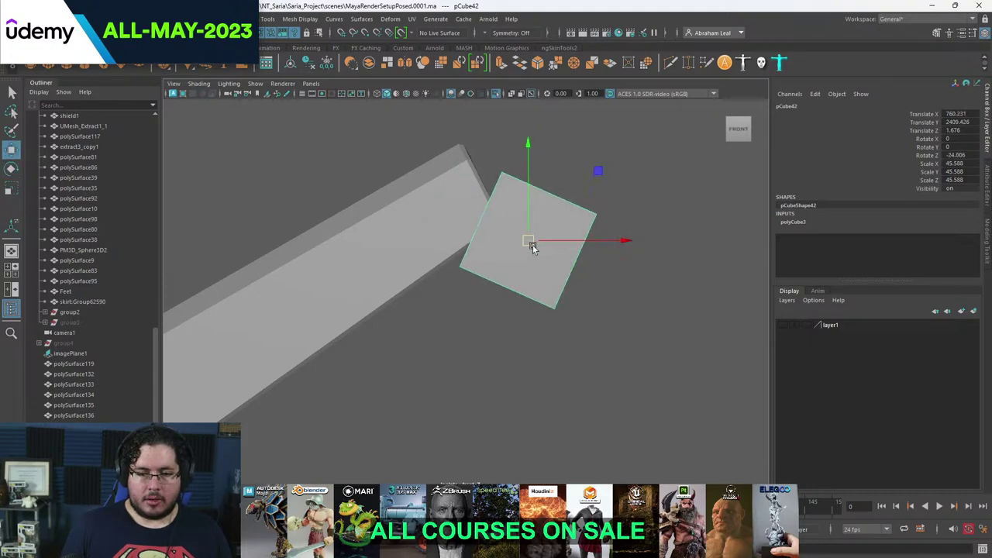
- Subtract the rotated cube from the plate with a Boolean and select the cube as the live cutter
left_click(471, 174)
left_click(502, 207, "shift")
left_click(353, 64)
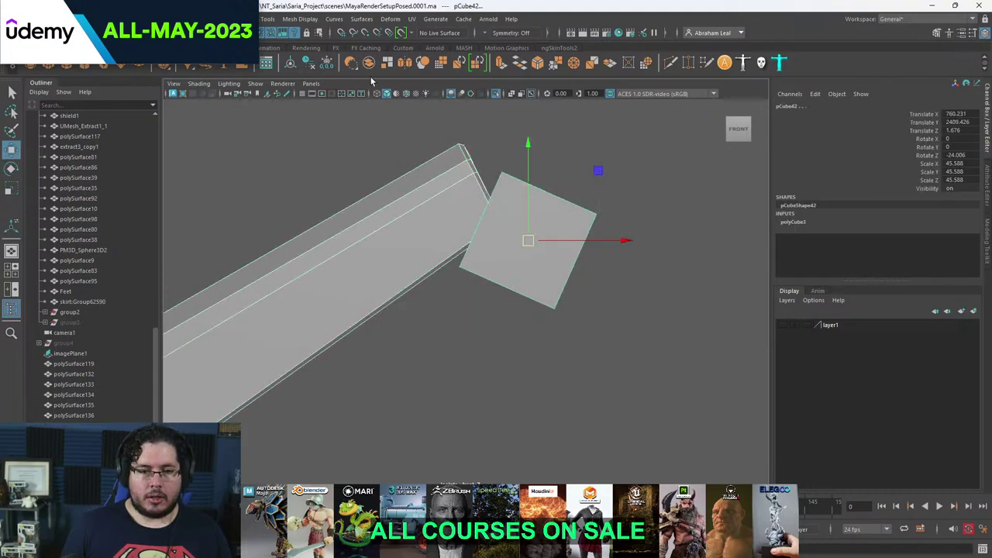
left_click(926, 200)
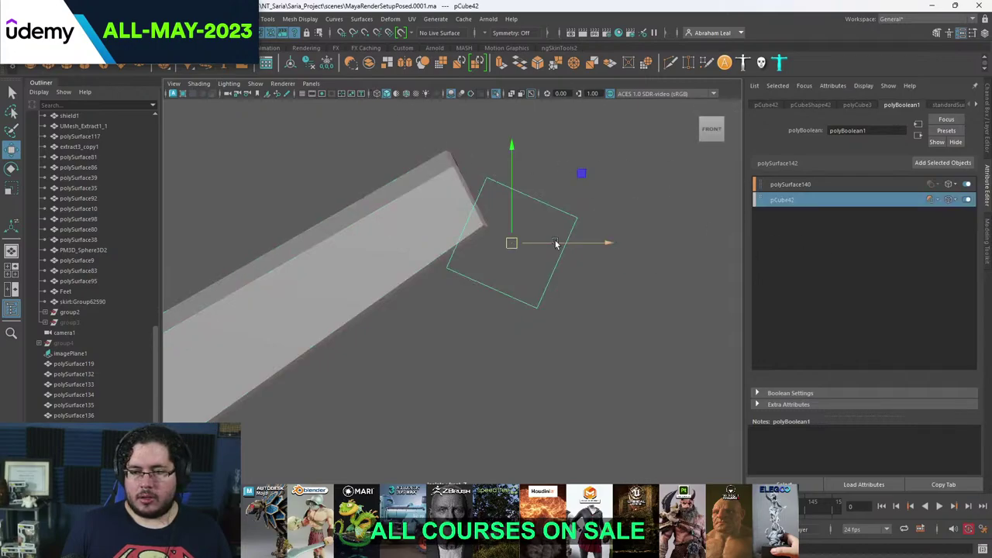
- Move the cutting cube in depth onto the plate so it clips the lower corner of both side walls
left_click_drag(626, 209, 460, 239, "alt")
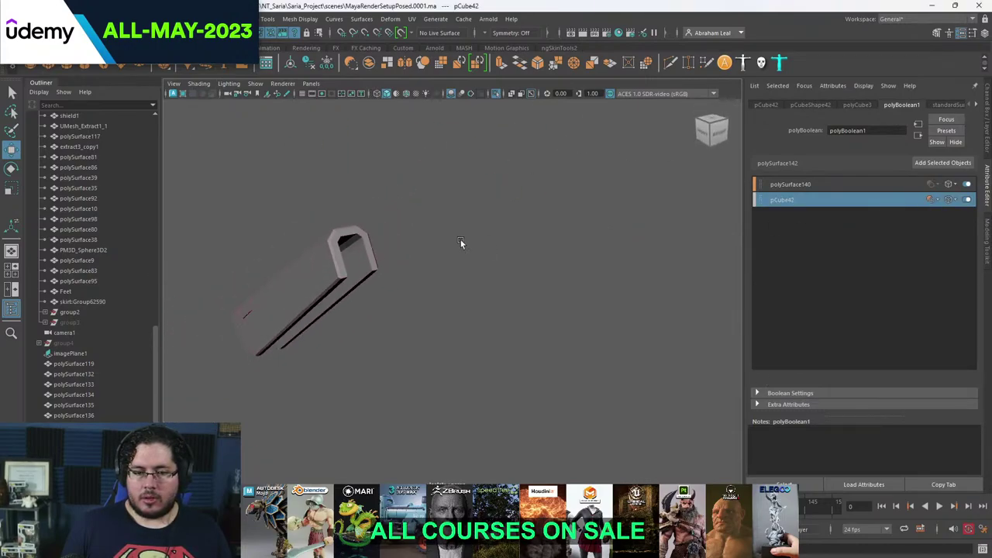
scroll(460, 240, "down", 5)
left_click_drag(209, 333, 372, 336)
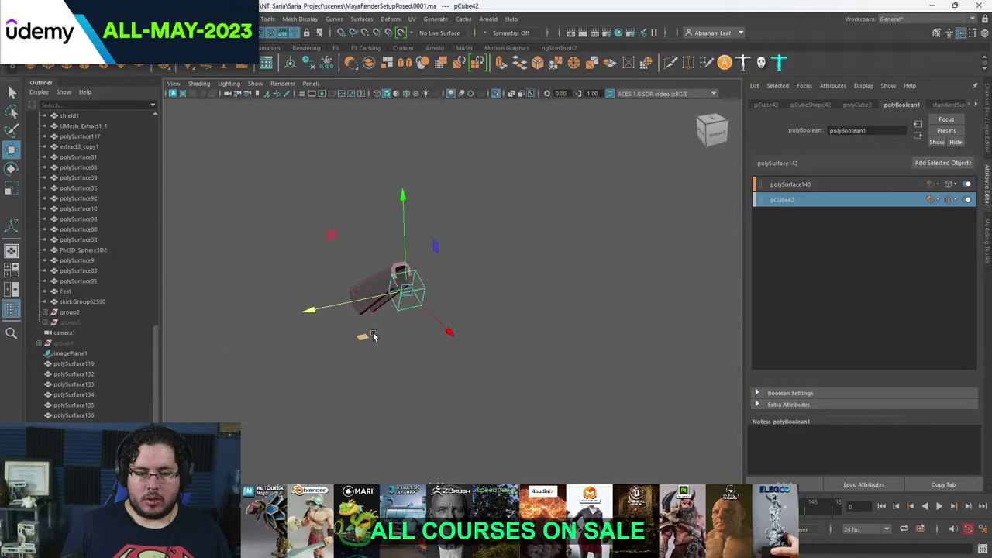
scroll(374, 336, "up", 5)
left_click_drag(447, 330, 546, 281, "alt")
scroll(487, 259, "up", 6)
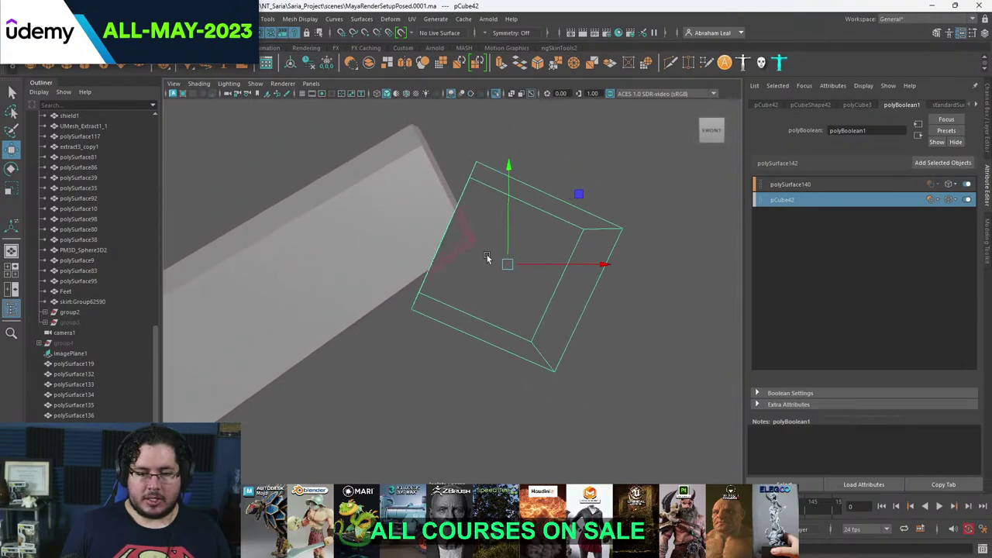
left_click_drag(573, 333, 473, 302, "alt")
scroll(390, 287, "up", 3)
- Delete the construction history of the cut plate and inspect the clipped corners at its open end
left_click(349, 172)
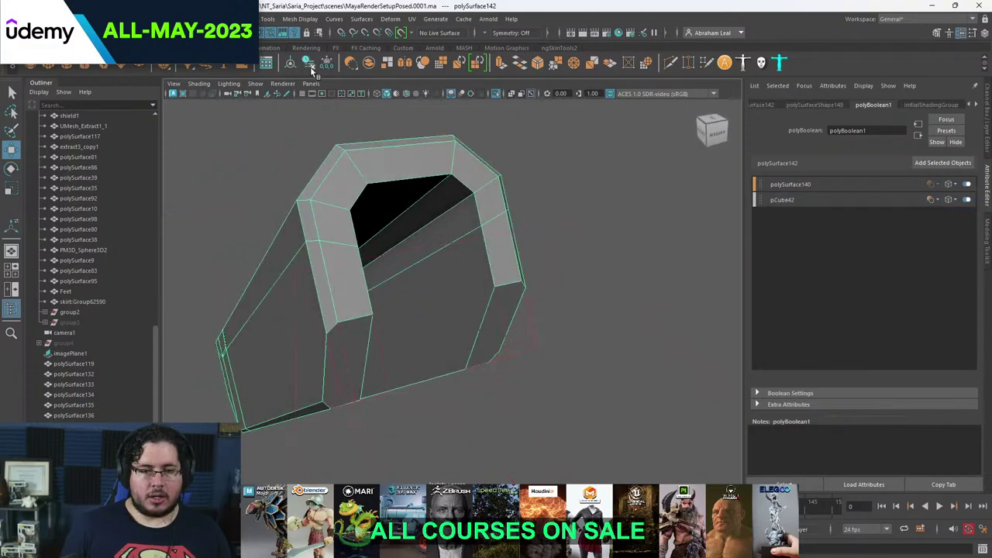
left_click(310, 66)
left_click(273, 133)
left_click_drag(273, 133, 227, 142, "alt")
left_click(489, 225)
left_click_drag(488, 226, 422, 185, "alt")
left_click_drag(419, 368, 492, 191, "alt")
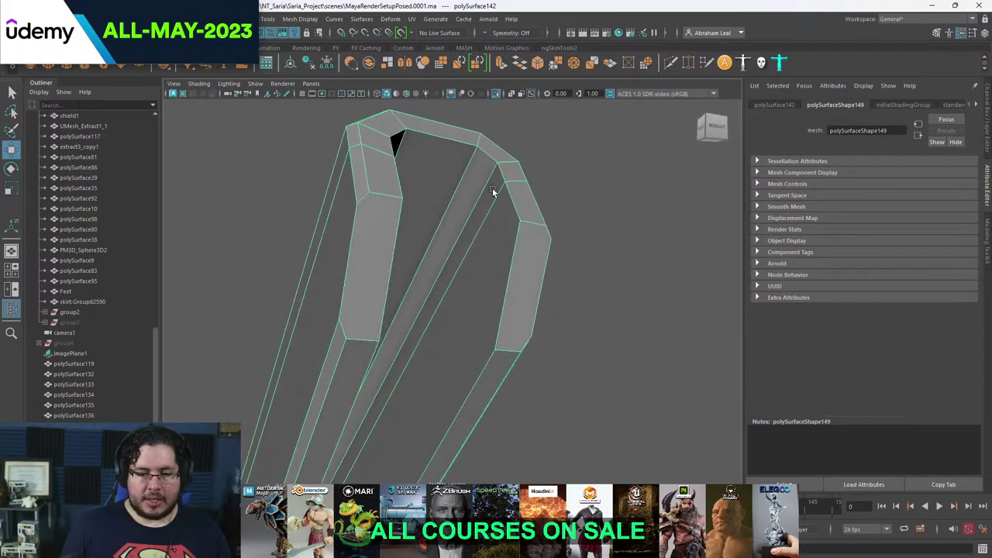
left_click(671, 63)
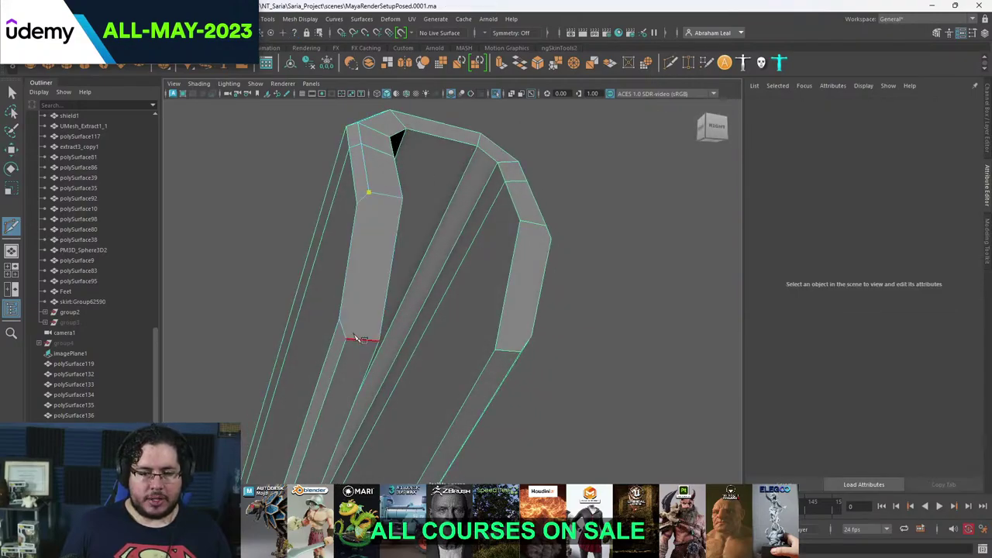
left_click_drag(350, 344, 493, 285, "alt")
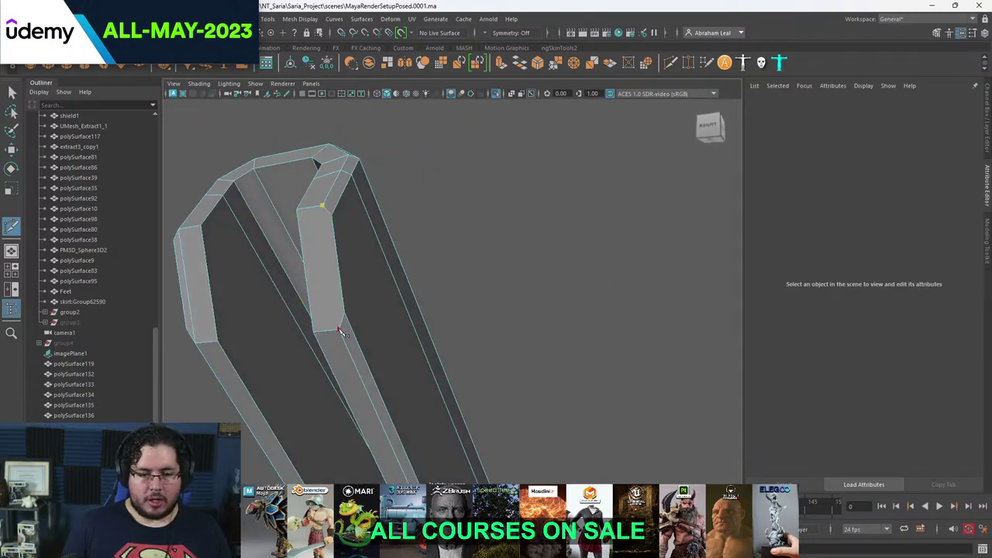
left_click_drag(342, 332, 475, 232, "alt")
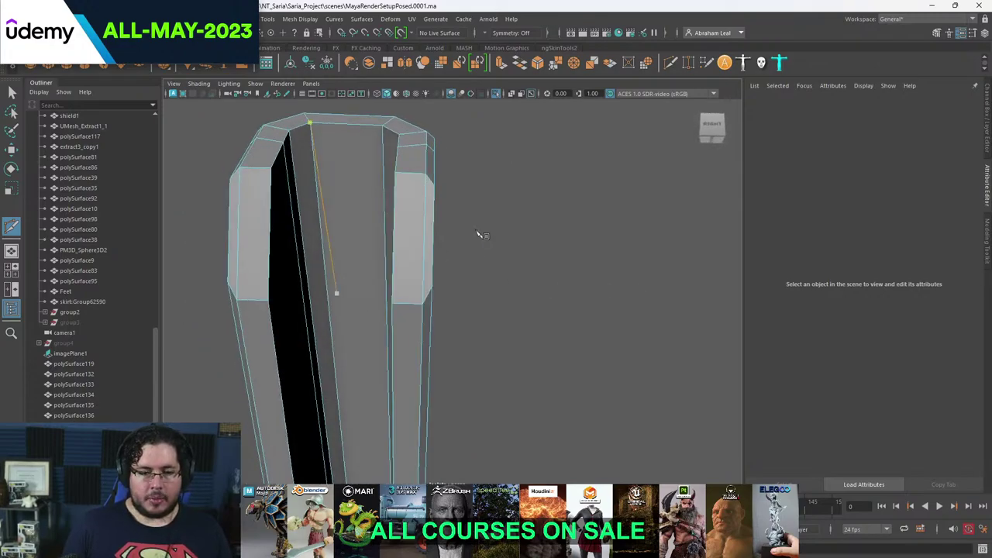
key("q")
left_click_drag(509, 150, 453, 298, "alt")
left_click(532, 282)
left_click(505, 230)
left_click_drag(415, 271, 496, 326, "alt")
right_click_drag(497, 327, 490, 310, "alt")
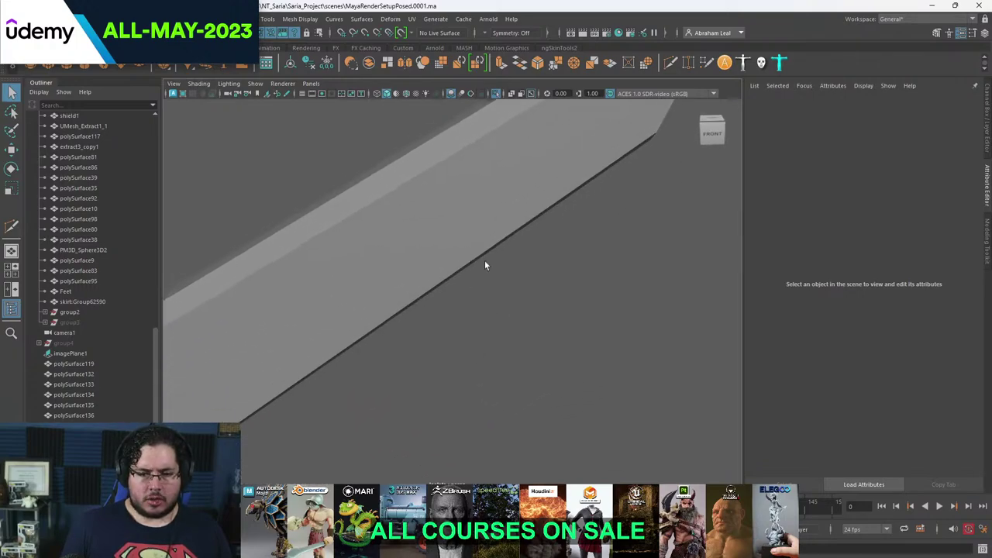
left_click_drag(484, 263, 484, 286, "alt")
- Select the clipped plate and frame its open end squarely in the front view
left_click(448, 199)
key("f")
key("space")
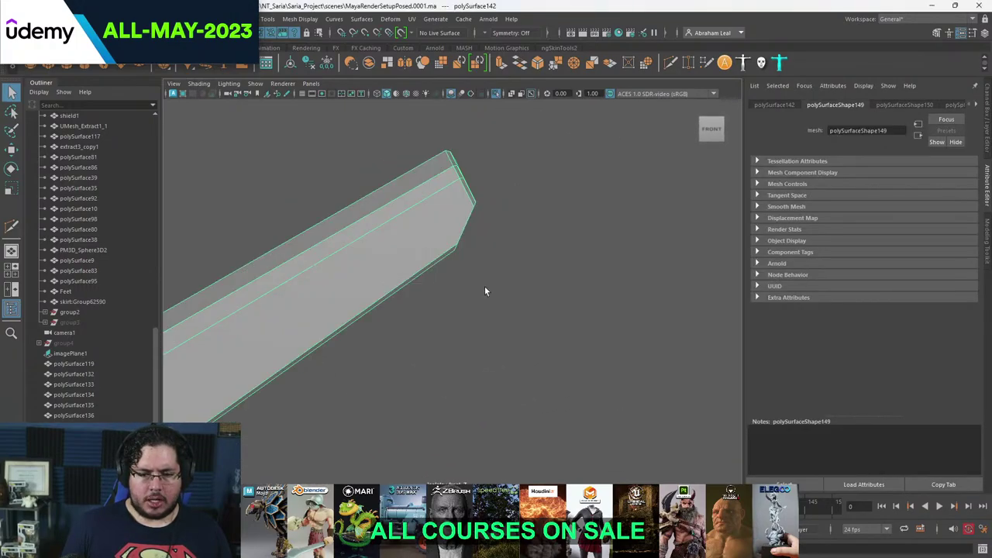
right_click_drag(485, 286, 402, 294, "alt")
middle_click_drag(402, 294, 507, 214, "alt")
right_click_drag(507, 215, 585, 93, "alt")
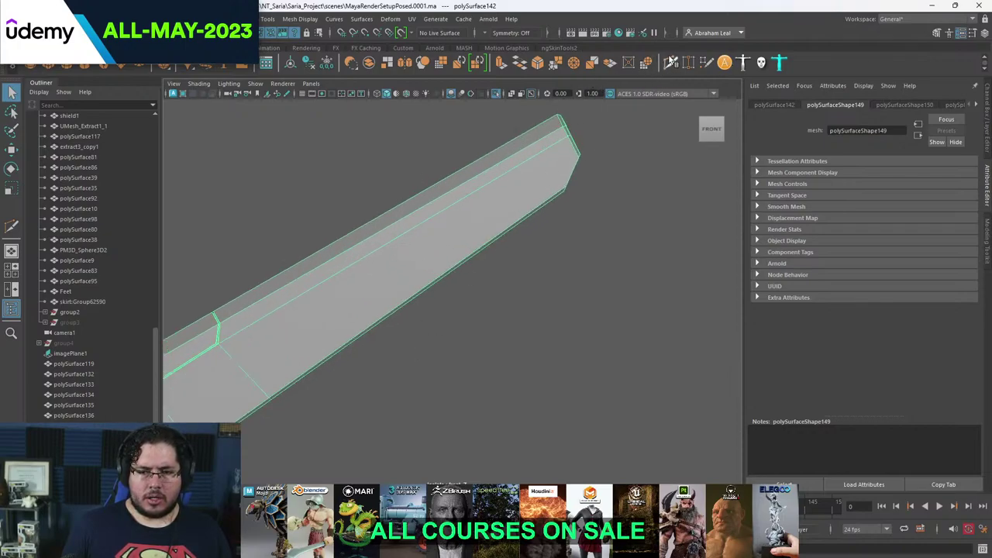
left_click(670, 62)
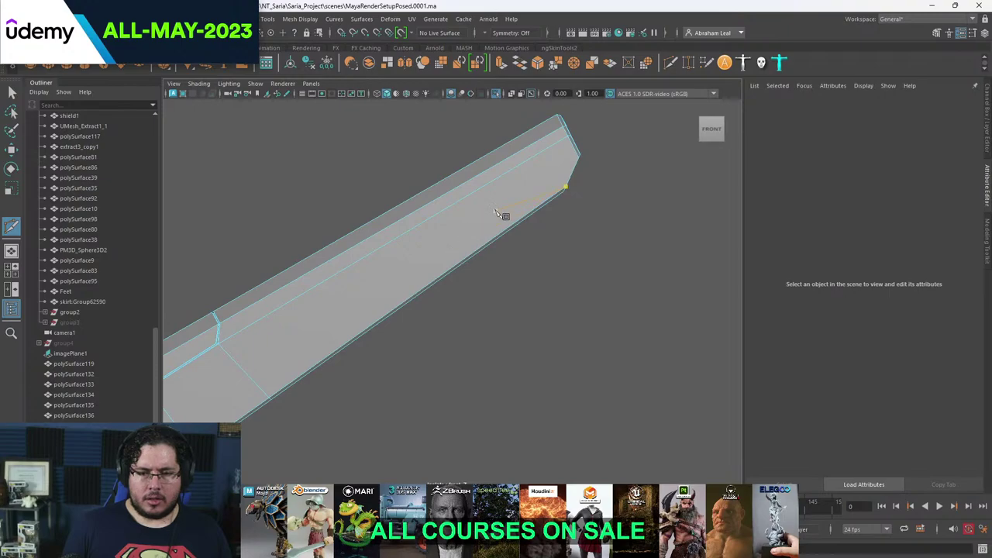
scroll(594, 197, "down", 3)
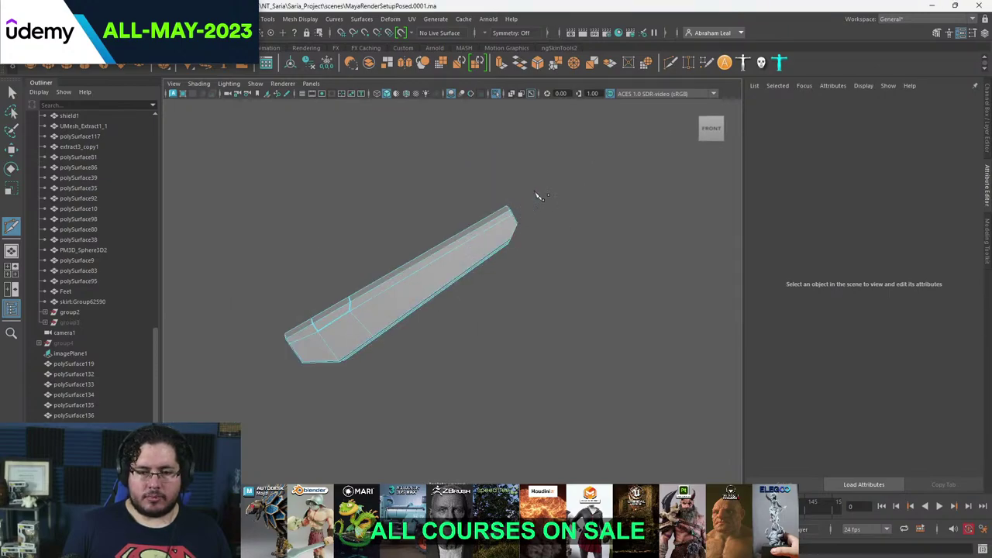
key("space")
left_click_drag(558, 148, 562, 168)
scroll(541, 183, "down", 2)
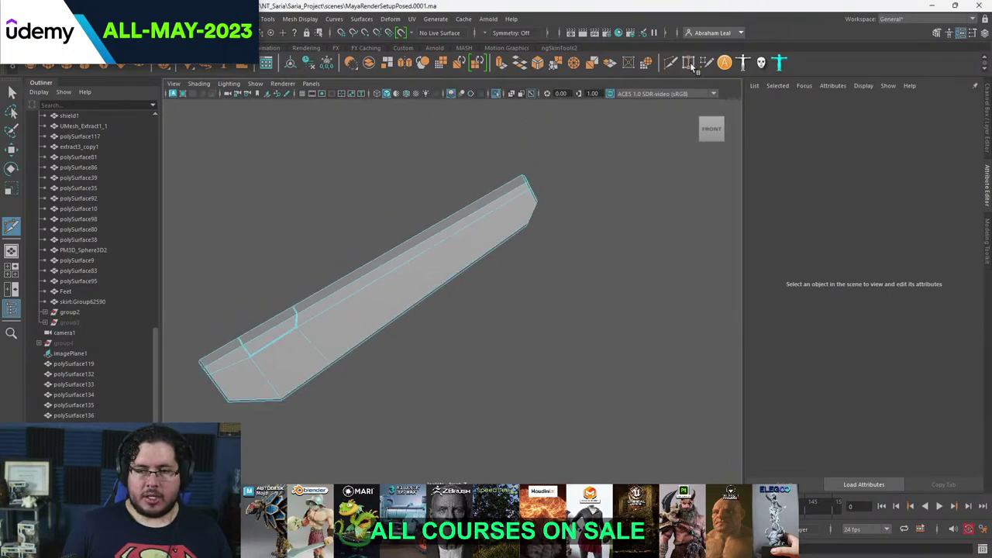
key("q")
left_click_drag(410, 155, 467, 419)
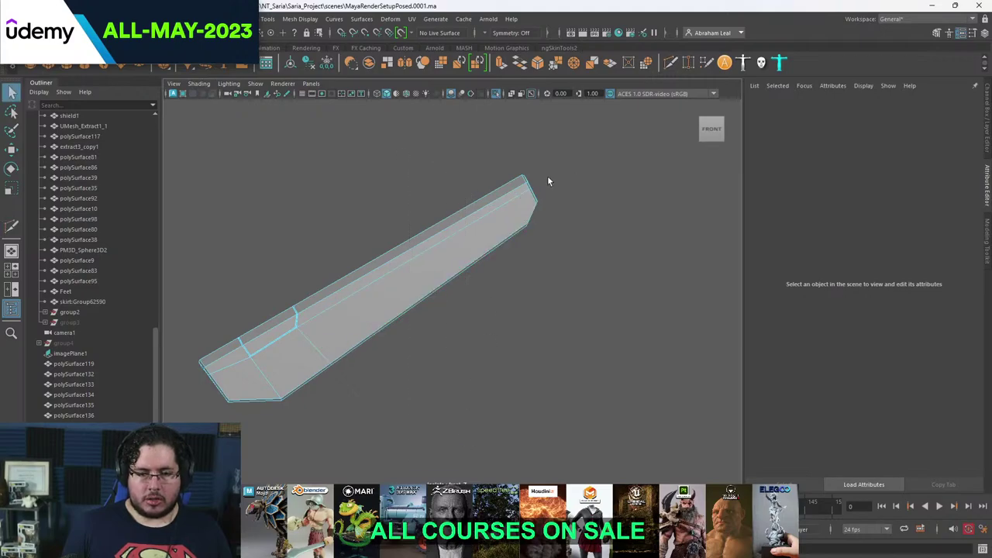
- Slice straight across the plate's outer half with Multi-Cut, through both side walls
left_click(670, 64)
left_click_drag(431, 180, 444, 411)
scroll(430, 284, "up", 1)
scroll(432, 271, "up", 2)
key("q")
key("space")
left_click_drag(439, 225, 432, 206)
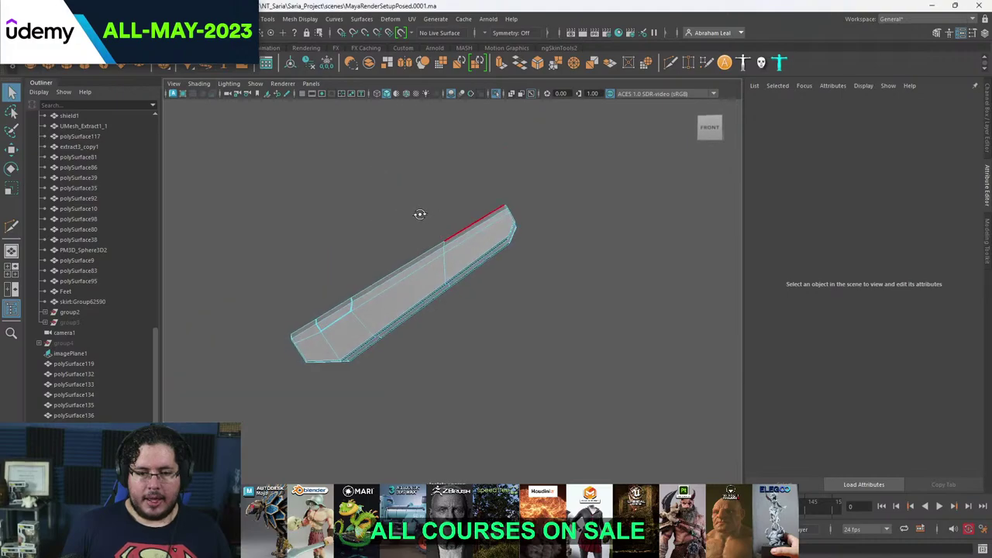
- Select the edge loop around the new slice and detach the plate's mesh along it
scroll(419, 225, "up", 4)
left_click_drag(412, 295, 392, 276, "alt")
middle_click_drag(392, 277, 405, 347, "alt")
right_click_drag(404, 346, 492, 466, "alt")
double_click(429, 246)
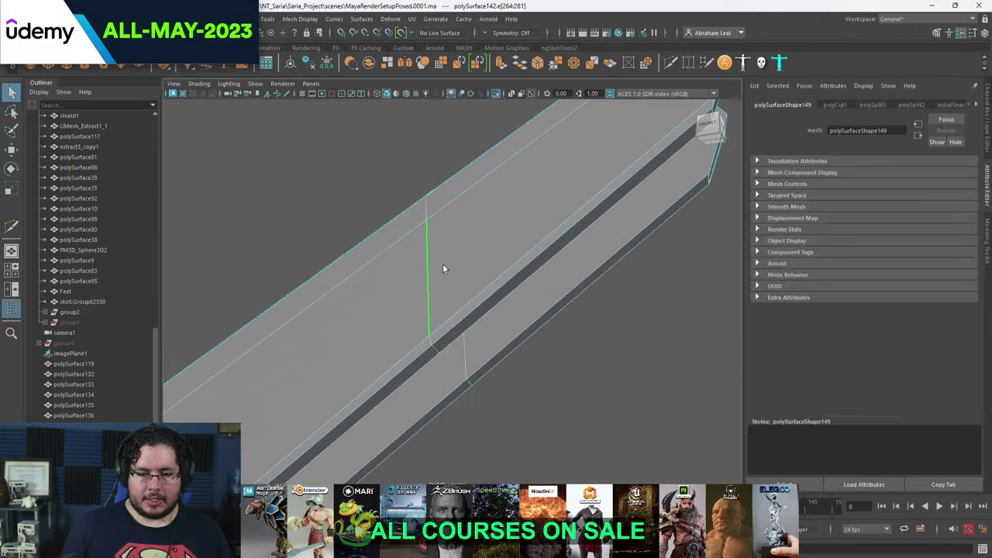
left_click_drag(442, 263, 524, 284, "alt")
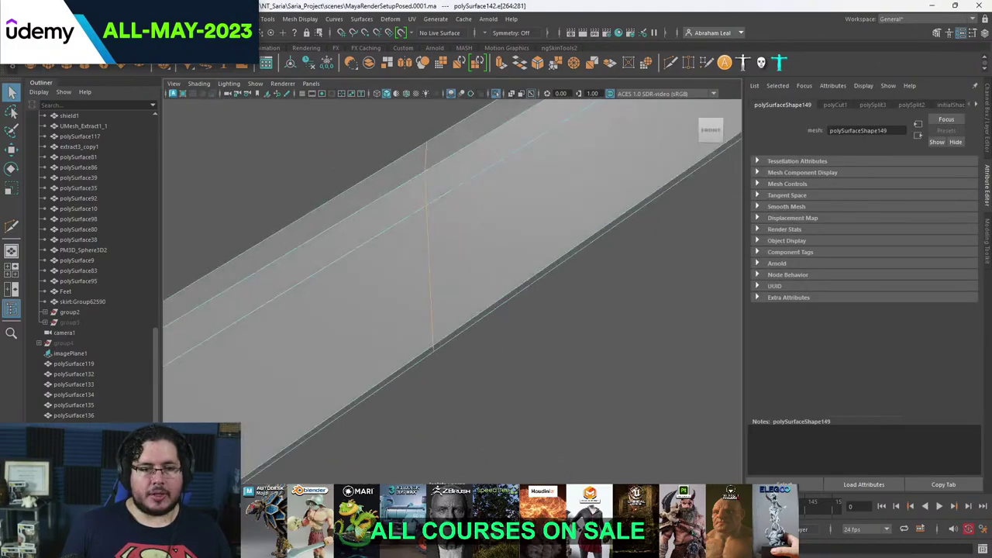
left_click(226, 19)
left_click(242, 108)
- Test the split by moving the outer section's faces away from the plate, and undo the move
left_click_drag(527, 272, 519, 299, "alt")
right_click(512, 226)
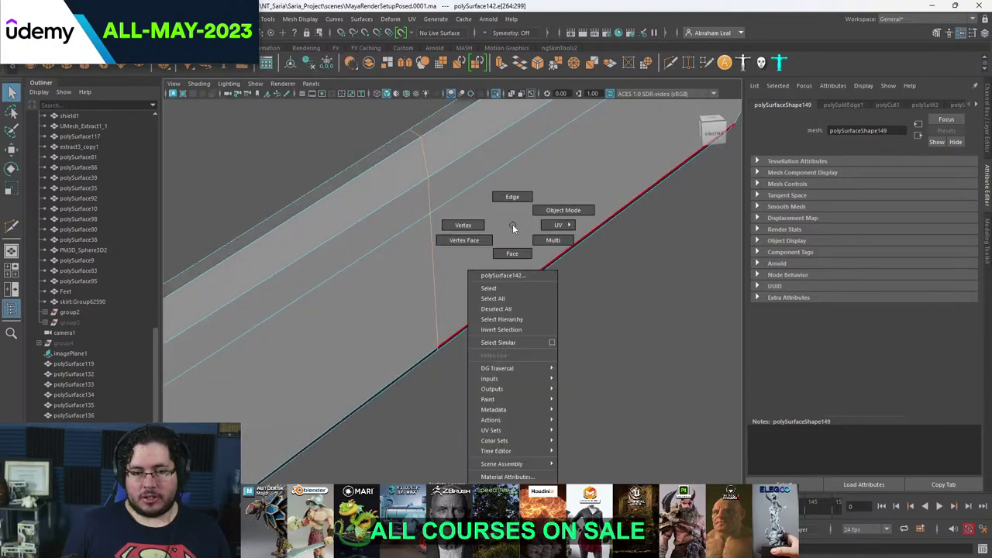
double_click(512, 238)
right_click_drag(512, 226, 490, 290)
key("w")
left_click_drag(539, 233, 626, 226)
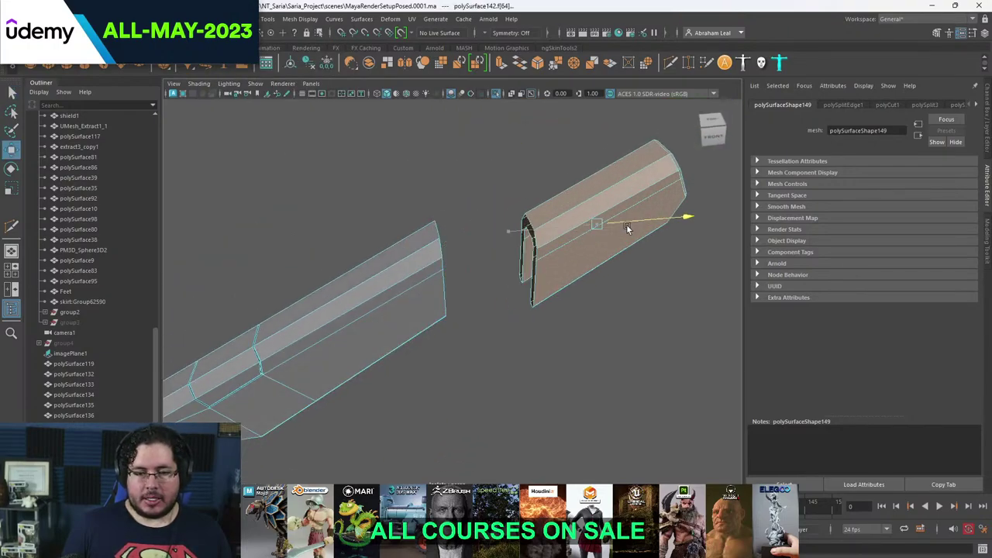
left_click_drag(551, 319, 587, 300, "alt")
key("ctrl+z")
- Select all faces of the plate's outer section and isolate them to expose the open cut end
left_click_drag(457, 311, 392, 319, "alt")
right_click_drag(392, 319, 410, 279, "alt")
left_click(386, 264)
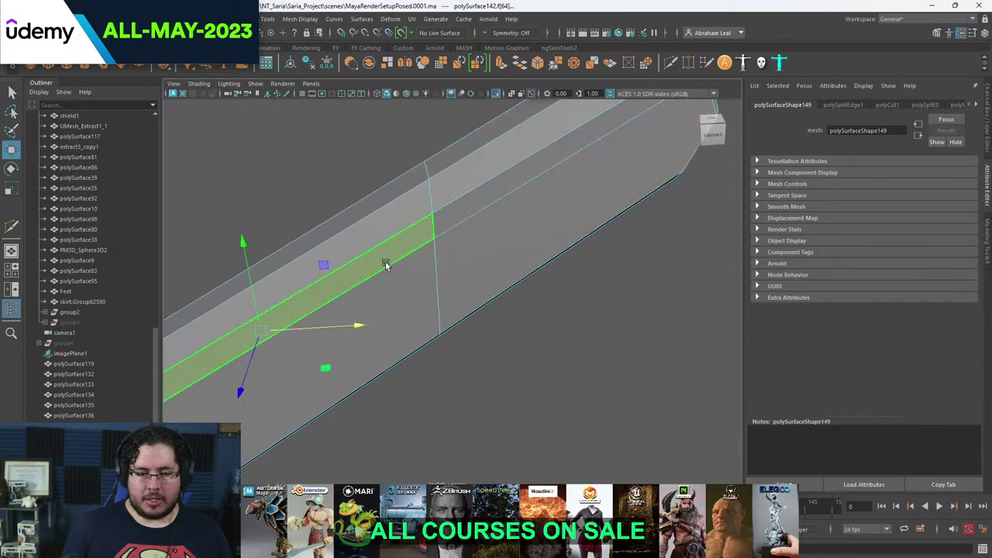
left_click(453, 209)
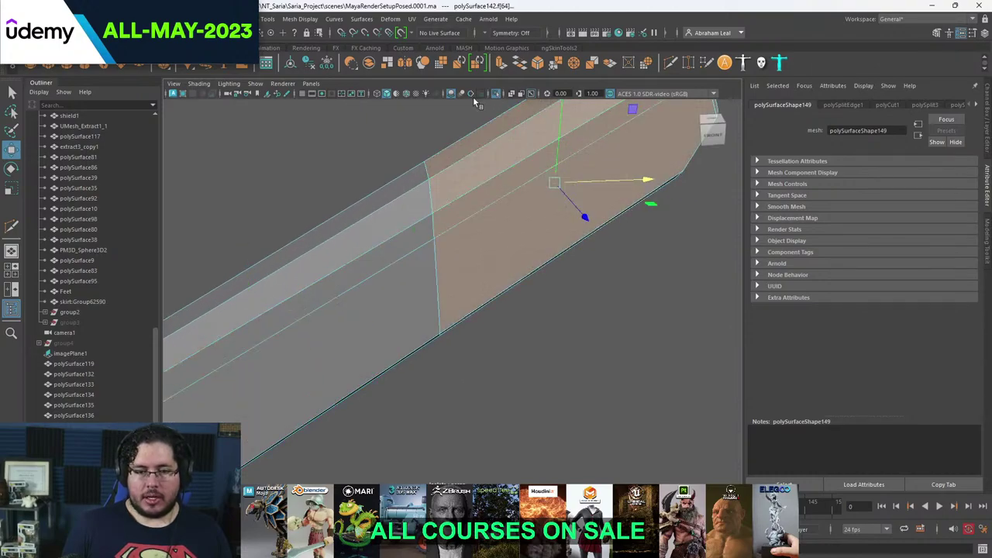
left_click(496, 94)
left_click(496, 93)
left_click_drag(456, 207, 496, 203, "alt")
- Extrude the outer section's open border edges inward with an offset of 1.33 and a thickness of -1.87
right_click_drag(476, 186, 476, 161)
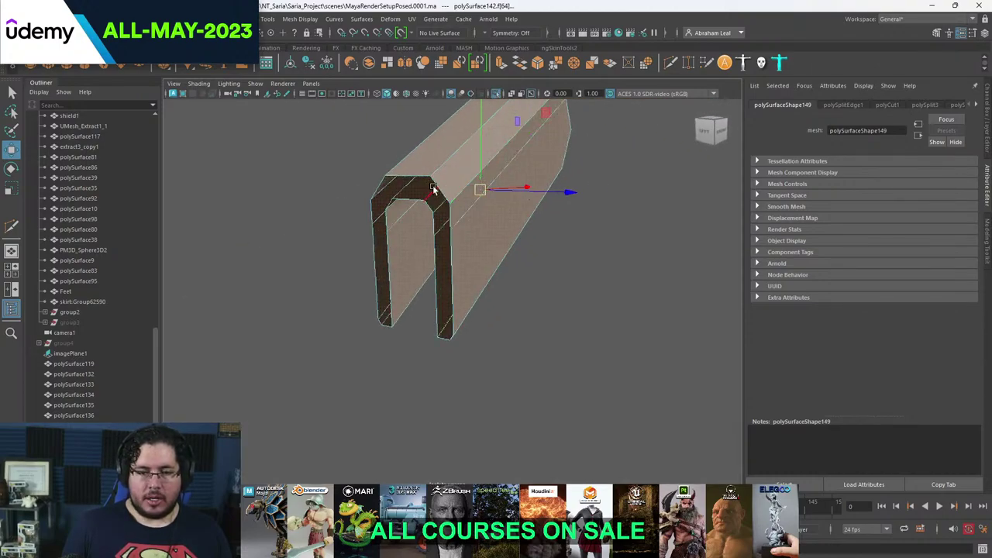
key("ctrl+e")
left_click_drag(436, 188, 522, 317, "alt")
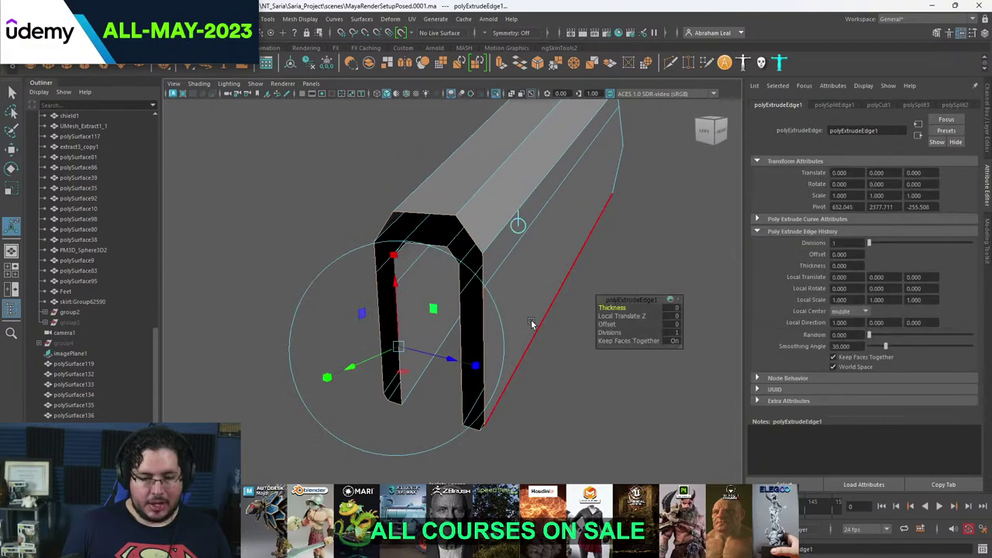
left_click_drag(609, 324, 677, 328)
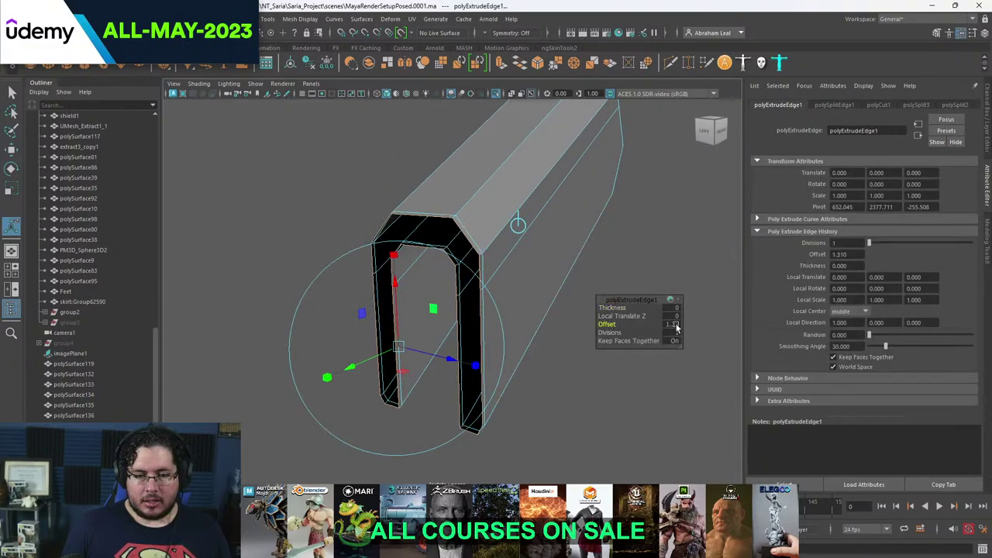
left_click_drag(617, 307, 645, 305)
left_click_drag(591, 309, 458, 308)
right_click_drag(445, 309, 482, 333, "alt")
left_click_drag(482, 332, 605, 239, "alt")
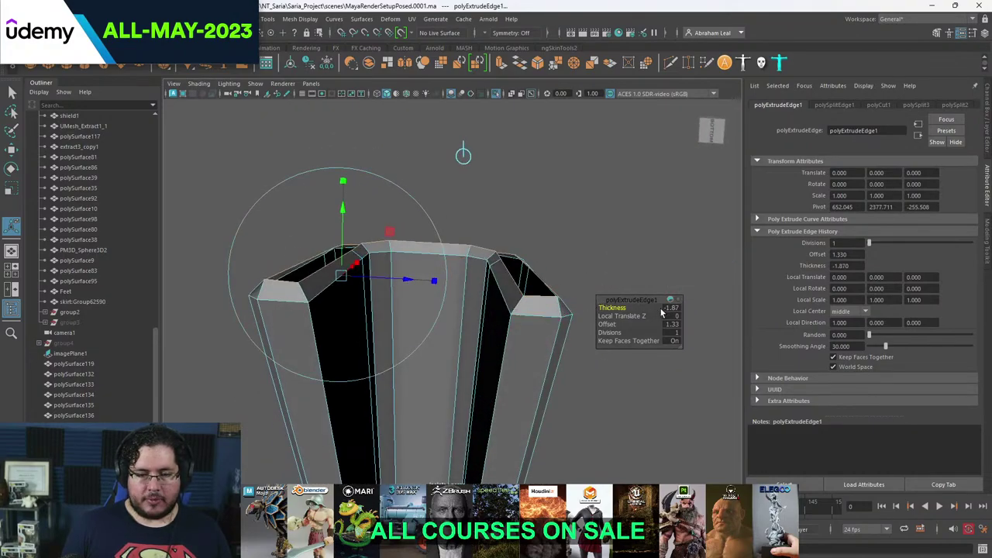
left_click(572, 238)
key("q")
- Return to object mode, turn off the isolation, and view the plate among its neighbours
key("F8")
left_click(493, 94)
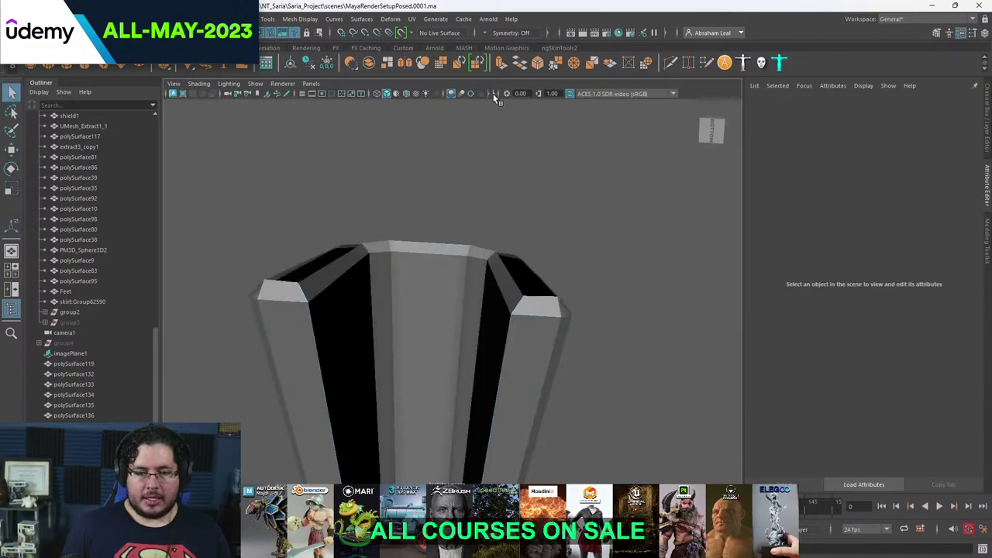
left_click(493, 94)
left_click(505, 94)
left_click_drag(569, 217, 529, 246, "alt")
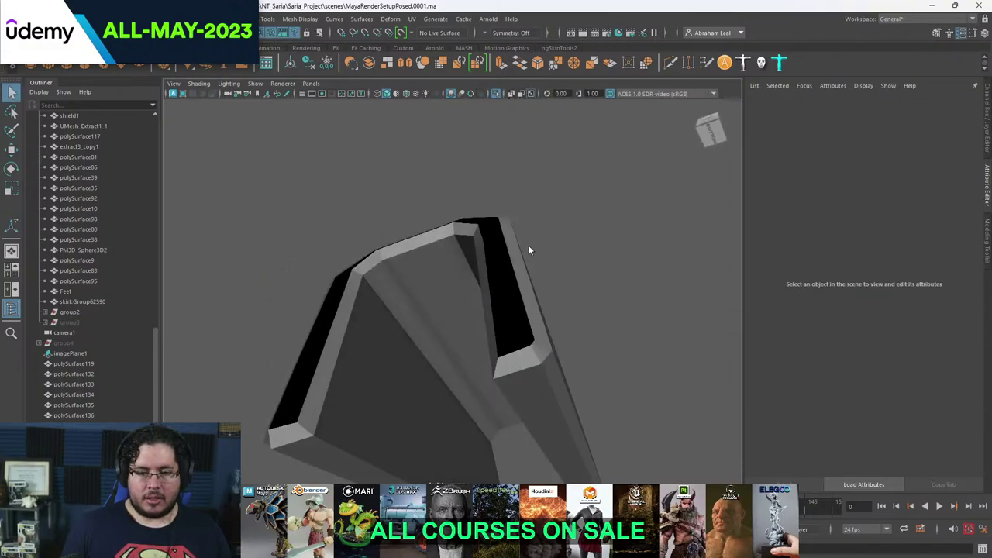
left_click(495, 95)
left_click_drag(502, 214, 390, 274, "alt")
right_click_drag(389, 274, 344, 286, "alt")
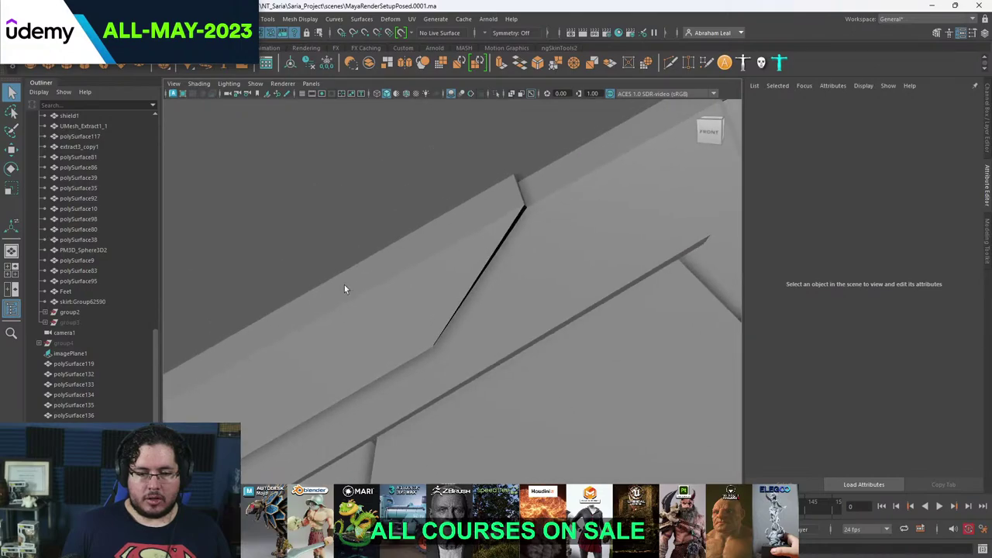
- Select the faces of the plate's inner section and isolate them to expose the open cut end
left_click_drag(344, 286, 509, 257, "alt")
left_click(461, 300)
left_click_drag(461, 300, 449, 304, "alt")
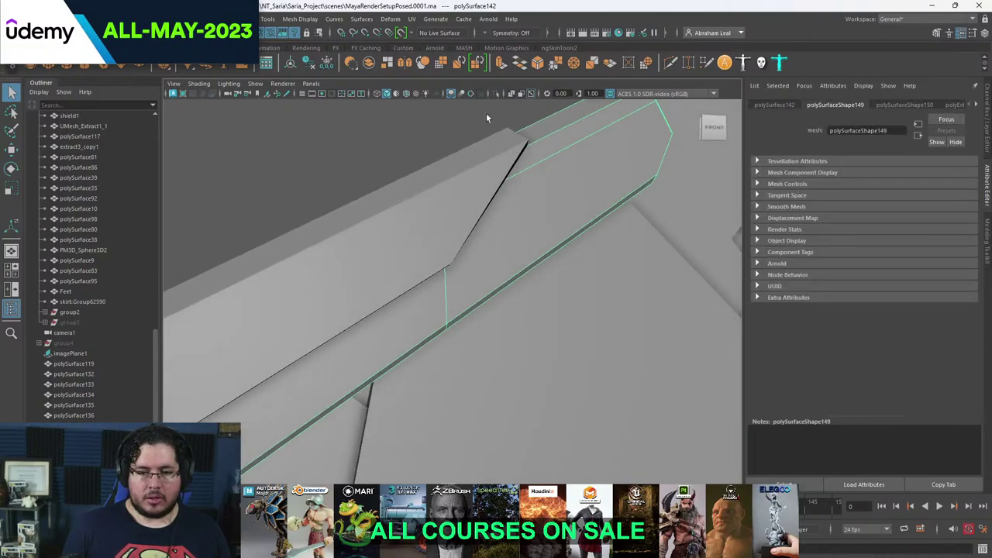
right_click_drag(405, 267, 405, 293)
left_click(421, 325)
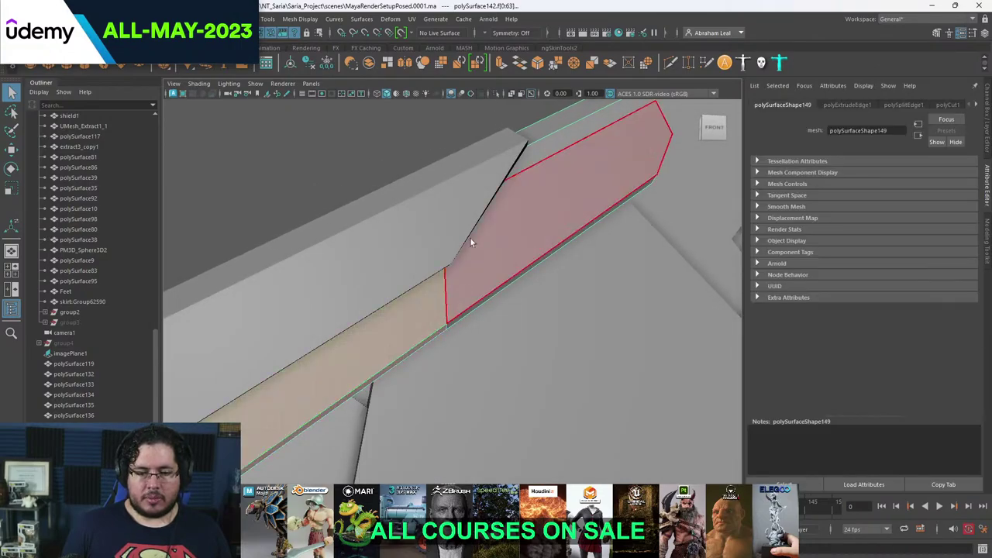
left_click(496, 94)
left_click_drag(465, 294, 400, 303, "alt")
right_click_drag(400, 303, 422, 298, "alt")
- Extrude the inner section's open border edges inward with an offset of 1.53 and a thickness of -1.37
right_click_drag(393, 242, 395, 210)
double_click(395, 211)
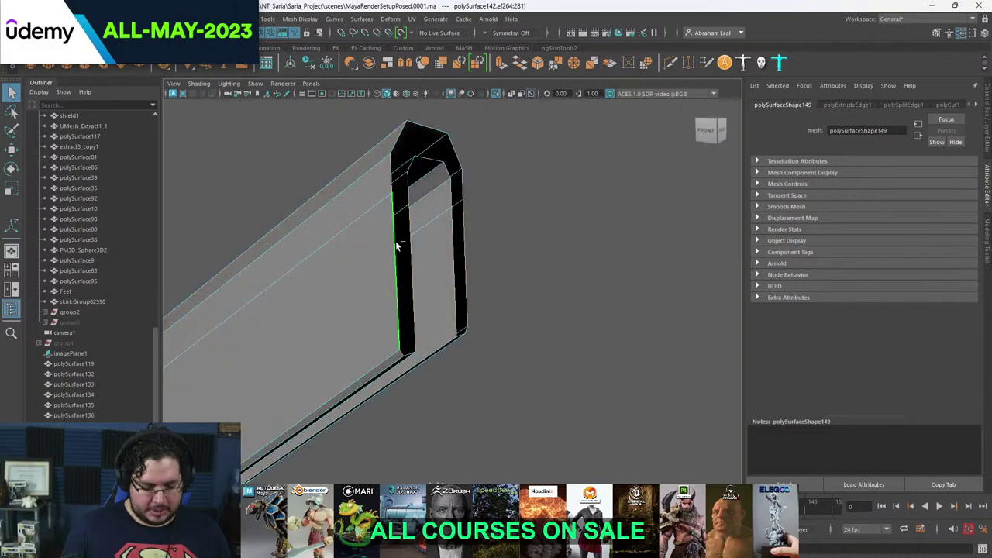
key("ctrl+e")
left_click_drag(608, 325, 680, 324)
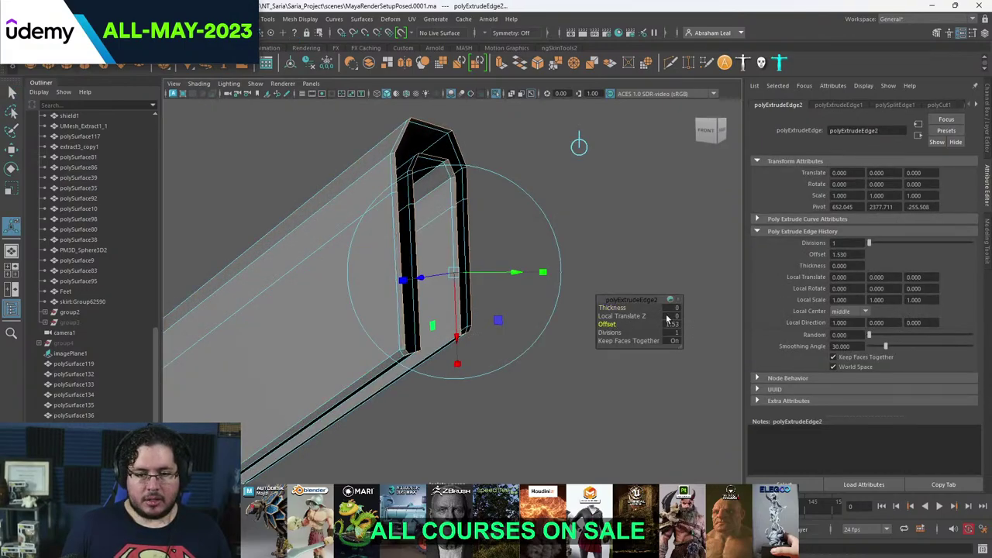
left_click(612, 307)
middle_click_drag(611, 307, 457, 269)
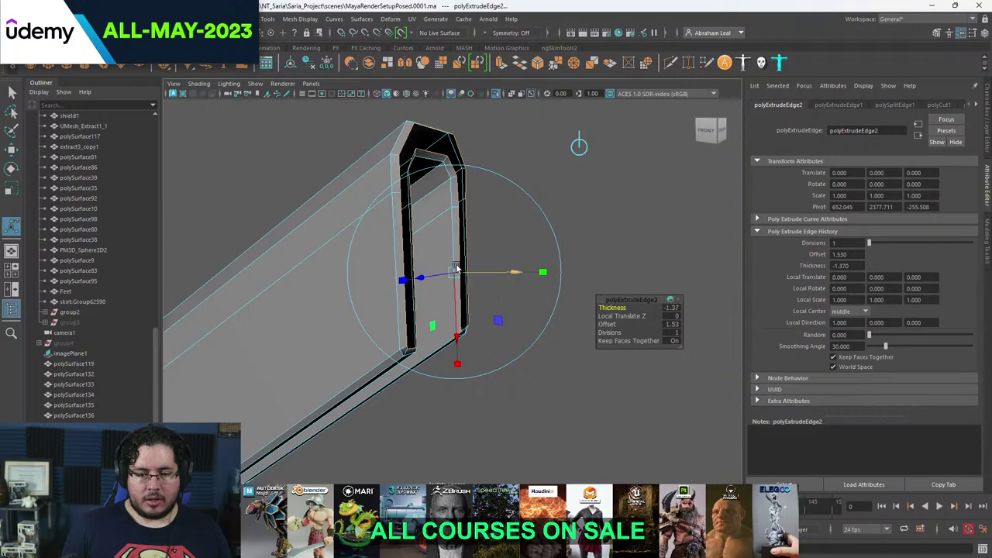
scroll(401, 248, "up", 1)
key("q")
- Return to object mode and isolate the whole plate with both sections together
right_click_drag(399, 247, 463, 159)
left_click(500, 162)
left_click(416, 156)
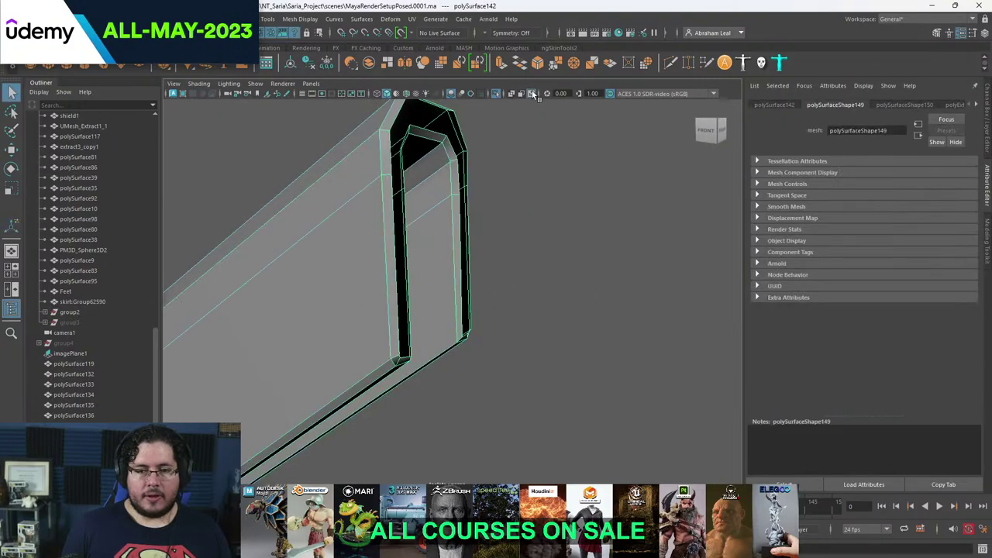
left_click(497, 93)
left_click_drag(434, 213, 474, 215, "alt")
left_click(497, 94)
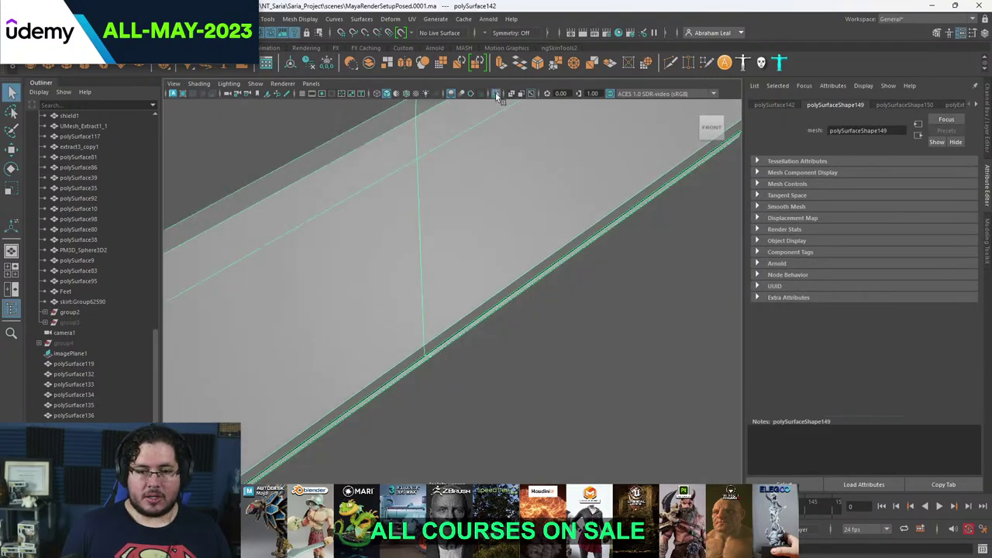
- Bevel the rim edge loop on each side of the seam with a fraction of 0.5 and return to object mode
middle_click_drag(428, 189, 471, 233, "alt")
scroll(471, 232, "up", 3)
mouse_move(481, 187)
right_mouse_down()
mouse_move(469, 236)
mouse_move(474, 171)
right_mouse_up()
left_click(504, 127)
left_click(542, 64)
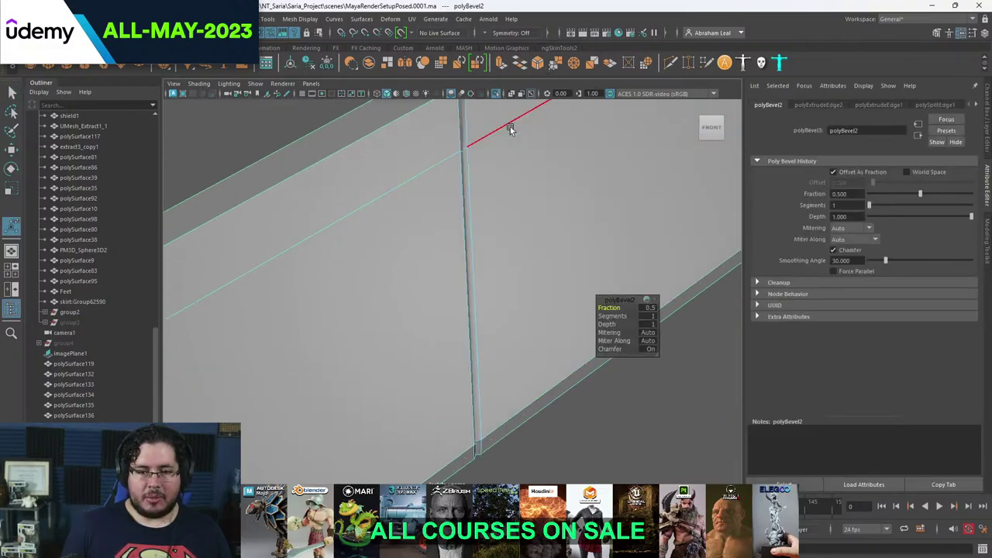
double_click(458, 213)
left_click(537, 66)
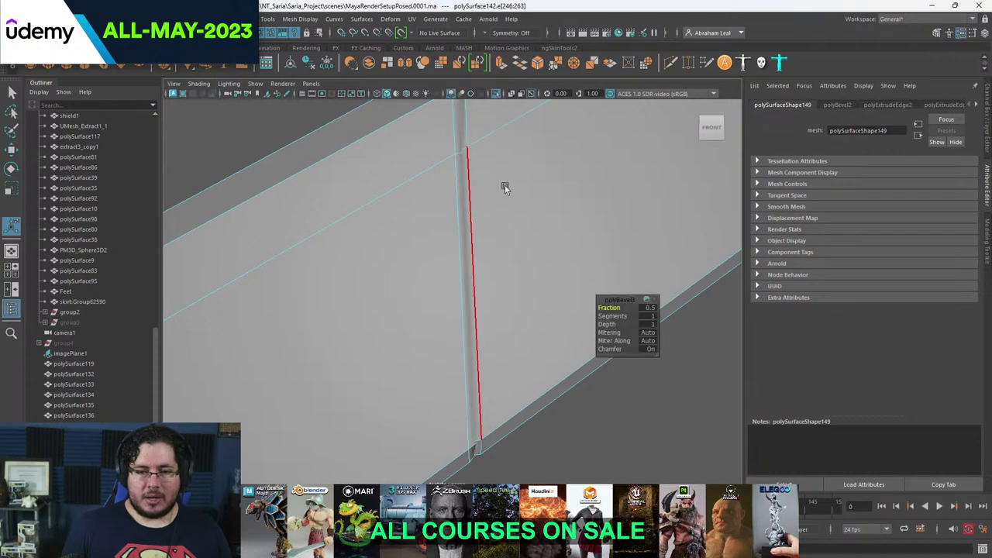
right_click_drag(505, 186, 535, 171)
key("q")
left_click(674, 399)
left_click_drag(674, 399, 395, 307, "alt")
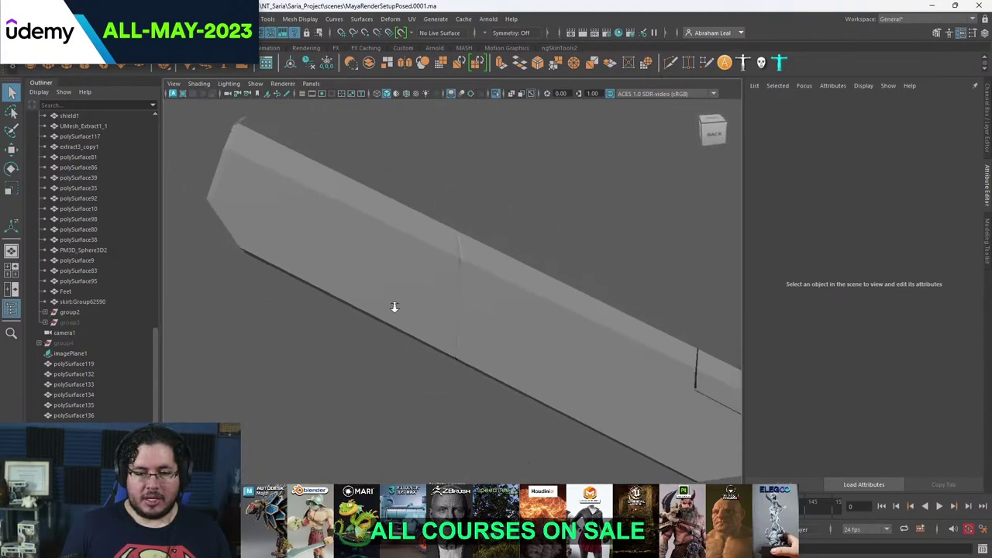
- Preview the plate smoothed, examine the seam between its two sections, and switch back to the unsmoothed display
left_click(506, 304)
key("3")
left_click(457, 404)
left_click_drag(457, 404, 448, 380, "alt")
right_click_drag(448, 380, 489, 419, "alt")
left_click(462, 330)
key("1")
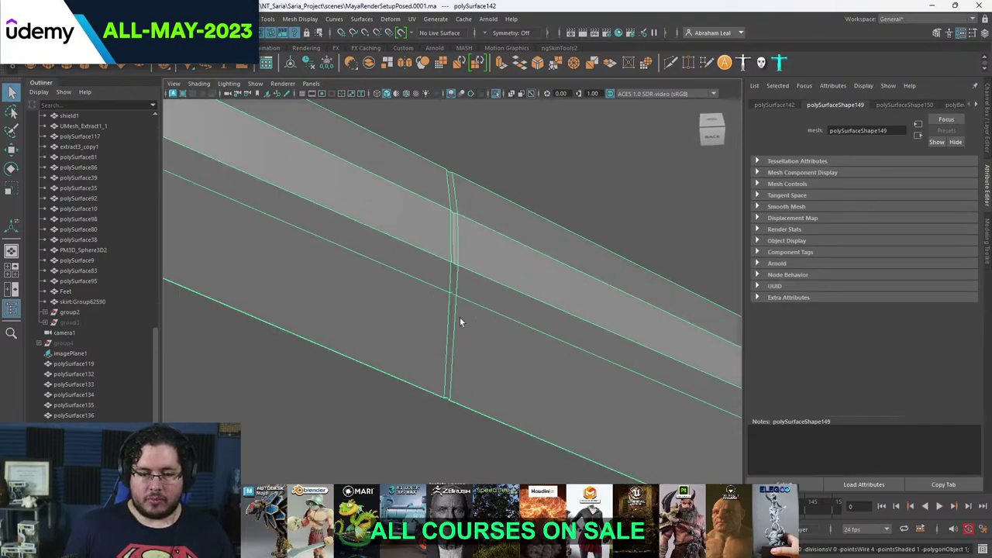
- Examine the plate's seam and bevelled edges from the back, the front and above
left_click_drag(459, 321, 567, 360, "alt")
right_click_drag(567, 361, 451, 341, "alt")
left_click(446, 428)
right_click_drag(446, 428, 423, 412, "alt")
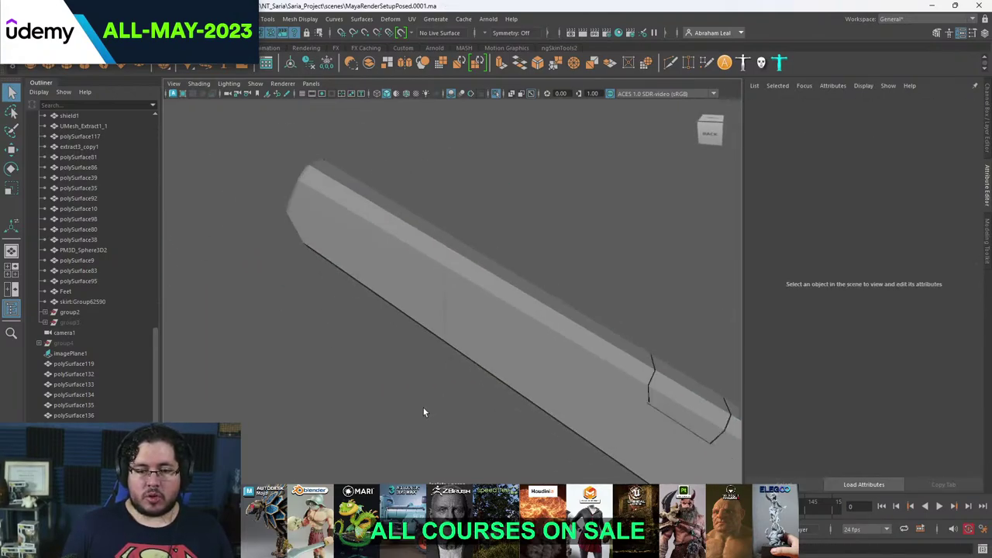
left_click_drag(423, 412, 426, 393, "alt")
right_click_drag(426, 392, 500, 414, "alt")
left_click_drag(500, 414, 336, 423, "alt")
right_click_drag(337, 423, 367, 285, "alt")
left_click_drag(367, 285, 403, 330, "alt")
right_click_drag(403, 330, 455, 356, "alt")
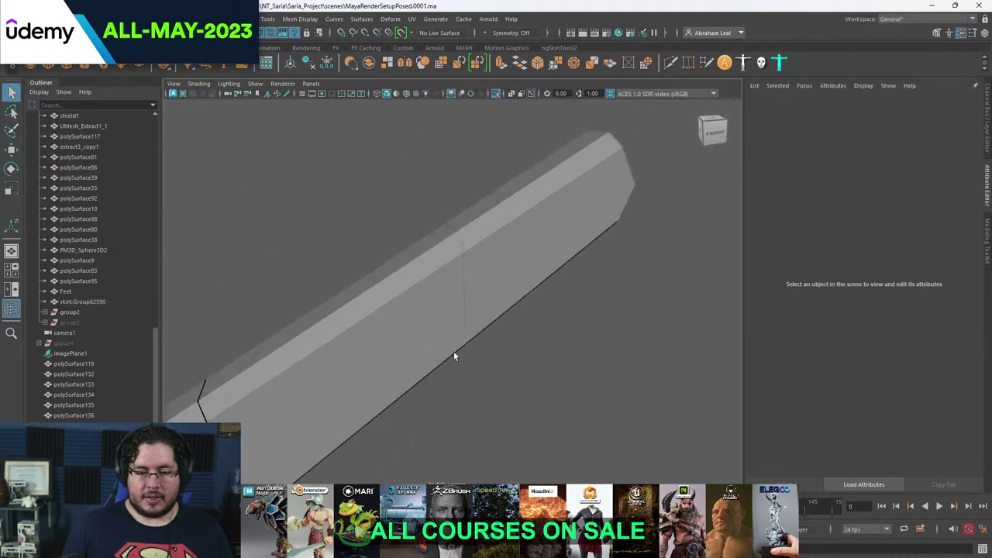
left_click_drag(454, 356, 447, 399, "alt")
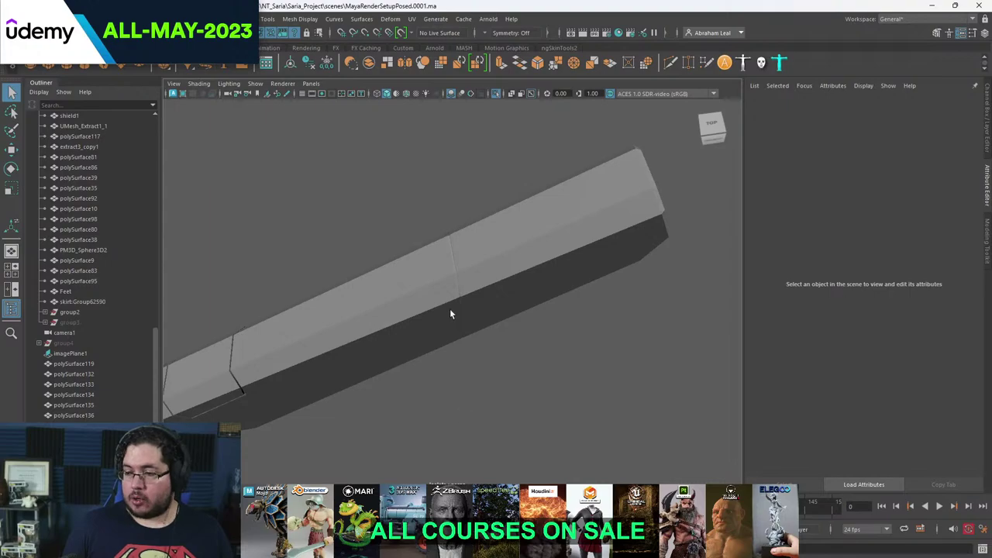
left_click_drag(451, 313, 412, 250, "alt")
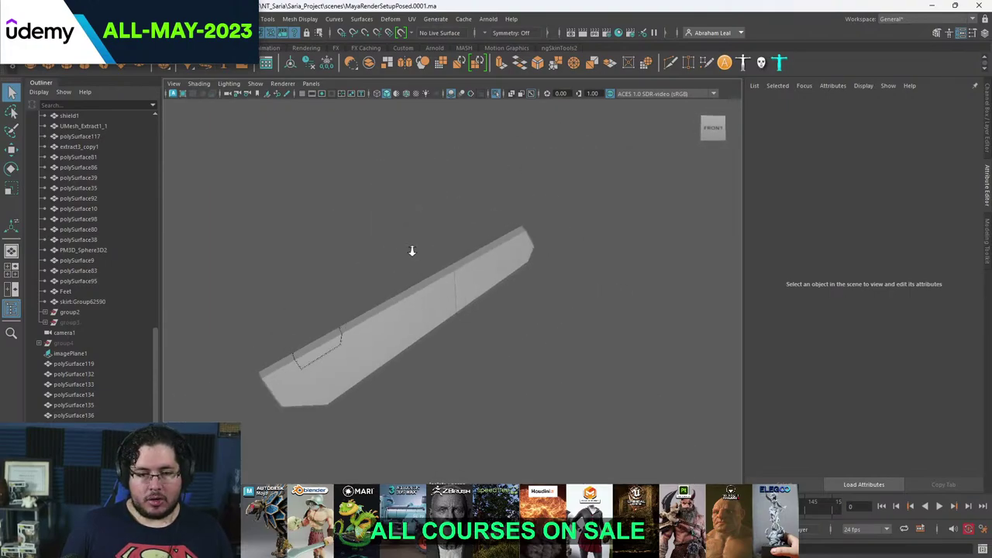
- Turn off isolation and inspect the remodelled plate in place on the full wing
left_click(495, 94)
left_click_drag(316, 290, 434, 330, "alt")
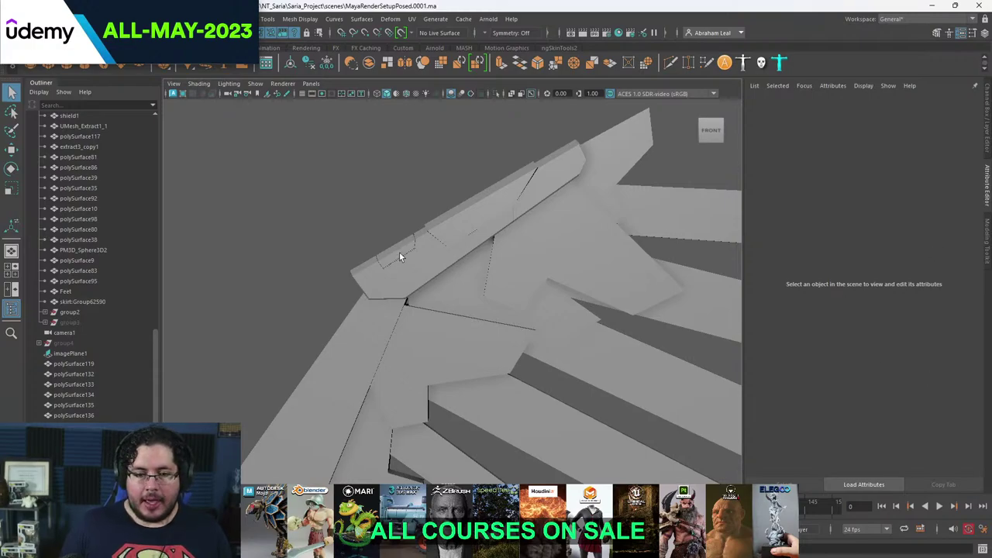
left_click_drag(399, 257, 520, 317, "alt")
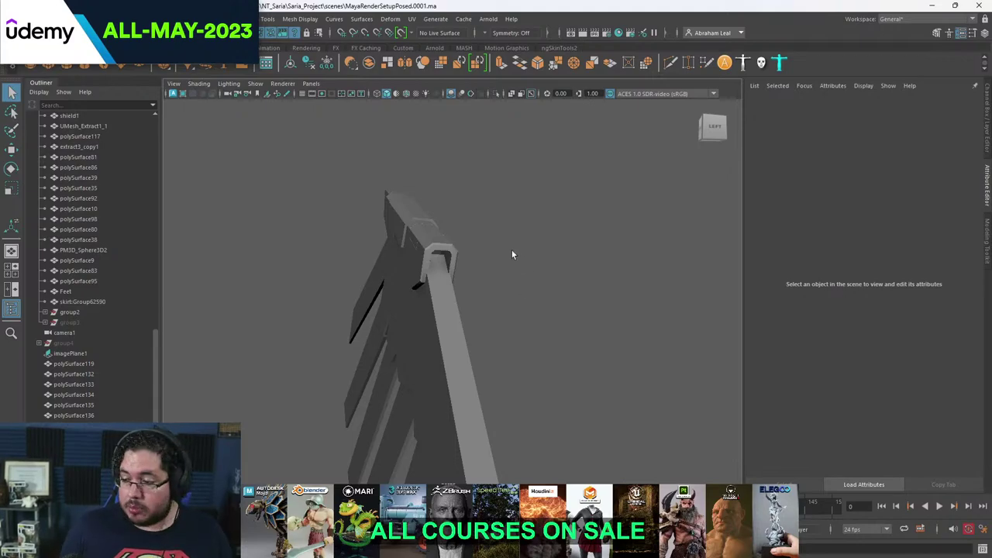
left_click_drag(375, 251, 351, 191, "alt")
- Save the scene under the new name Wings in the project's scenes folder as Maya ASCII
left_click(32, 19)
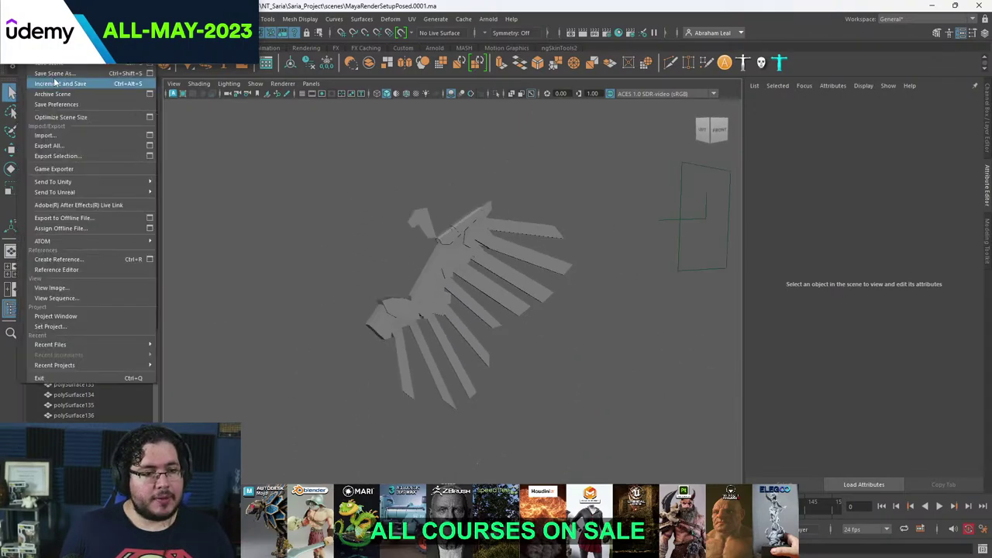
left_click(55, 73)
left_click(300, 363)
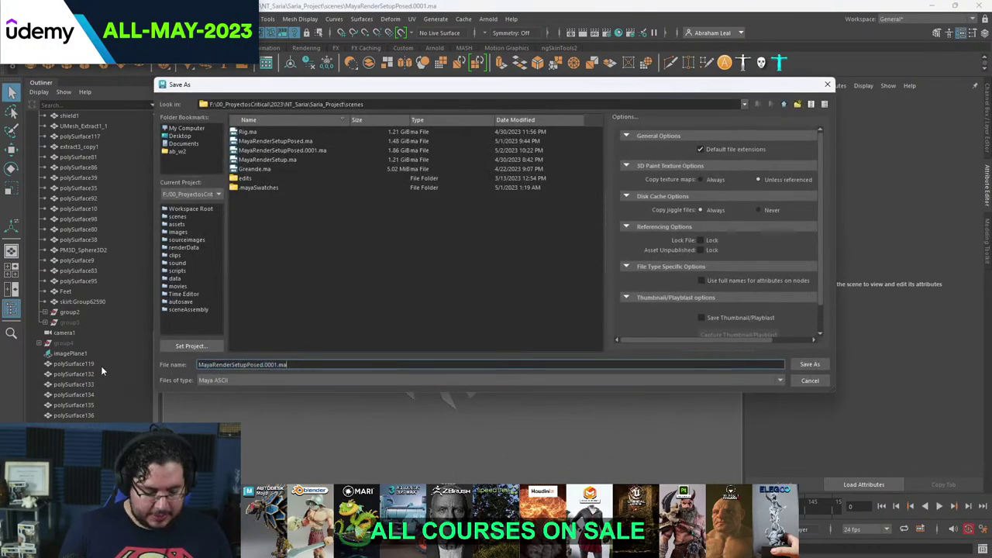
key("BackSpace")
key("BackSpace")
key("BackSpace")
key("BackSpace")
key("BackSpace")
key("BackSpace")
key("BackSpace")
key("BackSpace")
key("BackSpace")
key("BackSpace")
key("BackSpace")
key("BackSpace")
key("BackSpace")
key("BackSpace")
key("BackSpace")
key("BackSpace")
key("BackSpace")
key("BackSpace")
key("BackSpace")
key("BackSpace")
type("Wings")
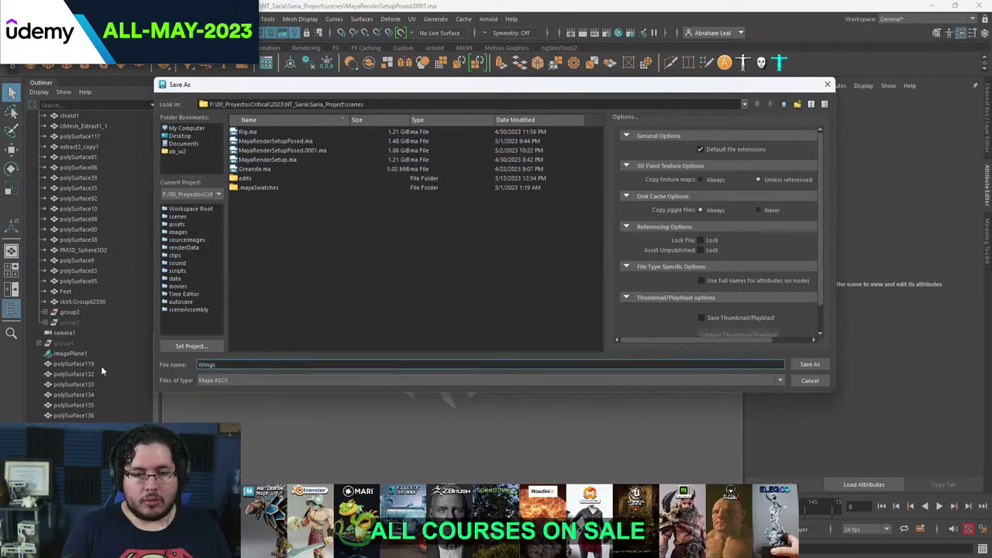
key("Return")
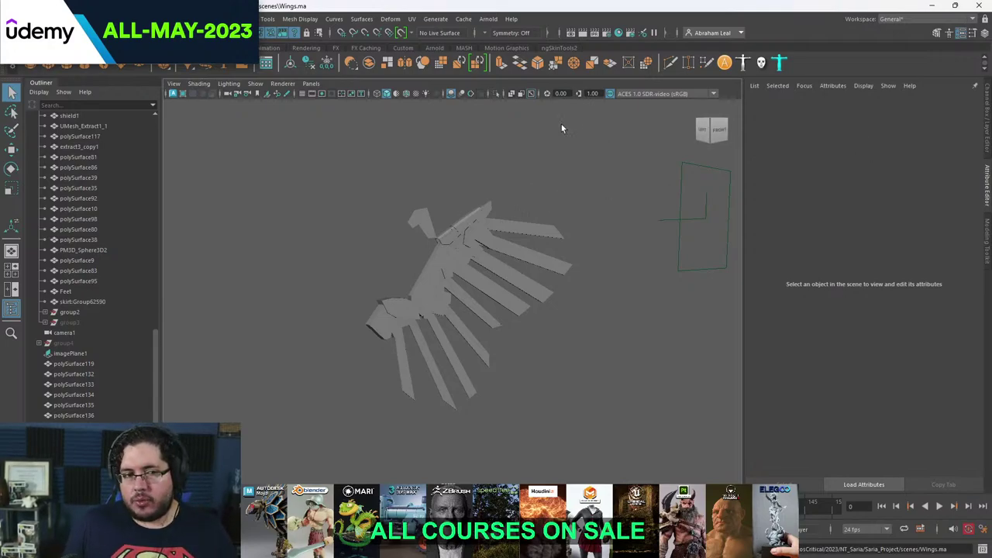
left_click(169, 19)
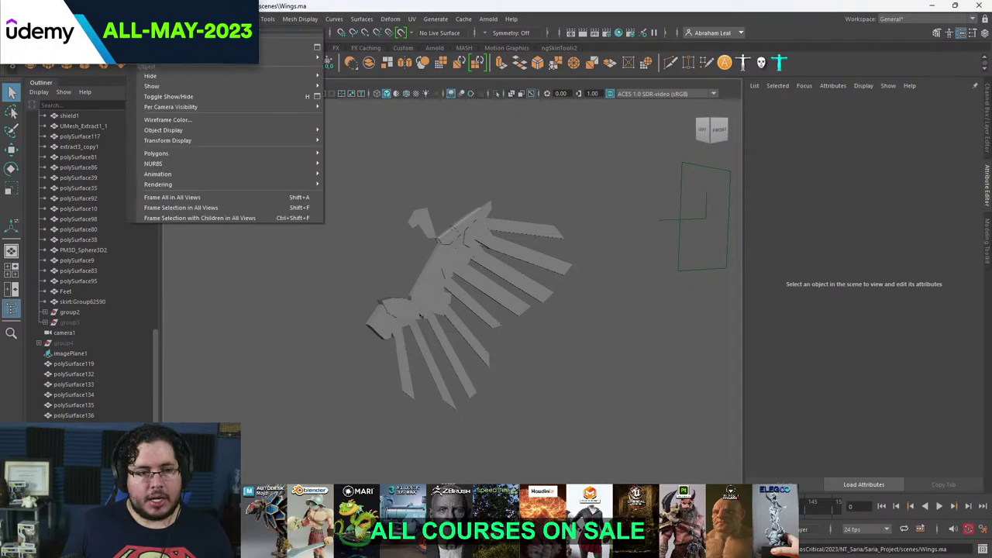
mouse_move(114, 18)
mouse_move(200, 18)
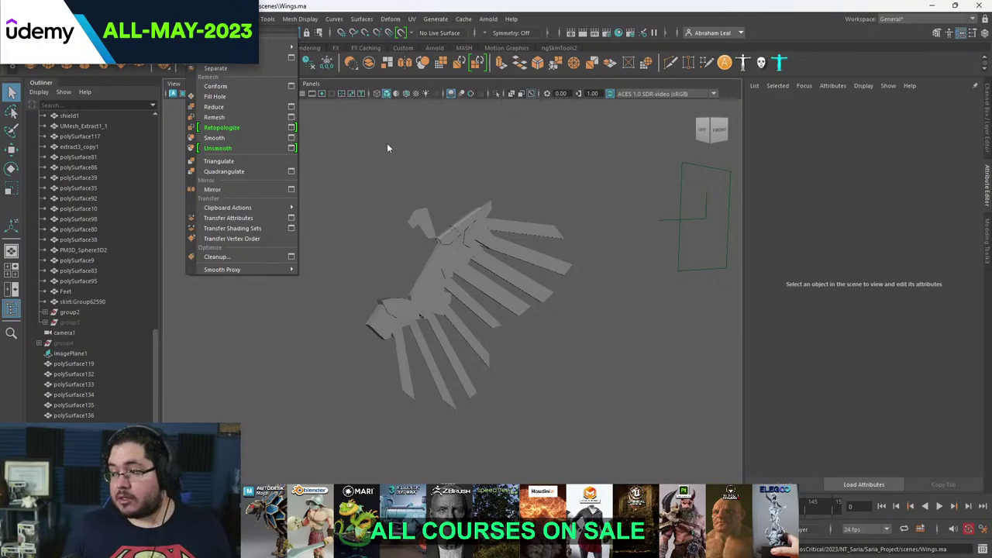
left_click(391, 167)
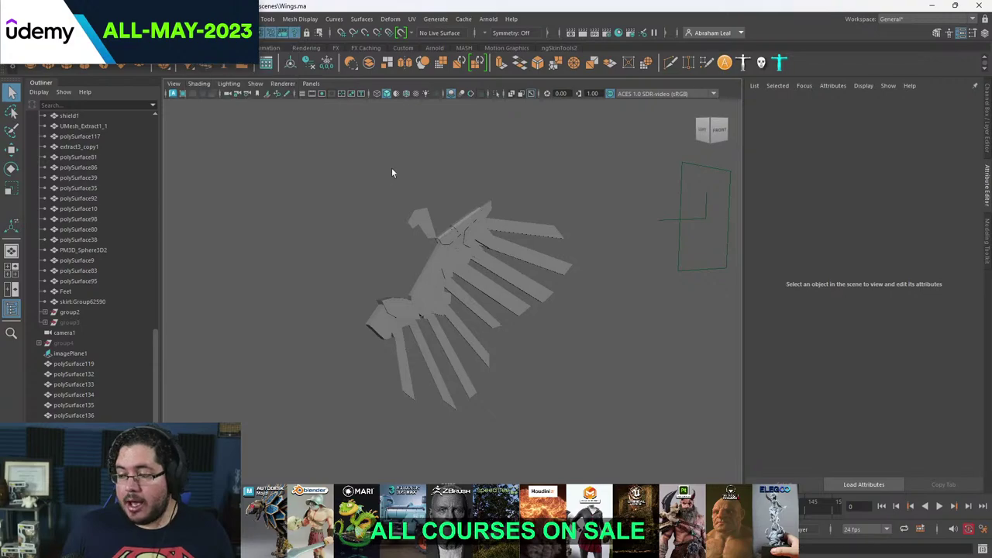
left_click_drag(374, 208, 337, 225, "alt")
right_click_drag(337, 225, 392, 270, "alt")
left_click_drag(392, 270, 324, 261, "alt")
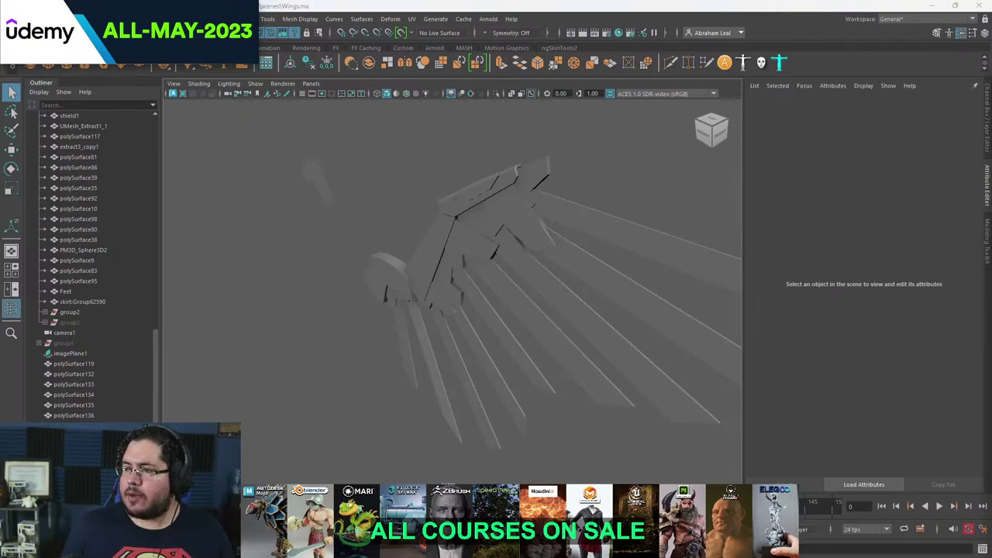
- Switch to the Chrome browser and search the web for fusion 360
left_click_drag(991, 6, 403, 2)
left_click(403, 26)
type("fusion ha")
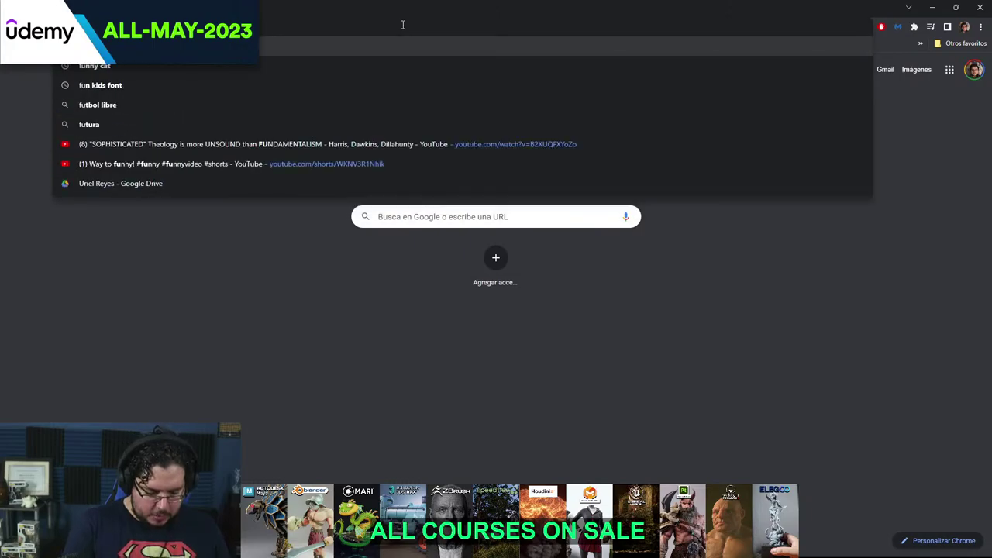
key("BackSpace")
key("BackSpace")
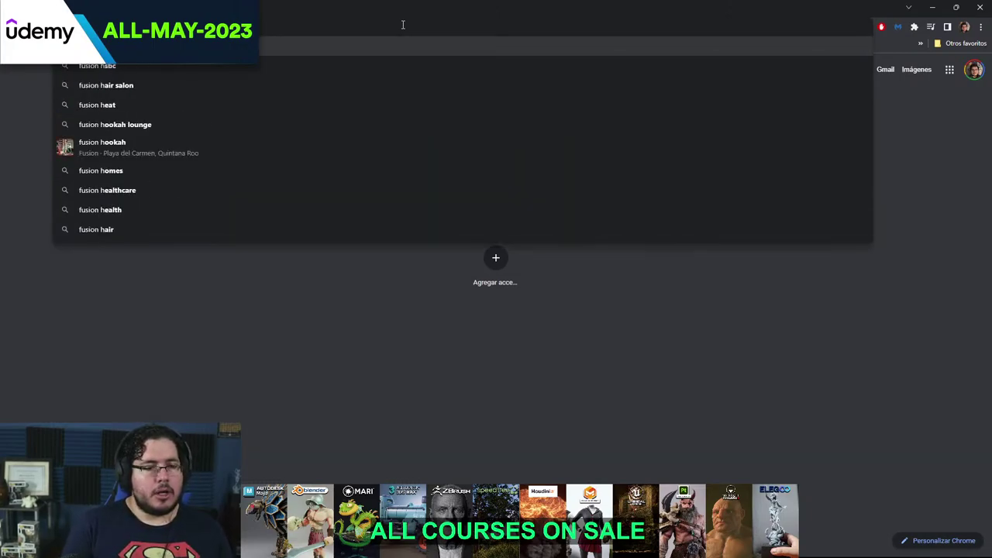
type("360")
key("Return")
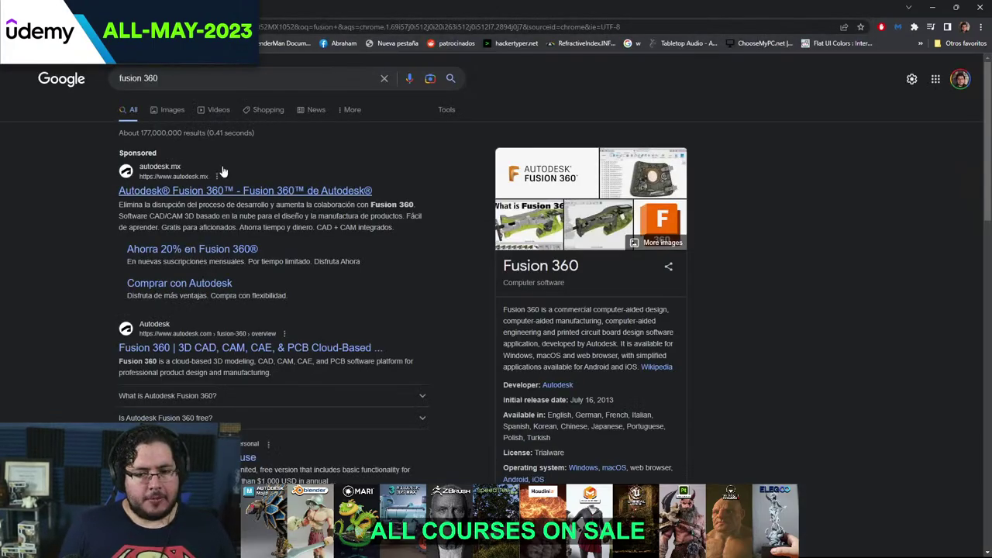
- Browse the Fusion 360 image results for mechanical designs and enlarge the picture of the green four-legged robot
left_click(173, 110)
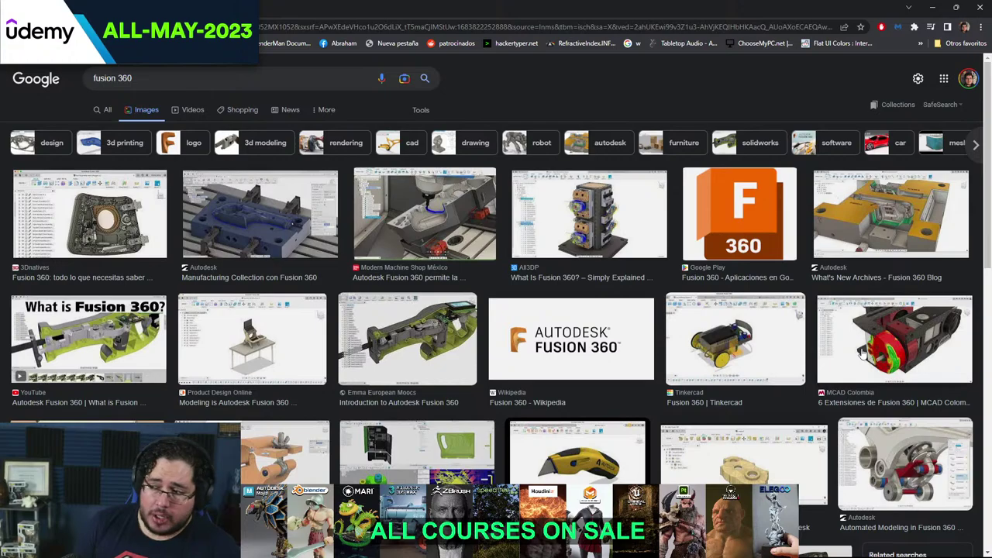
scroll(862, 352, "down", 2)
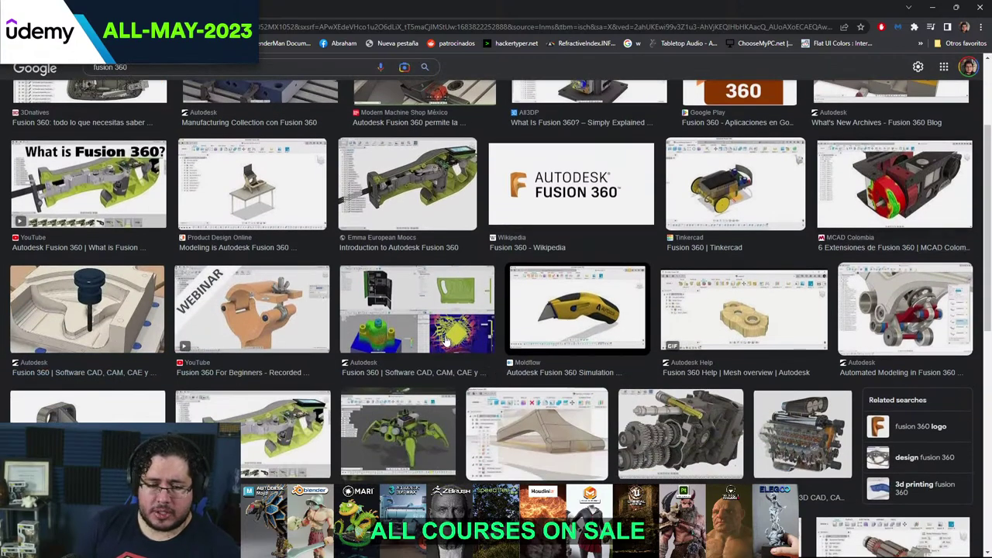
left_click(446, 408)
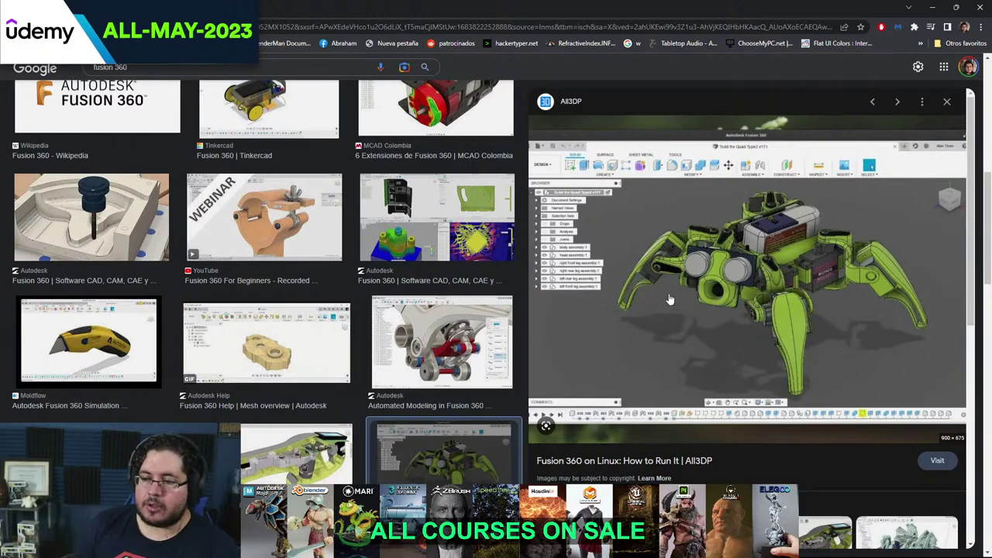
scroll(498, 266, "down", 5)
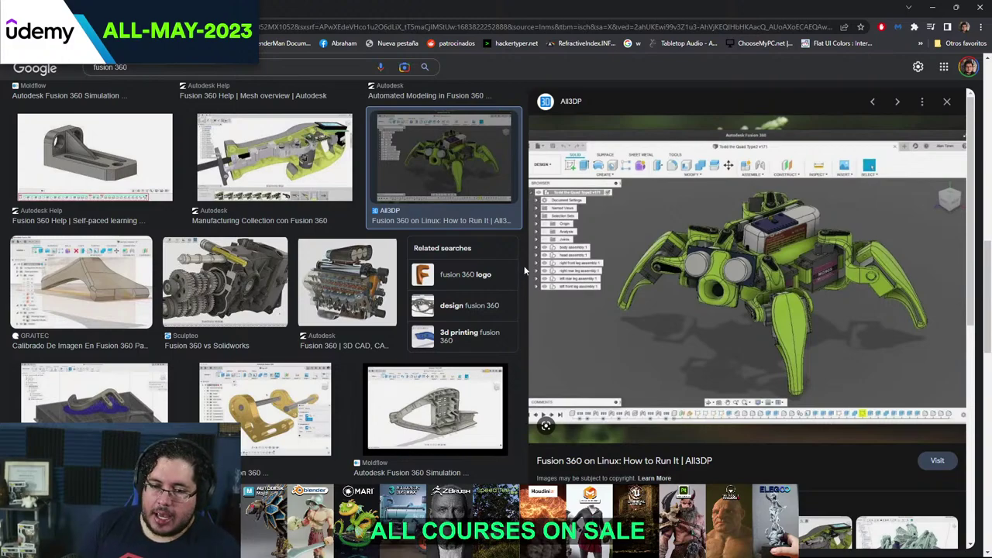
scroll(524, 269, "down", 1)
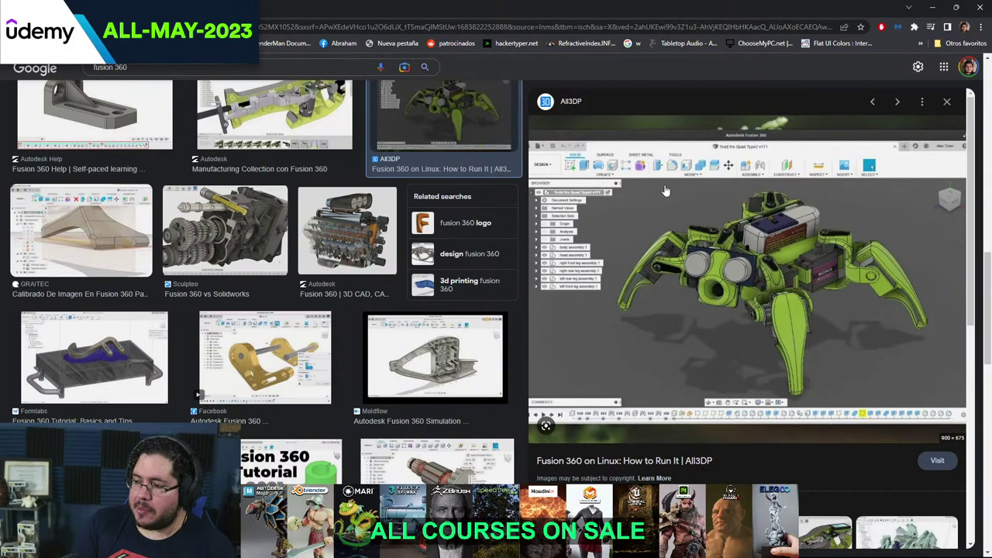
scroll(446, 231, "down", 10)
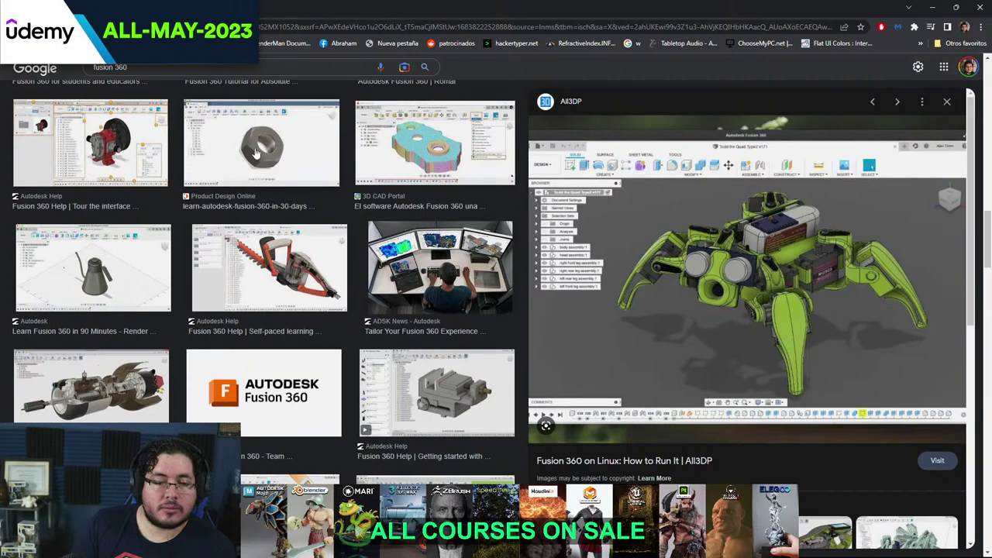
scroll(256, 152, "down", 4)
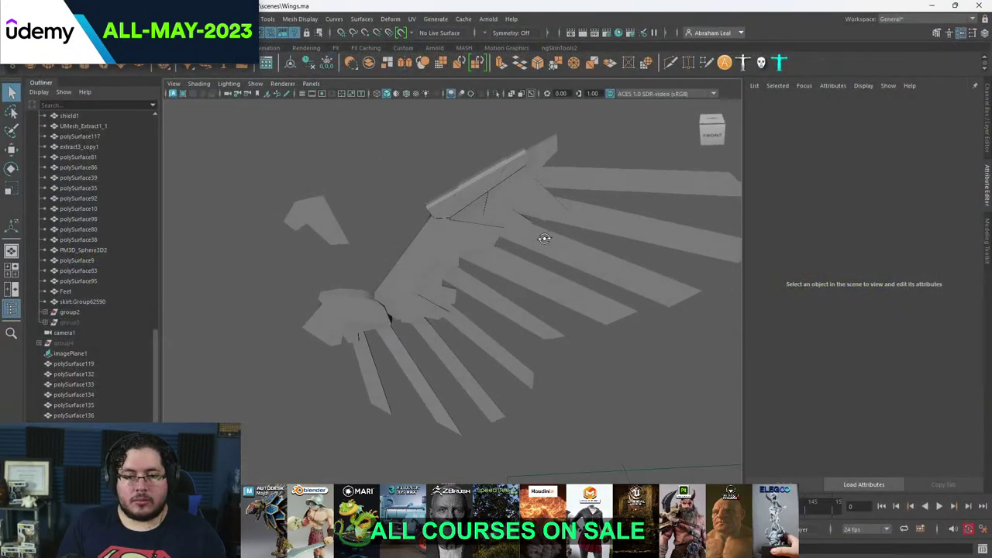
- Switch back to Maya and unhide group1, the character's body and armour, beside the wing
scroll(544, 239, "down", 4)
scroll(77, 333, "up", 15)
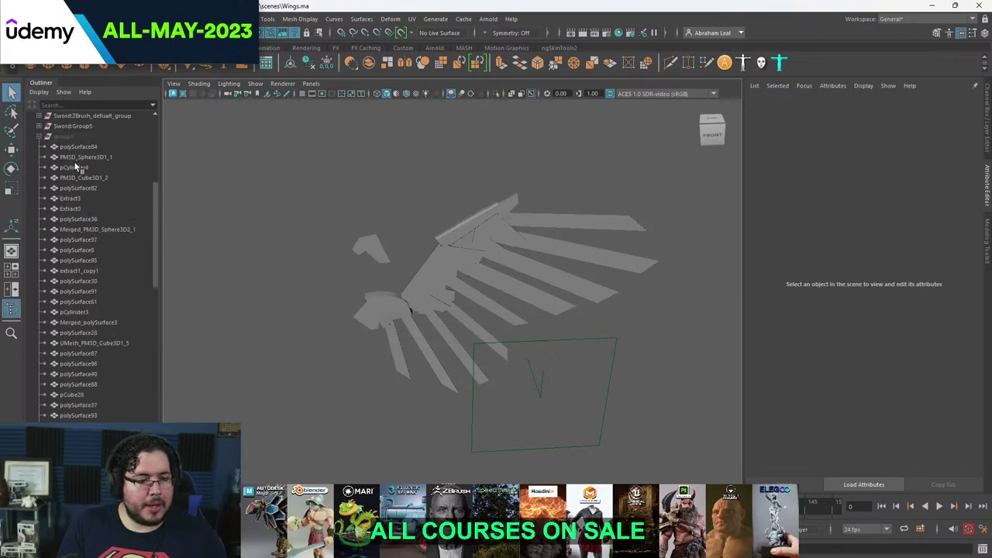
left_click(71, 137)
key("shift+h")
left_click_drag(438, 299, 341, 271, "alt")
- Select the wing's plates and feather blades and assign them the character armour's brown material
left_click(386, 264)
left_click(363, 324)
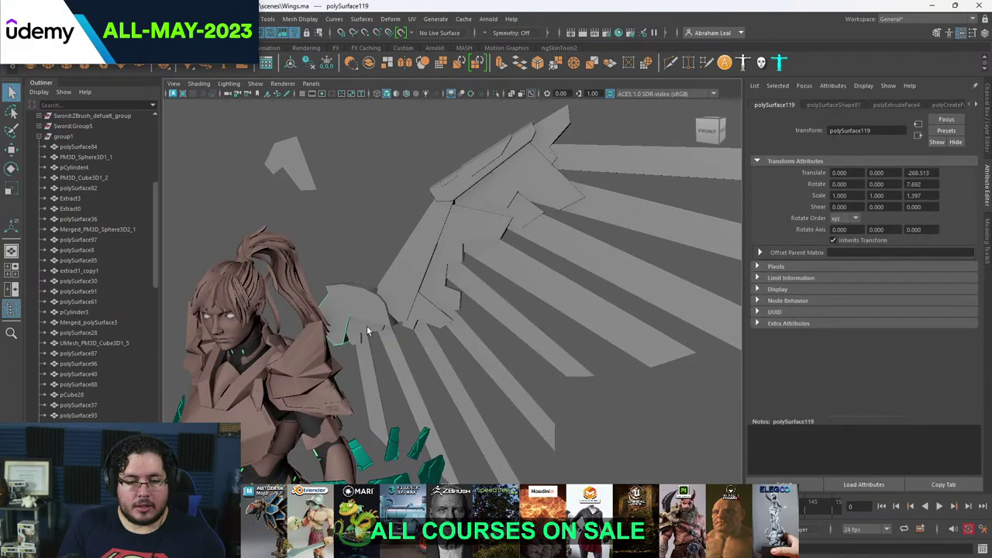
left_click(368, 331, "shift")
left_click(372, 316, "shift")
left_click(393, 350, "shift")
left_click(411, 316, "shift")
left_click(432, 344, "shift")
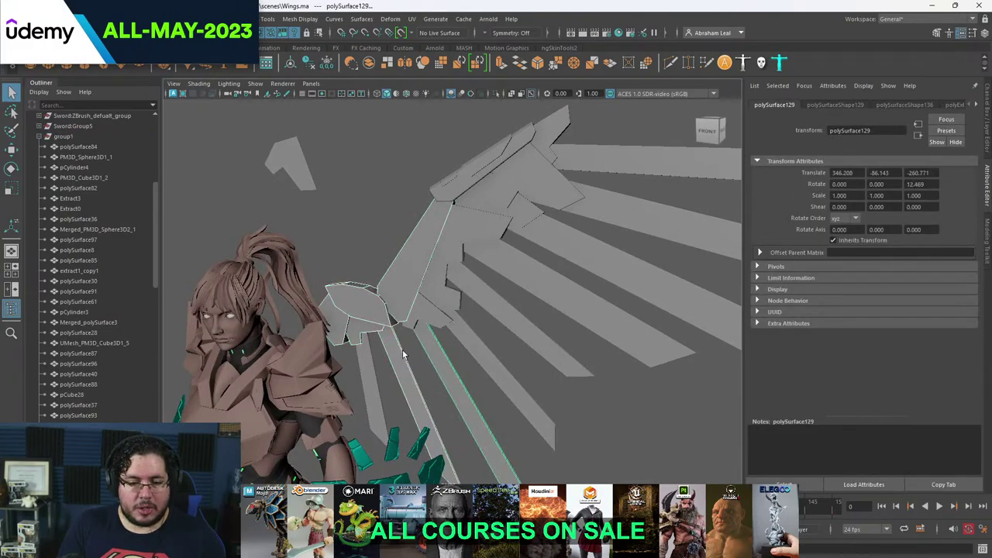
left_click_drag(403, 355, 587, 207, "alt")
left_click_drag(618, 154, 356, 344)
left_click_drag(347, 289, 400, 250, "alt")
right_click(394, 255)
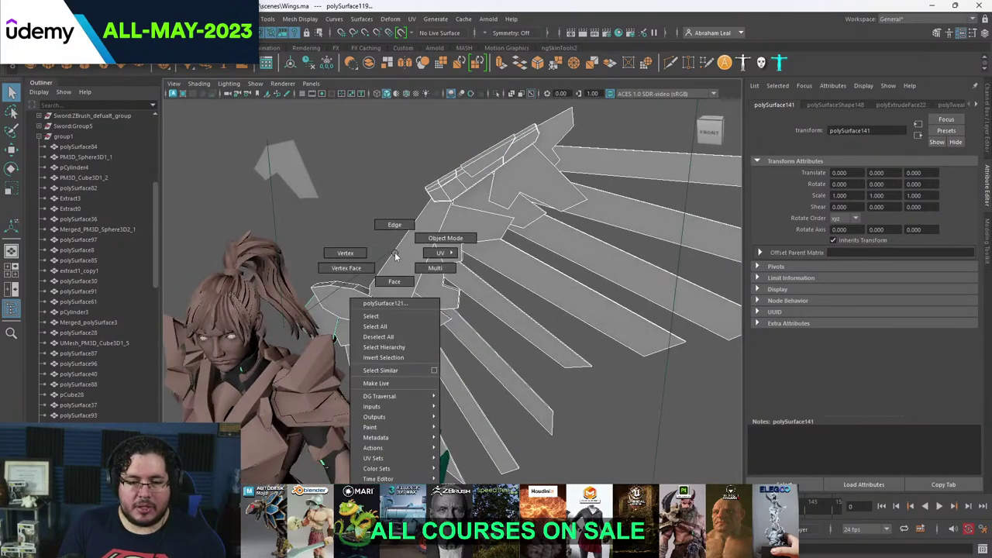
mouse_move(399, 535)
left_click(471, 462)
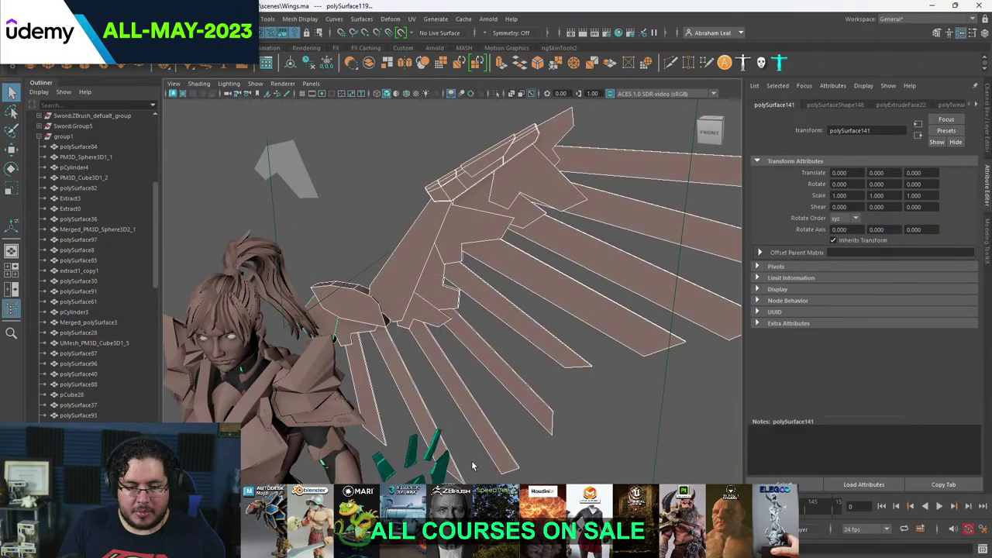
- Assign the shield's teal material to all the long feather blades of the wing, then deselect them
left_click(523, 356)
left_click(359, 385)
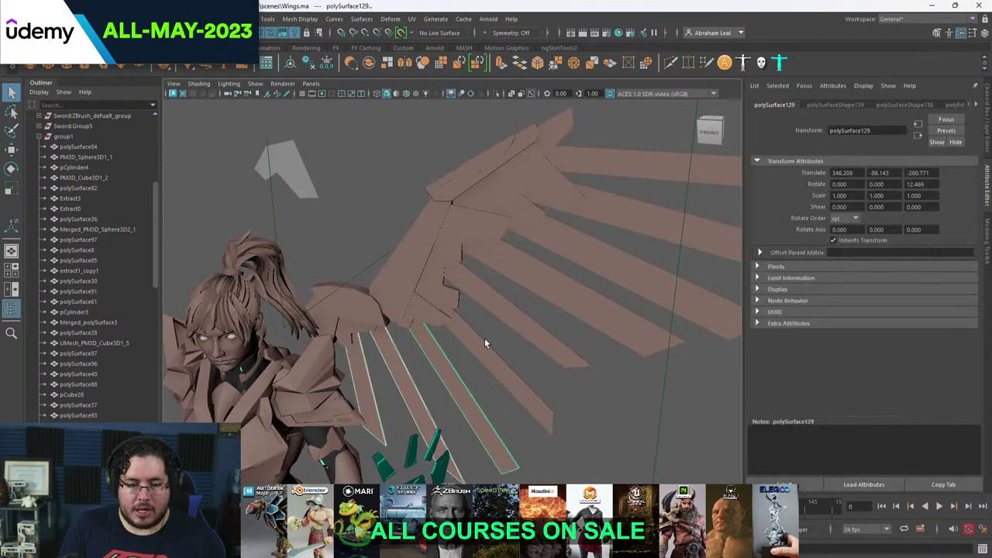
left_click(614, 159)
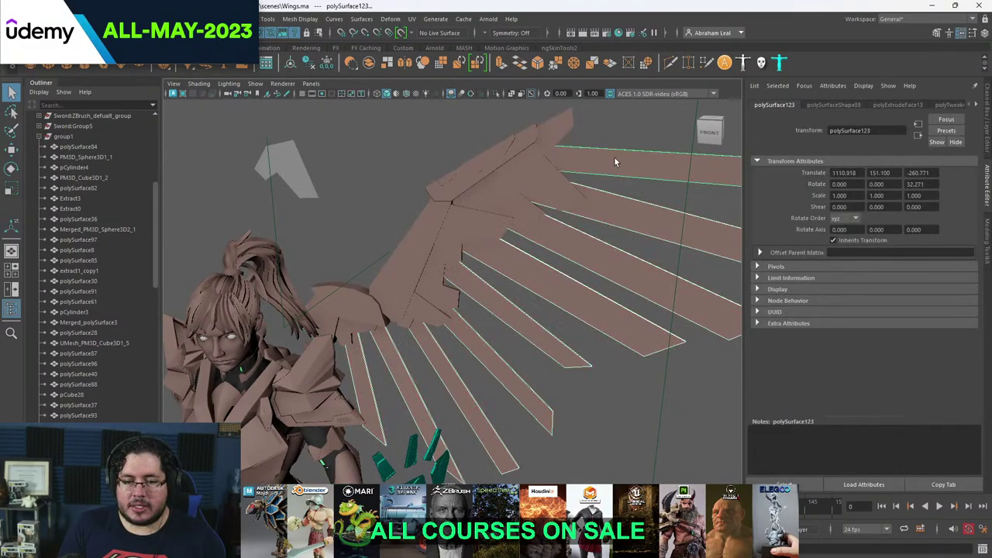
right_click(615, 159)
mouse_move(619, 444)
left_click(683, 454)
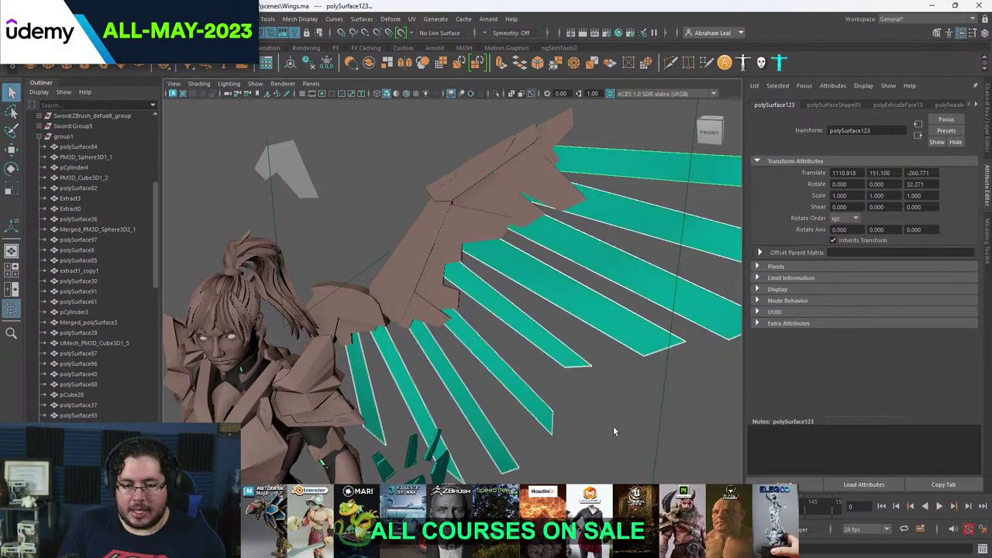
left_click(589, 424)
- Select all the wing's plates and feather blades and group them together
left_click_drag(582, 423, 506, 286, "alt")
left_click_drag(569, 169, 383, 347)
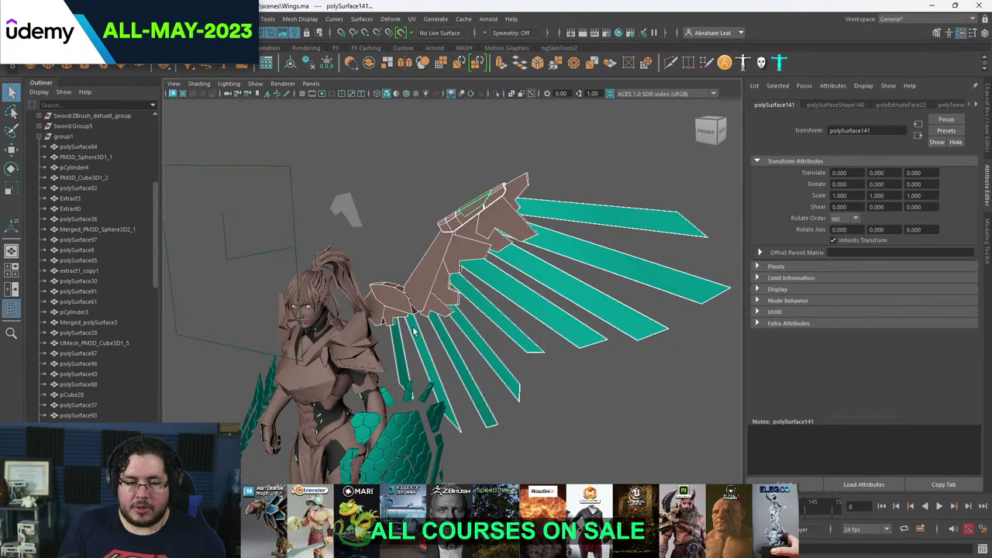
key("ctrl+g")
- Mirror the wing group across the world X axis in the negative direction
right_click_drag(436, 271, 485, 391, "shift")
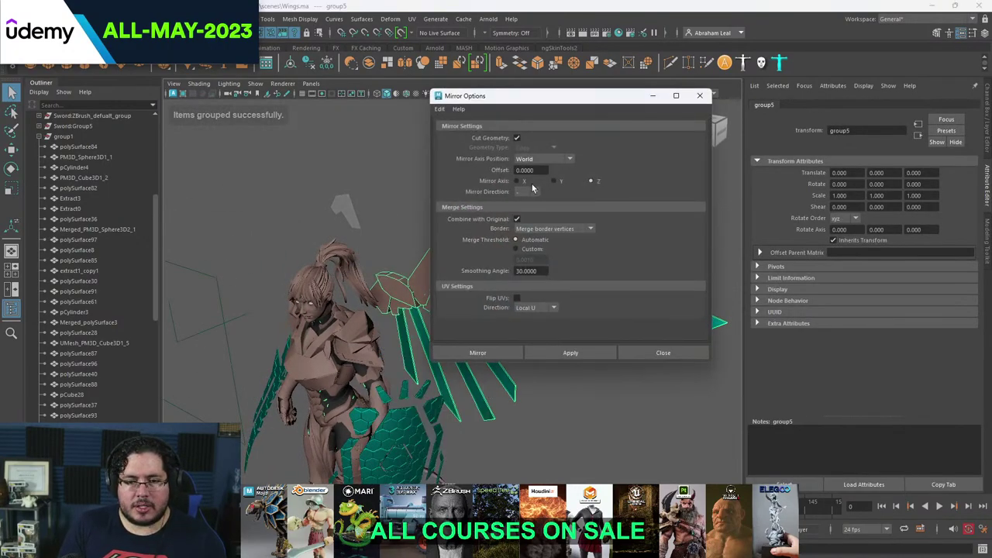
left_click(516, 180)
left_click(560, 351)
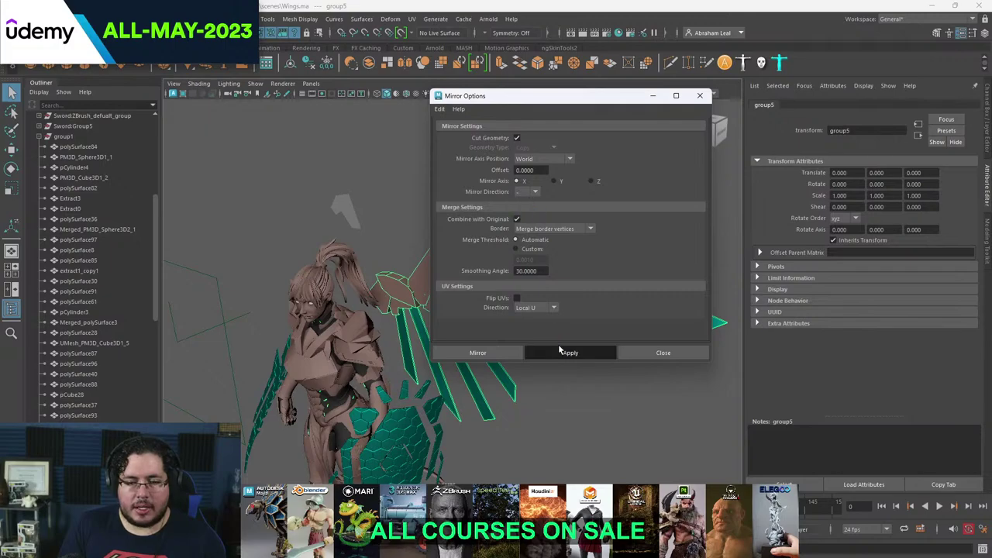
- Close the mirror options and unhide group4, which holds the backdrop, reflective dome and area lights
left_click(396, 210)
left_click_drag(396, 210, 462, 190, "alt")
left_click(699, 96)
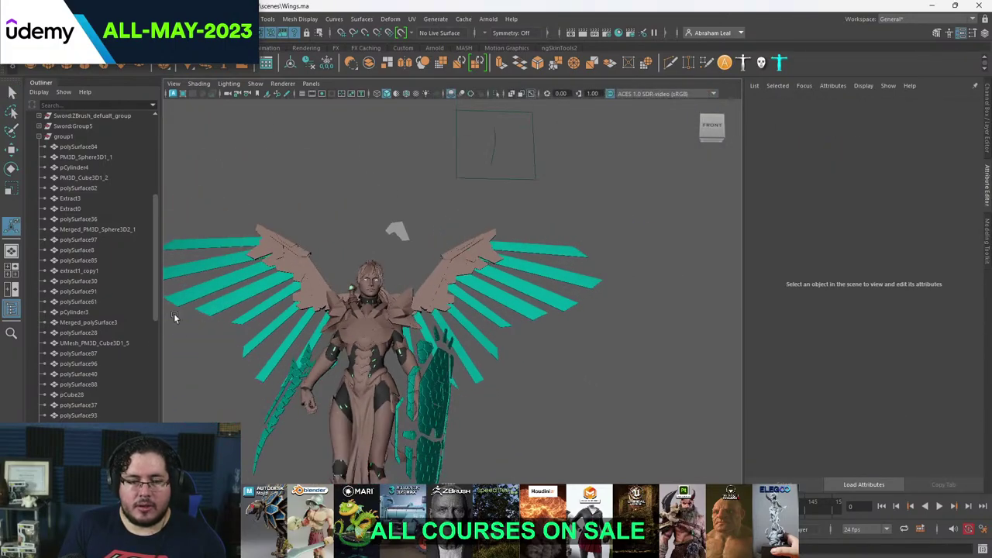
scroll(77, 310, "down", 10)
left_click(76, 406)
key("h")
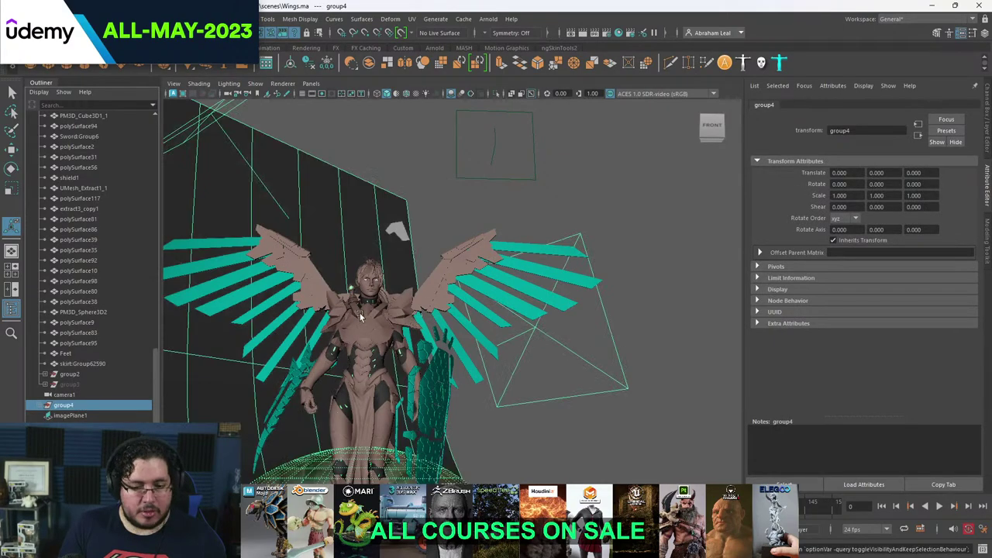
scroll(372, 314, "down", 7)
left_click_drag(471, 352, 450, 364, "alt")
left_click(574, 329)
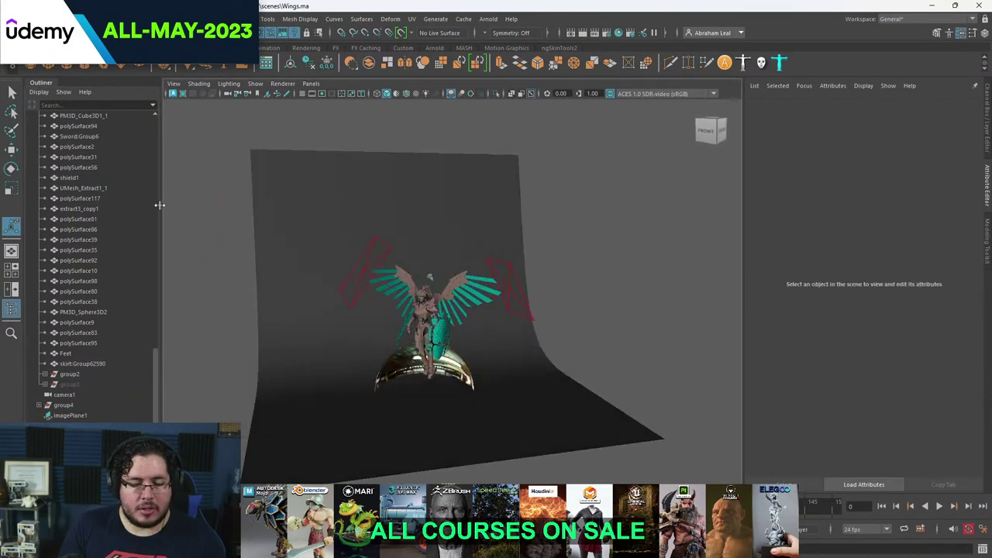
- Look through camera1 and reframe its shot so the character and both wings fit inside the gate
left_click(69, 395)
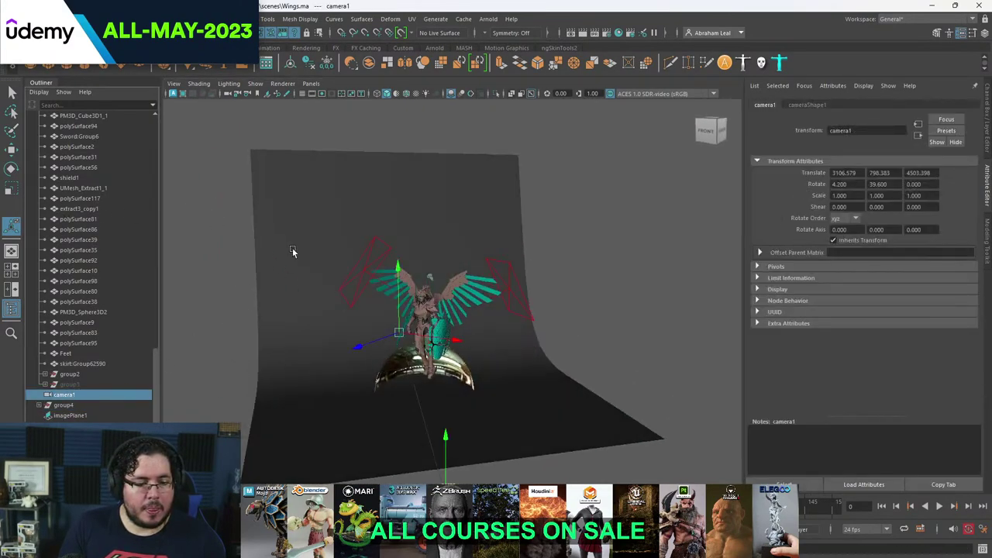
left_click(310, 83)
left_click(331, 127)
left_click_drag(535, 341, 460, 304, "alt")
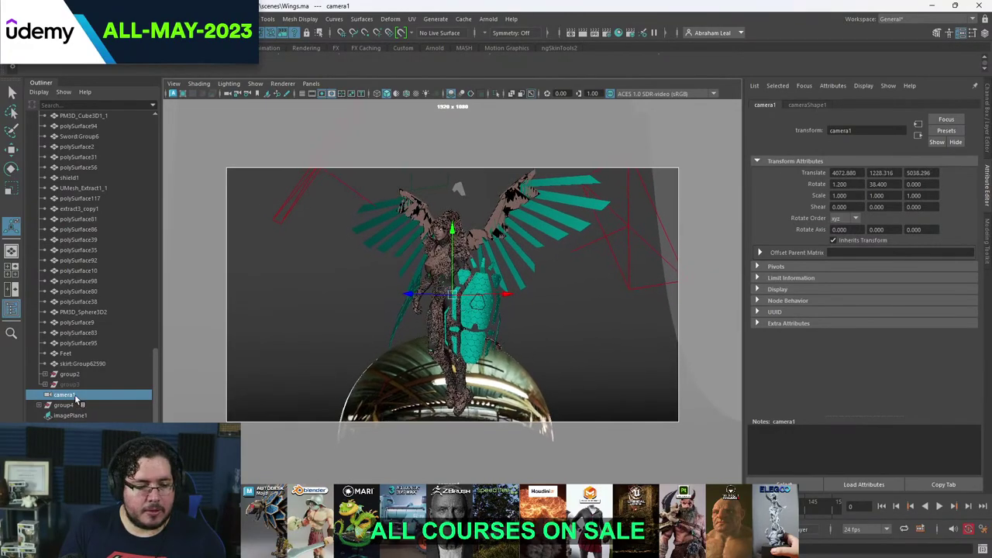
- Parent the wing group, group5, under the character's group1
scroll(81, 402, "up", 10)
left_click(63, 353)
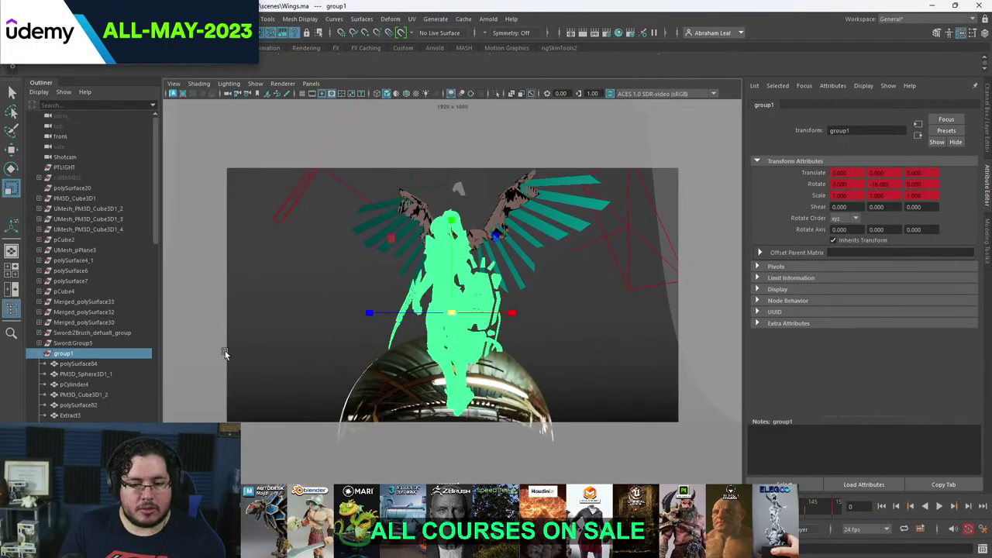
scroll(86, 379, "down", 5)
scroll(87, 380, "down", 5)
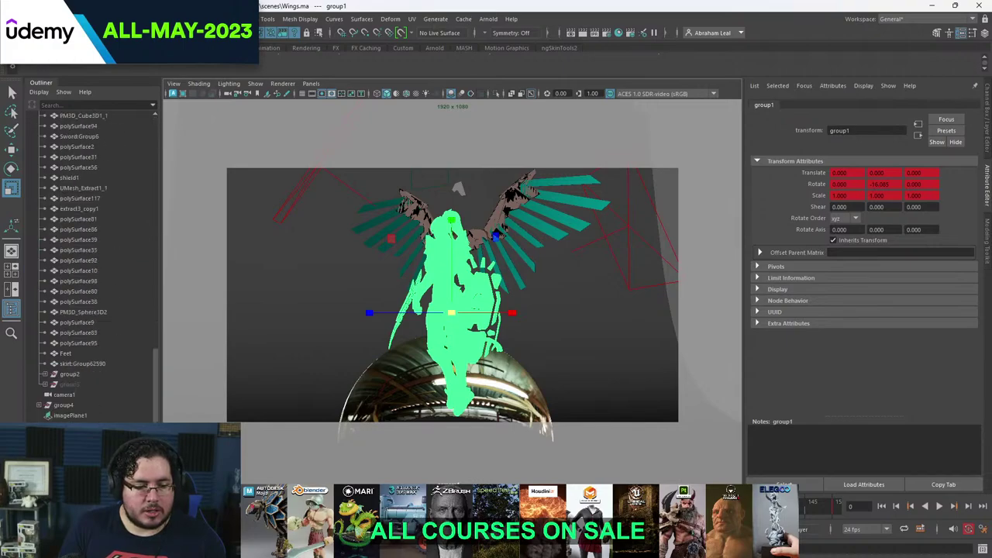
left_click(392, 208)
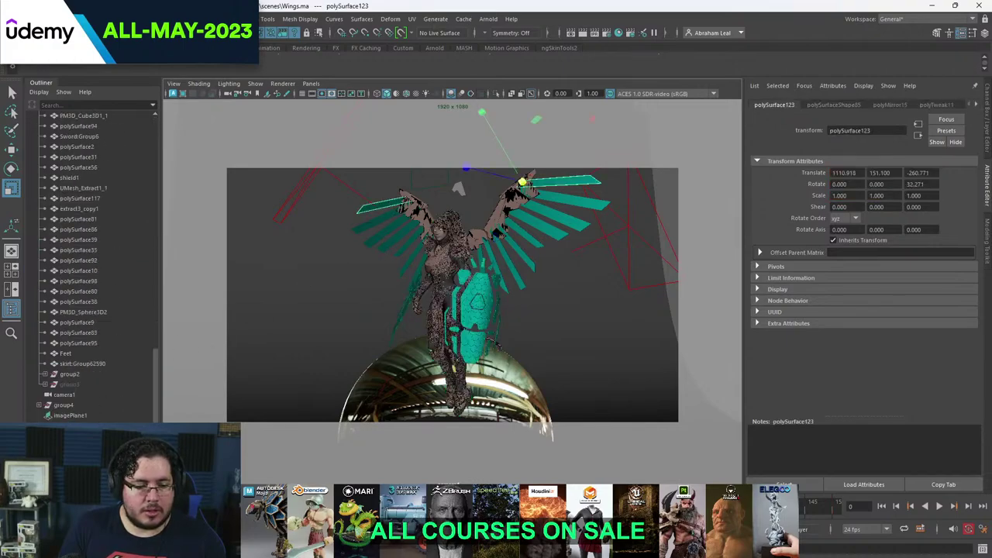
key("Up")
scroll(100, 349, "up", 5)
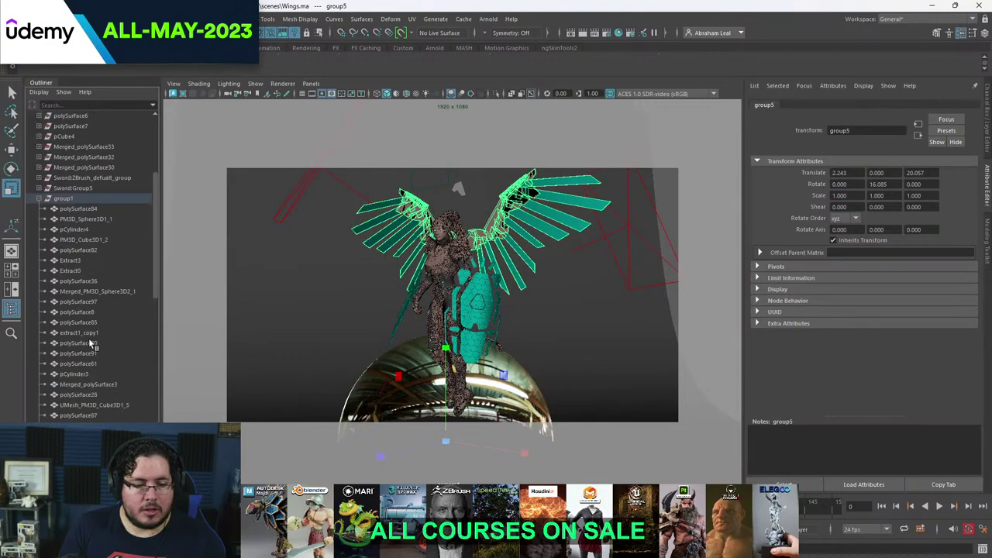
- Rotate group1 about its vertical axis so the character and wings face the camera more directly, then deselect it
left_click(64, 199)
left_click_drag(439, 319, 591, 311)
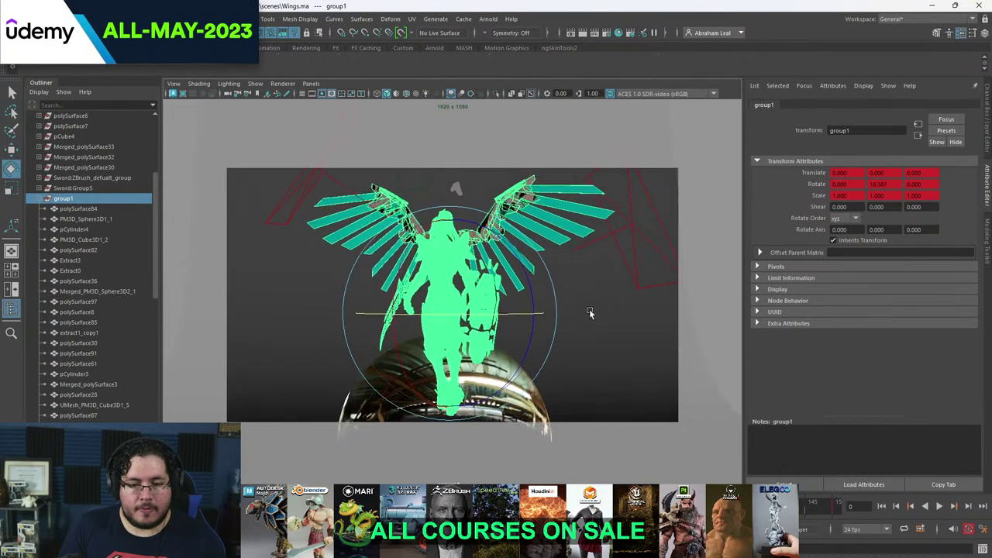
left_click_drag(662, 255, 642, 277, "alt")
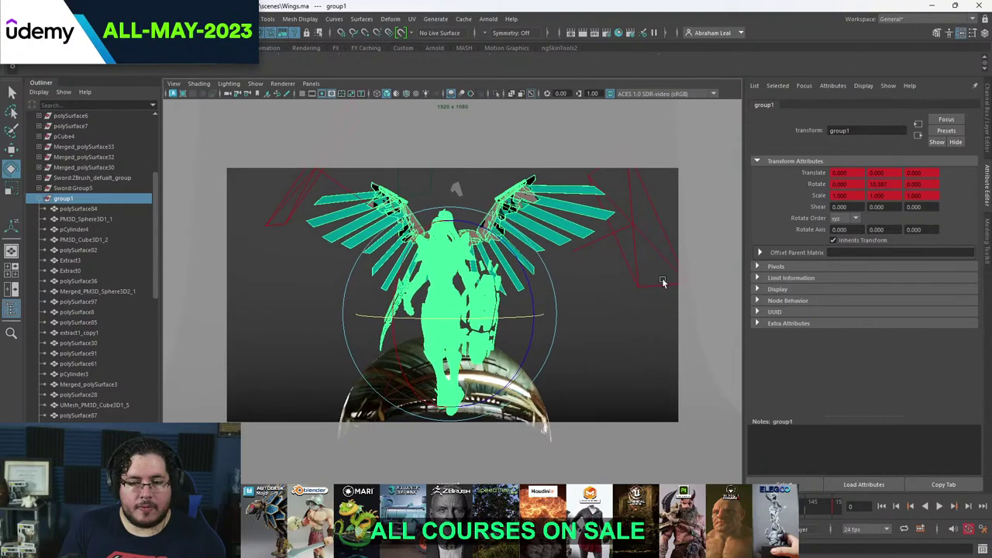
left_click(697, 248)
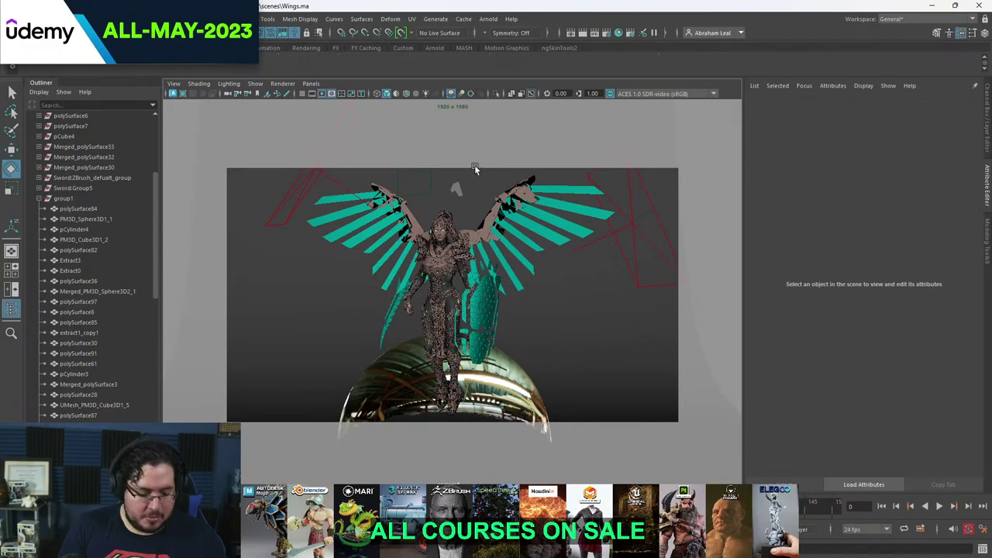
- Save the Wings scene and delete the stray grey plate floating above the character's head
key("q")
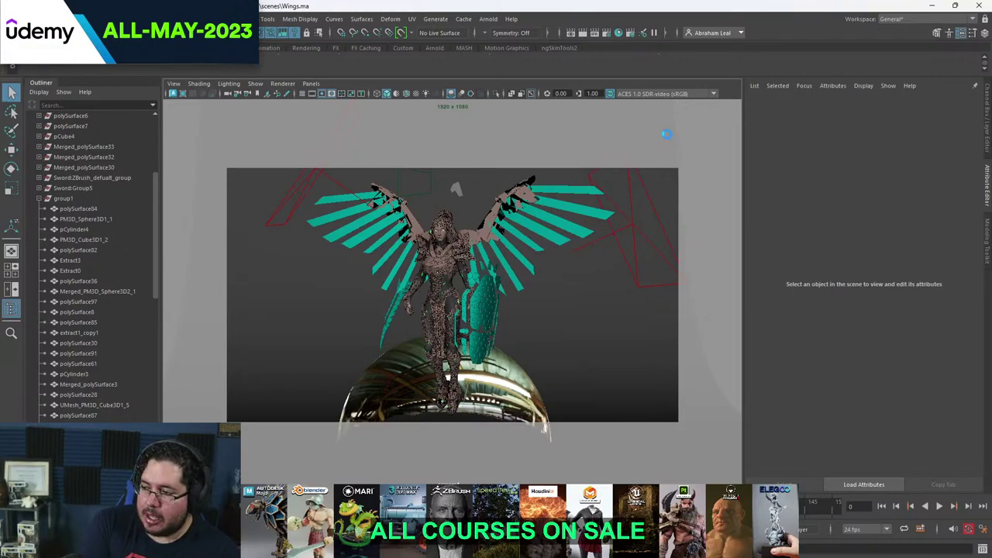
key("e")
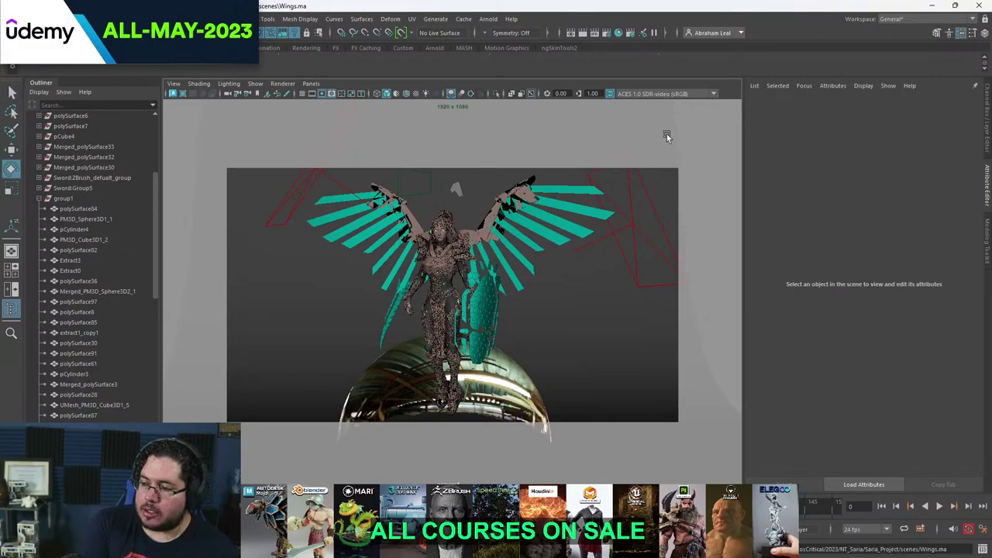
left_click(458, 190)
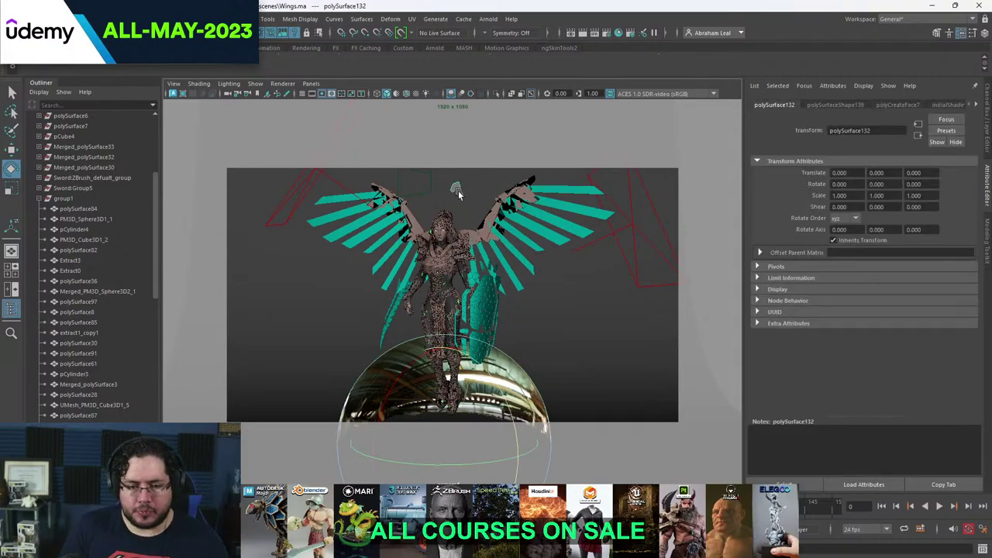
key("Delete")
- Start an Arnold render of the scene, and close the Blender and Epic Games Launcher windows
left_click(489, 18)
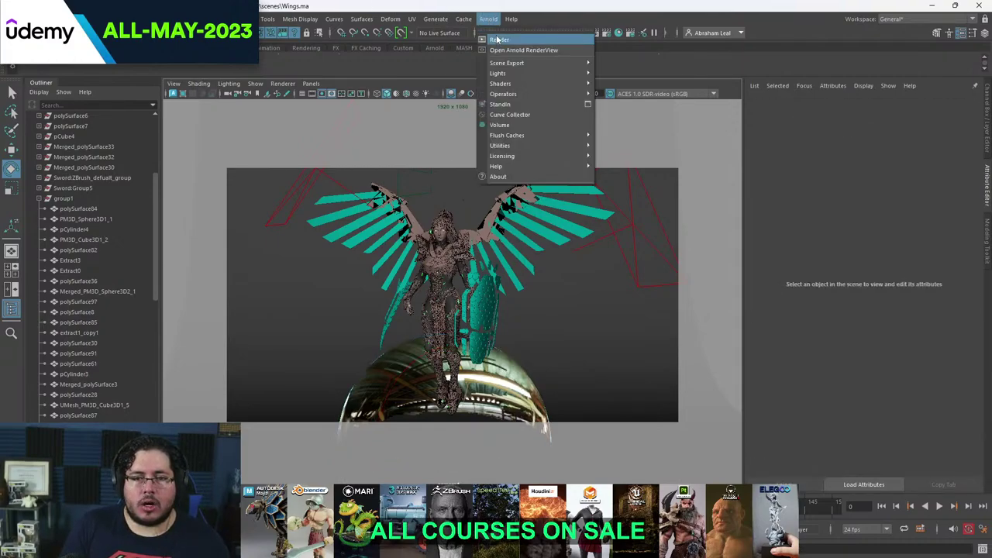
left_click(488, 19)
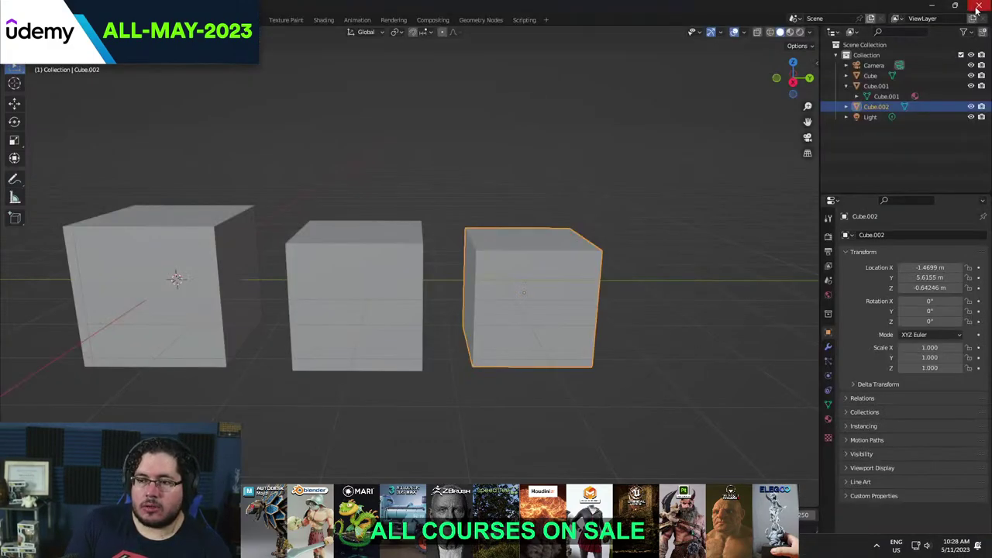
key("ctrl+q")
left_click(527, 305)
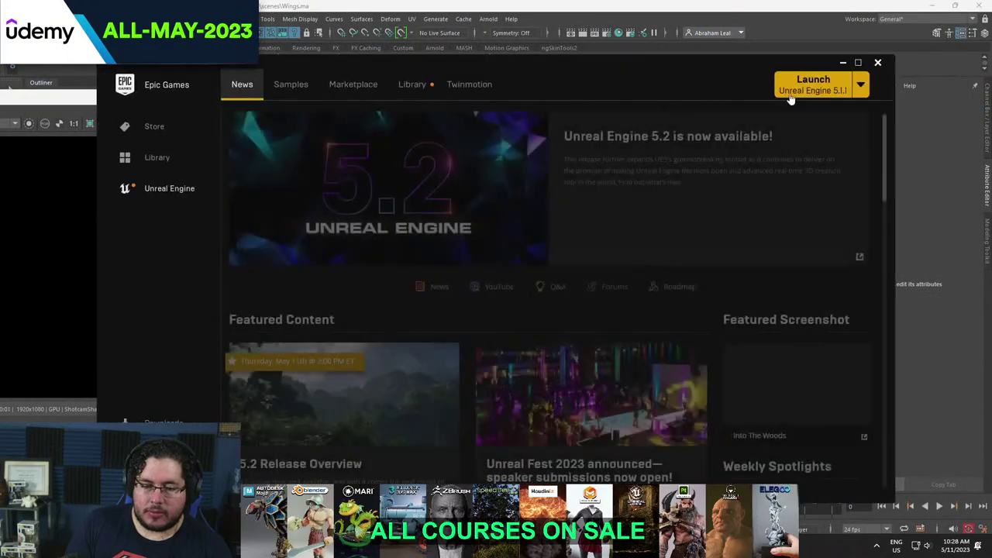
left_click(877, 62)
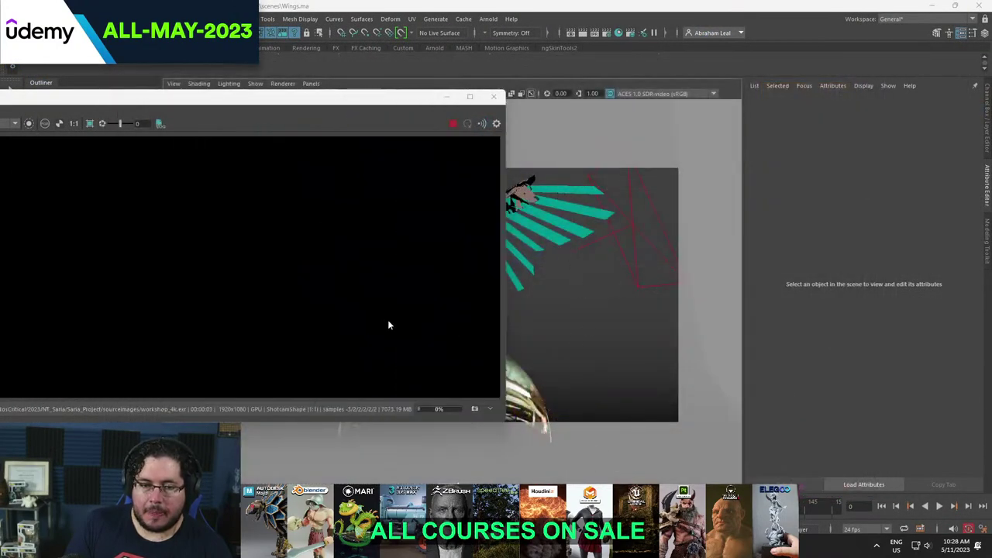
left_click_drag(326, 112, 460, 116)
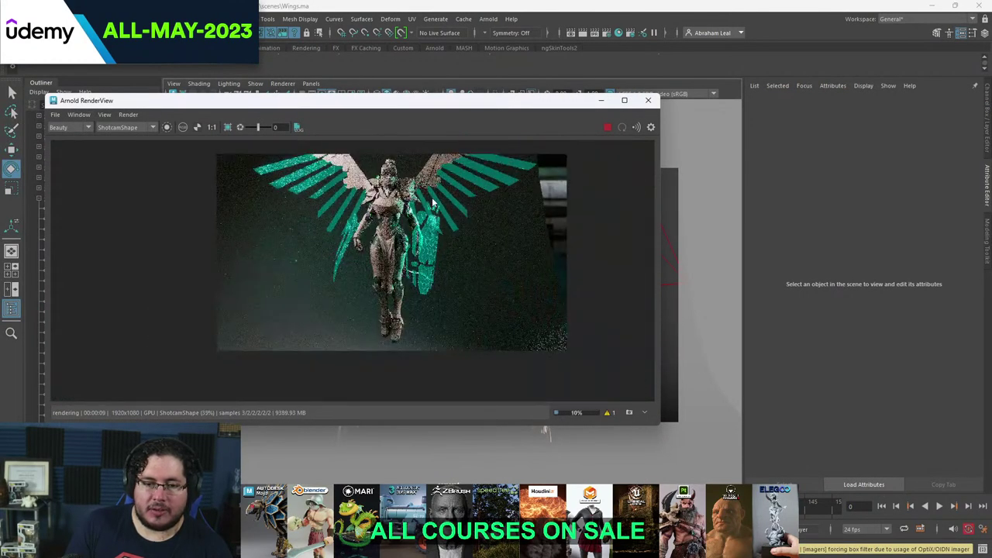
- Inspect the rendered wings and switch the render camera from ShotcamShape to cameraShape1
scroll(413, 211, "up", 3)
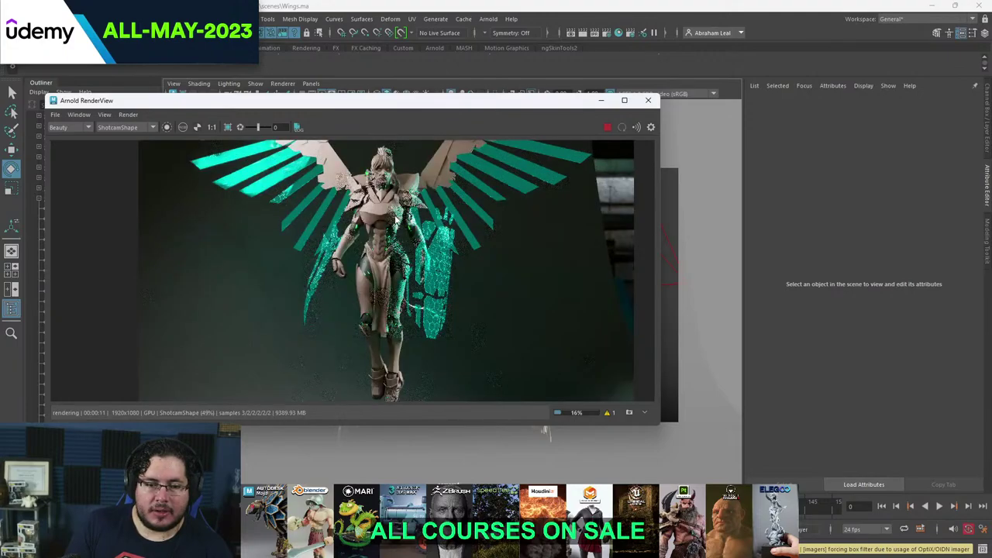
scroll(403, 217, "down", 5)
scroll(395, 221, "up", 4)
scroll(395, 220, "up", 2)
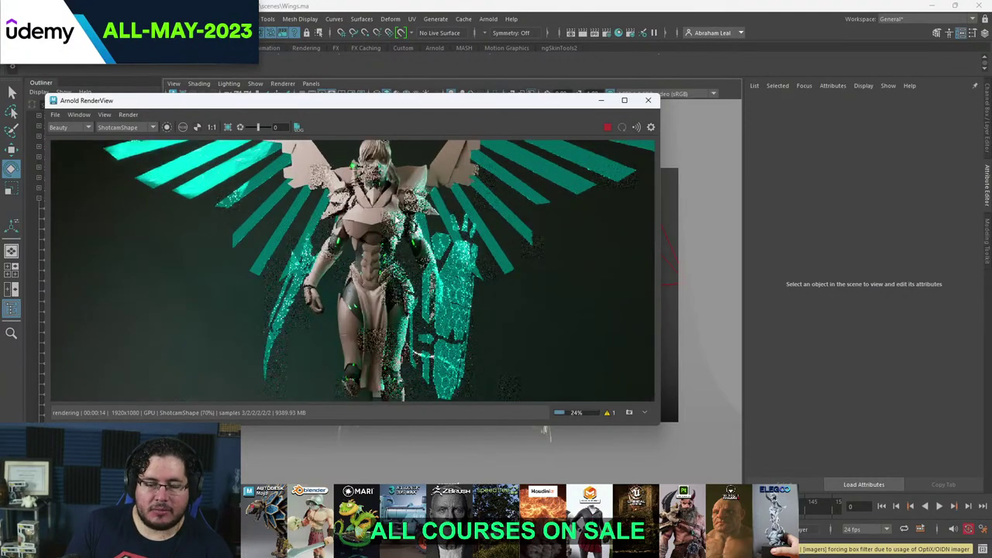
scroll(396, 219, "down", 3)
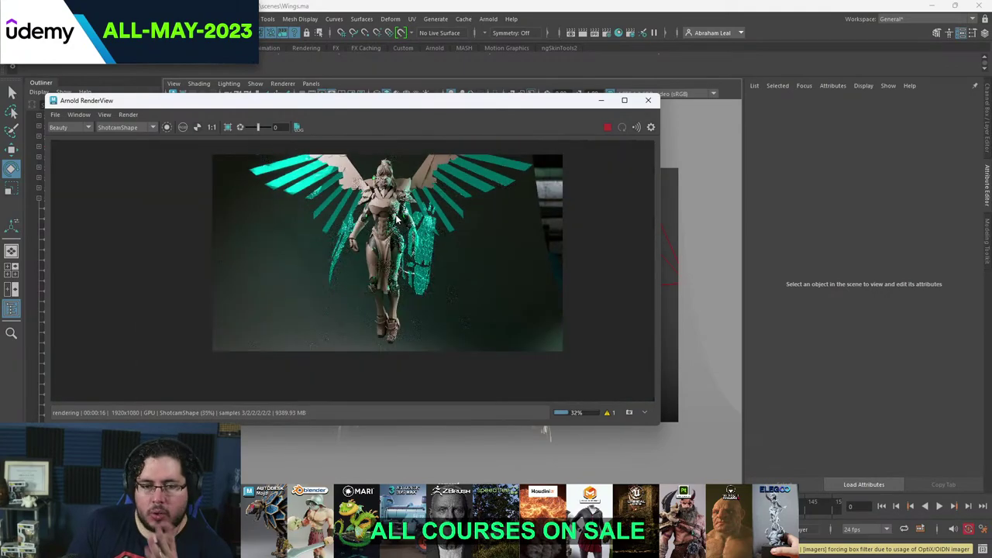
scroll(395, 220, "up", 2)
left_click(123, 127)
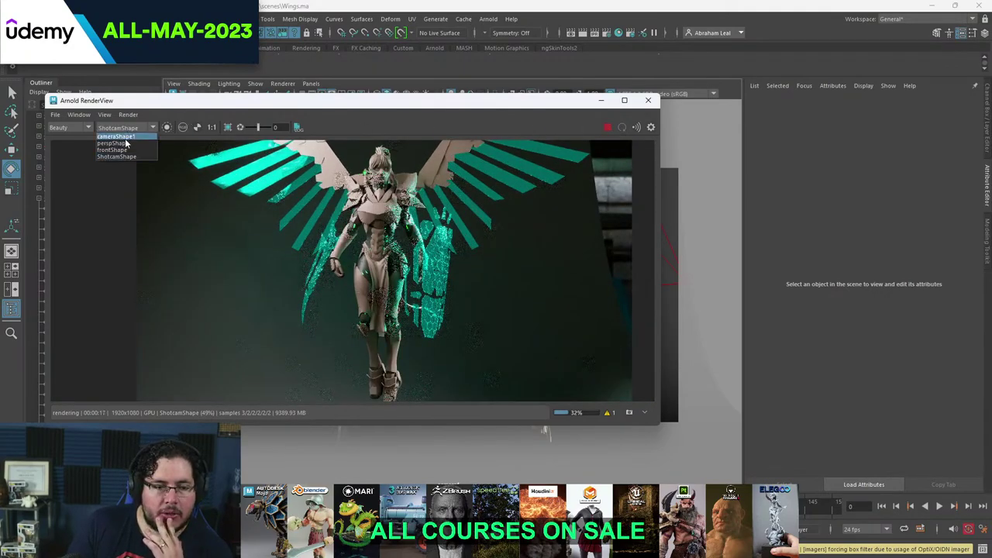
left_click(127, 138)
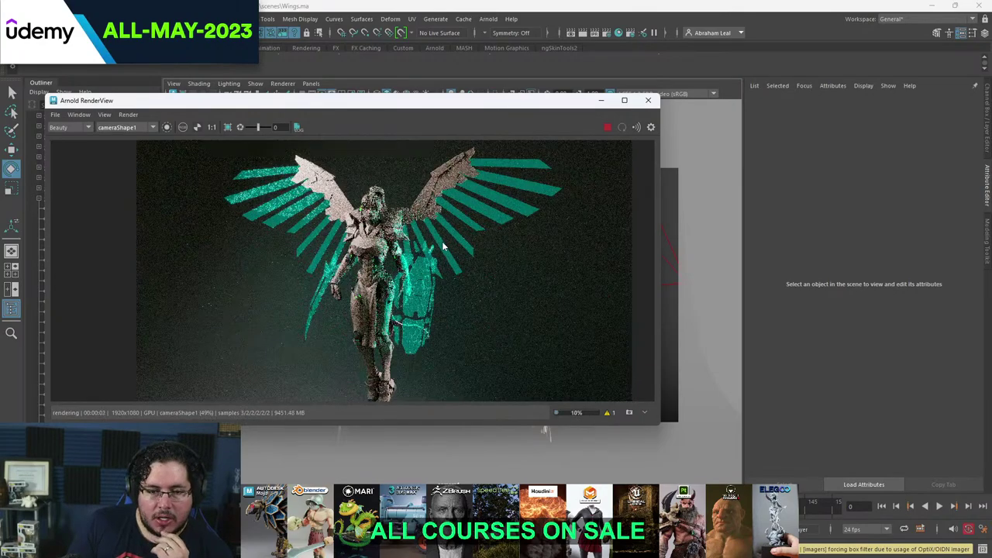
scroll(443, 246, "down", 1)
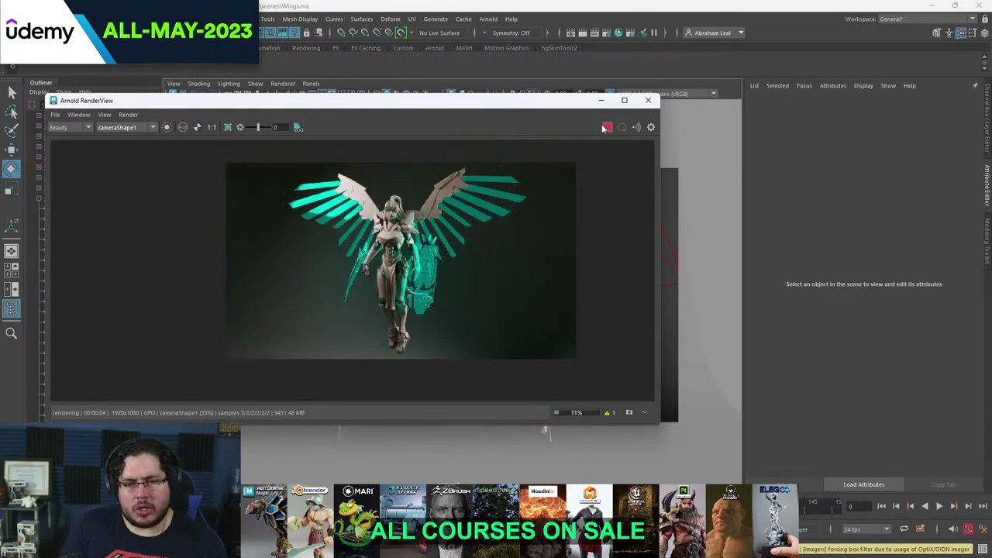
- Stop the render and move the wing group down and sideways to translate values of about -92, -165 and 3
left_click(600, 100)
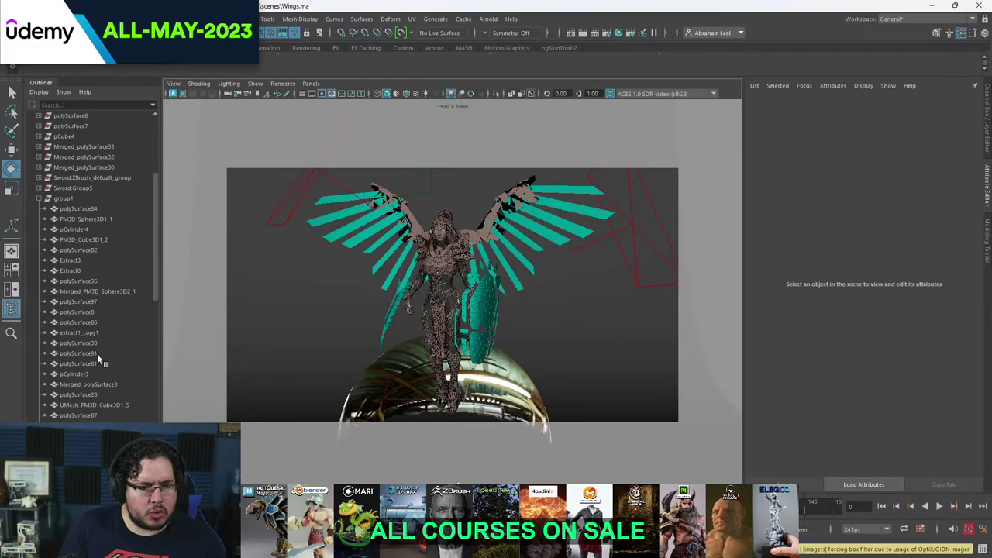
scroll(89, 380, "down", 5)
left_click(70, 374)
key("w")
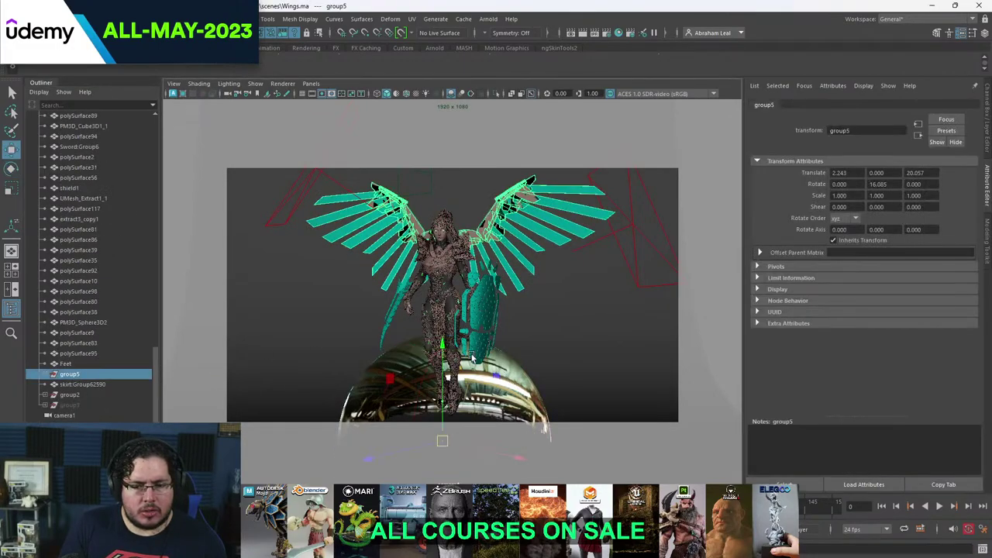
left_click_drag(442, 358, 443, 360)
mouse_move(501, 472)
left_mouse_down()
mouse_move(491, 468)
mouse_move(503, 472)
left_mouse_up()
- Render the scene again from cameraShape1 and examine the repositioned wings both up close and as a whole
key("alt+Tab")
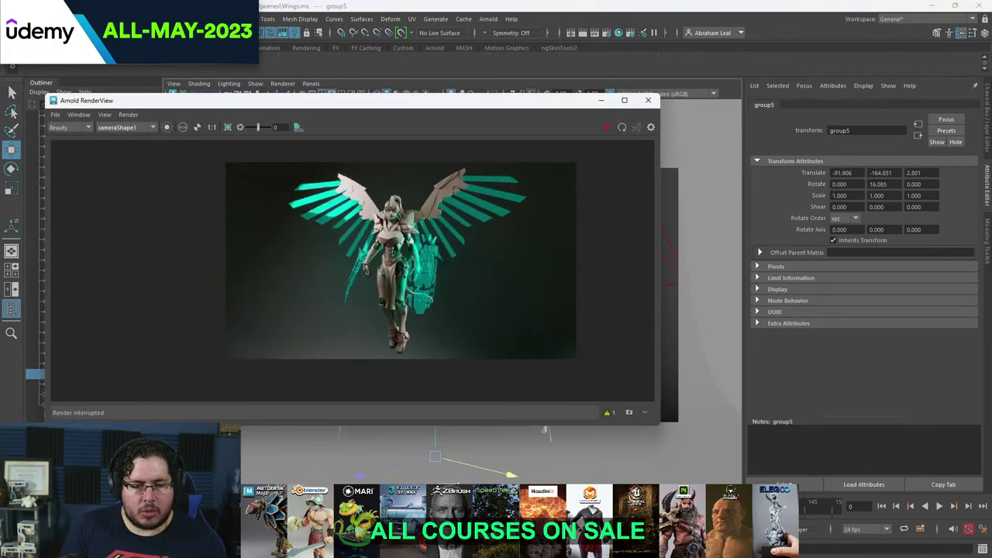
left_click(606, 127)
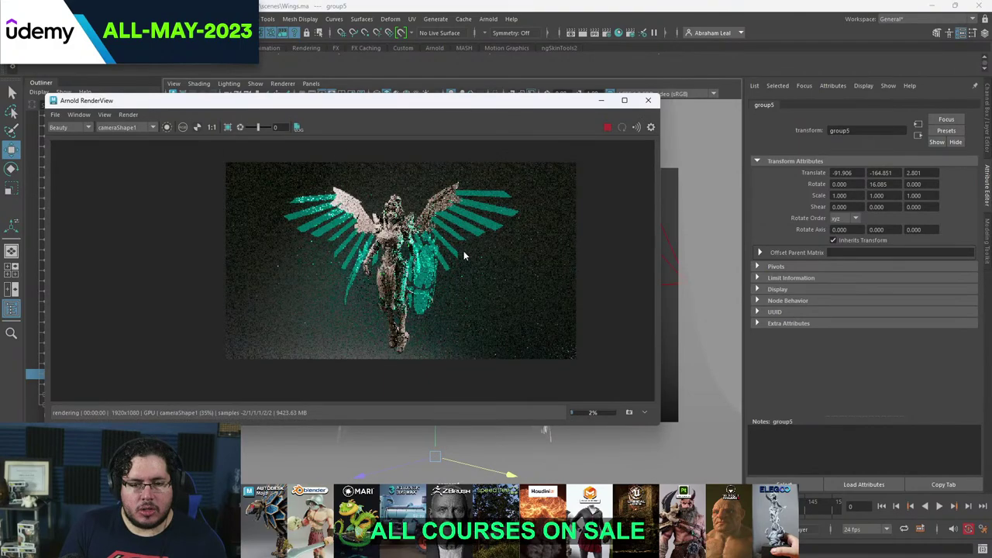
scroll(353, 271, "up", 2)
scroll(350, 231, "up", 1)
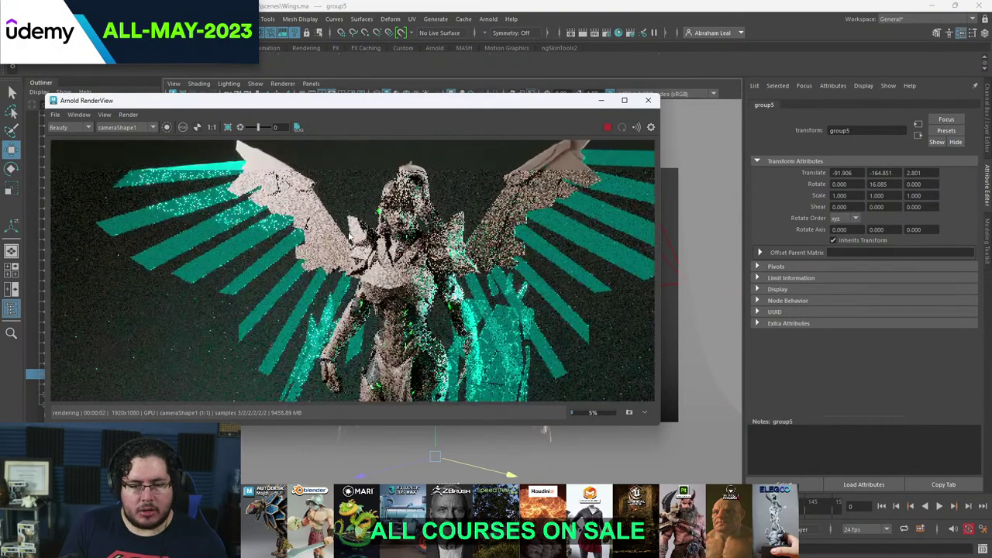
key("f")
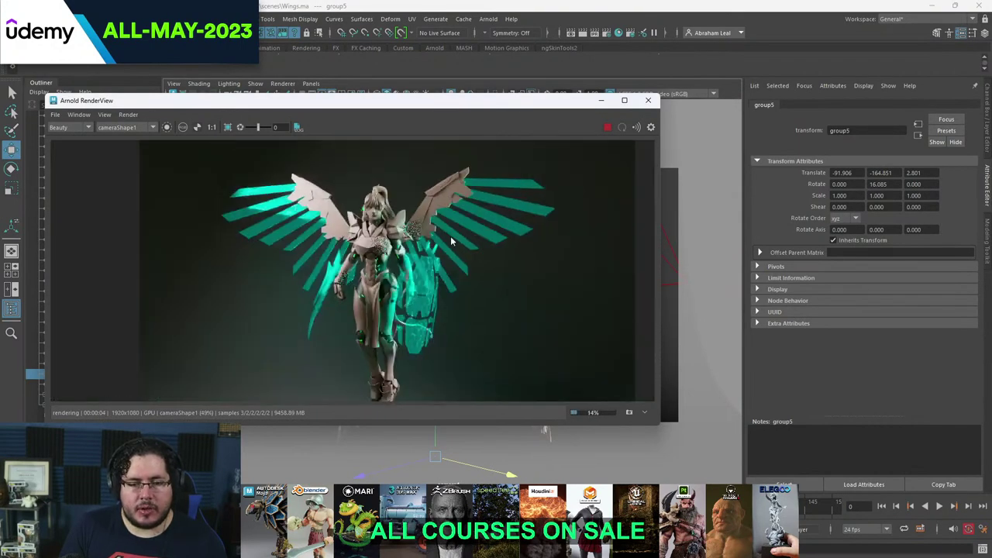
scroll(468, 271, "down", 2)
scroll(468, 271, "down", 1)
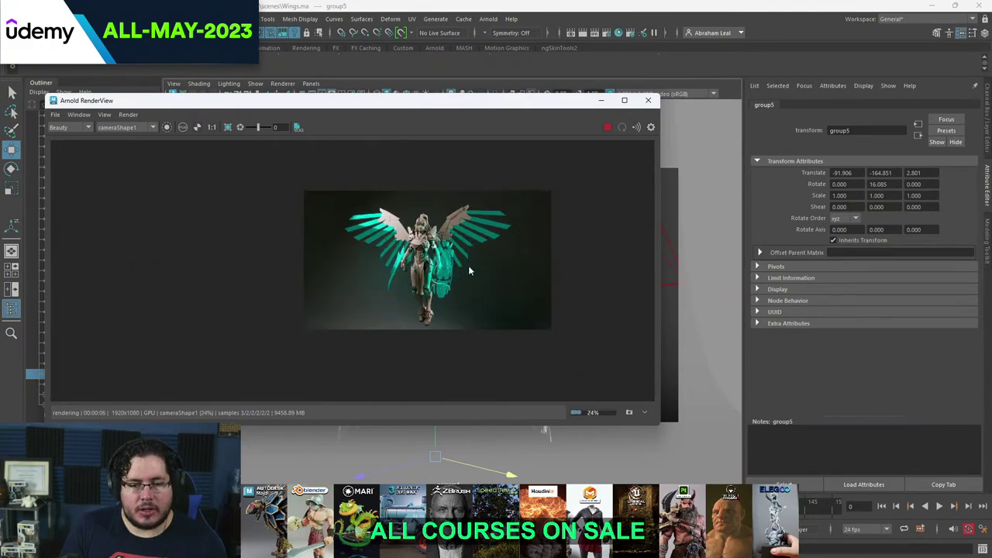
scroll(468, 271, "up", 4)
key("f")
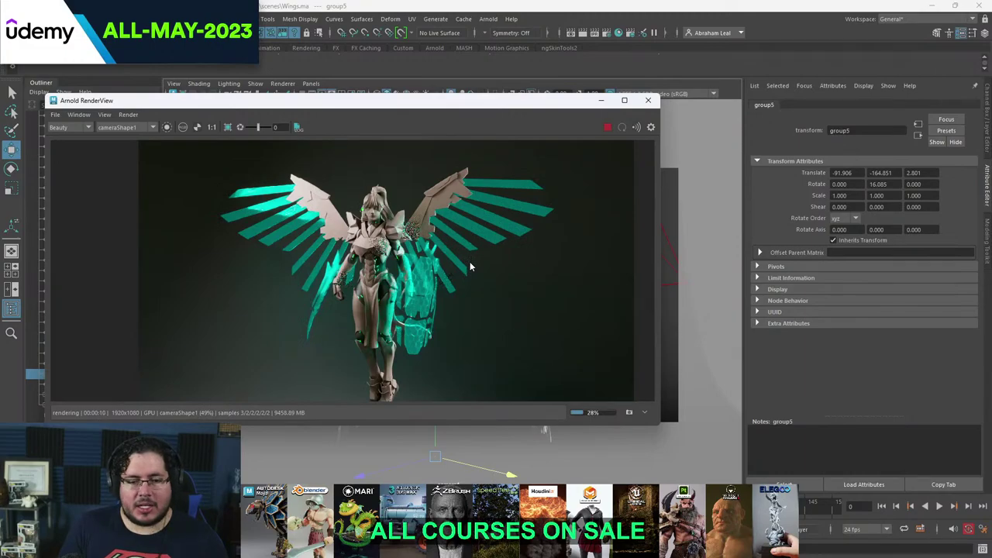
scroll(469, 266, "up", 2)
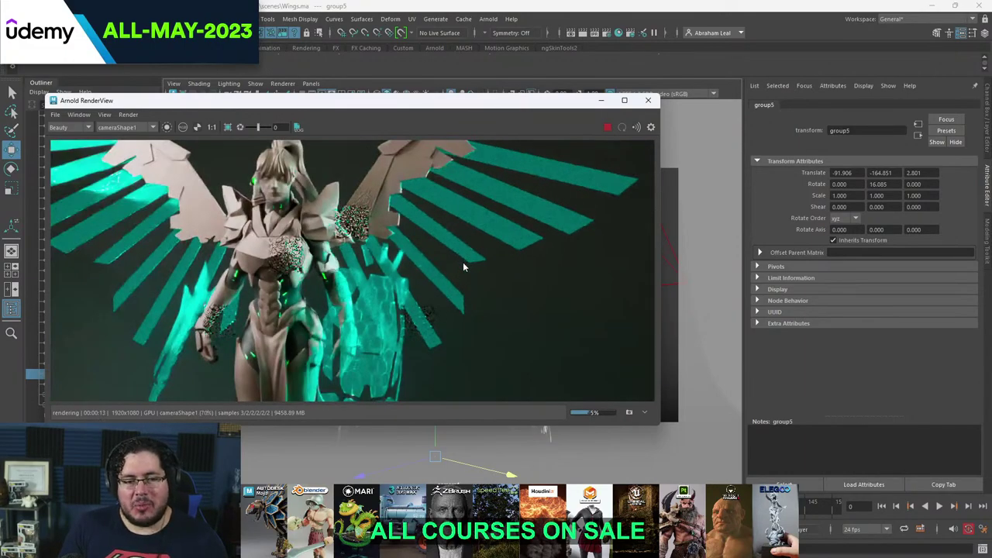
- Examine the finished render, checking the full figure and the wing attachment around the shoulders and upper body
scroll(462, 262, "down", 1)
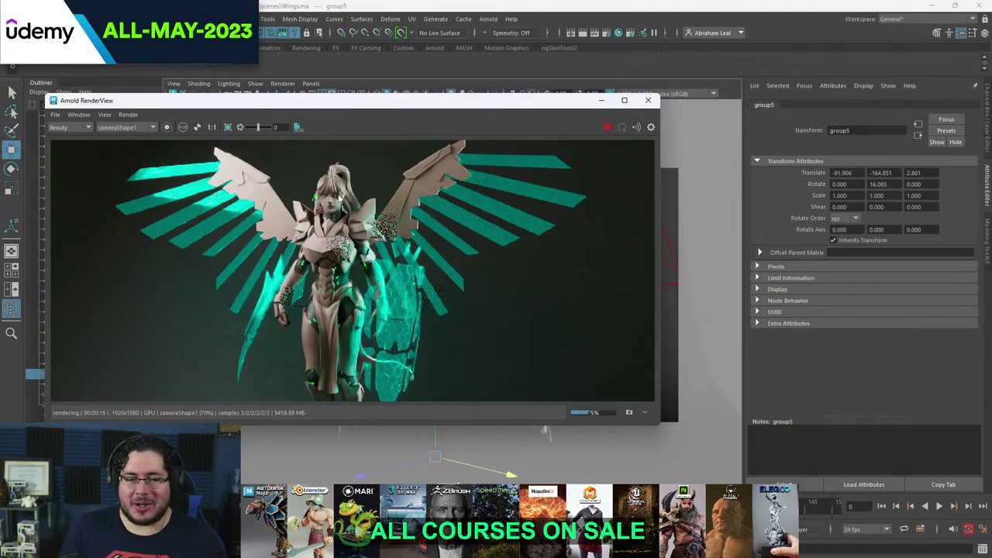
scroll(338, 206, "down", 1)
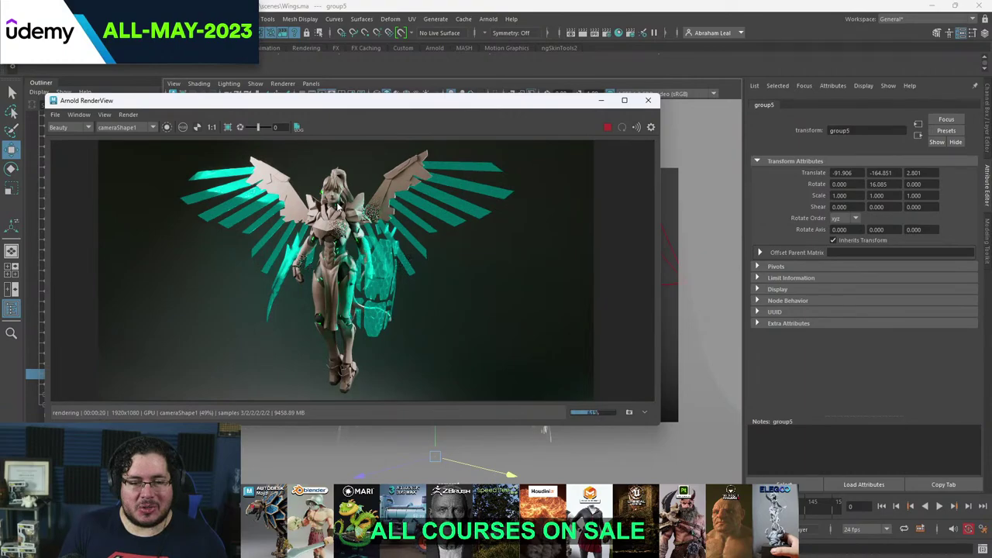
scroll(338, 207, "up", 2)
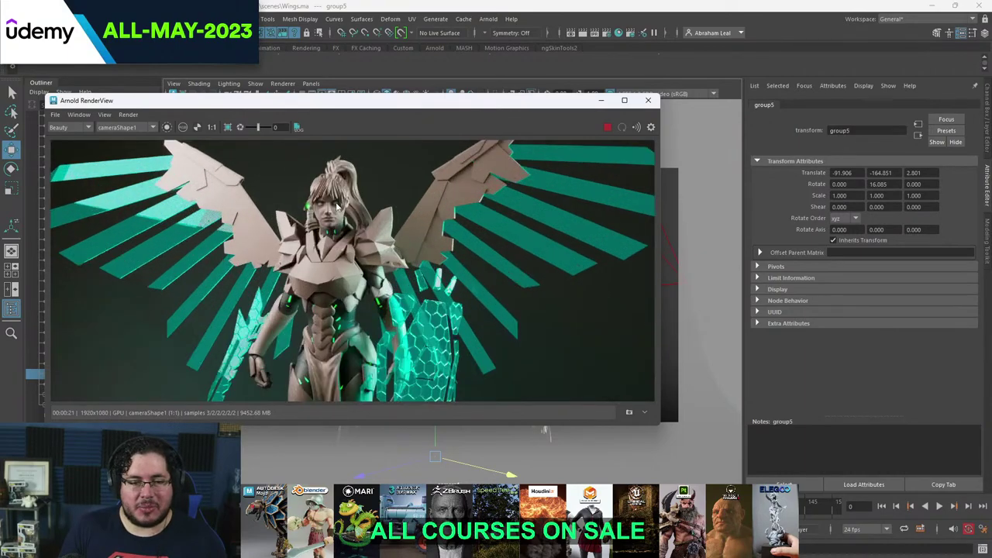
scroll(338, 208, "down", 2)
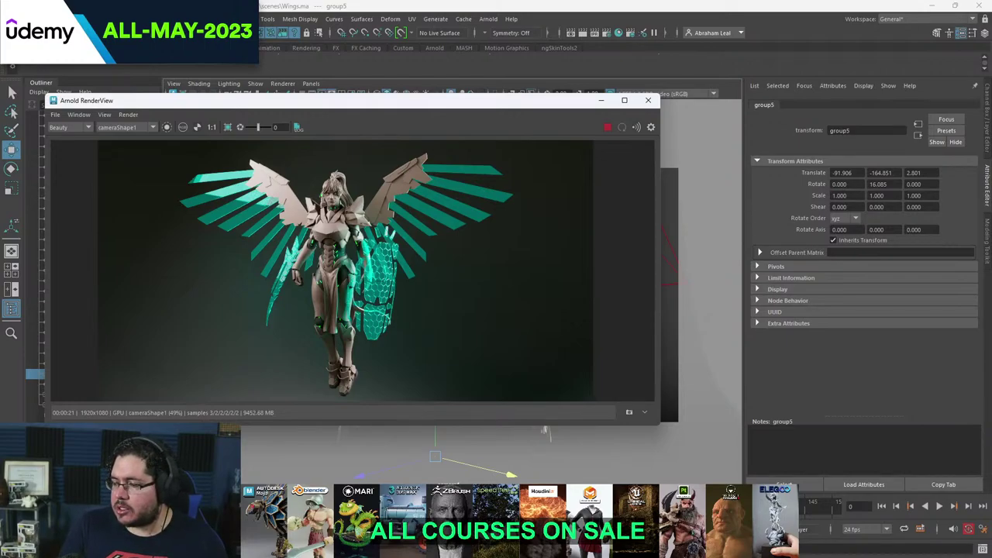
key("super")
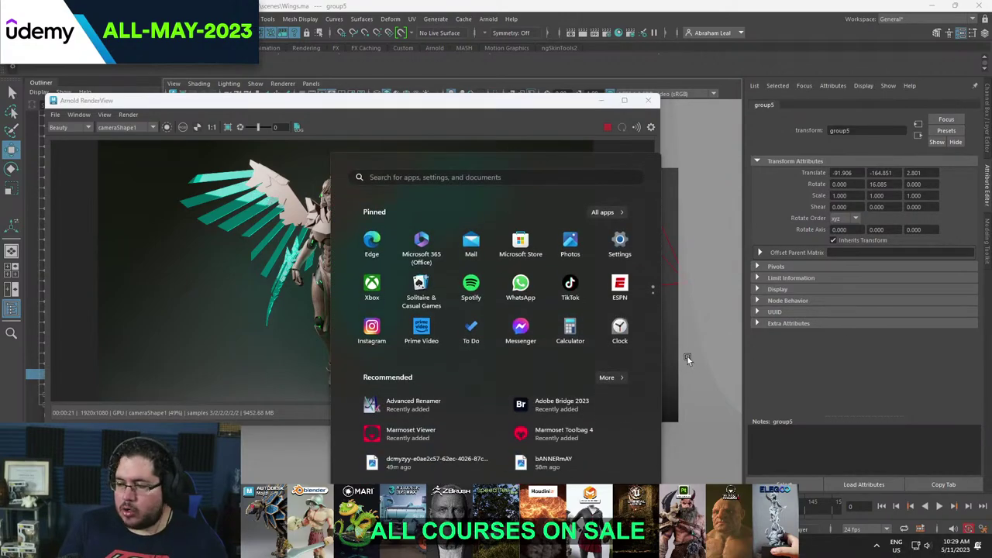
key("super")
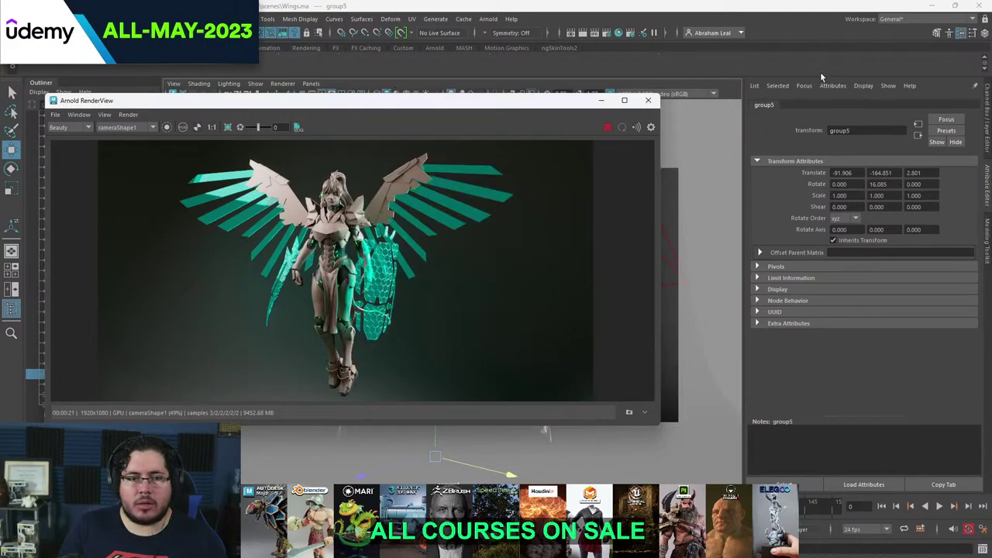
key("alt+Tab")
left_click(745, 283)
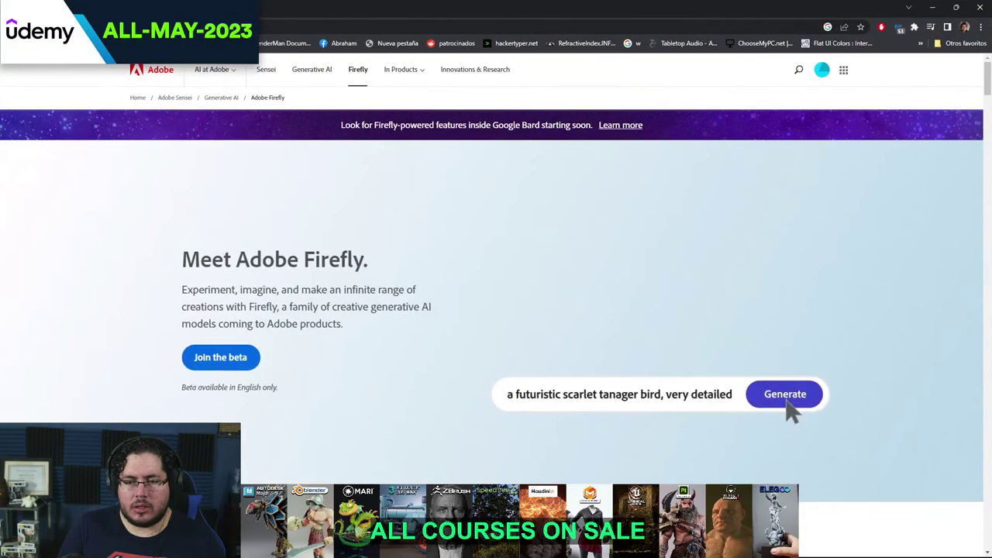
key("ctrl+l")
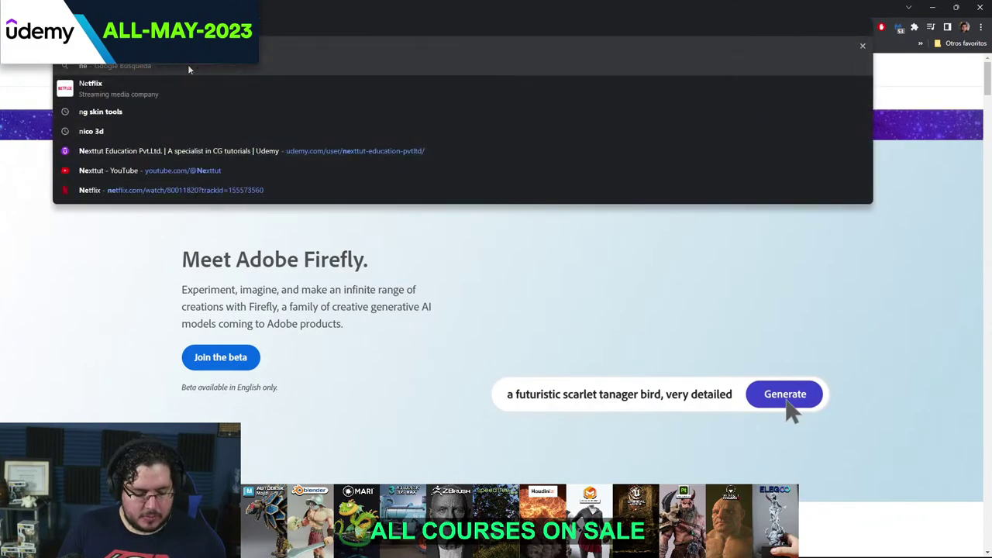
type("next")
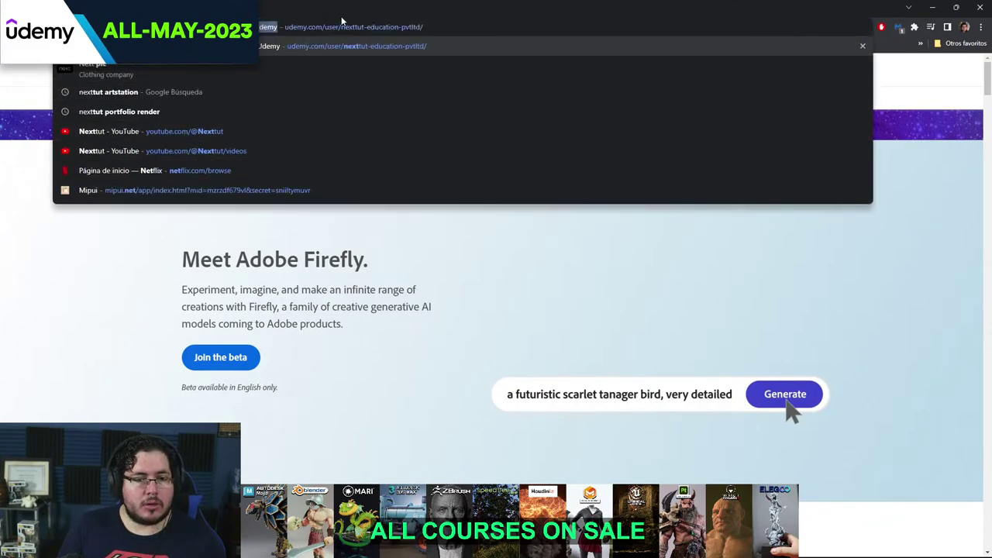
type("a")
key("ctrl+a")
type("art")
key("Delete")
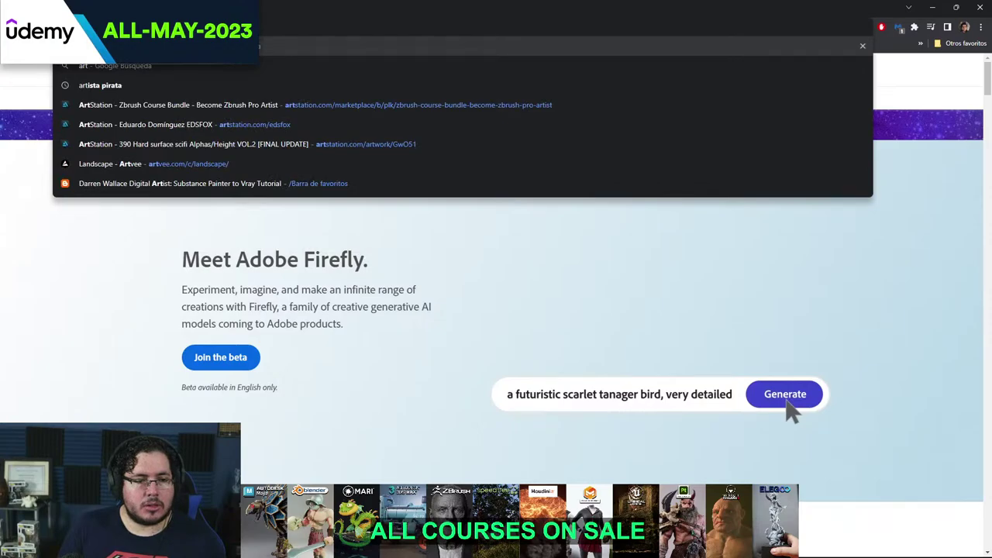
key("BackSpace")
key("BackSpace")
key("BackSpace")
key("Escape")
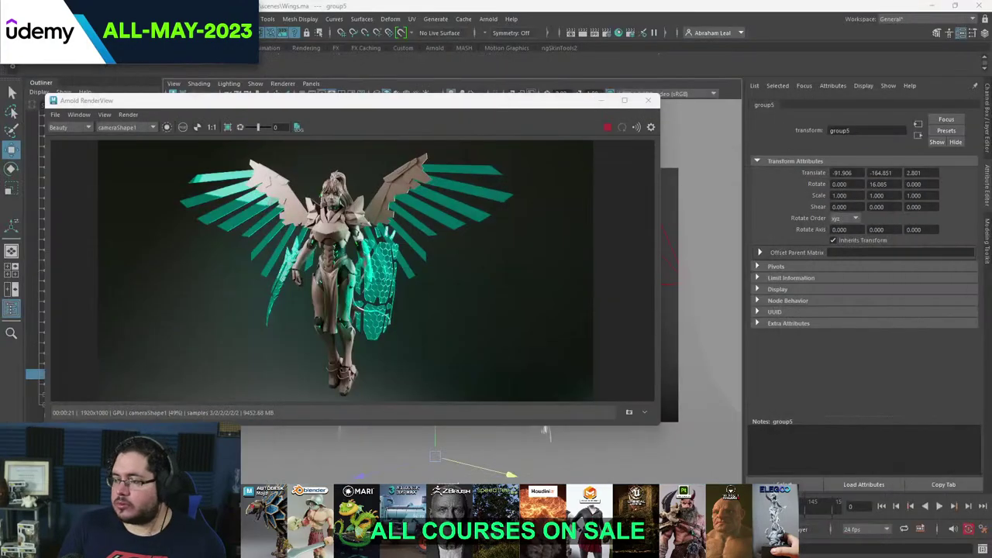